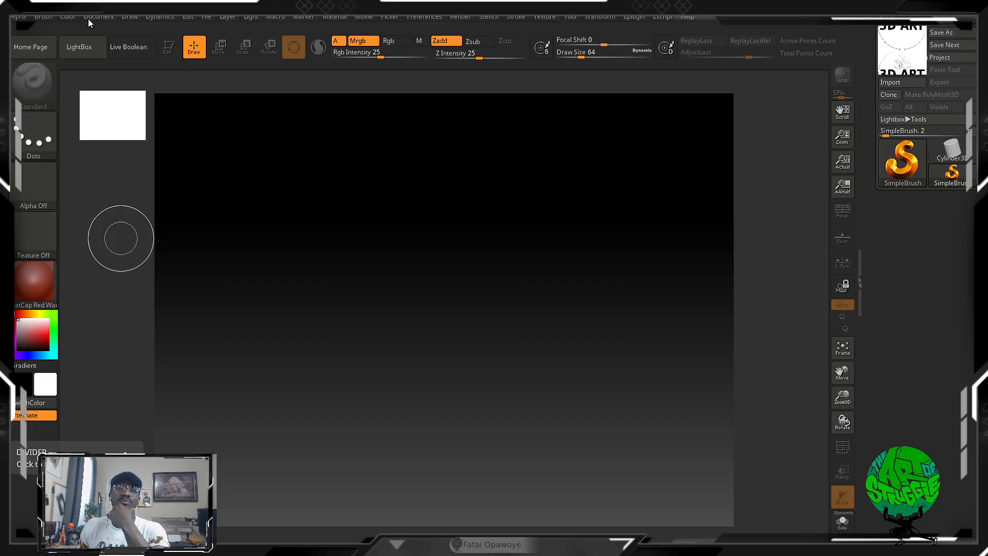
Look through the contents of the command palettes in alphabetical order, from Alpha through Zscript and Help.
{"action": "left_click", "coordinate": [21, 16]}
{"action": "left_click", "coordinate": [50, 17]}
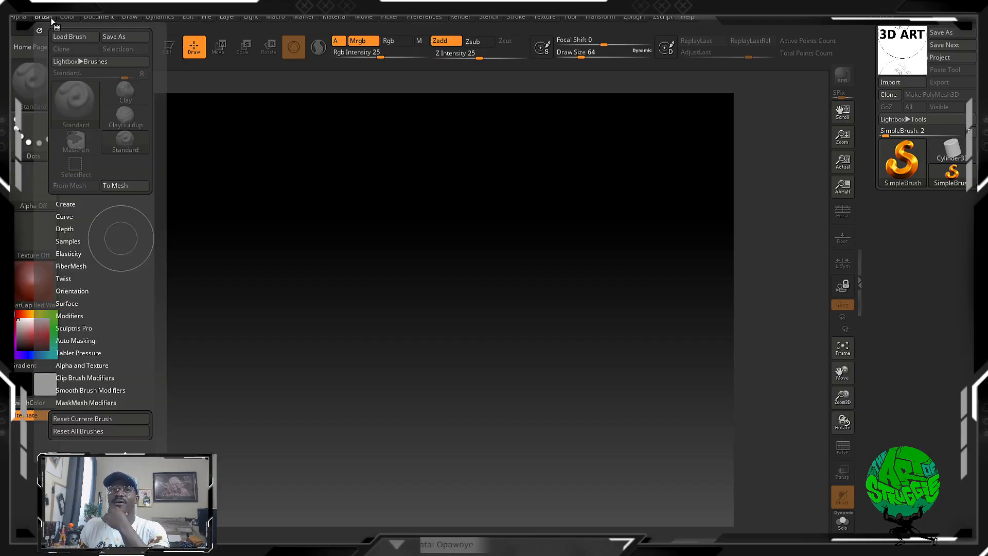
{"action": "left_click", "coordinate": [65, 17]}
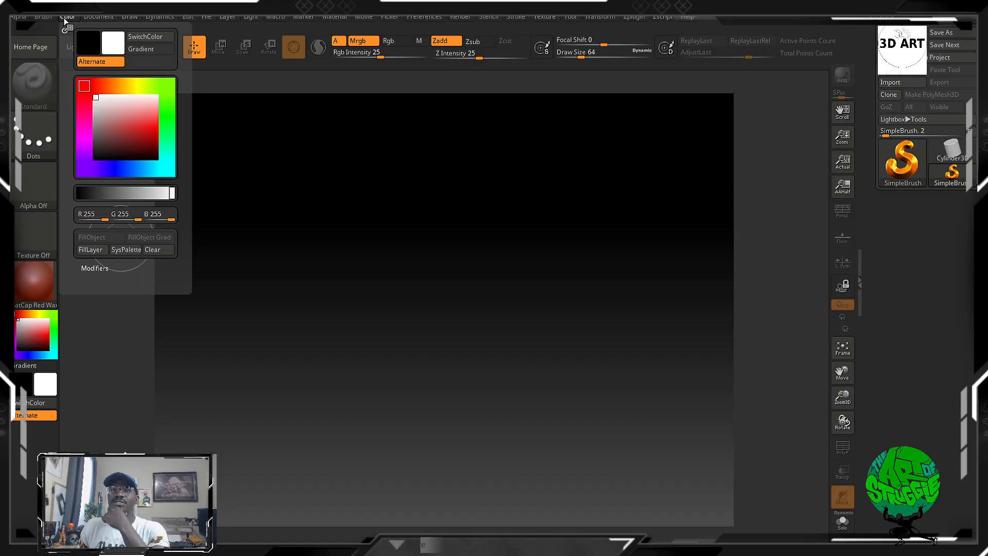
{"action": "left_click", "coordinate": [96, 17]}
{"action": "left_click", "coordinate": [129, 17]}
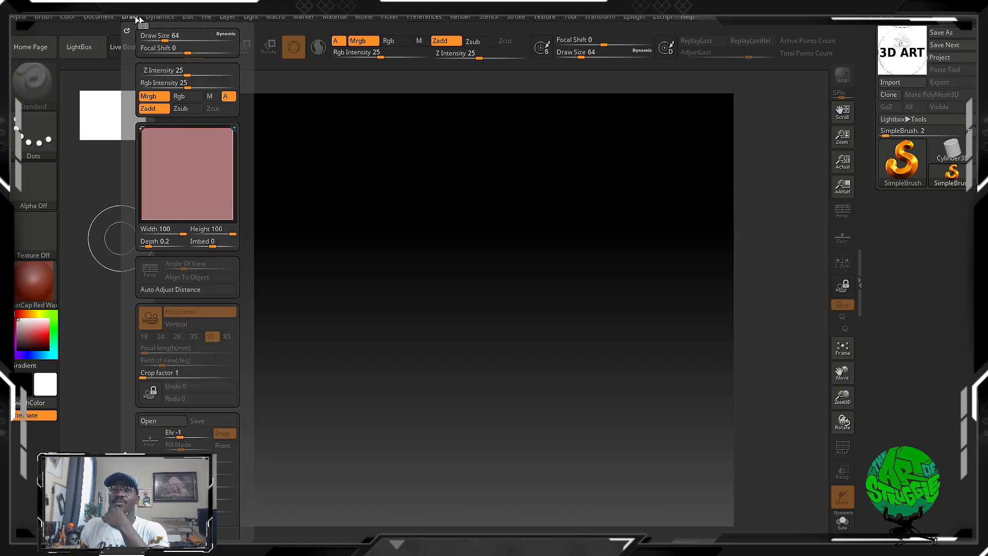
{"action": "left_click", "coordinate": [154, 17]}
{"action": "left_click", "coordinate": [189, 17]}
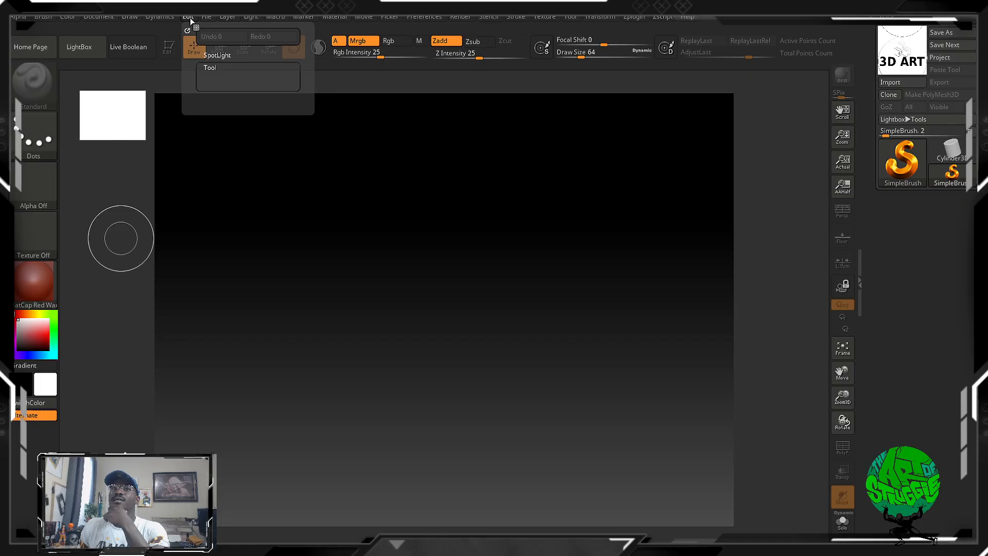
{"action": "left_click", "coordinate": [205, 17]}
{"action": "left_click", "coordinate": [226, 17]}
{"action": "left_click", "coordinate": [250, 17]}
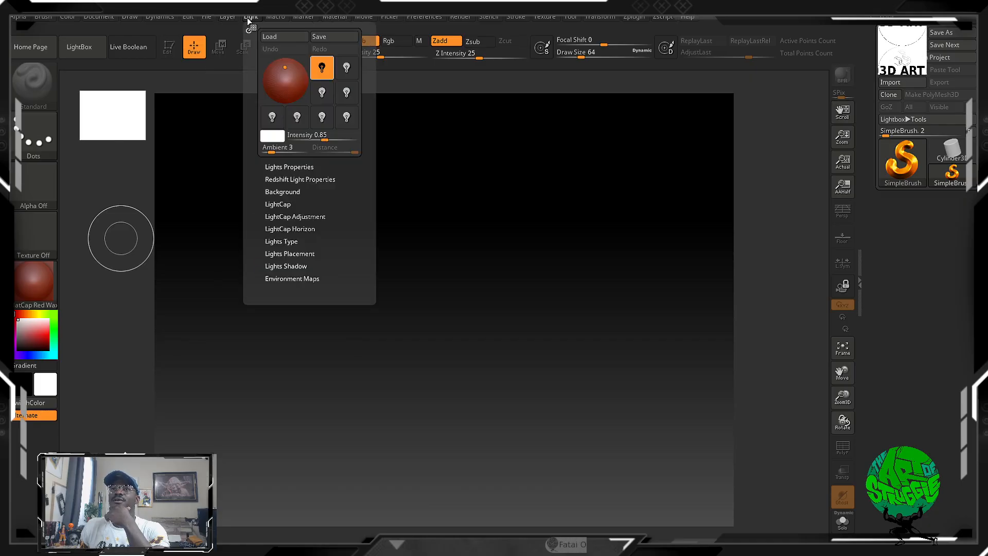
{"action": "left_click", "coordinate": [276, 18]}
{"action": "left_click", "coordinate": [300, 18]}
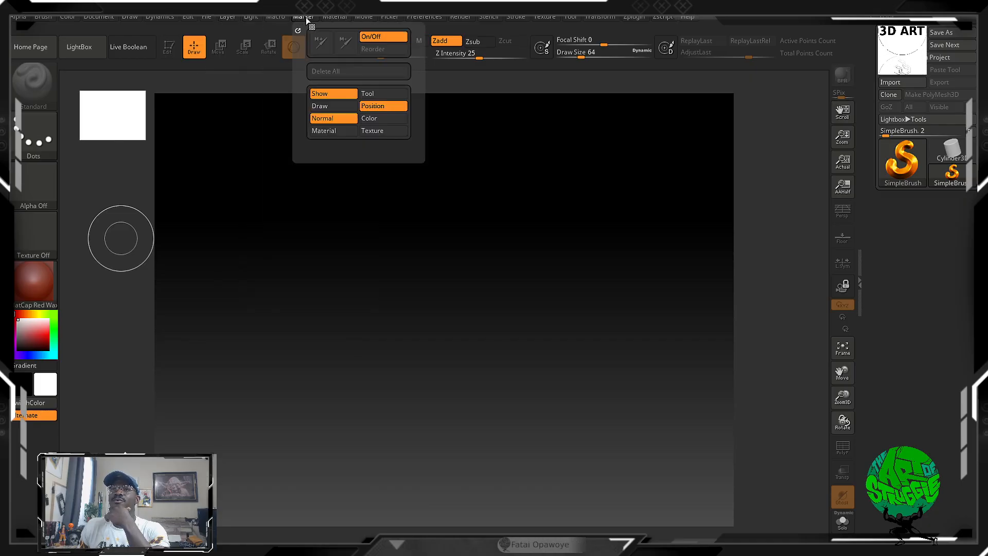
{"action": "left_click", "coordinate": [327, 17]}
{"action": "left_click", "coordinate": [363, 17]}
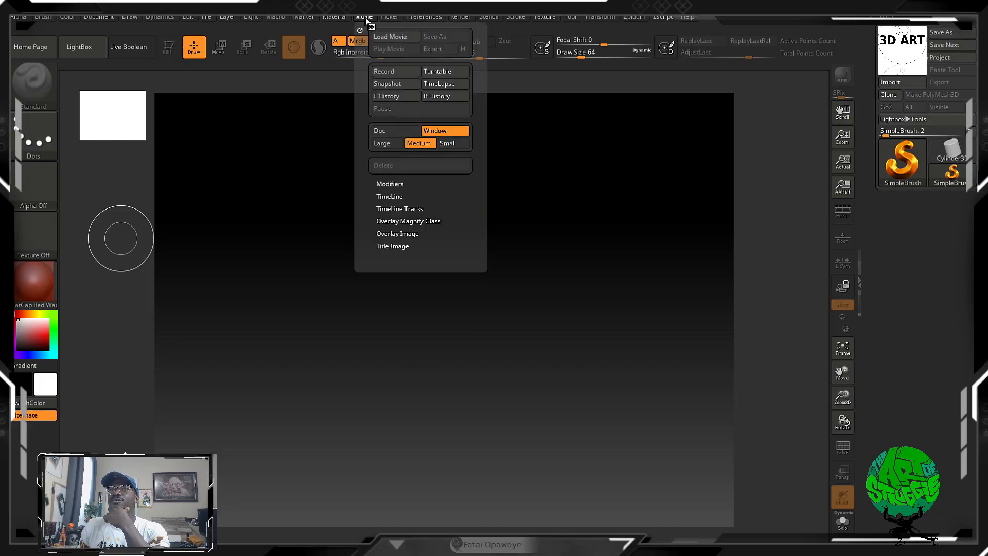
{"action": "left_click", "coordinate": [394, 17]}
{"action": "left_click", "coordinate": [423, 17]}
{"action": "left_click", "coordinate": [463, 17]}
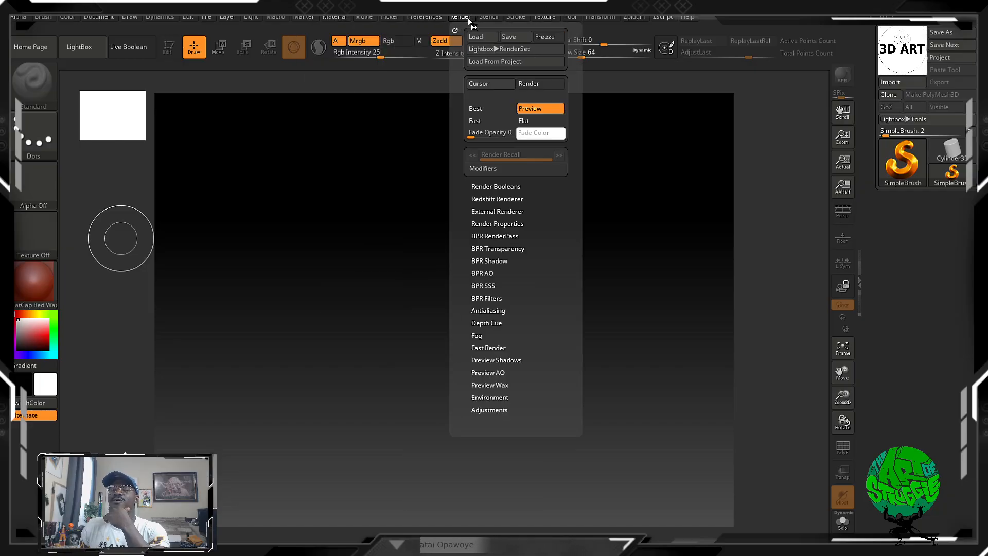
{"action": "left_click", "coordinate": [491, 18]}
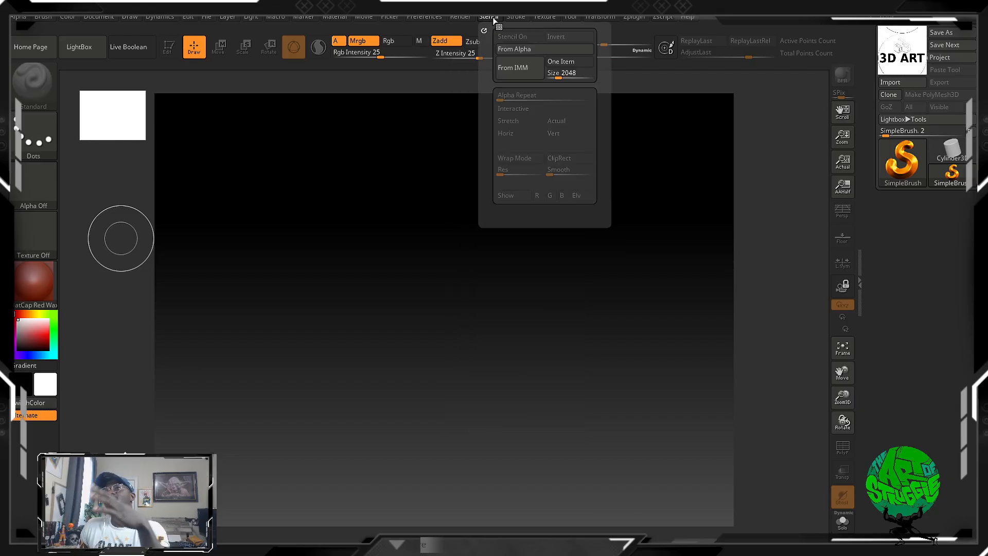
{"action": "left_click", "coordinate": [472, 17]}
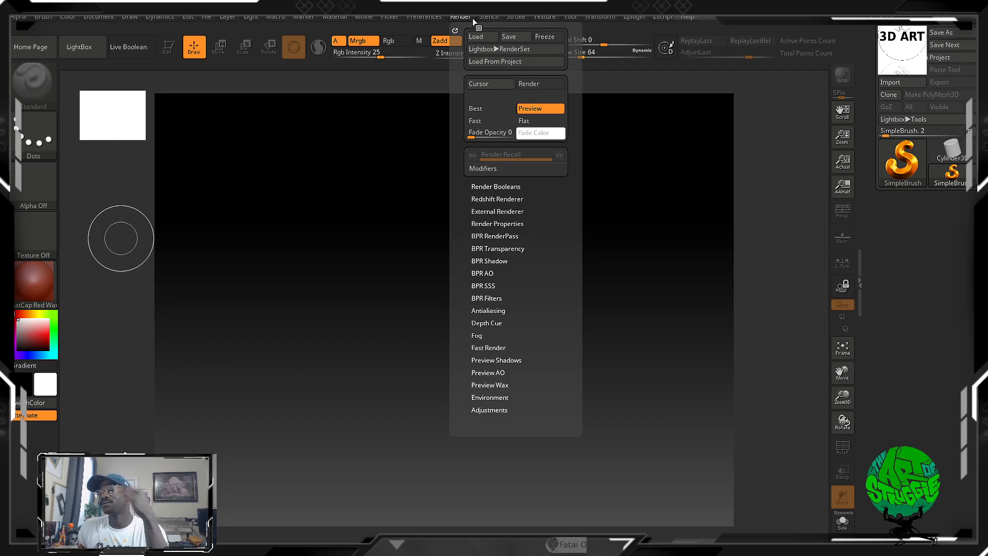
{"action": "left_click", "coordinate": [489, 18]}
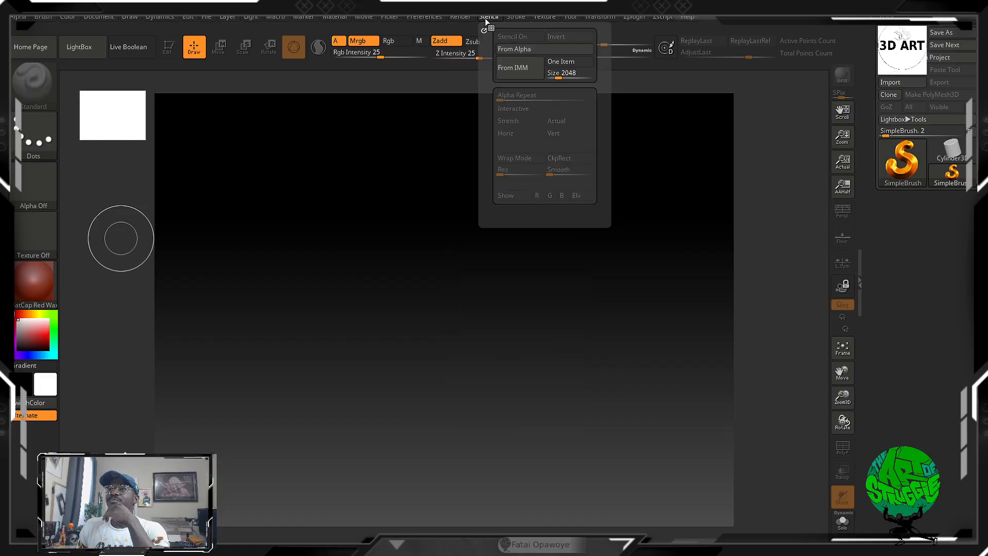
{"action": "left_click", "coordinate": [516, 17]}
{"action": "left_click", "coordinate": [551, 17]}
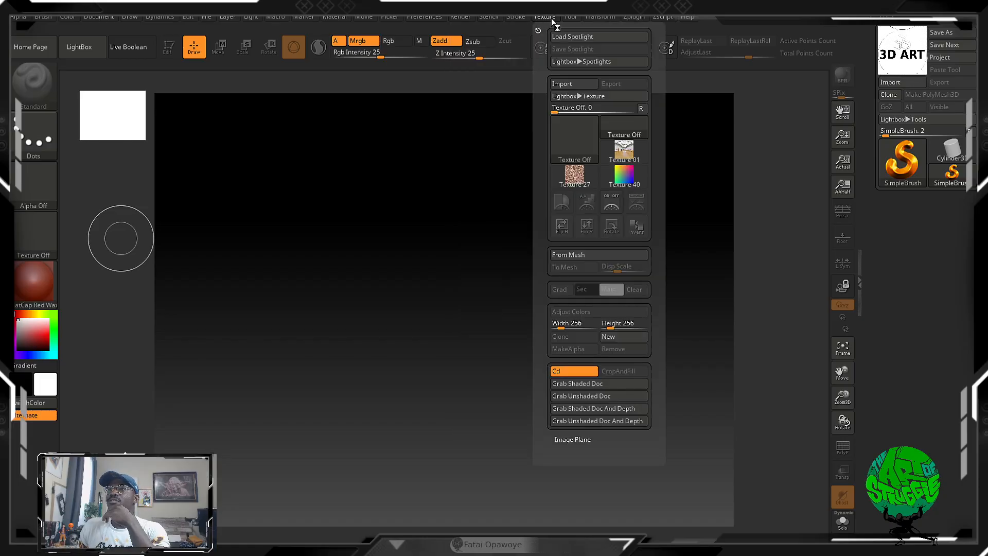
{"action": "left_click", "coordinate": [573, 17]}
{"action": "left_click", "coordinate": [598, 17]}
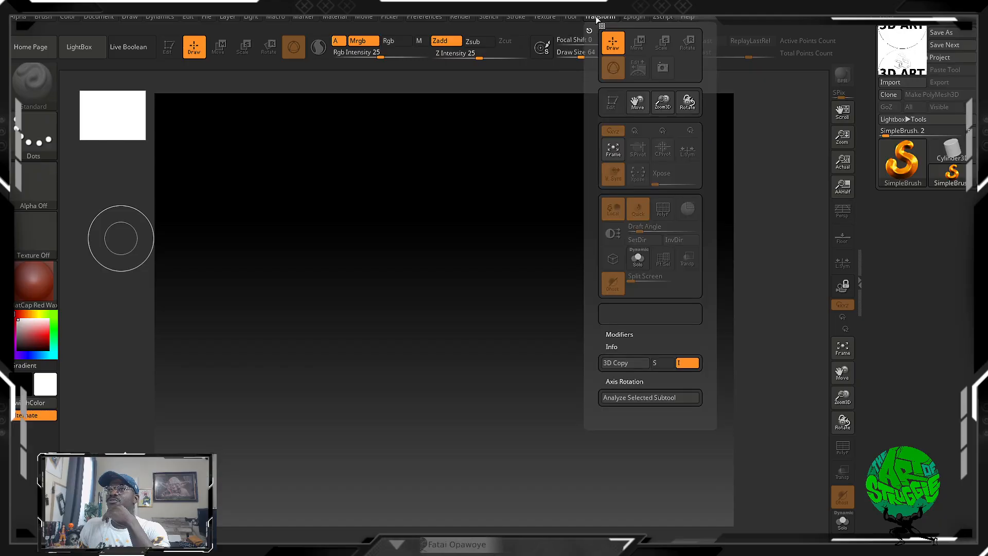
{"action": "left_click", "coordinate": [630, 16]}
{"action": "left_click", "coordinate": [669, 17]}
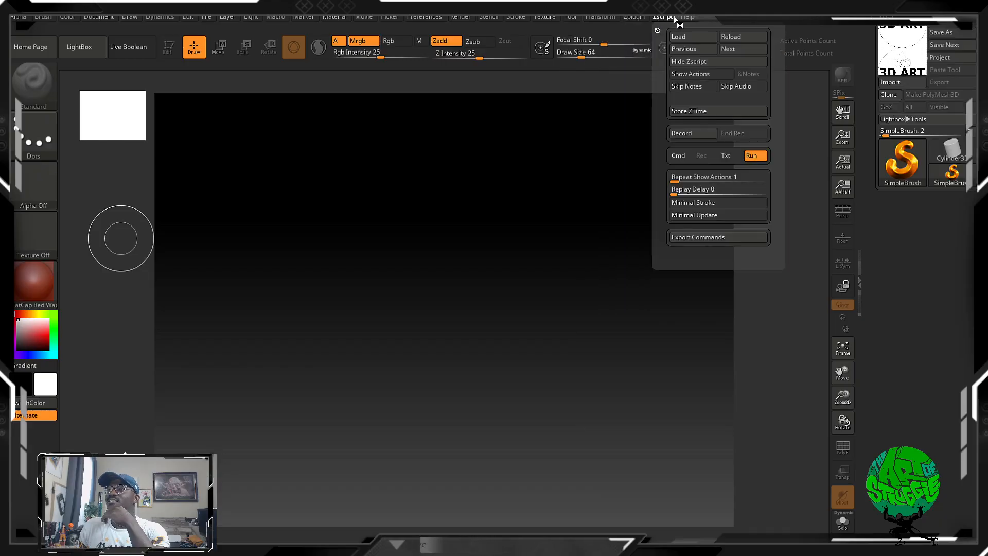
{"action": "left_click", "coordinate": [686, 16]}
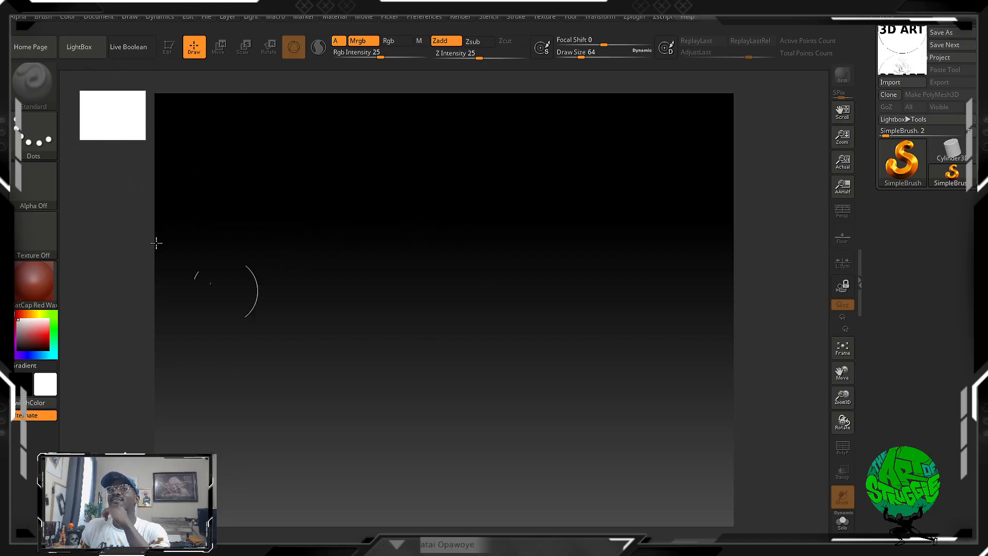
Examine the Alpha palette's options and the full library of available alphas.
{"action": "left_click", "coordinate": [19, 16]}
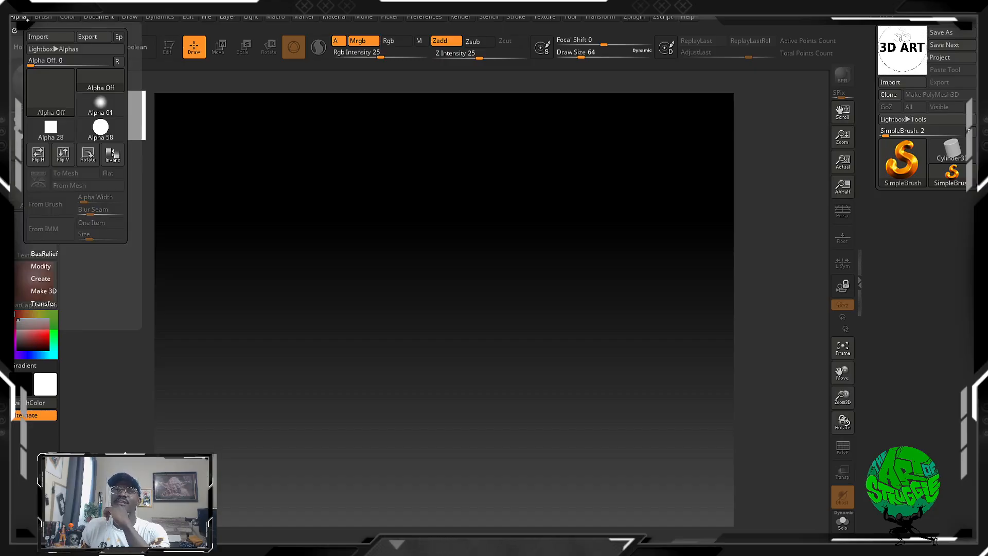
{"action": "left_click", "coordinate": [32, 184]}
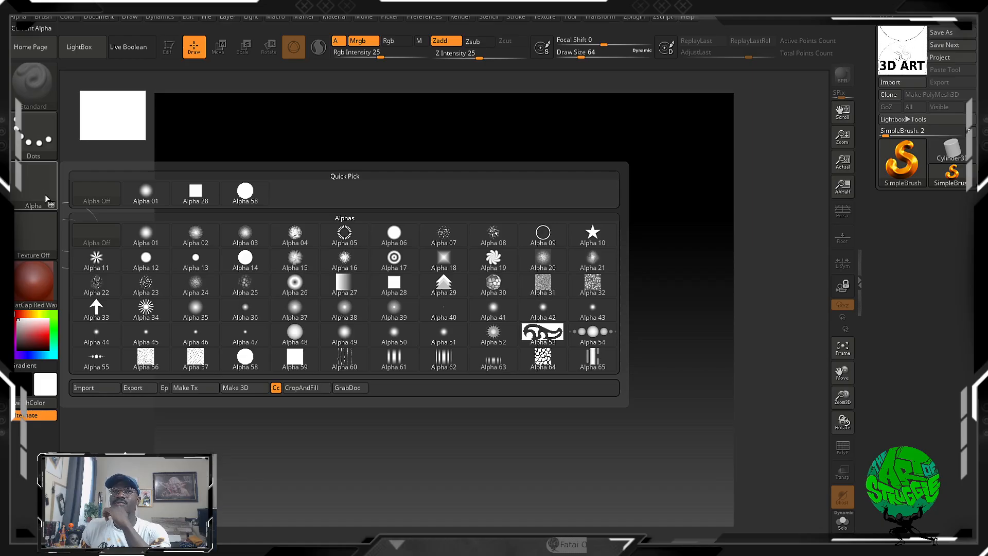
{"action": "left_click", "coordinate": [51, 18]}
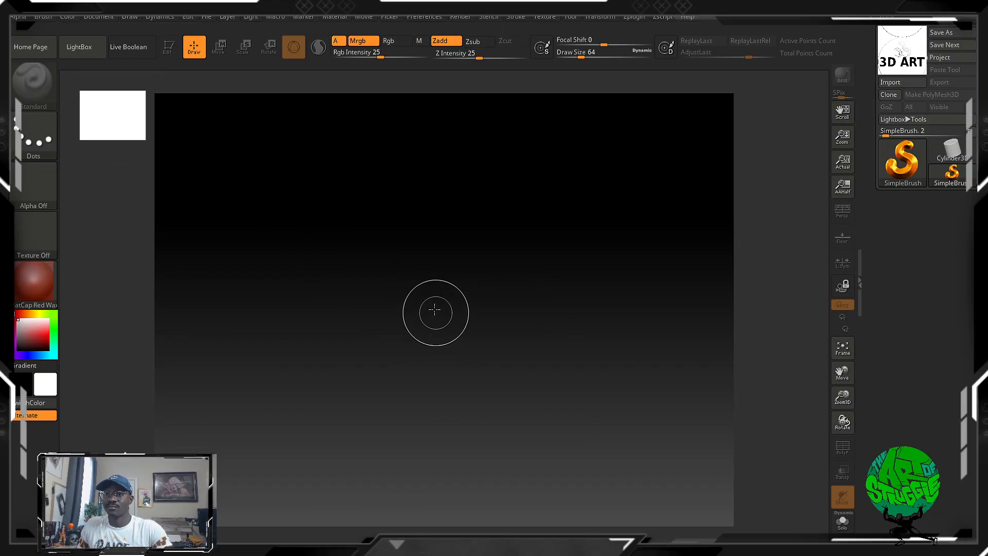
Examine the quick-access popup of color, brush and draw settings on the canvas, clearing the stray stroke made there.
{"action": "key", "text": "space"}
{"action": "key", "text": "space"}
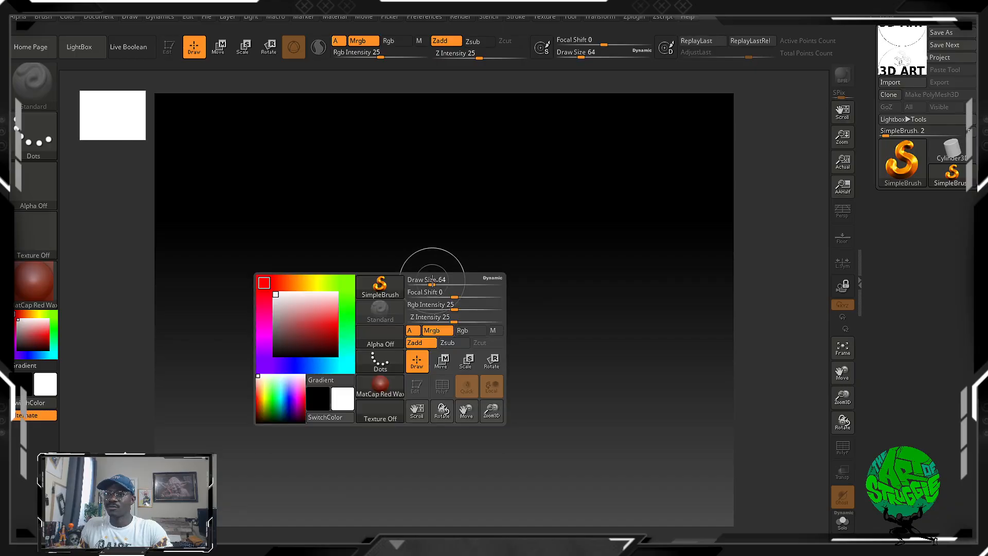
{"action": "left_click_drag", "start_coordinate": [445, 263], "coordinate": [456, 256]}
{"action": "key", "text": "space"}
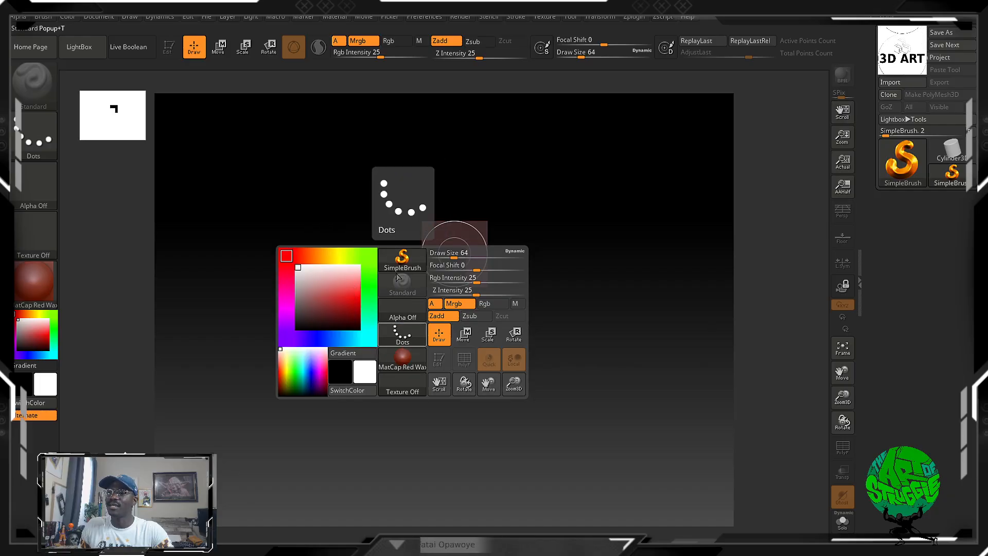
{"action": "key", "text": "space"}
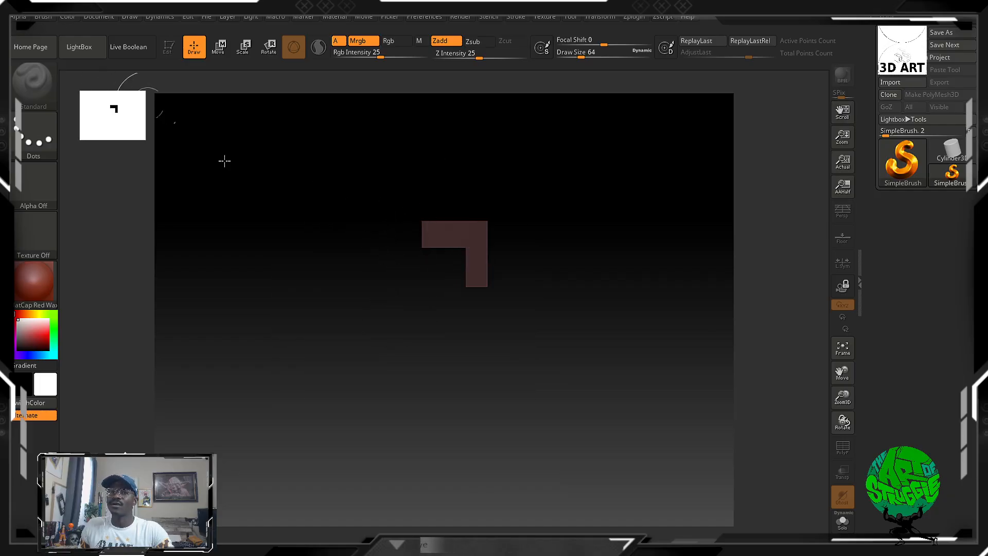
{"action": "key", "text": "ctrl+n"}
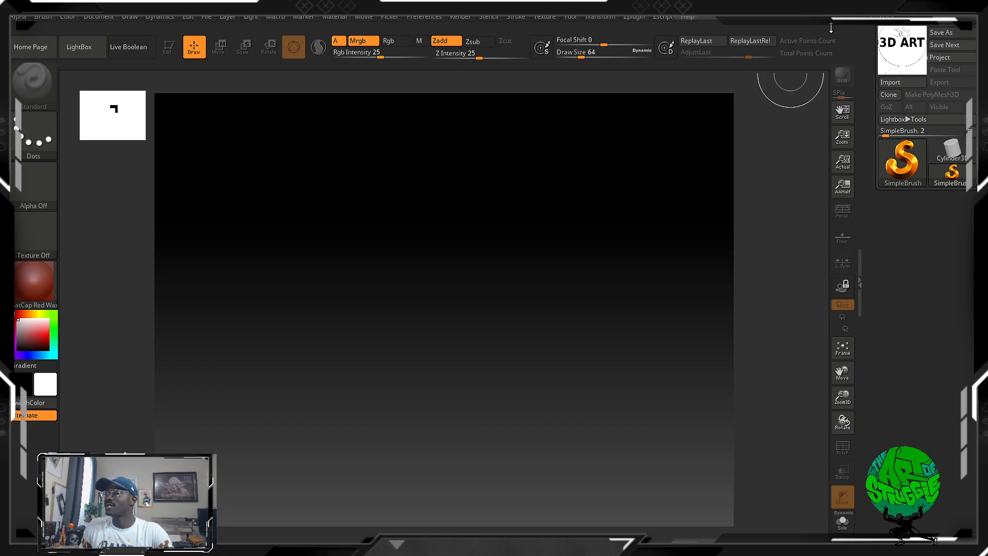
Dock the Marker palette in the tray above the Tool palette and collapse it.
{"action": "left_click", "coordinate": [45, 17]}
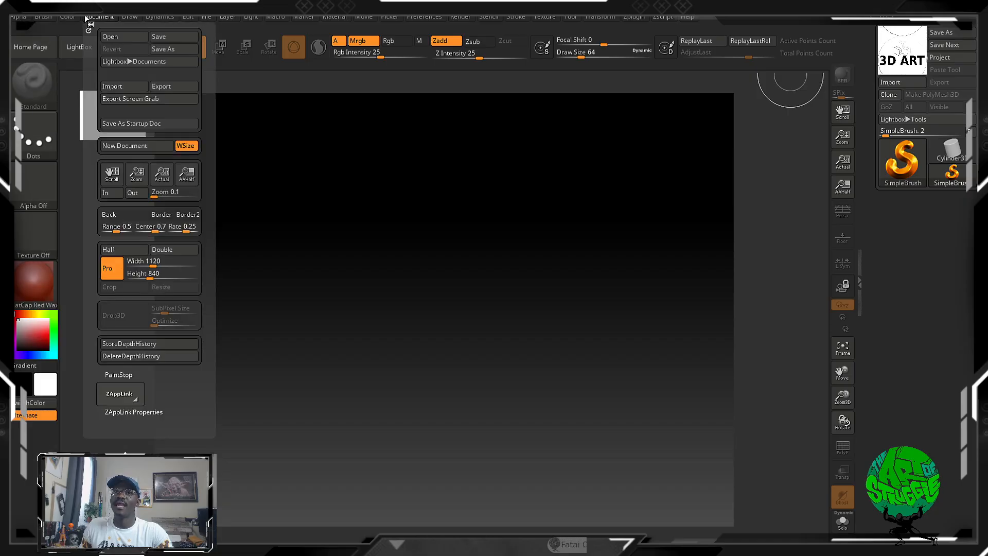
{"action": "mouse_move", "coordinate": [207, 15]}
{"action": "mouse_move", "coordinate": [297, 23]}
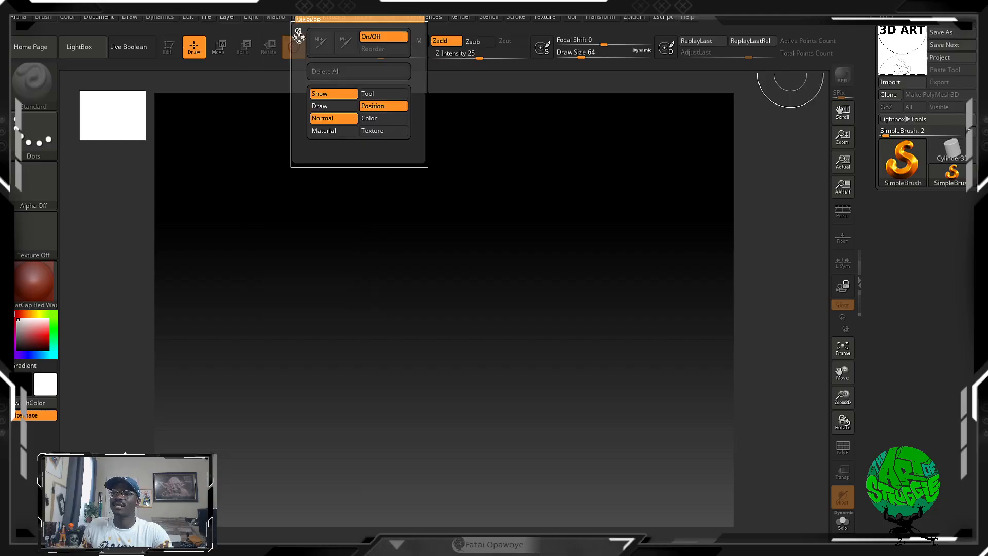
{"action": "mouse_move", "coordinate": [298, 30]}
{"action": "left_mouse_down"}
{"action": "mouse_move", "coordinate": [906, 206]}
{"action": "mouse_move", "coordinate": [888, 149]}
{"action": "left_mouse_up"}
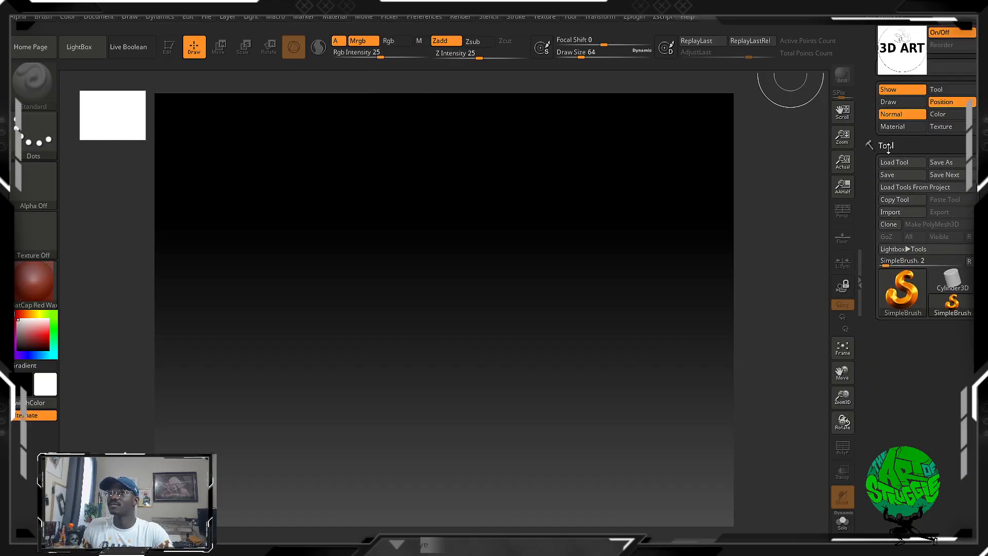
{"action": "left_click", "coordinate": [889, 17]}
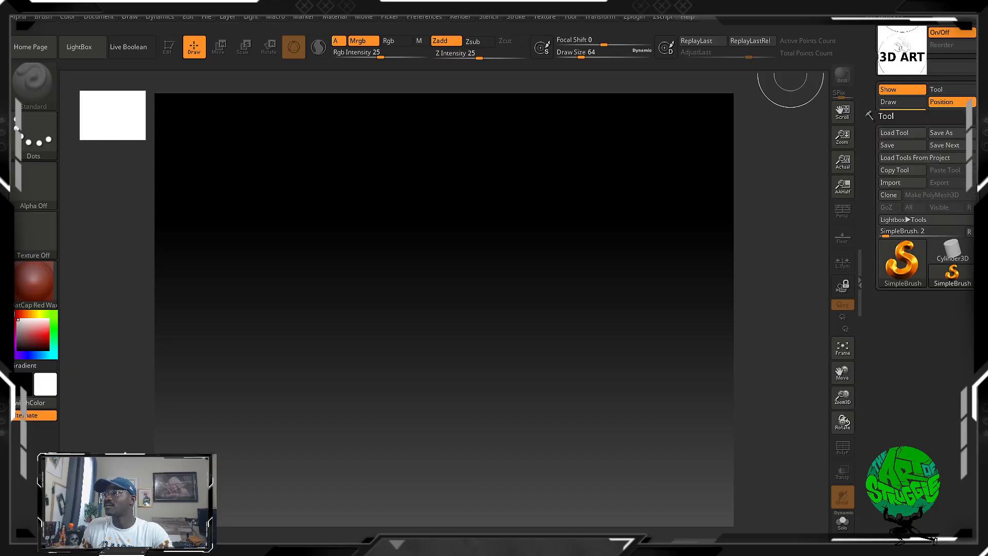
Dock the Draw palette in the tray above the Tool palette and collapse it.
{"action": "left_click", "coordinate": [325, 16]}
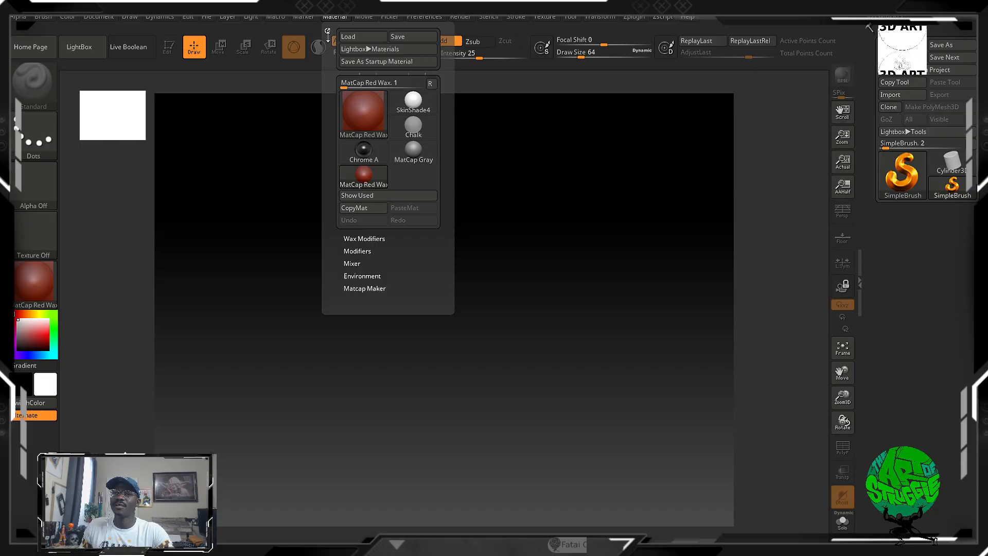
{"action": "mouse_move", "coordinate": [359, 17]}
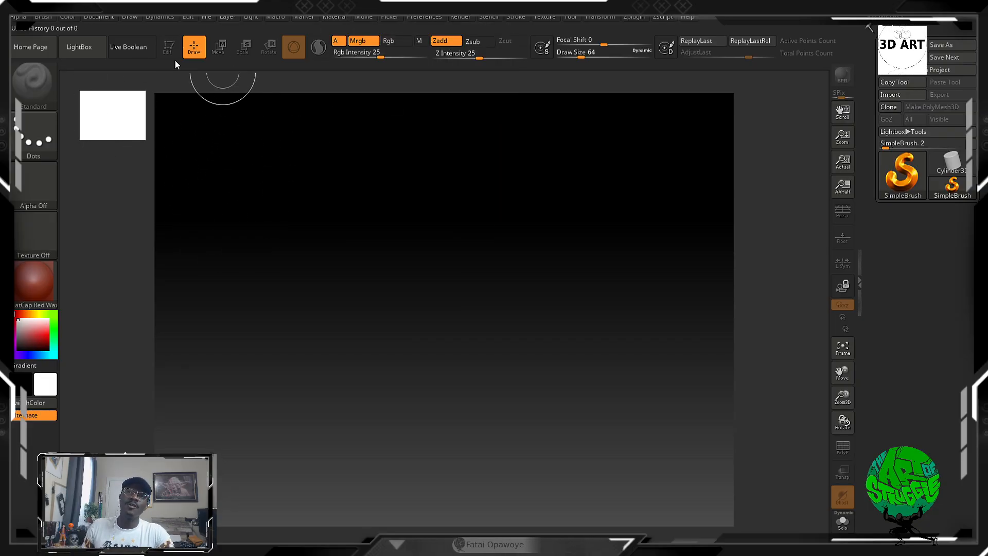
{"action": "left_click", "coordinate": [132, 18]}
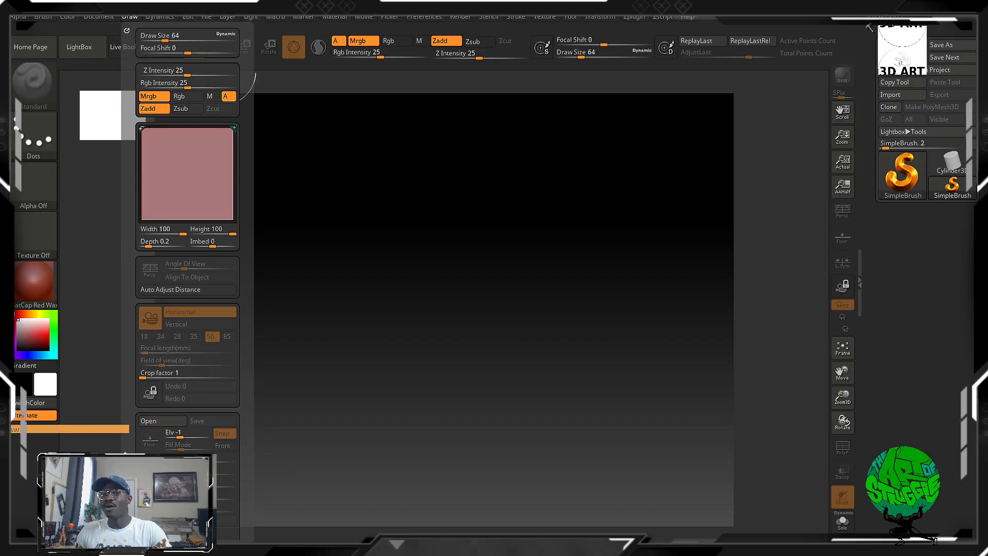
{"action": "left_click_drag", "start_coordinate": [4, 437], "coordinate": [33, 437]}
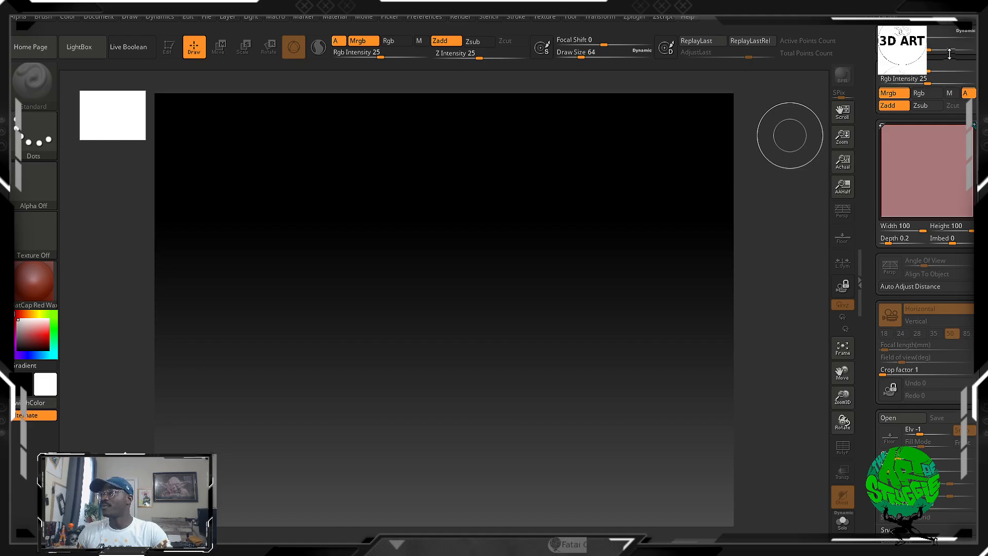
{"action": "left_click", "coordinate": [889, 16]}
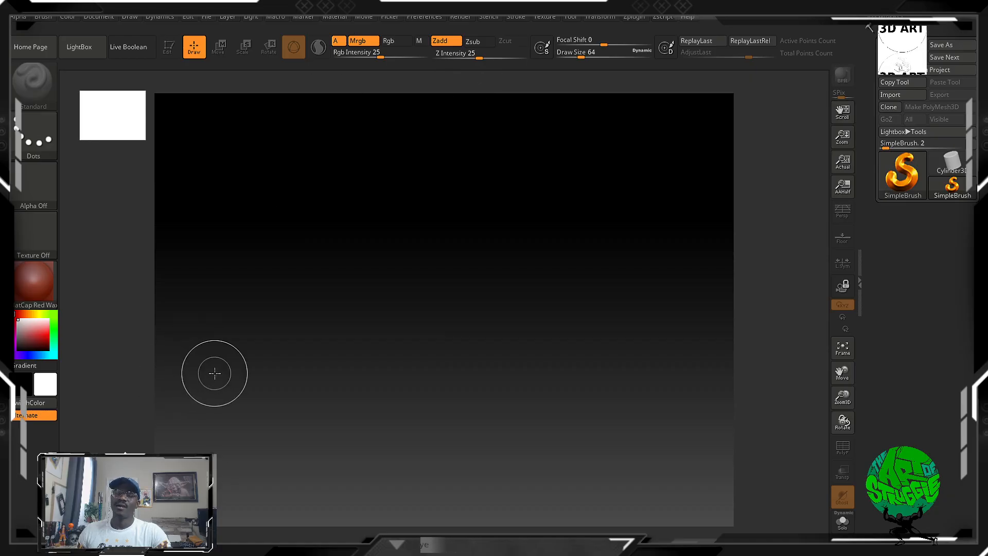
Paint two test marks on the empty canvas with the SimpleBrush and remove them again.
{"action": "key", "text": "space"}
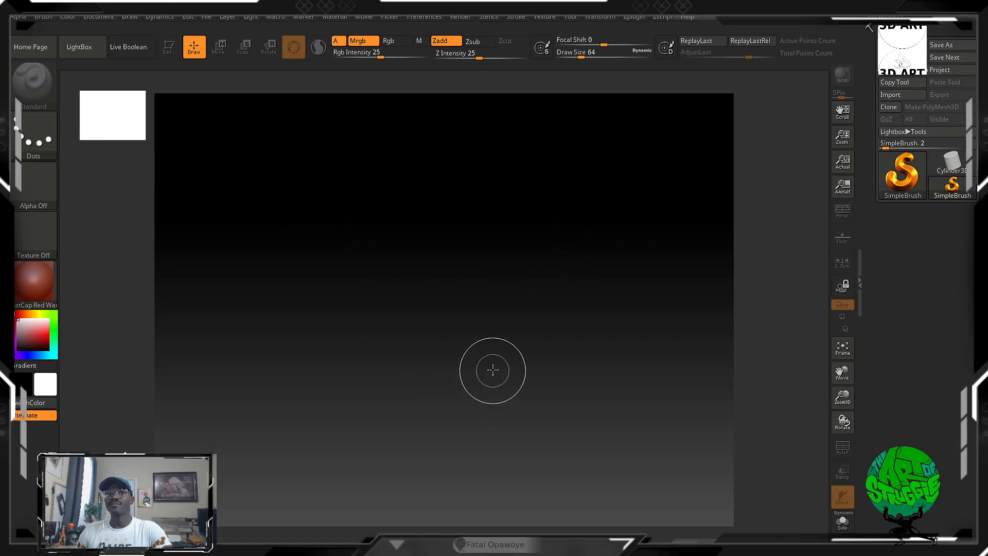
{"action": "left_click", "coordinate": [443, 219]}
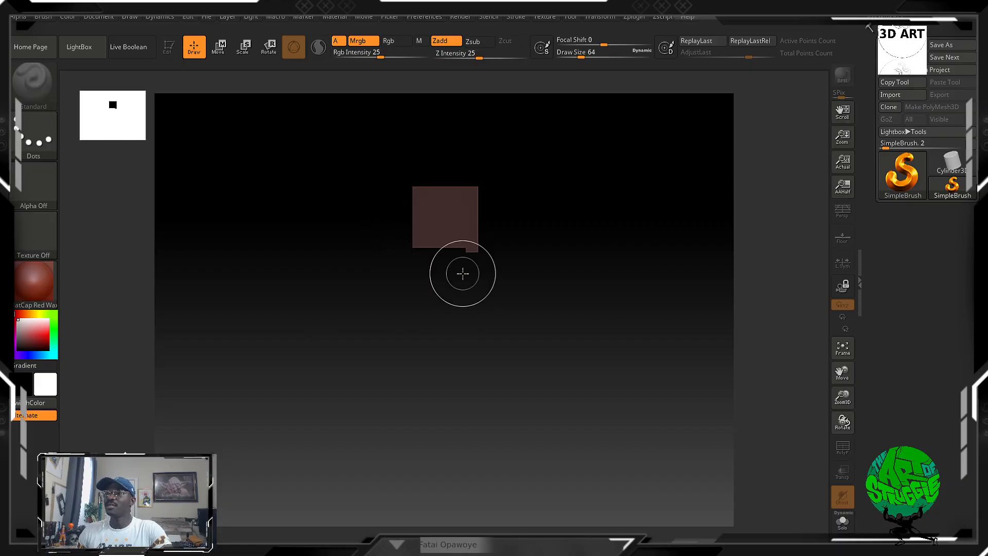
{"action": "left_click_drag", "start_coordinate": [334, 191], "coordinate": [304, 212]}
{"action": "key", "text": "ctrl+z"}
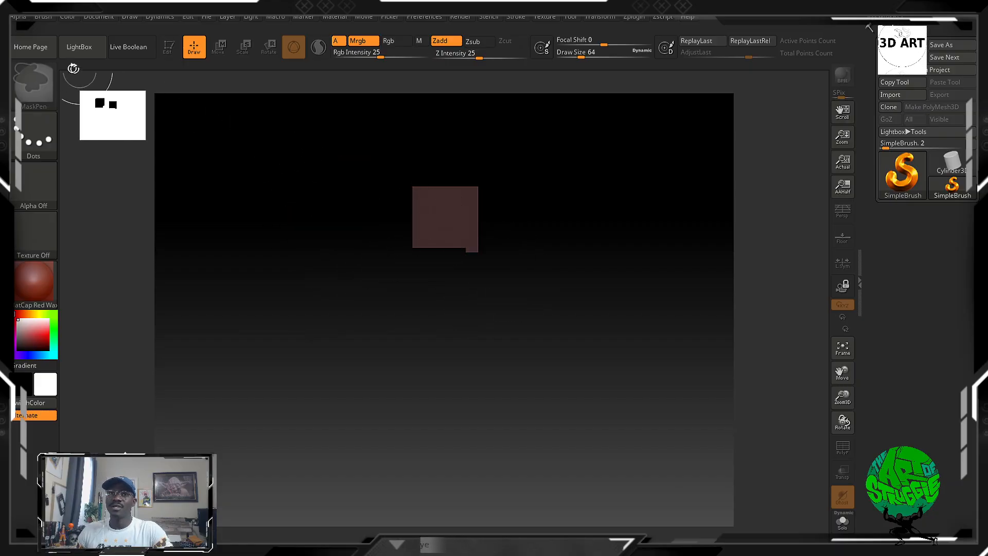
{"action": "key", "text": "ctrl+z"}
{"action": "mouse_move", "coordinate": [936, 167]}
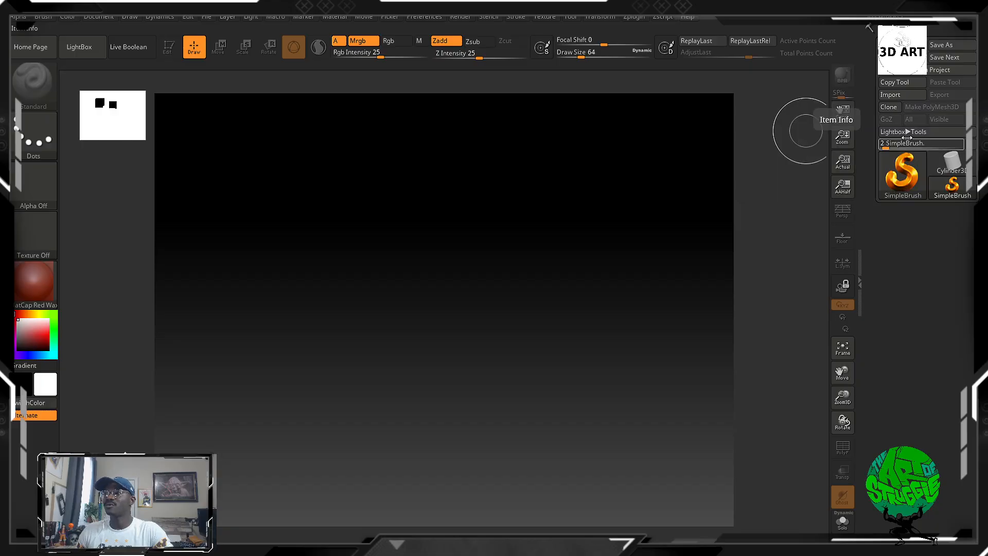
View the available tools, then scribble SimpleBrush strokes over most of the canvas and remove them.
{"action": "mouse_move", "coordinate": [912, 183]}
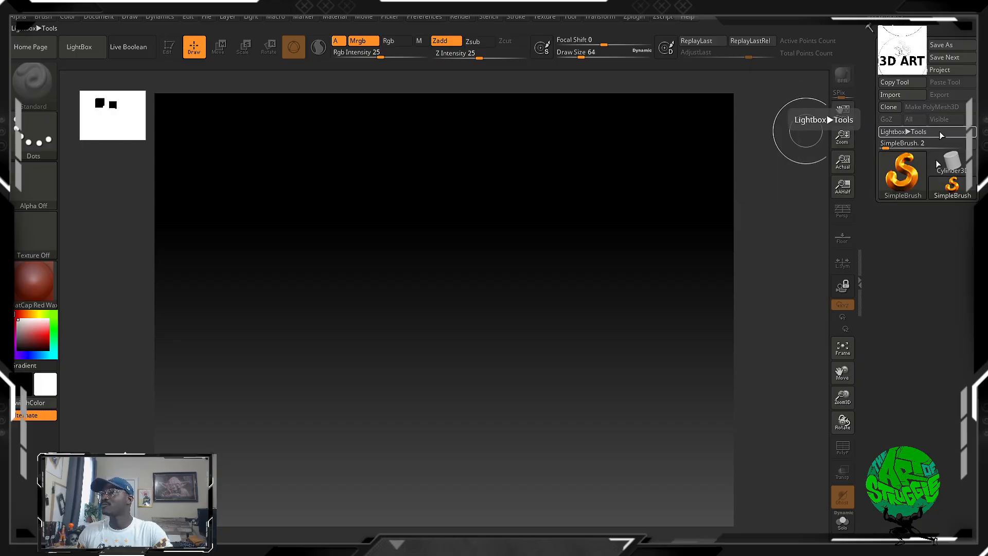
{"action": "left_click", "coordinate": [902, 183]}
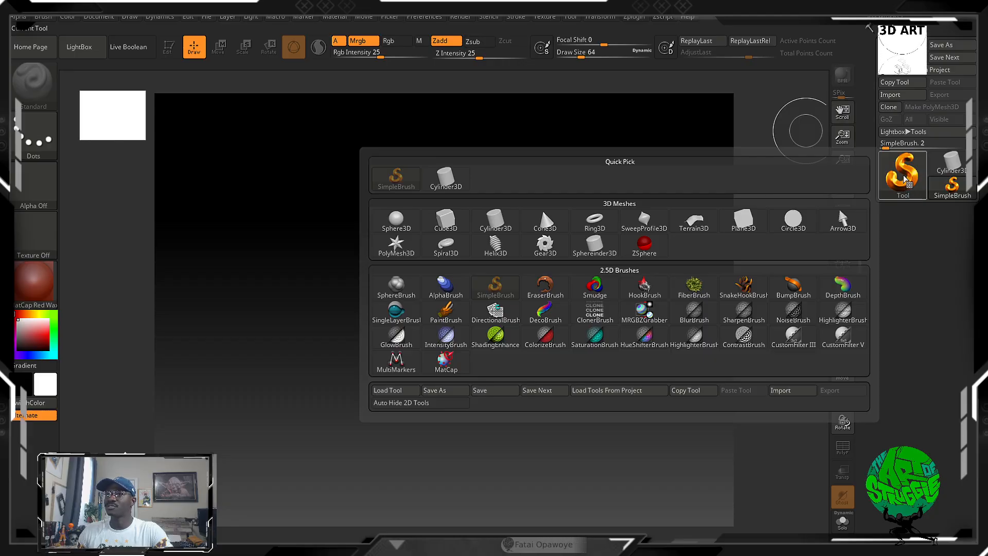
{"action": "mouse_move", "coordinate": [342, 196]}
{"action": "left_mouse_down"}
{"action": "mouse_move", "coordinate": [573, 230]}
{"action": "mouse_move", "coordinate": [244, 273]}
{"action": "mouse_move", "coordinate": [199, 293]}
{"action": "mouse_move", "coordinate": [426, 319]}
{"action": "mouse_move", "coordinate": [418, 308]}
{"action": "mouse_move", "coordinate": [725, 269]}
{"action": "mouse_move", "coordinate": [545, 262]}
{"action": "mouse_move", "coordinate": [535, 216]}
{"action": "mouse_move", "coordinate": [435, 186]}
{"action": "mouse_move", "coordinate": [426, 266]}
{"action": "left_mouse_up"}
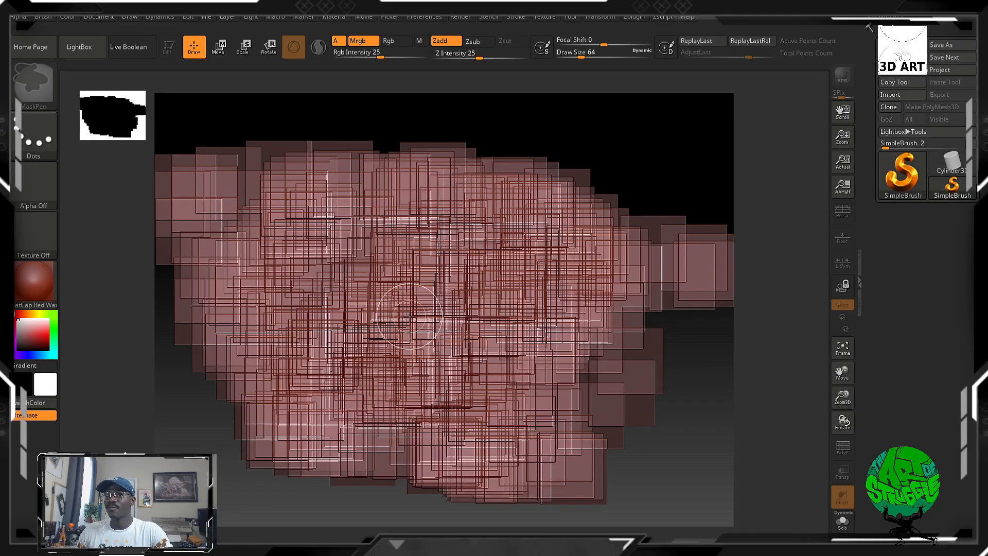
{"action": "key", "text": "ctrl+z"}
{"action": "key", "text": "ctrl+z"}
{"action": "key", "text": "ctrl+z"}
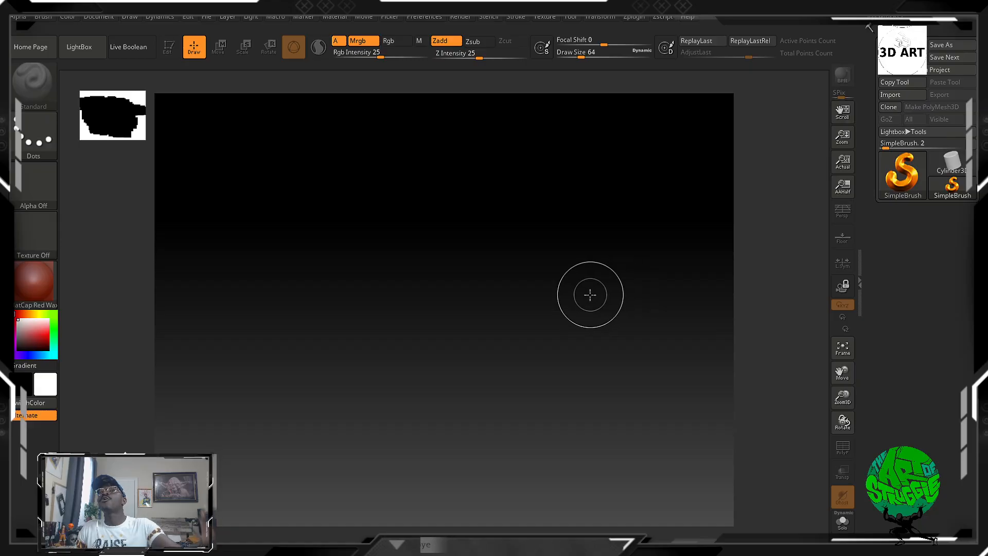
Choose the Sphere3D mesh, draw one large sphere on the canvas and turn on Edit mode for it.
{"action": "left_click", "coordinate": [916, 169]}
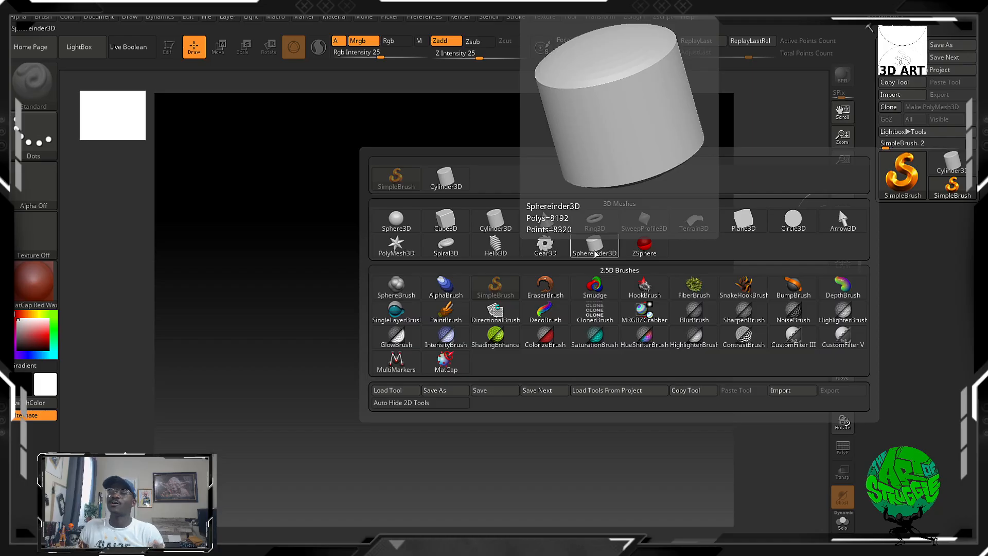
{"action": "left_click", "coordinate": [395, 220]}
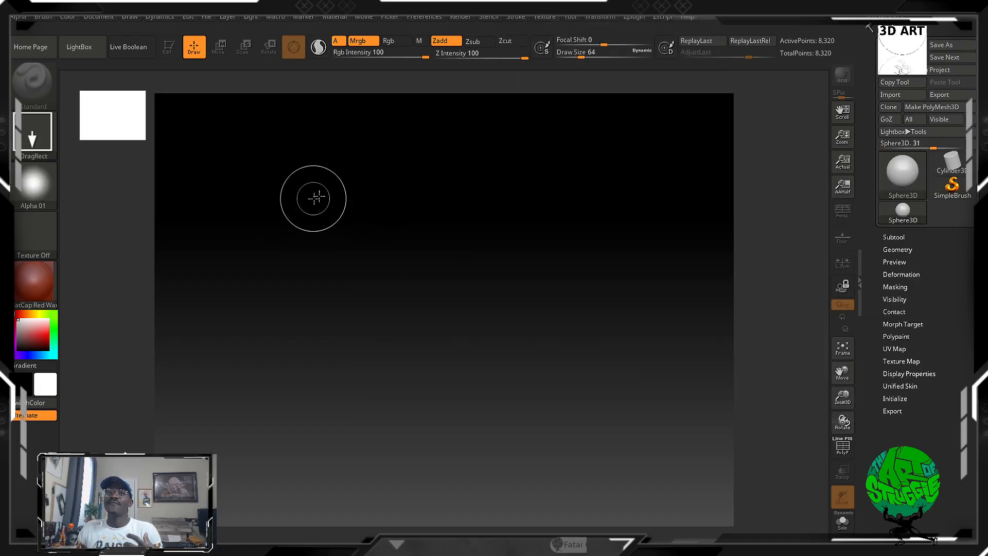
{"action": "mouse_move", "coordinate": [315, 197]}
{"action": "left_mouse_down"}
{"action": "mouse_move", "coordinate": [446, 320]}
{"action": "mouse_move", "coordinate": [432, 408]}
{"action": "mouse_move", "coordinate": [364, 474]}
{"action": "mouse_move", "coordinate": [341, 363]}
{"action": "mouse_move", "coordinate": [375, 463]}
{"action": "mouse_move", "coordinate": [376, 515]}
{"action": "left_mouse_up"}
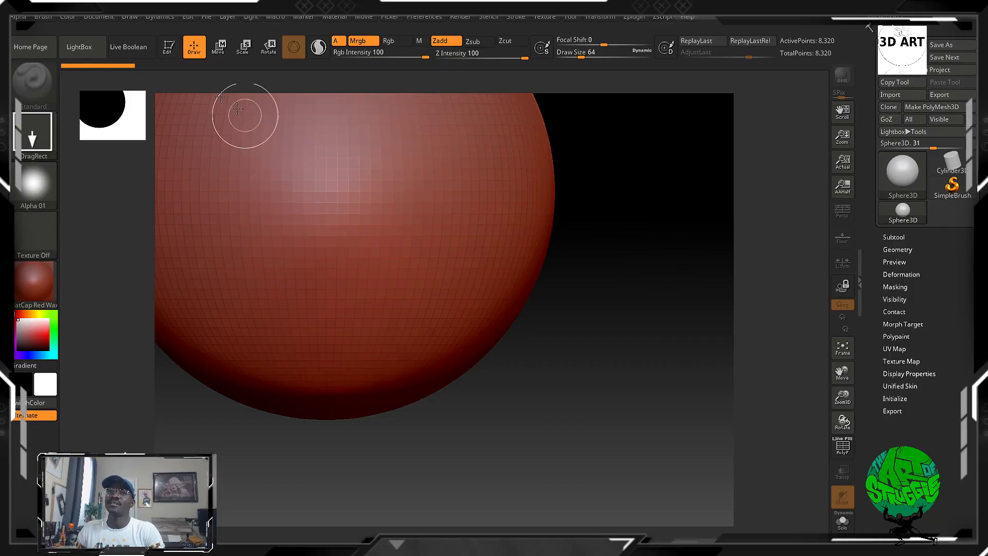
{"action": "left_click", "coordinate": [169, 48]}
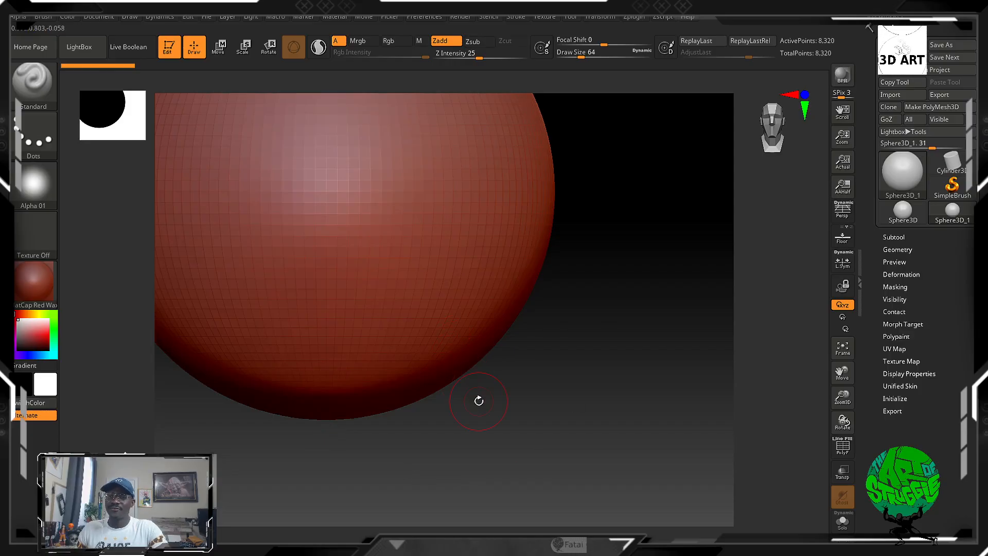
{"action": "key", "text": "ctrl"}
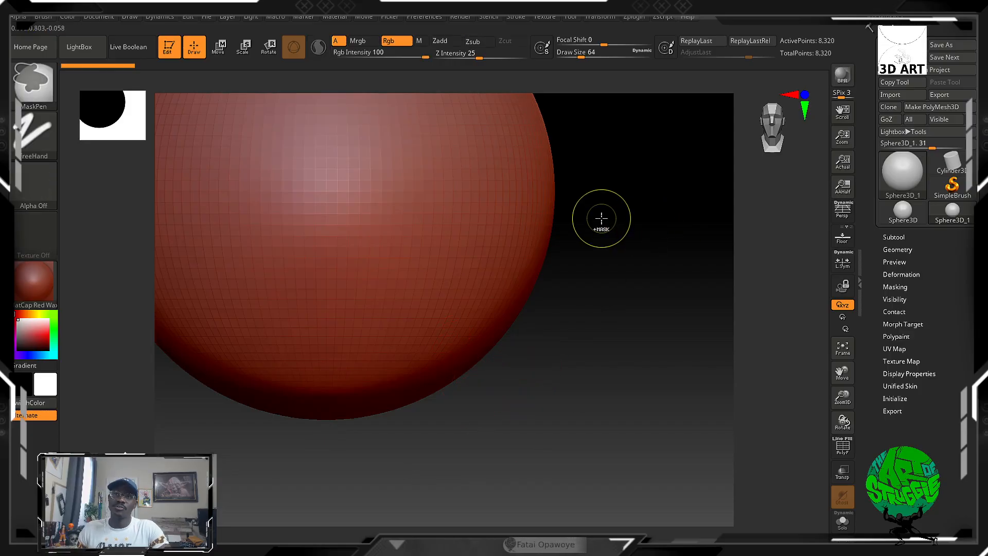
Turn off Edit mode and switch the active sphere to 2.5D mode.
{"action": "left_click", "coordinate": [172, 47]}
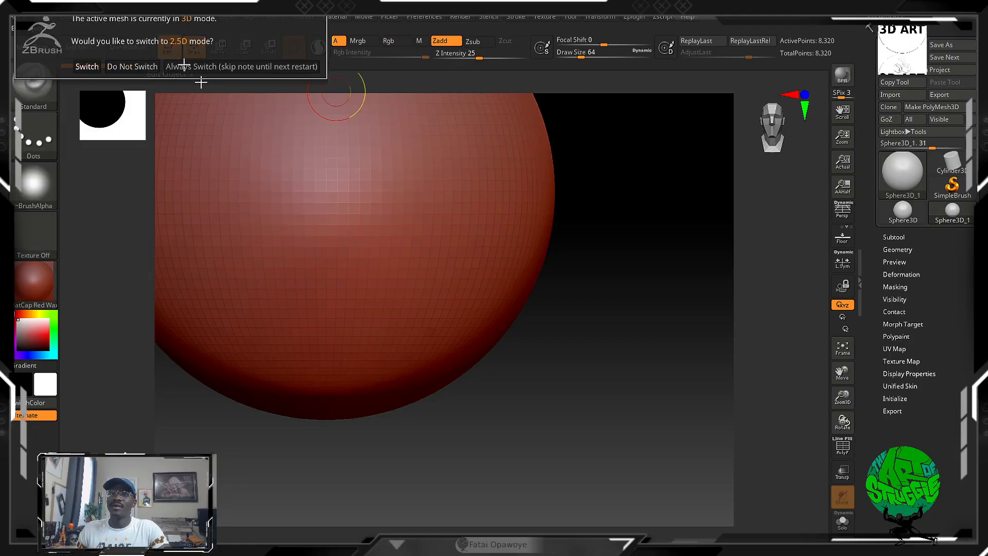
{"action": "left_click", "coordinate": [112, 69]}
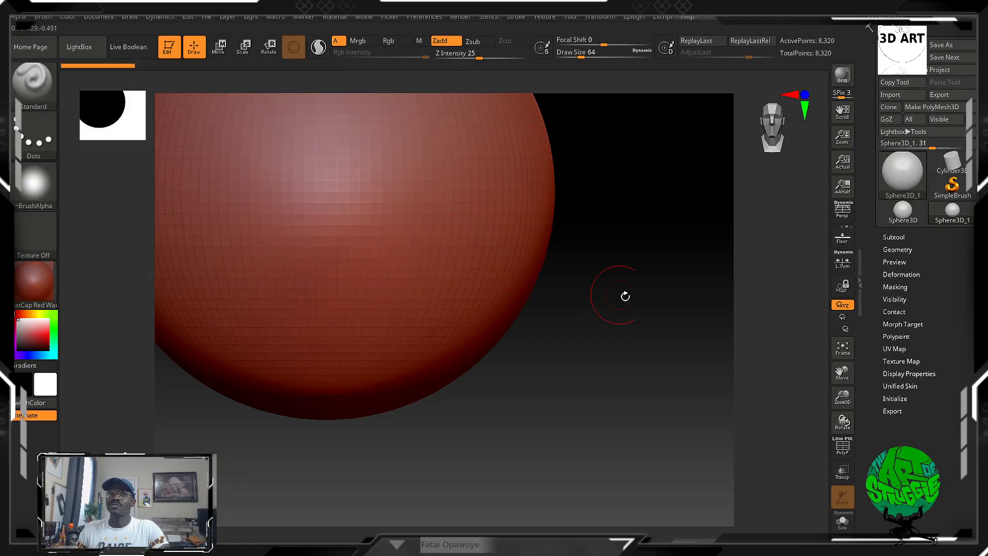
{"action": "left_click", "coordinate": [177, 50]}
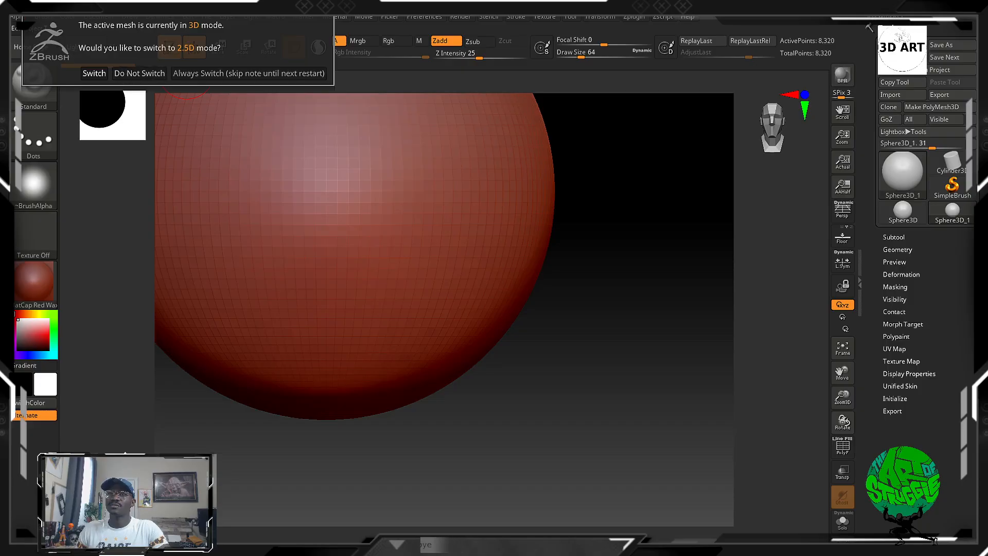
{"action": "left_click", "coordinate": [95, 73]}
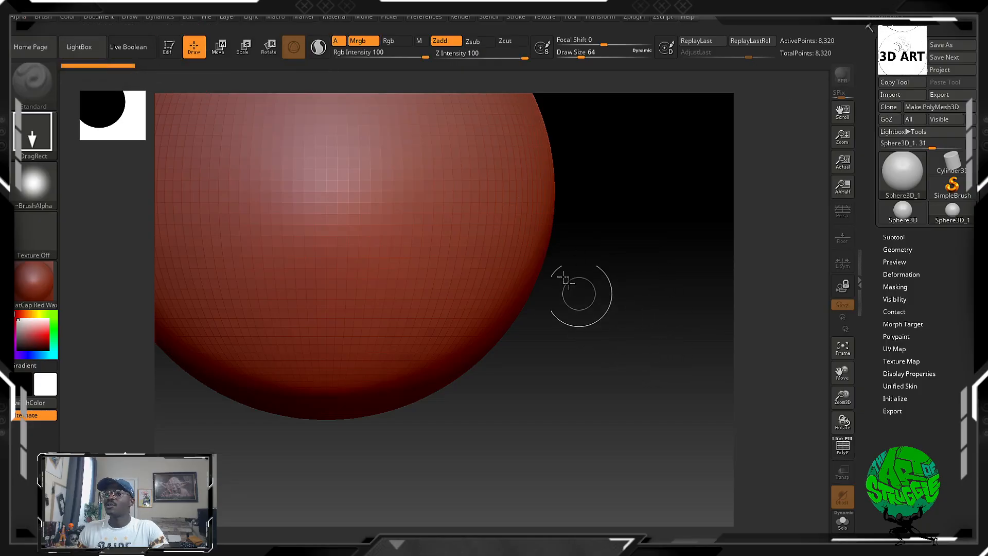
Draw a series of overlapping spheres in different sizes until they cover nearly the whole canvas.
{"action": "mouse_move", "coordinate": [572, 251]}
{"action": "left_mouse_down"}
{"action": "mouse_move", "coordinate": [591, 393]}
{"action": "mouse_move", "coordinate": [569, 441]}
{"action": "mouse_move", "coordinate": [580, 475]}
{"action": "left_mouse_up"}
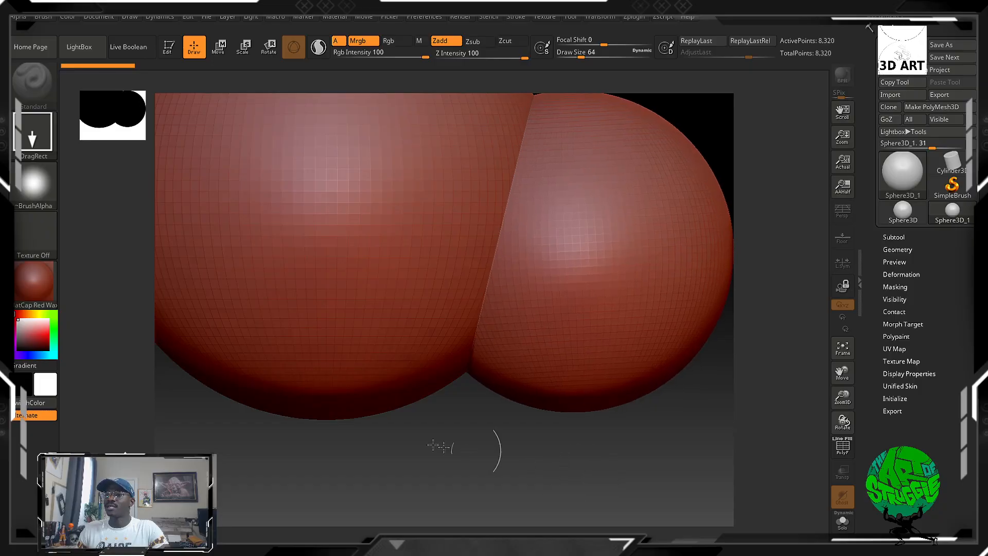
{"action": "left_click_drag", "start_coordinate": [372, 325], "coordinate": [430, 479]}
{"action": "left_click_drag", "start_coordinate": [600, 378], "coordinate": [698, 540]}
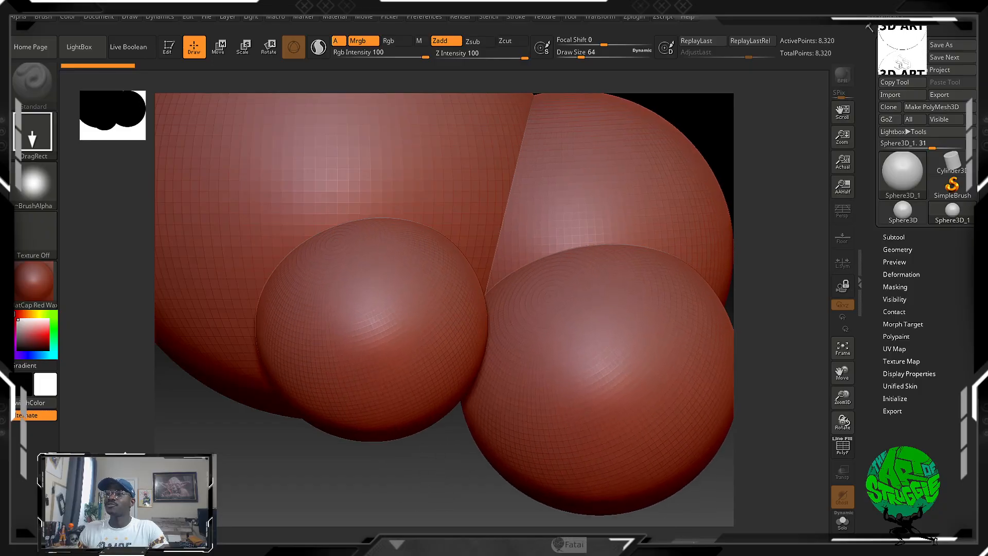
{"action": "left_click_drag", "start_coordinate": [223, 410], "coordinate": [355, 520]}
{"action": "left_click_drag", "start_coordinate": [569, 110], "coordinate": [519, 288]}
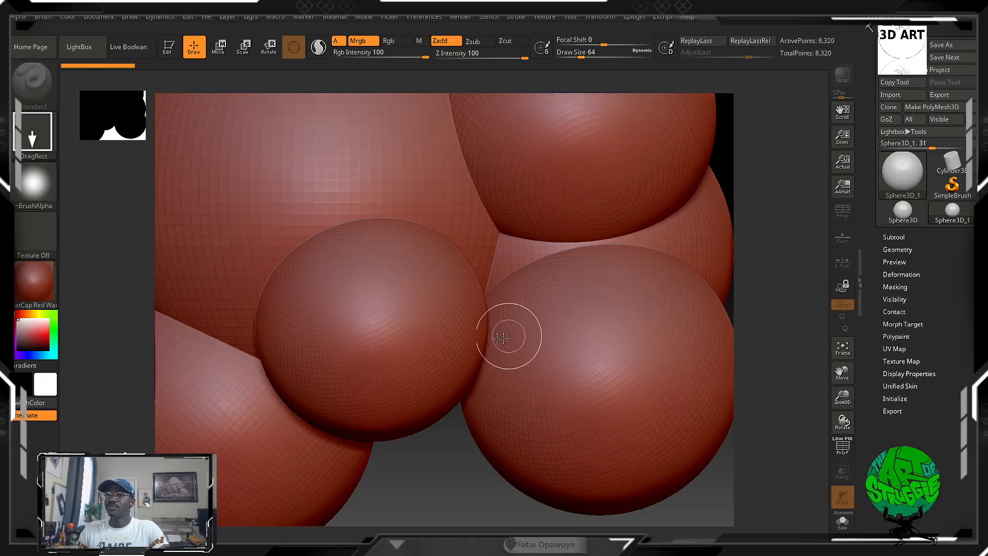
{"action": "left_click_drag", "start_coordinate": [453, 328], "coordinate": [491, 527]}
{"action": "mouse_move", "coordinate": [370, 476]}
{"action": "left_mouse_down"}
{"action": "mouse_move", "coordinate": [522, 473]}
{"action": "mouse_move", "coordinate": [637, 401]}
{"action": "mouse_move", "coordinate": [660, 476]}
{"action": "left_mouse_up"}
{"action": "left_click_drag", "start_coordinate": [610, 207], "coordinate": [650, 340]}
{"action": "left_click_drag", "start_coordinate": [686, 180], "coordinate": [717, 334]}
{"action": "mouse_move", "coordinate": [261, 110]}
{"action": "left_mouse_down"}
{"action": "mouse_move", "coordinate": [262, 168]}
{"action": "mouse_move", "coordinate": [303, 355]}
{"action": "left_mouse_up"}
{"action": "left_click_drag", "start_coordinate": [219, 374], "coordinate": [255, 552]}
{"action": "left_click_drag", "start_coordinate": [484, 262], "coordinate": [581, 470]}
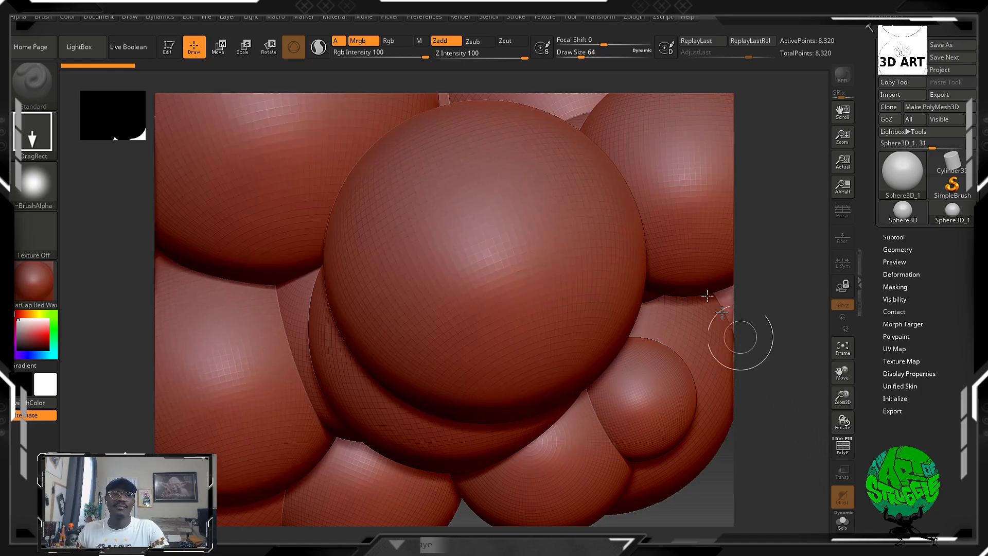
Try to rotate the spheres in Edit mode, then return to 2.5D mode and clear the canvas.
{"action": "left_click", "coordinate": [169, 49]}
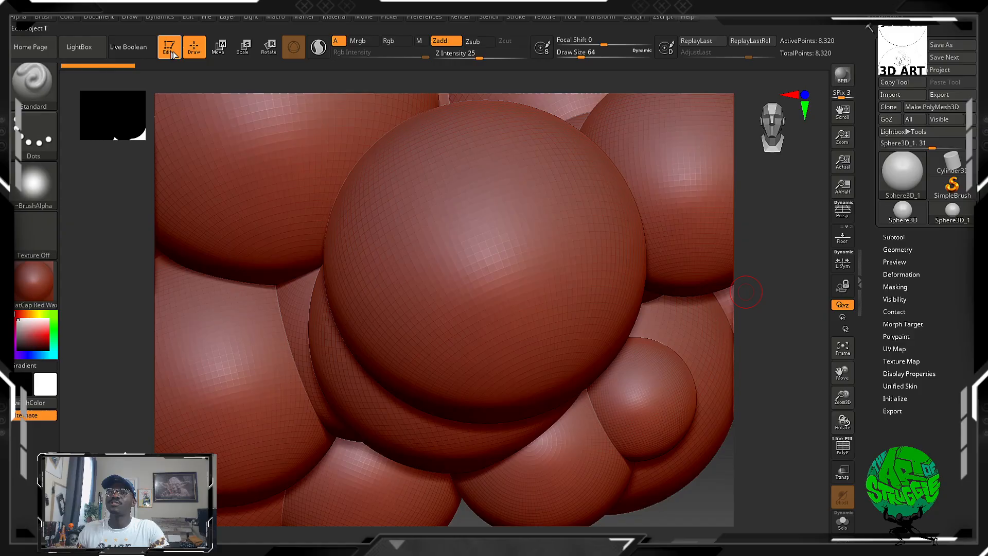
{"action": "left_click_drag", "start_coordinate": [449, 314], "coordinate": [607, 374]}
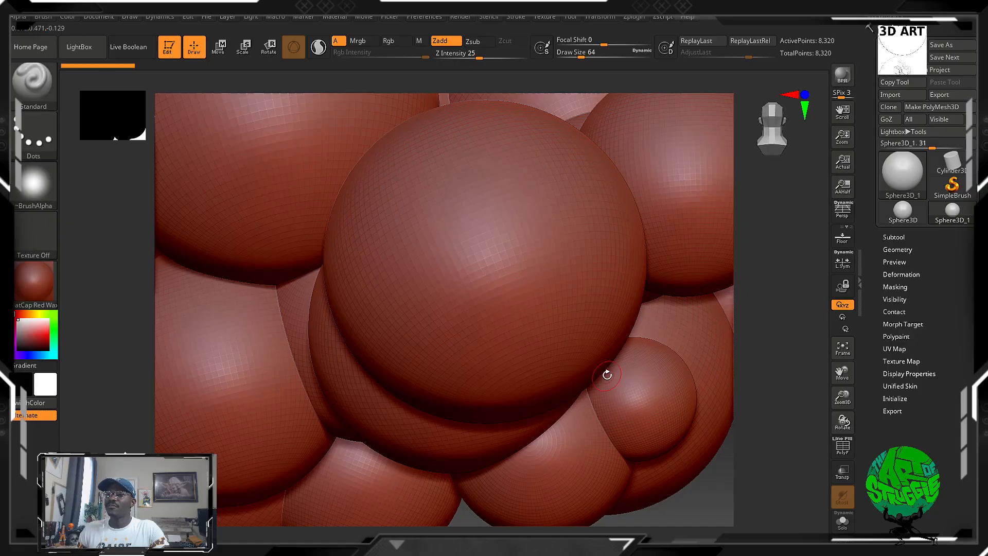
{"action": "left_click", "coordinate": [171, 53]}
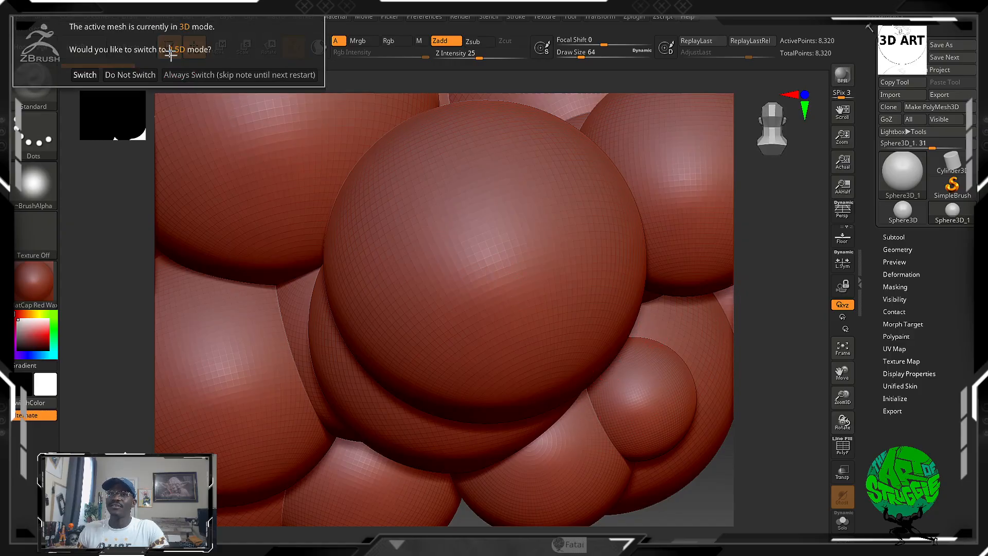
{"action": "left_click", "coordinate": [85, 75]}
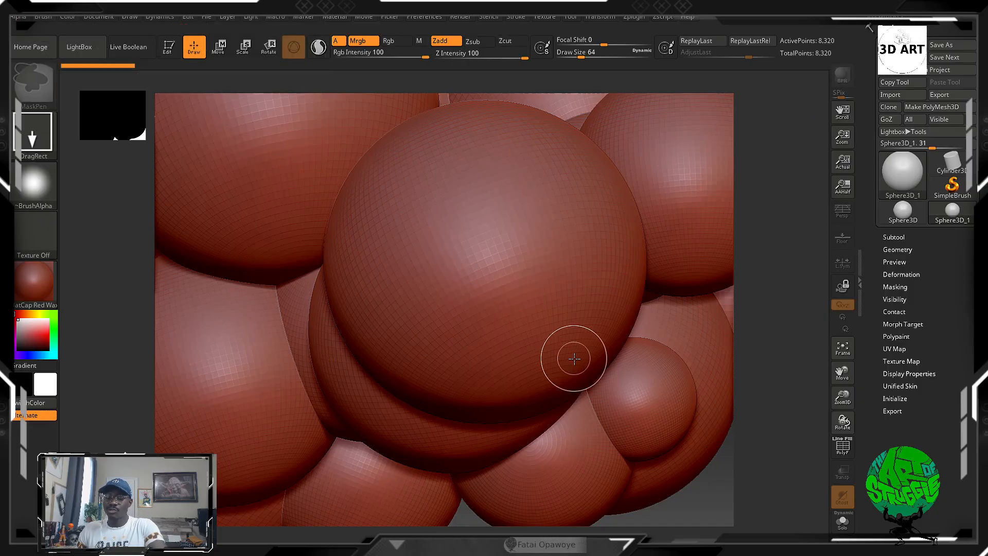
{"action": "key", "text": "ctrl+n"}
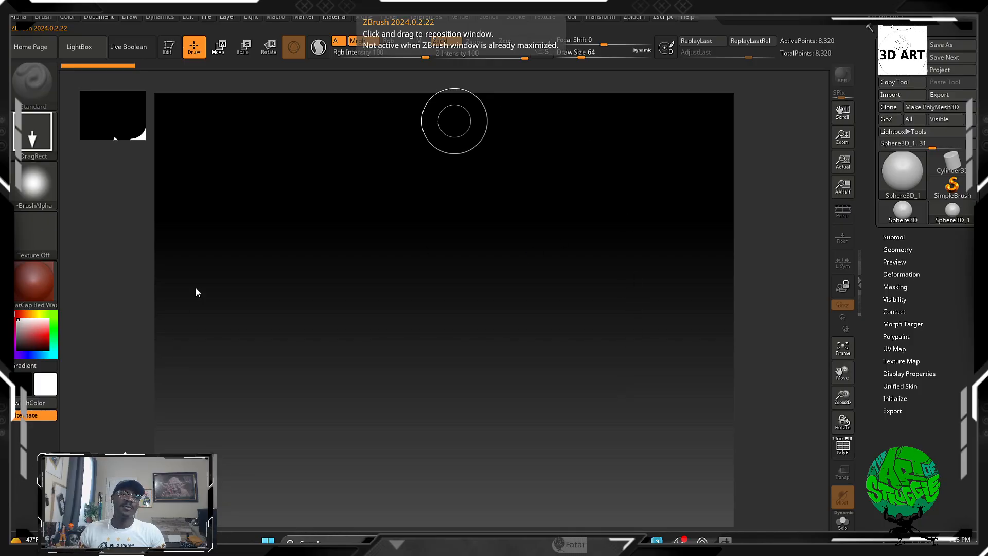
{"action": "left_click", "coordinate": [570, 309]}
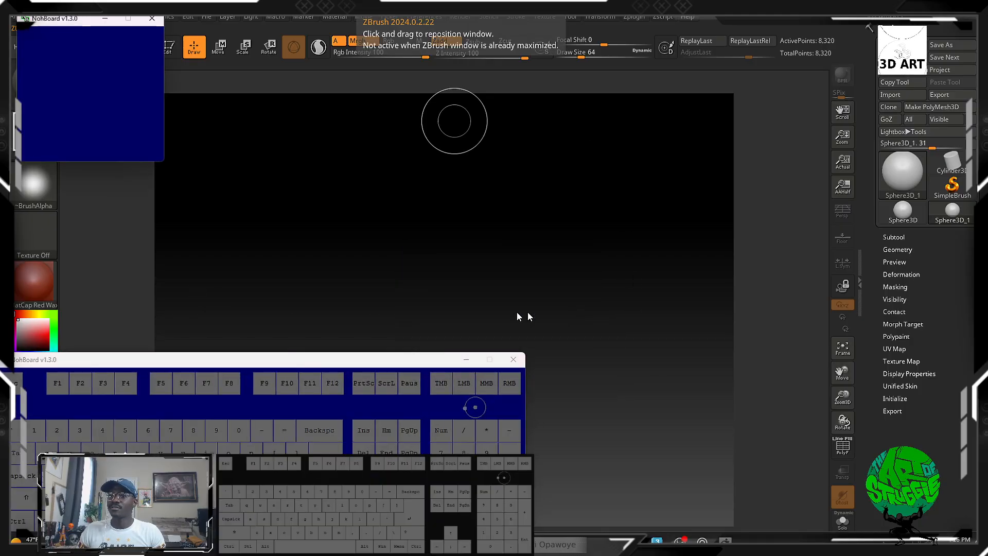
{"action": "left_click", "coordinate": [767, 243]}
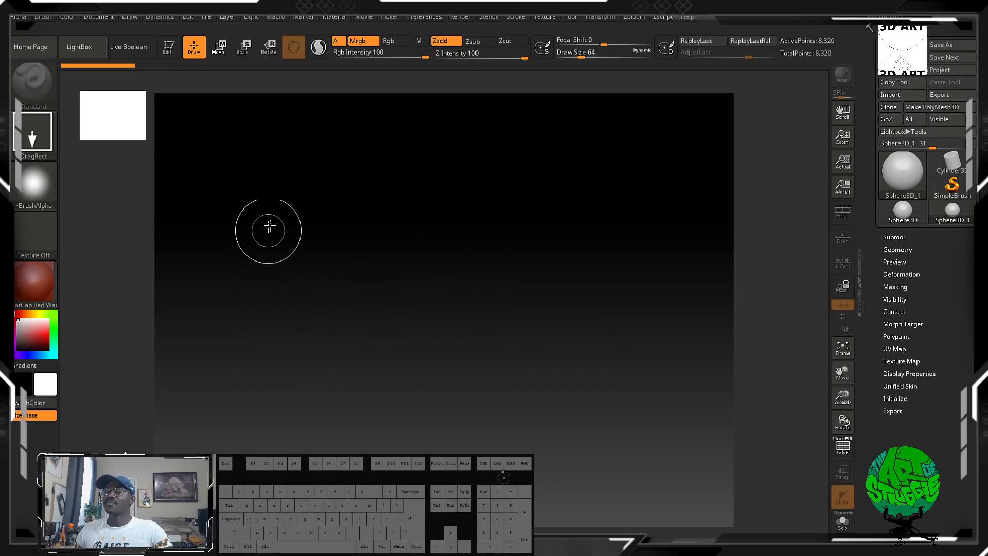
Draw one large sphere and two PolyMesh3D stars of different sizes on the canvas, then clear them all.
{"action": "left_click_drag", "start_coordinate": [288, 219], "coordinate": [327, 414]}
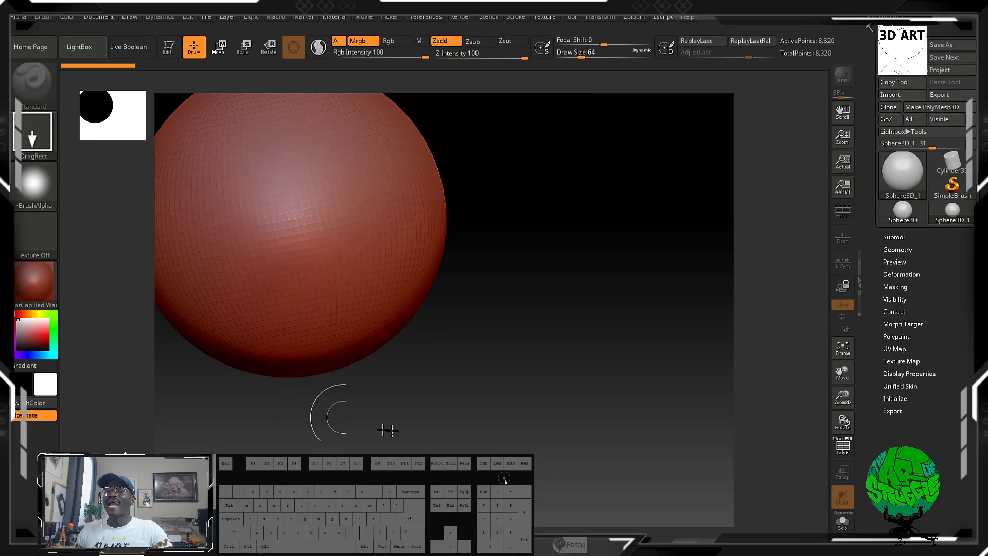
{"action": "left_click", "coordinate": [902, 172]}
{"action": "left_click", "coordinate": [694, 245]}
{"action": "left_click_drag", "start_coordinate": [560, 232], "coordinate": [669, 421]}
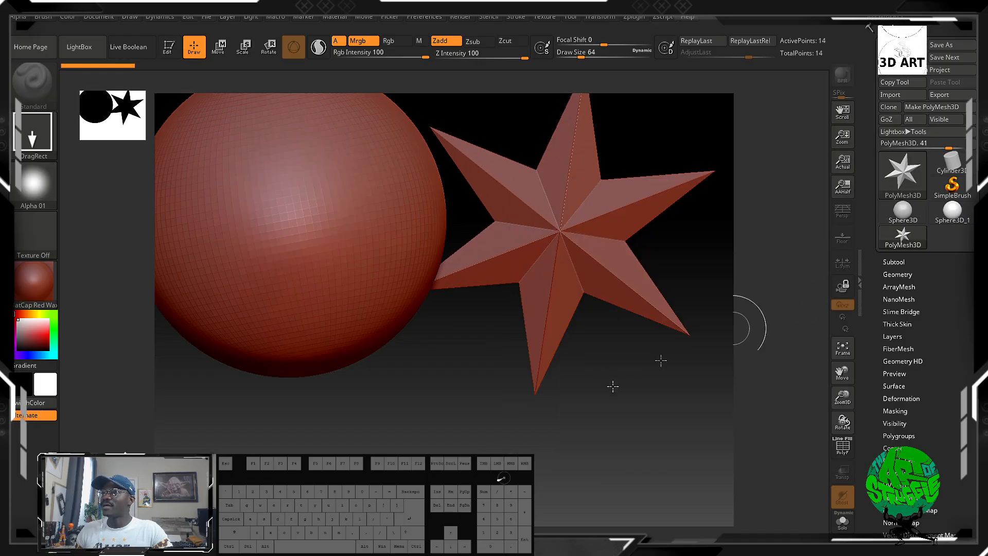
{"action": "left_click_drag", "start_coordinate": [437, 406], "coordinate": [440, 366]}
{"action": "left_click_drag", "start_coordinate": [470, 465], "coordinate": [533, 534]}
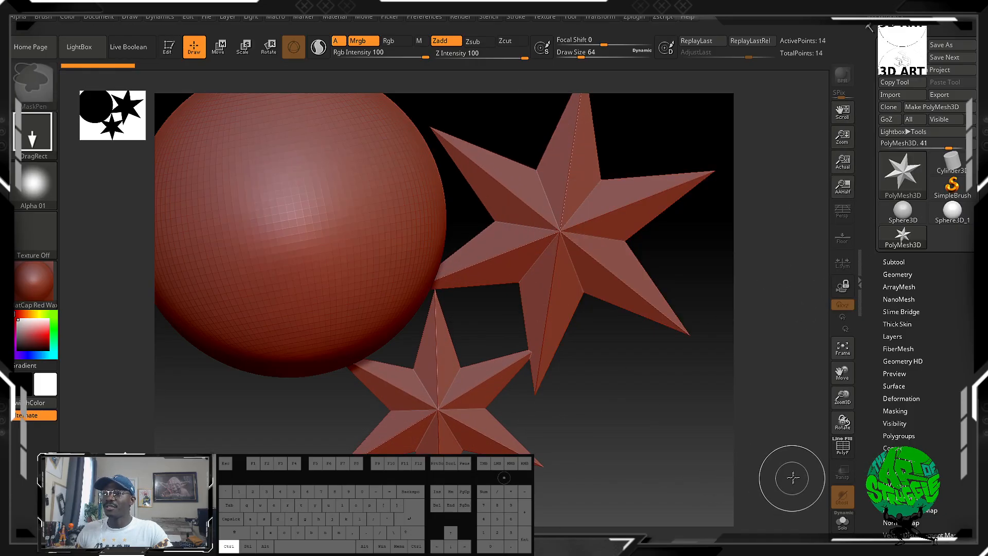
{"action": "key", "text": "ctrl+n"}
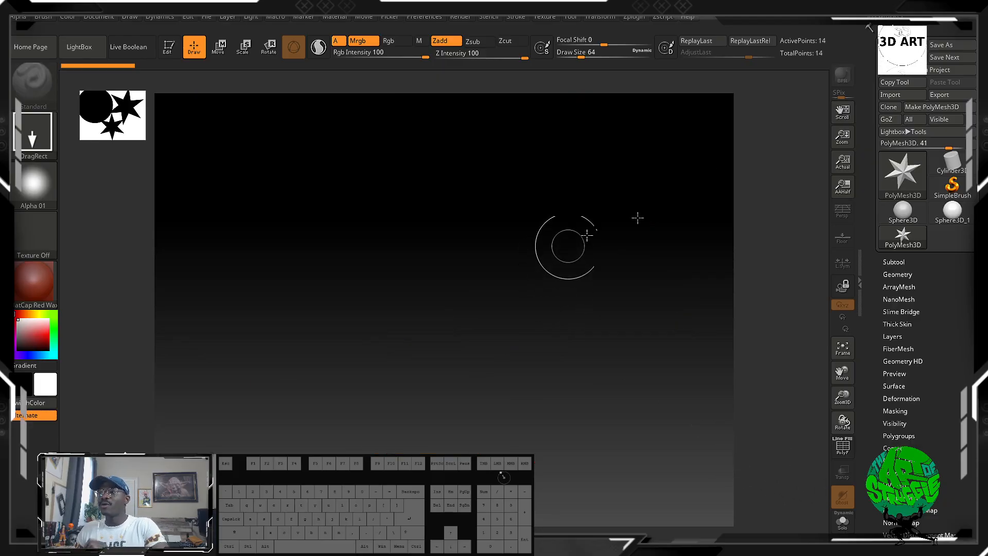
Choose the Sphere3D_1 mesh and draw a single large sphere on the empty canvas.
{"action": "left_click", "coordinate": [902, 173]}
{"action": "left_click", "coordinate": [899, 174]}
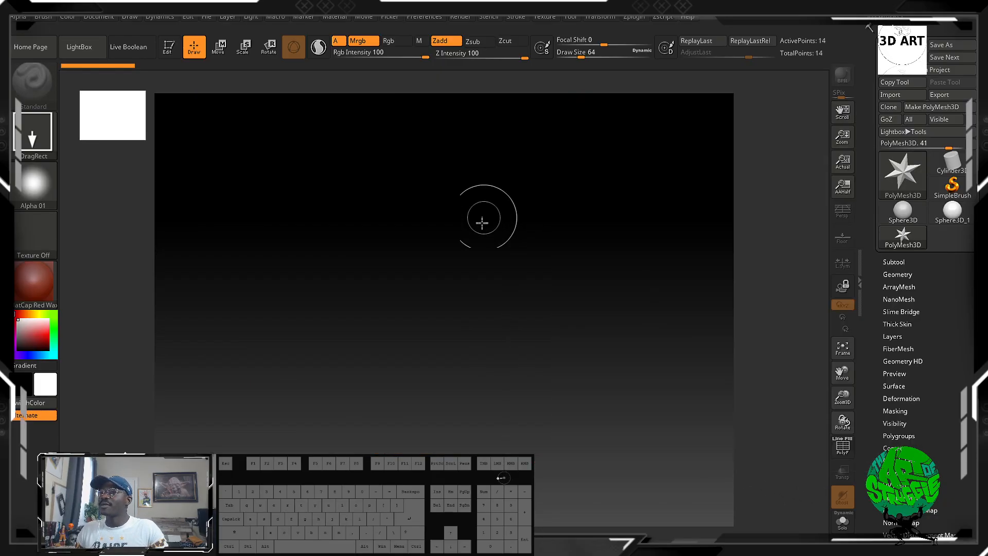
{"action": "left_click", "coordinate": [901, 173]}
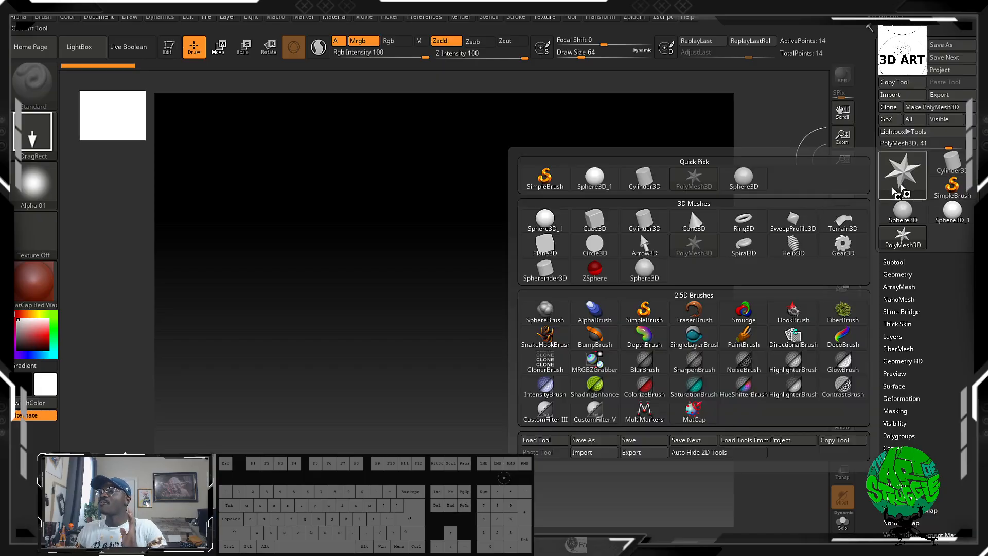
{"action": "left_click", "coordinate": [541, 222]}
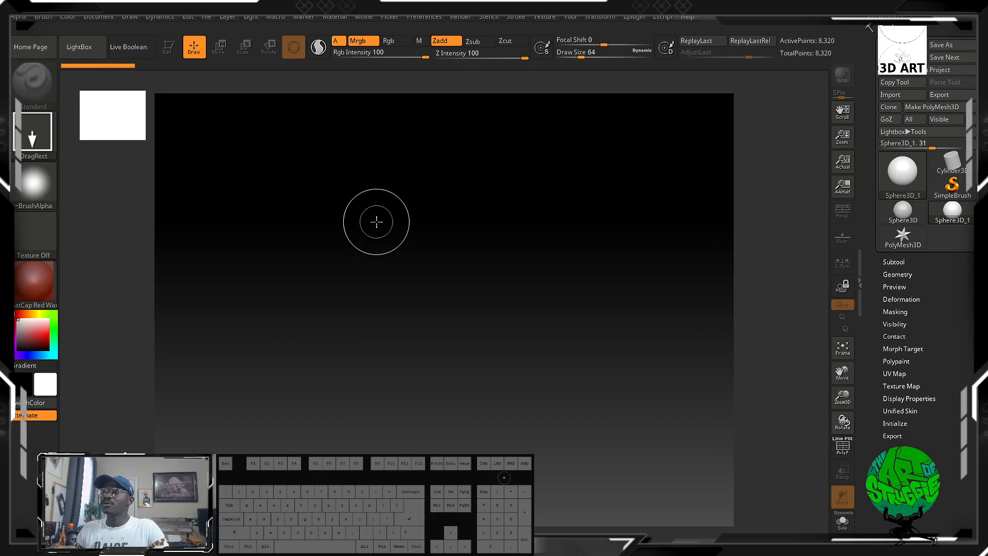
{"action": "left_click_drag", "start_coordinate": [366, 222], "coordinate": [463, 535]}
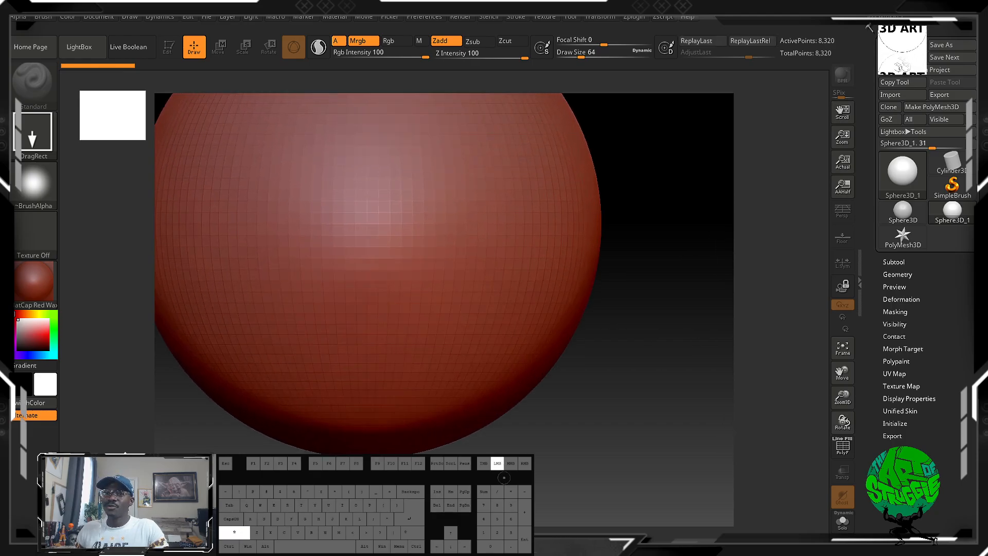
Turn on Edit mode for the newly drawn sphere and rotate it in 3D.
{"action": "key", "text": "t"}
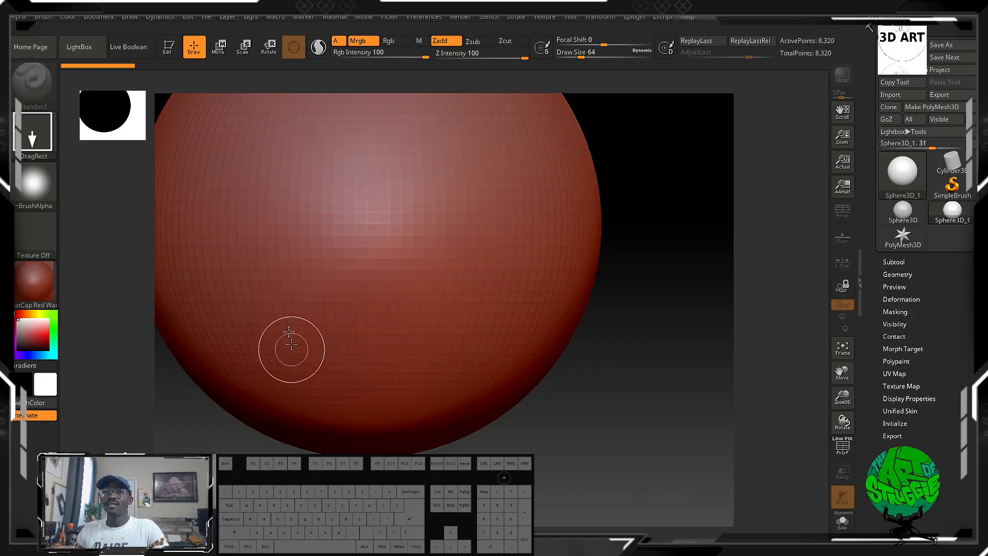
{"action": "left_click", "coordinate": [170, 46]}
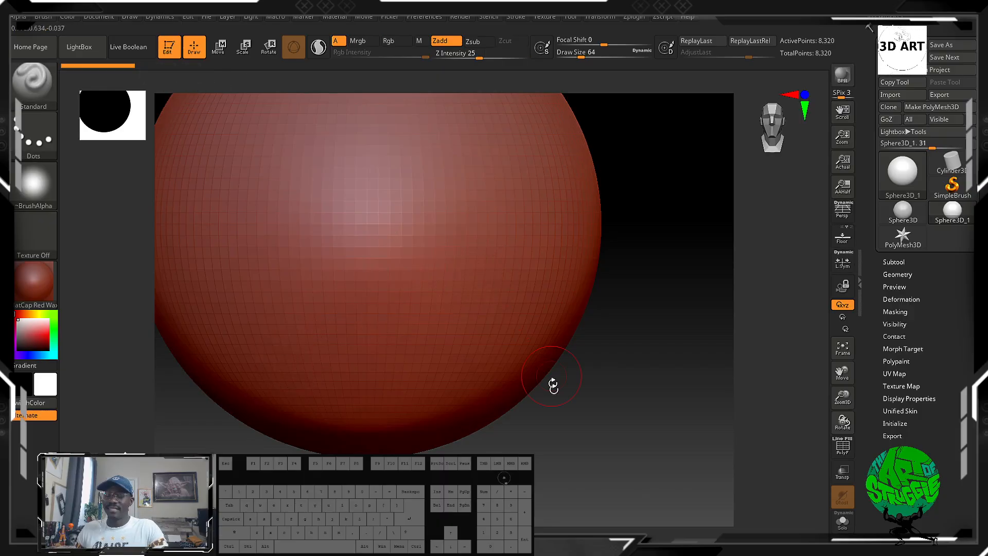
{"action": "left_click_drag", "start_coordinate": [563, 392], "coordinate": [611, 293]}
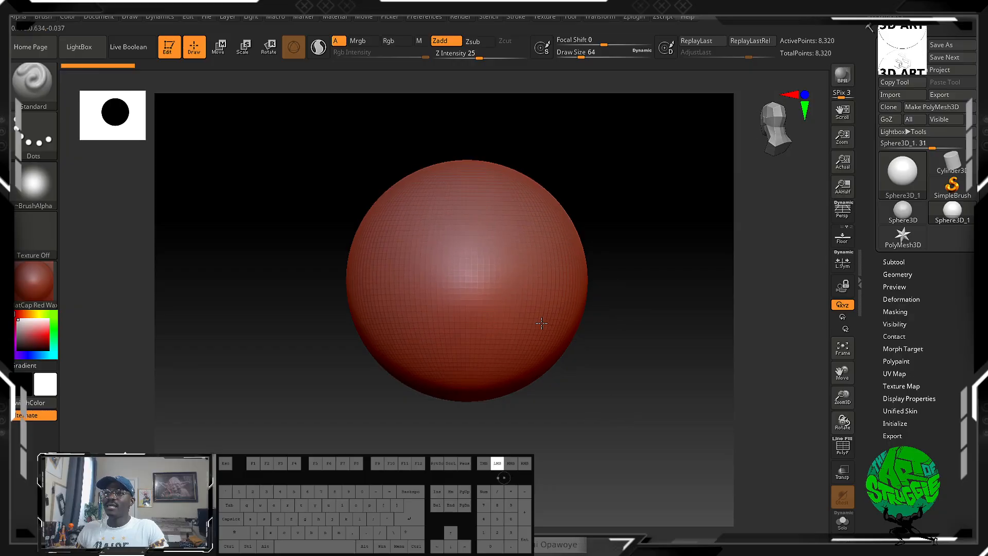
Rotate the sphere around in Edit mode to view it from different angles.
{"action": "left_click_drag", "start_coordinate": [541, 323], "coordinate": [586, 352]}
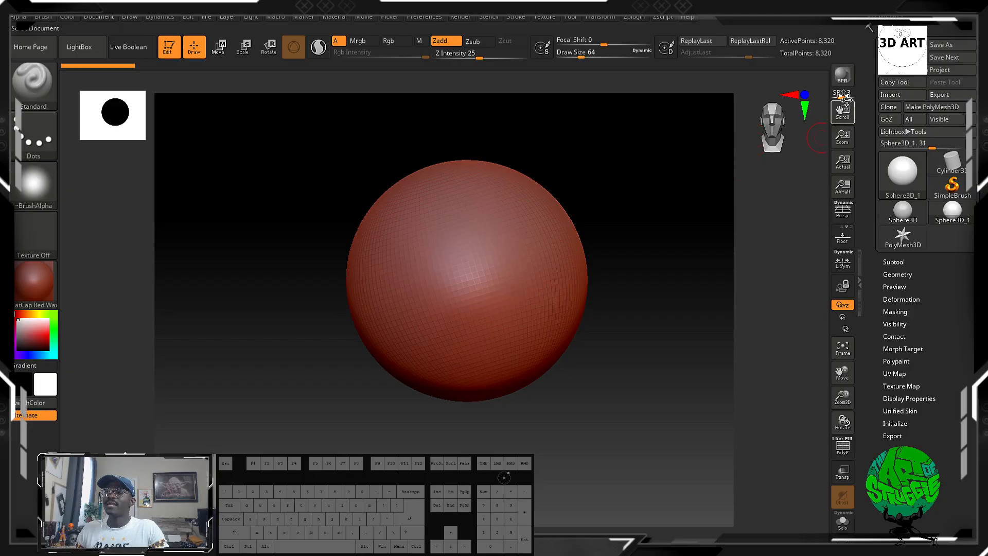
{"action": "left_click_drag", "start_coordinate": [597, 400], "coordinate": [588, 424], "text": "shift"}
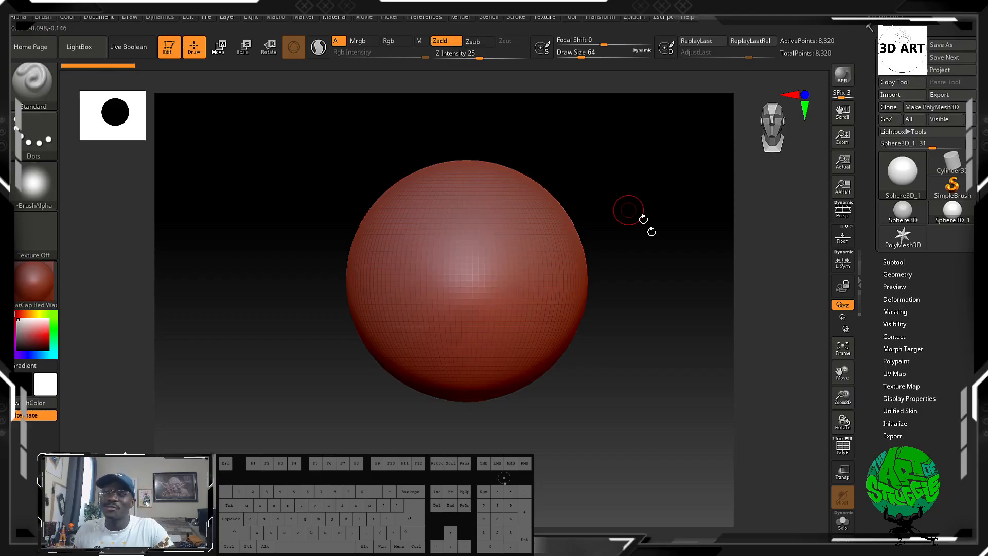
{"action": "left_click_drag", "start_coordinate": [629, 361], "coordinate": [575, 373]}
{"action": "left_click_drag", "start_coordinate": [572, 493], "coordinate": [576, 351], "text": "shift"}
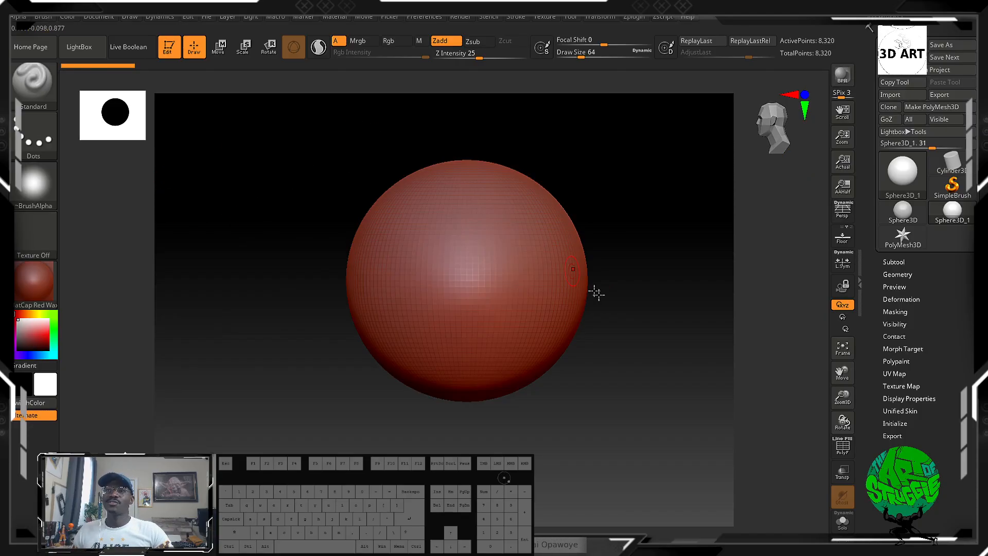
{"action": "left_click_drag", "start_coordinate": [596, 293], "coordinate": [491, 289]}
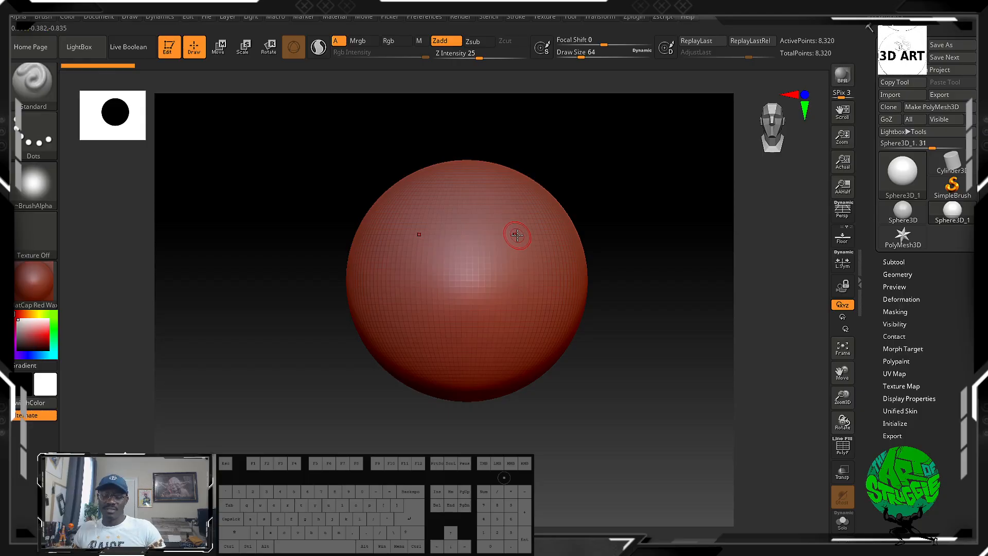
Look through the sculpting brush library, then view the Color and Alpha palettes.
{"action": "key", "text": "b"}
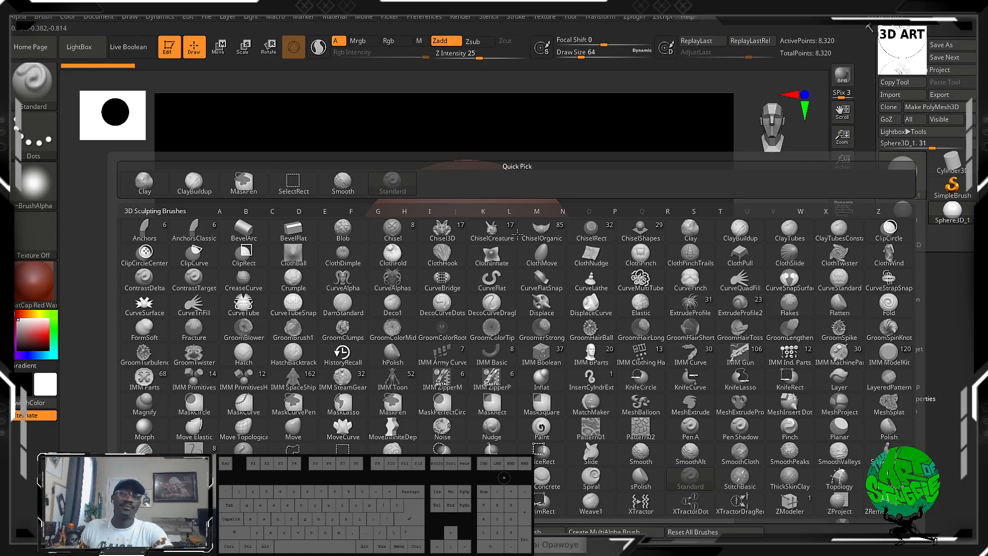
{"action": "key", "text": "Escape"}
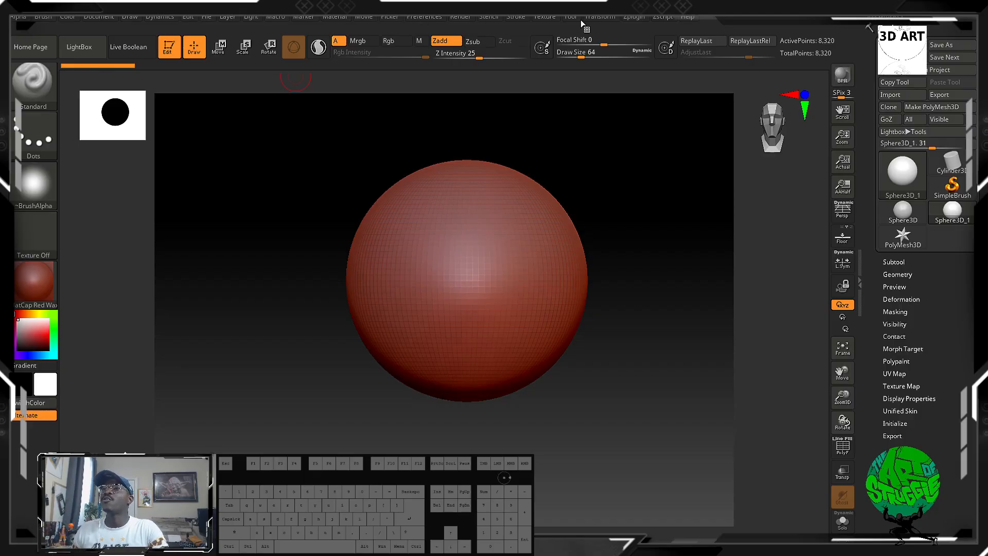
{"action": "left_click", "coordinate": [628, 20]}
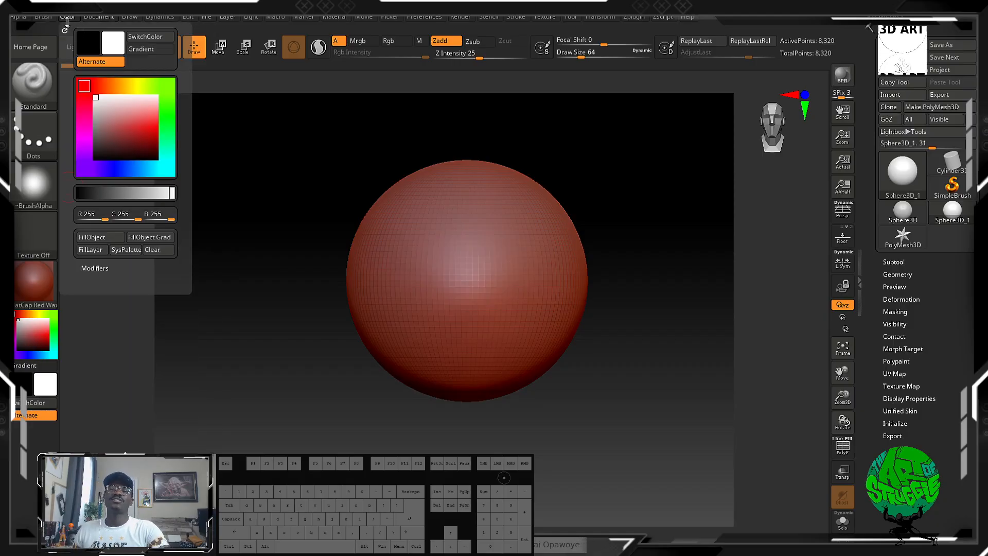
{"action": "mouse_move", "coordinate": [36, 19]}
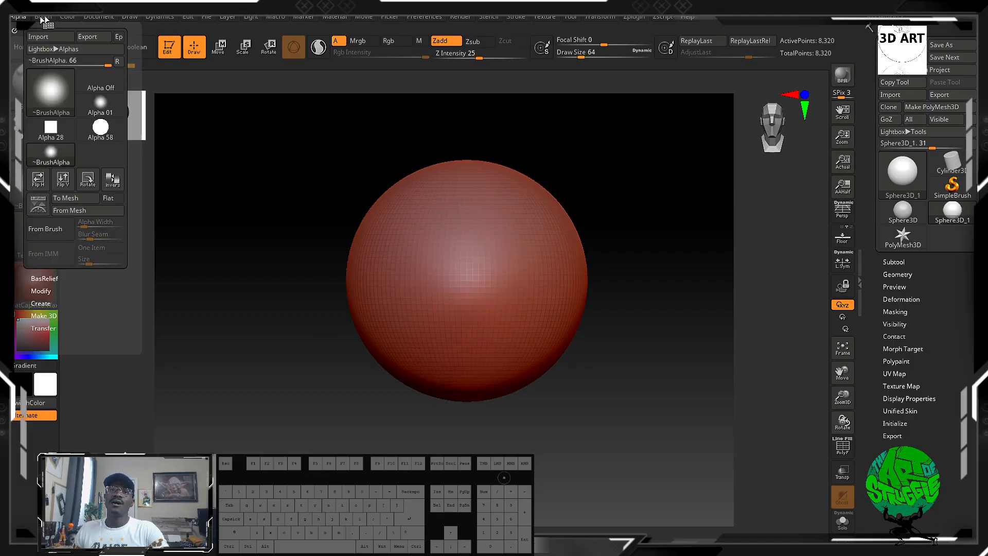
{"action": "mouse_move", "coordinate": [93, 20]}
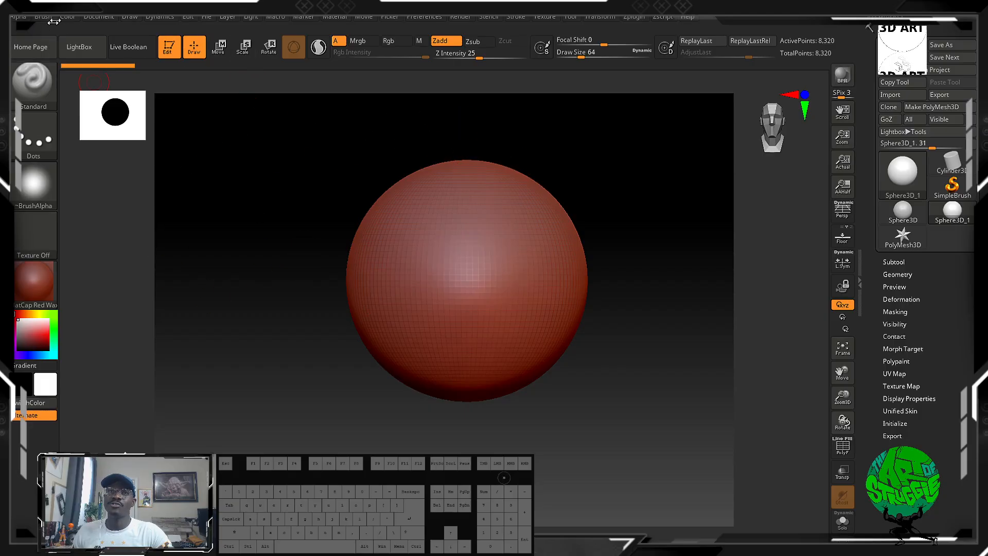
Lower the document's background gradient Range until the canvas backdrop is a flat color.
{"action": "left_click", "coordinate": [101, 21]}
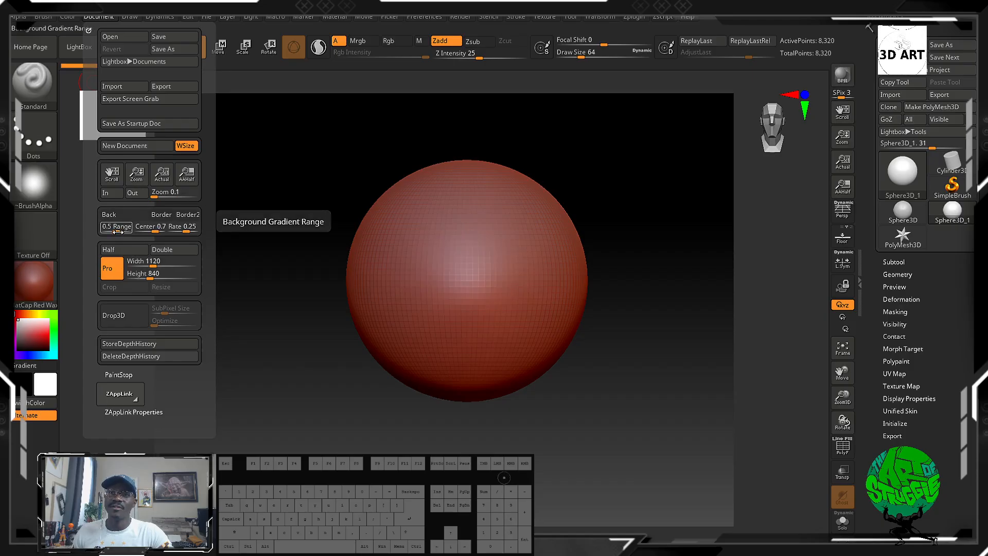
{"action": "left_click_drag", "start_coordinate": [116, 231], "coordinate": [102, 231]}
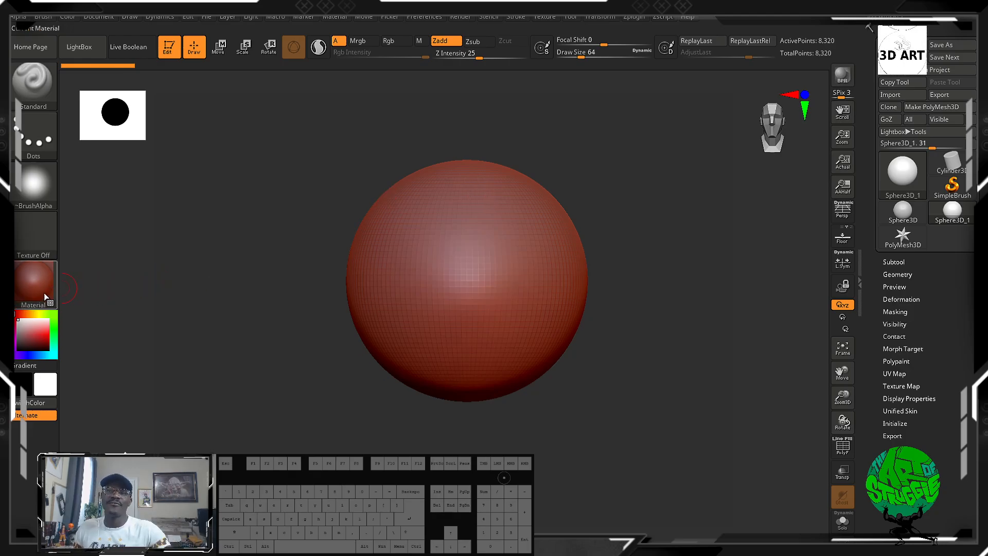
Preview the available materials and apply MatCap Gray to the sphere.
{"action": "mouse_move", "coordinate": [48, 290]}
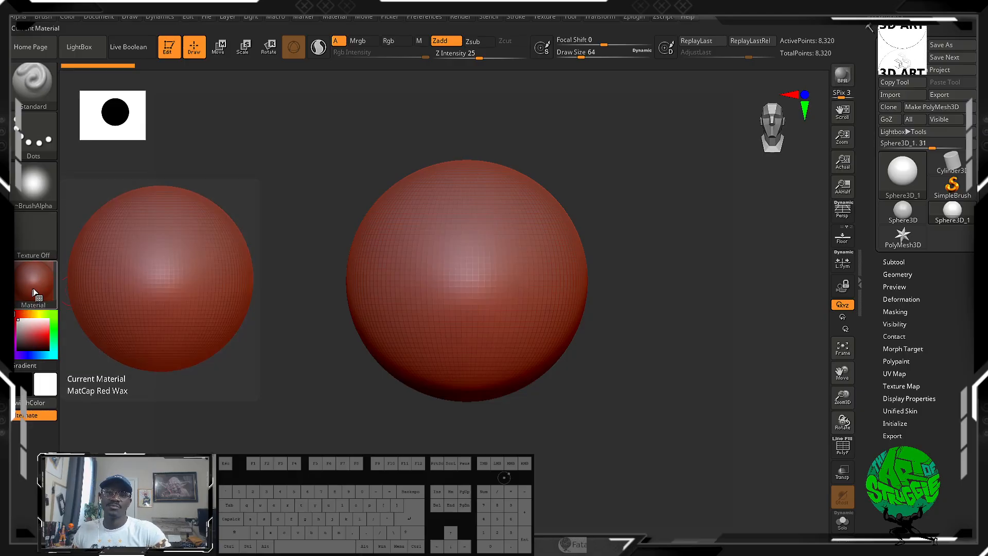
{"action": "left_click", "coordinate": [37, 283]}
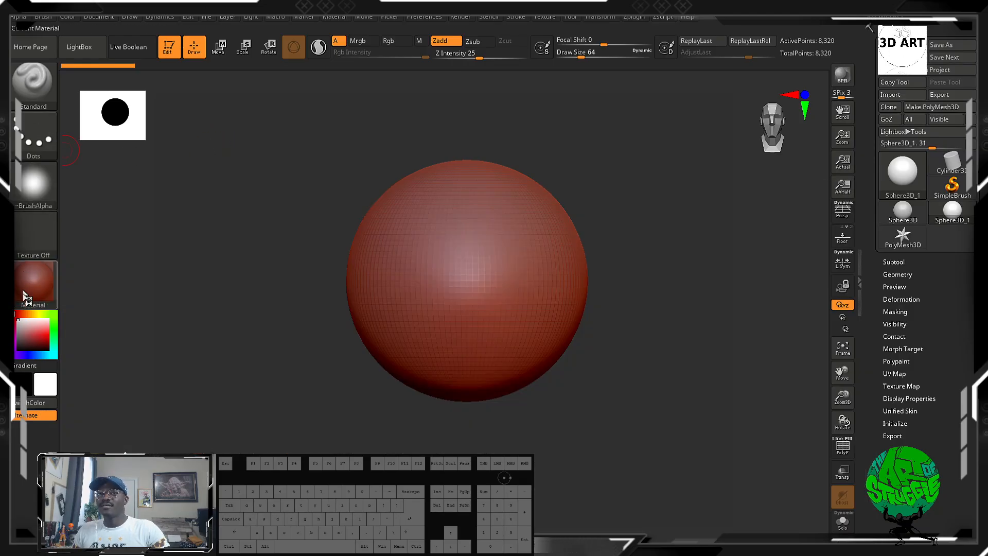
{"action": "left_click", "coordinate": [39, 281]}
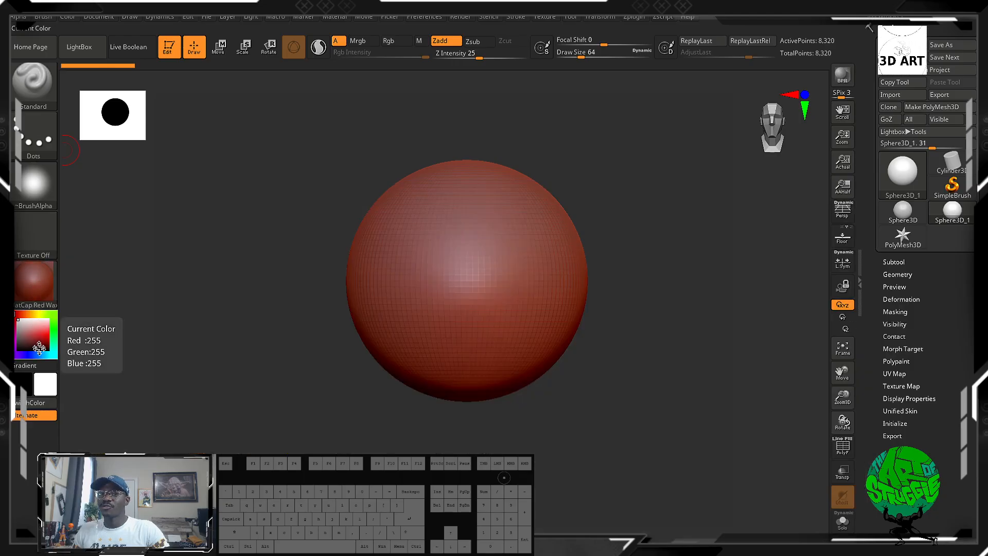
{"action": "left_click", "coordinate": [44, 288]}
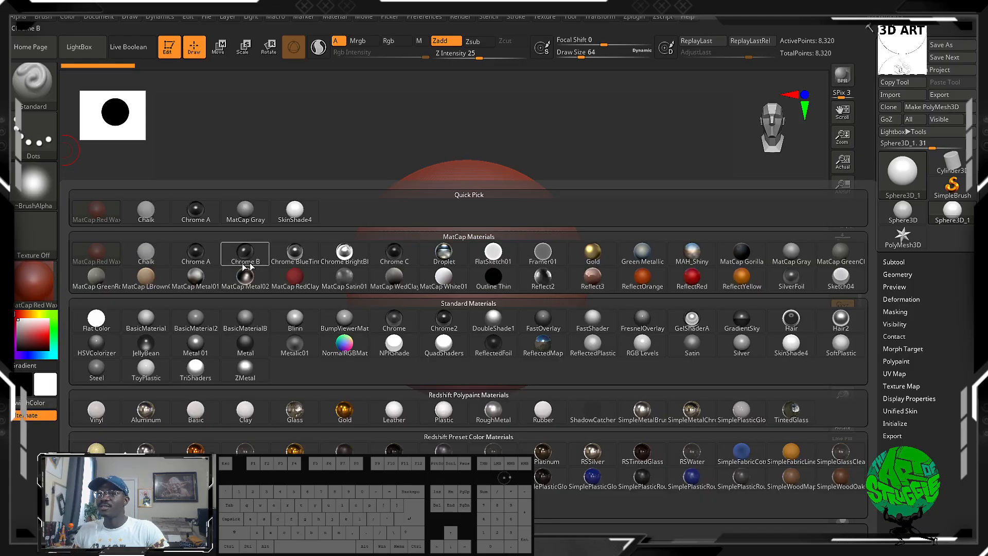
{"action": "mouse_move", "coordinate": [793, 260]}
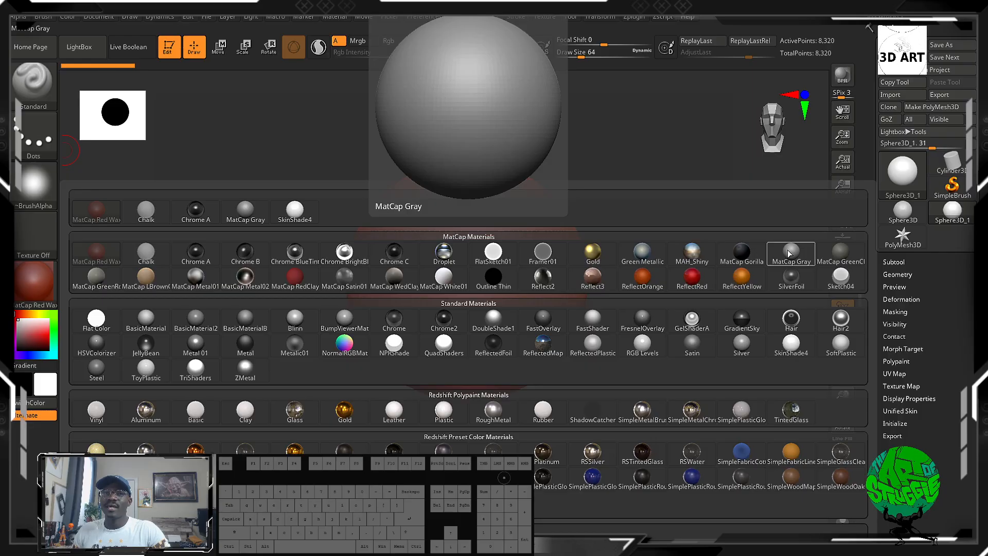
{"action": "mouse_move", "coordinate": [103, 284]}
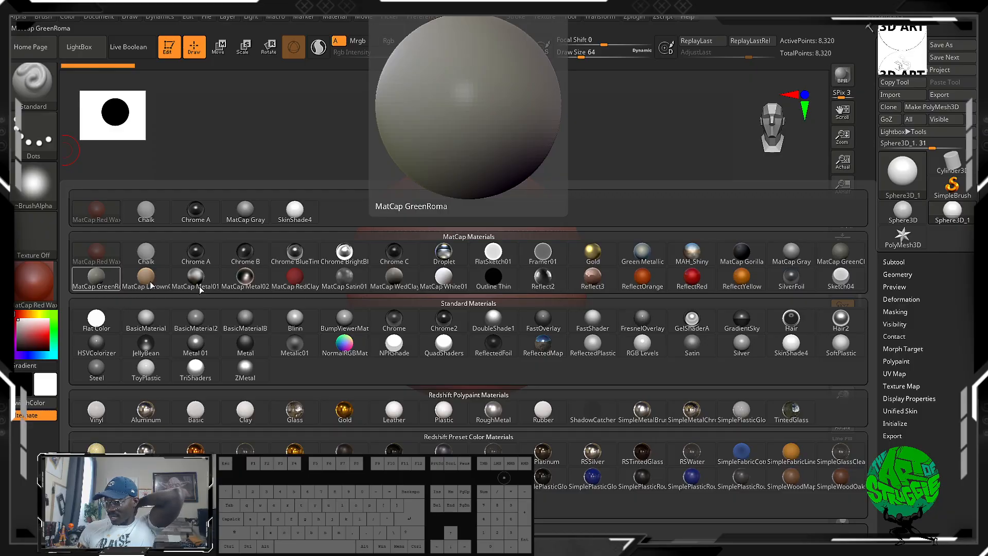
{"action": "mouse_move", "coordinate": [591, 340]}
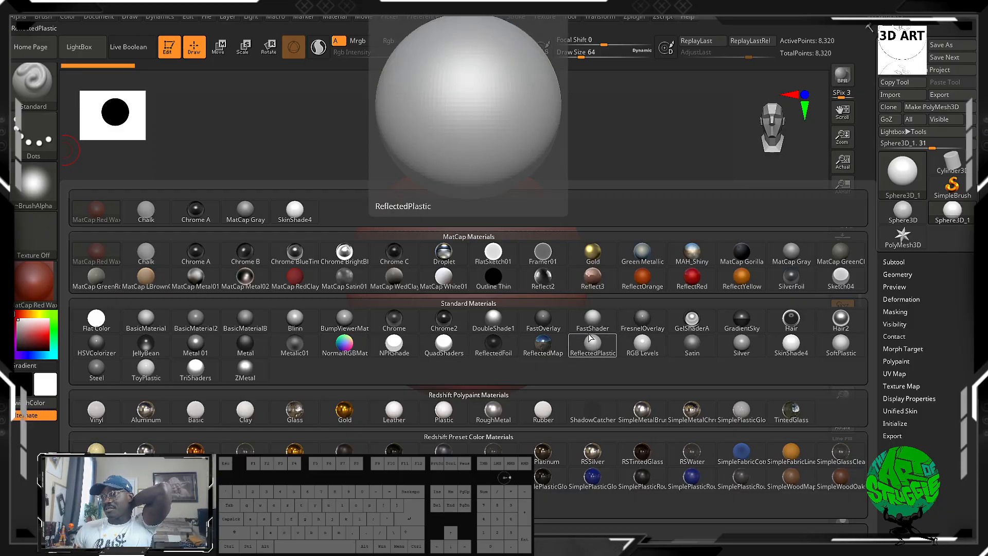
{"action": "mouse_move", "coordinate": [649, 346]}
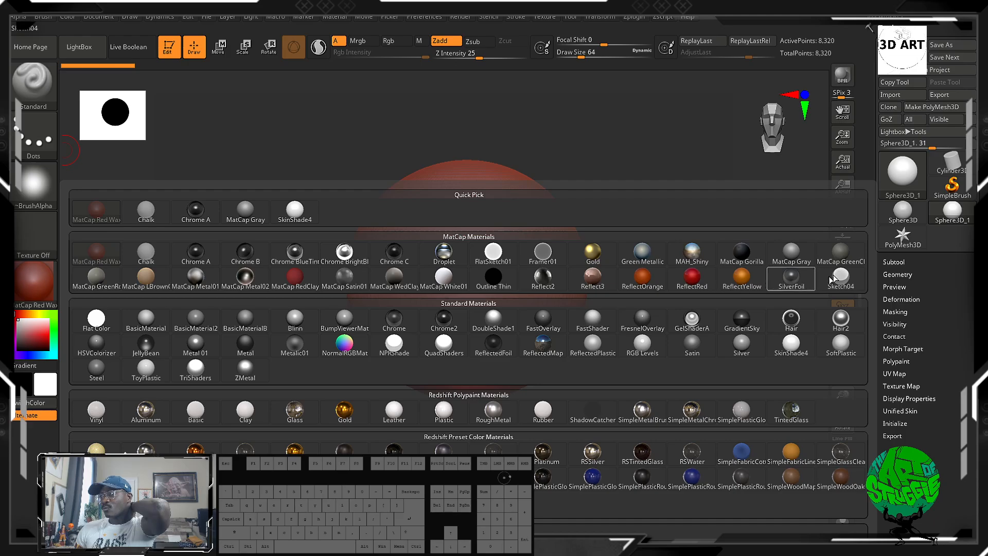
{"action": "left_click", "coordinate": [795, 254]}
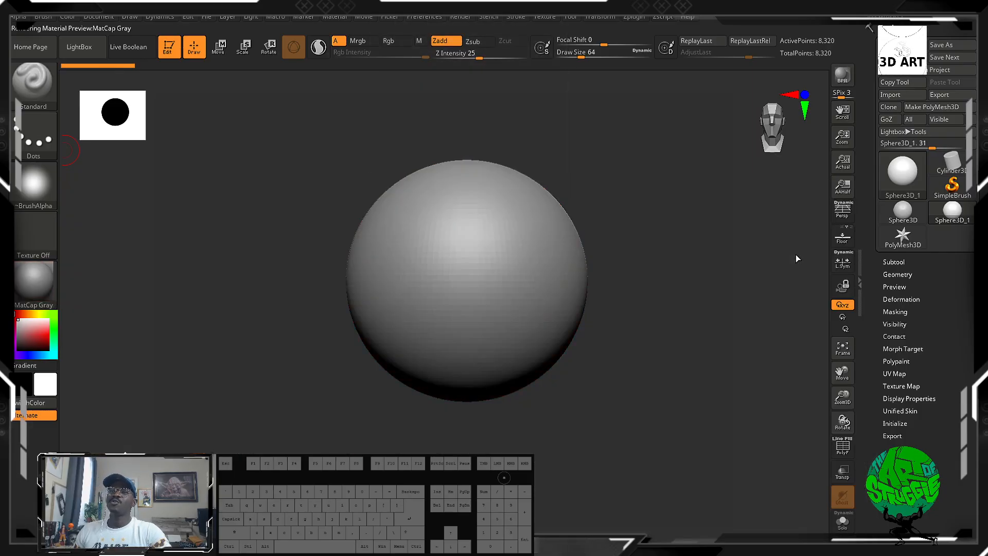
Expand the Subtool list and try to sculpt on the primitive sphere.
{"action": "left_click", "coordinate": [519, 187]}
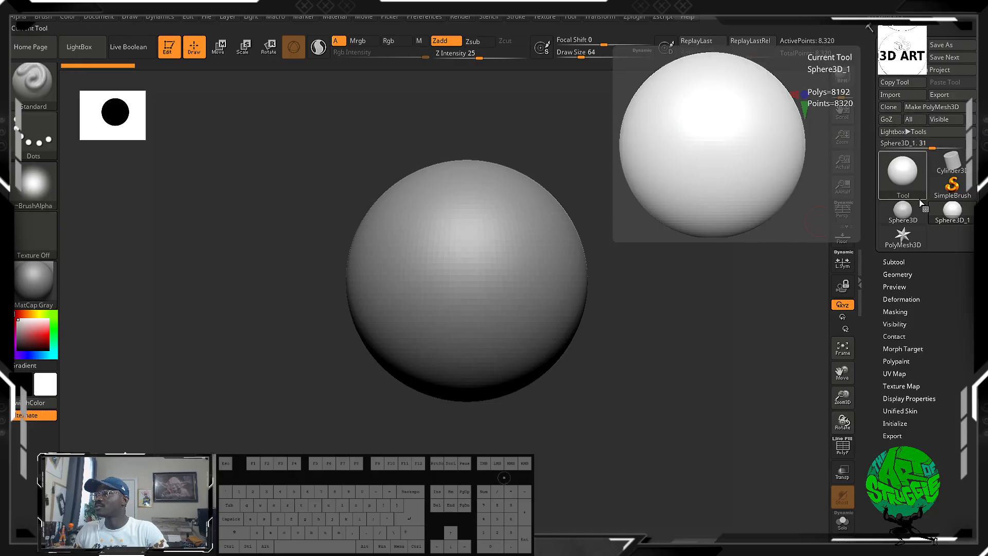
{"action": "left_click", "coordinate": [896, 262]}
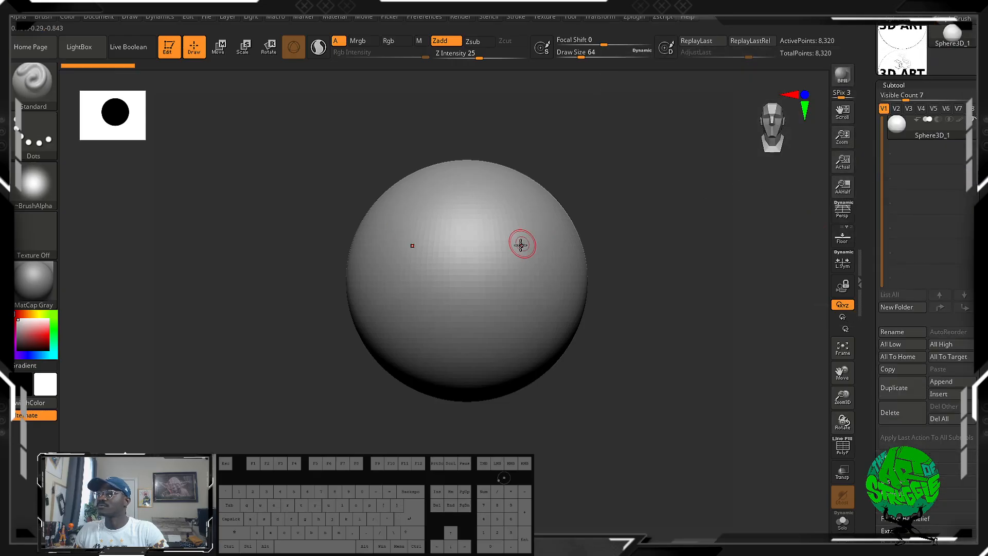
{"action": "left_click", "coordinate": [495, 250]}
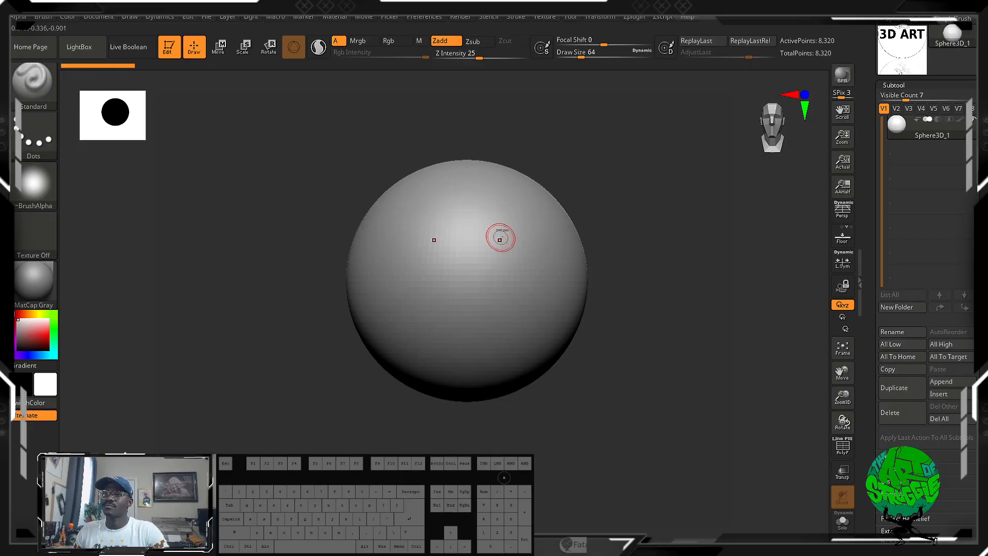
{"action": "left_click", "coordinate": [503, 230]}
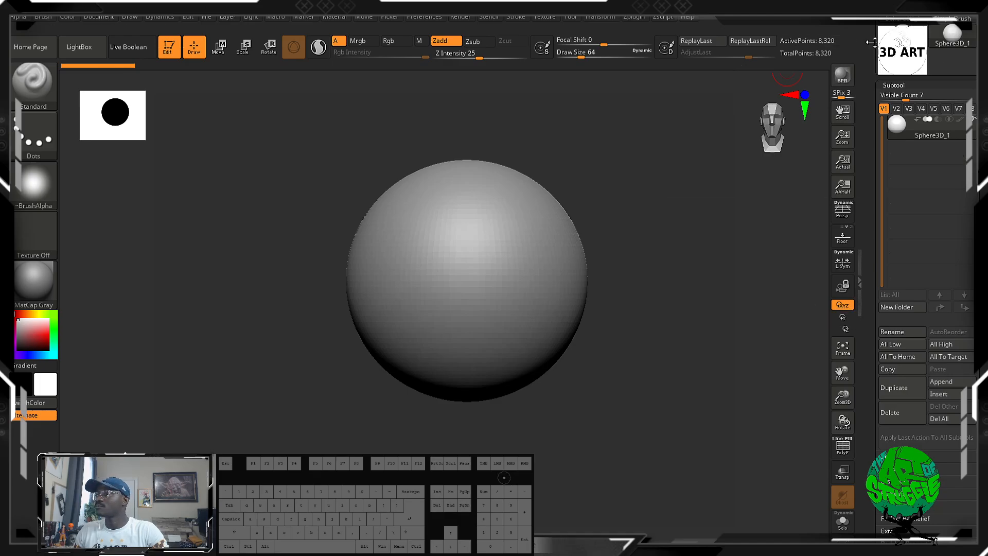
Switch to the PolyMesh3D star and insert a Sphere3D as a second subtool.
{"action": "left_click", "coordinate": [902, 36]}
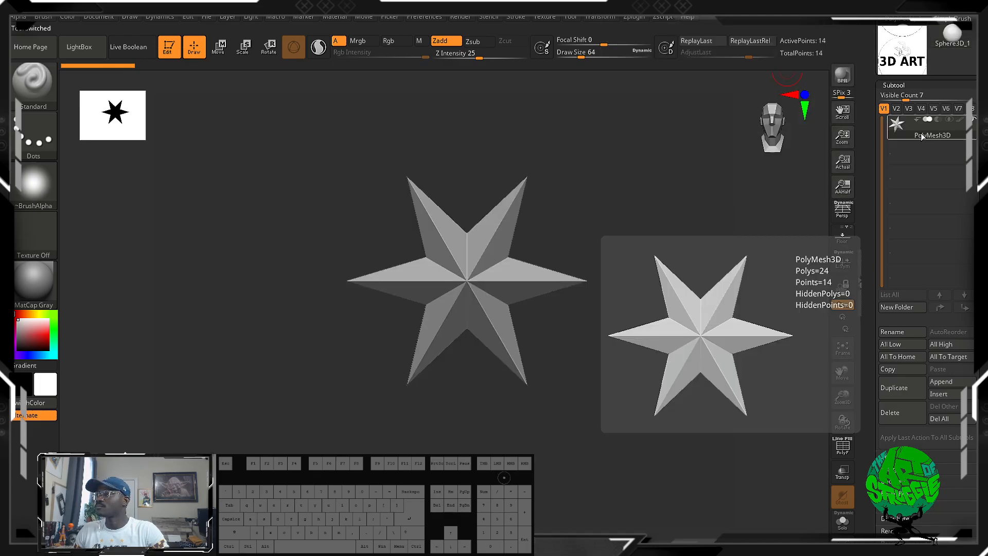
{"action": "left_click", "coordinate": [940, 393]}
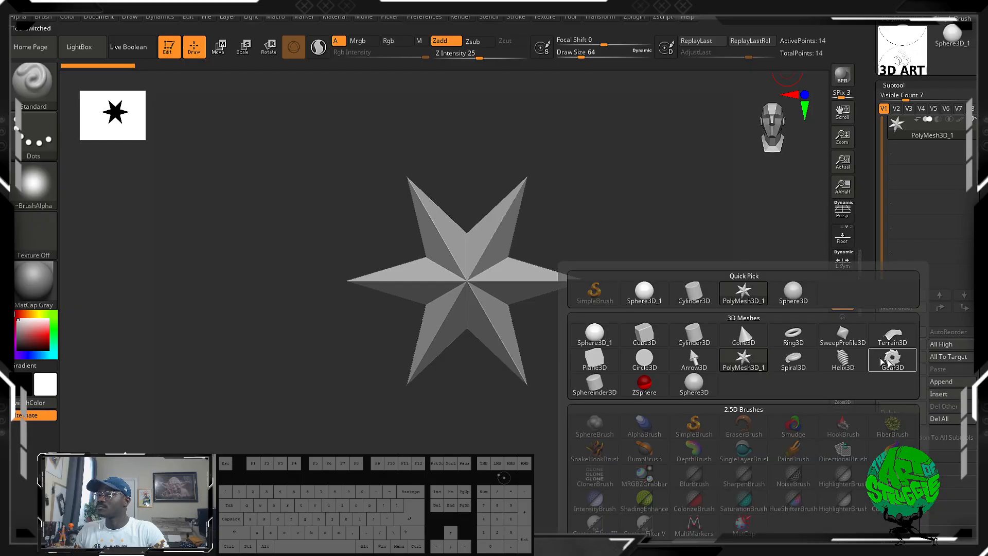
{"action": "left_click", "coordinate": [796, 292]}
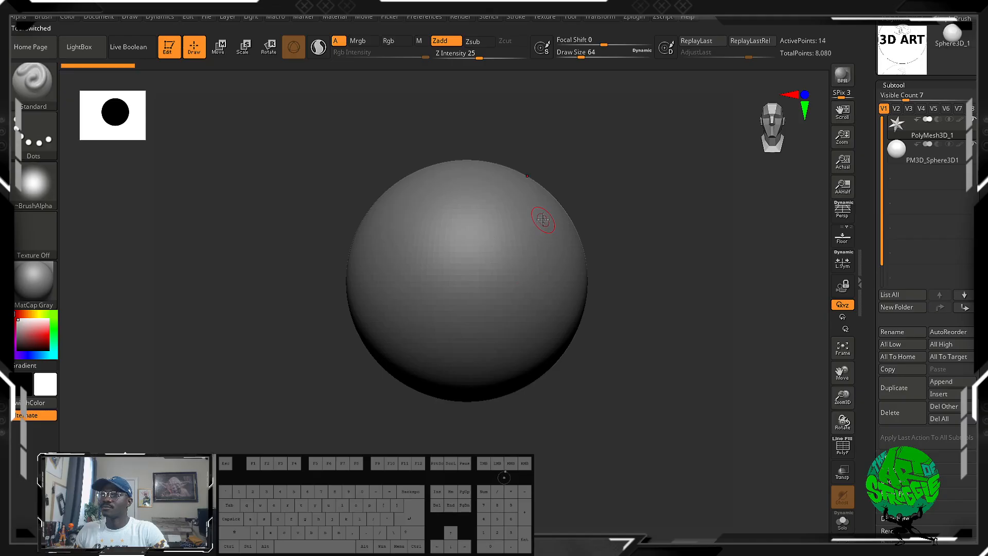
Select the PM3D_Sphere3D1 subtool, sculpt a test stroke on its front with the Standard brush, and undo it.
{"action": "left_click_drag", "start_coordinate": [562, 110], "coordinate": [478, 163], "text": "alt"}
{"action": "left_click_drag", "start_coordinate": [489, 188], "coordinate": [659, 234], "text": "alt"}
{"action": "left_click_drag", "start_coordinate": [678, 270], "coordinate": [681, 234], "text": "shift"}
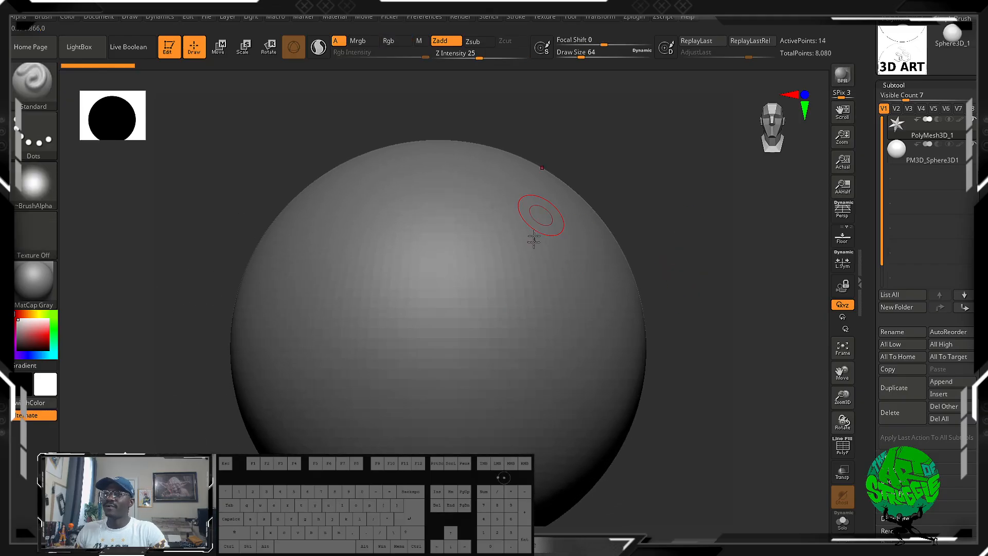
{"action": "left_click", "coordinate": [955, 153]}
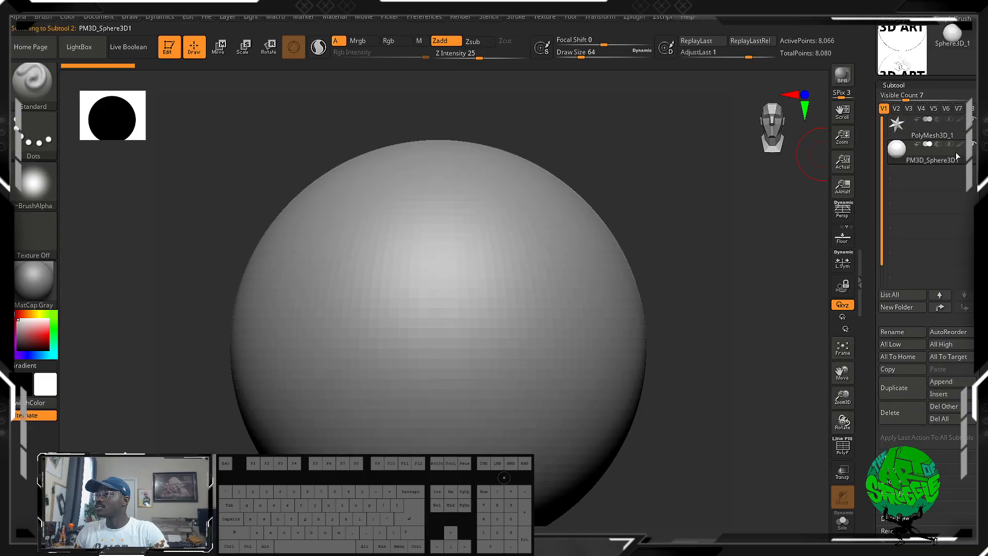
{"action": "mouse_move", "coordinate": [512, 226]}
{"action": "left_mouse_down"}
{"action": "mouse_move", "coordinate": [540, 287]}
{"action": "mouse_move", "coordinate": [486, 341]}
{"action": "left_mouse_up"}
{"action": "key", "text": "ctrl+z"}
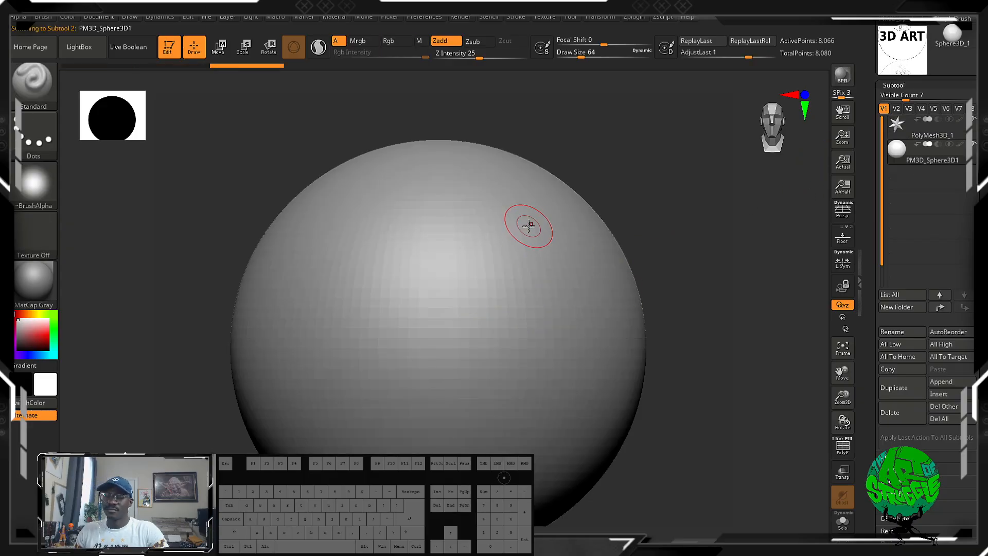
Turn on X symmetry, sculpt a mirrored vertical test stroke on the sphere, and undo it.
{"action": "key", "text": "x"}
{"action": "left_click_drag", "start_coordinate": [662, 204], "coordinate": [645, 146], "text": "alt"}
{"action": "mouse_move", "coordinate": [503, 177]}
{"action": "left_mouse_down"}
{"action": "mouse_move", "coordinate": [520, 291]}
{"action": "mouse_move", "coordinate": [524, 198]}
{"action": "mouse_move", "coordinate": [527, 262]}
{"action": "left_mouse_up"}
{"action": "key", "text": "ctrl+z"}
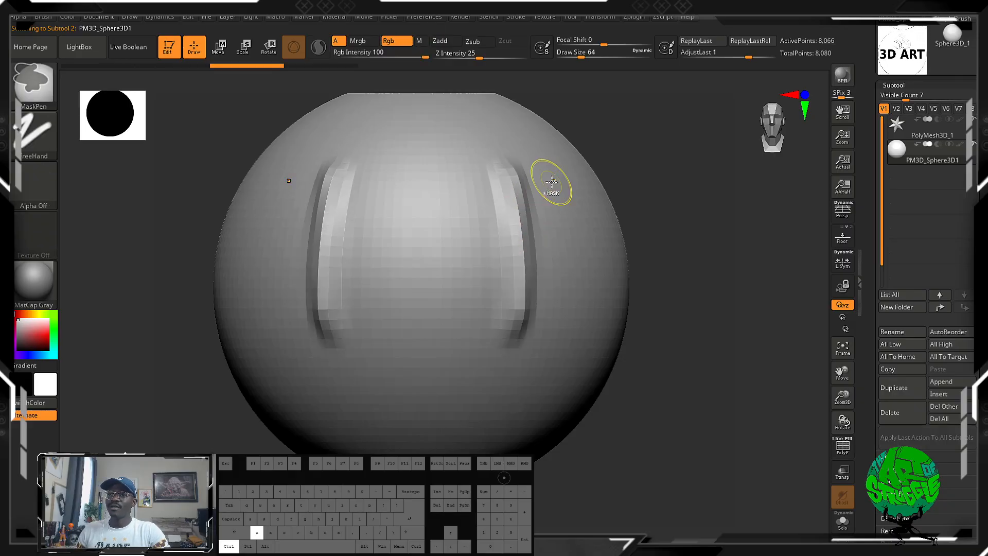
{"action": "key", "text": "ctrl+z"}
Turn on PolyFrame display for the sphere and examine its polygon grid both close up and as a whole.
{"action": "mouse_move", "coordinate": [637, 159]}
{"action": "left_mouse_down", "text": "alt"}
{"action": "mouse_move", "coordinate": [675, 279]}
{"action": "mouse_move", "coordinate": [686, 377]}
{"action": "mouse_move", "coordinate": [624, 137]}
{"action": "mouse_move", "coordinate": [675, 293]}
{"action": "mouse_move", "coordinate": [679, 347]}
{"action": "left_mouse_up", "text": "alt"}
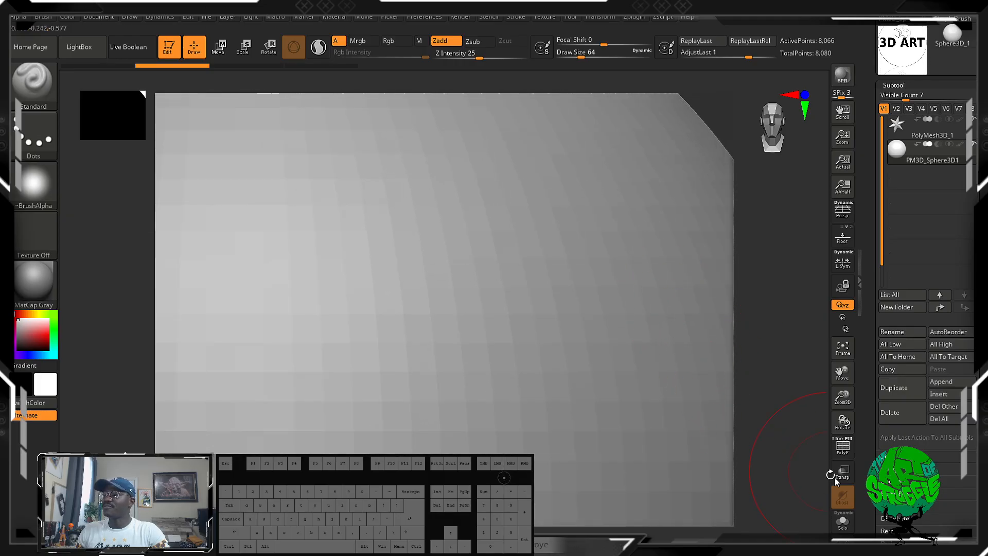
{"action": "left_click", "coordinate": [842, 445]}
{"action": "left_click_drag", "start_coordinate": [728, 137], "coordinate": [727, 396]}
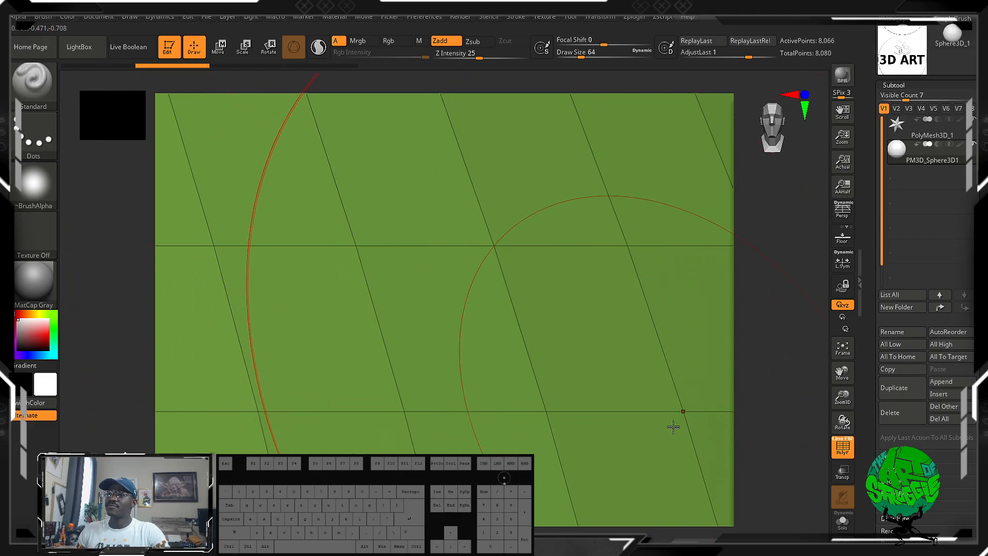
{"action": "left_click_drag", "start_coordinate": [793, 312], "coordinate": [754, 26], "text": "alt"}
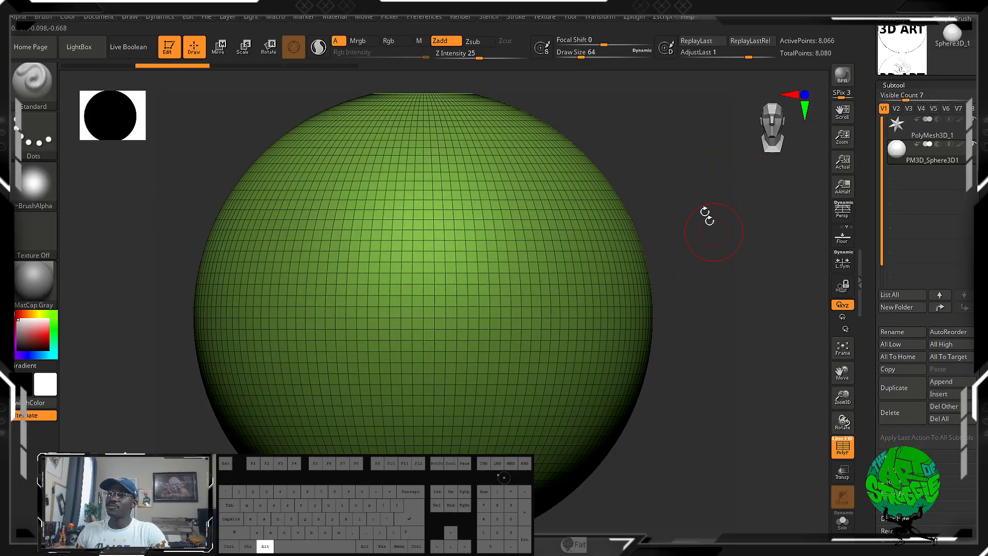
{"action": "mouse_move", "coordinate": [714, 232]}
{"action": "left_mouse_down", "text": "alt"}
{"action": "mouse_move", "coordinate": [663, 201]}
{"action": "mouse_move", "coordinate": [571, 229]}
{"action": "left_mouse_up", "text": "alt"}
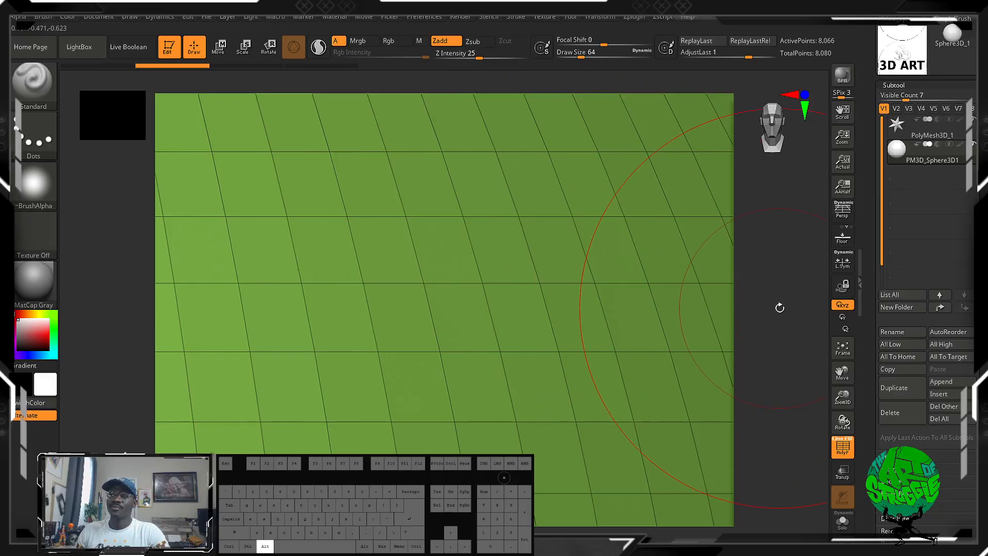
Turn off PolyFrame display for the sphere.
{"action": "left_click_drag", "start_coordinate": [778, 307], "coordinate": [715, 26], "text": "alt"}
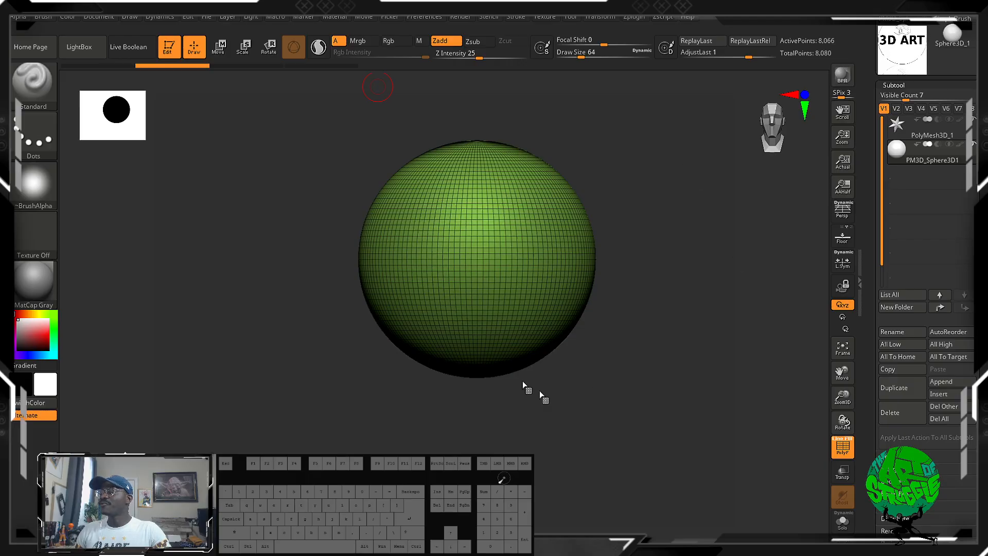
{"action": "left_click", "coordinate": [843, 448]}
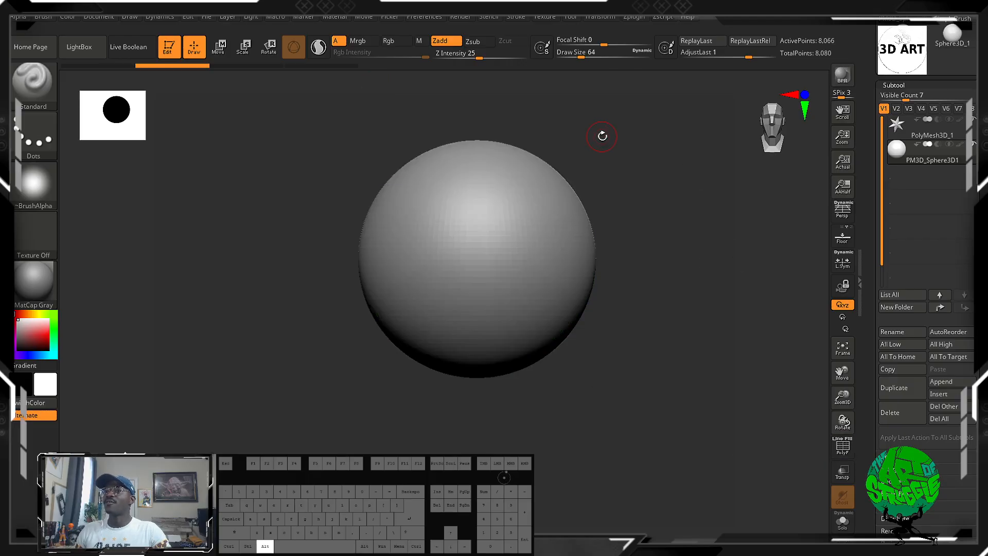
{"action": "left_click_drag", "start_coordinate": [602, 135], "coordinate": [632, 181], "text": "alt"}
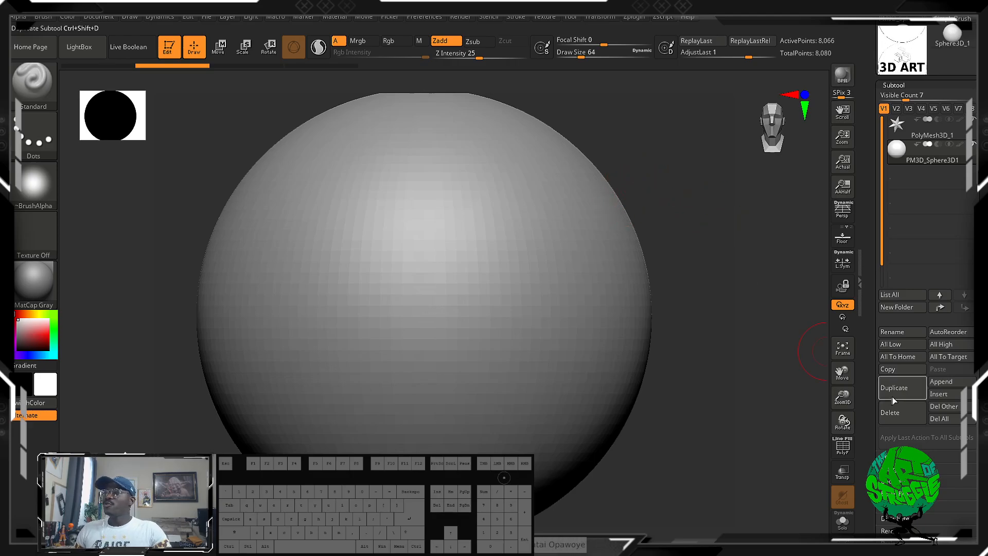
Subdivide the sphere twice with the Geometry settings' Divide command, keeping Smt on.
{"action": "scroll", "coordinate": [969, 277], "scroll_direction": "down", "scroll_amount": 5}
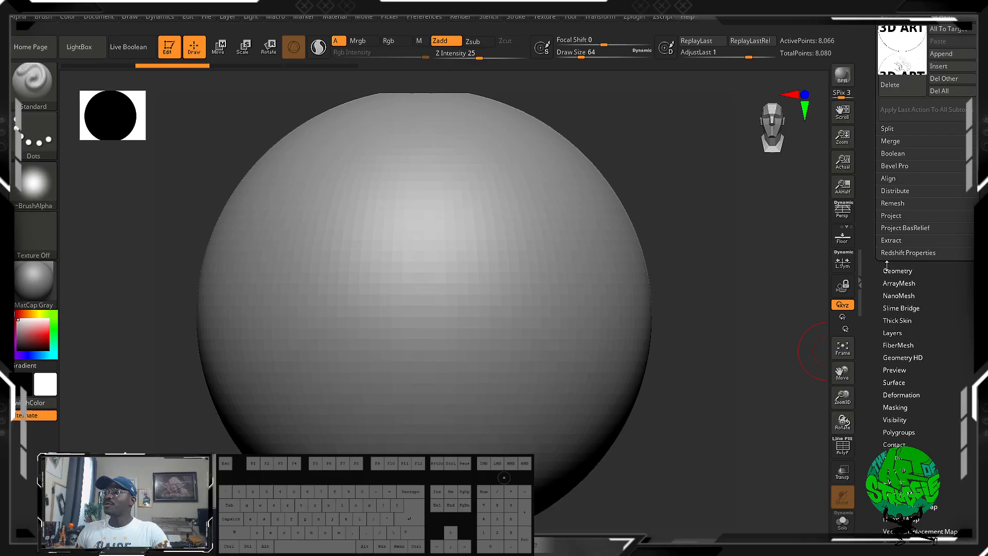
{"action": "left_click", "coordinate": [886, 268]}
{"action": "left_click", "coordinate": [891, 89]}
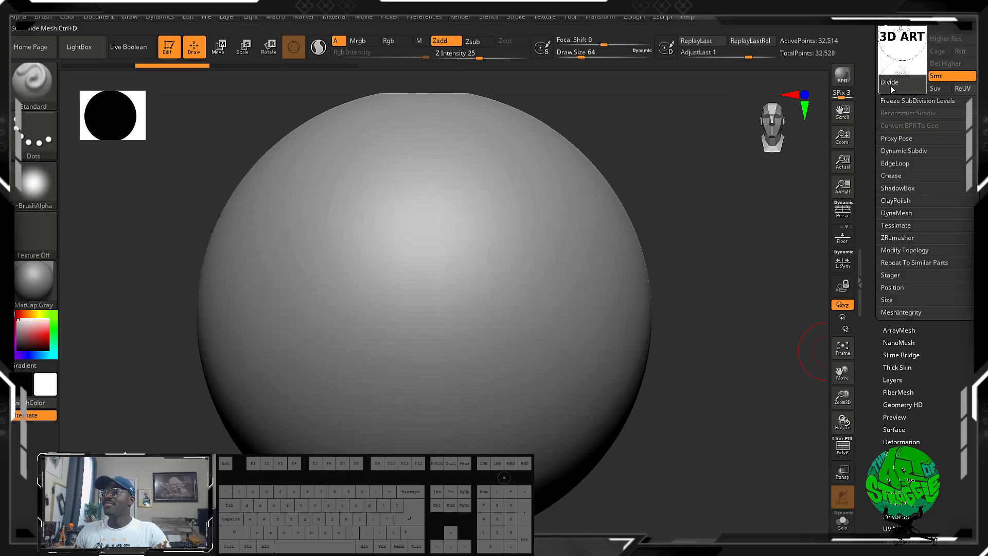
{"action": "left_click", "coordinate": [891, 88]}
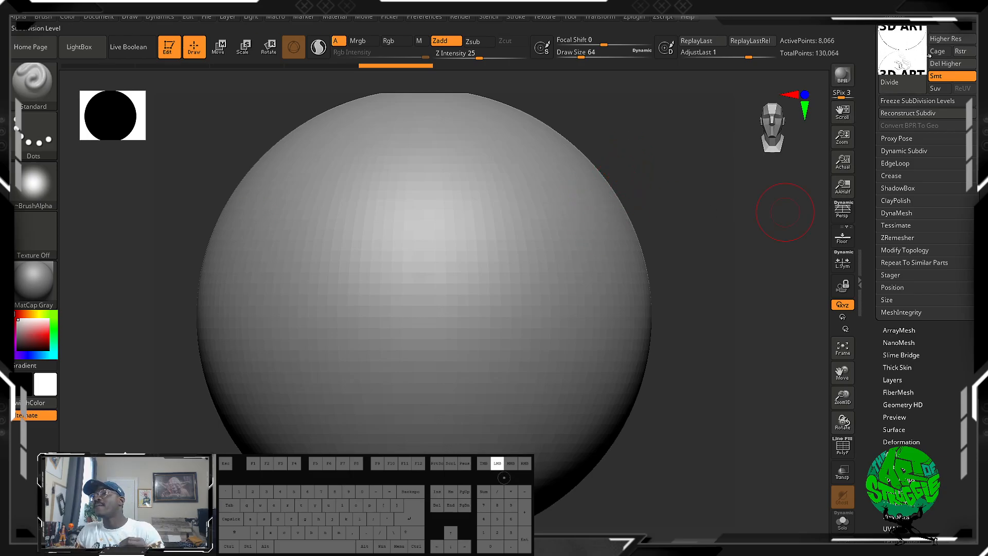
Sculpt a mirrored curved test stroke at the sphere's highest subdivision level, view it at the lowest level, and undo it.
{"action": "key", "text": "d"}
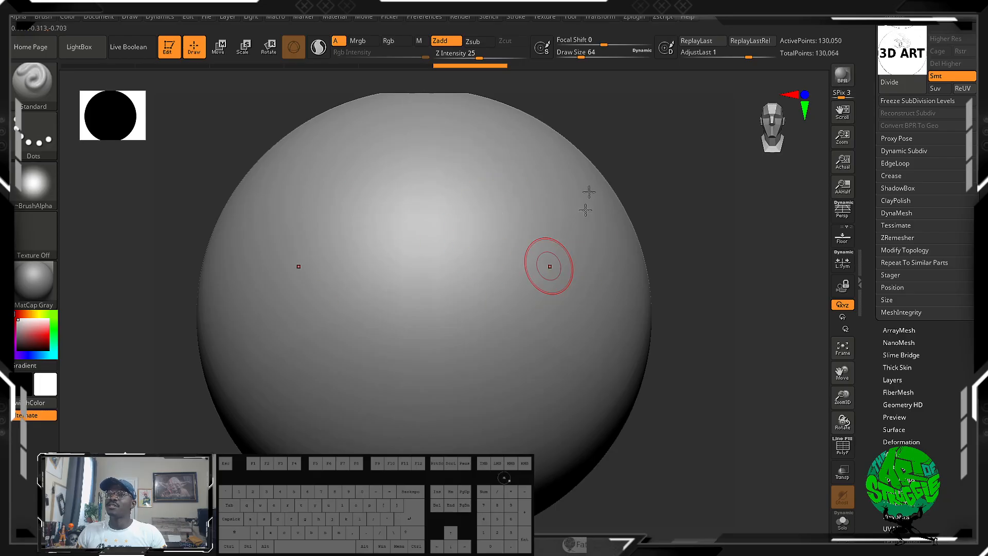
{"action": "mouse_move", "coordinate": [530, 173]}
{"action": "left_mouse_down"}
{"action": "mouse_move", "coordinate": [486, 254]}
{"action": "mouse_move", "coordinate": [494, 355]}
{"action": "mouse_move", "coordinate": [578, 275]}
{"action": "mouse_move", "coordinate": [614, 386]}
{"action": "mouse_move", "coordinate": [430, 434]}
{"action": "left_mouse_up"}
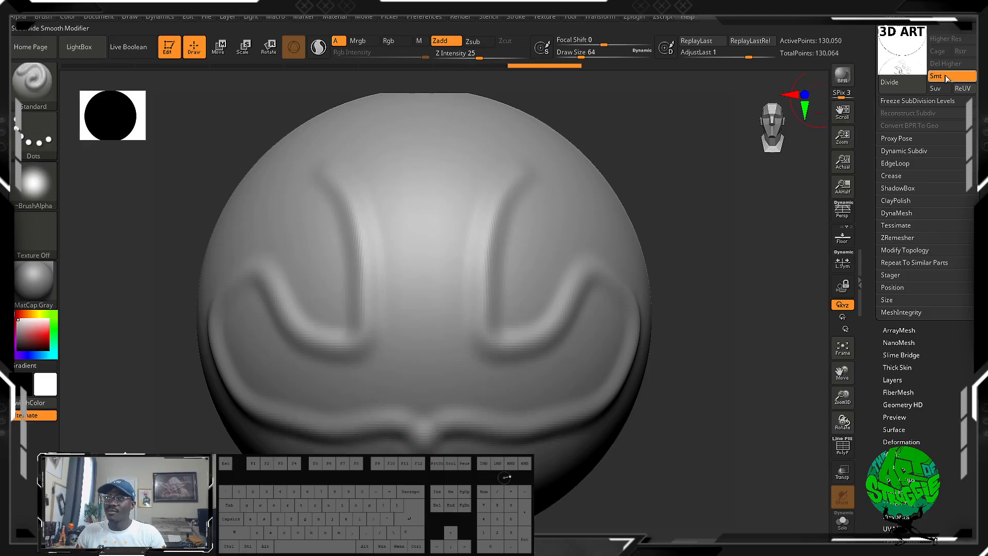
{"action": "left_click_drag", "start_coordinate": [916, 53], "coordinate": [870, 58]}
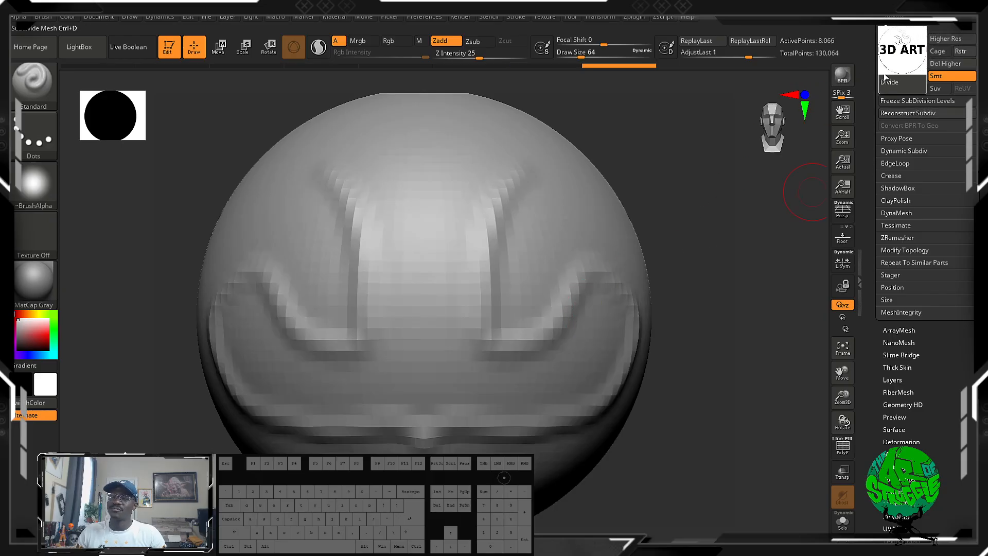
{"action": "key", "text": "ctrl+z"}
{"action": "key", "text": "ctrl+z"}
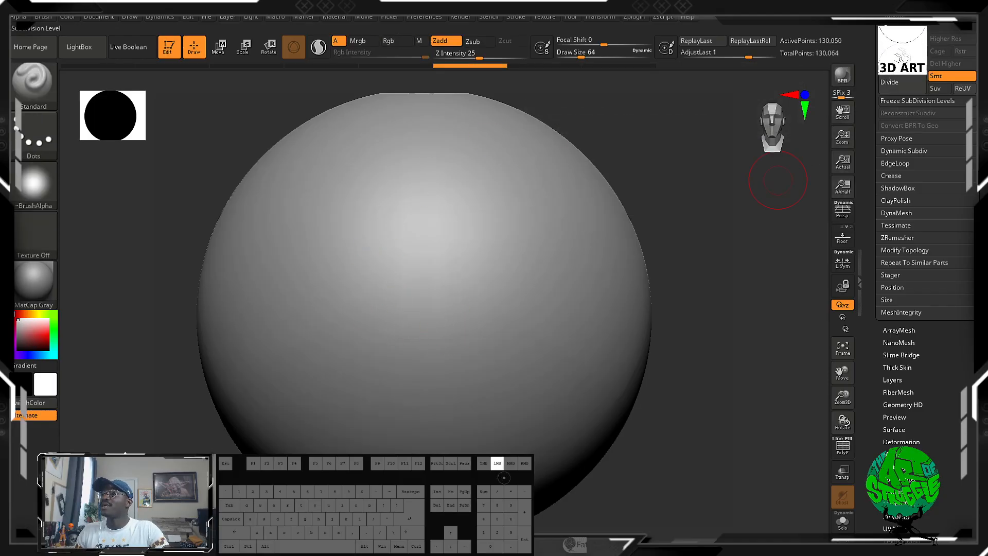
Switch the sphere to its lowest subdivision level and choose the Move brush.
{"action": "key", "text": "shift+d"}
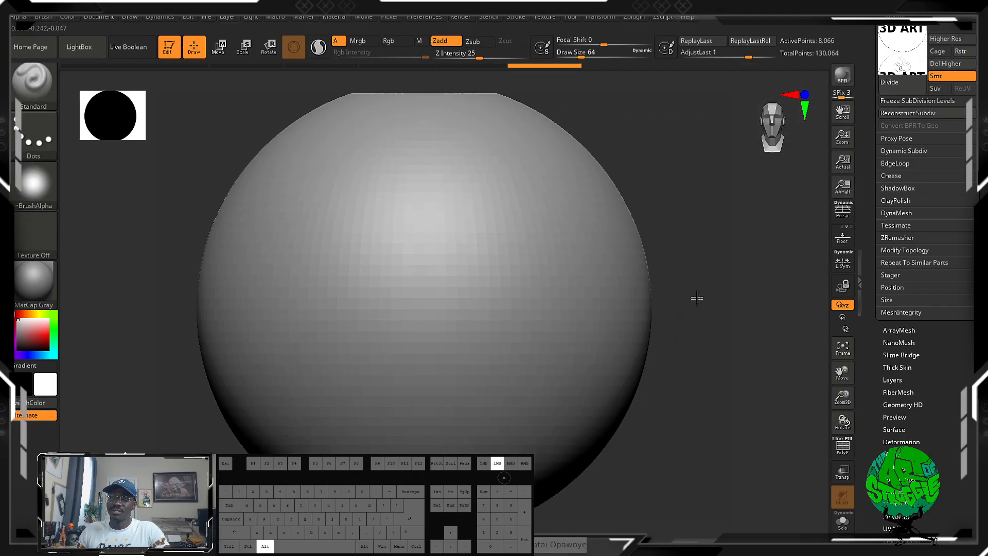
{"action": "left_click_drag", "start_coordinate": [697, 298], "coordinate": [685, 269], "text": "alt"}
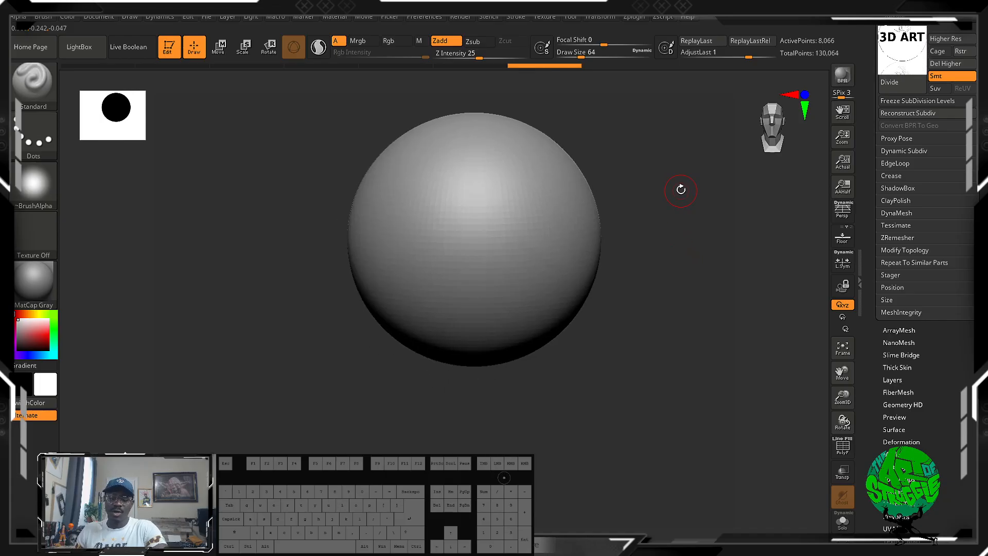
{"action": "key", "text": "b"}
{"action": "key", "text": "m"}
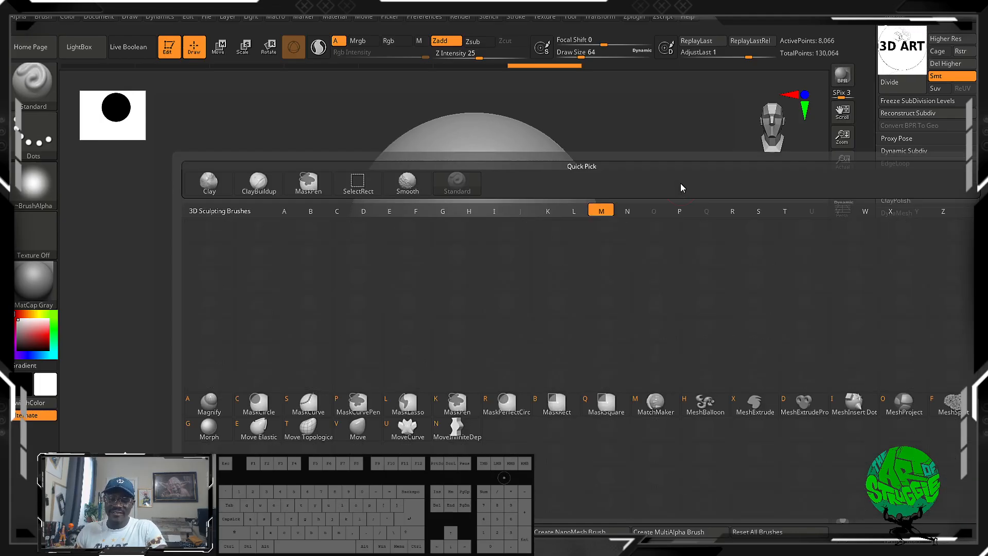
{"action": "key", "text": "v"}
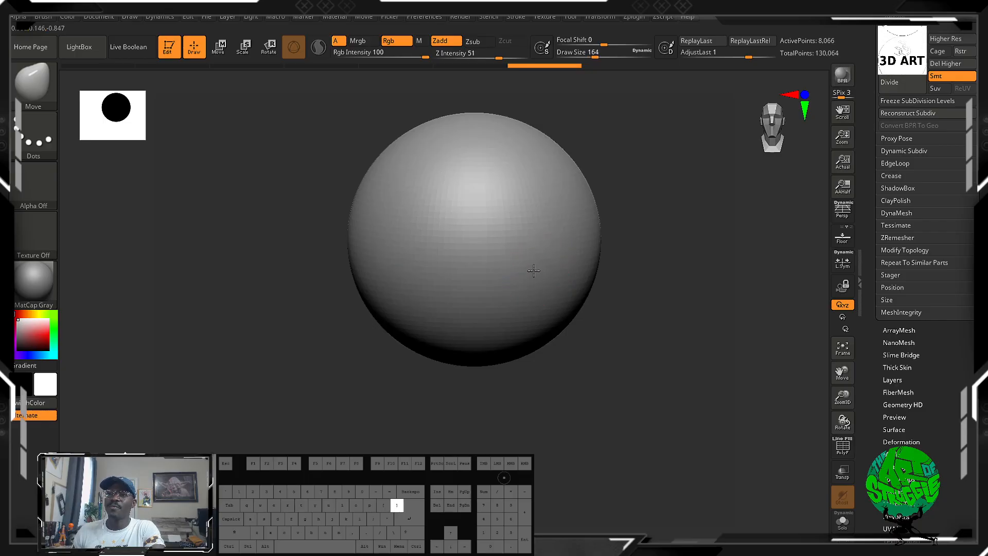
Set the draw size to 316 and pull the sphere's underside down into a long tapered lower face.
{"action": "key", "text": "bracketright"}
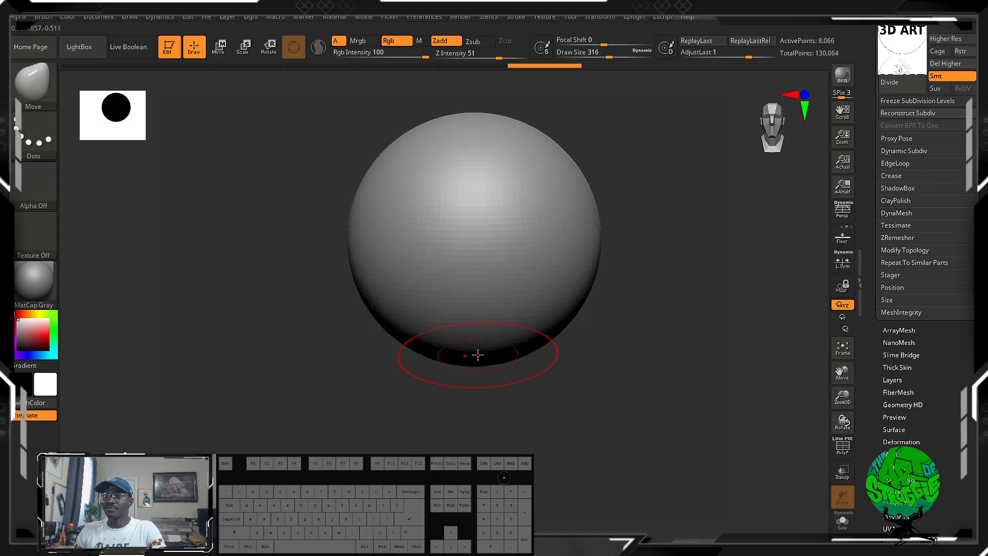
{"action": "left_click_drag", "start_coordinate": [470, 355], "coordinate": [465, 494]}
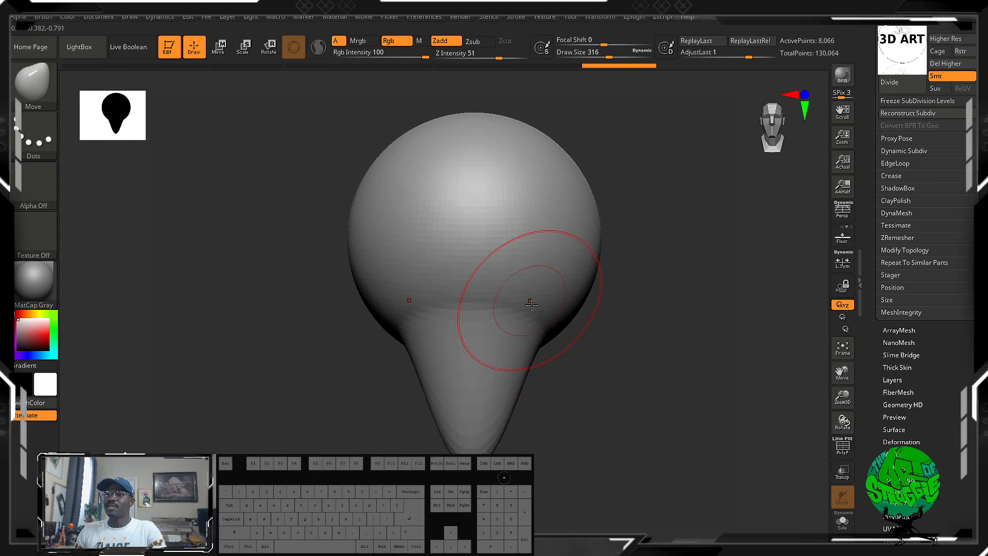
{"action": "mouse_move", "coordinate": [533, 325]}
{"action": "left_mouse_down"}
{"action": "mouse_move", "coordinate": [554, 389]}
{"action": "mouse_move", "coordinate": [583, 423]}
{"action": "mouse_move", "coordinate": [595, 389]}
{"action": "mouse_move", "coordinate": [503, 225]}
{"action": "mouse_move", "coordinate": [602, 412]}
{"action": "mouse_move", "coordinate": [616, 486]}
{"action": "mouse_move", "coordinate": [562, 311]}
{"action": "left_mouse_up"}
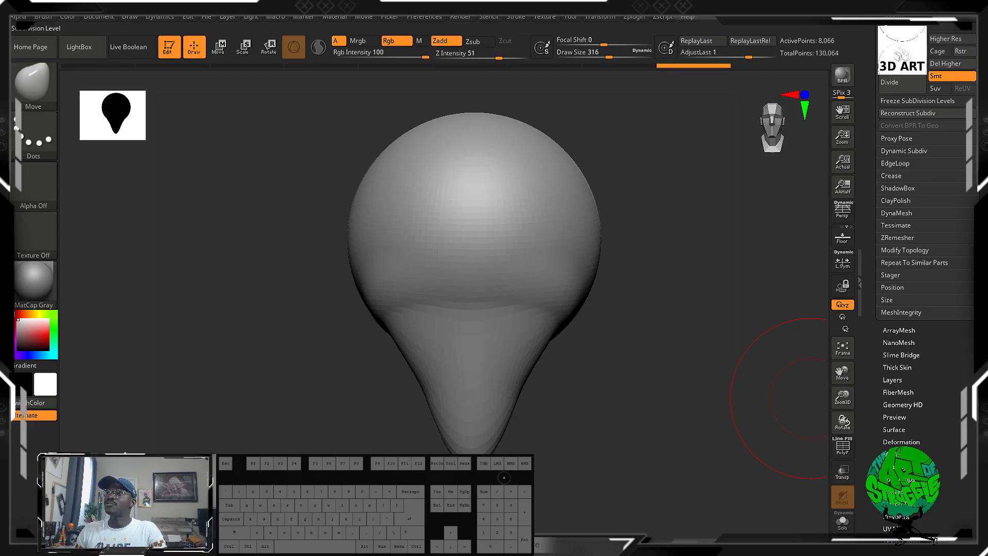
Widen the lower face into a jaw and push in mirrored eye sockets with the Move brush.
{"action": "mouse_move", "coordinate": [553, 353]}
{"action": "left_mouse_down"}
{"action": "mouse_move", "coordinate": [624, 342]}
{"action": "mouse_move", "coordinate": [539, 337]}
{"action": "mouse_move", "coordinate": [546, 329]}
{"action": "mouse_move", "coordinate": [553, 375]}
{"action": "mouse_move", "coordinate": [548, 461]}
{"action": "mouse_move", "coordinate": [528, 469]}
{"action": "mouse_move", "coordinate": [530, 481]}
{"action": "left_mouse_up"}
{"action": "left_click_drag", "start_coordinate": [604, 505], "coordinate": [598, 429]}
{"action": "mouse_move", "coordinate": [344, 328]}
{"action": "left_mouse_down"}
{"action": "mouse_move", "coordinate": [422, 360]}
{"action": "mouse_move", "coordinate": [348, 338]}
{"action": "mouse_move", "coordinate": [348, 346]}
{"action": "left_mouse_up"}
{"action": "left_click_drag", "start_coordinate": [497, 293], "coordinate": [575, 292]}
{"action": "left_click_drag", "start_coordinate": [661, 485], "coordinate": [710, 478], "text": "shift"}
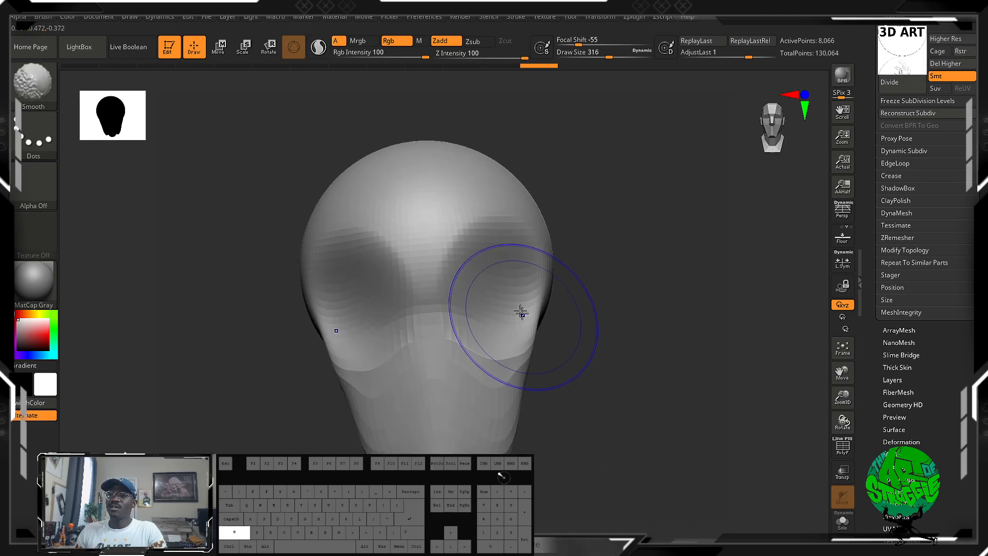
Smooth the cheeks and lower face beneath the eye sockets.
{"action": "mouse_move", "coordinate": [520, 311]}
{"action": "left_mouse_down", "text": "shift"}
{"action": "mouse_move", "coordinate": [460, 343]}
{"action": "mouse_move", "coordinate": [520, 340]}
{"action": "left_mouse_up", "text": "shift"}
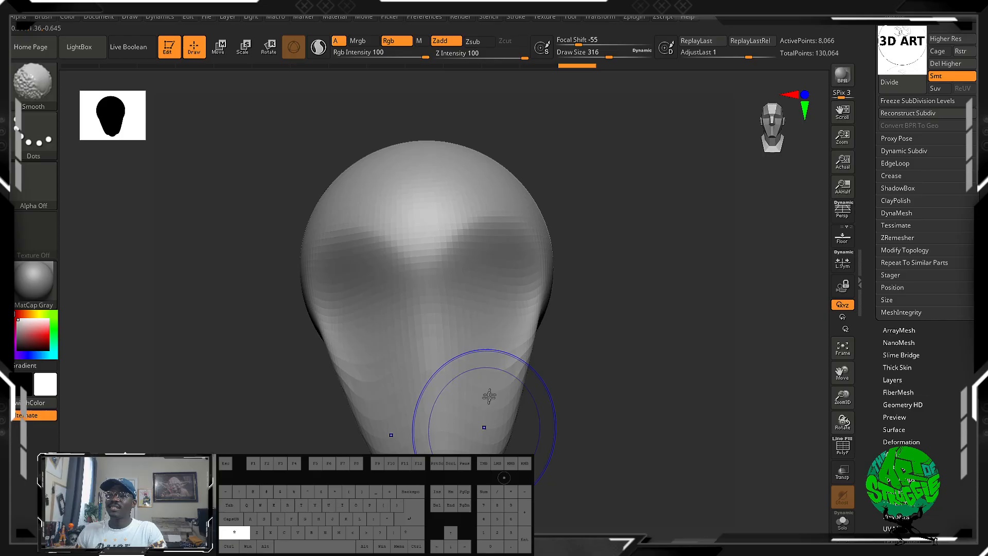
{"action": "mouse_move", "coordinate": [600, 412]}
{"action": "left_mouse_down"}
{"action": "mouse_move", "coordinate": [518, 420]}
{"action": "mouse_move", "coordinate": [565, 430]}
{"action": "mouse_move", "coordinate": [570, 446]}
{"action": "left_mouse_up"}
{"action": "left_click_drag", "start_coordinate": [605, 383], "coordinate": [625, 406]}
Shape the nose and mouth area in profile with the Move brush.
{"action": "mouse_move", "coordinate": [697, 450]}
{"action": "left_mouse_down"}
{"action": "mouse_move", "coordinate": [723, 430]}
{"action": "mouse_move", "coordinate": [709, 446]}
{"action": "mouse_move", "coordinate": [668, 444]}
{"action": "left_mouse_up"}
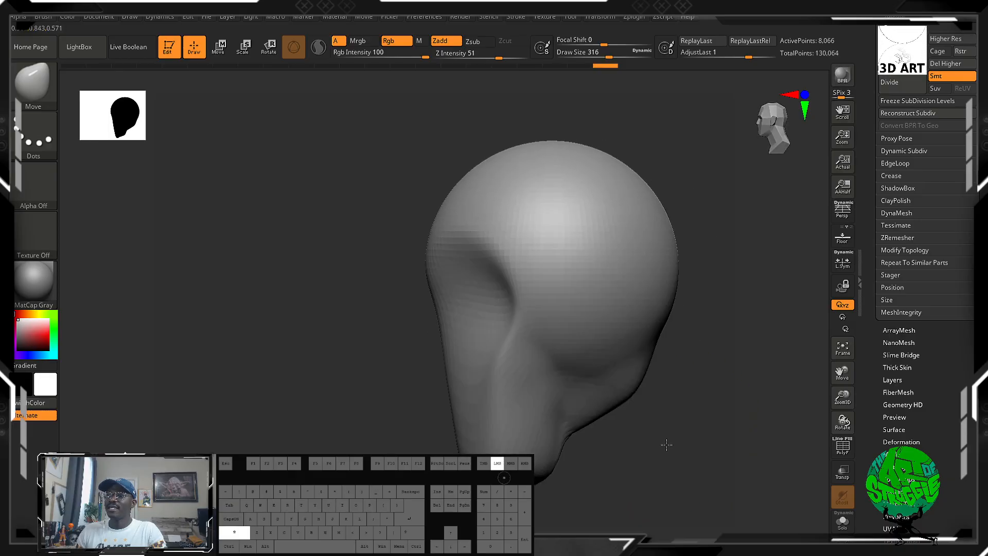
{"action": "mouse_move", "coordinate": [441, 317]}
{"action": "left_mouse_down"}
{"action": "mouse_move", "coordinate": [421, 329]}
{"action": "mouse_move", "coordinate": [423, 360]}
{"action": "left_mouse_up"}
{"action": "left_click_drag", "start_coordinate": [456, 427], "coordinate": [451, 428]}
{"action": "mouse_move", "coordinate": [679, 457]}
{"action": "left_mouse_down"}
{"action": "mouse_move", "coordinate": [657, 463]}
{"action": "mouse_move", "coordinate": [518, 433]}
{"action": "left_mouse_up"}
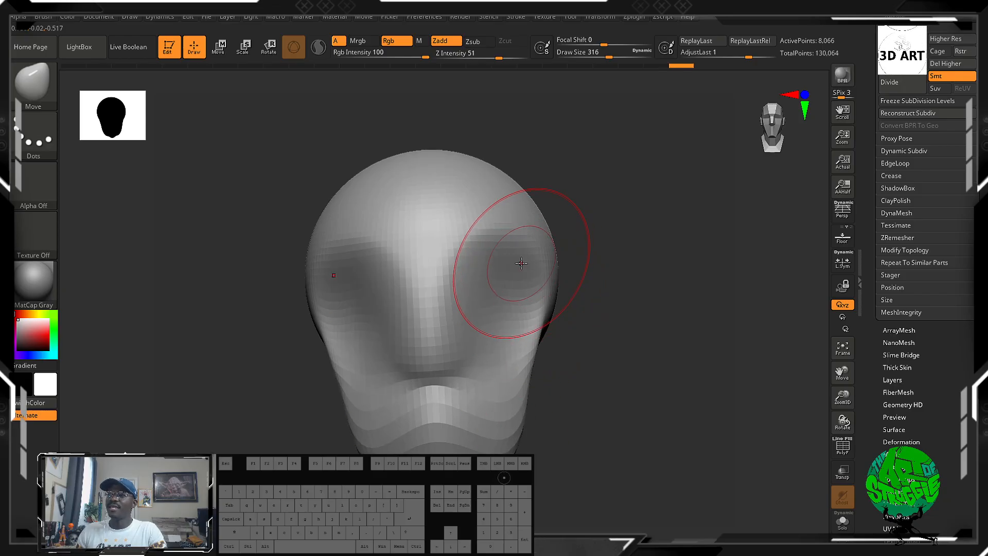
Pull the brows down over the eye sockets and broaden the top of the skull with the Move brush at draw size 388.
{"action": "left_click_drag", "start_coordinate": [498, 241], "coordinate": [500, 306]}
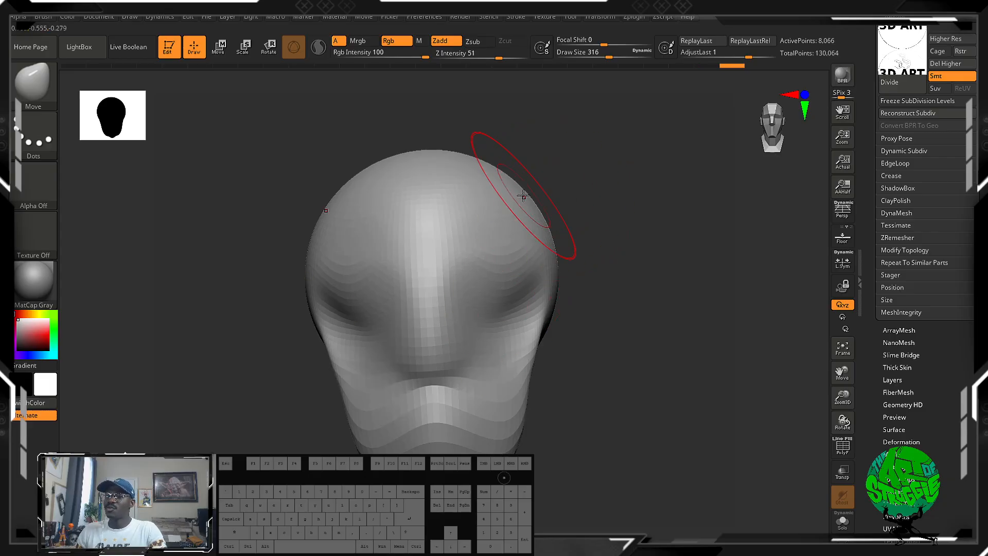
{"action": "key", "text": "]"}
{"action": "key", "text": "]"}
{"action": "left_click_drag", "start_coordinate": [511, 195], "coordinate": [517, 172]}
{"action": "mouse_move", "coordinate": [422, 191]}
{"action": "left_mouse_down"}
{"action": "mouse_move", "coordinate": [425, 168]}
{"action": "mouse_move", "coordinate": [481, 160]}
{"action": "left_mouse_up"}
Set the draw size to 468 and pull the back of the skull outward.
{"action": "mouse_move", "coordinate": [623, 414]}
{"action": "left_mouse_down"}
{"action": "mouse_move", "coordinate": [517, 409]}
{"action": "mouse_move", "coordinate": [597, 405]}
{"action": "left_mouse_up"}
{"action": "left_click_drag", "start_coordinate": [664, 206], "coordinate": [580, 211]}
{"action": "key", "text": "bracketright"}
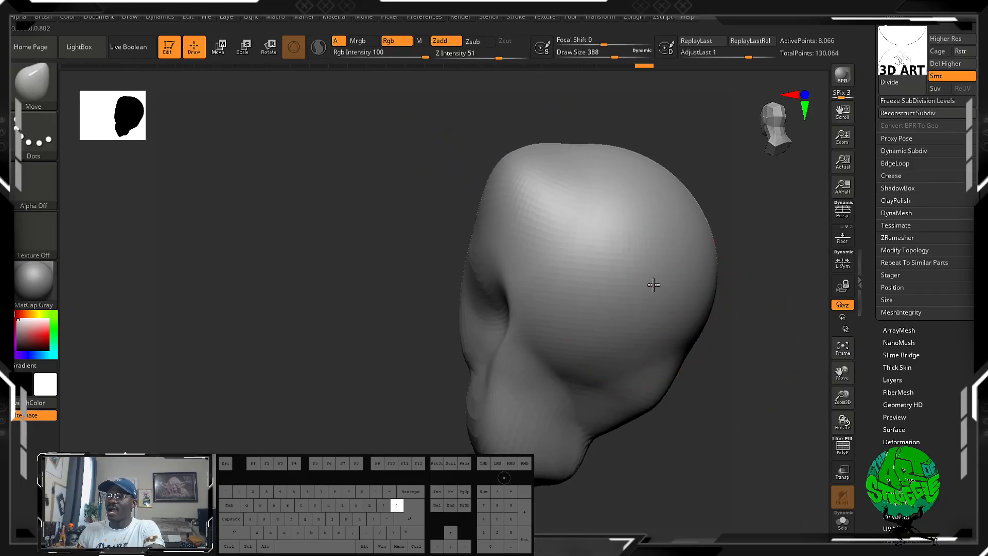
{"action": "left_click_drag", "start_coordinate": [653, 254], "coordinate": [681, 261]}
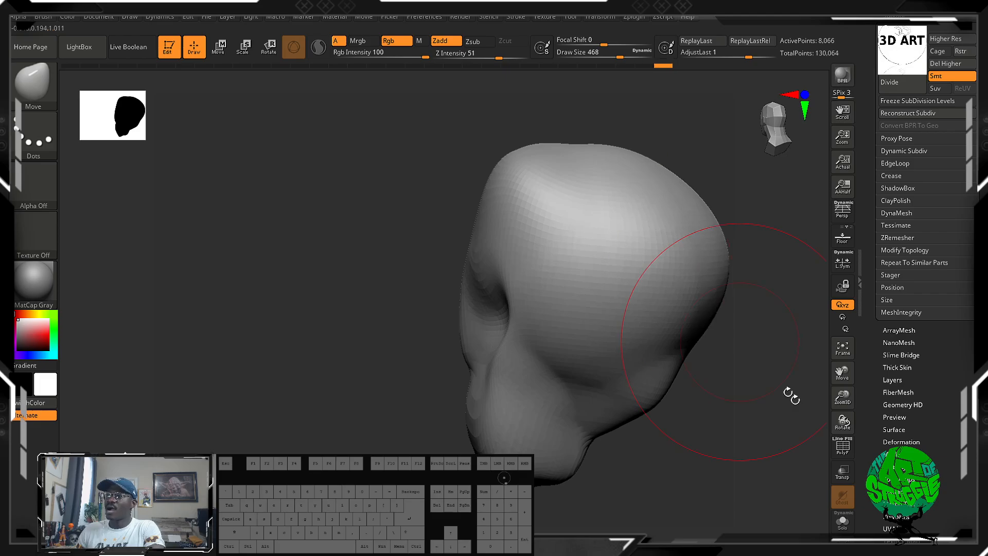
Turn on PolyFrame display and examine the polygon flow across the face and around the pole at the crown.
{"action": "left_click", "coordinate": [847, 453]}
{"action": "left_click_drag", "start_coordinate": [692, 298], "coordinate": [757, 389]}
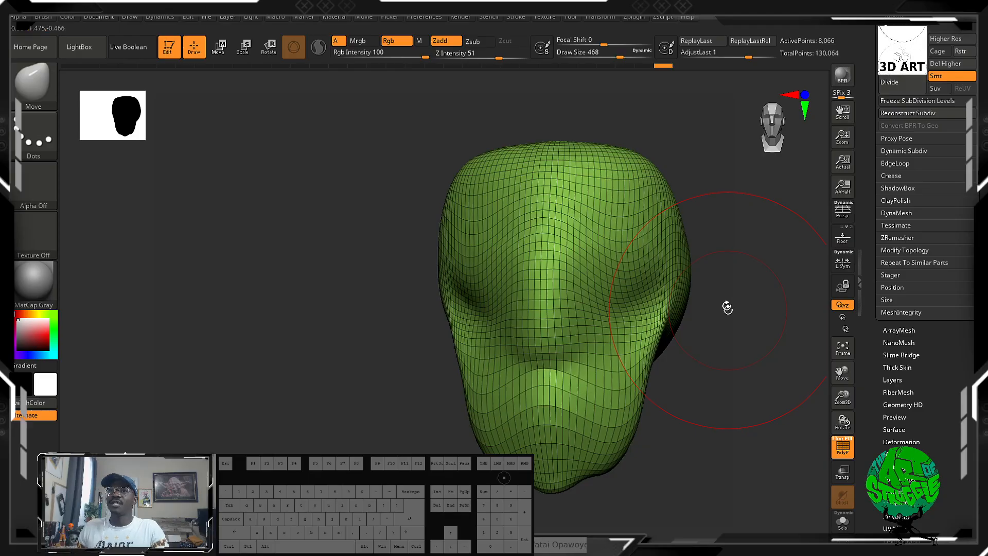
{"action": "left_click_drag", "start_coordinate": [727, 307], "coordinate": [494, 349], "text": "alt"}
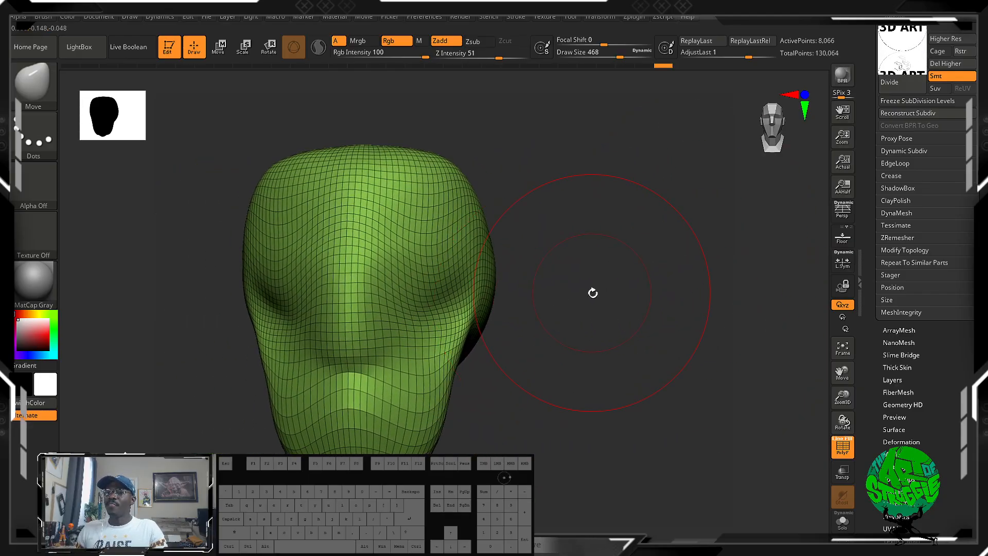
{"action": "left_click_drag", "start_coordinate": [592, 293], "coordinate": [569, 357]}
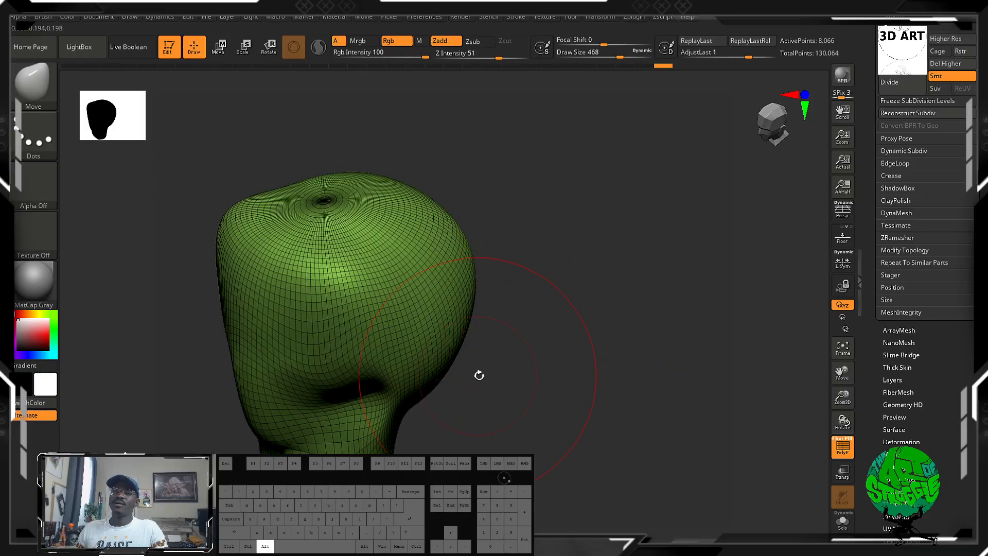
{"action": "left_click_drag", "start_coordinate": [479, 375], "coordinate": [575, 346], "text": "alt"}
{"action": "left_click_drag", "start_coordinate": [601, 169], "coordinate": [679, 352], "text": "alt"}
{"action": "mouse_move", "coordinate": [625, 185]}
{"action": "left_mouse_down"}
{"action": "mouse_move", "coordinate": [632, 248]}
{"action": "mouse_move", "coordinate": [505, 412]}
{"action": "left_mouse_up"}
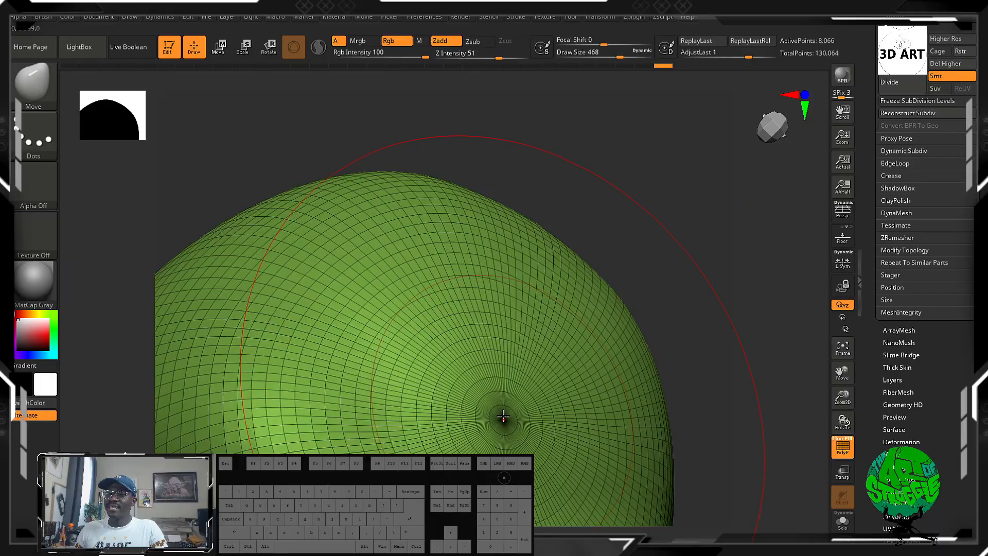
{"action": "left_click_drag", "start_coordinate": [653, 299], "coordinate": [629, 100], "text": "alt"}
{"action": "mouse_move", "coordinate": [733, 303]}
{"action": "left_mouse_down"}
{"action": "mouse_move", "coordinate": [661, 305]}
{"action": "mouse_move", "coordinate": [700, 306]}
{"action": "mouse_move", "coordinate": [704, 287]}
{"action": "mouse_move", "coordinate": [669, 329]}
{"action": "left_mouse_up"}
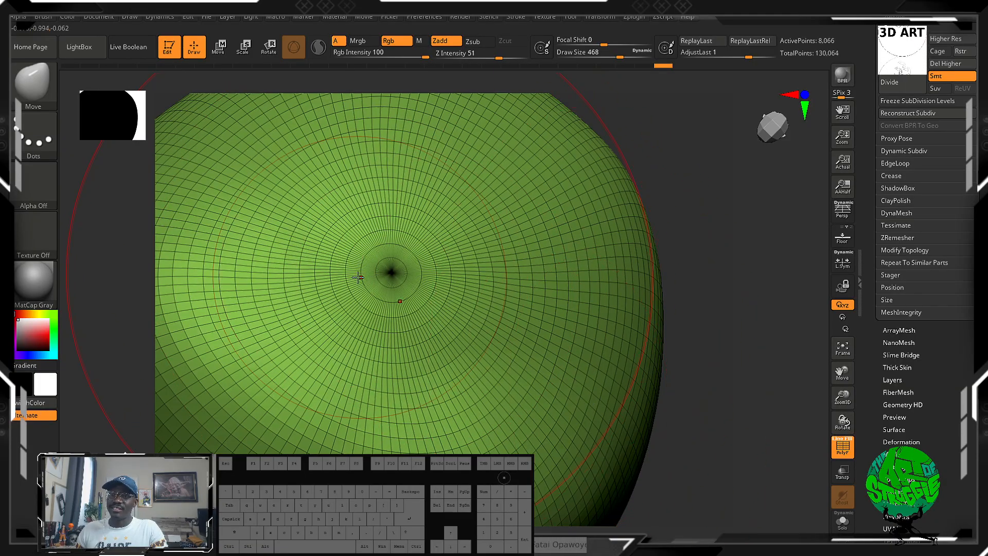
{"action": "left_click_drag", "start_coordinate": [721, 248], "coordinate": [811, 252], "text": "alt"}
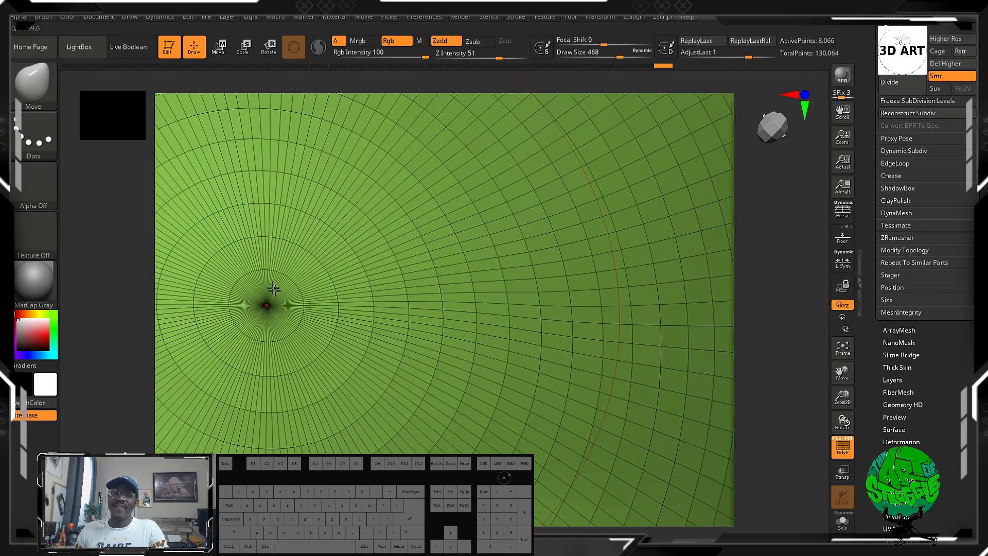
Nudge the pole at the crown with the Move brush and turn off PolyFrame display.
{"action": "mouse_move", "coordinate": [263, 302]}
{"action": "left_mouse_down"}
{"action": "mouse_move", "coordinate": [309, 228]}
{"action": "mouse_move", "coordinate": [274, 286]}
{"action": "left_mouse_up"}
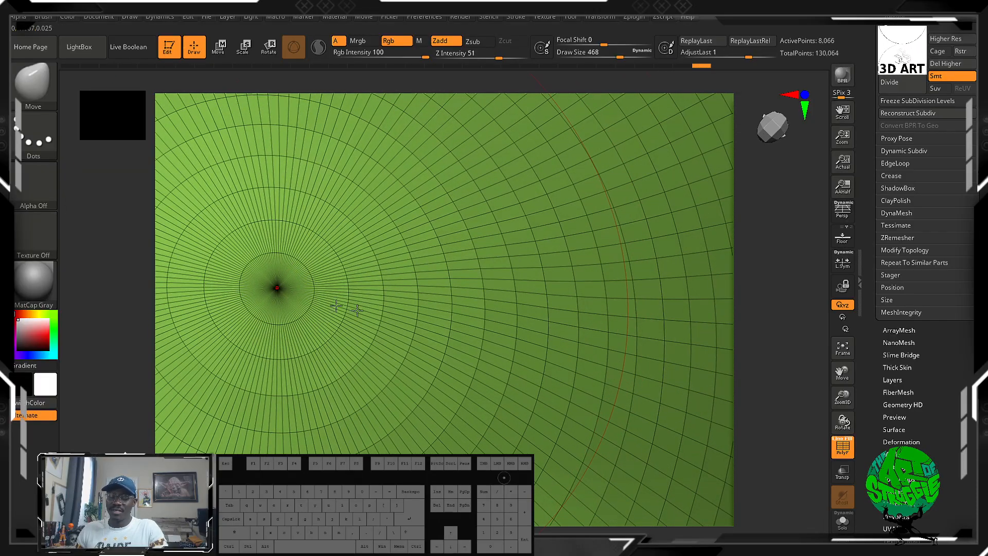
{"action": "key", "text": "shift+f"}
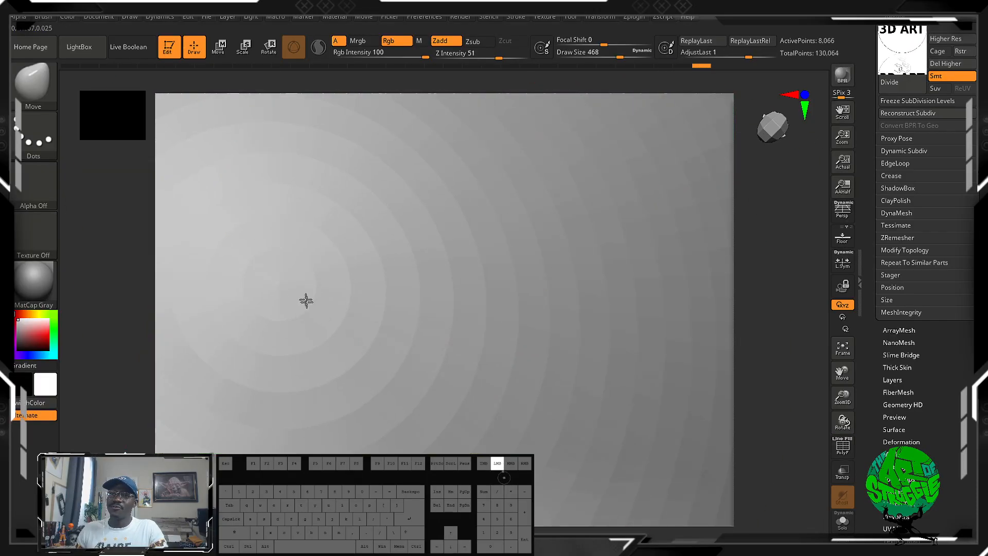
{"action": "left_click_drag", "start_coordinate": [306, 301], "coordinate": [308, 301]}
Nudge and smooth the surface around the pole at the crown of the head.
{"action": "mouse_move", "coordinate": [746, 367]}
{"action": "left_mouse_down", "text": "alt"}
{"action": "mouse_move", "coordinate": [751, 329]}
{"action": "mouse_move", "coordinate": [703, 225]}
{"action": "mouse_move", "coordinate": [503, 220]}
{"action": "mouse_move", "coordinate": [542, 273]}
{"action": "mouse_move", "coordinate": [535, 238]}
{"action": "mouse_move", "coordinate": [550, 298]}
{"action": "mouse_move", "coordinate": [543, 330]}
{"action": "left_mouse_up", "text": "alt"}
{"action": "left_click_drag", "start_coordinate": [643, 360], "coordinate": [700, 374], "text": "alt"}
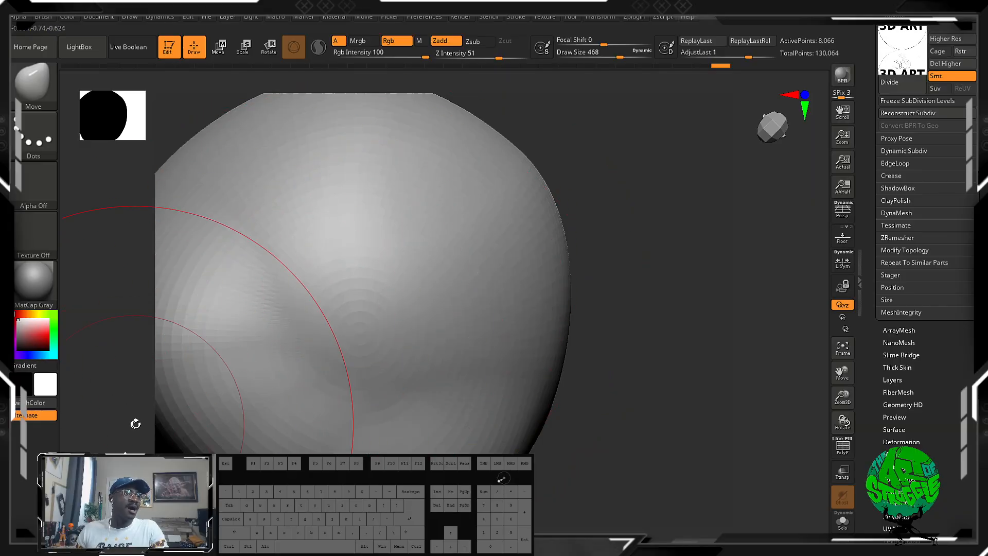
{"action": "left_click_drag", "start_coordinate": [600, 521], "coordinate": [587, 470]}
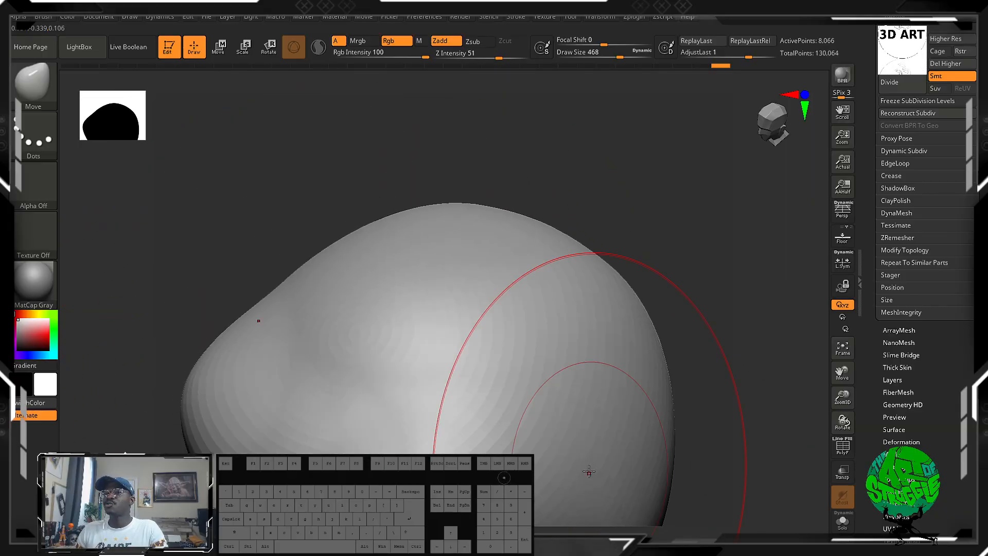
{"action": "mouse_move", "coordinate": [710, 338]}
{"action": "left_mouse_down", "text": "alt"}
{"action": "mouse_move", "coordinate": [702, 413]}
{"action": "mouse_move", "coordinate": [723, 392]}
{"action": "mouse_move", "coordinate": [677, 368]}
{"action": "mouse_move", "coordinate": [650, 285]}
{"action": "mouse_move", "coordinate": [606, 395]}
{"action": "mouse_move", "coordinate": [485, 353]}
{"action": "mouse_move", "coordinate": [577, 448]}
{"action": "mouse_move", "coordinate": [605, 413]}
{"action": "mouse_move", "coordinate": [604, 350]}
{"action": "mouse_move", "coordinate": [487, 403]}
{"action": "mouse_move", "coordinate": [465, 345]}
{"action": "mouse_move", "coordinate": [356, 408]}
{"action": "left_mouse_up", "text": "alt"}
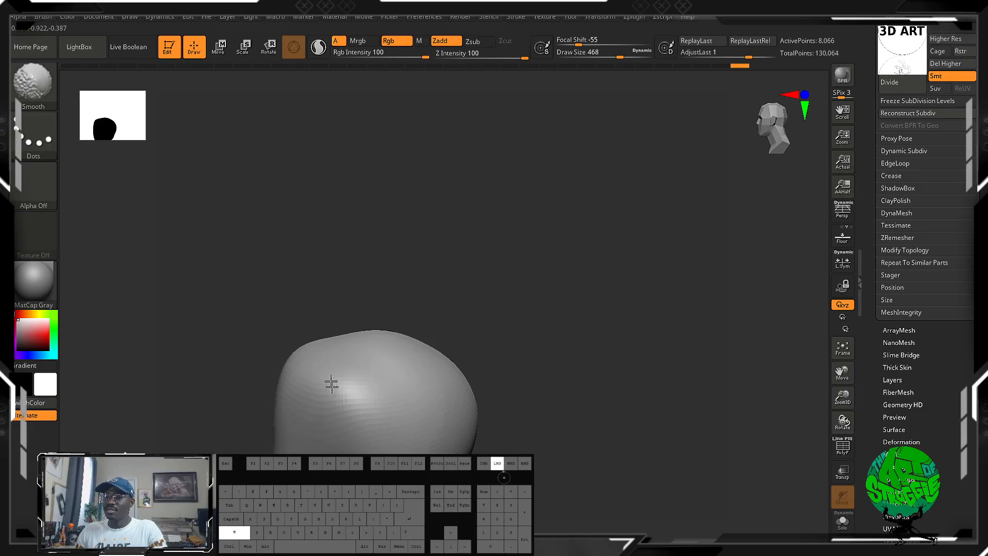
Try pulling a tall spike out of the crown with the Move brush at draw size 468 and undo it.
{"action": "left_click_drag", "start_coordinate": [525, 393], "coordinate": [561, 413]}
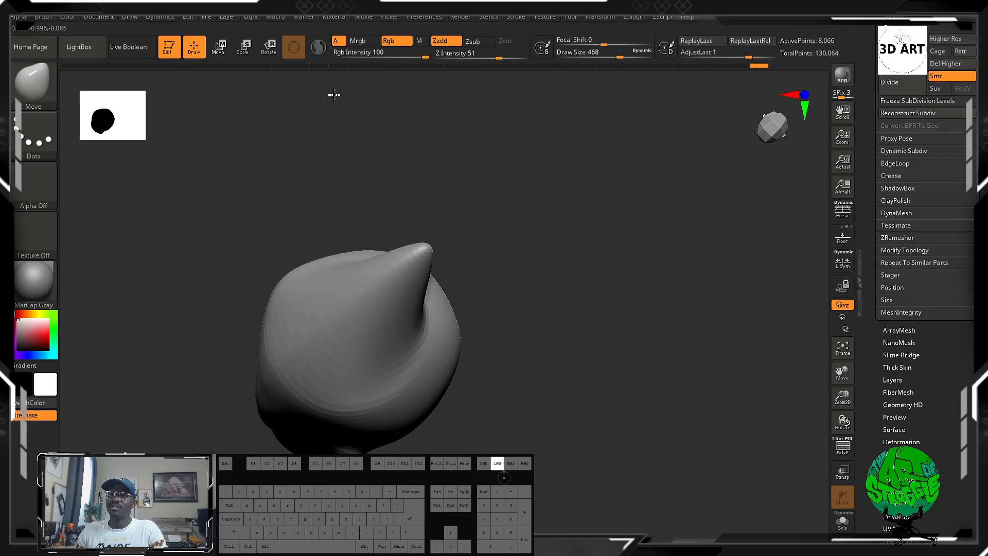
{"action": "left_click_drag", "start_coordinate": [477, 135], "coordinate": [592, 167]}
{"action": "left_click_drag", "start_coordinate": [479, 169], "coordinate": [519, 183], "text": "alt"}
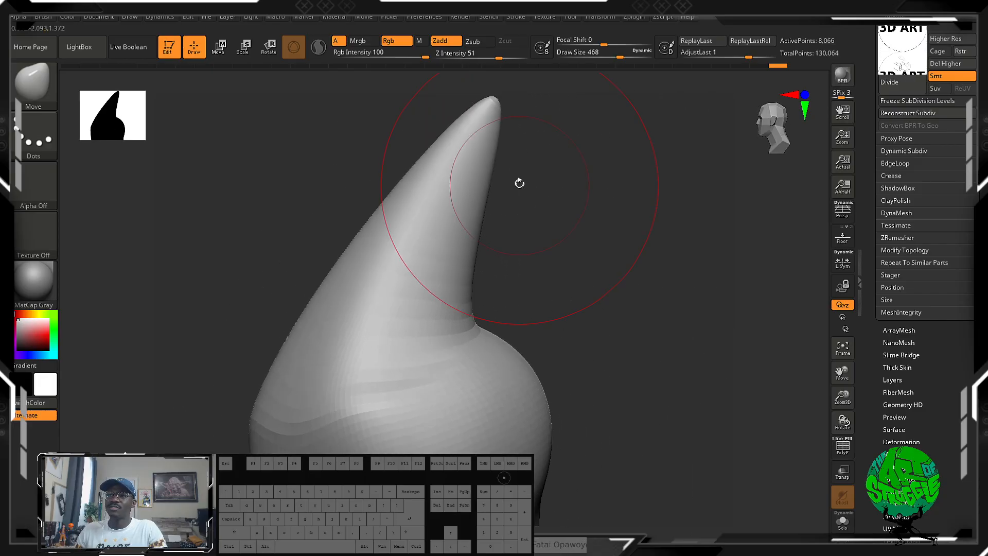
{"action": "left_click_drag", "start_coordinate": [575, 320], "coordinate": [622, 280]}
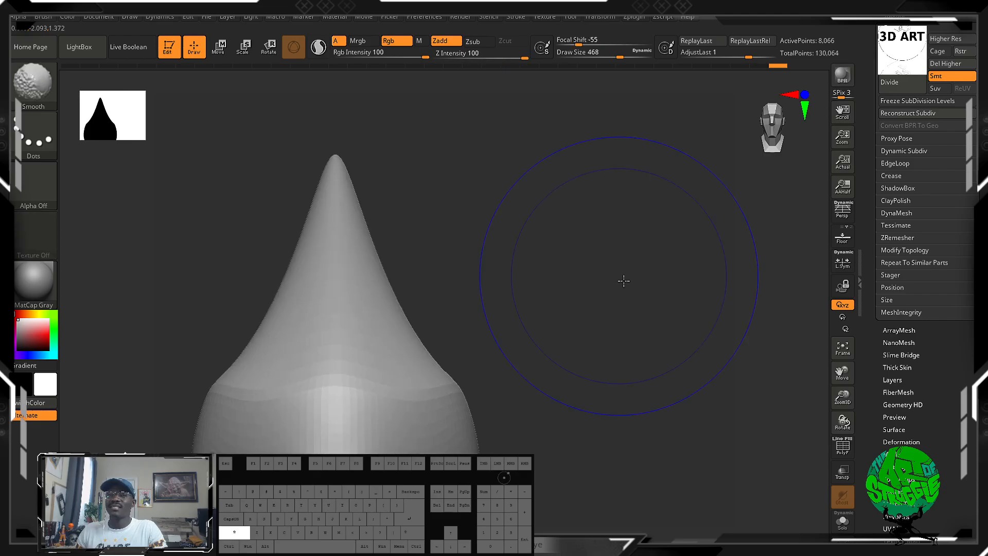
{"action": "left_click_drag", "start_coordinate": [518, 323], "coordinate": [520, 247], "text": "alt"}
{"action": "left_click_drag", "start_coordinate": [503, 342], "coordinate": [611, 283]}
{"action": "left_click_drag", "start_coordinate": [625, 194], "coordinate": [573, 144], "text": "alt"}
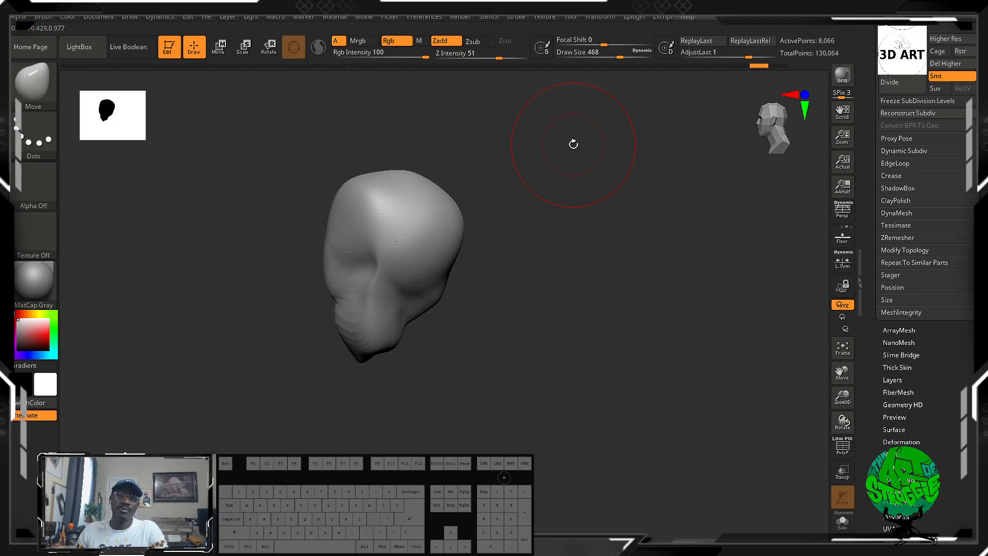
Switch from the Move brush to the ClayBuildup brush for sculpting the head.
{"action": "left_click_drag", "start_coordinate": [593, 327], "coordinate": [649, 298]}
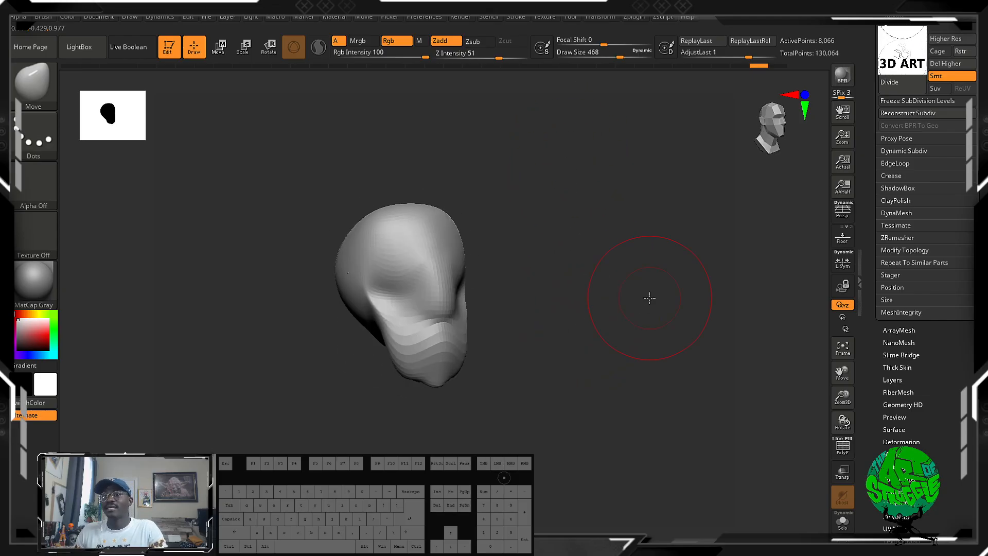
{"action": "left_click_drag", "start_coordinate": [507, 307], "coordinate": [451, 264]}
{"action": "key", "text": "b"}
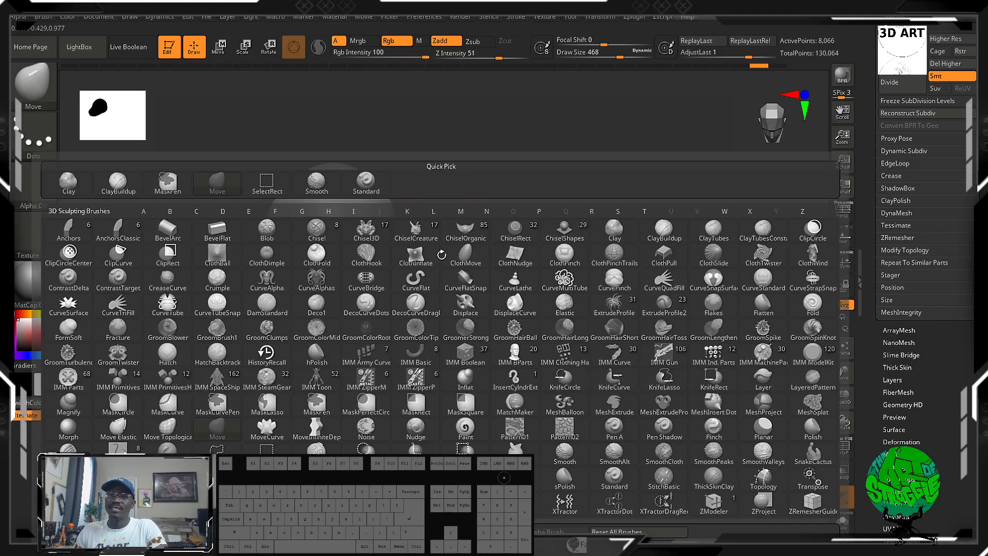
{"action": "key", "text": "c"}
{"action": "key", "text": "b"}
{"action": "left_click_drag", "start_coordinate": [495, 196], "coordinate": [510, 320], "text": "alt"}
{"action": "mouse_move", "coordinate": [582, 311]}
{"action": "left_mouse_down"}
{"action": "mouse_move", "coordinate": [535, 316]}
{"action": "mouse_move", "coordinate": [579, 258]}
{"action": "mouse_move", "coordinate": [606, 331]}
{"action": "mouse_move", "coordinate": [576, 309]}
{"action": "left_mouse_up"}
Try building up clay over the pole at the crown with ClayBuildup at draw size 304 and undo it.
{"action": "key", "text": "bracketleft"}
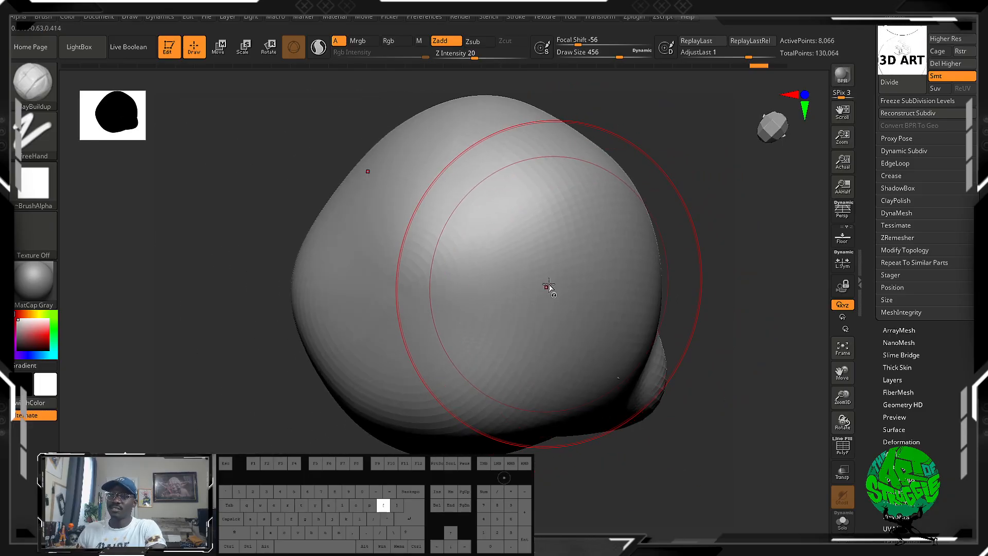
{"action": "key", "text": "bracketleft"}
{"action": "key", "text": "bracketleft"}
{"action": "key", "text": "bracketleft"}
{"action": "key", "text": "bracketleft"}
{"action": "key", "text": "bracketleft"}
{"action": "key", "text": "bracketleft"}
{"action": "key", "text": "bracketleft"}
{"action": "key", "text": "bracketleft"}
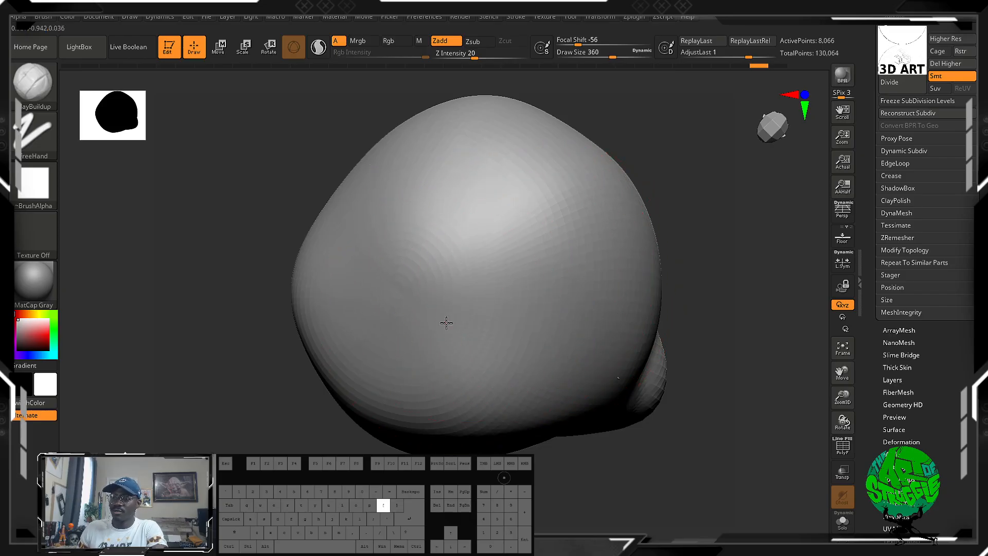
{"action": "key", "text": "bracketleft"}
{"action": "key", "text": "bracketleft"}
{"action": "key", "text": "bracketleft"}
{"action": "key", "text": "bracketleft"}
{"action": "key", "text": "bracketleft"}
{"action": "left_click_drag", "start_coordinate": [406, 280], "coordinate": [446, 273]}
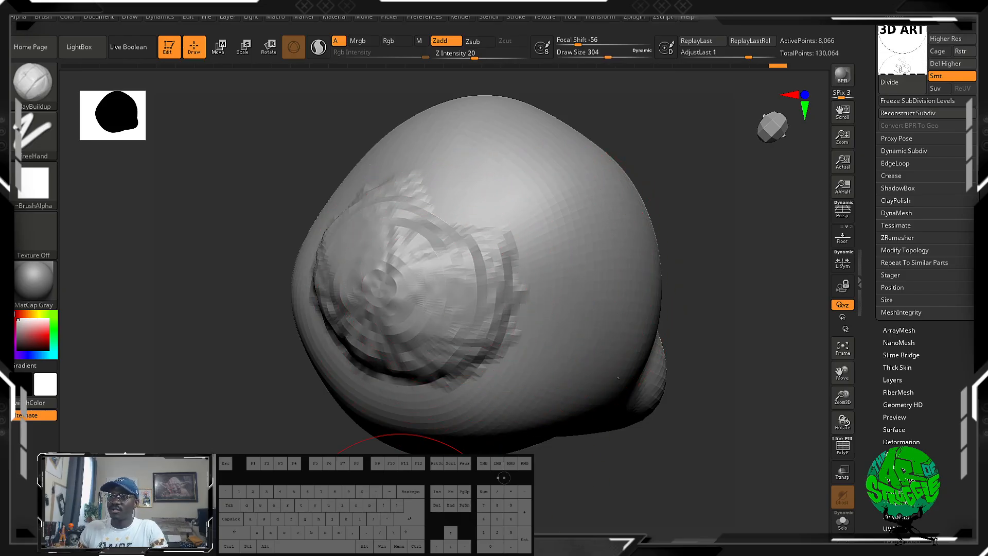
{"action": "mouse_move", "coordinate": [400, 538]}
{"action": "left_mouse_down"}
{"action": "mouse_move", "coordinate": [205, 304]}
{"action": "mouse_move", "coordinate": [226, 325]}
{"action": "left_mouse_up"}
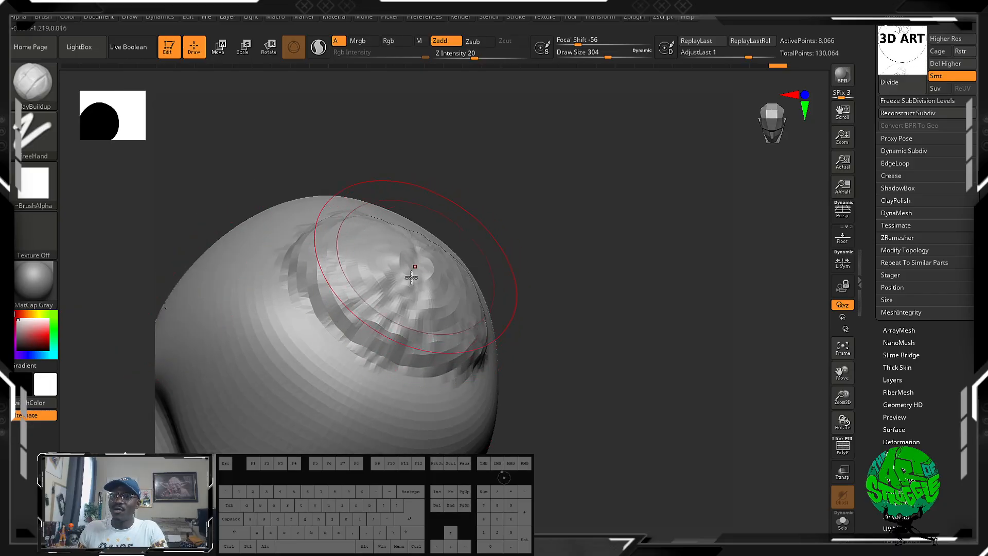
{"action": "key", "text": "ctrl+z"}
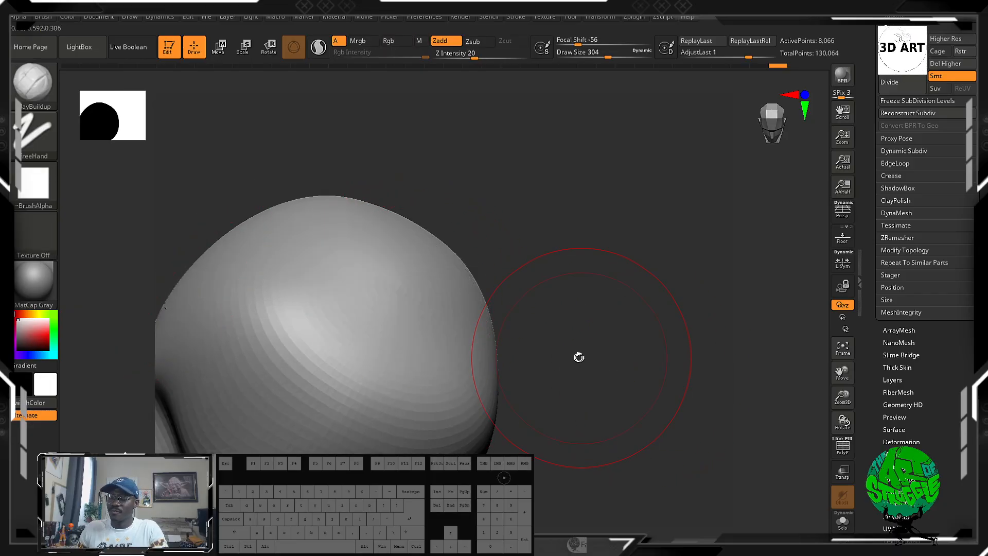
Reduce the ClayBuildup draw size to 196 and turn on PolyFrame display to show the pole at the crown.
{"action": "key", "text": "bracketleft"}
{"action": "key", "text": "bracketleft"}
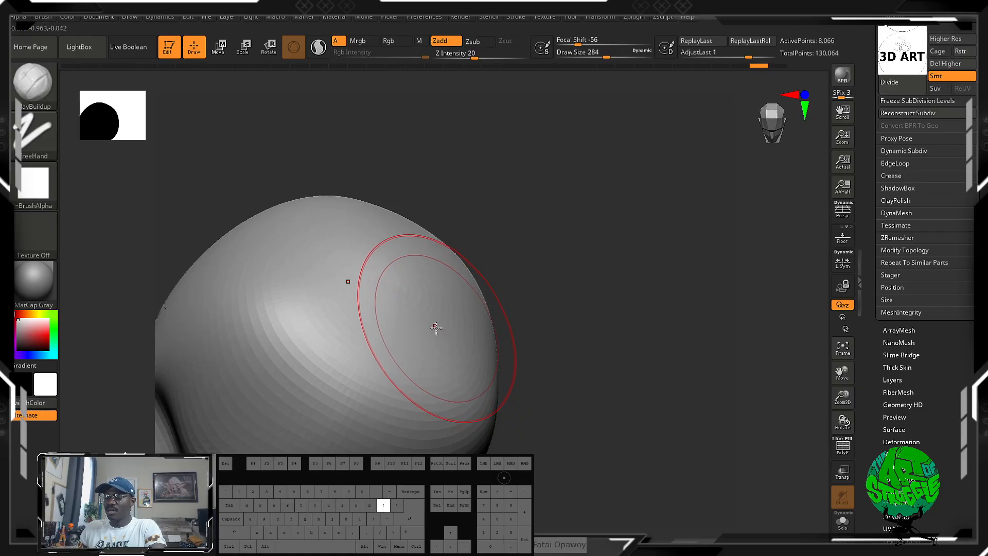
{"action": "key", "text": "bracketleft"}
{"action": "key", "text": "bracketleft"}
{"action": "key", "text": "bracketleft"}
{"action": "key", "text": "bracketleft"}
{"action": "key", "text": "shift+f"}
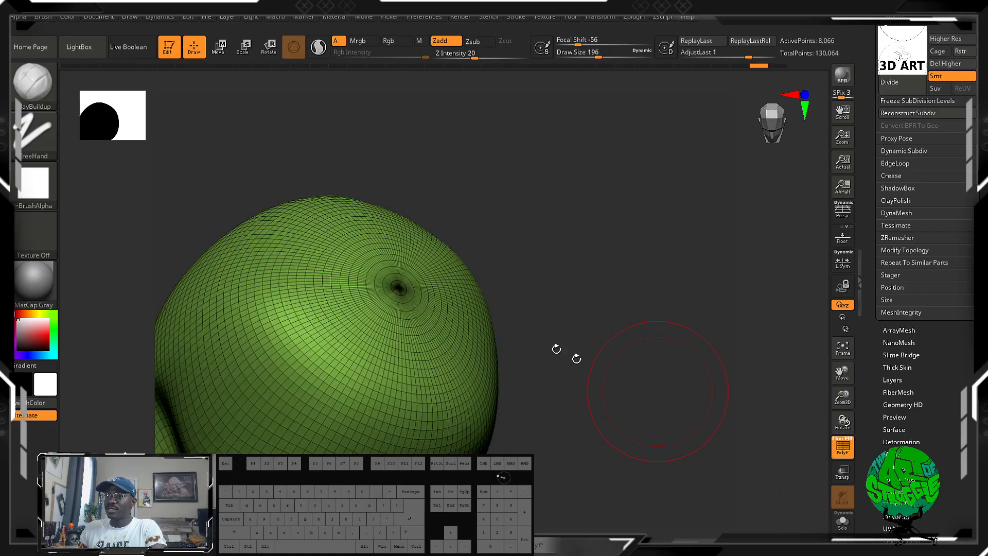
{"action": "left_click_drag", "start_coordinate": [576, 359], "coordinate": [542, 364]}
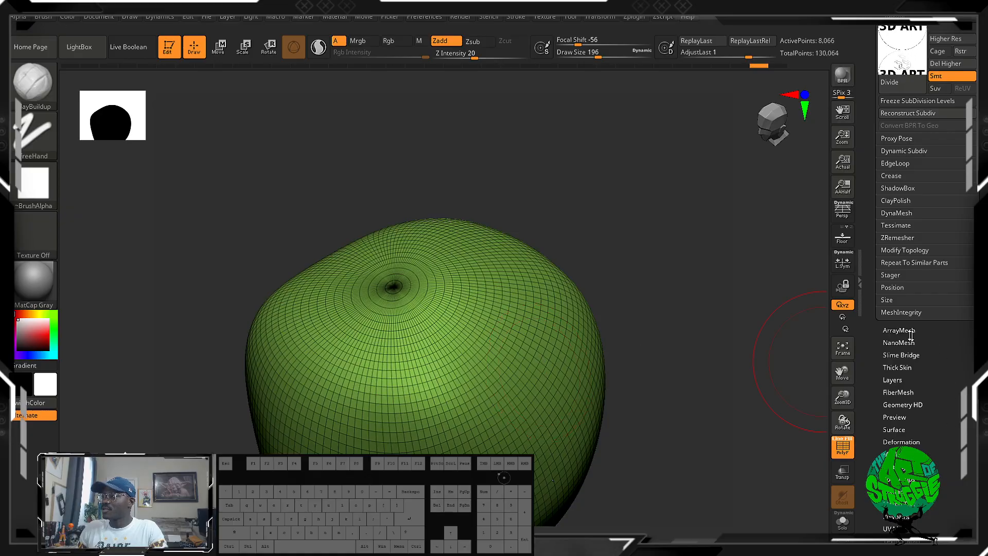
Remesh the head with ZRemesher using the Same option to keep the polygon count.
{"action": "left_click_drag", "start_coordinate": [947, 346], "coordinate": [947, 417]}
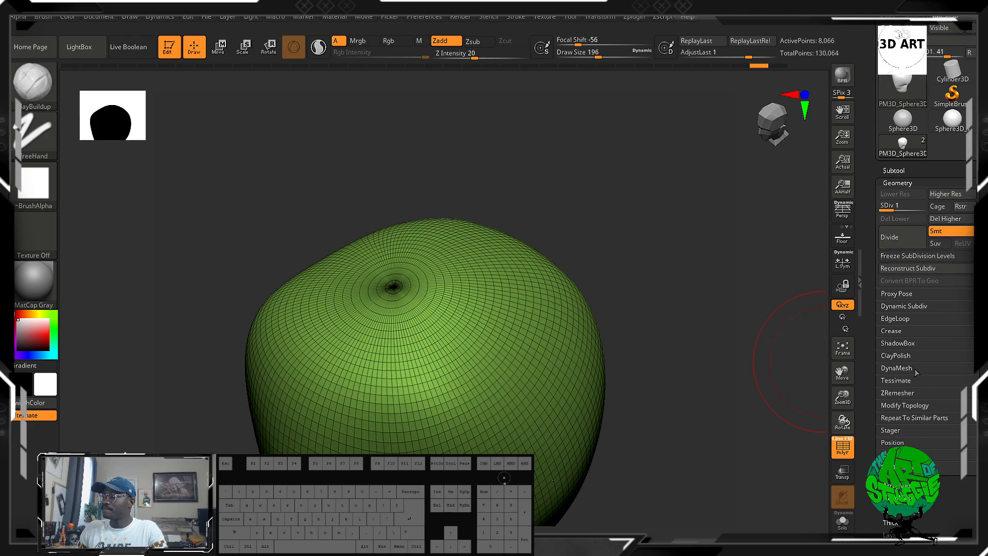
{"action": "left_click", "coordinate": [896, 368]}
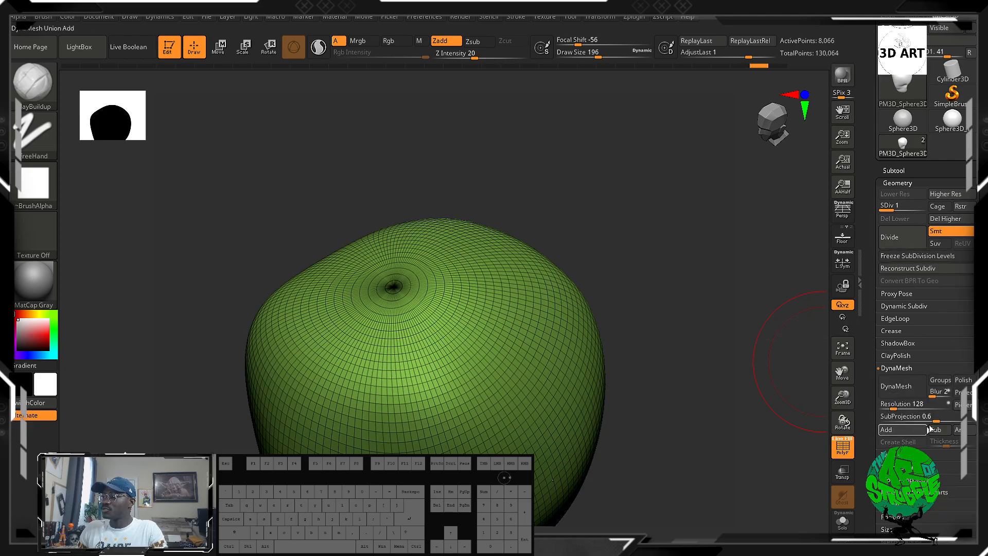
{"action": "left_click", "coordinate": [896, 368]}
{"action": "left_click", "coordinate": [897, 393]}
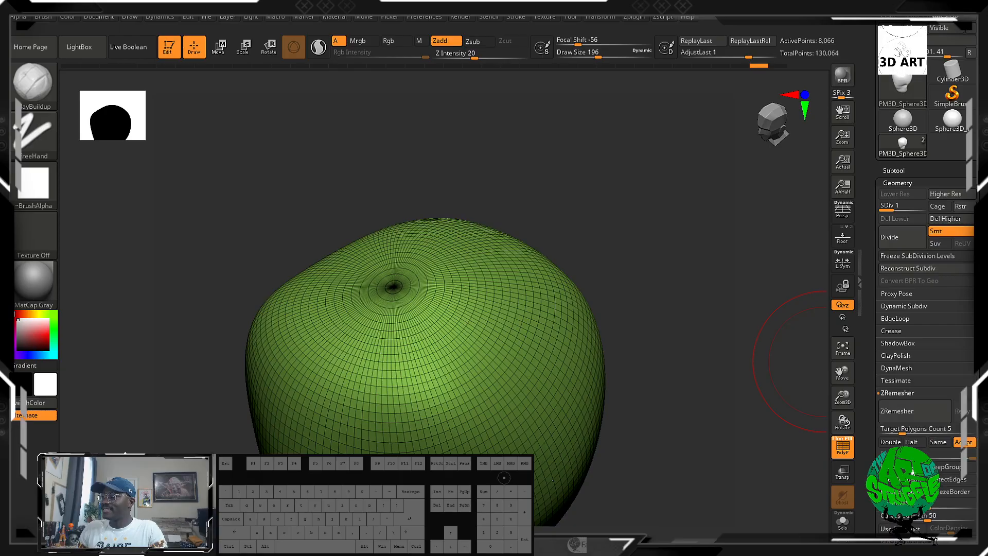
{"action": "scroll", "coordinate": [926, 287], "scroll_direction": "down", "scroll_amount": 3}
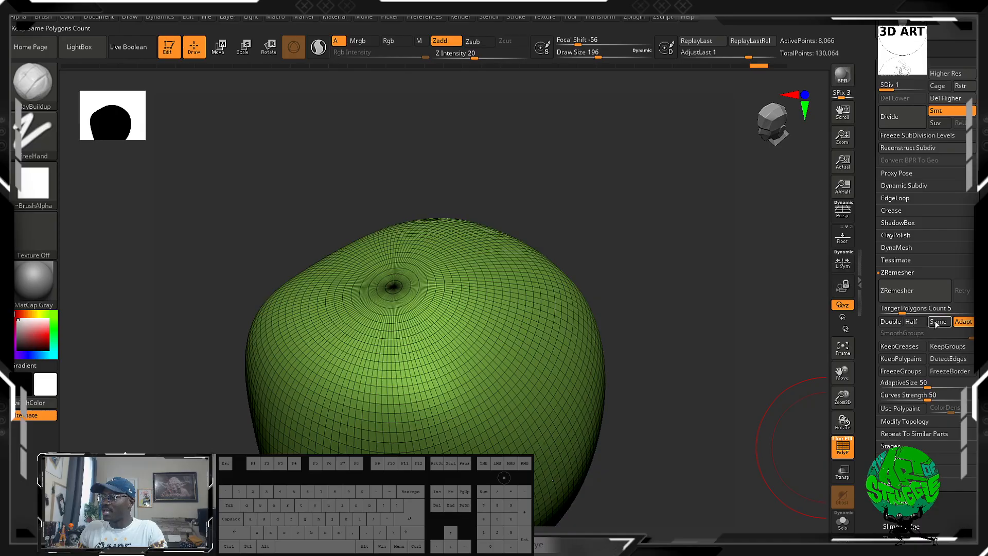
{"action": "left_click", "coordinate": [938, 322]}
{"action": "left_click", "coordinate": [911, 291]}
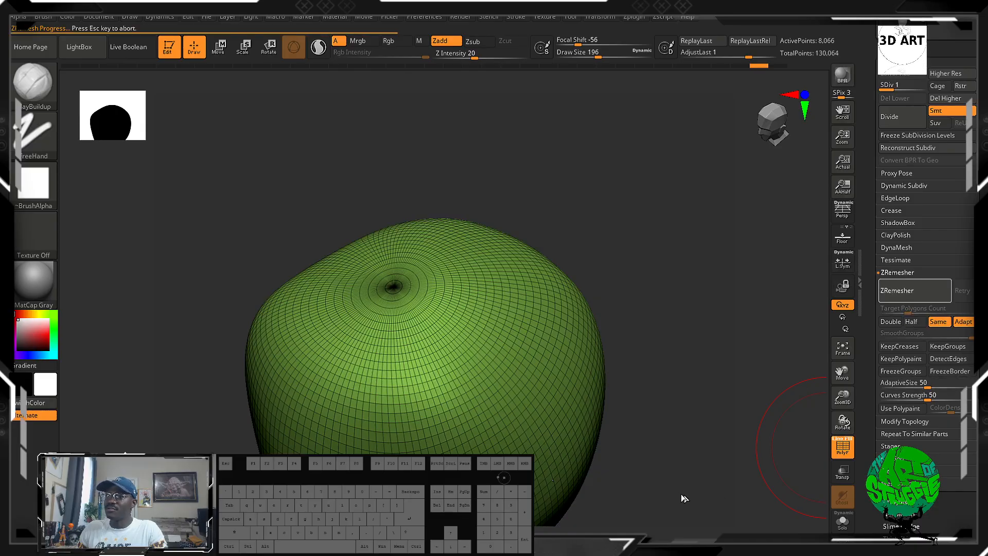
Inspect the new polygon flow, try a ClayBuildup stroke across the remeshed crown, and undo it.
{"action": "left_click_drag", "start_coordinate": [637, 401], "coordinate": [668, 299]}
{"action": "left_click_drag", "start_coordinate": [643, 352], "coordinate": [692, 285]}
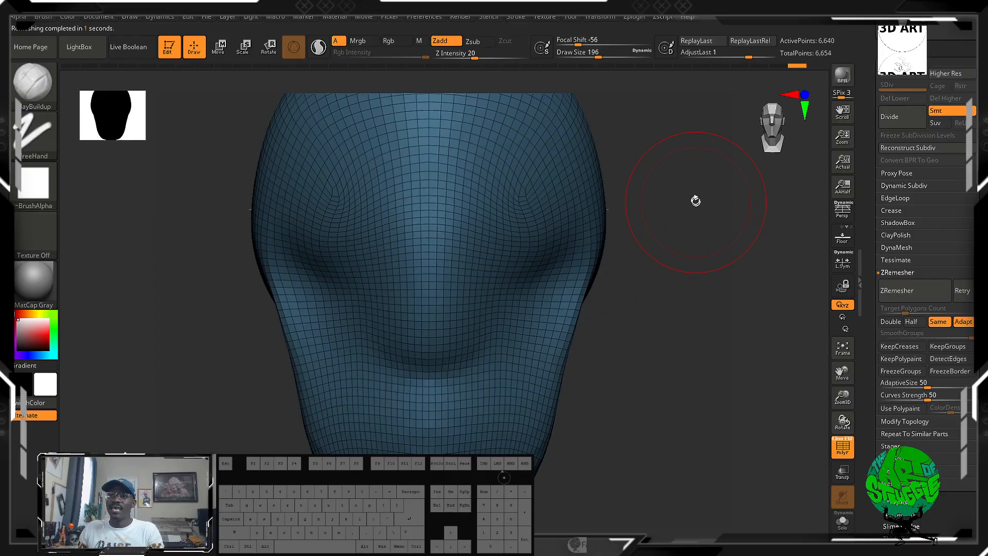
{"action": "left_click_drag", "start_coordinate": [688, 187], "coordinate": [664, 322]}
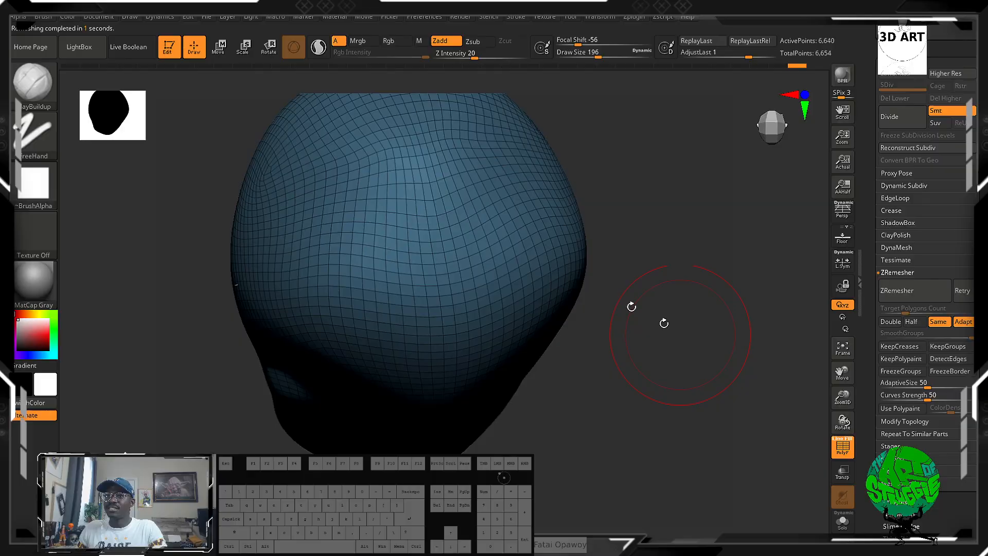
{"action": "mouse_move", "coordinate": [459, 159]}
{"action": "left_mouse_down"}
{"action": "mouse_move", "coordinate": [401, 170]}
{"action": "mouse_move", "coordinate": [504, 165]}
{"action": "mouse_move", "coordinate": [361, 222]}
{"action": "mouse_move", "coordinate": [473, 251]}
{"action": "mouse_move", "coordinate": [438, 170]}
{"action": "left_mouse_up"}
{"action": "mouse_move", "coordinate": [437, 115]}
{"action": "left_mouse_down"}
{"action": "mouse_move", "coordinate": [455, 114]}
{"action": "mouse_move", "coordinate": [520, 160]}
{"action": "mouse_move", "coordinate": [540, 159]}
{"action": "mouse_move", "coordinate": [479, 268]}
{"action": "left_mouse_up"}
{"action": "key", "text": "ctrl+z"}
{"action": "key", "text": "ctrl+z"}
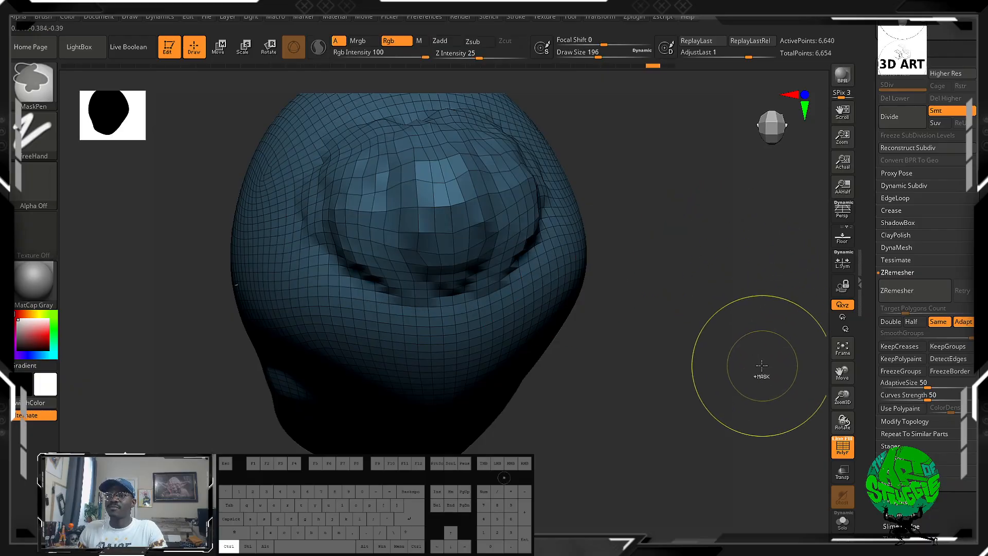
Examine the remeshed head and rewind its undo history all the way back to the original sphere.
{"action": "left_click_drag", "start_coordinate": [746, 372], "coordinate": [680, 252]}
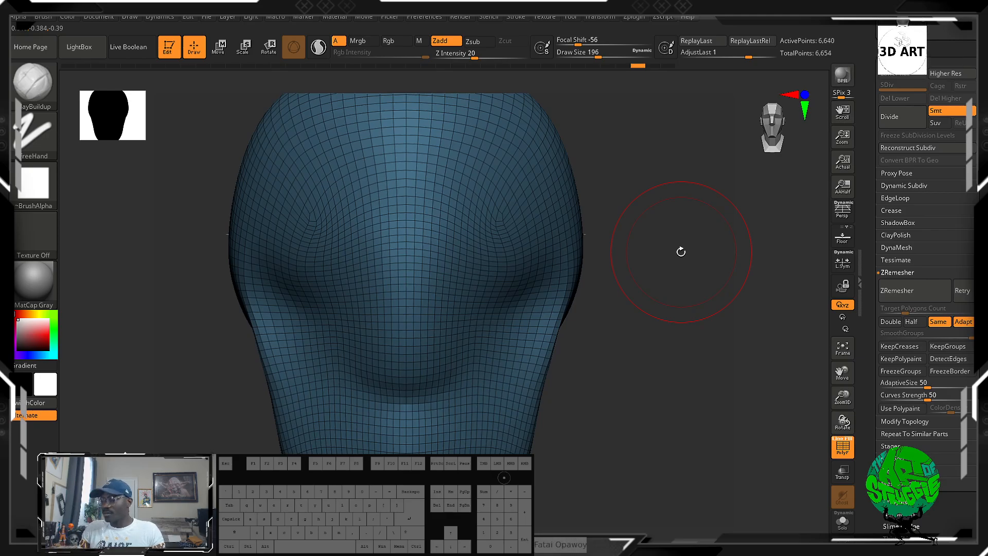
{"action": "mouse_move", "coordinate": [690, 288]}
{"action": "left_mouse_down"}
{"action": "mouse_move", "coordinate": [747, 320]}
{"action": "mouse_move", "coordinate": [661, 282]}
{"action": "mouse_move", "coordinate": [617, 282]}
{"action": "mouse_move", "coordinate": [821, 281]}
{"action": "left_mouse_up"}
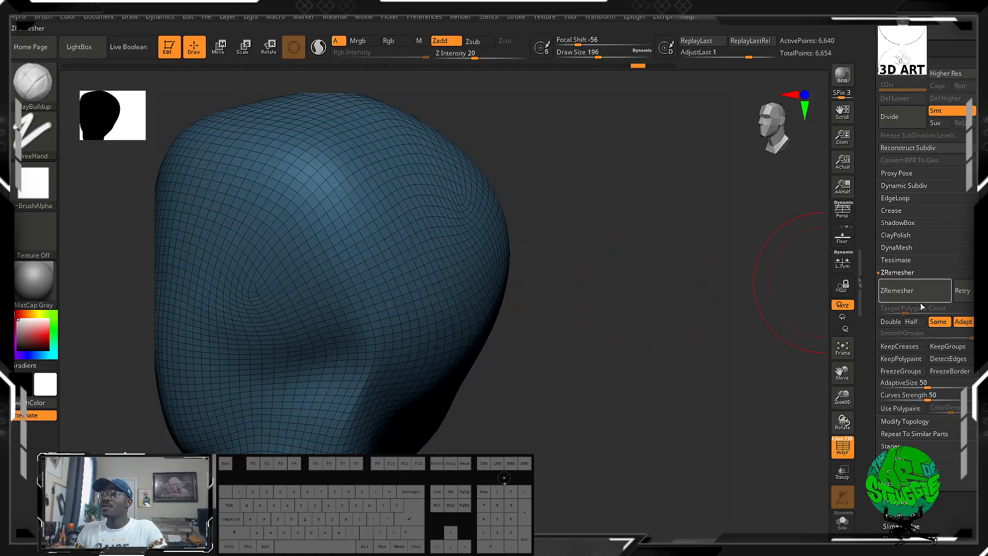
{"action": "mouse_move", "coordinate": [544, 325]}
{"action": "left_mouse_down"}
{"action": "mouse_move", "coordinate": [677, 229]}
{"action": "mouse_move", "coordinate": [674, 279]}
{"action": "mouse_move", "coordinate": [617, 309]}
{"action": "mouse_move", "coordinate": [525, 214]}
{"action": "mouse_move", "coordinate": [455, 225]}
{"action": "mouse_move", "coordinate": [575, 218]}
{"action": "mouse_move", "coordinate": [626, 245]}
{"action": "mouse_move", "coordinate": [666, 244]}
{"action": "left_mouse_up"}
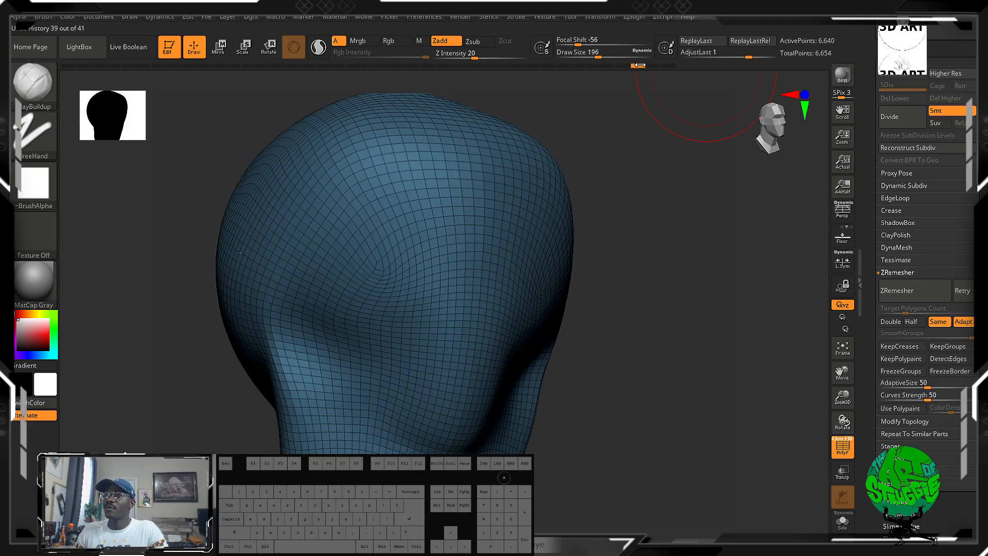
{"action": "left_click_drag", "start_coordinate": [638, 66], "coordinate": [108, 66]}
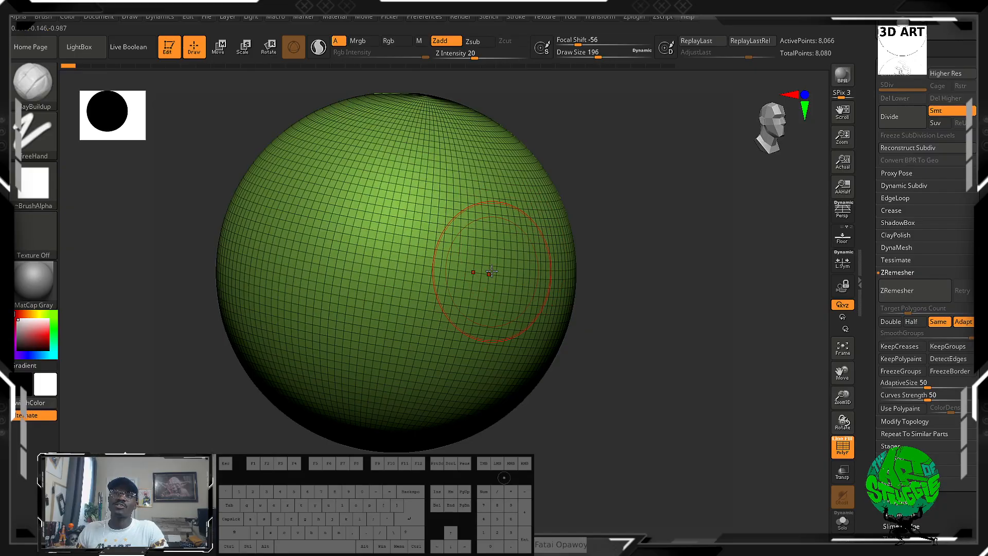
Sculpt a ClayBuildup stroke on the rewound sphere, accepting the removal of the newer undo history entries, and undo the stroke.
{"action": "mouse_move", "coordinate": [500, 261]}
{"action": "left_mouse_down"}
{"action": "mouse_move", "coordinate": [465, 278]}
{"action": "mouse_move", "coordinate": [535, 211]}
{"action": "left_mouse_up"}
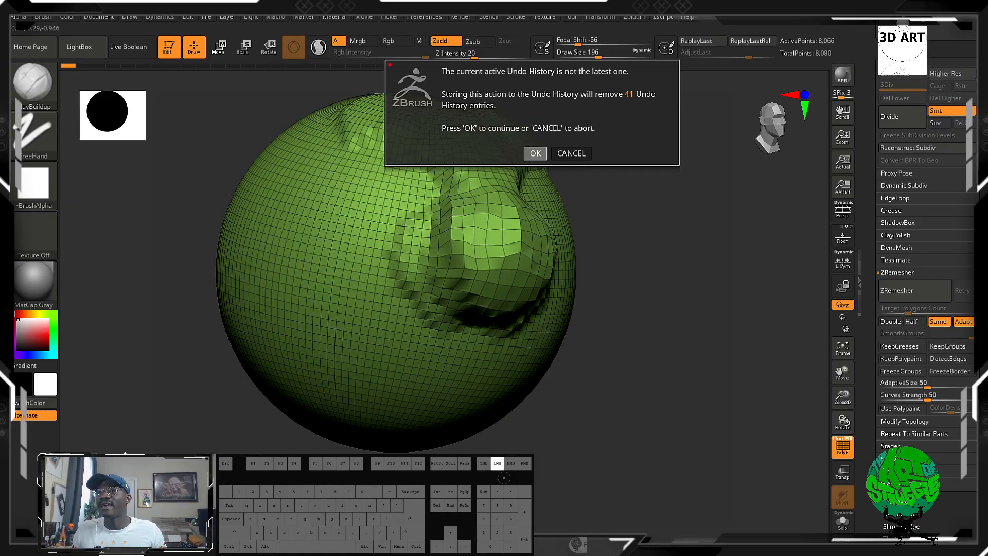
{"action": "left_click", "coordinate": [535, 153]}
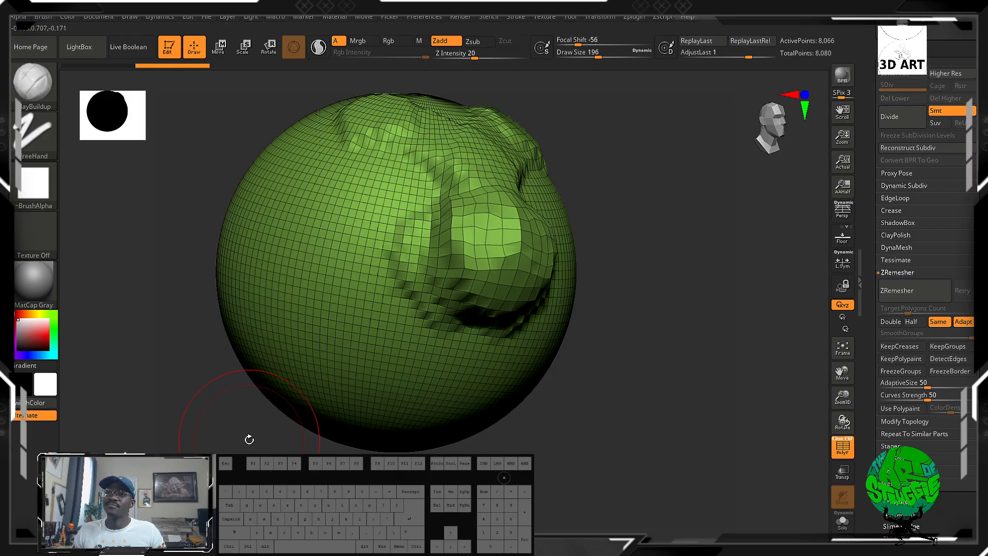
{"action": "key", "text": "ctrl+z"}
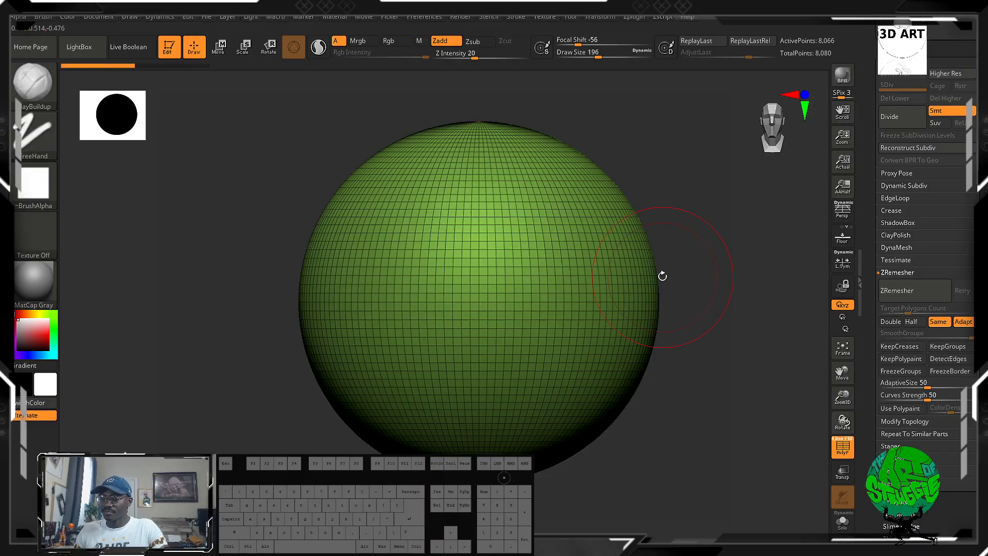
Open the Transform symmetry settings and toggle Activate Symmetry off and back on several times.
{"action": "left_click_drag", "start_coordinate": [715, 195], "coordinate": [621, 220], "text": "alt"}
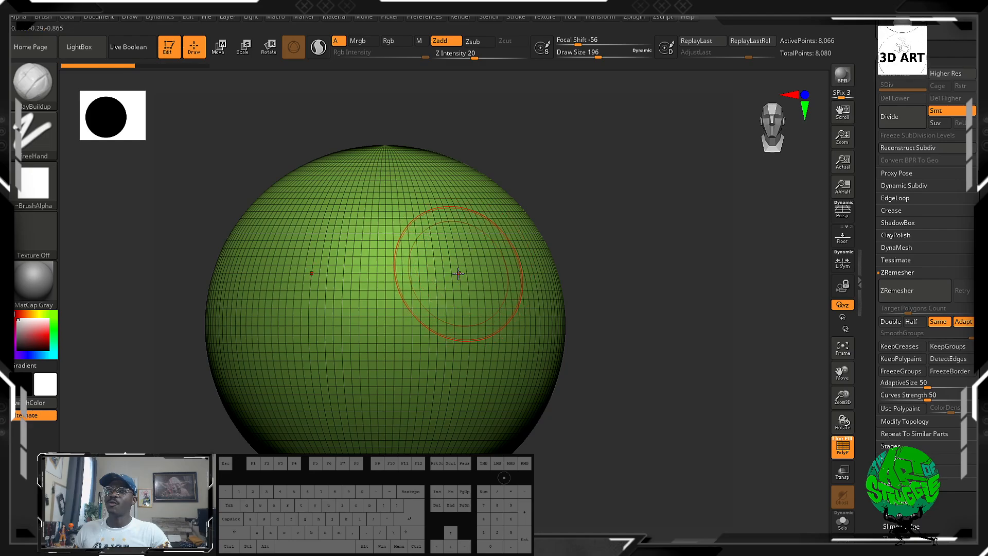
{"action": "left_click", "coordinate": [526, 21]}
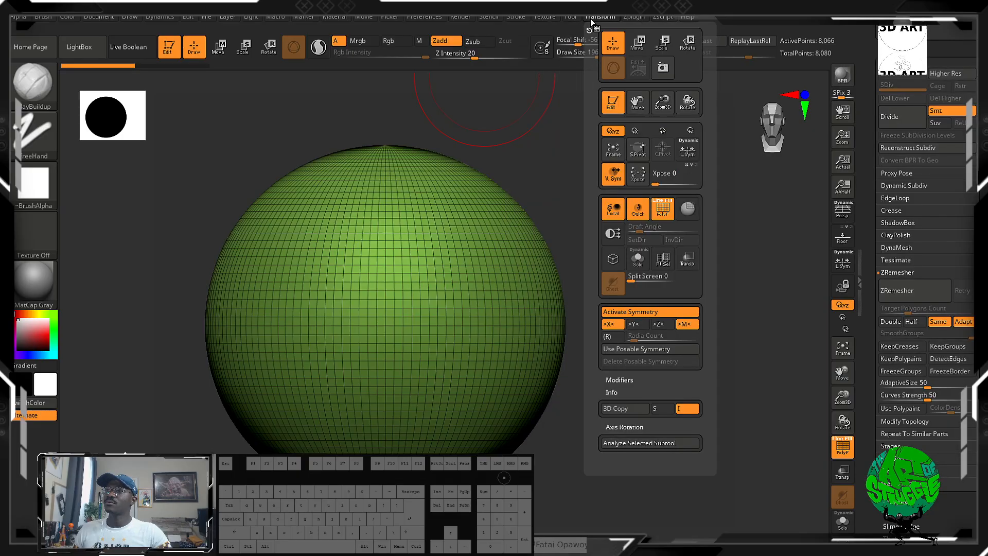
{"action": "mouse_move", "coordinate": [571, 20]}
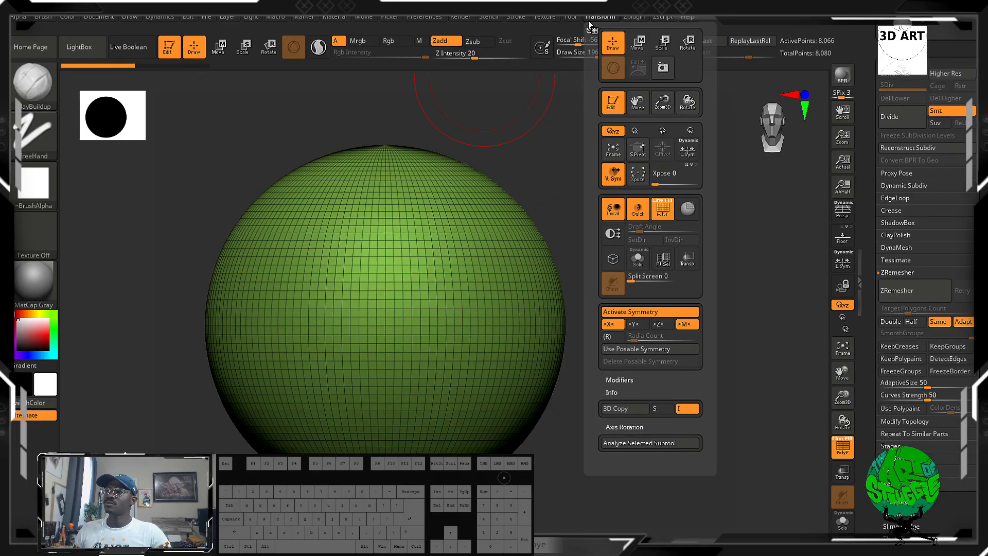
{"action": "left_click", "coordinate": [600, 18]}
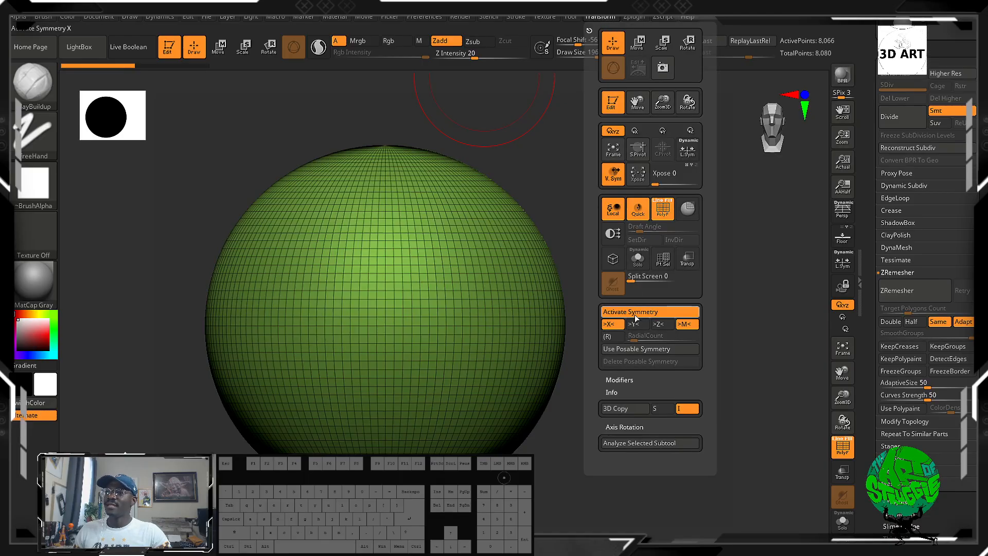
{"action": "key", "text": "x"}
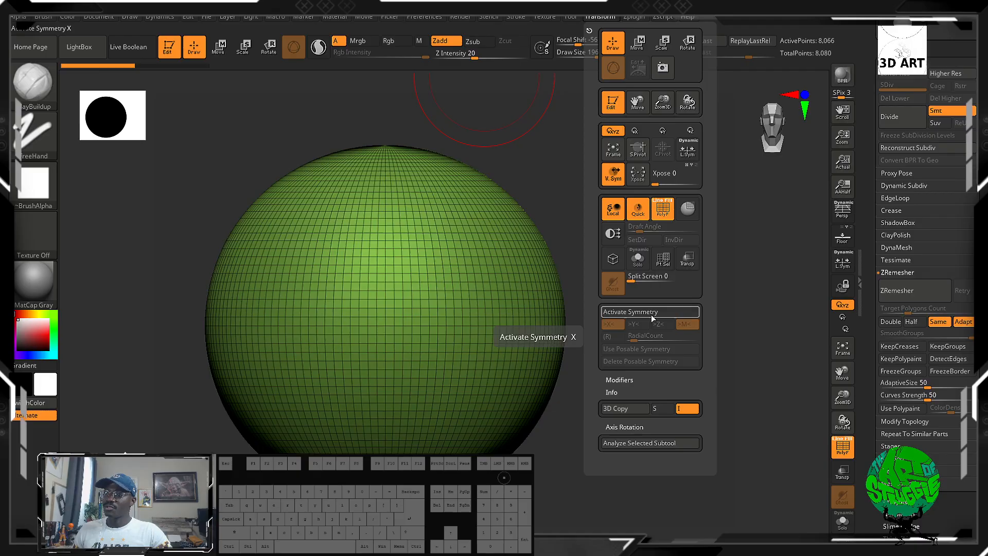
{"action": "key", "text": "x"}
{"action": "key", "text": "x"}
{"action": "key", "text": "x"}
{"action": "key", "text": "x"}
{"action": "key", "text": "x"}
{"action": "key", "text": "x"}
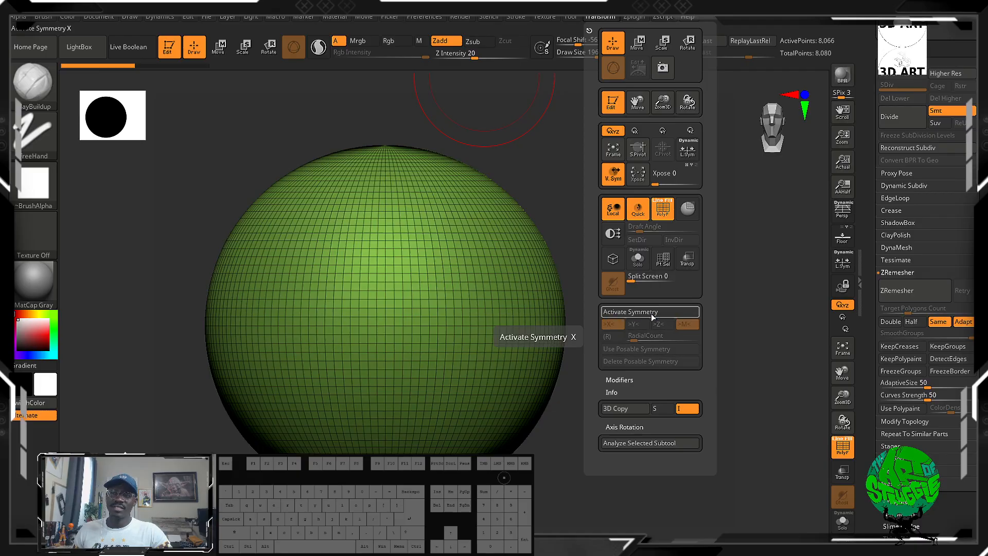
{"action": "key", "text": "x"}
{"action": "key", "text": "x"}
{"action": "key", "text": "x"}
{"action": "key", "text": "x"}
{"action": "key", "text": "x"}
{"action": "key", "text": "x"}
{"action": "key", "text": "x"}
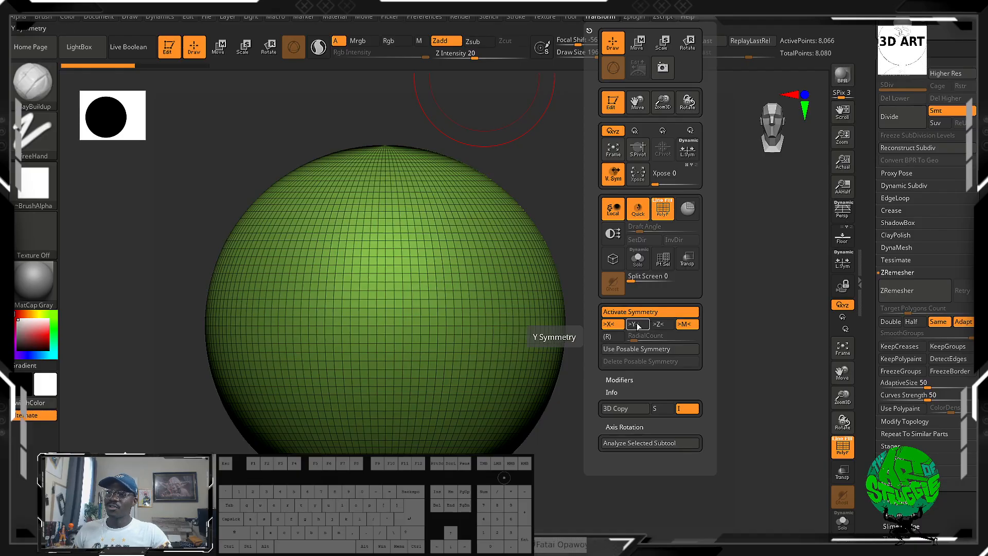
Enable Y and Z symmetry in addition to X, so the brush mirrors across all three axes.
{"action": "left_click", "coordinate": [637, 324]}
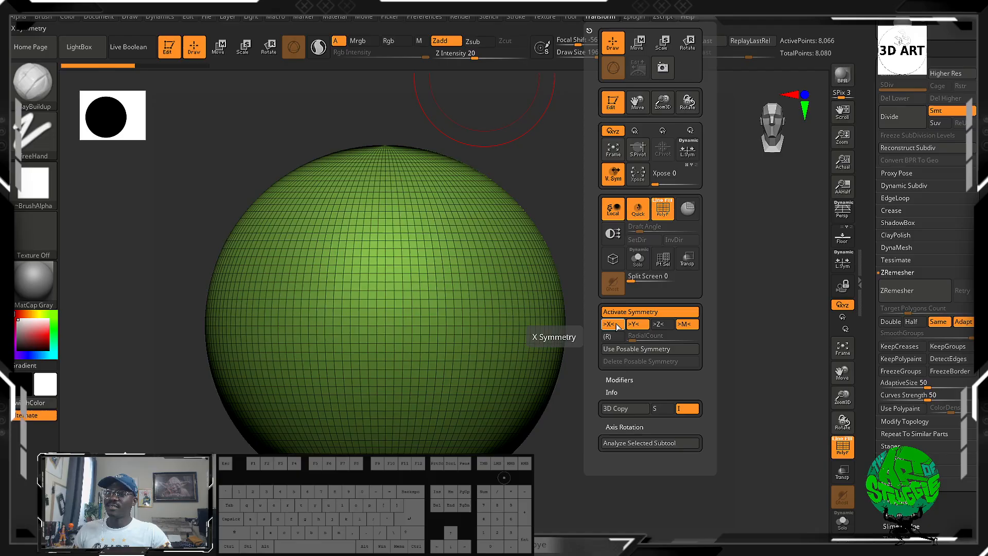
{"action": "left_click", "coordinate": [617, 326]}
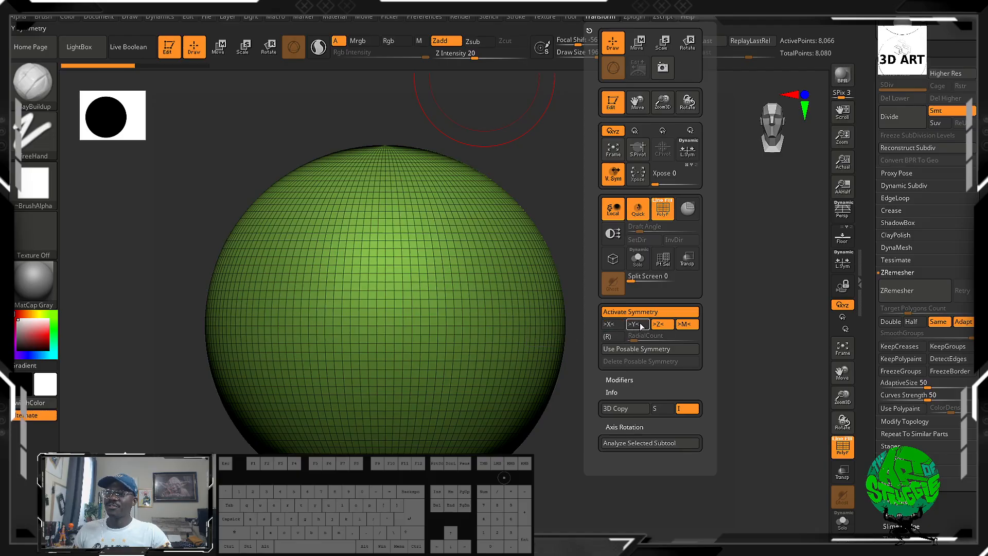
{"action": "left_click", "coordinate": [612, 326]}
Try a ClayBuildup stroke on the sphere with three-axis symmetry and undo it.
{"action": "mouse_move", "coordinate": [488, 258]}
{"action": "left_mouse_down"}
{"action": "mouse_move", "coordinate": [479, 232]}
{"action": "mouse_move", "coordinate": [504, 235]}
{"action": "left_mouse_up"}
{"action": "mouse_move", "coordinate": [680, 253]}
{"action": "left_mouse_down"}
{"action": "mouse_move", "coordinate": [622, 280]}
{"action": "mouse_move", "coordinate": [511, 300]}
{"action": "mouse_move", "coordinate": [654, 307]}
{"action": "left_mouse_up"}
{"action": "key", "text": "ctrl+z"}
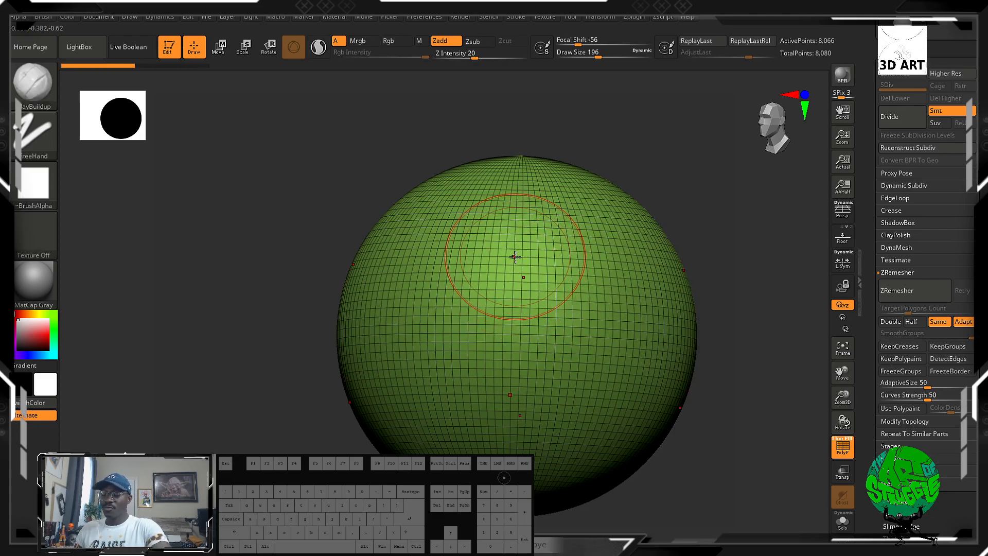
Reduce the brush draw size to 68 and remesh the sphere with ZRemesher using the Same option.
{"action": "key", "text": "bracketleft"}
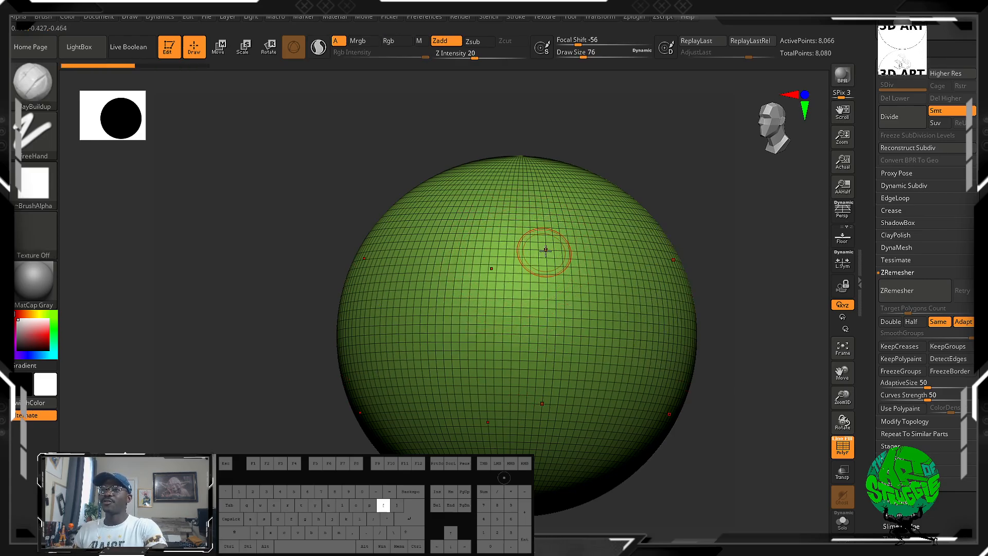
{"action": "left_click", "coordinate": [919, 297]}
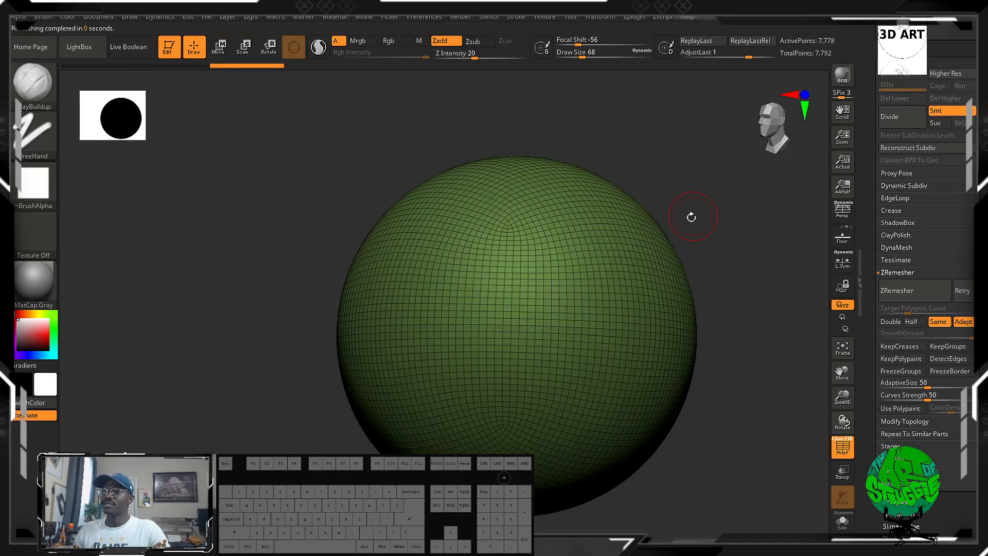
Sculpt raised ClayBuildup bands around the middle of the sphere and vertical ridges crossing them over the top.
{"action": "mouse_move", "coordinate": [604, 257]}
{"action": "left_mouse_down"}
{"action": "mouse_move", "coordinate": [324, 263]}
{"action": "mouse_move", "coordinate": [475, 266]}
{"action": "mouse_move", "coordinate": [663, 252]}
{"action": "left_mouse_up"}
{"action": "mouse_move", "coordinate": [634, 322]}
{"action": "left_mouse_down", "text": "alt"}
{"action": "mouse_move", "coordinate": [366, 323]}
{"action": "mouse_move", "coordinate": [646, 327]}
{"action": "mouse_move", "coordinate": [582, 319]}
{"action": "mouse_move", "coordinate": [635, 289]}
{"action": "left_mouse_up", "text": "alt"}
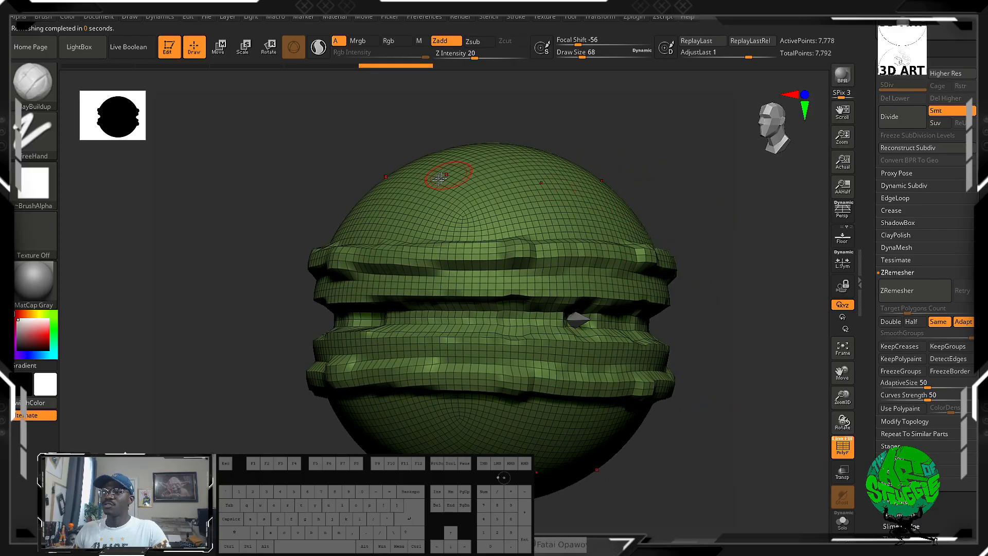
{"action": "mouse_move", "coordinate": [463, 159]}
{"action": "left_mouse_down"}
{"action": "mouse_move", "coordinate": [435, 291]}
{"action": "mouse_move", "coordinate": [478, 137]}
{"action": "left_mouse_up"}
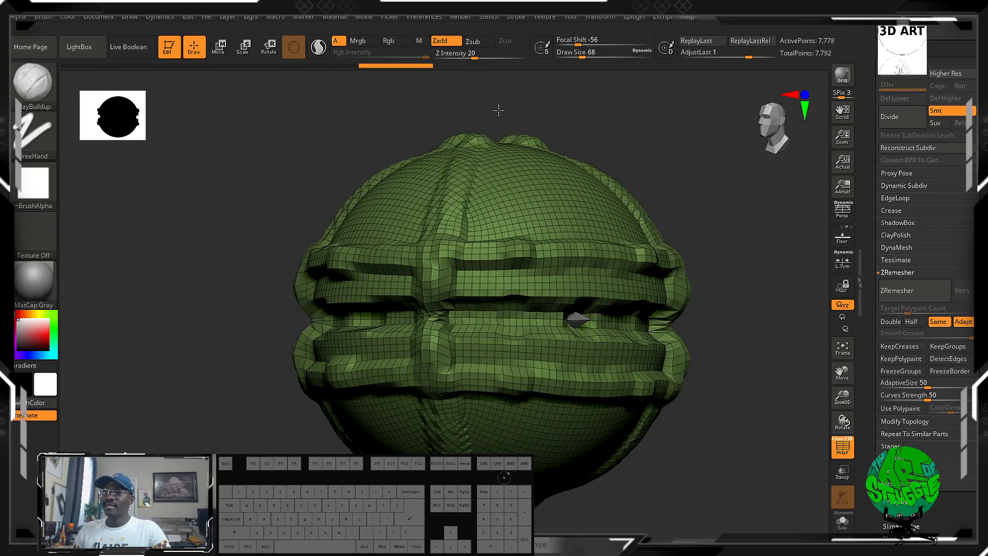
{"action": "mouse_move", "coordinate": [746, 108]}
{"action": "left_mouse_down"}
{"action": "mouse_move", "coordinate": [680, 146]}
{"action": "mouse_move", "coordinate": [705, 92]}
{"action": "left_mouse_up"}
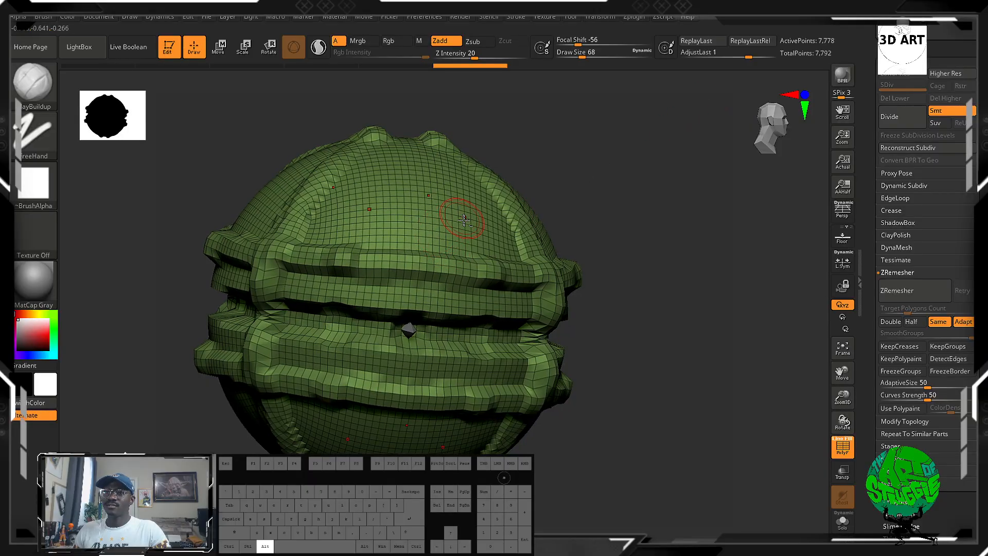
Carve mirrored pits between the ridges with inverted ClayBuildup and add small raised knobs near the top.
{"action": "left_click_drag", "start_coordinate": [463, 219], "coordinate": [474, 227], "text": "alt"}
{"action": "mouse_move", "coordinate": [654, 226]}
{"action": "left_mouse_down"}
{"action": "mouse_move", "coordinate": [571, 235]}
{"action": "mouse_move", "coordinate": [602, 215]}
{"action": "left_mouse_up"}
{"action": "left_click_drag", "start_coordinate": [397, 341], "coordinate": [492, 355]}
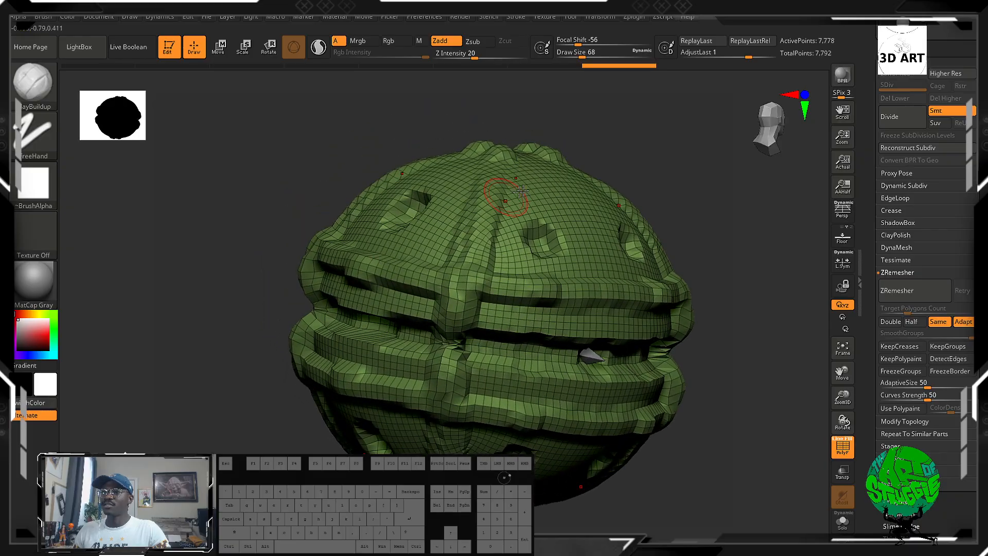
{"action": "left_click_drag", "start_coordinate": [571, 196], "coordinate": [574, 184]}
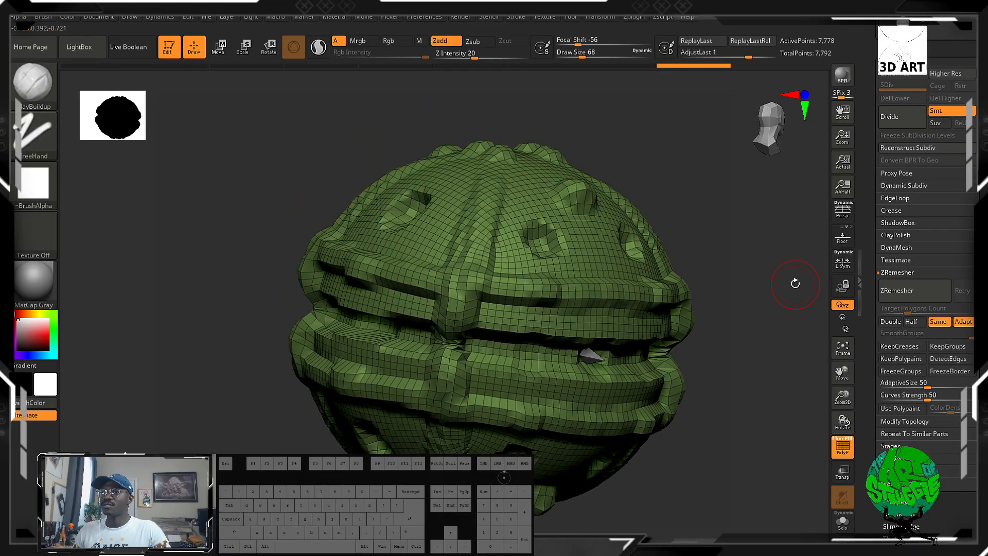
Remesh the ridged sculpt with ZRemesher using the Same option and turn it to show the new topology.
{"action": "mouse_move", "coordinate": [795, 284]}
{"action": "left_mouse_down"}
{"action": "mouse_move", "coordinate": [753, 285]}
{"action": "mouse_move", "coordinate": [643, 175]}
{"action": "left_mouse_up"}
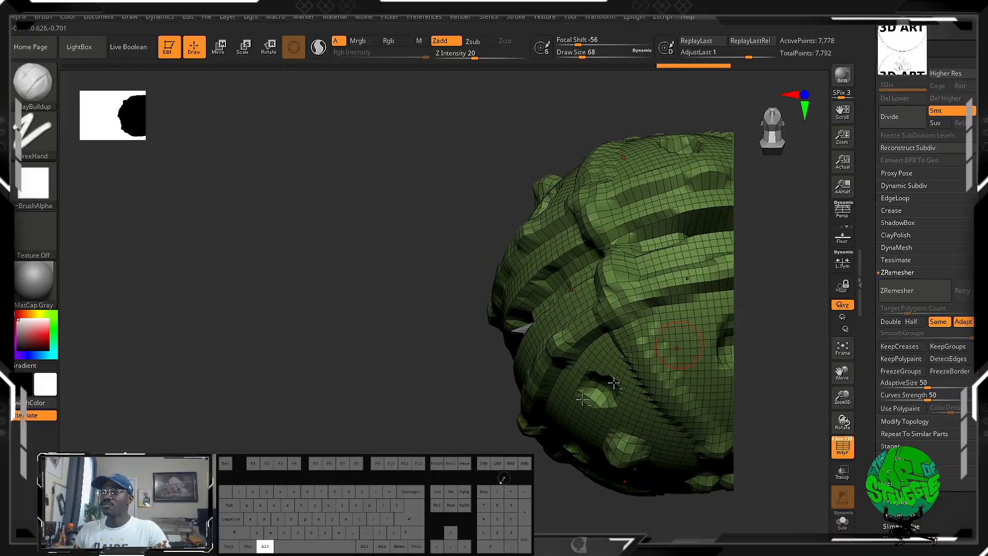
{"action": "mouse_move", "coordinate": [288, 437]}
{"action": "left_mouse_down", "text": "alt"}
{"action": "mouse_move", "coordinate": [216, 357]}
{"action": "mouse_move", "coordinate": [578, 328]}
{"action": "left_mouse_up", "text": "alt"}
{"action": "left_click", "coordinate": [898, 290]}
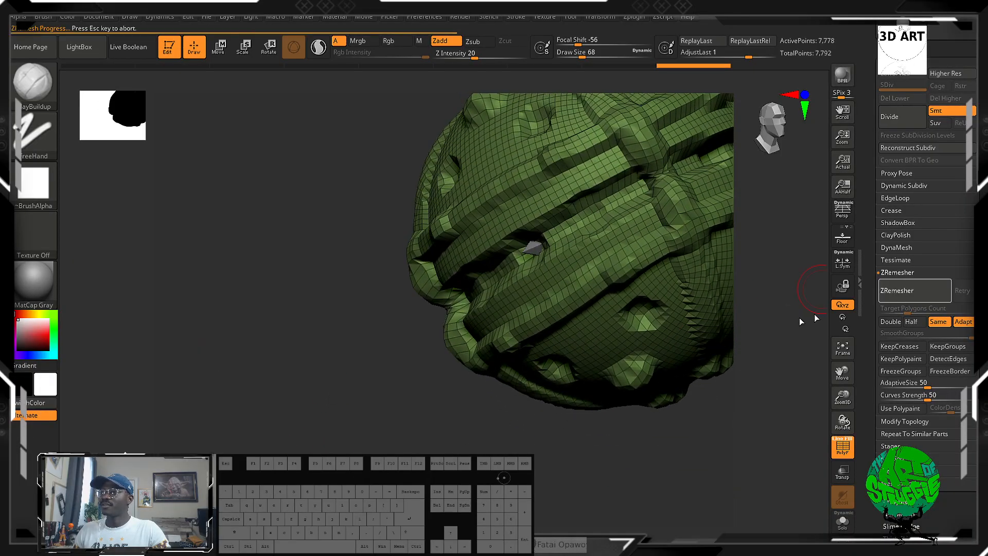
{"action": "left_click_drag", "start_coordinate": [287, 414], "coordinate": [388, 388]}
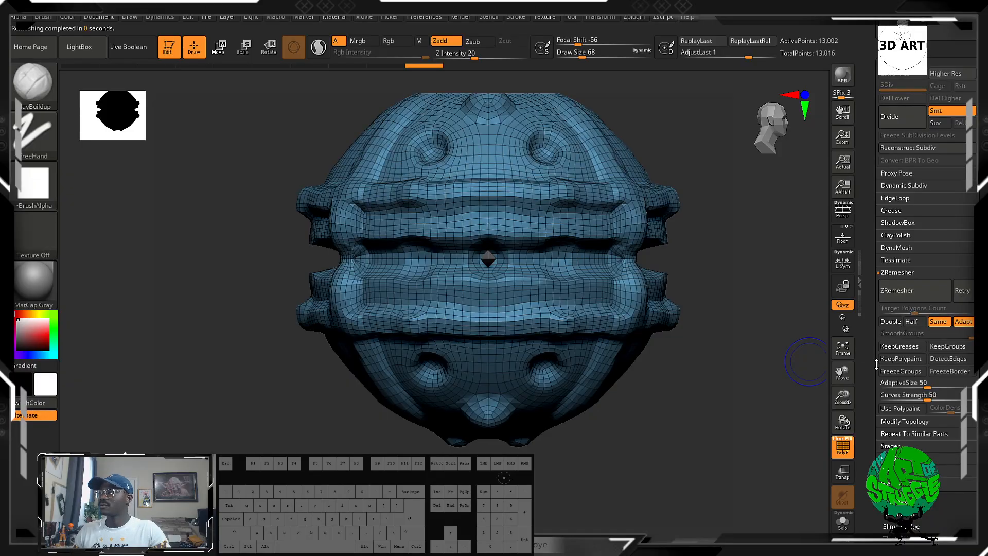
Browse the tool's remaining settings, opening the Surface and Deformation sections.
{"action": "scroll", "coordinate": [904, 395], "scroll_direction": "down", "scroll_amount": 5}
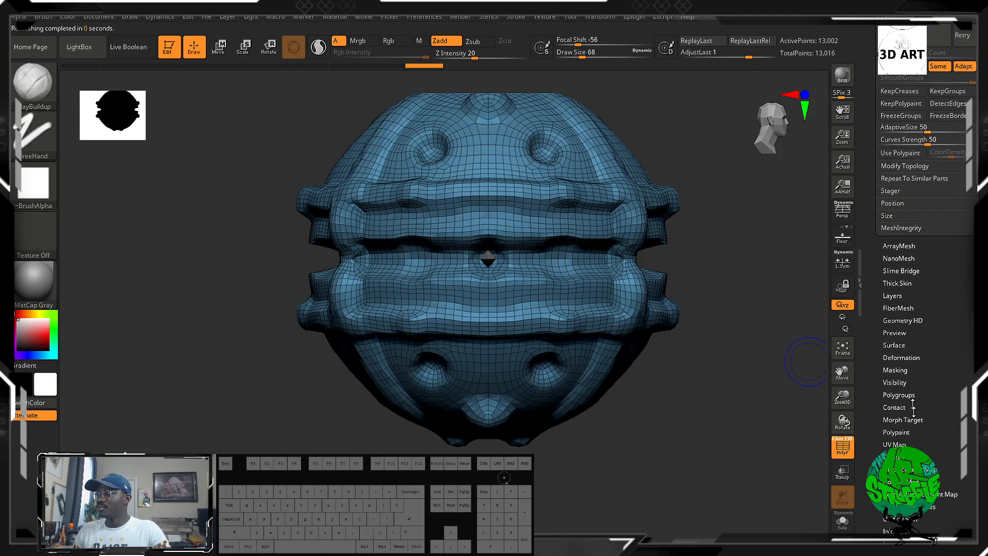
{"action": "scroll", "coordinate": [920, 381], "scroll_direction": "down", "scroll_amount": 3}
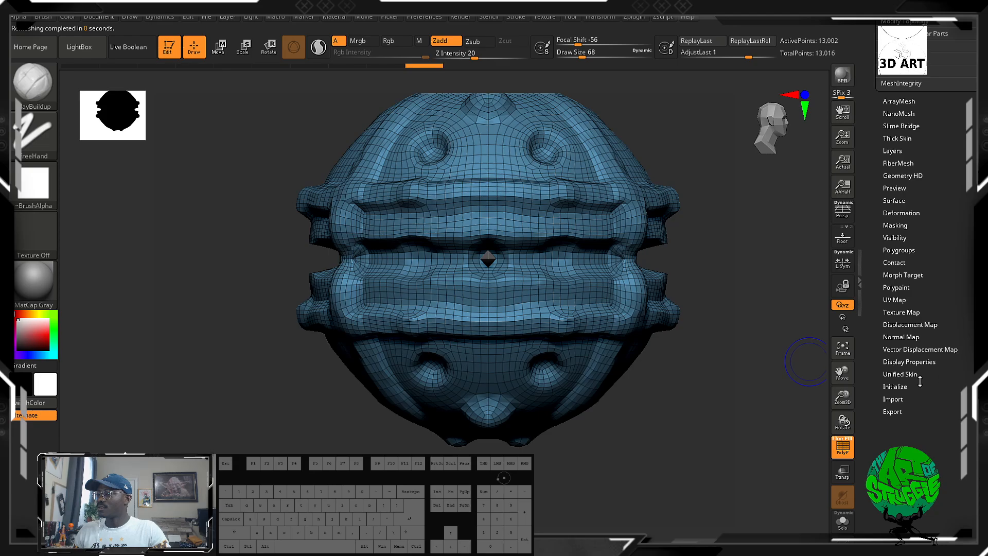
{"action": "left_click_drag", "start_coordinate": [943, 299], "coordinate": [943, 320]}
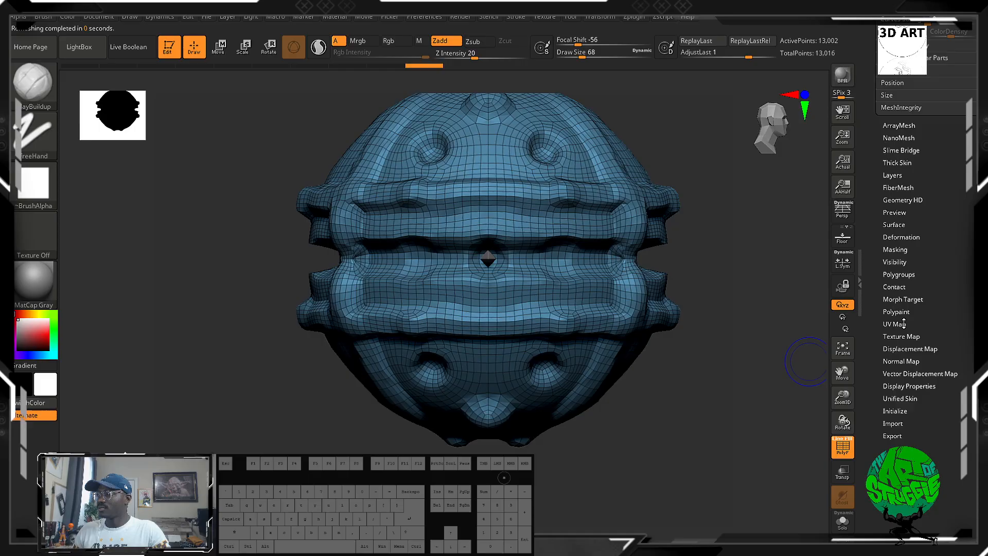
{"action": "left_click", "coordinate": [892, 224]}
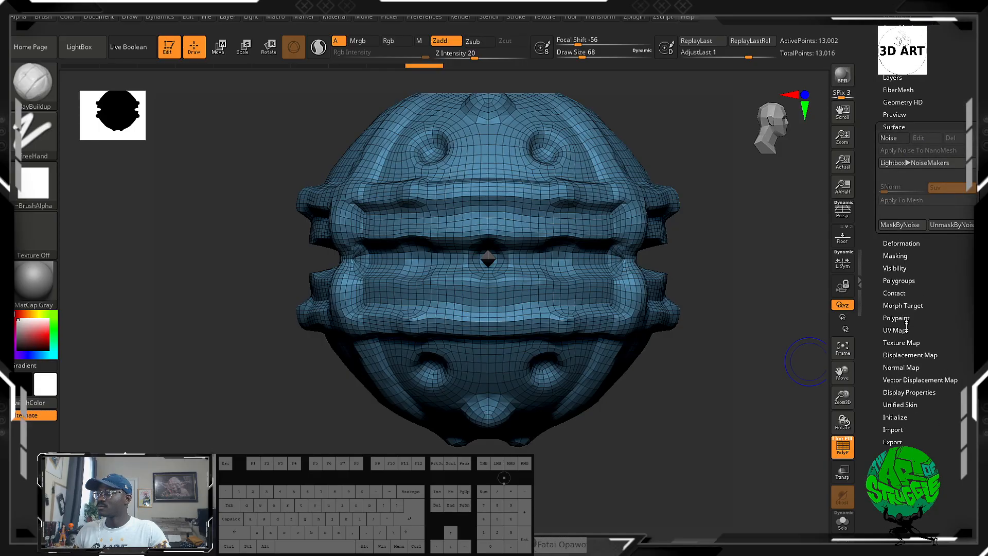
{"action": "left_click", "coordinate": [901, 244]}
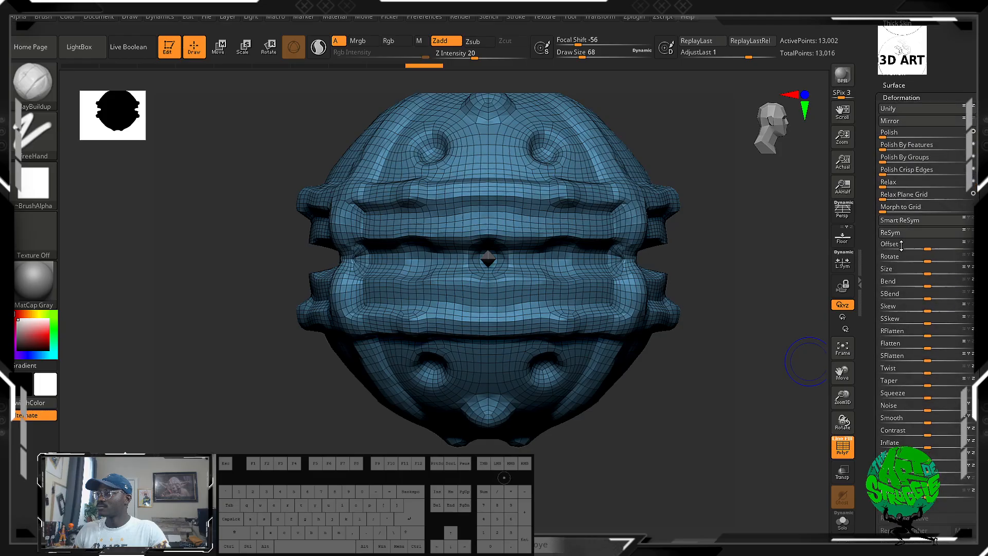
{"action": "left_click_drag", "start_coordinate": [944, 127], "coordinate": [944, 128]}
Soften the raised bands and ridges of the remeshed form with smoothing strokes from several sides.
{"action": "left_click_drag", "start_coordinate": [687, 222], "coordinate": [733, 373]}
{"action": "mouse_move", "coordinate": [535, 167]}
{"action": "left_mouse_down"}
{"action": "mouse_move", "coordinate": [538, 185]}
{"action": "mouse_move", "coordinate": [555, 175]}
{"action": "mouse_move", "coordinate": [564, 203]}
{"action": "left_mouse_up"}
{"action": "mouse_move", "coordinate": [577, 334]}
{"action": "left_mouse_down"}
{"action": "mouse_move", "coordinate": [555, 338]}
{"action": "mouse_move", "coordinate": [645, 324]}
{"action": "left_mouse_up"}
{"action": "mouse_move", "coordinate": [728, 301]}
{"action": "left_mouse_down"}
{"action": "mouse_move", "coordinate": [764, 288]}
{"action": "mouse_move", "coordinate": [789, 212]}
{"action": "left_mouse_up"}
{"action": "left_click_drag", "start_coordinate": [660, 243], "coordinate": [651, 101], "text": "alt"}
{"action": "left_click_drag", "start_coordinate": [588, 322], "coordinate": [448, 311]}
Turn off the PolyFrame display and smooth the bands and upper surface further with the Smooth brush.
{"action": "left_click", "coordinate": [839, 446]}
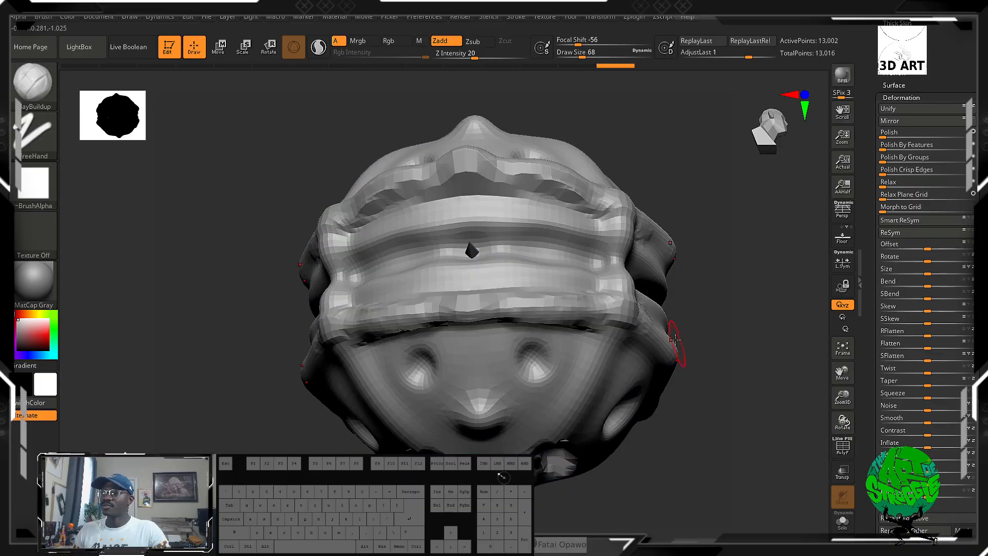
{"action": "left_click_drag", "start_coordinate": [680, 337], "coordinate": [696, 383]}
{"action": "mouse_move", "coordinate": [569, 311]}
{"action": "left_mouse_down", "text": "shift"}
{"action": "mouse_move", "coordinate": [531, 312]}
{"action": "mouse_move", "coordinate": [540, 300]}
{"action": "mouse_move", "coordinate": [340, 302]}
{"action": "mouse_move", "coordinate": [257, 205]}
{"action": "mouse_move", "coordinate": [470, 221]}
{"action": "mouse_move", "coordinate": [624, 205]}
{"action": "left_mouse_up", "text": "shift"}
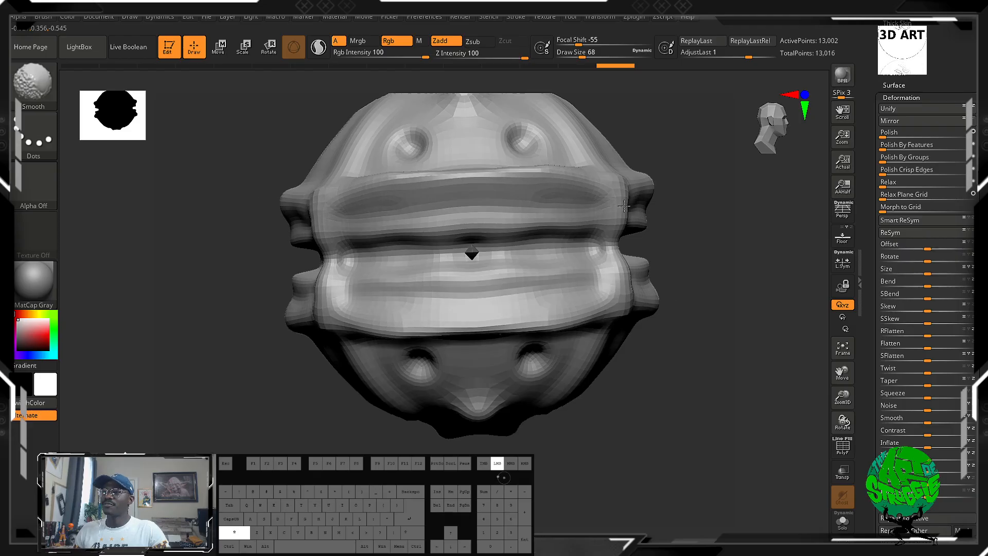
{"action": "left_click_drag", "start_coordinate": [563, 132], "coordinate": [573, 122], "text": "shift"}
Add short ClayBuildup strokes between and inside the pits, building mirrored knobs and indentations on the upper and lower halves.
{"action": "left_click_drag", "start_coordinate": [720, 308], "coordinate": [691, 308]}
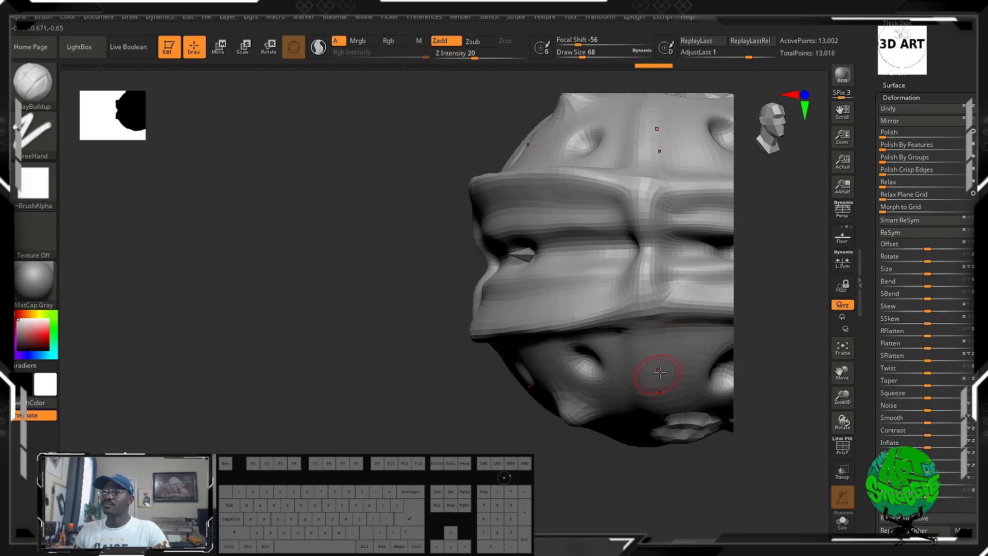
{"action": "left_click_drag", "start_coordinate": [675, 358], "coordinate": [674, 371], "text": "alt"}
{"action": "left_click_drag", "start_coordinate": [473, 381], "coordinate": [581, 370]}
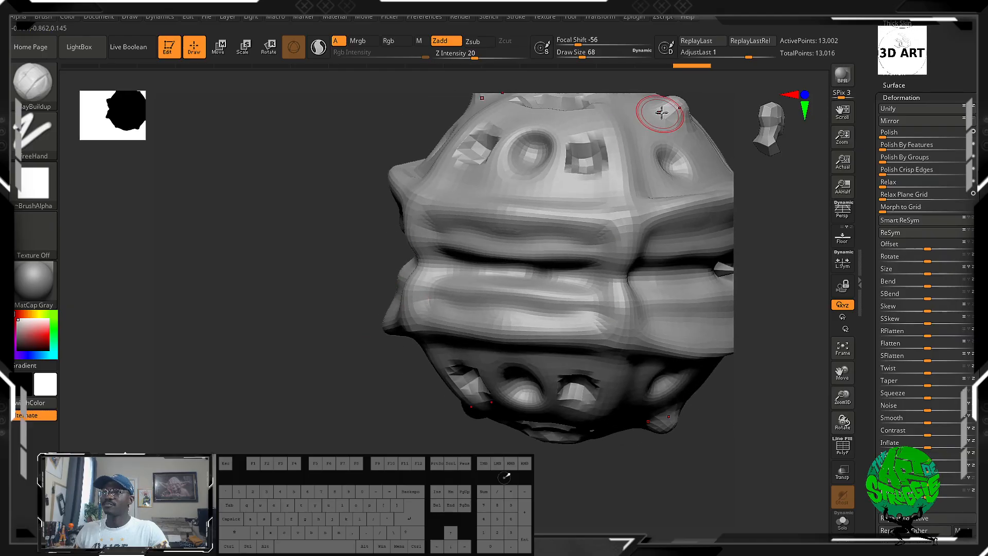
{"action": "mouse_move", "coordinate": [680, 150]}
{"action": "left_mouse_down"}
{"action": "mouse_move", "coordinate": [668, 162]}
{"action": "mouse_move", "coordinate": [674, 155]}
{"action": "left_mouse_up"}
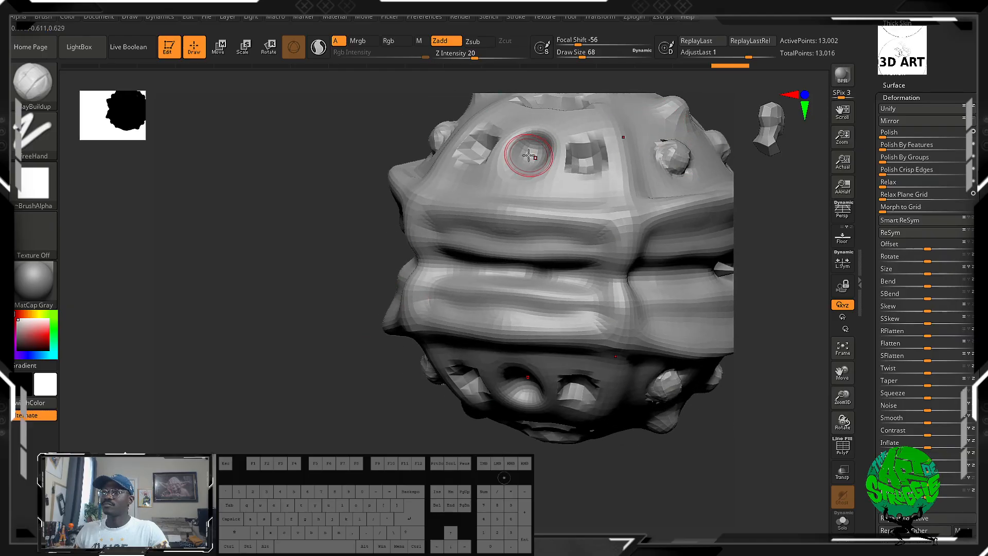
{"action": "left_click_drag", "start_coordinate": [522, 150], "coordinate": [527, 154]}
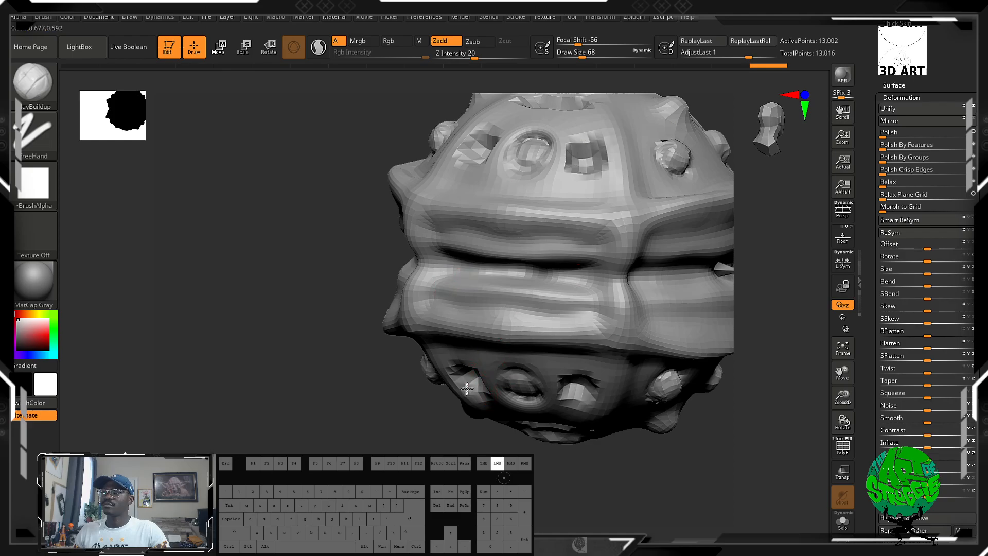
{"action": "left_click_drag", "start_coordinate": [466, 388], "coordinate": [480, 395]}
{"action": "mouse_move", "coordinate": [269, 304]}
{"action": "left_mouse_down"}
{"action": "mouse_move", "coordinate": [280, 300]}
{"action": "mouse_move", "coordinate": [208, 255]}
{"action": "left_mouse_up"}
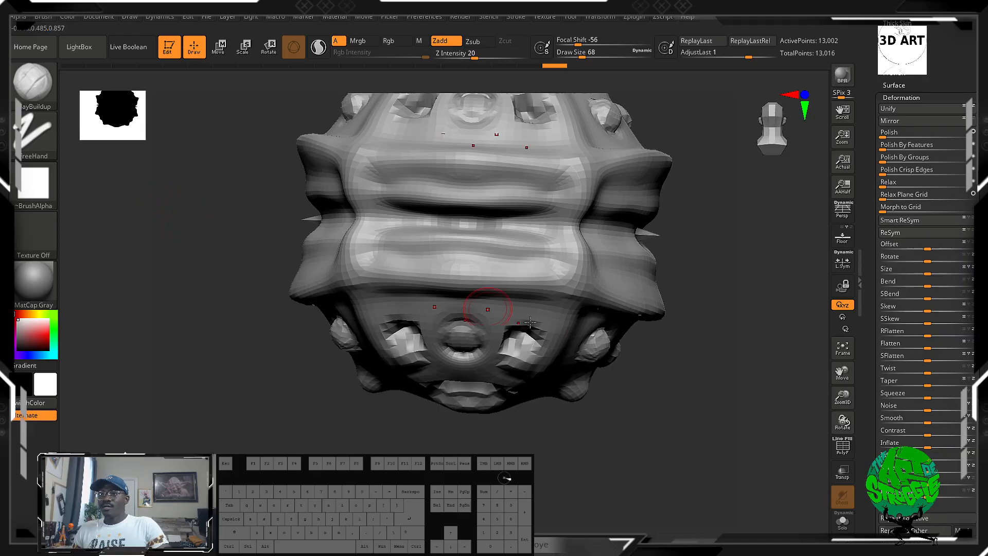
{"action": "mouse_move", "coordinate": [745, 394]}
{"action": "left_mouse_down"}
{"action": "mouse_move", "coordinate": [650, 412]}
{"action": "mouse_move", "coordinate": [688, 403]}
{"action": "mouse_move", "coordinate": [717, 379]}
{"action": "left_mouse_up"}
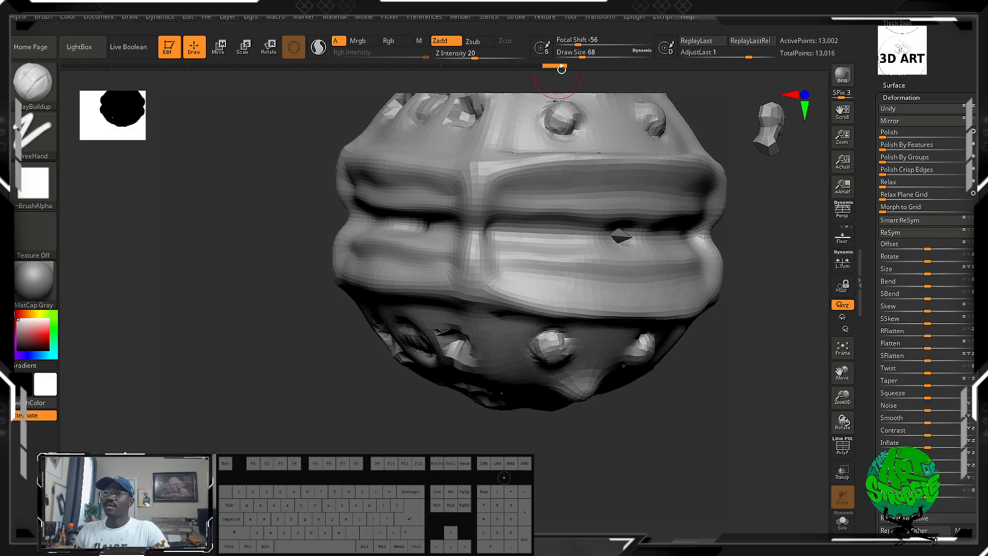
Rewind the undo history to the plain remeshed sphere and bring up the MaskPen brush.
{"action": "left_click_drag", "start_coordinate": [561, 69], "coordinate": [117, 69]}
{"action": "mouse_move", "coordinate": [252, 296]}
{"action": "left_mouse_down"}
{"action": "mouse_move", "coordinate": [750, 412]}
{"action": "mouse_move", "coordinate": [694, 309]}
{"action": "mouse_move", "coordinate": [697, 227]}
{"action": "mouse_move", "coordinate": [685, 237]}
{"action": "left_mouse_up"}
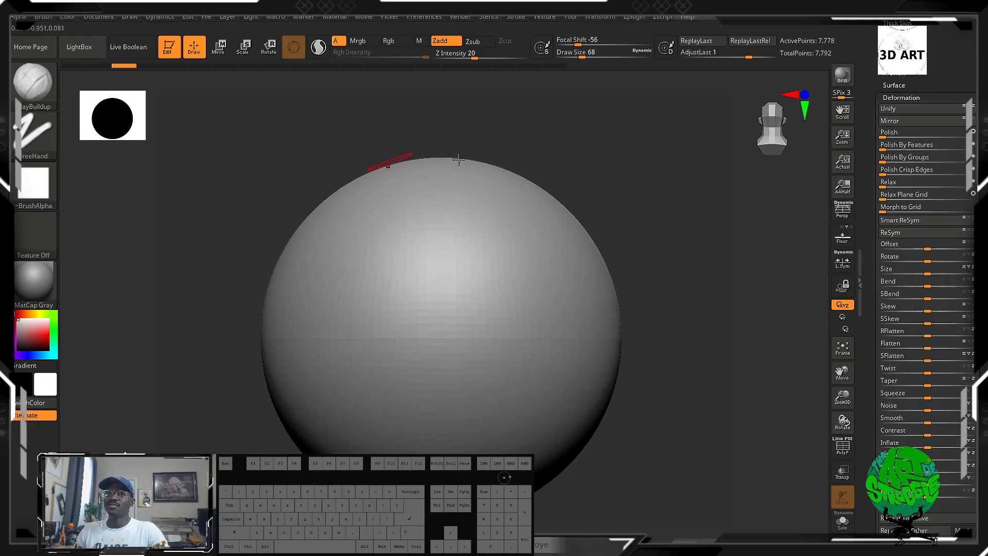
{"action": "key", "text": "ctrl"}
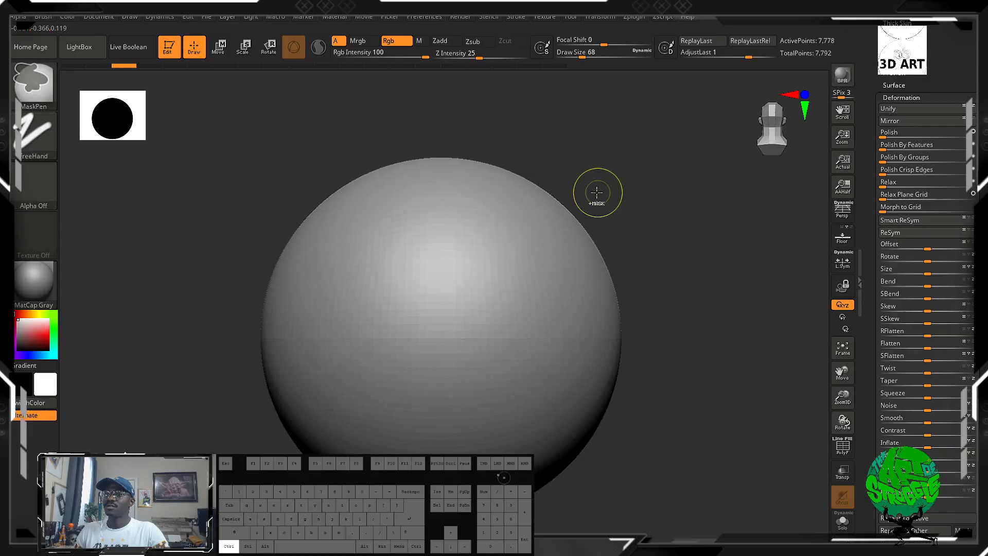
Mask mirrored quadrants of the sphere with the MaskPen, leaving unmasked cross-shaped bands that meet in rounded centres.
{"action": "key", "text": "ctrl"}
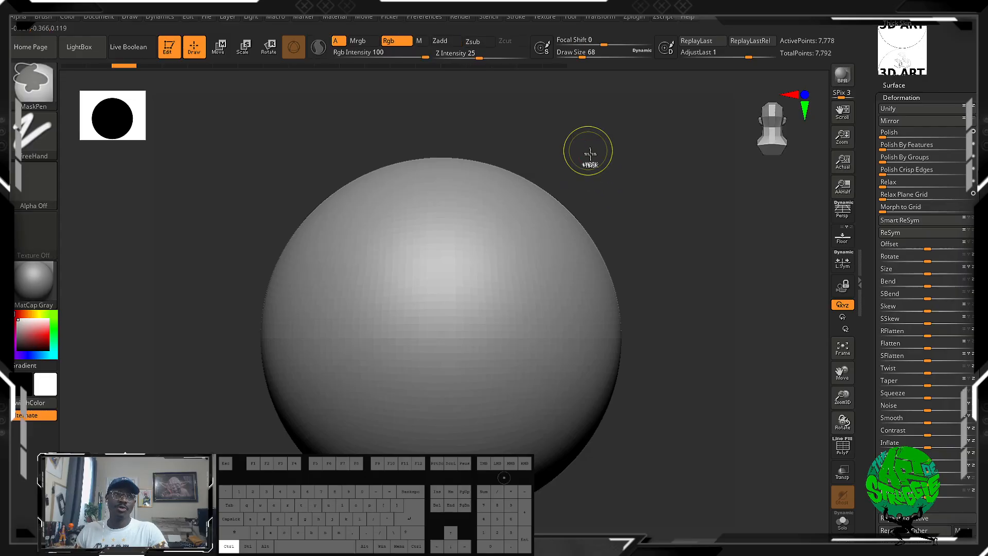
{"action": "left_click_drag", "start_coordinate": [609, 154], "coordinate": [479, 295], "text": "ctrl"}
{"action": "mouse_move", "coordinate": [637, 409]}
{"action": "left_mouse_down"}
{"action": "mouse_move", "coordinate": [580, 410]}
{"action": "mouse_move", "coordinate": [653, 401]}
{"action": "mouse_move", "coordinate": [698, 413]}
{"action": "mouse_move", "coordinate": [677, 413]}
{"action": "left_mouse_up"}
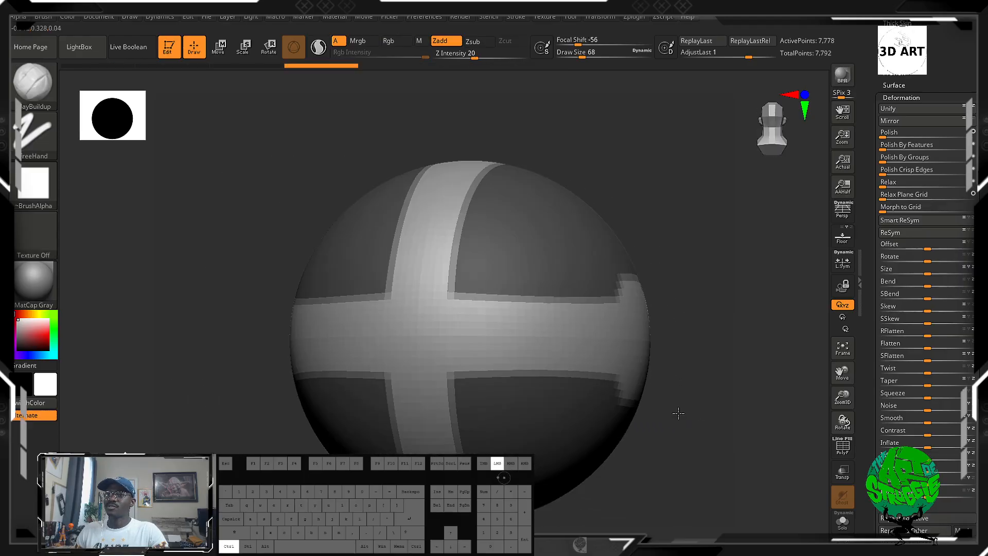
{"action": "mouse_move", "coordinate": [430, 318]}
{"action": "left_mouse_down", "text": "ctrl+alt"}
{"action": "mouse_move", "coordinate": [472, 356]}
{"action": "mouse_move", "coordinate": [474, 295]}
{"action": "mouse_move", "coordinate": [459, 404]}
{"action": "left_mouse_up", "text": "ctrl+alt"}
{"action": "left_click_drag", "start_coordinate": [798, 360], "coordinate": [918, 355]}
{"action": "mouse_move", "coordinate": [632, 322]}
{"action": "left_mouse_down", "text": "alt"}
{"action": "mouse_move", "coordinate": [812, 285]}
{"action": "mouse_move", "coordinate": [699, 324]}
{"action": "mouse_move", "coordinate": [686, 391]}
{"action": "left_mouse_up", "text": "alt"}
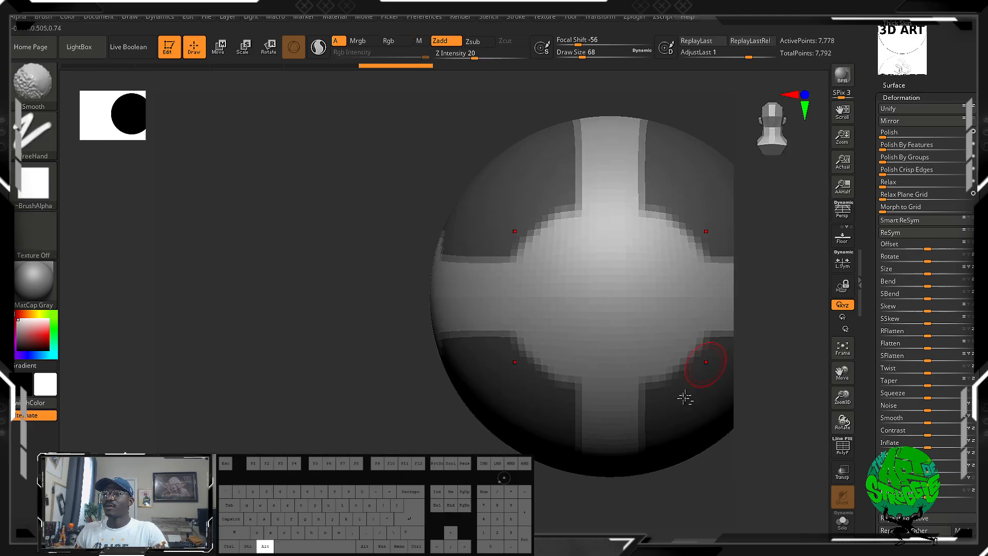
{"action": "left_click_drag", "start_coordinate": [388, 431], "coordinate": [164, 394], "text": "alt"}
{"action": "left_click_drag", "start_coordinate": [692, 350], "coordinate": [730, 444], "text": "alt"}
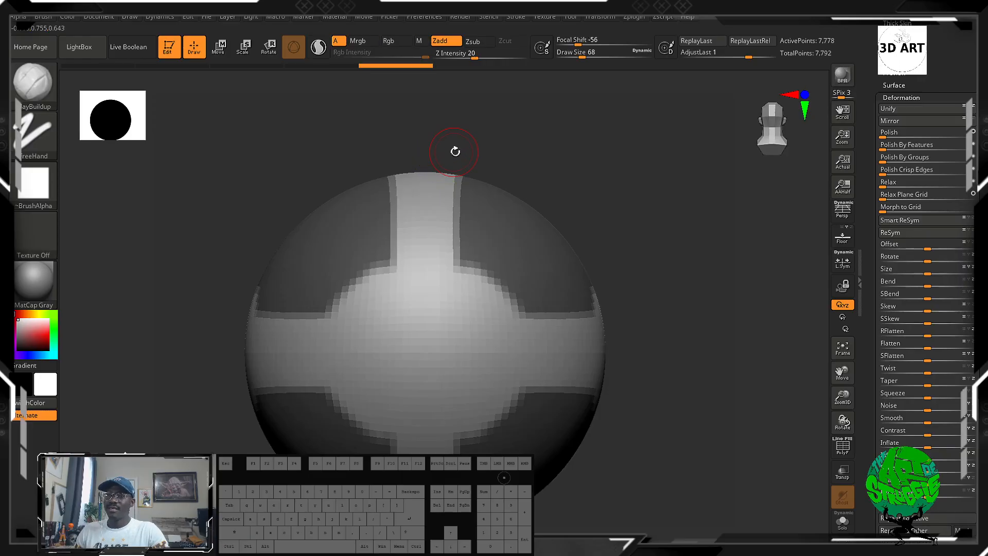
Undo the off-centre mask stroke and mask a mirrored strip along the middle of the vertical band.
{"action": "mouse_move", "coordinate": [461, 324]}
{"action": "left_mouse_down", "text": "ctrl"}
{"action": "mouse_move", "coordinate": [361, 406]}
{"action": "mouse_move", "coordinate": [378, 345]}
{"action": "mouse_move", "coordinate": [464, 267]}
{"action": "mouse_move", "coordinate": [463, 227]}
{"action": "left_mouse_up", "text": "ctrl"}
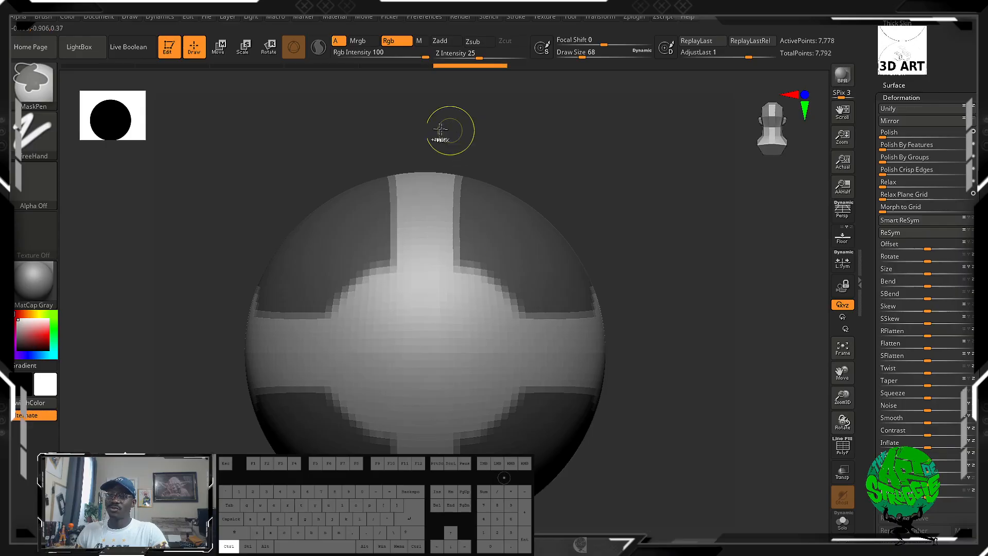
{"action": "left_click_drag", "start_coordinate": [427, 199], "coordinate": [406, 264], "text": "ctrl"}
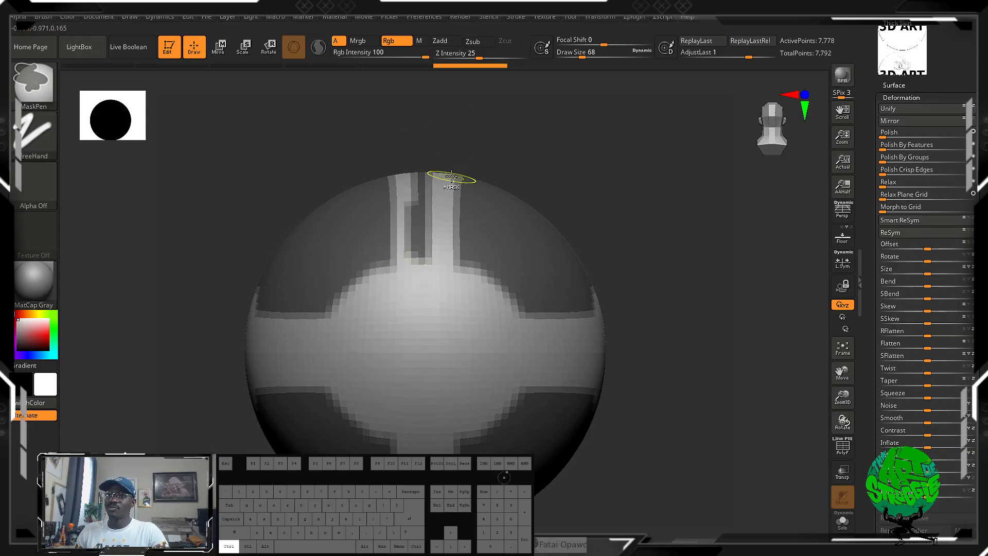
{"action": "key", "text": "ctrl+z"}
{"action": "left_click_drag", "start_coordinate": [430, 150], "coordinate": [411, 247], "text": "ctrl"}
{"action": "left_click_drag", "start_coordinate": [732, 300], "coordinate": [632, 293]}
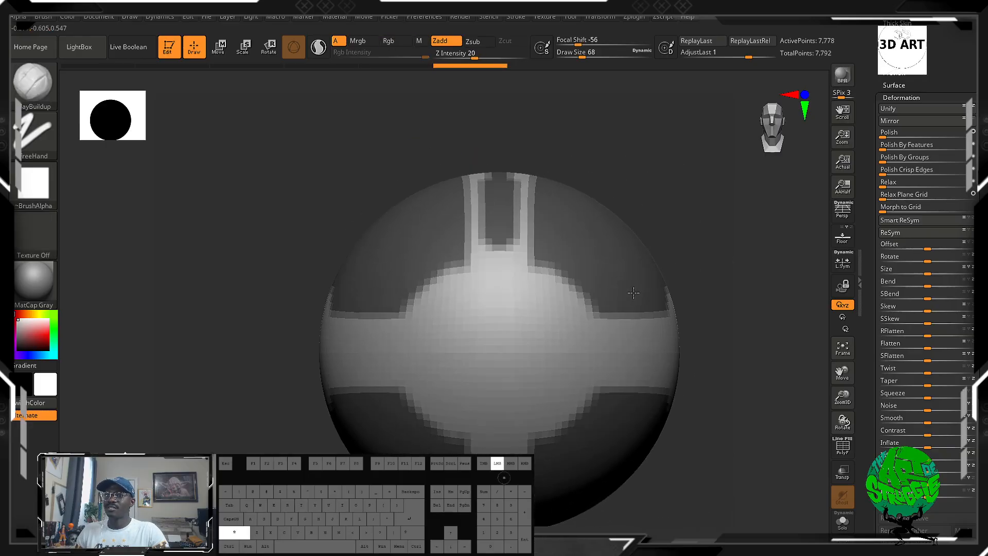
{"action": "left_click_drag", "start_coordinate": [723, 326], "coordinate": [677, 294], "text": "alt"}
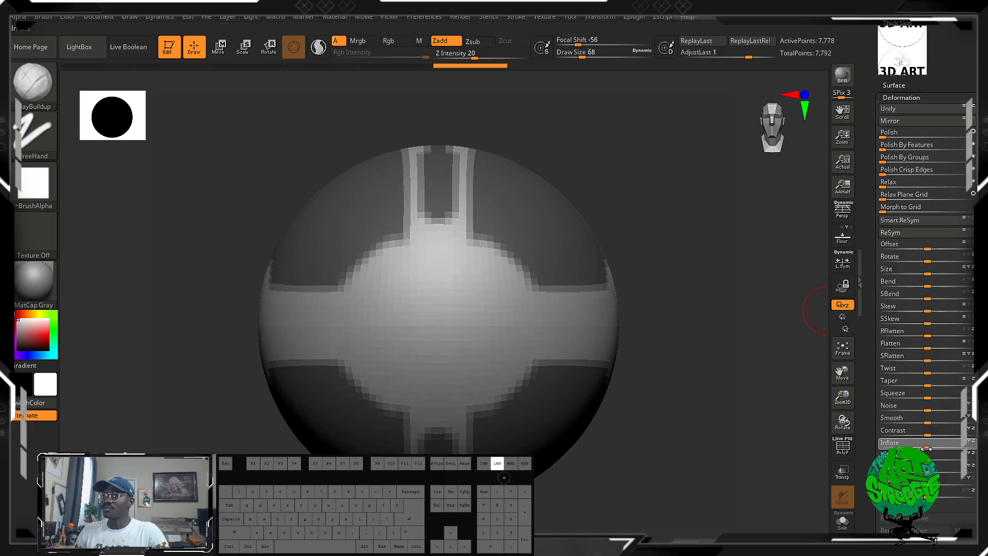
Sink the unmasked bands inward with a negative Inflate deformation and inspect the model from several sides.
{"action": "left_click_drag", "start_coordinate": [932, 443], "coordinate": [903, 442]}
{"action": "left_click_drag", "start_coordinate": [663, 348], "coordinate": [741, 357]}
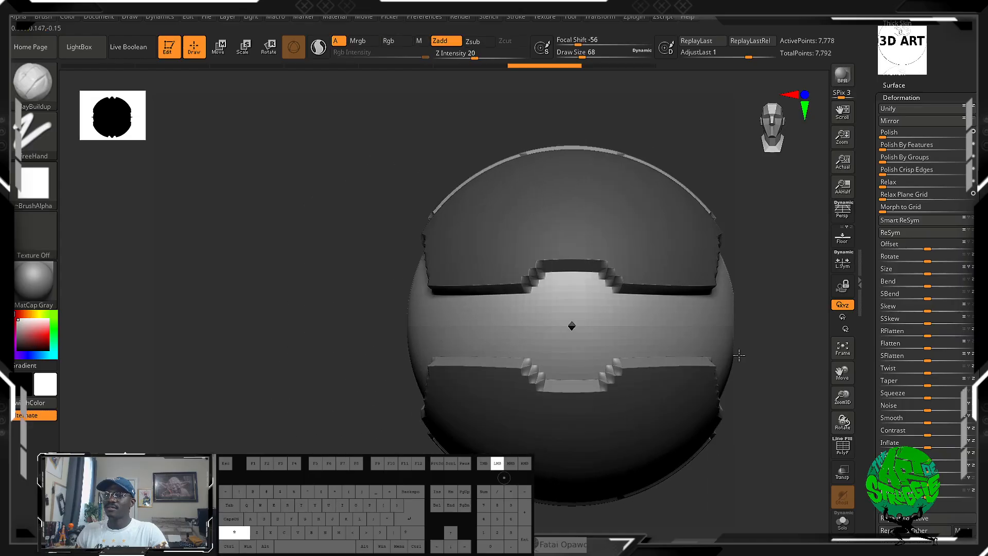
{"action": "left_click_drag", "start_coordinate": [287, 304], "coordinate": [191, 281], "text": "alt"}
{"action": "left_click_drag", "start_coordinate": [678, 392], "coordinate": [773, 404]}
{"action": "left_click_drag", "start_coordinate": [458, 327], "coordinate": [192, 309], "text": "alt"}
{"action": "left_click_drag", "start_coordinate": [645, 257], "coordinate": [670, 304], "text": "alt"}
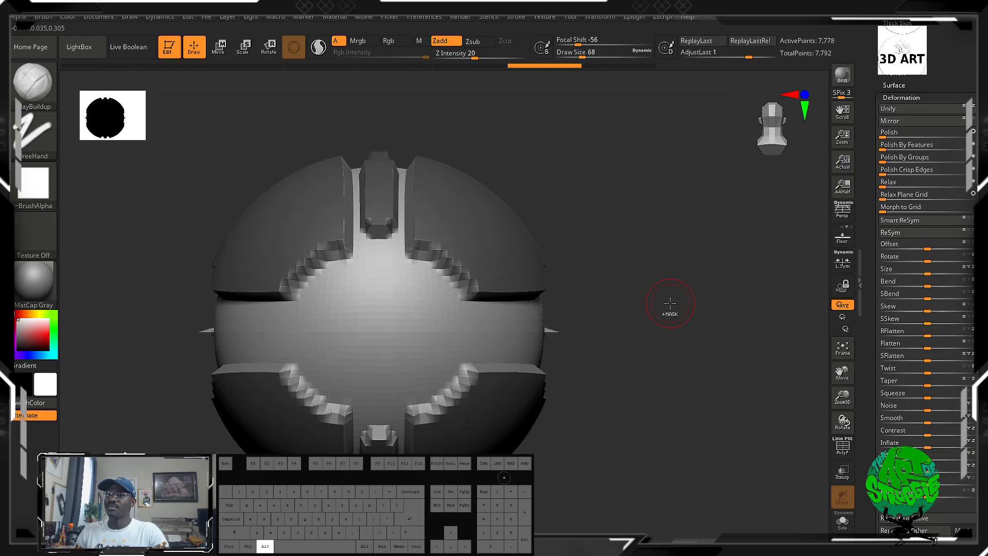
Clear the mask from the whole model and undo the clearing.
{"action": "left_click", "coordinate": [680, 278], "text": "ctrl"}
{"action": "left_click_drag", "start_coordinate": [648, 230], "coordinate": [648, 229], "text": "ctrl"}
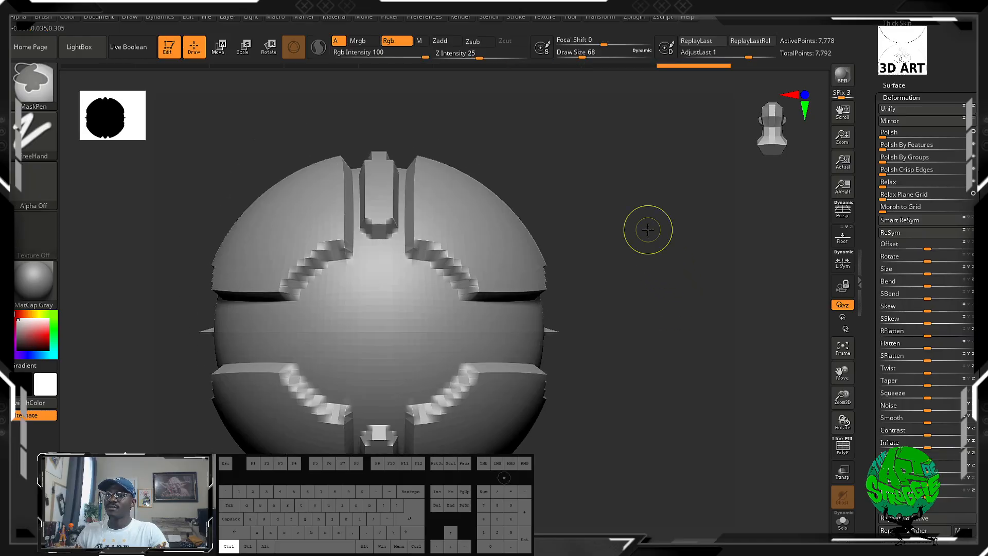
{"action": "key", "text": "ctrl+z"}
{"action": "left_click", "coordinate": [648, 230], "text": "ctrl"}
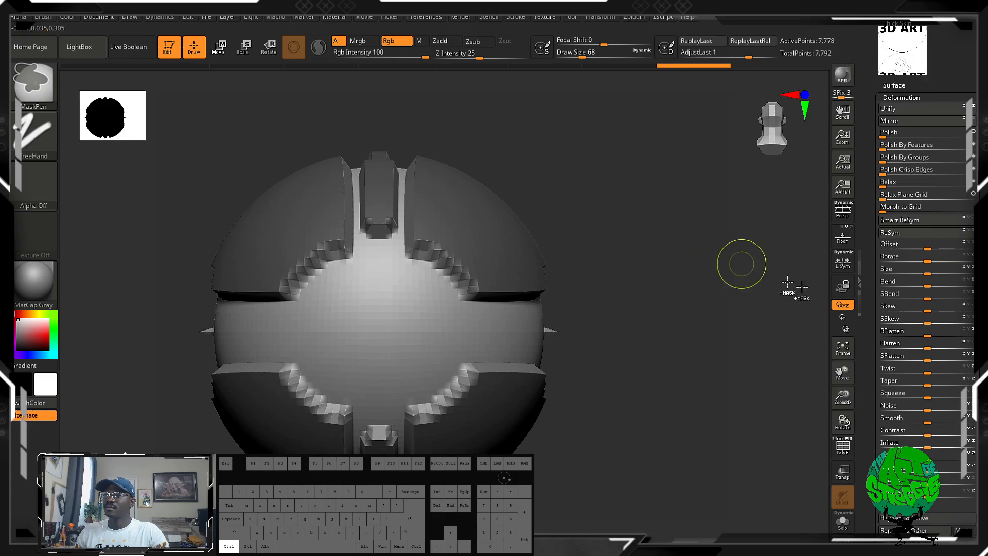
Invert the mask onto the recessed bands and try the Polish deformation on the raised panels.
{"action": "left_click", "coordinate": [659, 225], "text": "ctrl"}
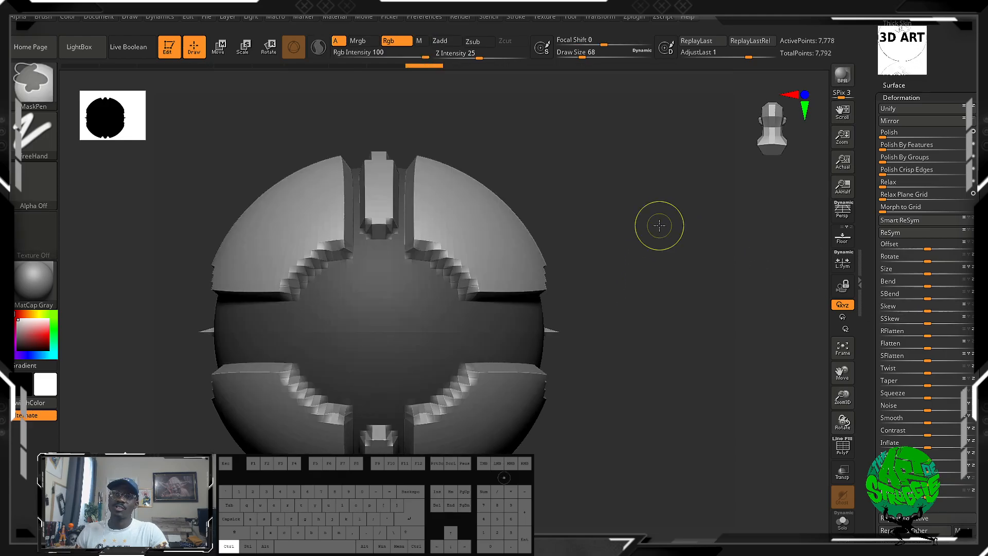
{"action": "left_click", "coordinate": [659, 225], "text": "ctrl"}
{"action": "left_click", "coordinate": [659, 225], "text": "ctrl"}
{"action": "left_click", "coordinate": [658, 225], "text": "ctrl"}
{"action": "left_click", "coordinate": [659, 225], "text": "ctrl"}
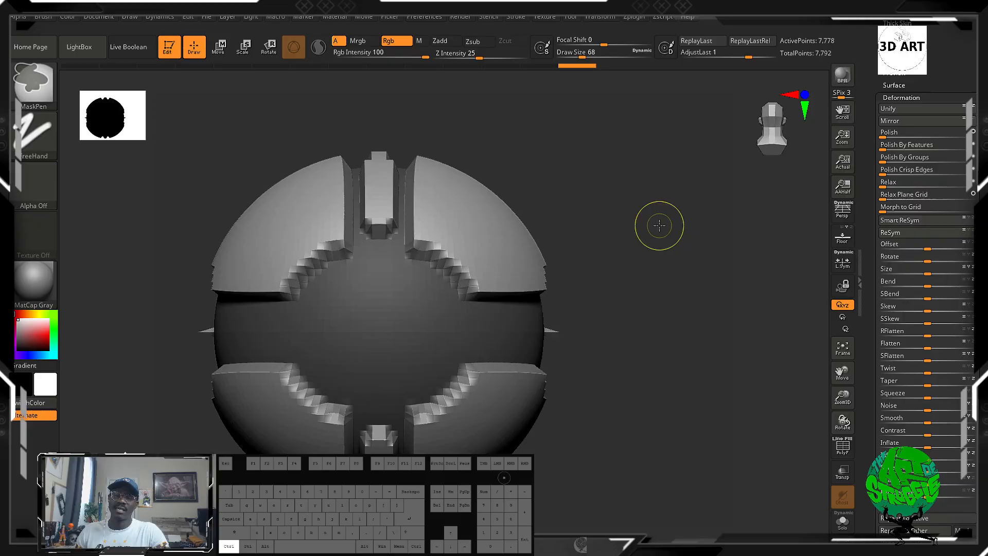
{"action": "left_click", "coordinate": [659, 226], "text": "ctrl"}
{"action": "left_click", "coordinate": [658, 225], "text": "ctrl"}
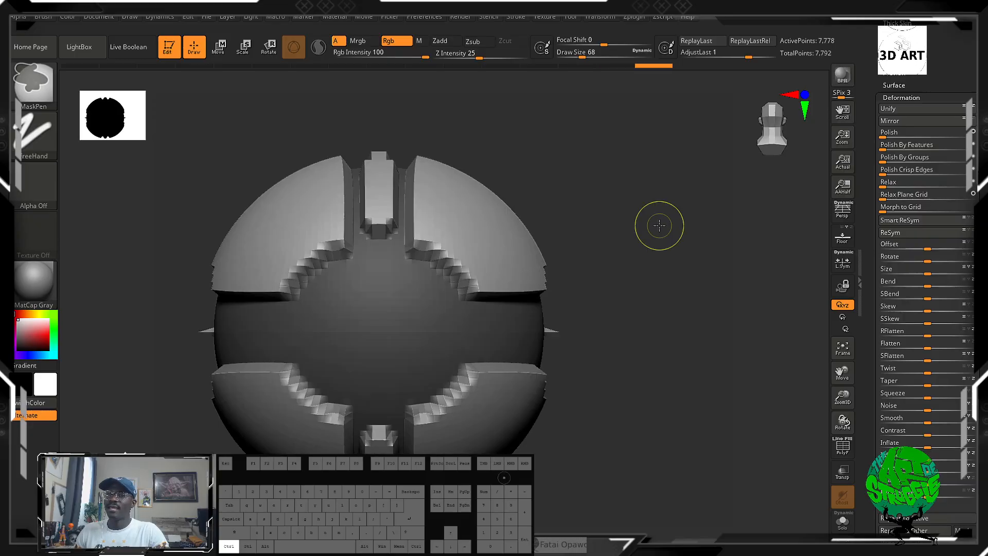
{"action": "left_click", "coordinate": [659, 226], "text": "ctrl"}
{"action": "left_click", "coordinate": [659, 225], "text": "ctrl"}
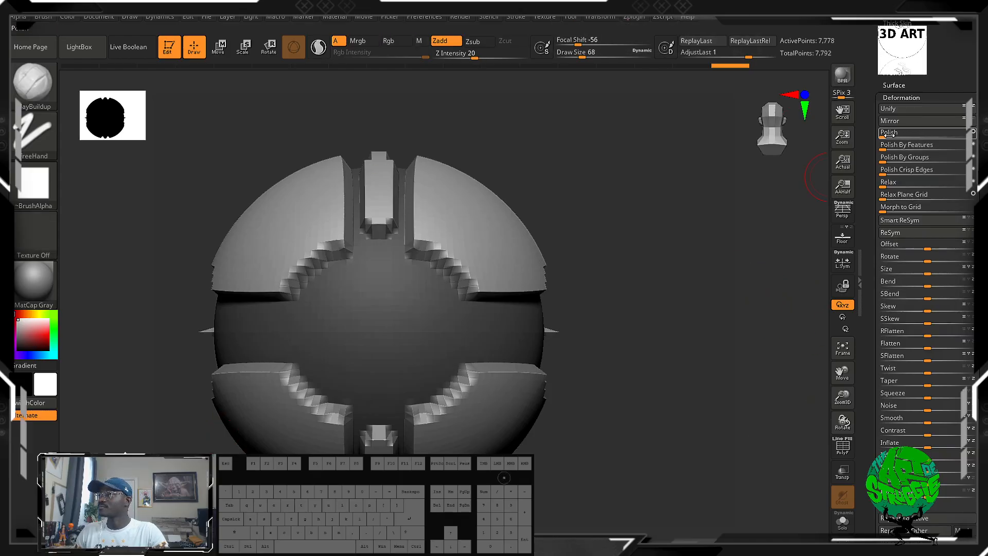
{"action": "left_click_drag", "start_coordinate": [880, 134], "coordinate": [939, 136]}
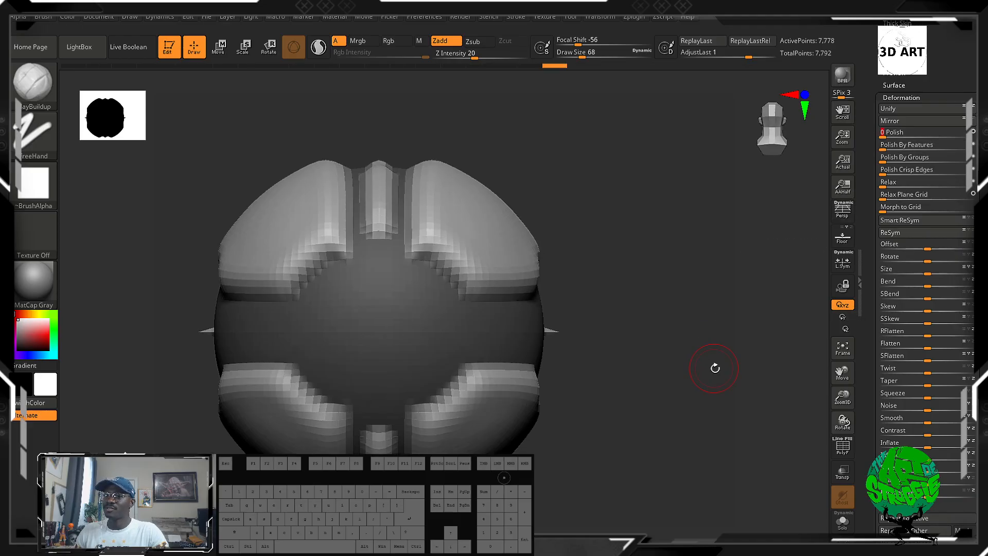
{"action": "left_click", "coordinate": [718, 364], "text": "ctrl"}
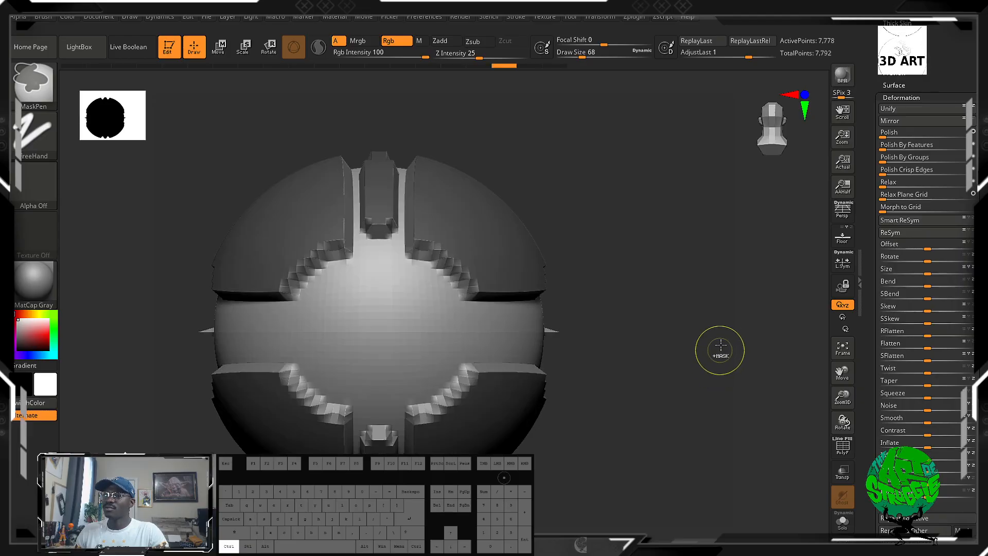
Clear the mask and remesh the panelled sphere with ZRemesher at the Same polygon count setting.
{"action": "left_click_drag", "start_coordinate": [720, 350], "coordinate": [758, 379], "text": "ctrl"}
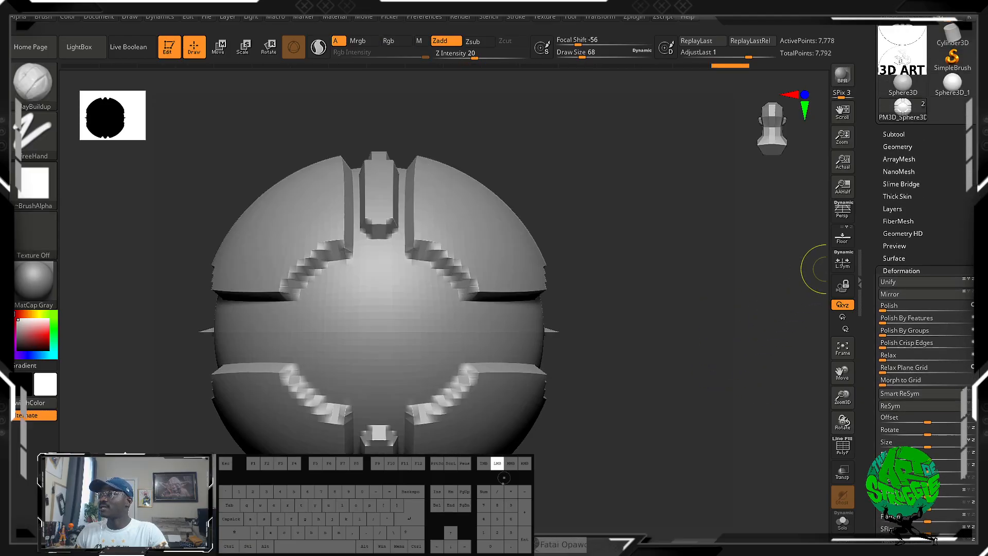
{"action": "left_click_drag", "start_coordinate": [967, 112], "coordinate": [968, 240]}
{"action": "left_click", "coordinate": [886, 261]}
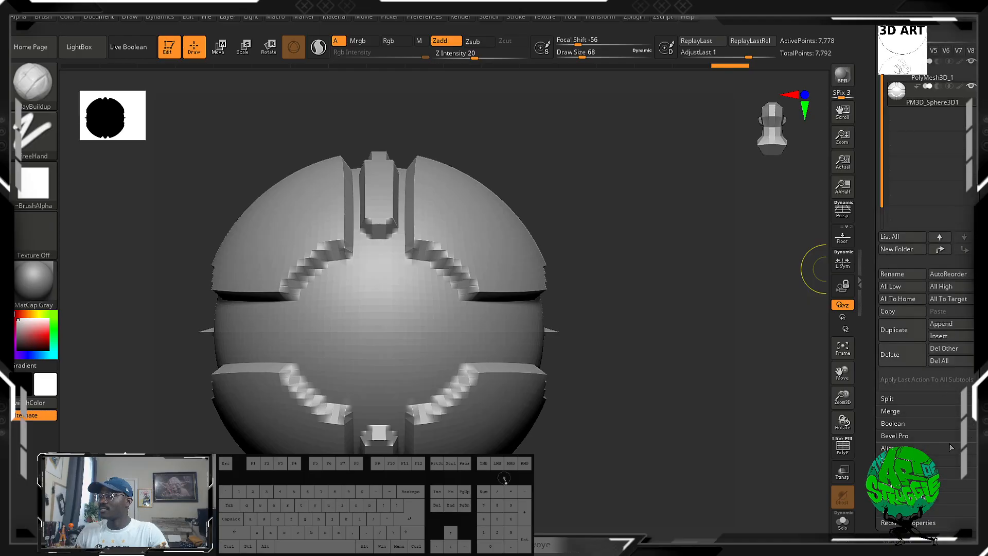
{"action": "scroll", "coordinate": [891, 265], "scroll_direction": "down", "scroll_amount": 5}
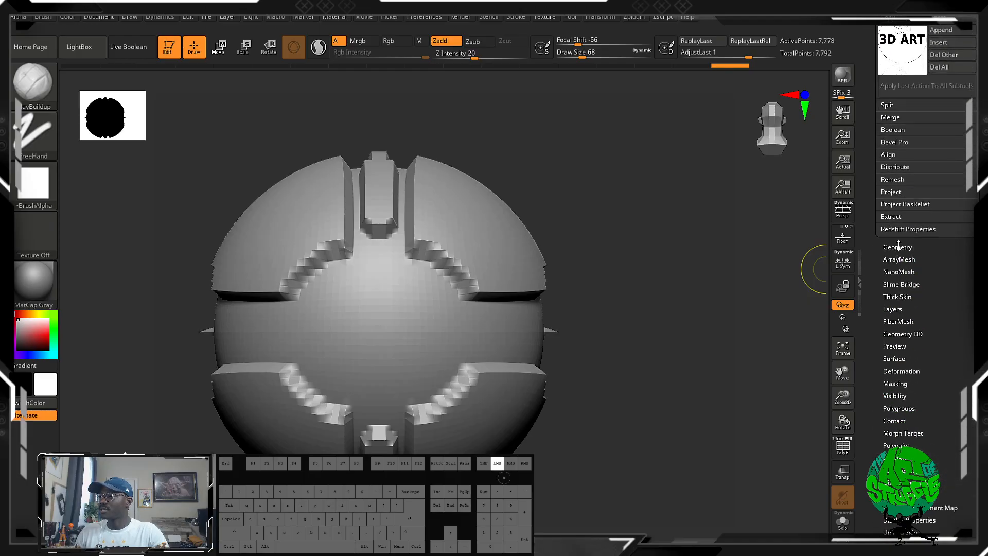
{"action": "left_click", "coordinate": [899, 247]}
{"action": "left_click", "coordinate": [911, 256]}
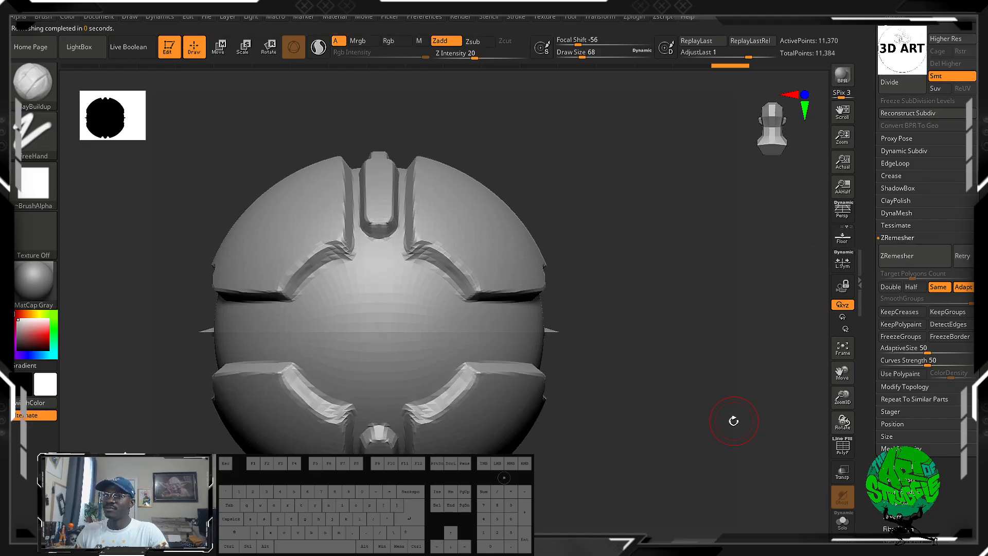
Subdivide the remeshed model twice with Divide.
{"action": "mouse_move", "coordinate": [723, 403]}
{"action": "left_mouse_down"}
{"action": "mouse_move", "coordinate": [575, 393]}
{"action": "mouse_move", "coordinate": [725, 342]}
{"action": "left_mouse_up"}
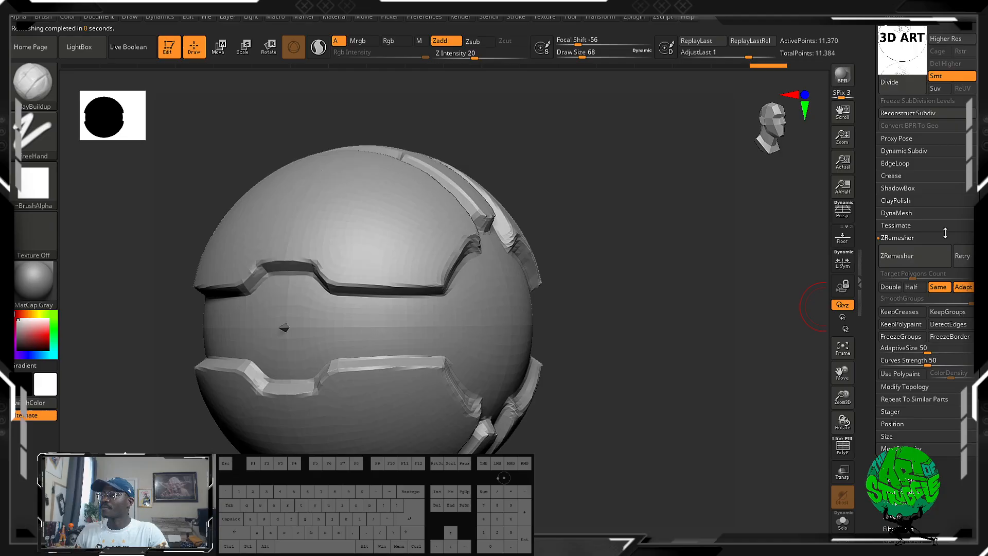
{"action": "left_click", "coordinate": [892, 82]}
{"action": "left_click", "coordinate": [891, 82]}
{"action": "mouse_move", "coordinate": [669, 261]}
{"action": "left_mouse_down"}
{"action": "mouse_move", "coordinate": [643, 287]}
{"action": "mouse_move", "coordinate": [650, 273]}
{"action": "mouse_move", "coordinate": [690, 265]}
{"action": "mouse_move", "coordinate": [681, 344]}
{"action": "left_mouse_up"}
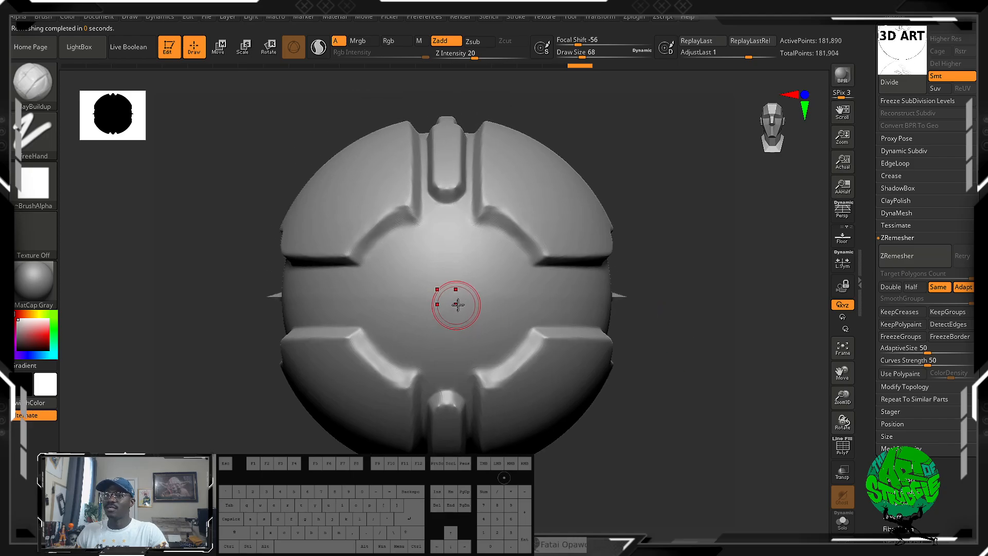
Mask two mirrored discs on the front, invert the mask, and mask smaller discs inside them with Draw Size 48, leaving two rings exposed.
{"action": "mouse_move", "coordinate": [485, 294]}
{"action": "left_mouse_down", "text": "ctrl"}
{"action": "mouse_move", "coordinate": [492, 301]}
{"action": "mouse_move", "coordinate": [487, 291]}
{"action": "left_mouse_up", "text": "ctrl"}
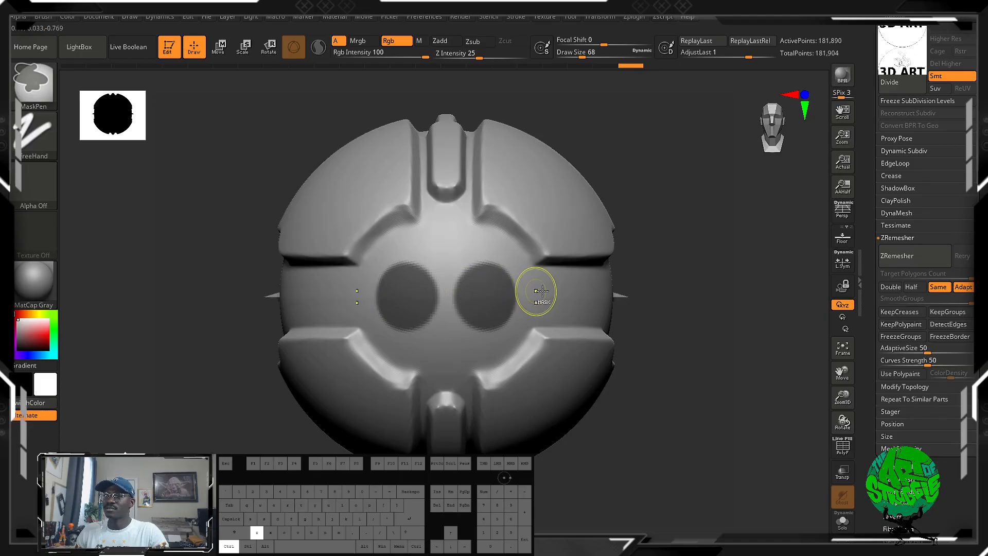
{"action": "left_click", "coordinate": [683, 280], "text": "ctrl"}
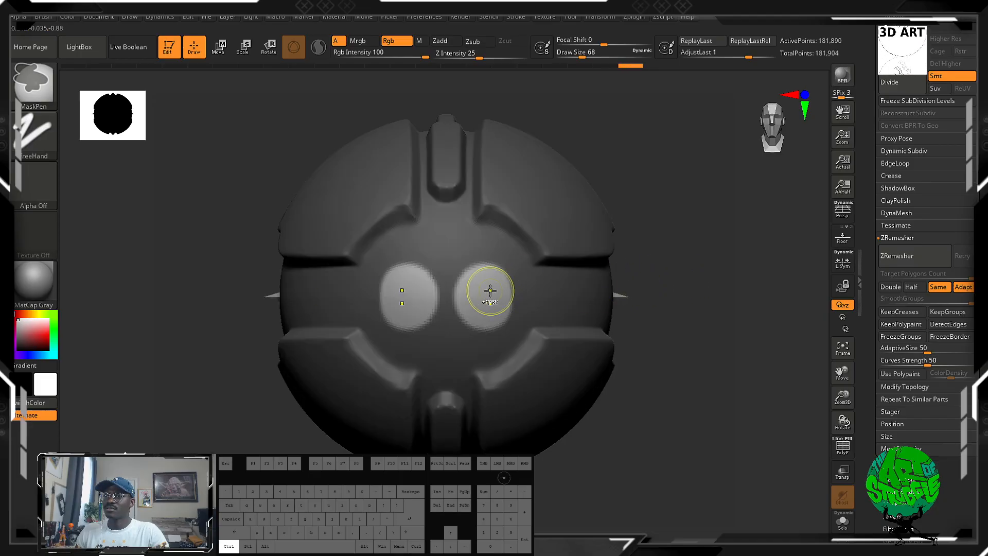
{"action": "key", "text": "bracketleft"}
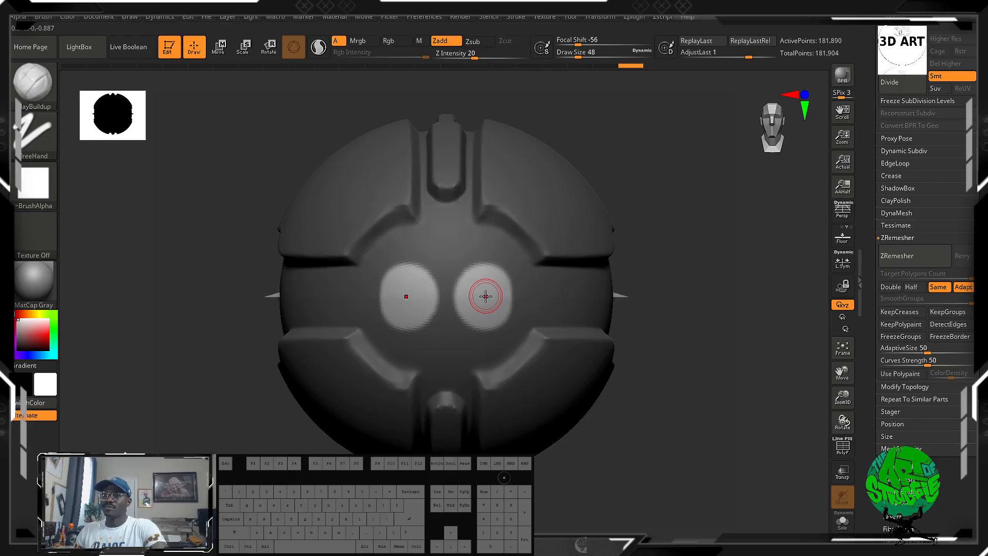
{"action": "mouse_move", "coordinate": [483, 294]}
{"action": "left_mouse_down", "text": "ctrl"}
{"action": "mouse_move", "coordinate": [483, 305]}
{"action": "mouse_move", "coordinate": [486, 297]}
{"action": "left_mouse_up", "text": "ctrl"}
{"action": "left_click", "coordinate": [710, 294], "text": "ctrl"}
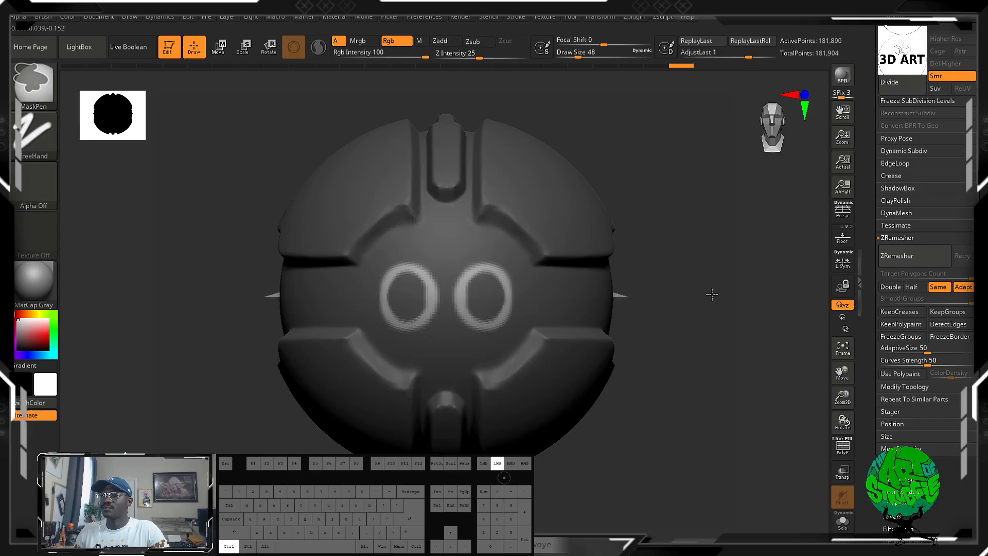
{"action": "left_click", "coordinate": [708, 294], "text": "ctrl"}
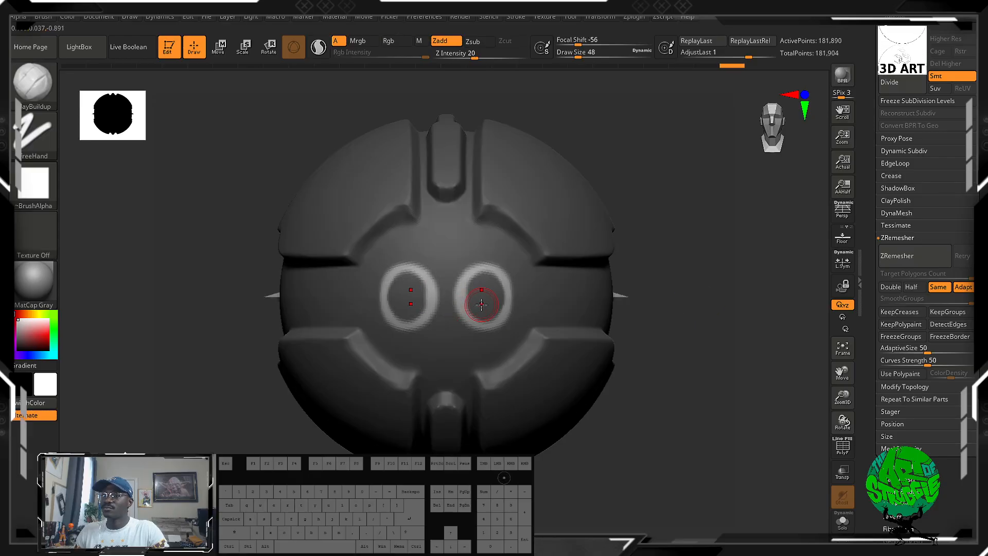
Sink the two exposed rings with a slight negative Inflate deformation and clear the mask.
{"action": "left_click_drag", "start_coordinate": [966, 489], "coordinate": [951, 431]}
{"action": "left_click_drag", "start_coordinate": [952, 366], "coordinate": [951, 365]}
{"action": "left_click", "coordinate": [914, 394]}
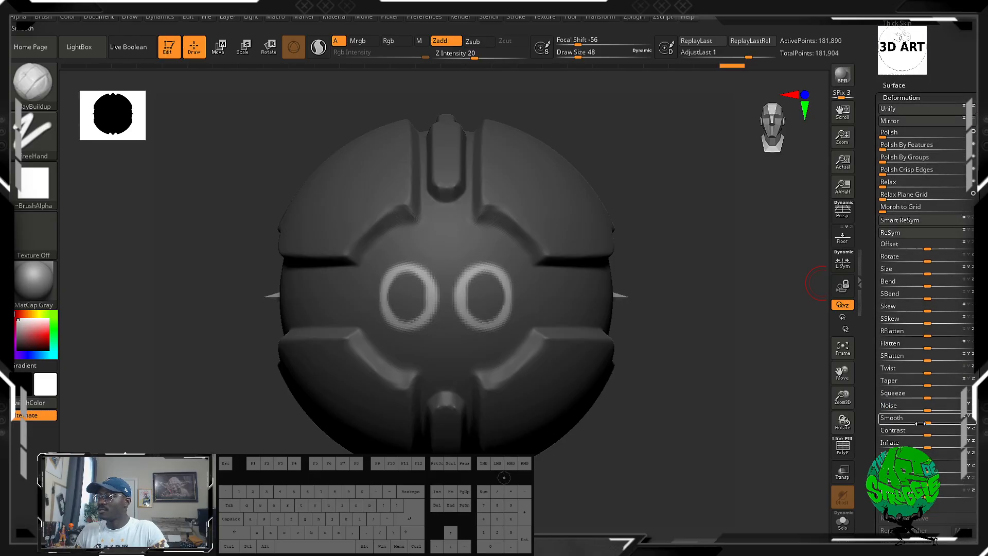
{"action": "left_click_drag", "start_coordinate": [927, 445], "coordinate": [920, 448]}
{"action": "left_click_drag", "start_coordinate": [713, 346], "coordinate": [414, 360]}
Inspect the panels, grooves and eye-like rings of the finished form from all sides.
{"action": "left_click_drag", "start_coordinate": [389, 410], "coordinate": [219, 346], "text": "alt"}
{"action": "mouse_move", "coordinate": [222, 360]}
{"action": "left_mouse_down"}
{"action": "mouse_move", "coordinate": [286, 382]}
{"action": "mouse_move", "coordinate": [380, 381]}
{"action": "left_mouse_up"}
{"action": "left_click", "coordinate": [487, 382], "text": "ctrl"}
{"action": "left_click_drag", "start_coordinate": [604, 326], "coordinate": [640, 421], "text": "ctrl"}
{"action": "left_click_drag", "start_coordinate": [608, 318], "coordinate": [650, 289], "text": "alt"}
{"action": "left_click_drag", "start_coordinate": [578, 303], "coordinate": [573, 372]}
{"action": "left_click_drag", "start_coordinate": [528, 243], "coordinate": [523, 165], "text": "alt"}
{"action": "left_click_drag", "start_coordinate": [498, 282], "coordinate": [538, 414]}
{"action": "mouse_move", "coordinate": [500, 346]}
{"action": "left_mouse_down", "text": "alt"}
{"action": "mouse_move", "coordinate": [566, 401]}
{"action": "mouse_move", "coordinate": [647, 414]}
{"action": "mouse_move", "coordinate": [651, 393]}
{"action": "mouse_move", "coordinate": [710, 399]}
{"action": "mouse_move", "coordinate": [668, 401]}
{"action": "mouse_move", "coordinate": [666, 393]}
{"action": "left_mouse_up", "text": "alt"}
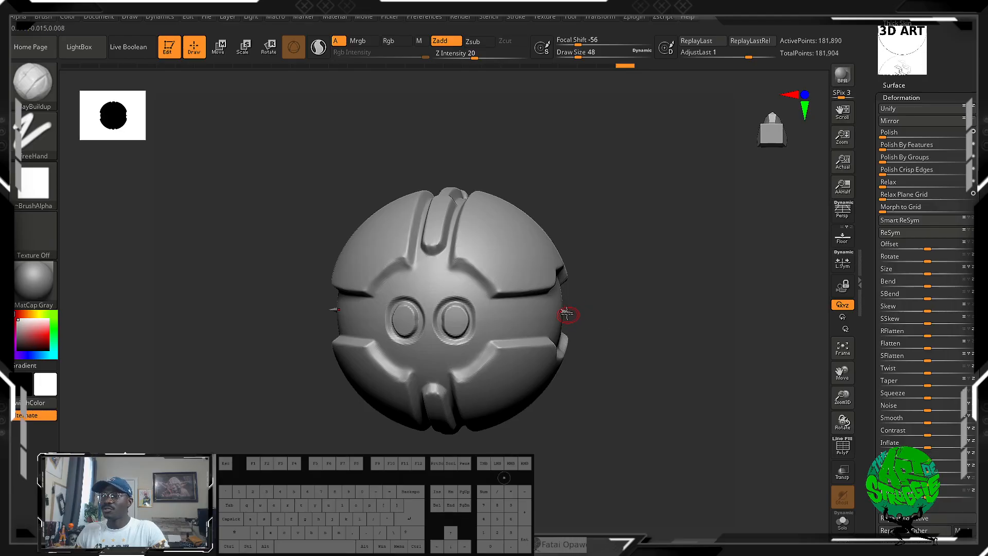
{"action": "left_click_drag", "start_coordinate": [618, 320], "coordinate": [674, 318], "text": "alt"}
Select the star-shaped PolyMesh3D_1 subtool and permanently delete it from the subtool list.
{"action": "left_click_drag", "start_coordinate": [930, 67], "coordinate": [926, 346]}
{"action": "left_click", "coordinate": [894, 245]}
{"action": "mouse_move", "coordinate": [946, 67]}
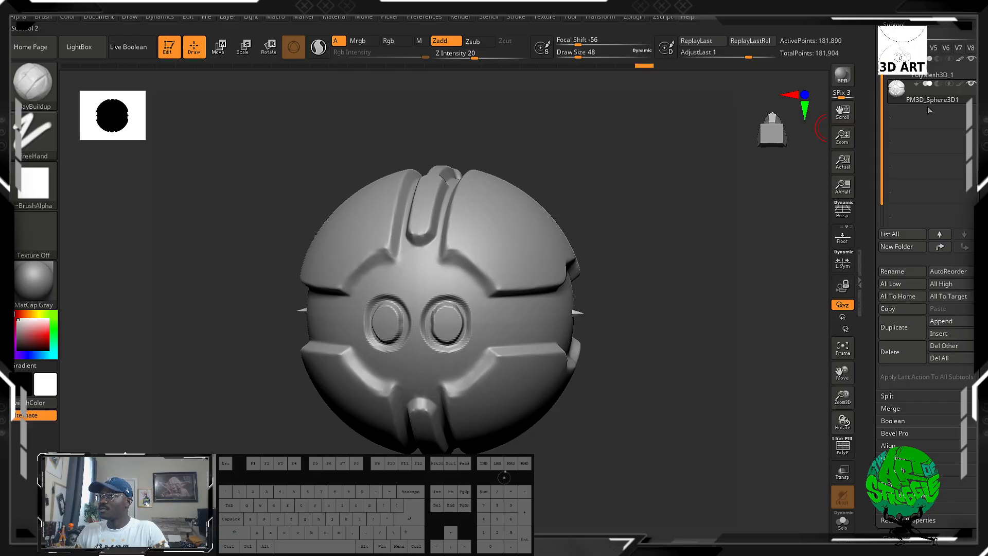
{"action": "mouse_move", "coordinate": [966, 88]}
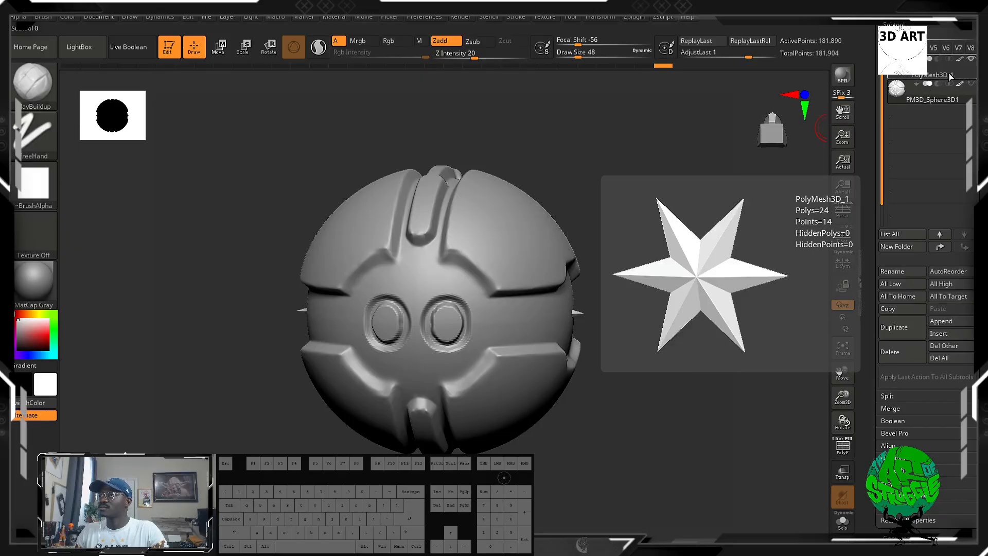
{"action": "left_click", "coordinate": [960, 63]}
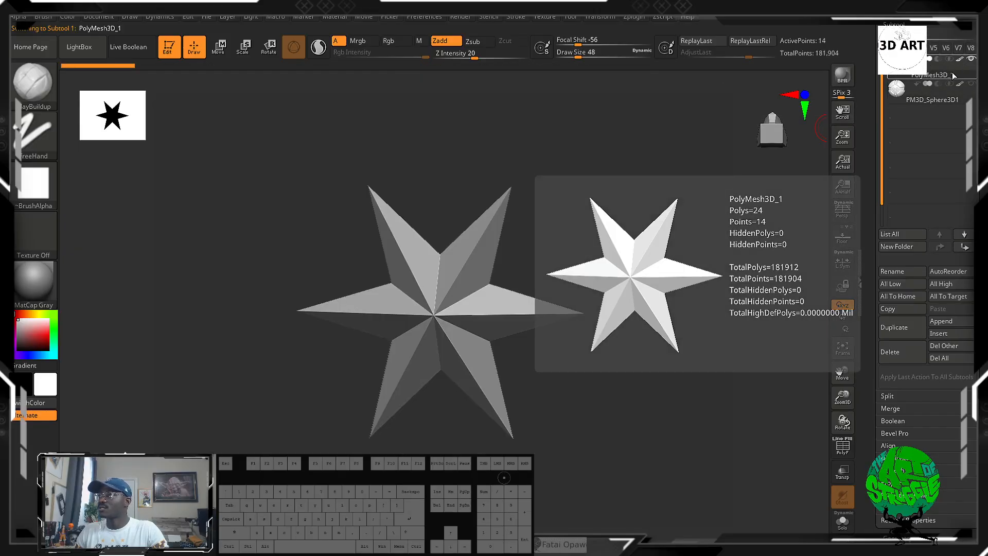
{"action": "left_click", "coordinate": [901, 350]}
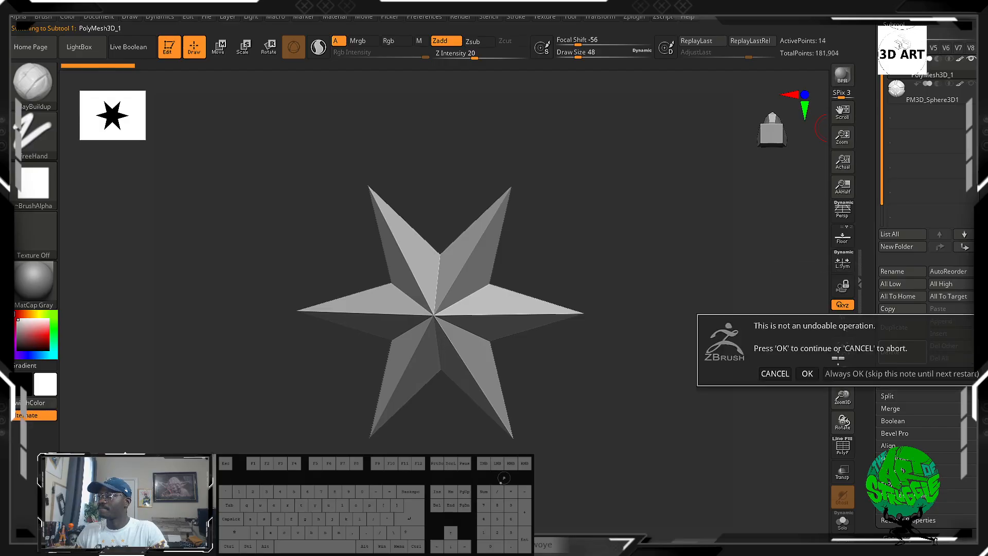
{"action": "left_click", "coordinate": [807, 373]}
Mask a rectangular strip across the sphere's side band from the front view, clearing and redrawing it once.
{"action": "mouse_move", "coordinate": [601, 305]}
{"action": "left_mouse_down"}
{"action": "mouse_move", "coordinate": [665, 317]}
{"action": "mouse_move", "coordinate": [663, 269]}
{"action": "mouse_move", "coordinate": [631, 366]}
{"action": "mouse_move", "coordinate": [662, 364]}
{"action": "mouse_move", "coordinate": [667, 449]}
{"action": "left_mouse_up"}
{"action": "key", "text": "ctrl"}
{"action": "left_click_drag", "start_coordinate": [687, 370], "coordinate": [550, 413], "text": "ctrl"}
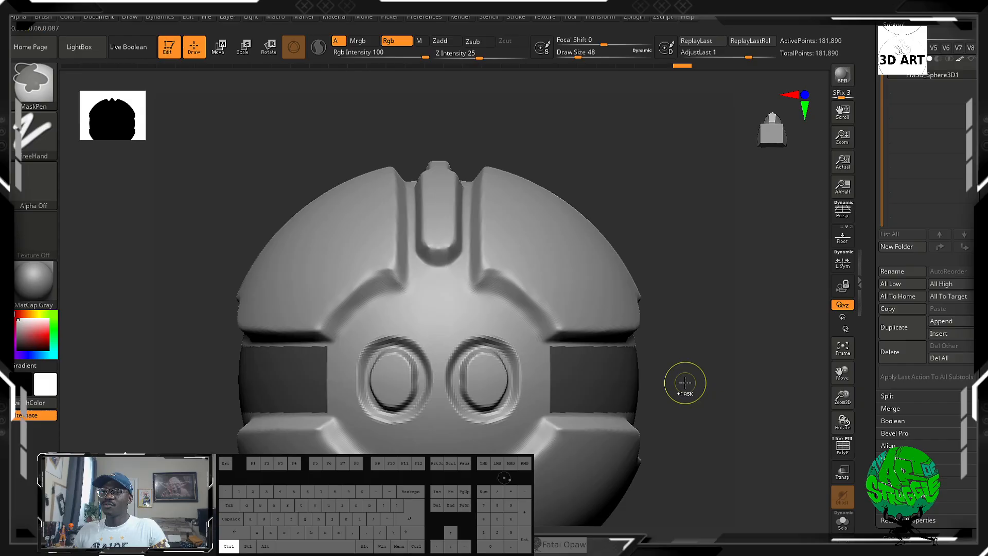
{"action": "mouse_move", "coordinate": [683, 381]}
{"action": "left_mouse_down"}
{"action": "mouse_move", "coordinate": [695, 326]}
{"action": "mouse_move", "coordinate": [632, 343]}
{"action": "mouse_move", "coordinate": [787, 362]}
{"action": "left_mouse_up"}
{"action": "left_click_drag", "start_coordinate": [613, 322], "coordinate": [622, 323], "text": "ctrl"}
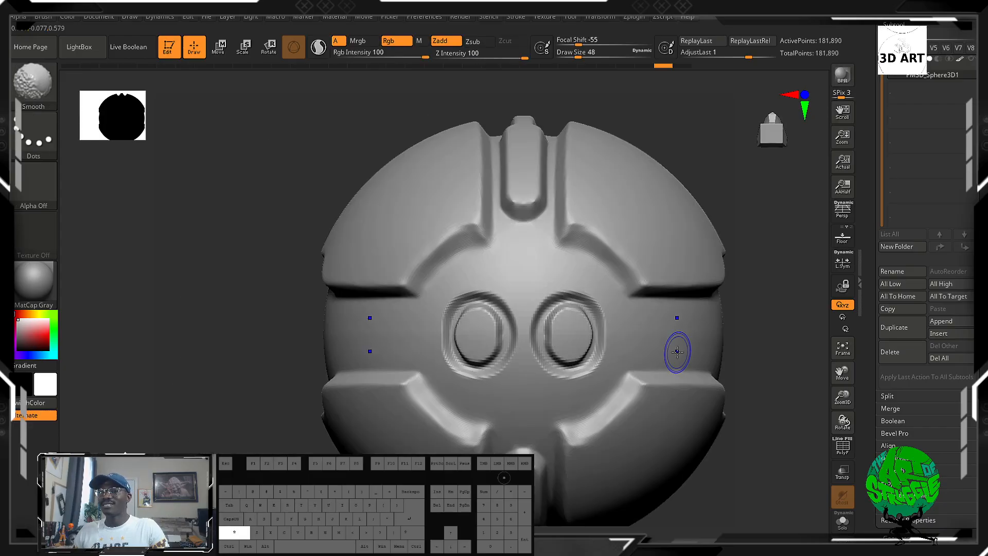
{"action": "mouse_move", "coordinate": [738, 315]}
{"action": "left_mouse_down", "text": "alt"}
{"action": "mouse_move", "coordinate": [600, 304]}
{"action": "mouse_move", "coordinate": [469, 344]}
{"action": "mouse_move", "coordinate": [490, 351]}
{"action": "left_mouse_up", "text": "alt"}
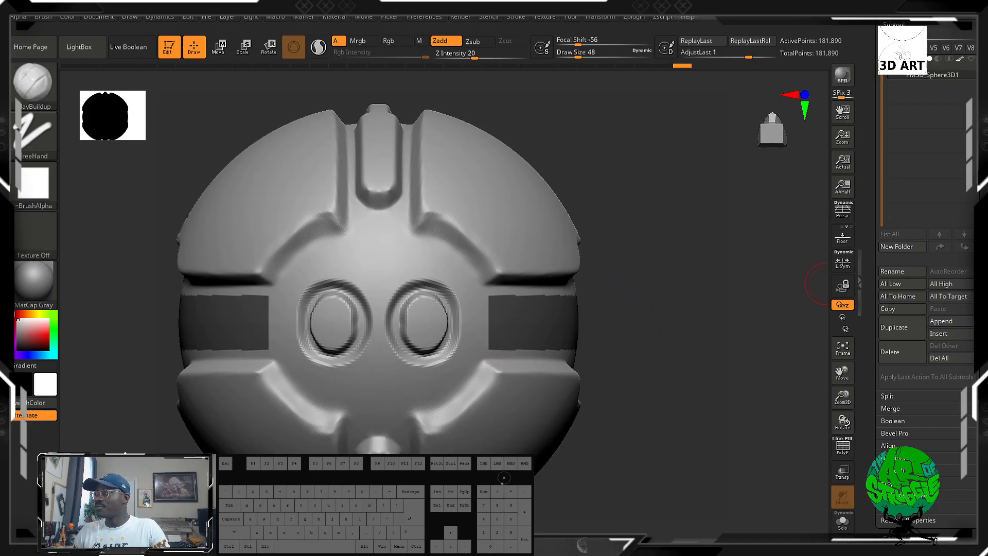
Open the Extract options for the sphere subtool.
{"action": "left_click", "coordinate": [892, 508]}
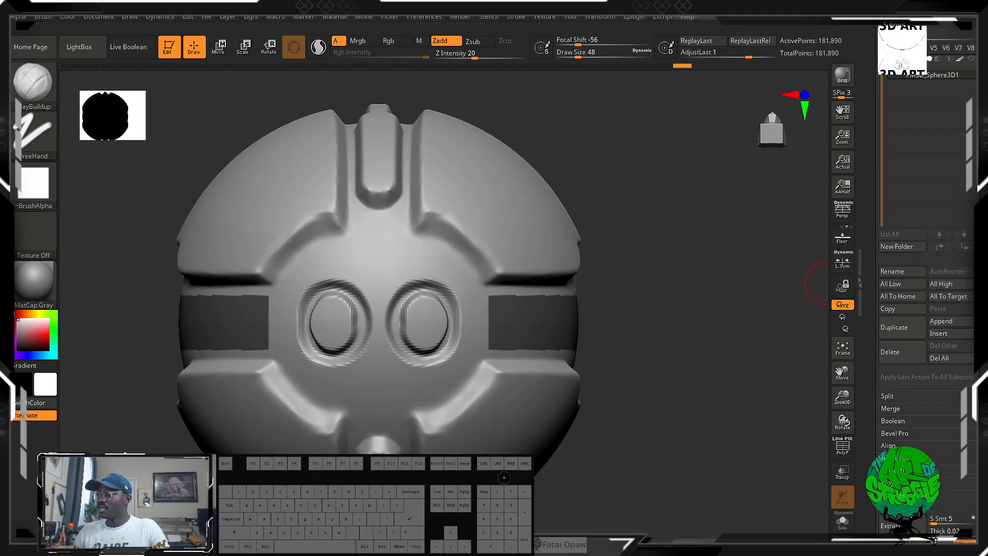
{"action": "left_click_drag", "start_coordinate": [971, 507], "coordinate": [971, 449]}
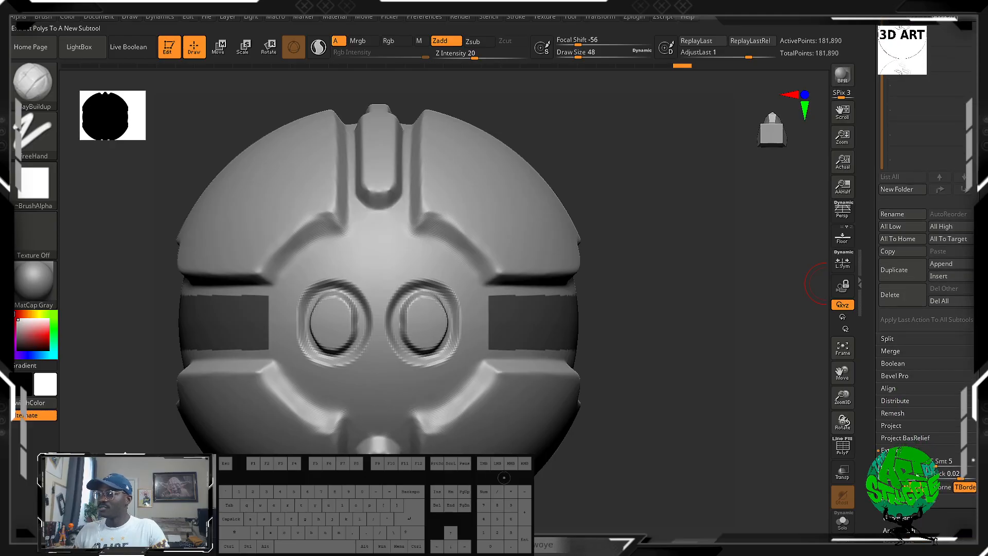
{"action": "left_click", "coordinate": [906, 449]}
Examine the masked strip's edges up close around the side of the sphere.
{"action": "mouse_move", "coordinate": [664, 363]}
{"action": "left_mouse_down"}
{"action": "mouse_move", "coordinate": [619, 370]}
{"action": "mouse_move", "coordinate": [636, 367]}
{"action": "mouse_move", "coordinate": [639, 353]}
{"action": "left_mouse_up"}
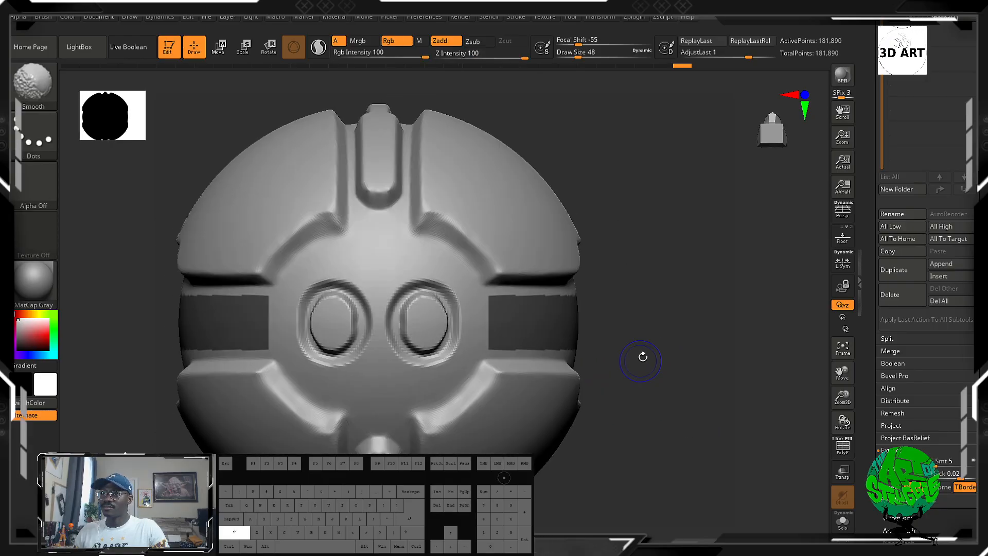
{"action": "left_click_drag", "start_coordinate": [664, 229], "coordinate": [453, 302], "text": "ctrl+alt"}
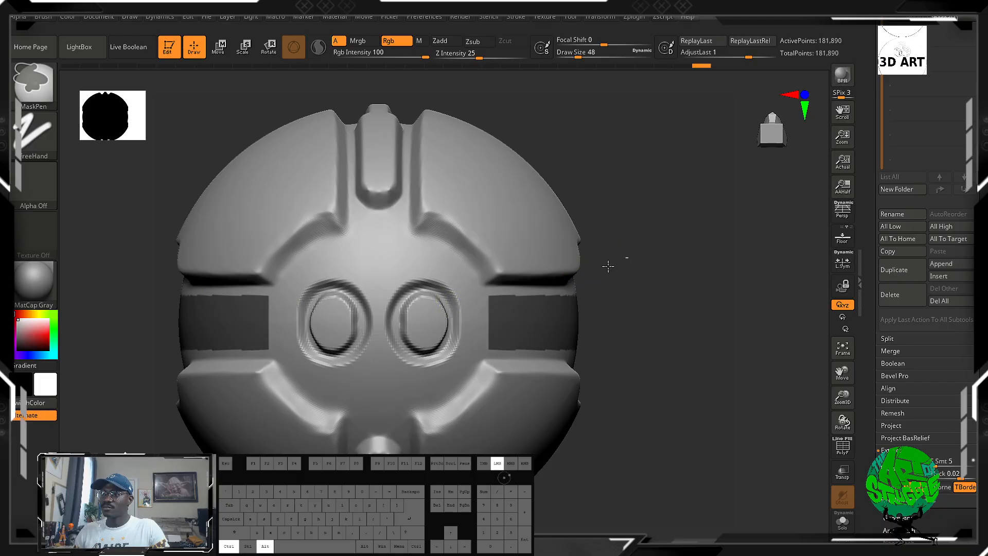
{"action": "left_click_drag", "start_coordinate": [628, 256], "coordinate": [469, 313], "text": "ctrl+alt"}
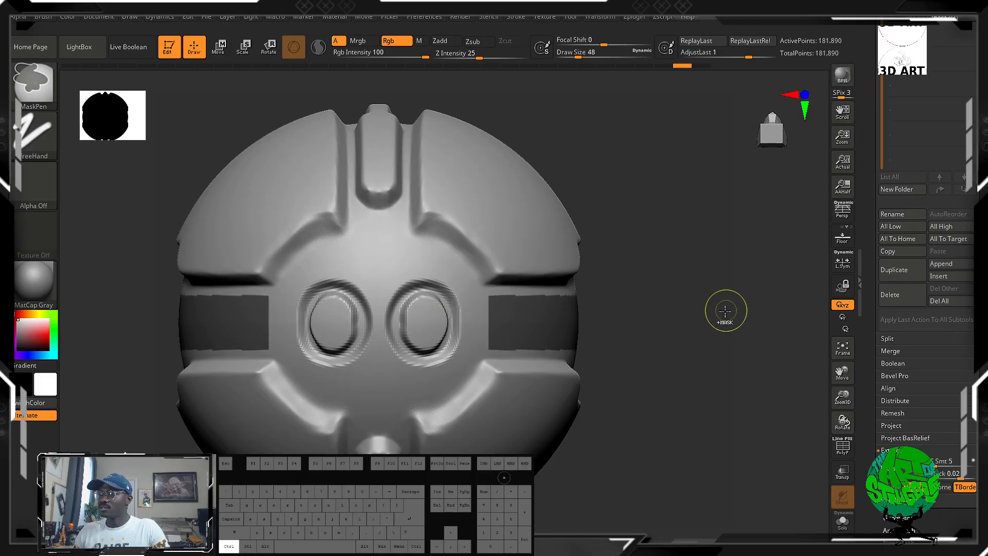
{"action": "mouse_move", "coordinate": [652, 336]}
{"action": "left_mouse_down"}
{"action": "mouse_move", "coordinate": [677, 319]}
{"action": "mouse_move", "coordinate": [650, 401]}
{"action": "mouse_move", "coordinate": [635, 322]}
{"action": "mouse_move", "coordinate": [527, 331]}
{"action": "mouse_move", "coordinate": [714, 255]}
{"action": "mouse_move", "coordinate": [741, 403]}
{"action": "mouse_move", "coordinate": [716, 322]}
{"action": "left_mouse_up"}
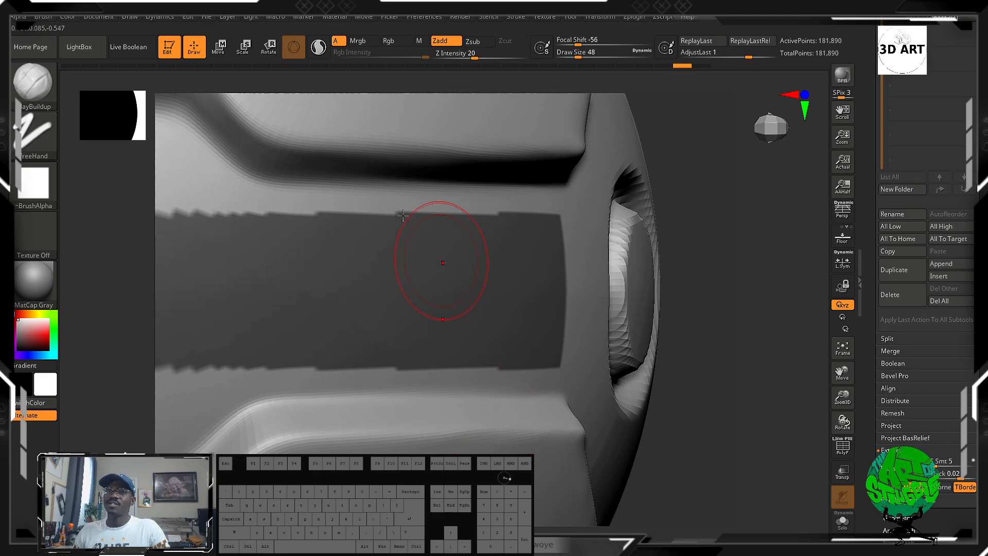
{"action": "left_click_drag", "start_coordinate": [676, 413], "coordinate": [689, 335], "text": "alt"}
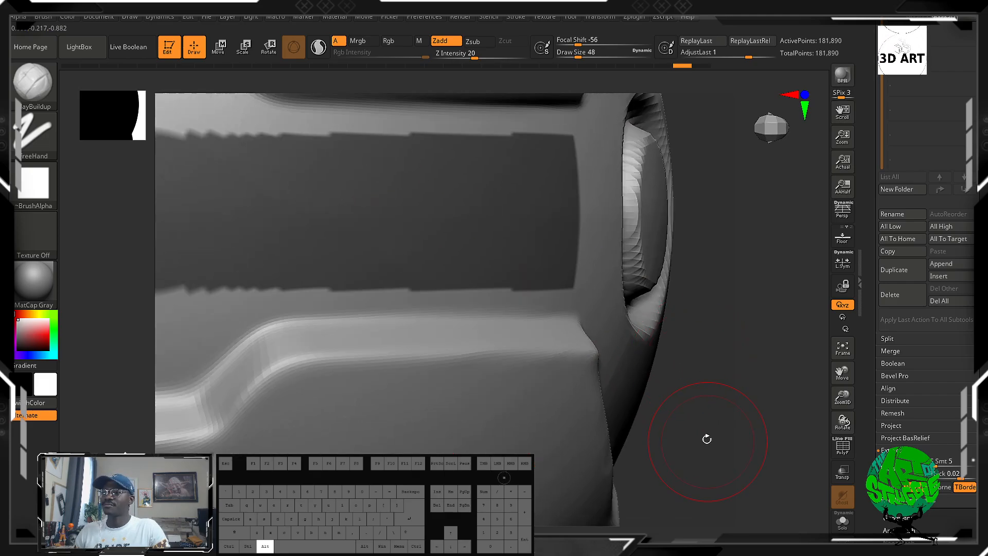
{"action": "left_click", "coordinate": [727, 401], "text": "ctrl"}
{"action": "right_click_drag", "start_coordinate": [741, 310], "coordinate": [780, 438], "text": "ctrl"}
{"action": "left_click", "coordinate": [768, 438], "text": "ctrl"}
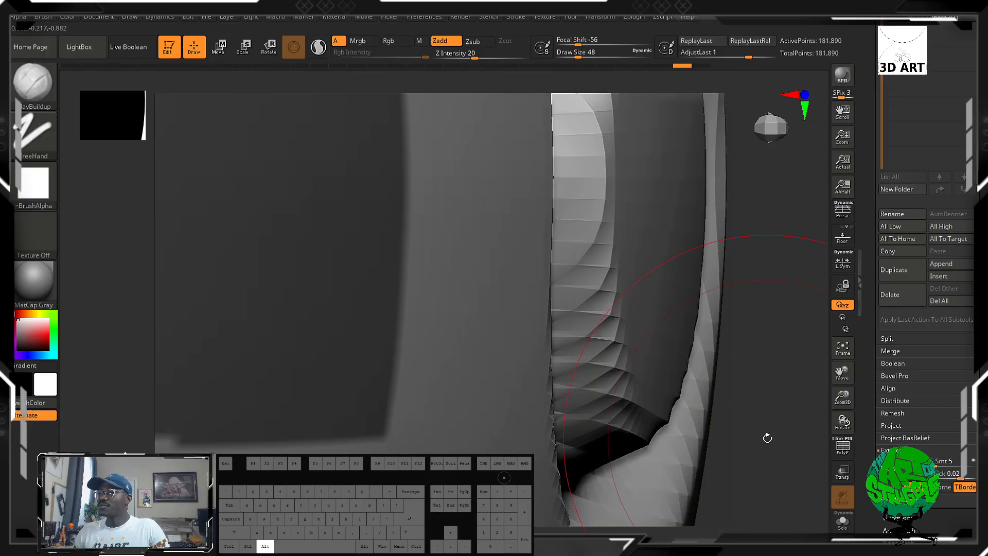
{"action": "left_click_drag", "start_coordinate": [767, 438], "coordinate": [760, 314], "text": "alt"}
{"action": "left_click_drag", "start_coordinate": [759, 381], "coordinate": [772, 425], "text": "alt"}
{"action": "right_click_drag", "start_coordinate": [756, 324], "coordinate": [778, 372], "text": "ctrl"}
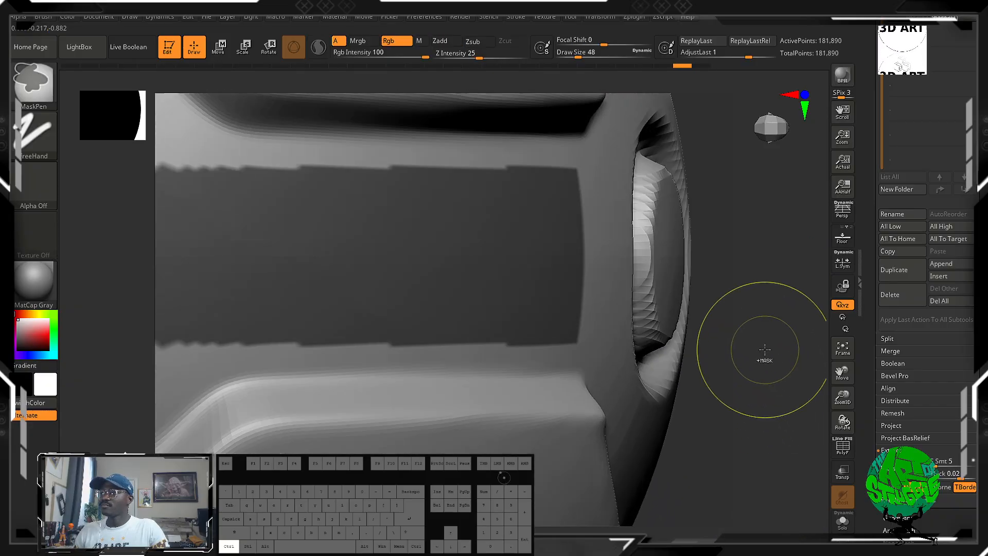
{"action": "left_click_drag", "start_coordinate": [765, 376], "coordinate": [694, 157], "text": "alt"}
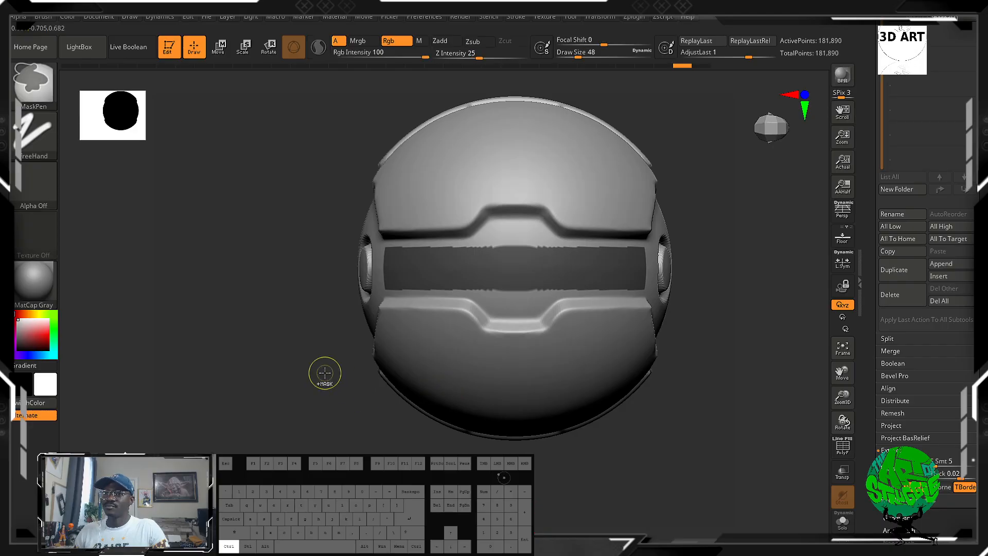
Clear the strip mask and subdivide the sphere twice with Divide to reach 2.91 million polygons.
{"action": "left_click_drag", "start_coordinate": [324, 370], "coordinate": [373, 406], "text": "alt"}
{"action": "left_click_drag", "start_coordinate": [981, 373], "coordinate": [982, 300]}
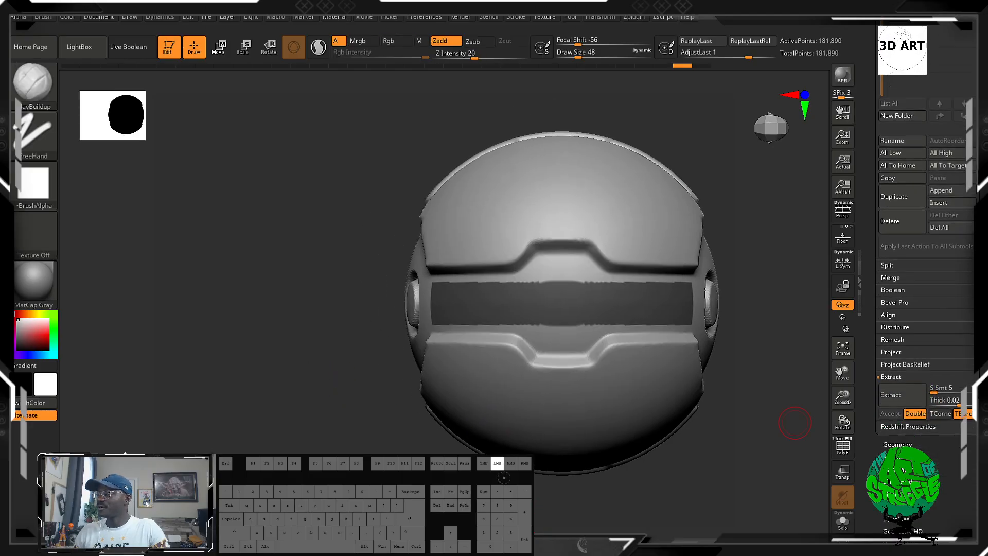
{"action": "left_click", "coordinate": [897, 443]}
{"action": "key", "text": "ctrl"}
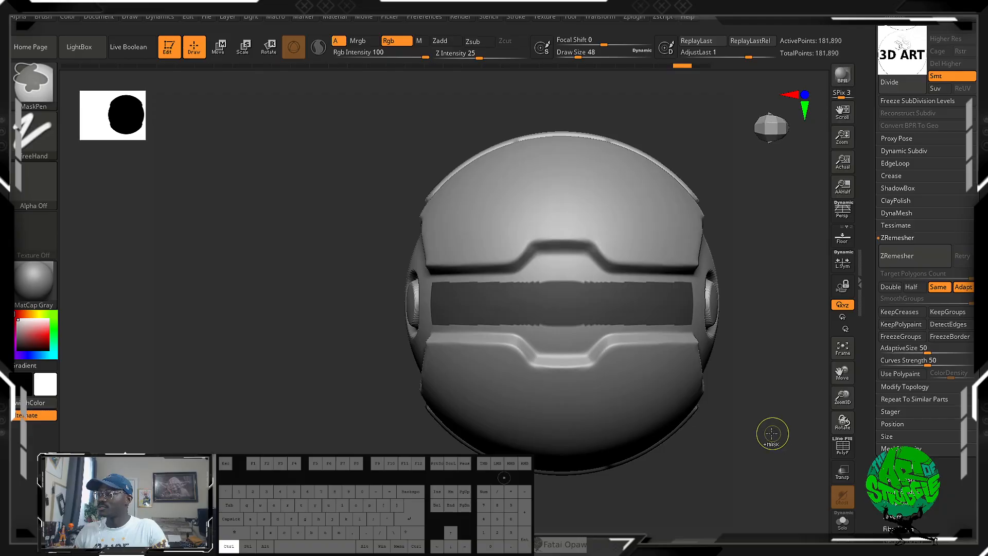
{"action": "left_click_drag", "start_coordinate": [744, 505], "coordinate": [745, 501], "text": "ctrl"}
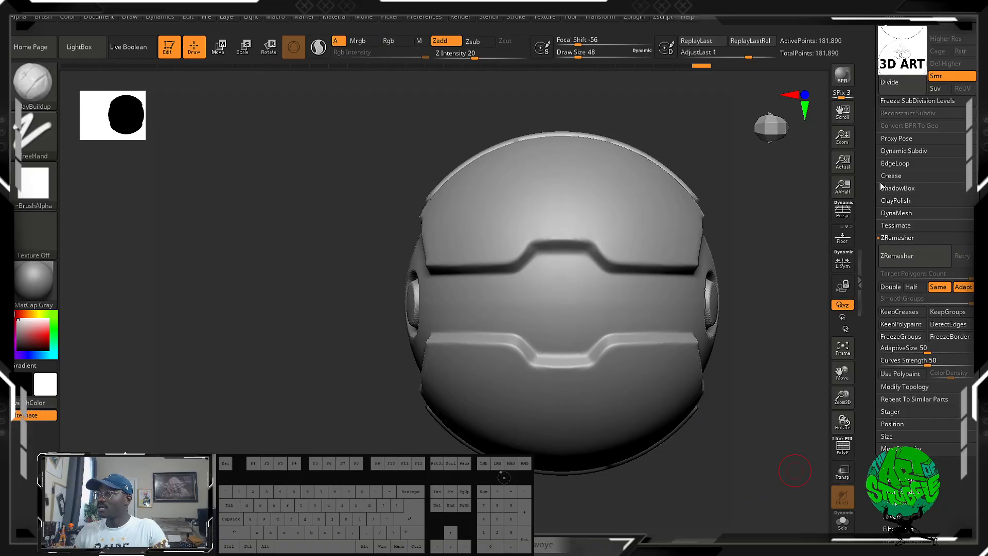
{"action": "left_click", "coordinate": [915, 85]}
{"action": "left_click", "coordinate": [915, 84]}
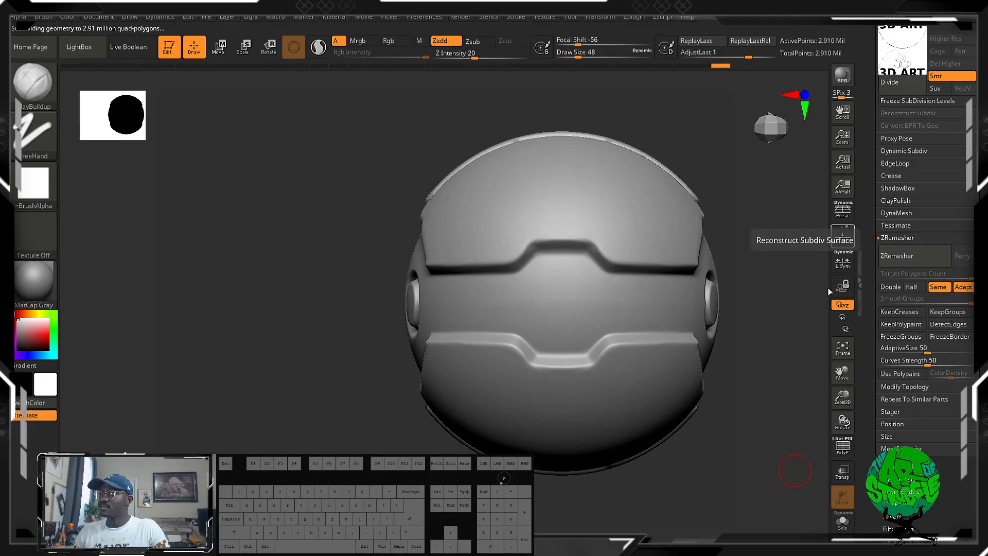
Mask a rectangular strip along the side band between the raised panels, redrawing it narrower to leave a margin.
{"action": "mouse_move", "coordinate": [792, 390]}
{"action": "left_mouse_down"}
{"action": "mouse_move", "coordinate": [800, 403]}
{"action": "mouse_move", "coordinate": [356, 397]}
{"action": "left_mouse_up"}
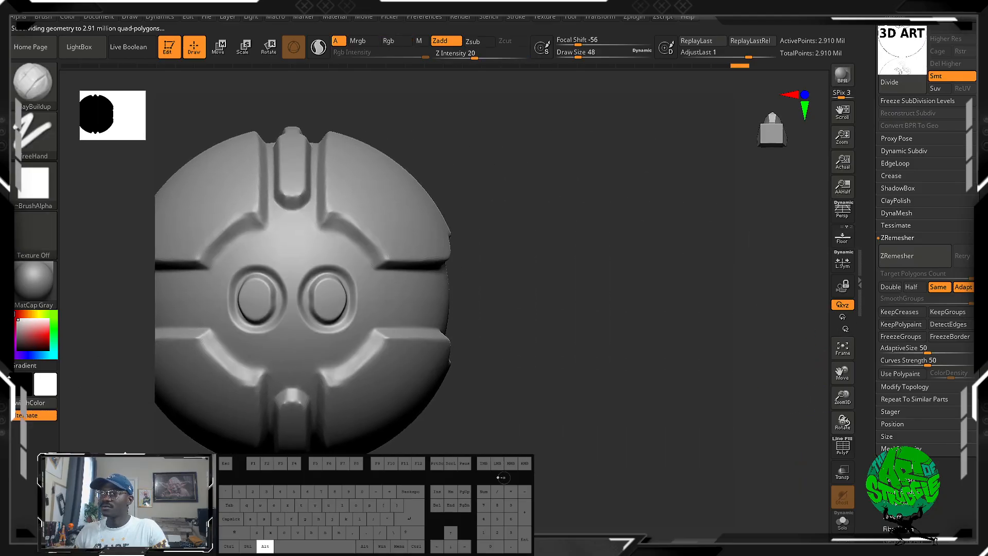
{"action": "mouse_move", "coordinate": [482, 274]}
{"action": "left_mouse_down", "text": "ctrl"}
{"action": "mouse_move", "coordinate": [369, 320]}
{"action": "mouse_move", "coordinate": [393, 331]}
{"action": "mouse_move", "coordinate": [491, 289]}
{"action": "mouse_move", "coordinate": [511, 381]}
{"action": "left_mouse_up", "text": "ctrl"}
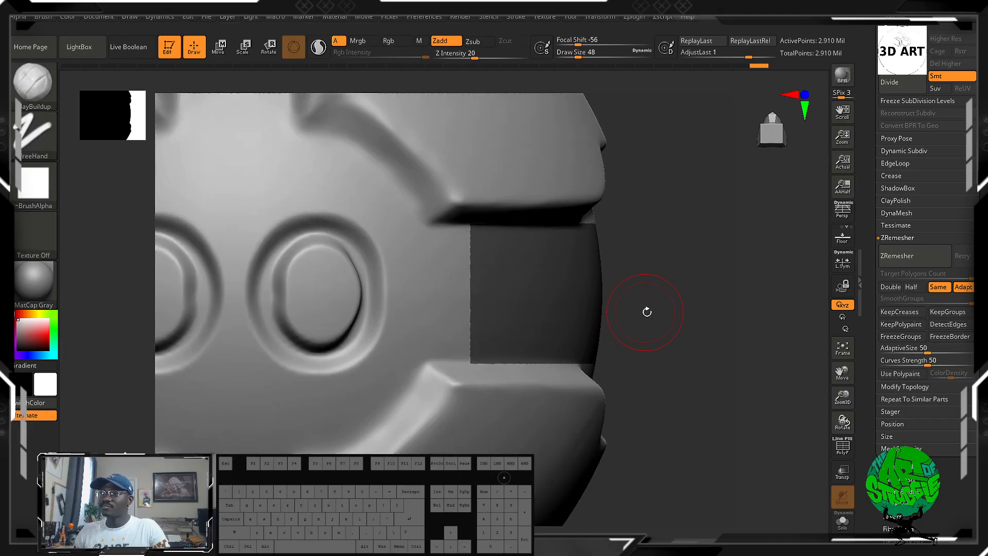
{"action": "left_click_drag", "start_coordinate": [647, 312], "coordinate": [655, 302], "text": "ctrl"}
{"action": "left_click_drag", "start_coordinate": [639, 247], "coordinate": [472, 343], "text": "ctrl"}
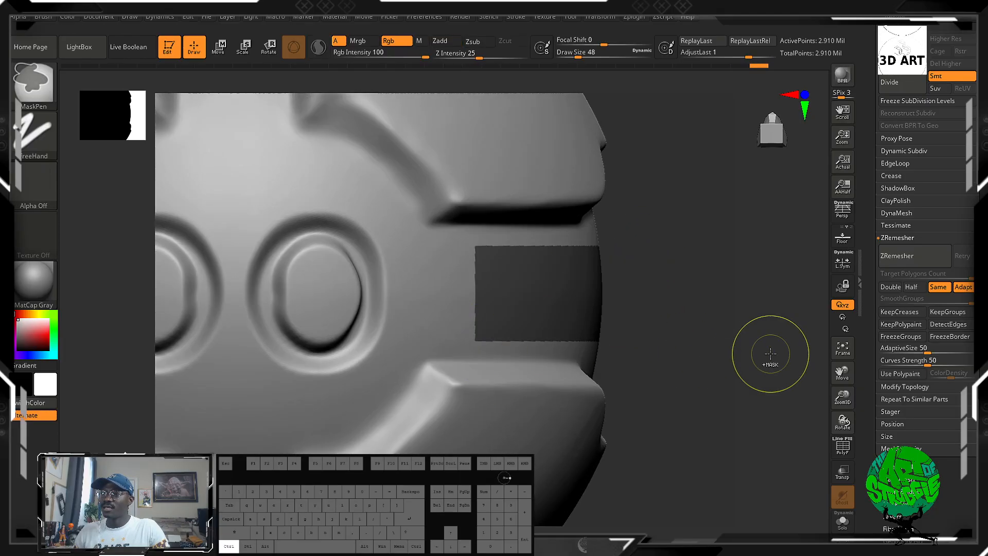
{"action": "left_click_drag", "start_coordinate": [770, 352], "coordinate": [717, 357]}
{"action": "left_click_drag", "start_coordinate": [463, 353], "coordinate": [698, 347], "text": "alt"}
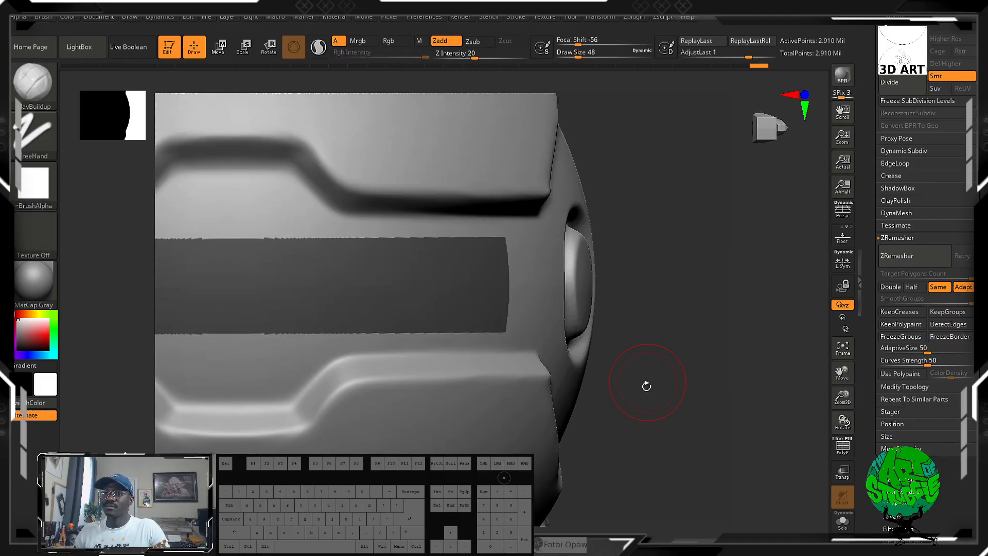
{"action": "left_click_drag", "start_coordinate": [646, 386], "coordinate": [761, 398], "text": "alt"}
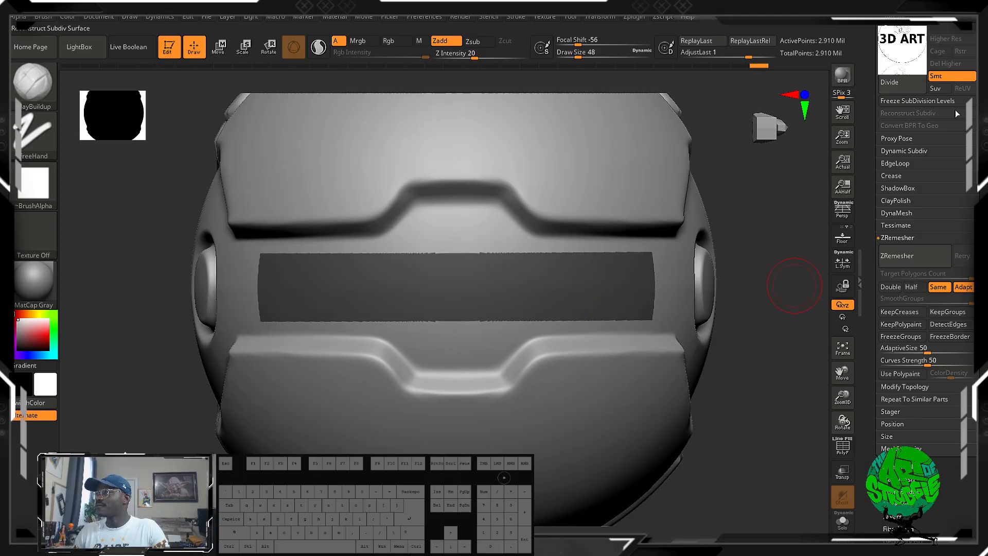
Extract the masked strip as a separate shell with S Smt 5 and Thick 0.02.
{"action": "left_click_drag", "start_coordinate": [876, 242], "coordinate": [875, 488]}
{"action": "left_click", "coordinate": [890, 262]}
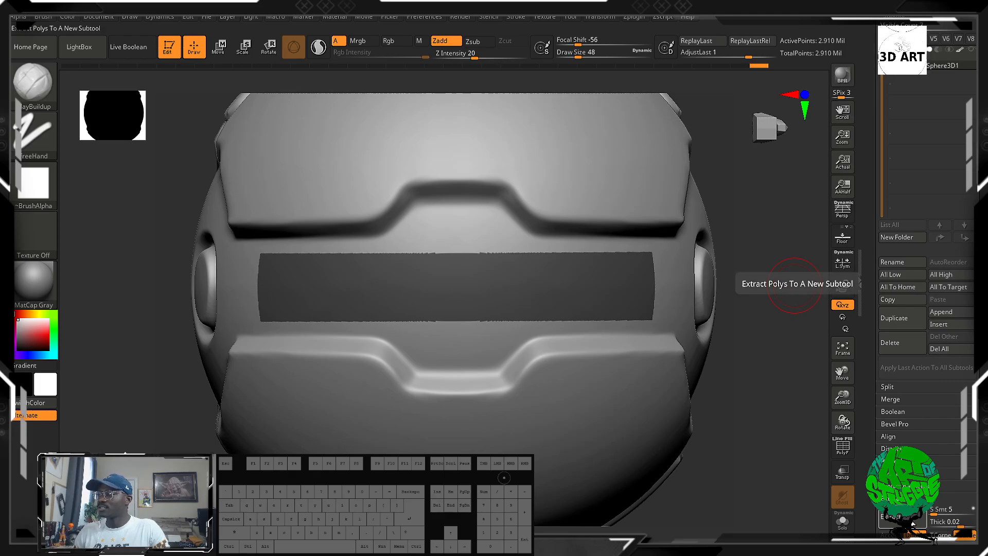
{"action": "left_click", "coordinate": [842, 286]}
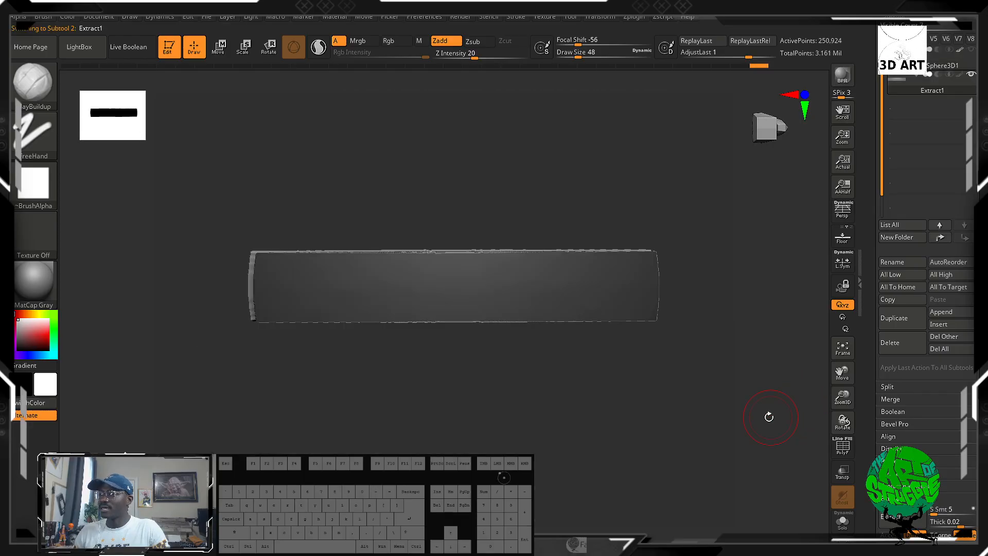
Accept the extraction as its own subtool, shown without the sphere, and clear its mask.
{"action": "left_click_drag", "start_coordinate": [769, 416], "coordinate": [769, 440]}
{"action": "left_click_drag", "start_coordinate": [644, 348], "coordinate": [573, 426], "text": "alt"}
{"action": "mouse_move", "coordinate": [577, 269]}
{"action": "left_mouse_down"}
{"action": "mouse_move", "coordinate": [486, 285]}
{"action": "mouse_move", "coordinate": [564, 395]}
{"action": "mouse_move", "coordinate": [551, 381]}
{"action": "mouse_move", "coordinate": [542, 322]}
{"action": "left_mouse_up"}
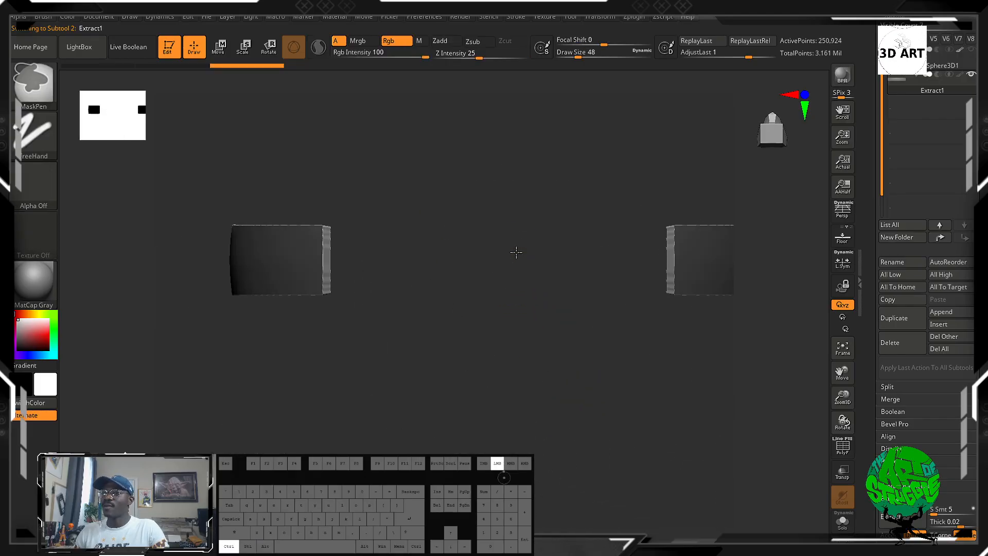
{"action": "left_click_drag", "start_coordinate": [516, 252], "coordinate": [498, 167], "text": "ctrl"}
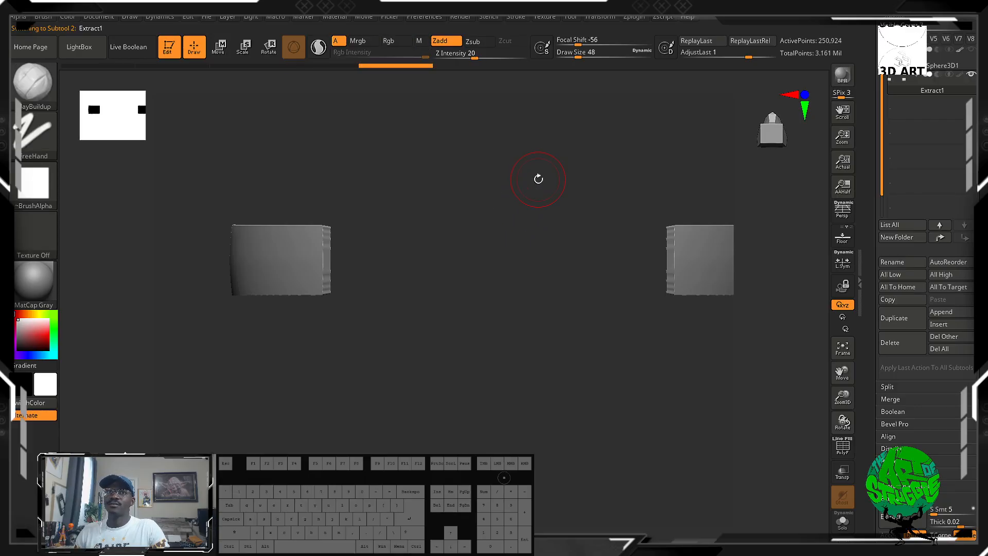
Check the attendance channel of the Character Modeling server in Discord and return to ZBrush.
{"action": "mouse_move", "coordinate": [112, 115]}
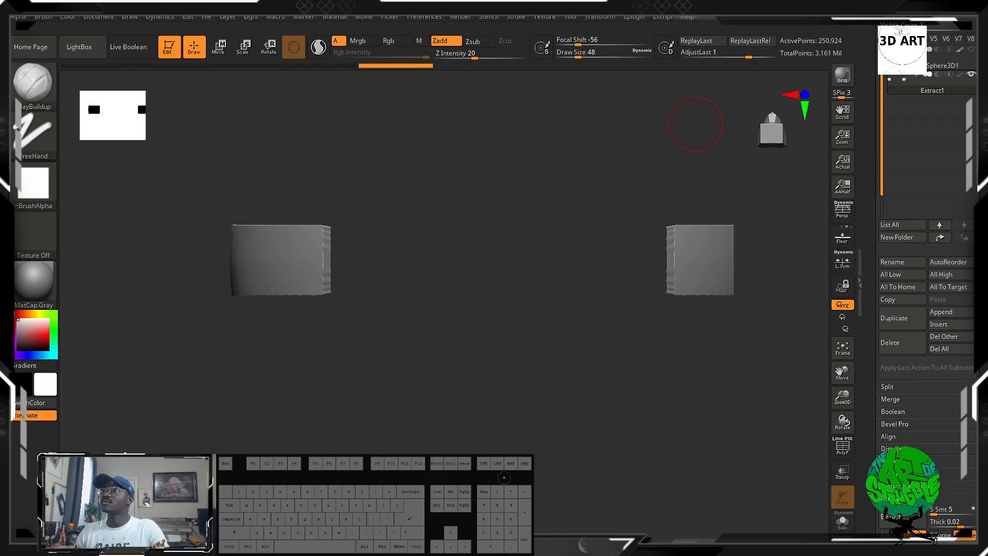
{"action": "left_click", "coordinate": [958, 5]}
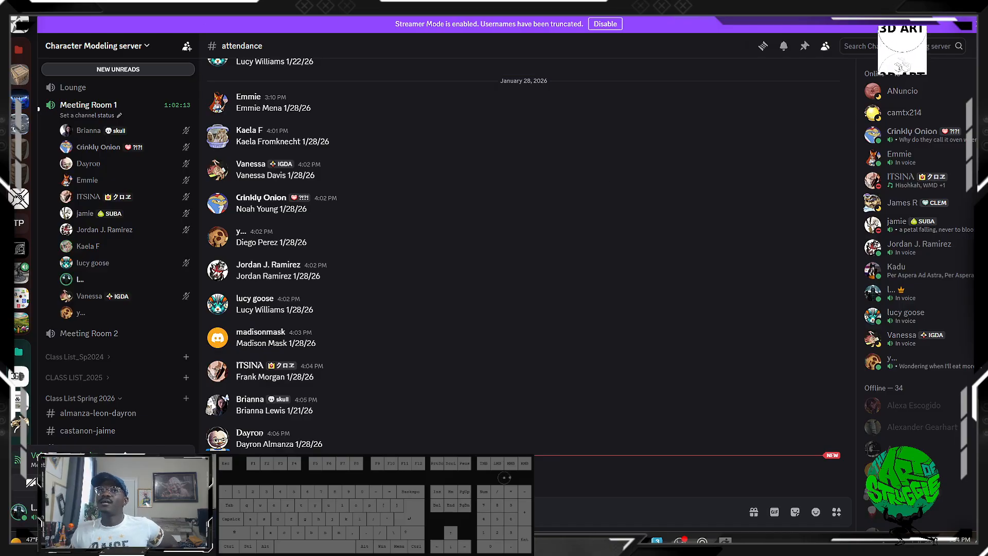
{"action": "left_click_drag", "start_coordinate": [453, 7], "coordinate": [221, 0]}
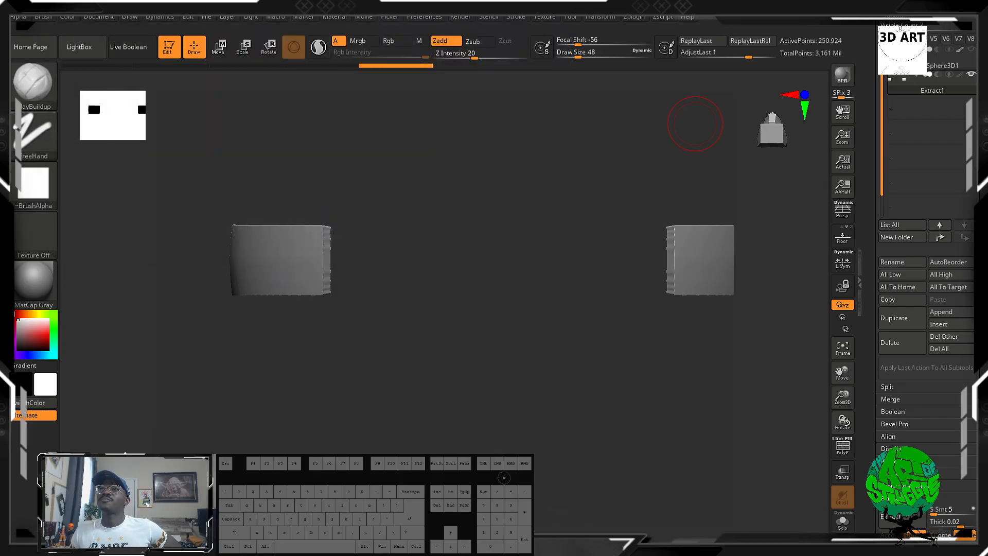
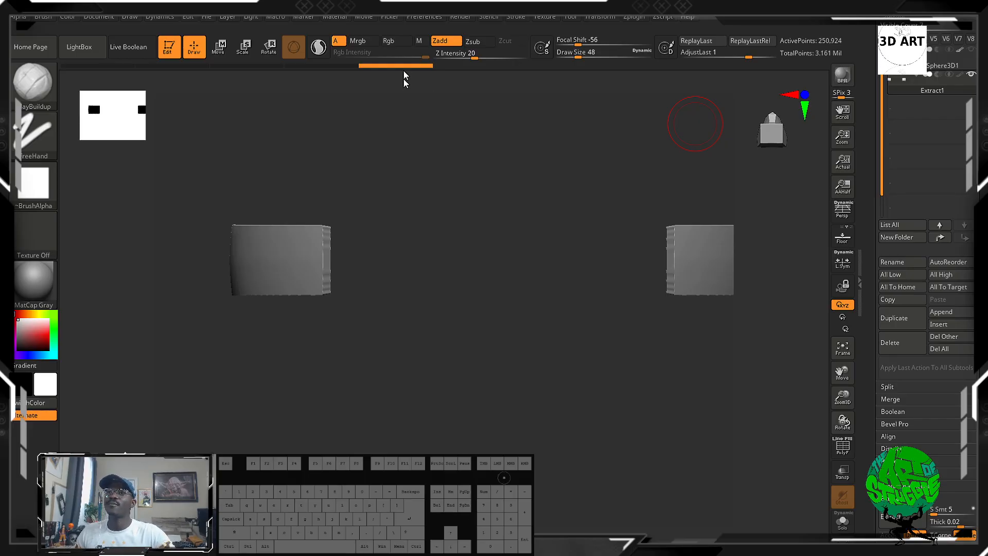
Show the sphere together with the extracted strip, make the sphere the active subtool and clear its mask.
{"action": "key", "text": "ctrl"}
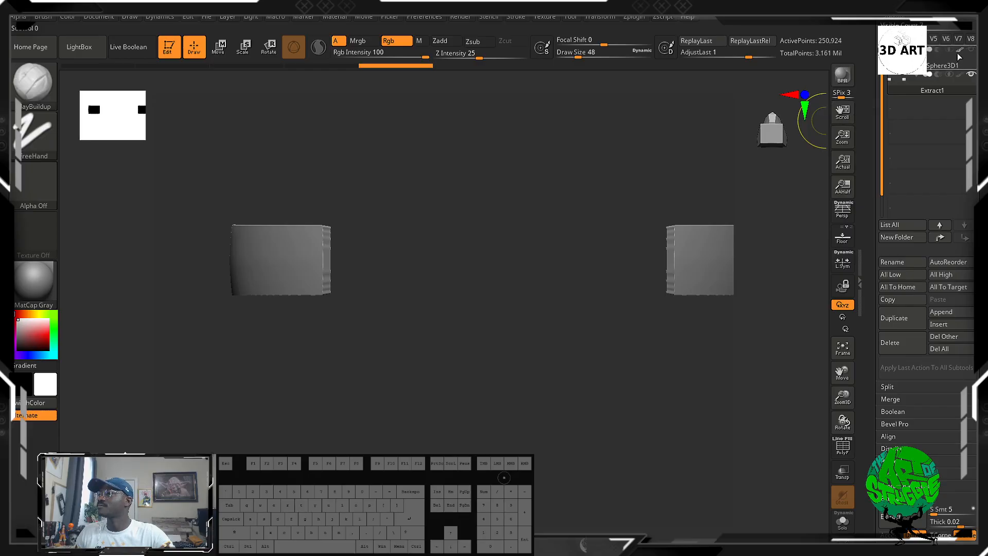
{"action": "mouse_move", "coordinate": [963, 51]}
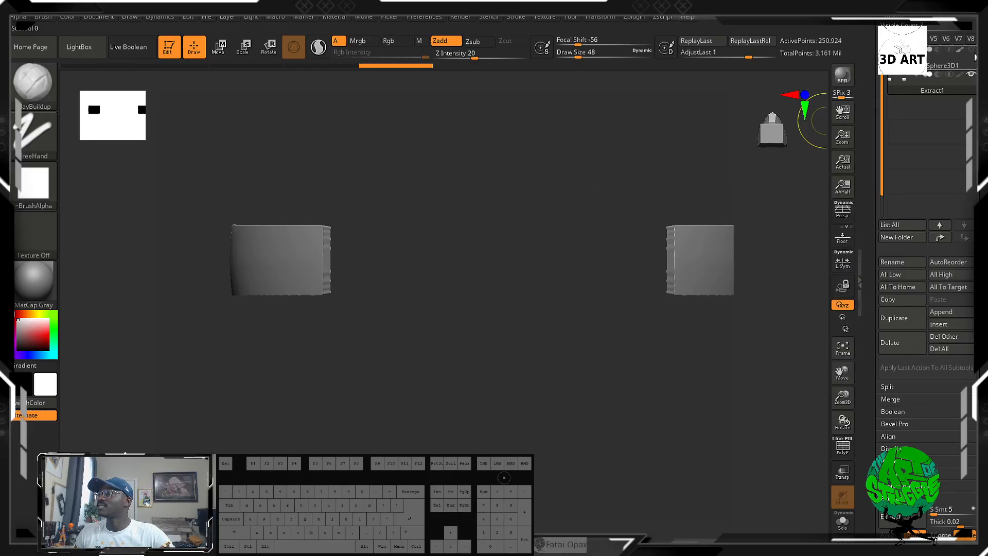
{"action": "left_click", "coordinate": [971, 51]}
{"action": "left_click_drag", "start_coordinate": [161, 309], "coordinate": [778, 252], "text": "alt"}
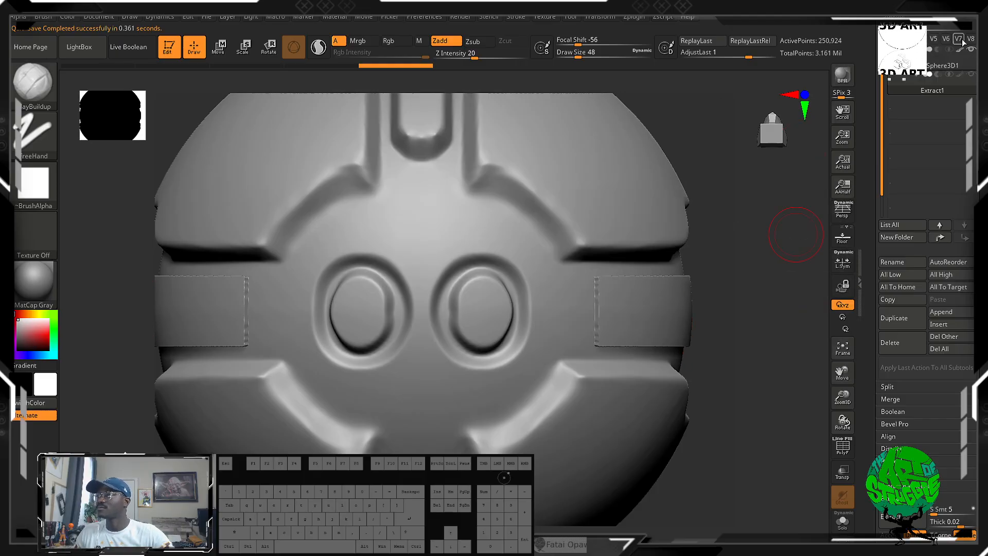
{"action": "left_click", "coordinate": [940, 65]}
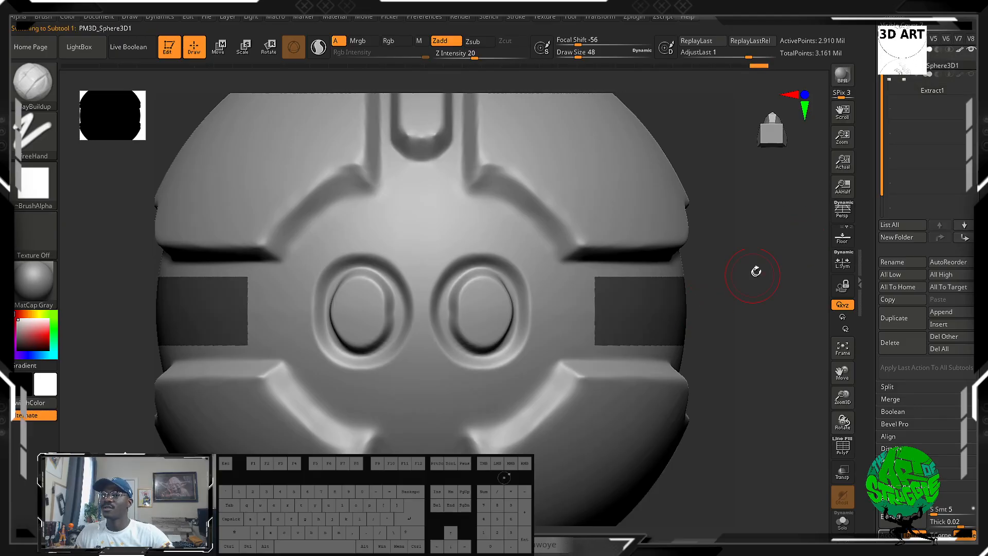
{"action": "left_click_drag", "start_coordinate": [756, 271], "coordinate": [784, 226], "text": "ctrl+alt"}
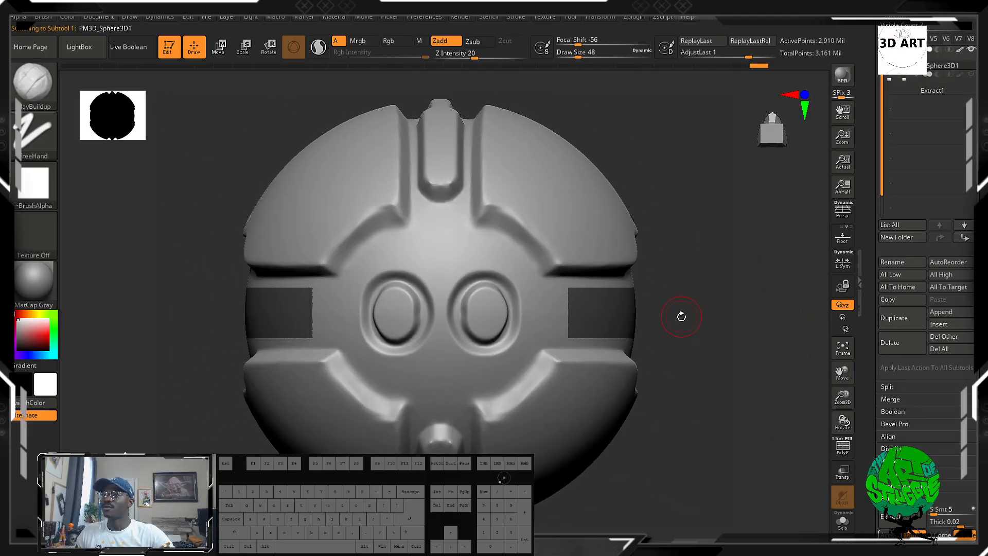
{"action": "left_click_drag", "start_coordinate": [694, 277], "coordinate": [718, 324], "text": "ctrl"}
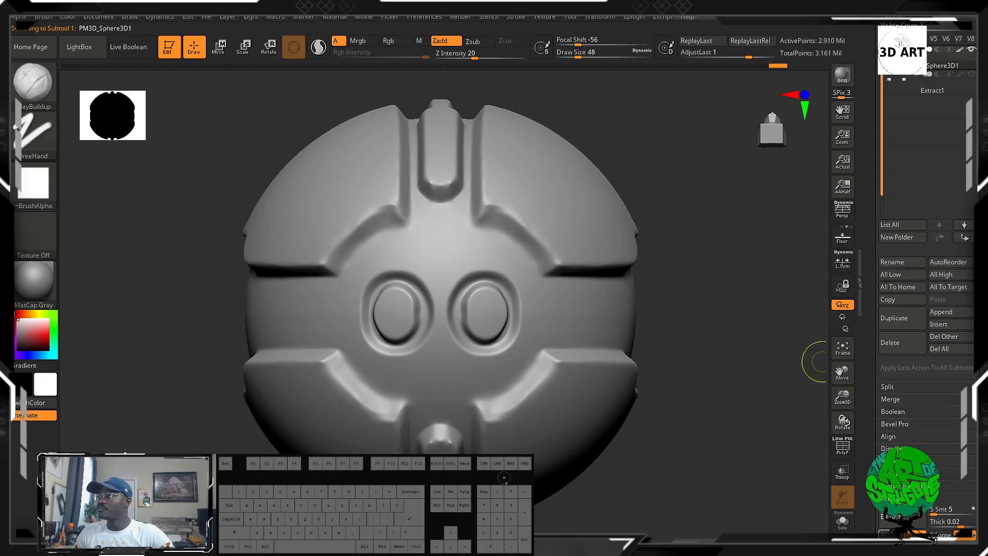
Lower the sphere by two subdivision levels and mask a strip along the side band to examine the mask's edge quality.
{"action": "scroll", "coordinate": [899, 203], "scroll_direction": "down", "scroll_amount": 5}
{"action": "left_click", "coordinate": [898, 178]}
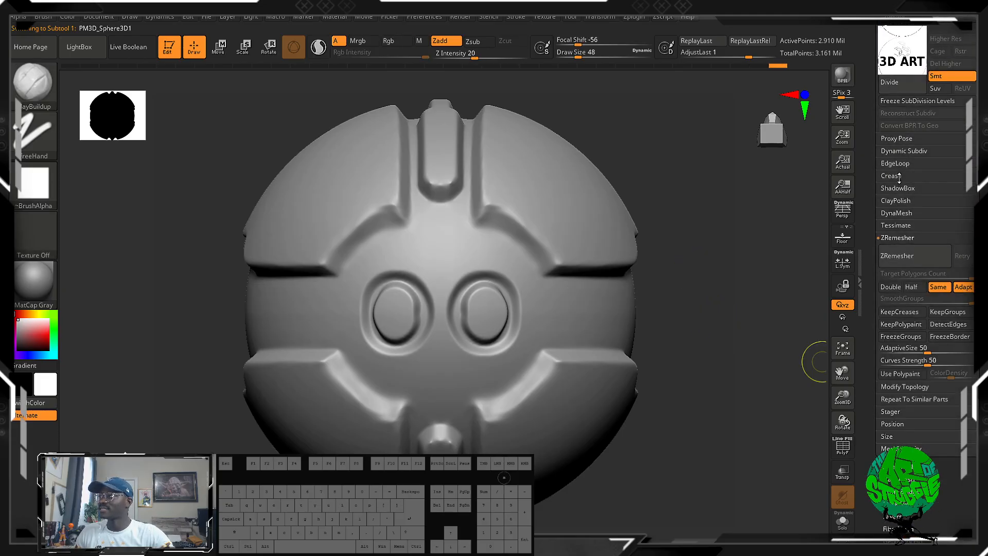
{"action": "key", "text": "shift+d"}
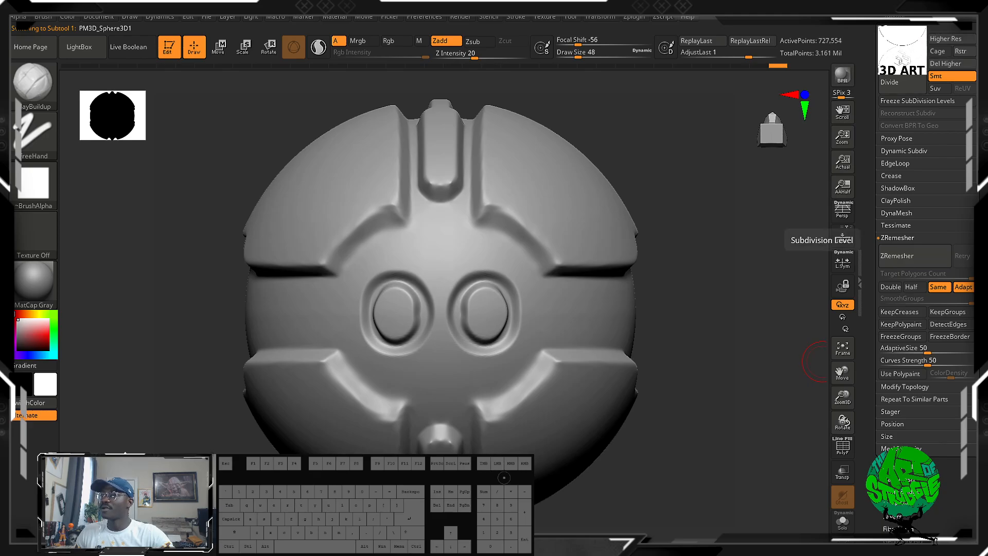
{"action": "key", "text": "ctrl"}
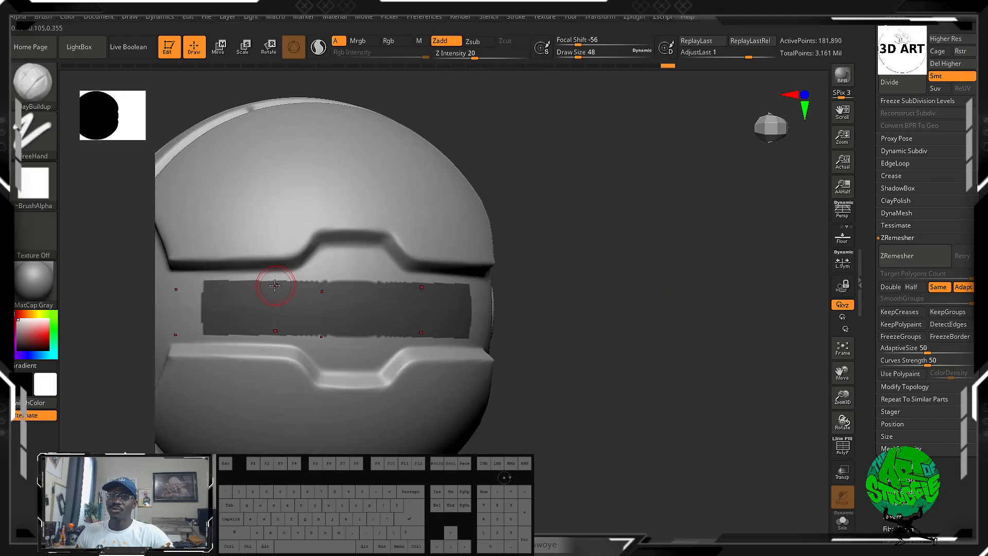
{"action": "left_click_drag", "start_coordinate": [594, 262], "coordinate": [646, 346], "text": "alt"}
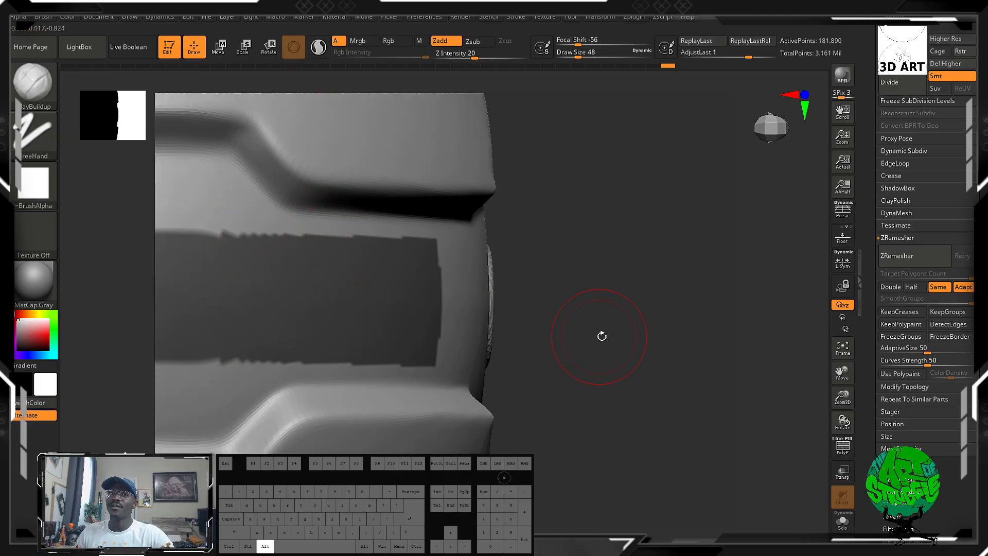
{"action": "left_click_drag", "start_coordinate": [601, 336], "coordinate": [723, 299]}
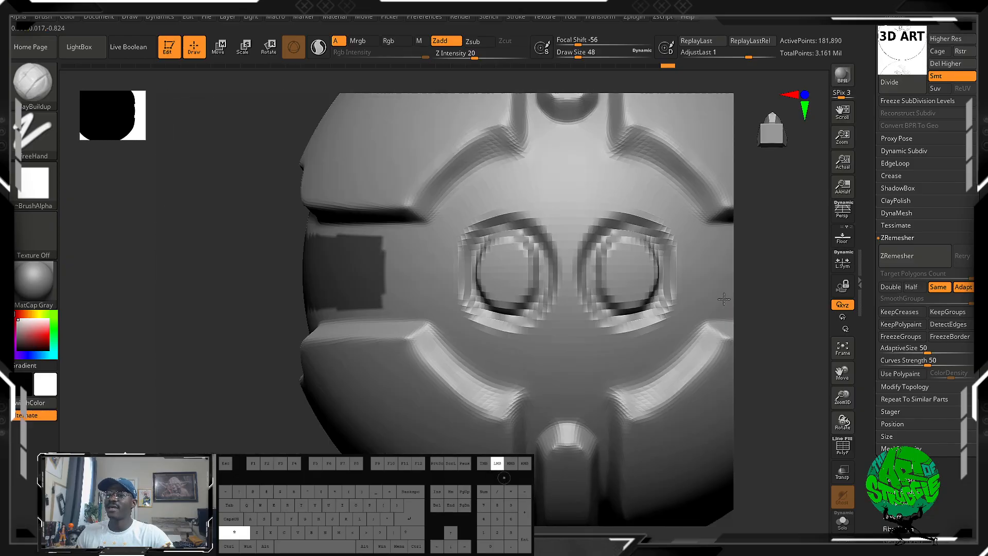
{"action": "left_click_drag", "start_coordinate": [157, 334], "coordinate": [378, 244], "text": "alt"}
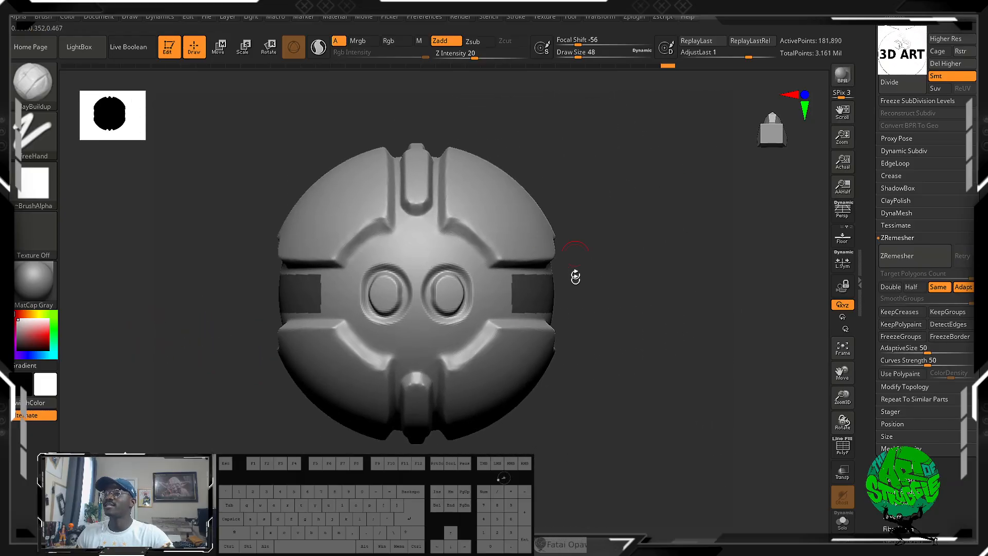
{"action": "left_click_drag", "start_coordinate": [604, 240], "coordinate": [797, 123], "text": "alt"}
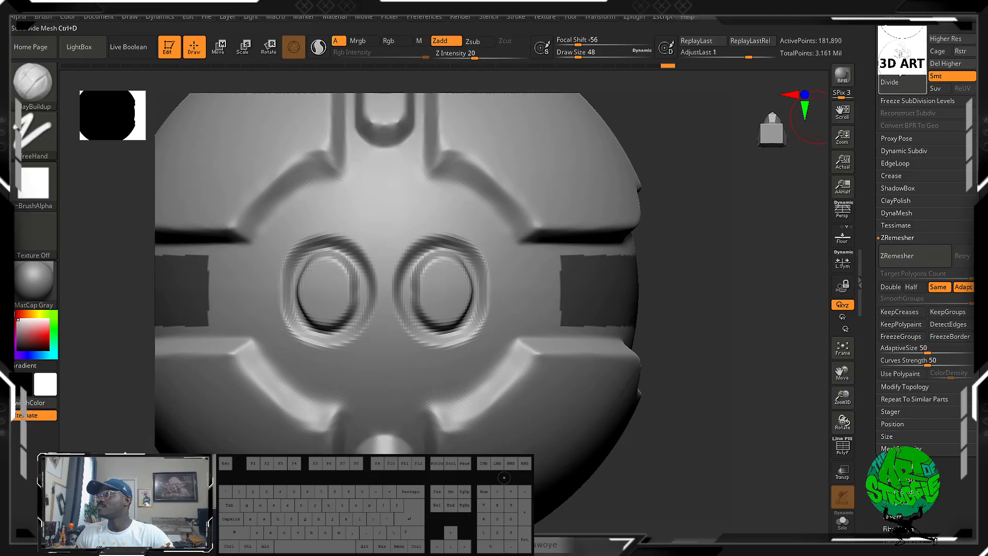
Return the sphere to SDiv 5 and redraw the rectangular mask along the side band.
{"action": "left_click", "coordinate": [909, 52]}
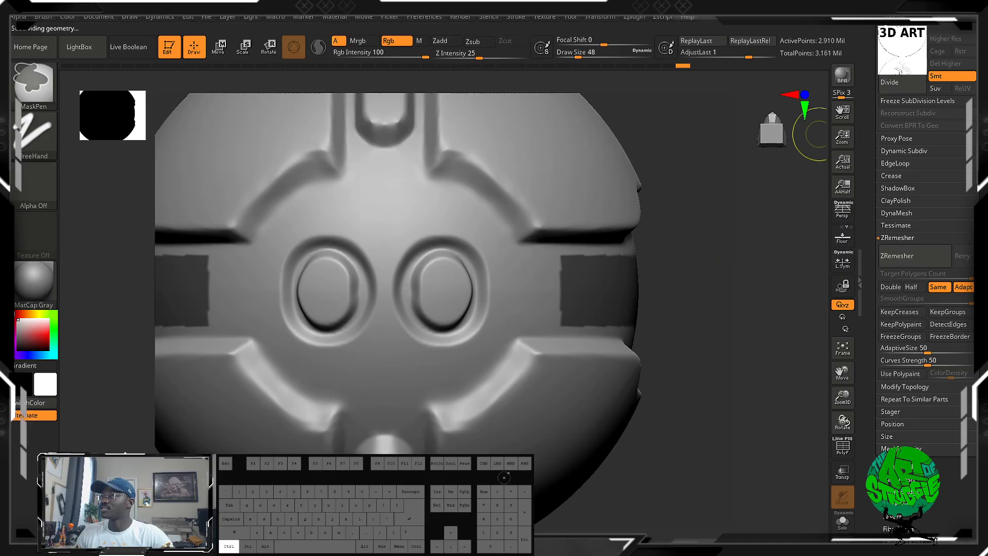
{"action": "key", "text": "ctrl"}
{"action": "left_click_drag", "start_coordinate": [686, 262], "coordinate": [549, 323], "text": "ctrl"}
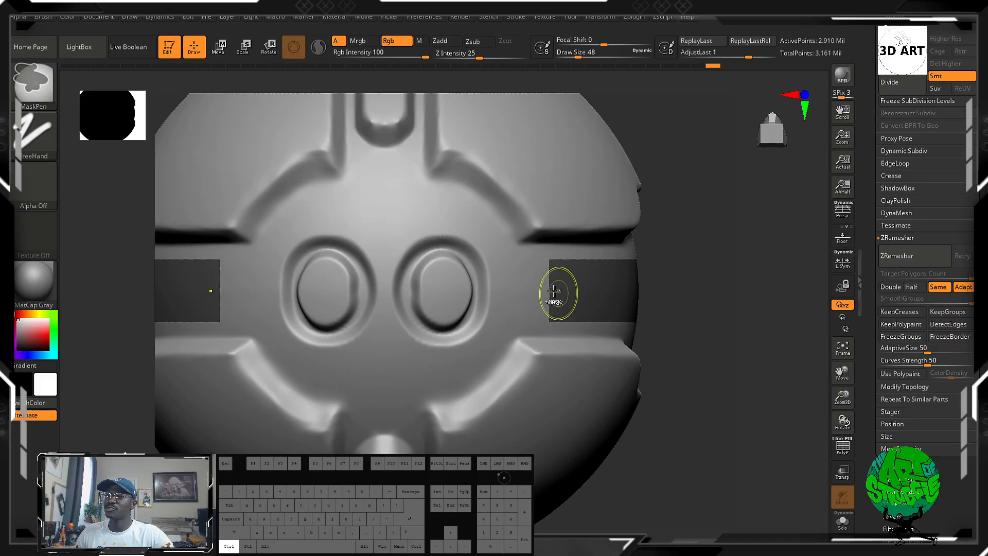
Extend the mask with a narrower tab toward the eyes and unmask a rectangular slot along the strip's middle.
{"action": "left_click_drag", "start_coordinate": [543, 293], "coordinate": [502, 304], "text": "ctrl"}
{"action": "left_click_drag", "start_coordinate": [599, 284], "coordinate": [578, 262], "text": "ctrl"}
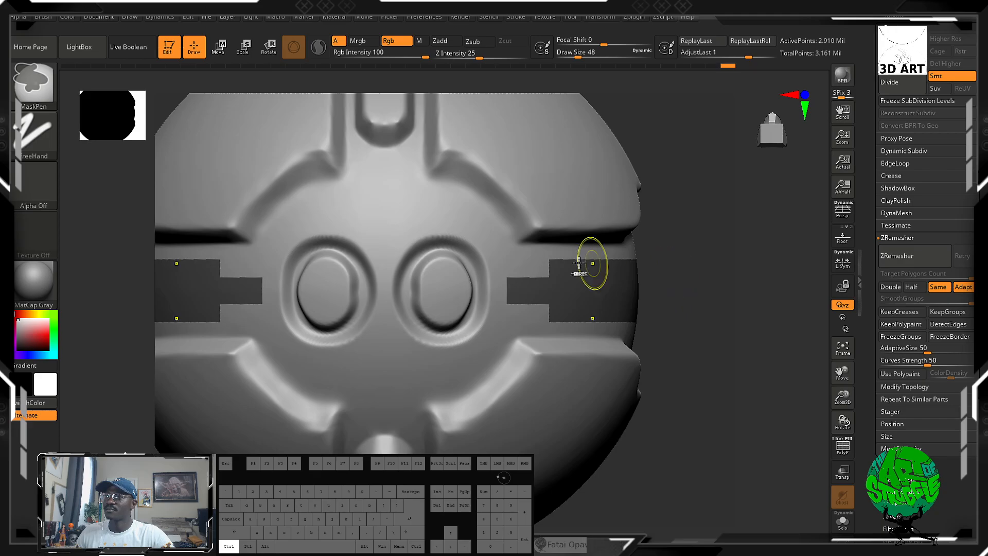
{"action": "left_click_drag", "start_coordinate": [677, 273], "coordinate": [584, 307], "text": "ctrl+alt"}
{"action": "mouse_move", "coordinate": [712, 316]}
{"action": "left_mouse_down"}
{"action": "mouse_move", "coordinate": [666, 315]}
{"action": "mouse_move", "coordinate": [767, 298]}
{"action": "left_mouse_up"}
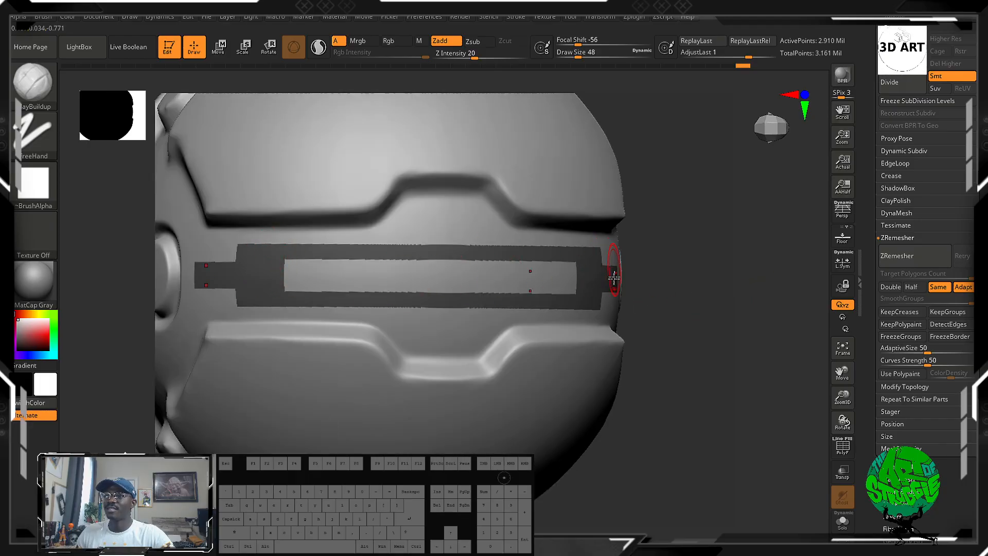
{"action": "left_click_drag", "start_coordinate": [762, 294], "coordinate": [761, 317]}
{"action": "left_click_drag", "start_coordinate": [159, 355], "coordinate": [165, 271], "text": "alt"}
{"action": "left_click_drag", "start_coordinate": [236, 293], "coordinate": [112, 298], "text": "alt"}
{"action": "left_click_drag", "start_coordinate": [722, 209], "coordinate": [732, 337], "text": "alt"}
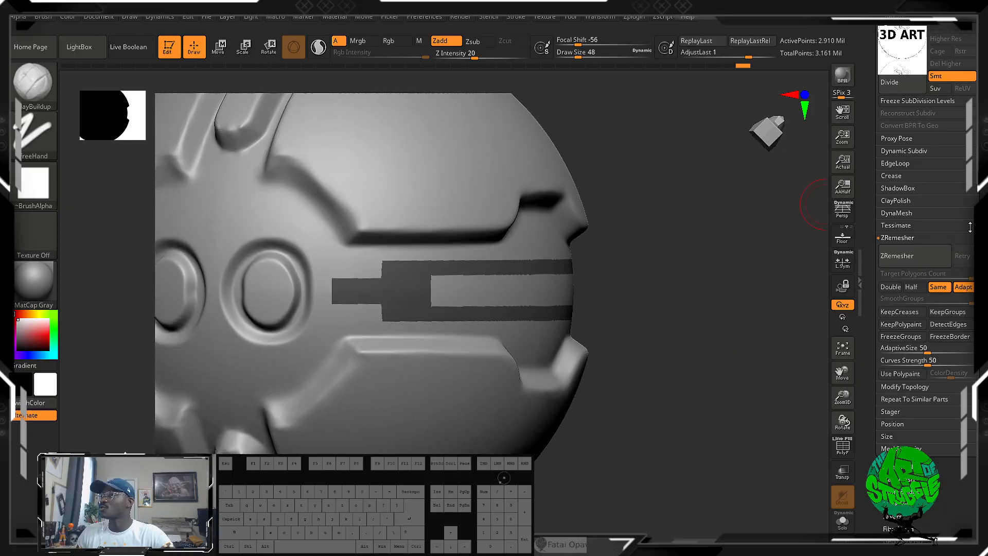
Extract the slotted mask shape with S Smt 5 and Thick 0.02 and accept it as a new subtool.
{"action": "left_click_drag", "start_coordinate": [971, 265], "coordinate": [971, 511]}
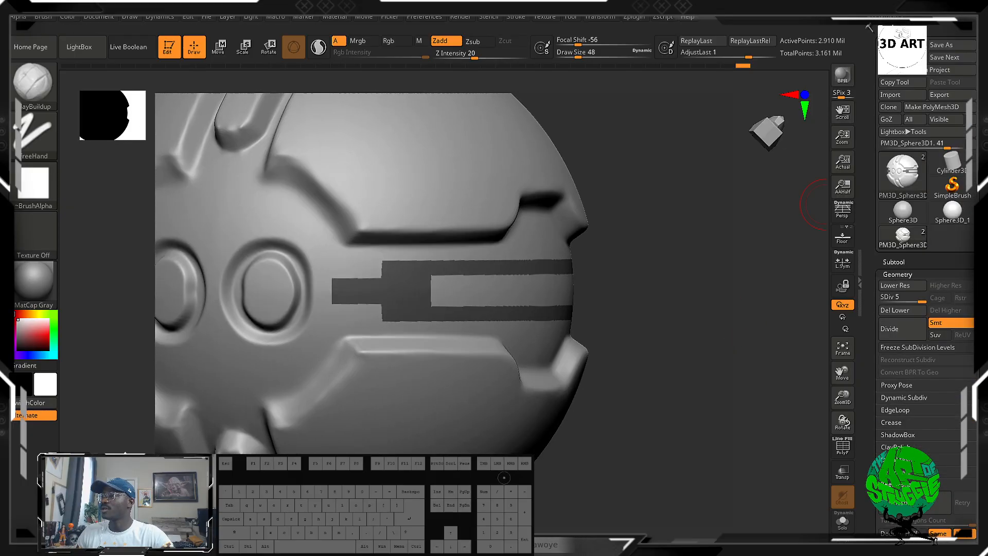
{"action": "left_click", "coordinate": [908, 261]}
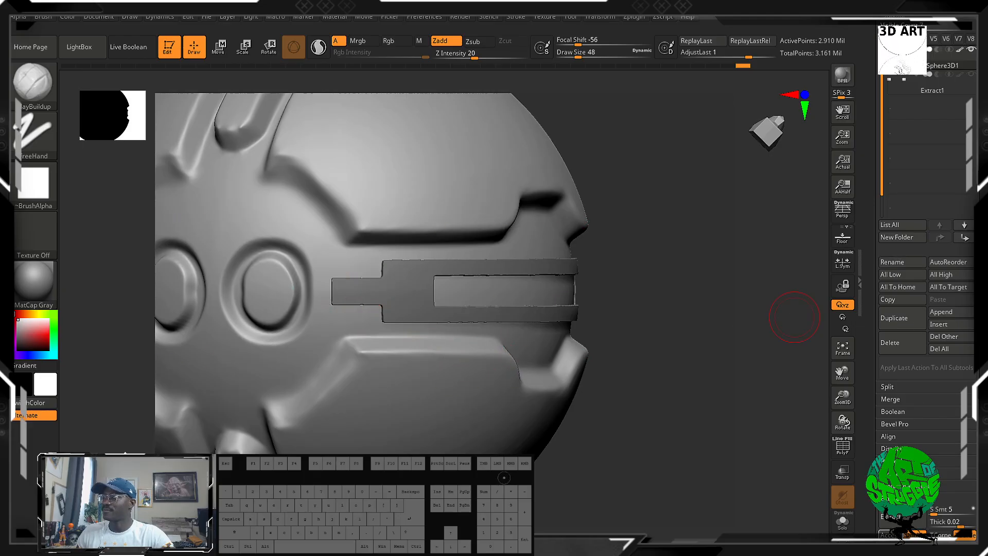
{"action": "mouse_move", "coordinate": [780, 487]}
{"action": "left_mouse_down"}
{"action": "mouse_move", "coordinate": [736, 438]}
{"action": "mouse_move", "coordinate": [701, 375]}
{"action": "mouse_move", "coordinate": [751, 398]}
{"action": "left_mouse_up"}
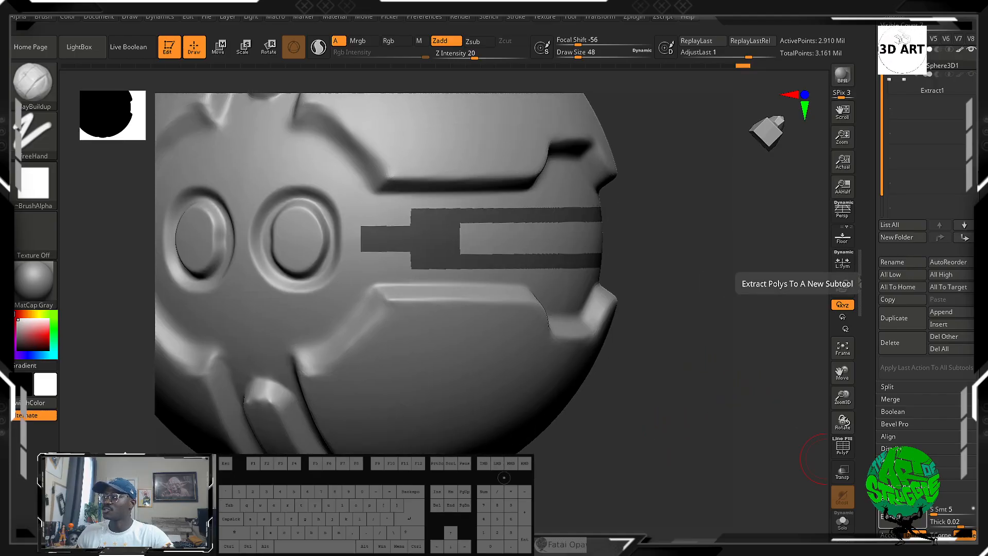
{"action": "left_click", "coordinate": [842, 284]}
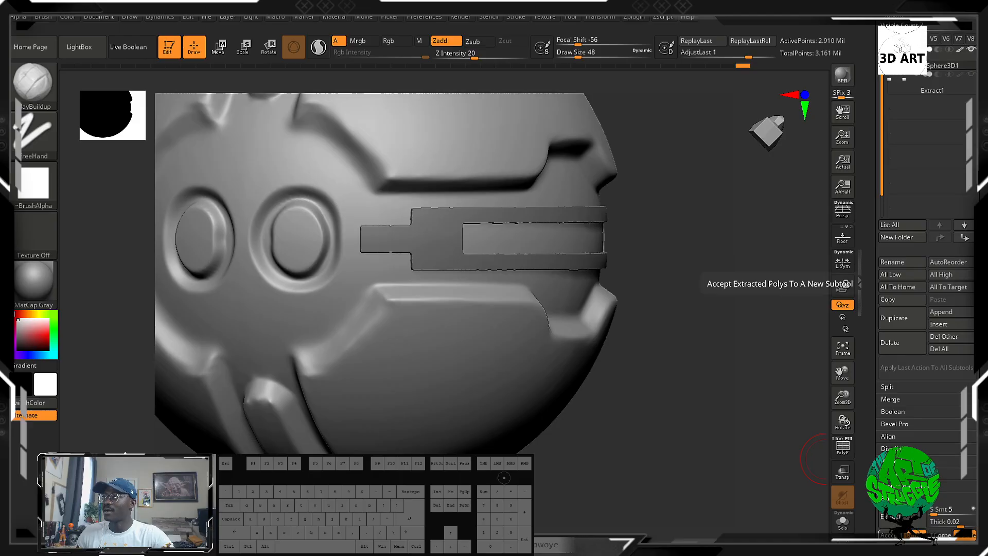
{"action": "left_click", "coordinate": [892, 534]}
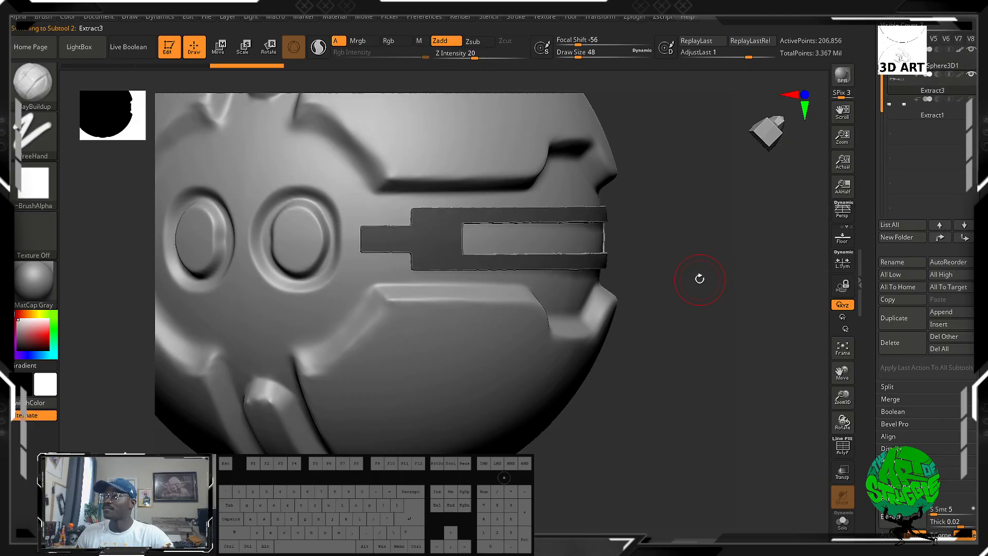
{"action": "mouse_move", "coordinate": [699, 278]}
{"action": "left_mouse_down"}
{"action": "mouse_move", "coordinate": [686, 289]}
{"action": "mouse_move", "coordinate": [697, 278]}
{"action": "left_mouse_up"}
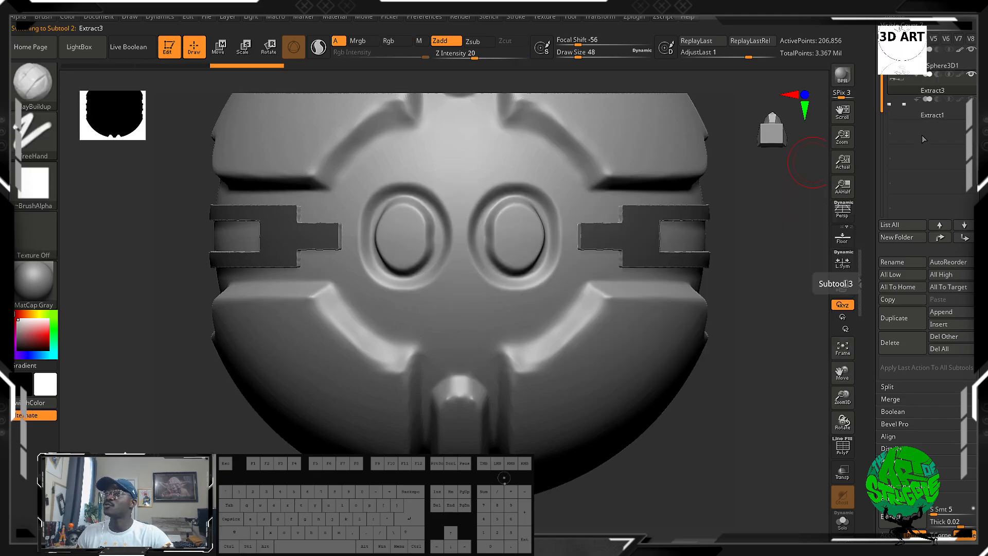
Select the earlier extracted strip, Extract1, and show it with the other subtools, staying in Draw mode.
{"action": "left_click_drag", "start_coordinate": [976, 61], "coordinate": [976, 308]}
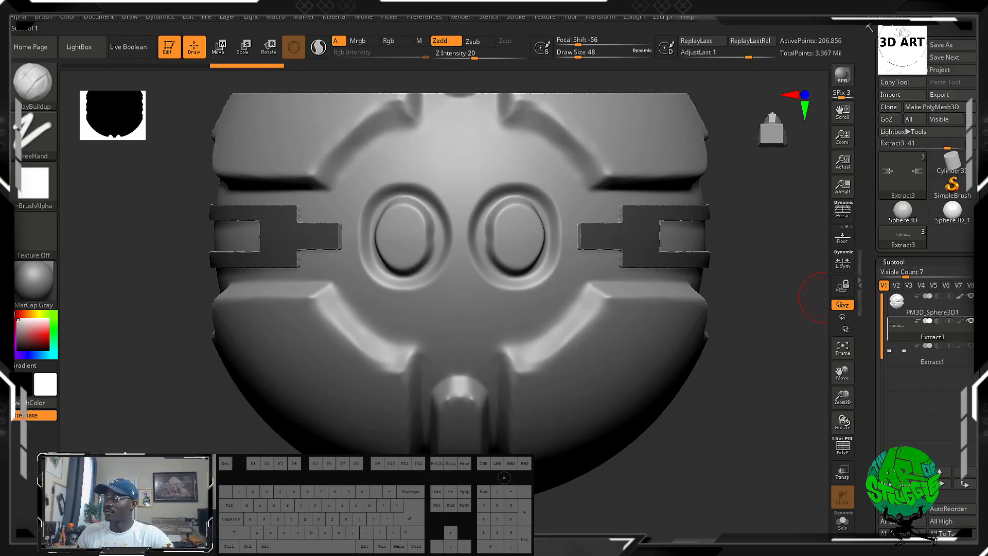
{"action": "scroll", "coordinate": [957, 268], "scroll_direction": "down", "scroll_amount": 3}
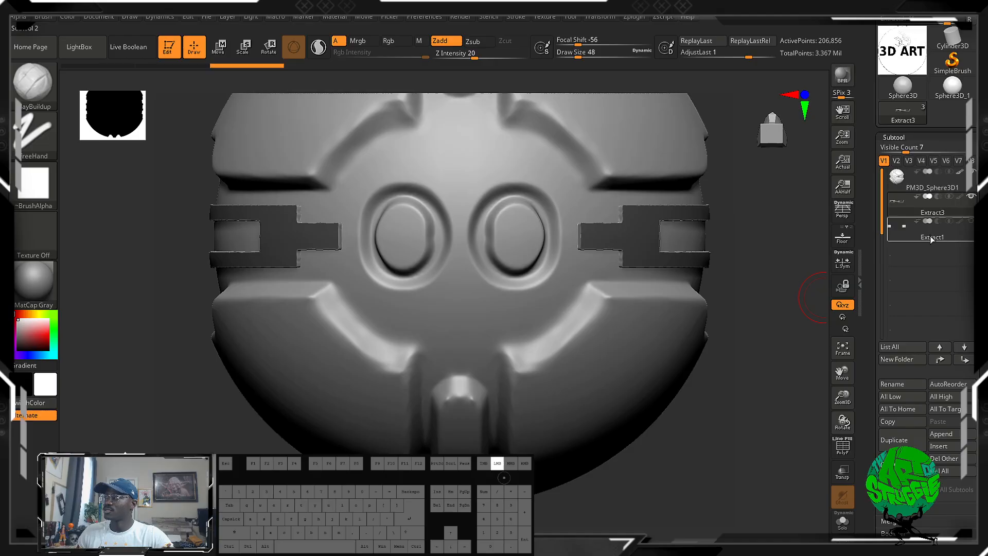
{"action": "left_click", "coordinate": [930, 236]}
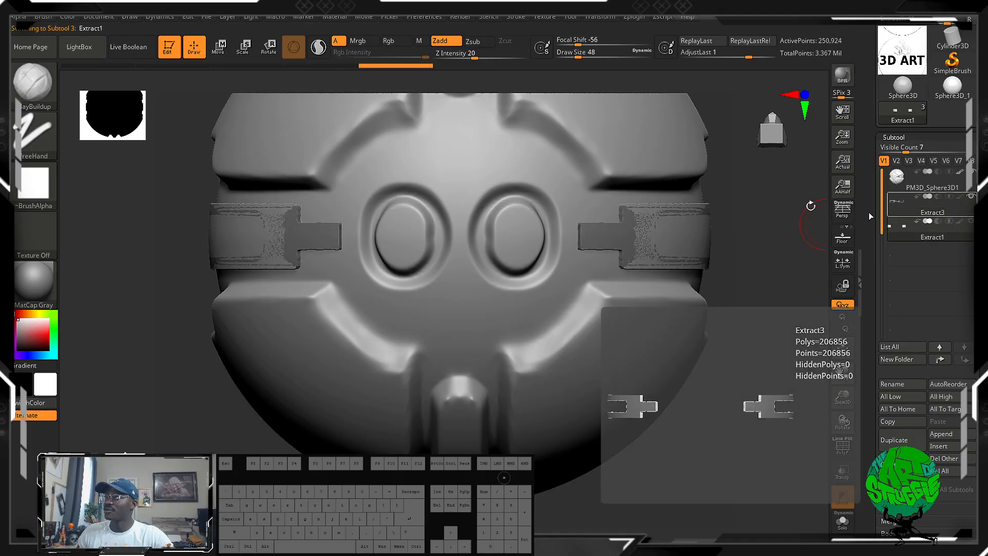
{"action": "left_click", "coordinate": [220, 49]}
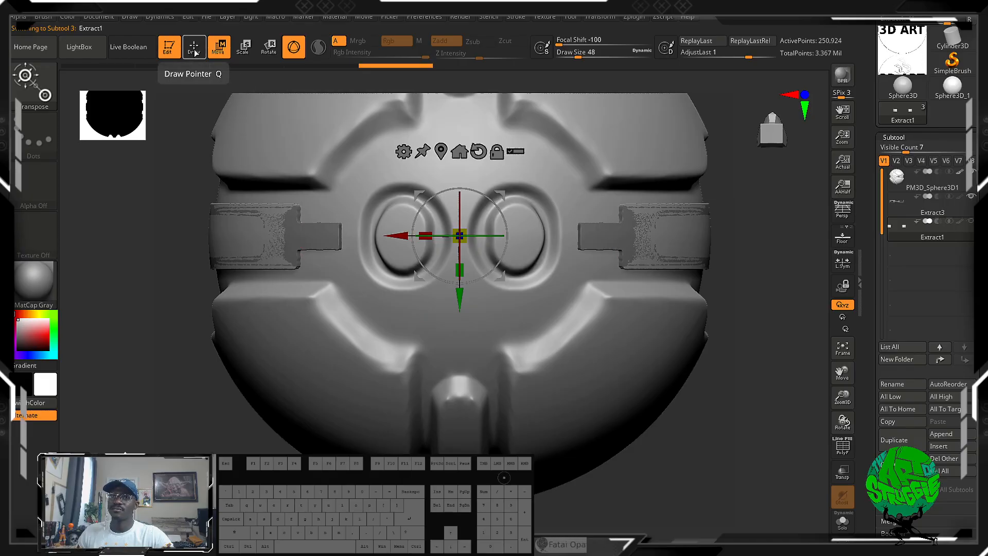
{"action": "left_click", "coordinate": [193, 48]}
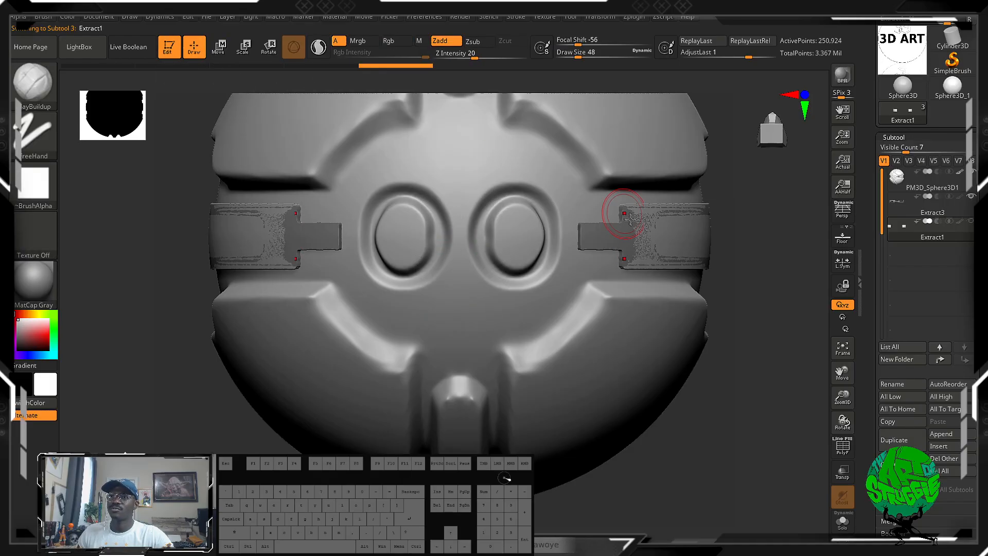
Pull the outer ends of Extract1 outward using the Move brush at Draw Size 88 and undo the pull.
{"action": "key", "text": "b"}
{"action": "key", "text": "m"}
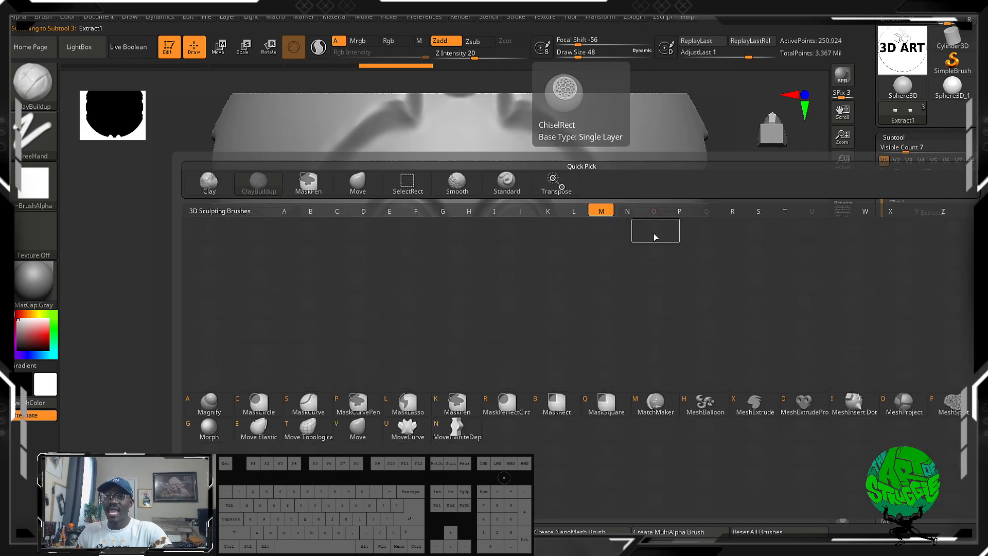
{"action": "key", "text": "v"}
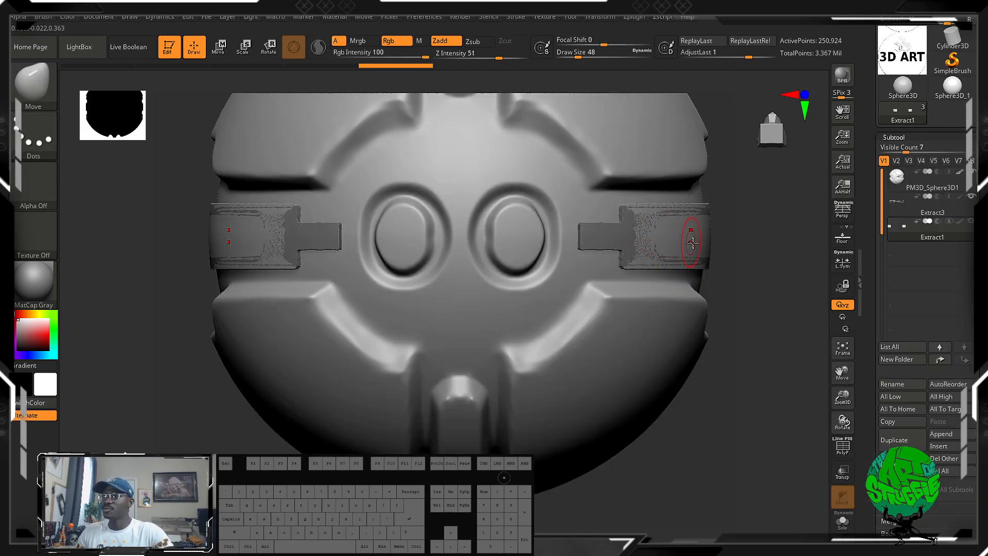
{"action": "key", "text": "bracketright"}
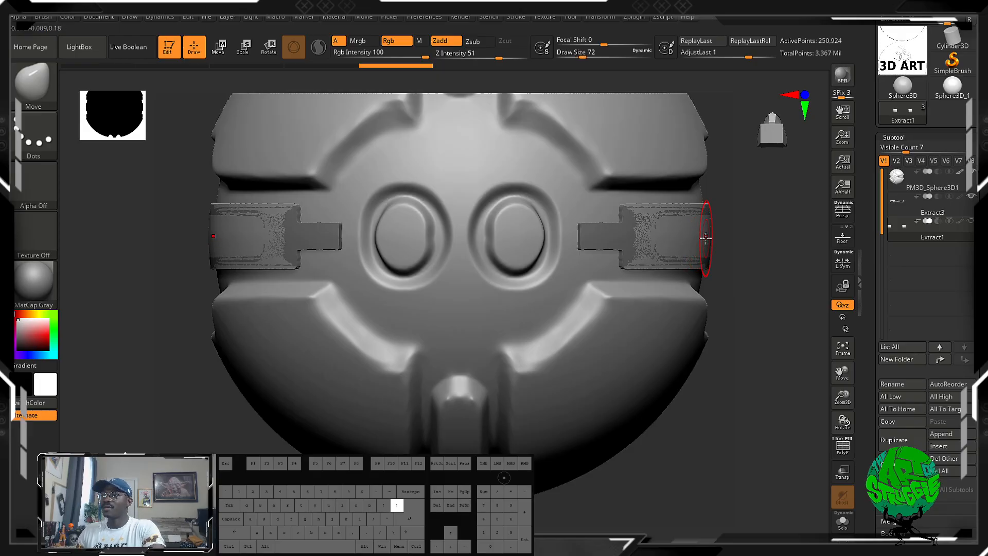
{"action": "key", "text": "bracketright"}
{"action": "left_click_drag", "start_coordinate": [704, 234], "coordinate": [739, 231]}
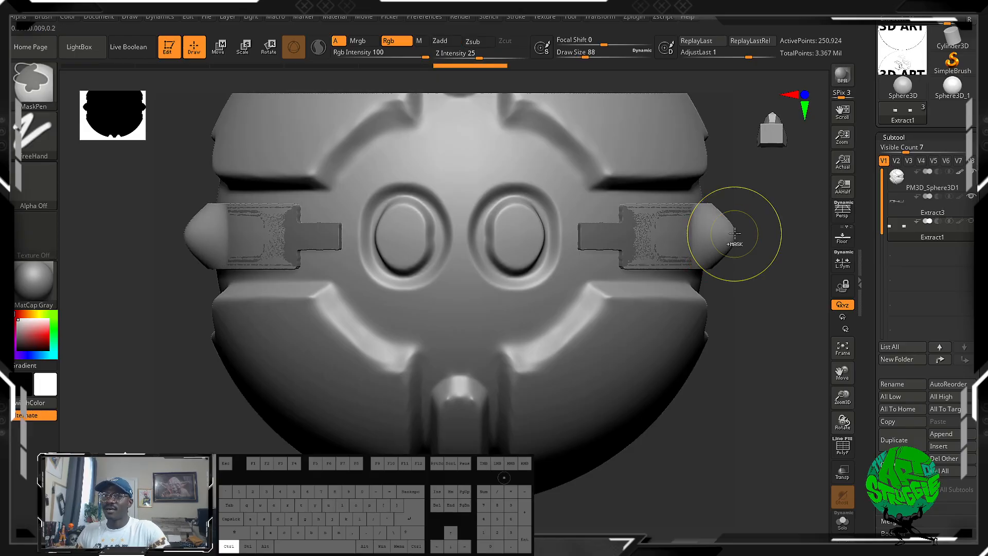
{"action": "key", "text": "ctrl+z"}
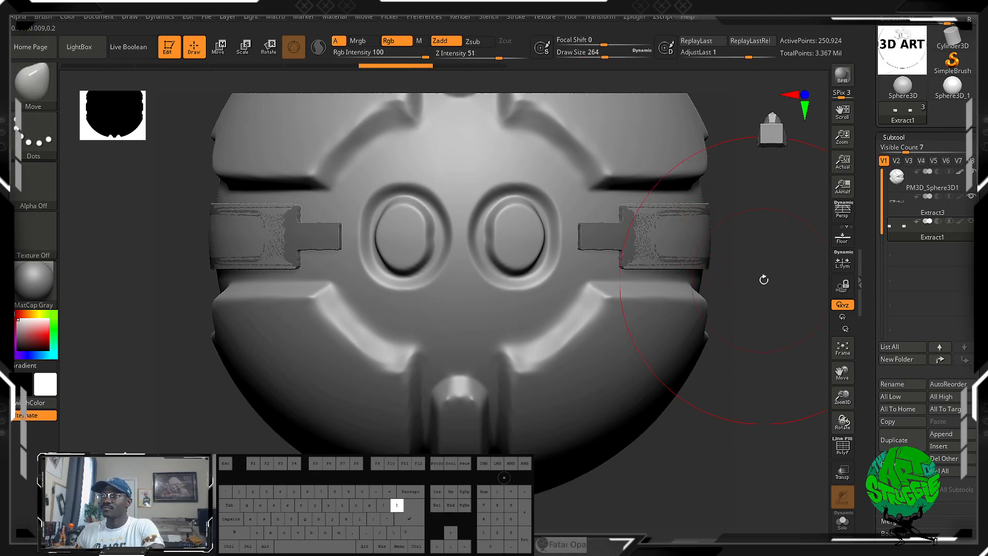
Try pulling the side of Extract1 with the Move brush at Draw Size 280.
{"action": "key", "text": "bracketright"}
{"action": "left_click", "coordinate": [708, 295]}
{"action": "left_click_drag", "start_coordinate": [736, 289], "coordinate": [674, 286]}
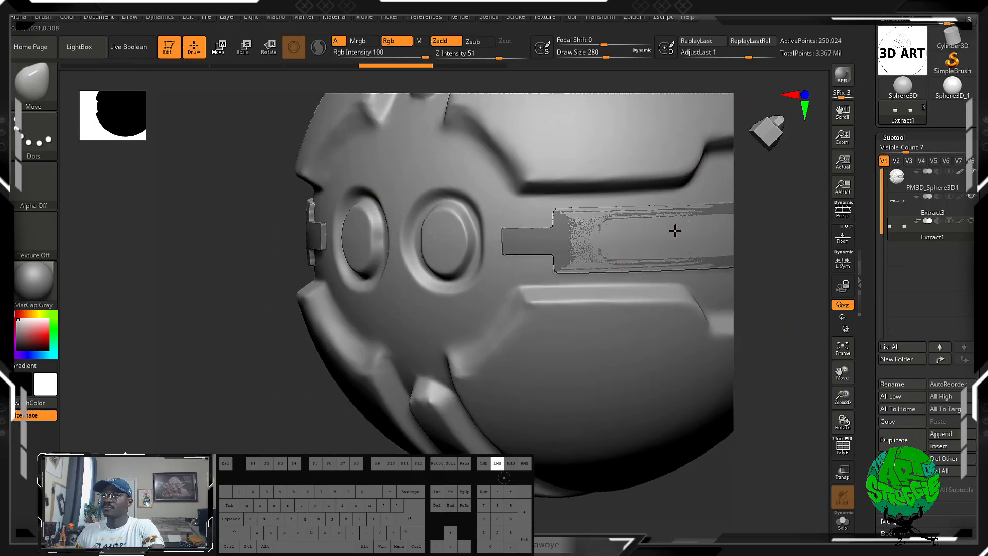
{"action": "mouse_move", "coordinate": [674, 230]}
{"action": "left_mouse_down"}
{"action": "mouse_move", "coordinate": [743, 302]}
{"action": "mouse_move", "coordinate": [706, 243]}
{"action": "mouse_move", "coordinate": [646, 231]}
{"action": "mouse_move", "coordinate": [661, 231]}
{"action": "left_mouse_up"}
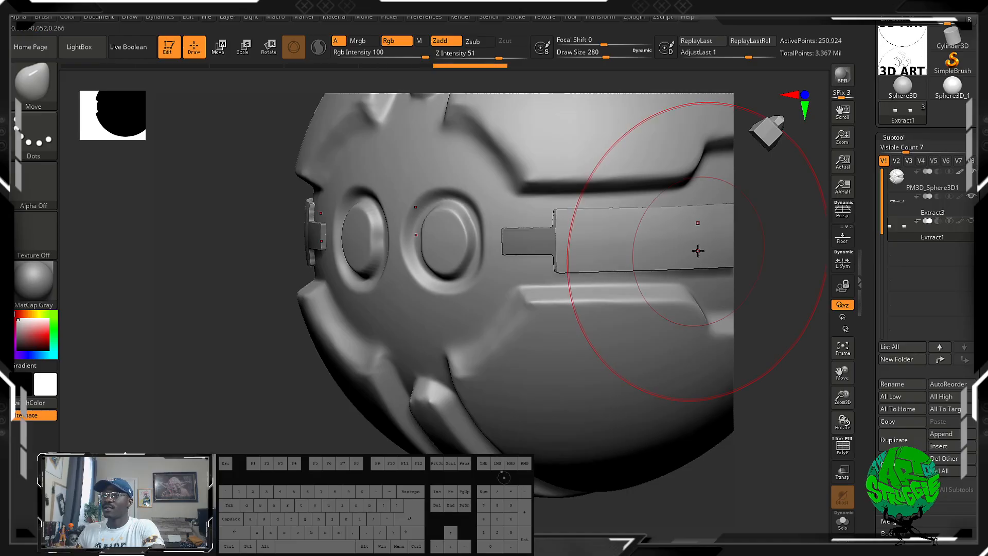
Move Extract1 straight down along Y with the gizmo to the level of the sphere's lower end.
{"action": "key", "text": "w"}
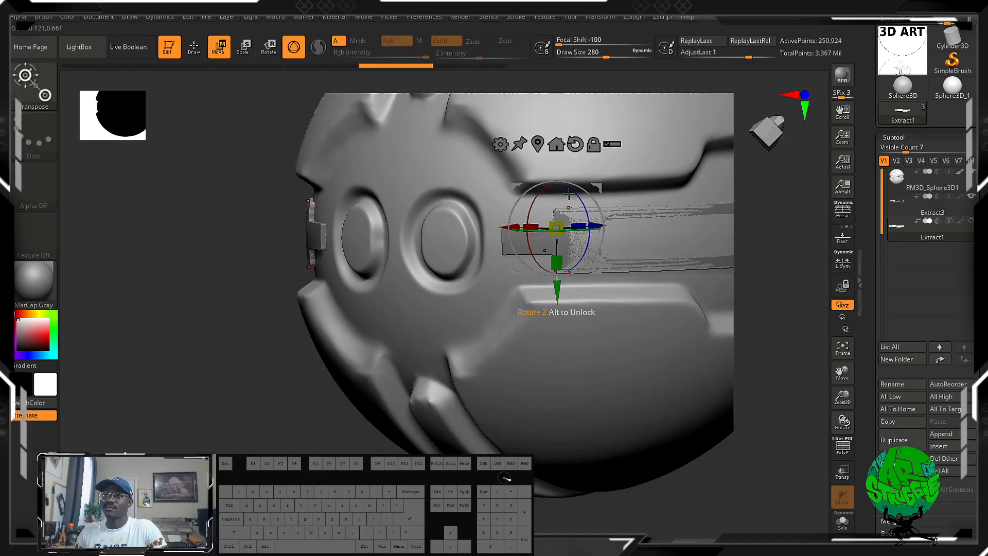
{"action": "left_click_drag", "start_coordinate": [561, 288], "coordinate": [566, 505]}
{"action": "left_click_drag", "start_coordinate": [129, 413], "coordinate": [110, 304]}
{"action": "left_click_drag", "start_coordinate": [700, 328], "coordinate": [705, 353], "text": "alt"}
{"action": "left_click_drag", "start_coordinate": [689, 355], "coordinate": [690, 399]}
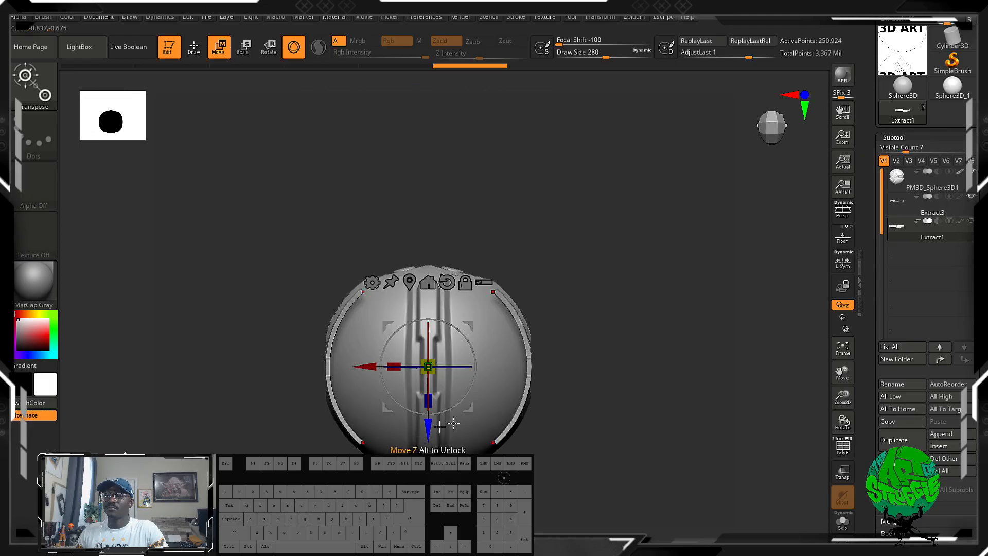
{"action": "left_click_drag", "start_coordinate": [586, 430], "coordinate": [591, 476]}
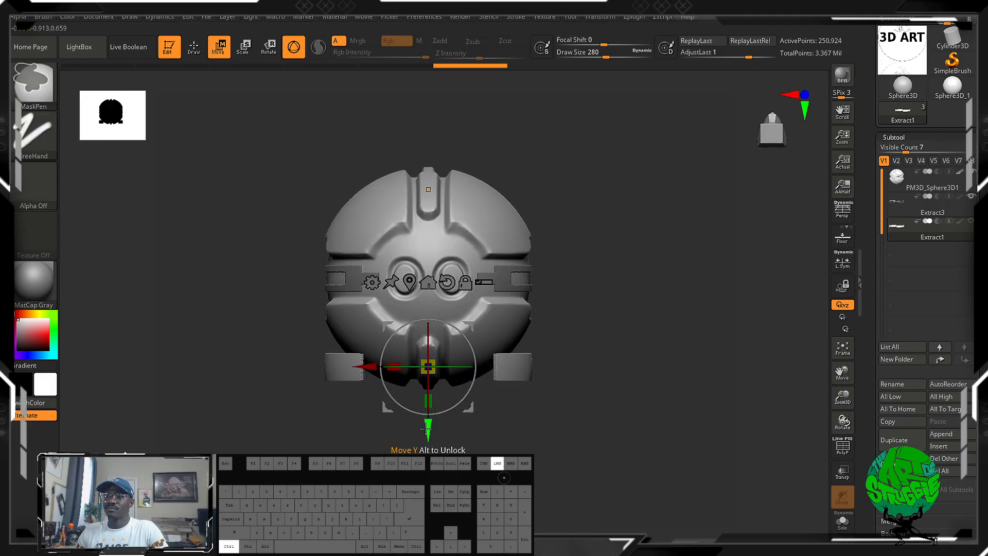
Duplicate the moved Extract1 straight up along Y so that the copy sits level with the sphere's top.
{"action": "left_click_drag", "start_coordinate": [428, 429], "coordinate": [427, 233], "text": "ctrl"}
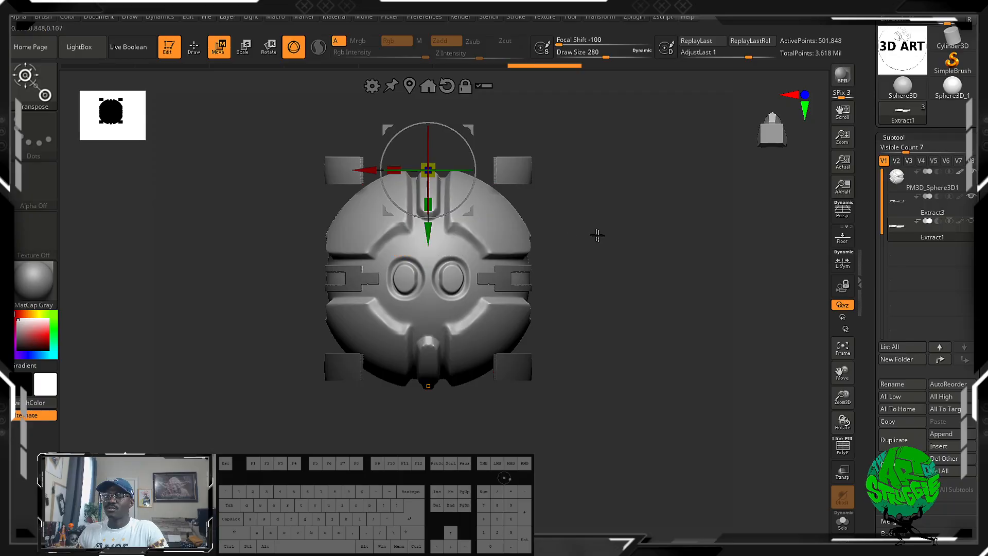
{"action": "left_click_drag", "start_coordinate": [597, 235], "coordinate": [650, 262]}
{"action": "left_click_drag", "start_coordinate": [633, 296], "coordinate": [608, 215]}
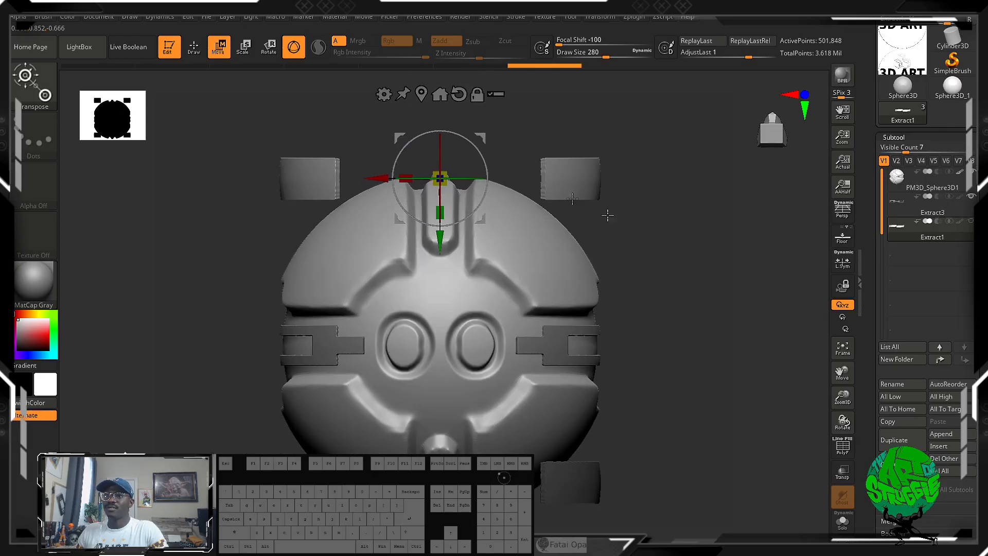
Select the slotted strip subtool, Extract3, and toggle the visibility of Extract1 off and back on.
{"action": "left_click_drag", "start_coordinate": [777, 286], "coordinate": [564, 281]}
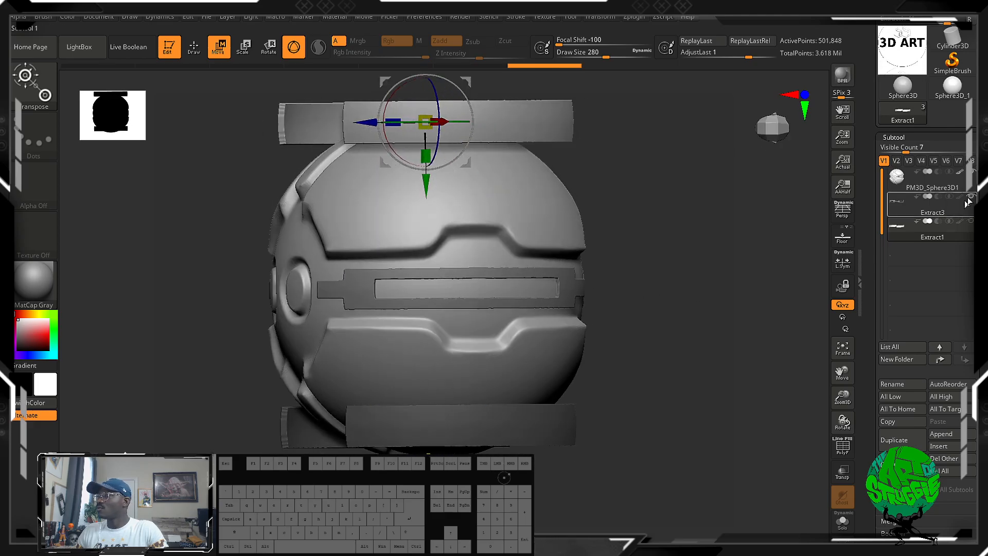
{"action": "left_click", "coordinate": [958, 210]}
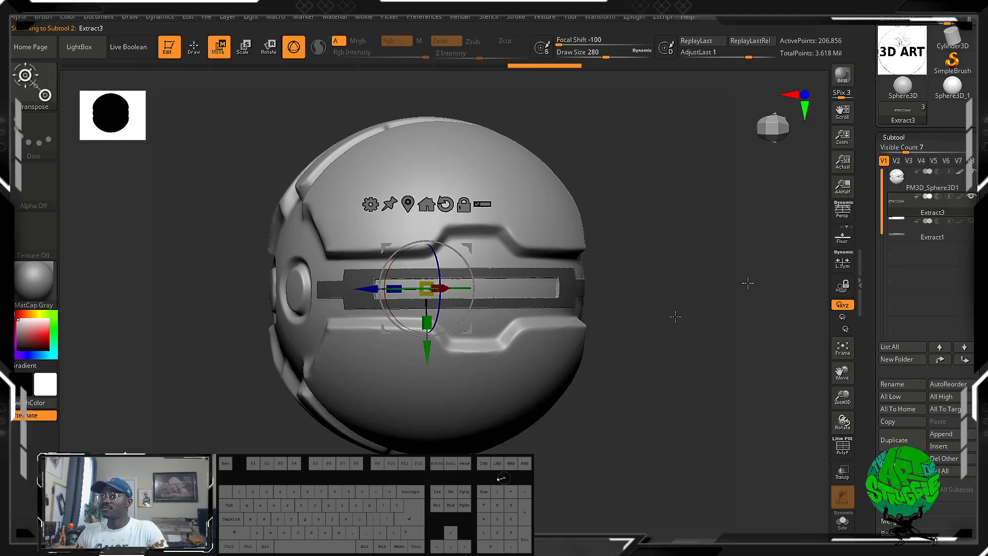
{"action": "left_click", "coordinate": [970, 221]}
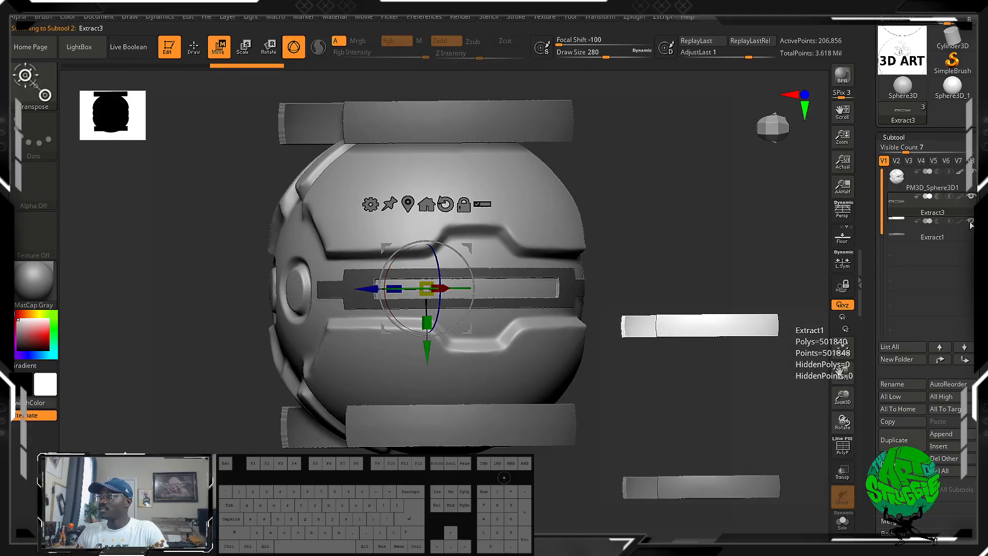
{"action": "left_click_drag", "start_coordinate": [664, 243], "coordinate": [704, 245]}
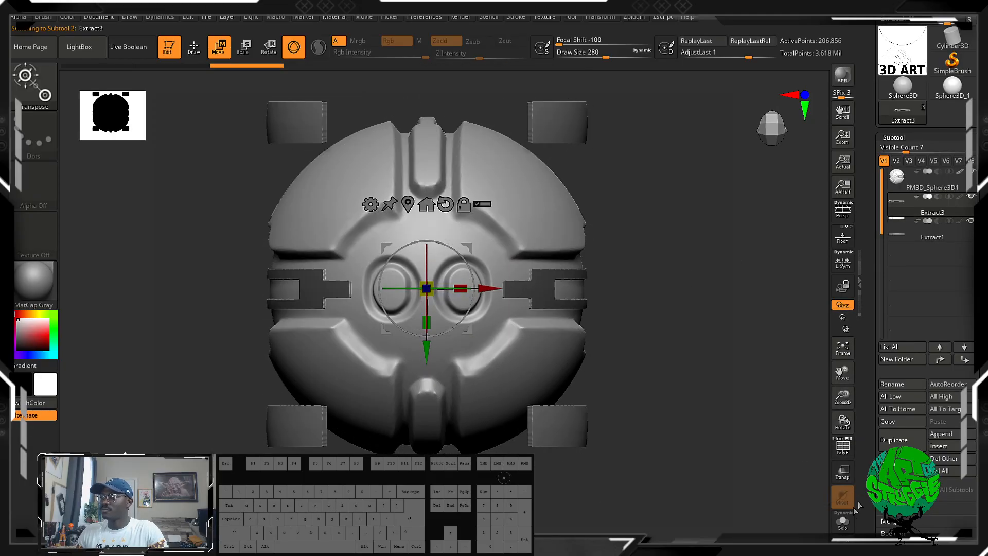
Turn on the PolyFrame display and switch the active subtool to Extract1 and back to Extract3 directly on the model.
{"action": "left_click", "coordinate": [848, 450]}
{"action": "left_click_drag", "start_coordinate": [648, 265], "coordinate": [637, 289], "text": "alt"}
{"action": "left_click", "coordinate": [613, 467], "text": "alt"}
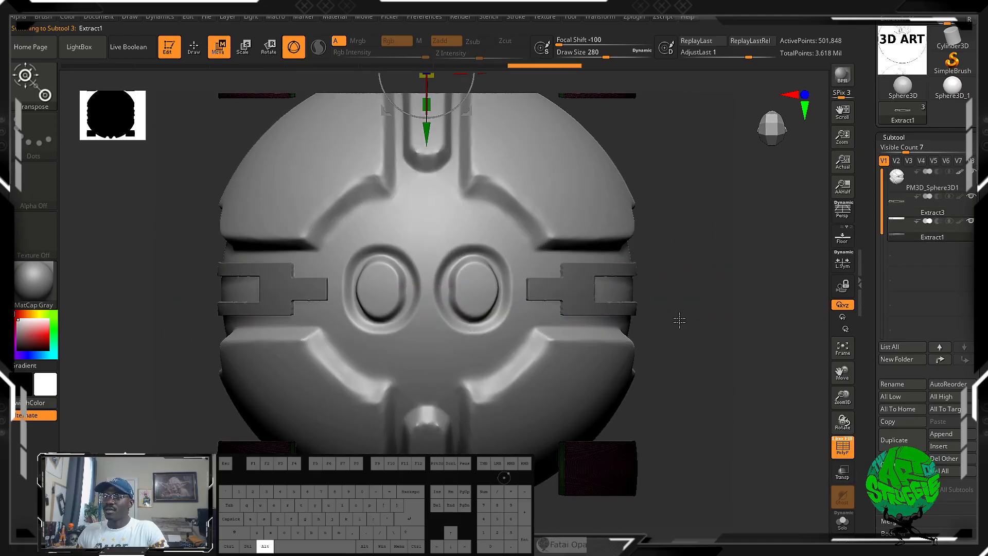
{"action": "left_click_drag", "start_coordinate": [679, 319], "coordinate": [686, 377], "text": "alt"}
{"action": "left_click", "coordinate": [576, 354], "text": "alt"}
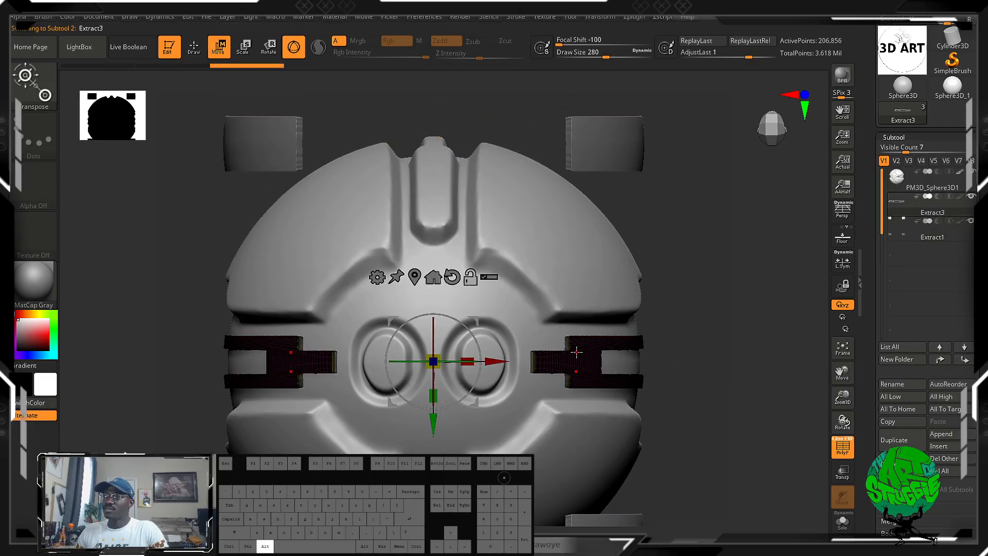
Return to Draw mode and switch between the sphere, Extract1 and Extract3 on the model, ending on PM3D_Sphere3D1.
{"action": "left_click", "coordinate": [191, 43]}
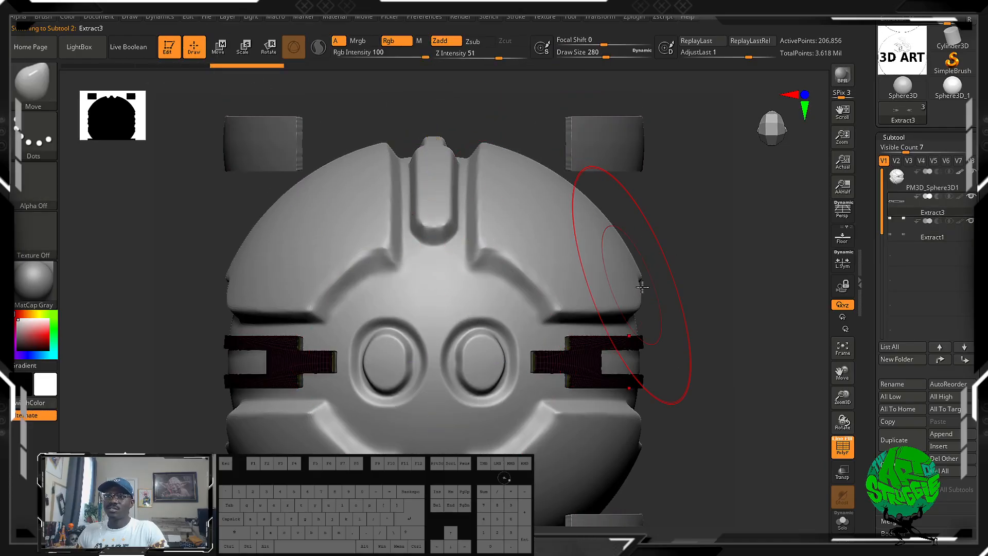
{"action": "left_click", "coordinate": [569, 206], "text": "alt"}
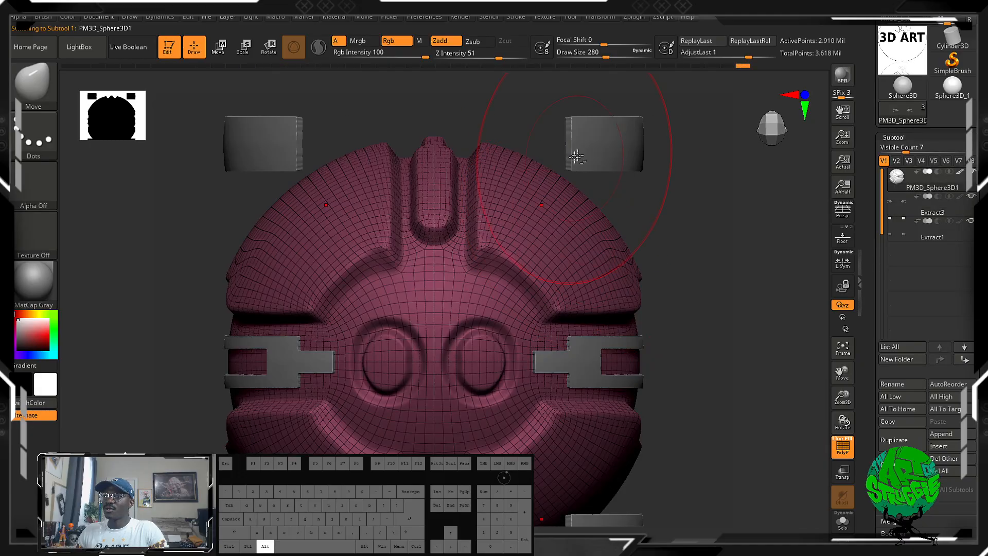
{"action": "left_click", "coordinate": [612, 146], "text": "alt"}
{"action": "left_click", "coordinate": [583, 373], "text": "alt"}
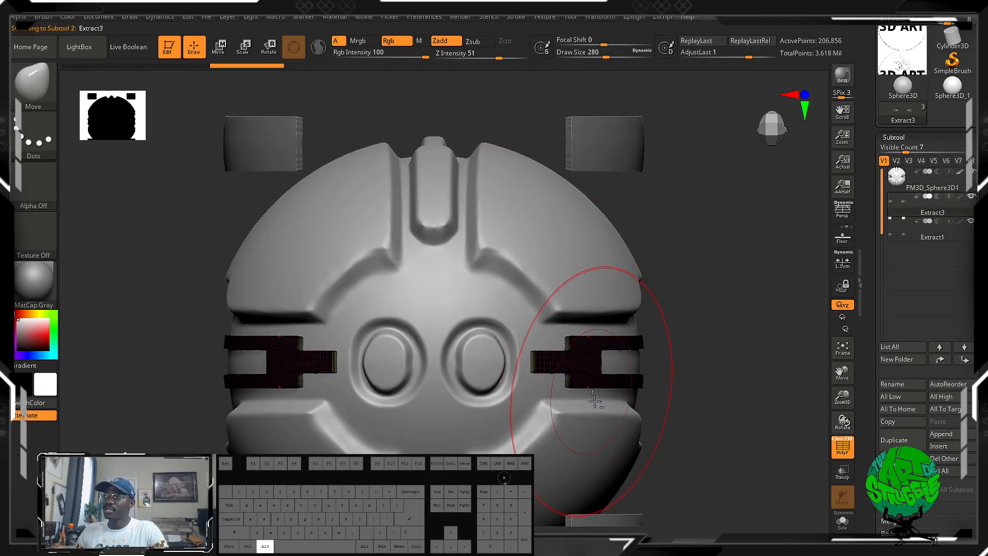
{"action": "left_click", "coordinate": [593, 497], "text": "alt"}
{"action": "mouse_move", "coordinate": [693, 369]}
{"action": "left_mouse_down", "text": "alt"}
{"action": "mouse_move", "coordinate": [697, 327]}
{"action": "mouse_move", "coordinate": [690, 358]}
{"action": "mouse_move", "coordinate": [668, 355]}
{"action": "mouse_move", "coordinate": [686, 344]}
{"action": "mouse_move", "coordinate": [701, 361]}
{"action": "left_mouse_up", "text": "alt"}
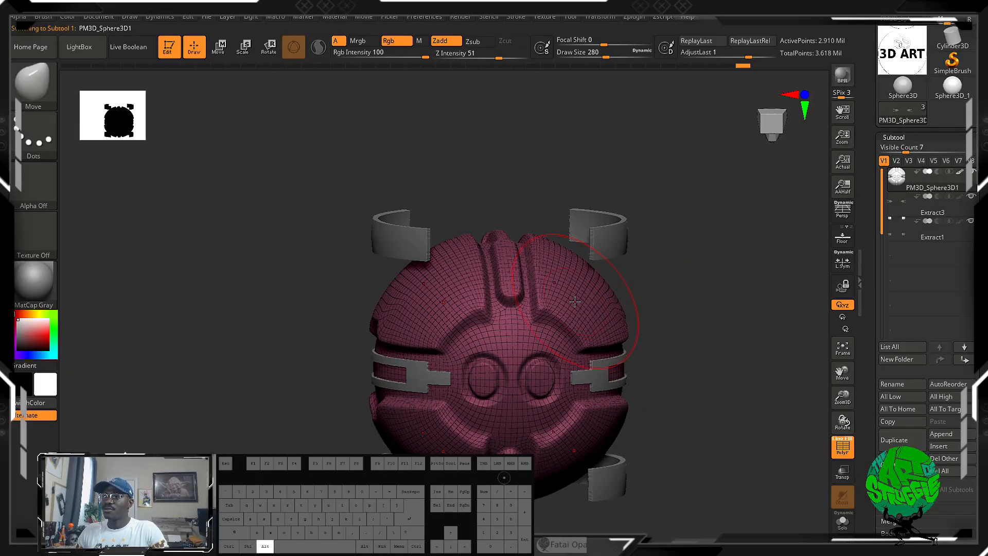
Roll the sphere's undo history back to the smooth, low-resolution masked state before the panels were sculpted.
{"action": "left_click_drag", "start_coordinate": [745, 67], "coordinate": [706, 68]}
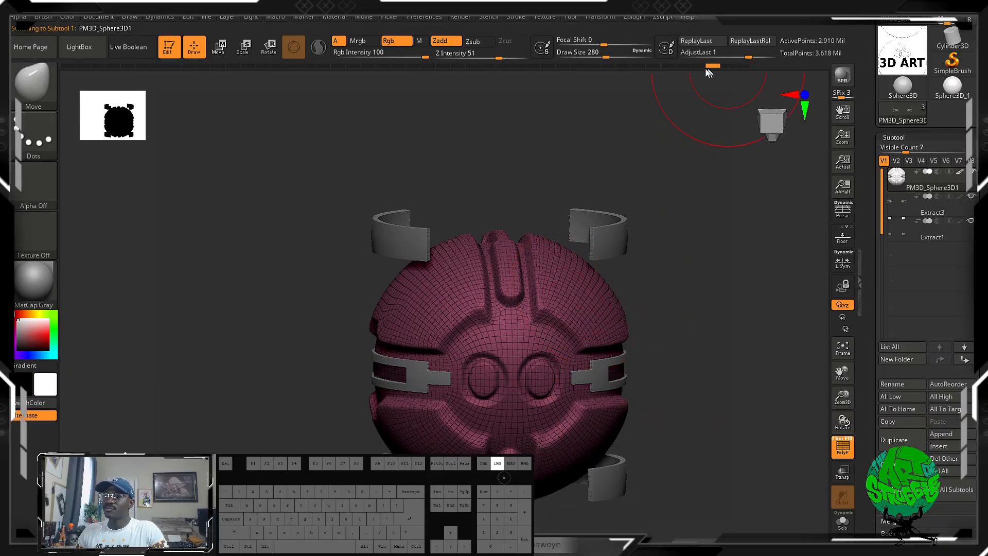
{"action": "left_click_drag", "start_coordinate": [612, 73], "coordinate": [132, 98]}
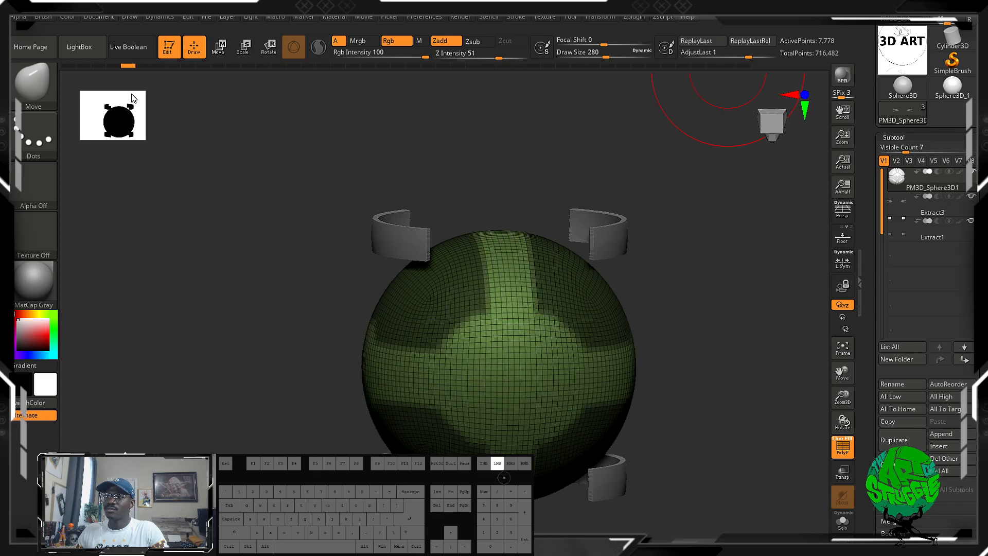
{"action": "left_click_drag", "start_coordinate": [781, 356], "coordinate": [756, 358]}
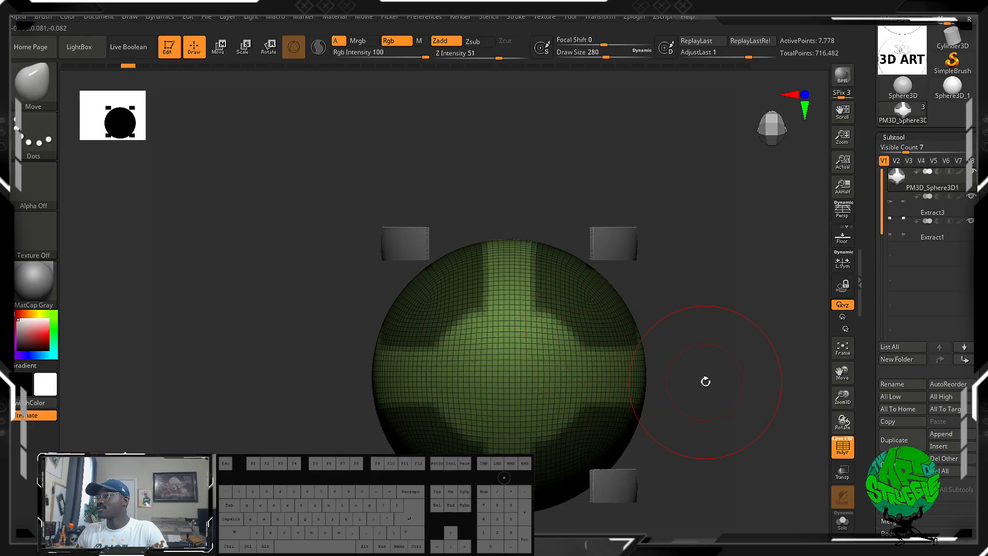
{"action": "mouse_move", "coordinate": [876, 373]}
{"action": "left_mouse_down"}
{"action": "mouse_move", "coordinate": [876, 307]}
{"action": "mouse_move", "coordinate": [876, 389]}
{"action": "left_mouse_up"}
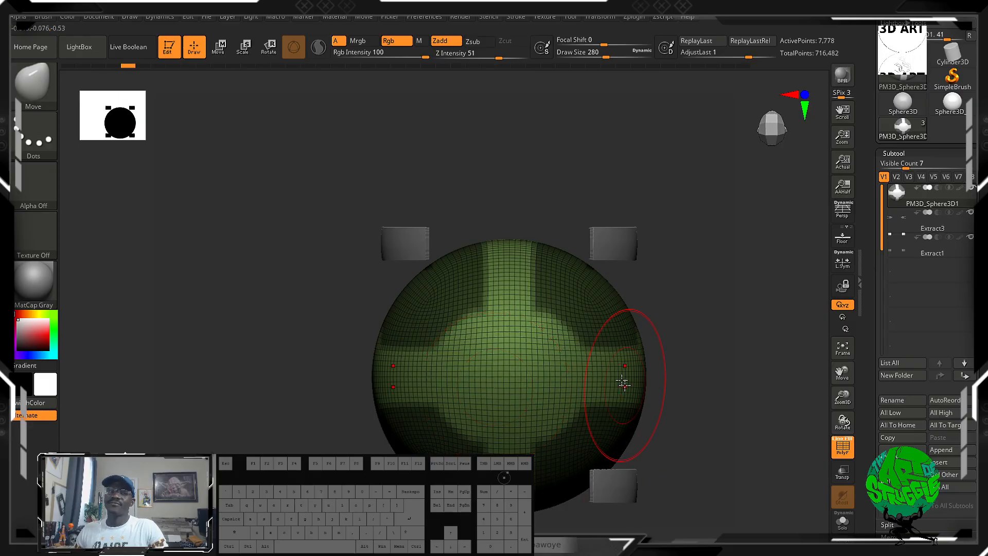
{"action": "left_click_drag", "start_coordinate": [688, 370], "coordinate": [551, 329], "text": "alt"}
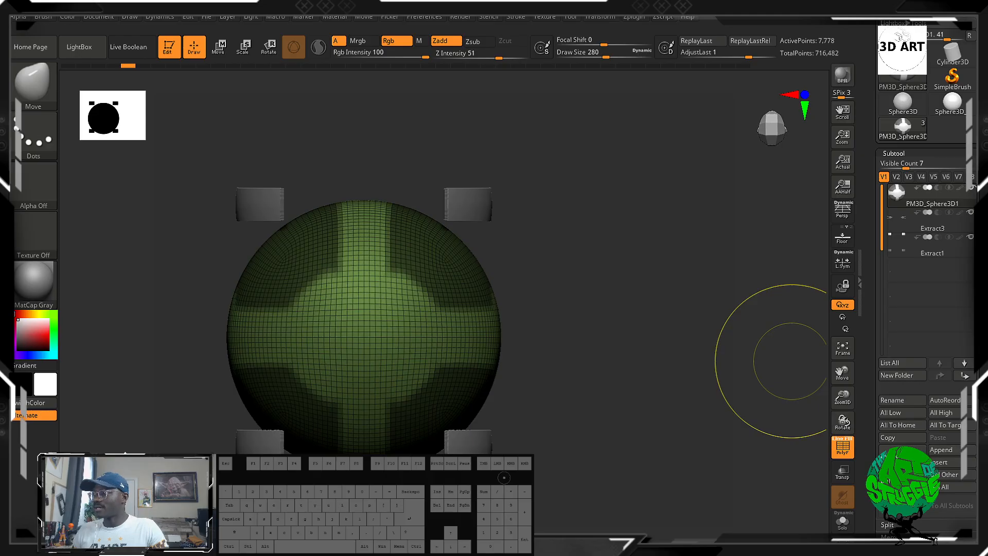
Clear the sphere's mask and divide its mesh by three subdivision levels using the Geometry settings.
{"action": "left_click_drag", "start_coordinate": [967, 388], "coordinate": [967, 267]}
{"action": "left_click_drag", "start_coordinate": [974, 474], "coordinate": [974, 274]}
{"action": "left_click_drag", "start_coordinate": [969, 431], "coordinate": [968, 363]}
{"action": "left_click", "coordinate": [897, 317]}
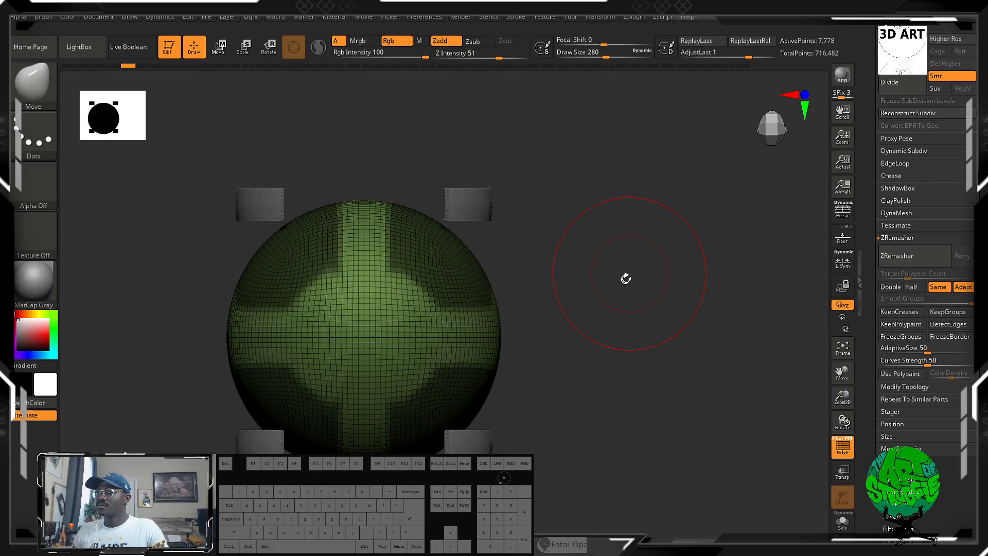
{"action": "left_click_drag", "start_coordinate": [626, 277], "coordinate": [680, 337], "text": "ctrl"}
{"action": "left_click", "coordinate": [706, 405]}
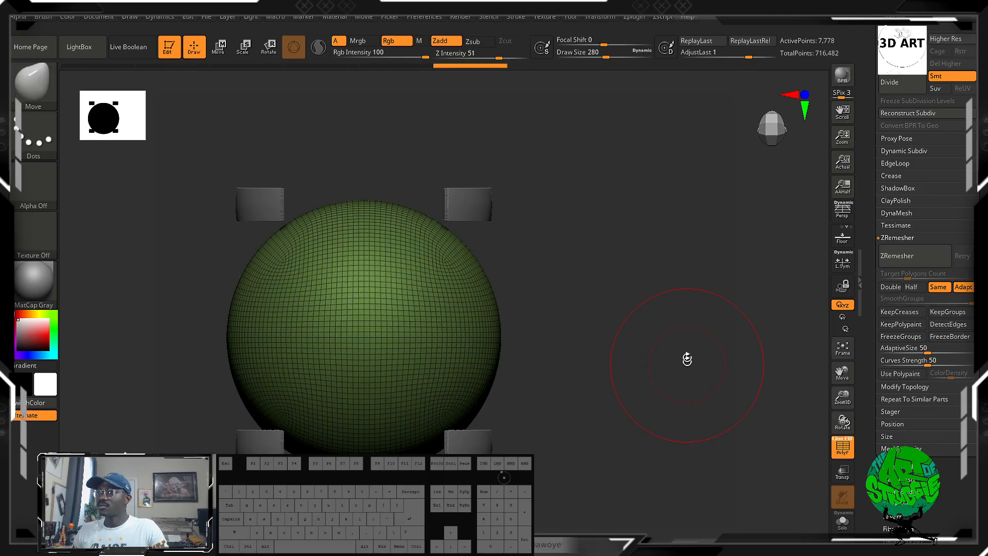
{"action": "left_click", "coordinate": [905, 83]}
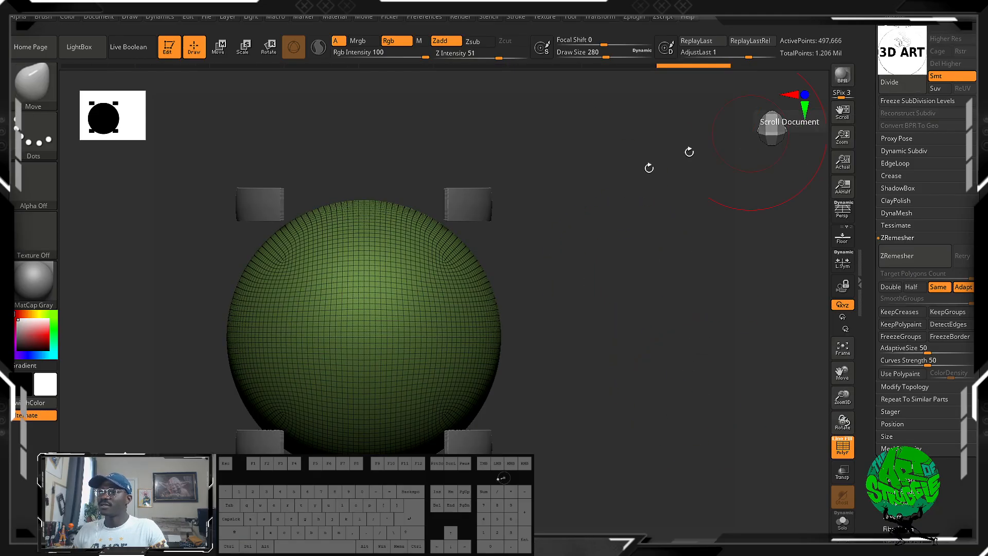
Mask the four corner areas of the sphere, leaving a cross unmasked, and unmask a large circle at its centre.
{"action": "mouse_move", "coordinate": [503, 221]}
{"action": "left_mouse_down", "text": "ctrl"}
{"action": "mouse_move", "coordinate": [468, 247]}
{"action": "mouse_move", "coordinate": [480, 238]}
{"action": "mouse_move", "coordinate": [478, 247]}
{"action": "left_mouse_up", "text": "ctrl"}
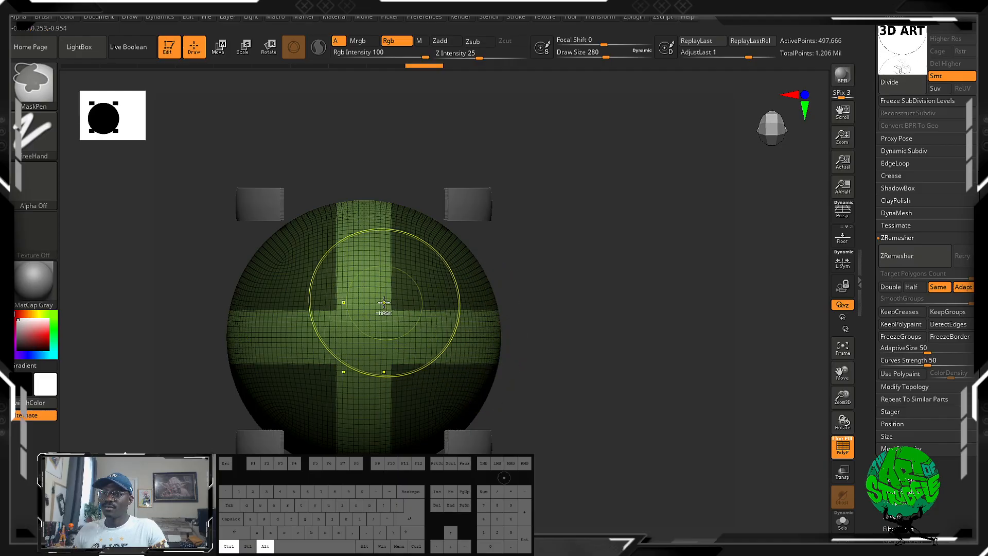
{"action": "left_click_drag", "start_coordinate": [383, 310], "coordinate": [389, 315], "text": "ctrl+alt"}
{"action": "mouse_move", "coordinate": [540, 341]}
{"action": "left_mouse_down"}
{"action": "mouse_move", "coordinate": [594, 343]}
{"action": "mouse_move", "coordinate": [561, 355]}
{"action": "mouse_move", "coordinate": [655, 331]}
{"action": "left_mouse_up"}
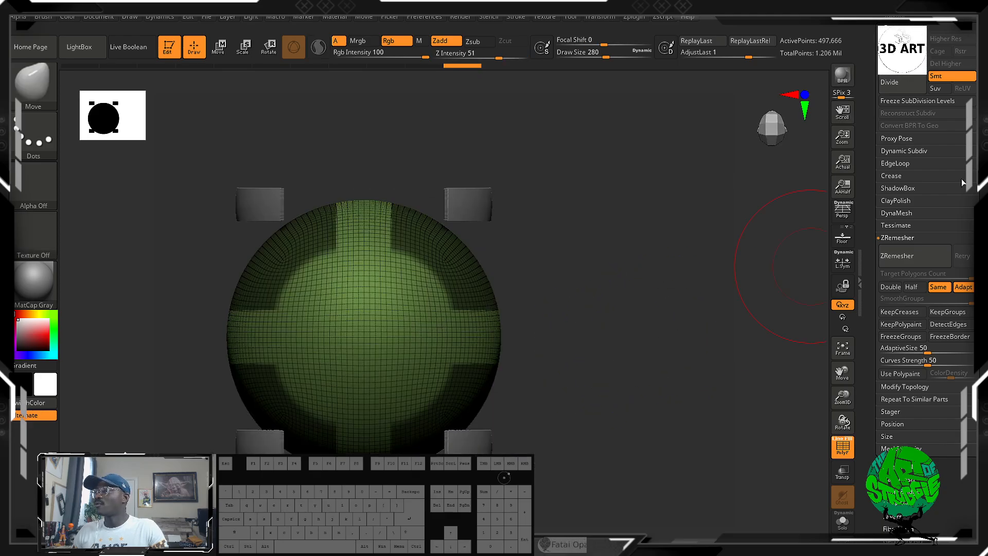
Extract the four masked corner areas with S Smt 5 and Thick 0.02 and accept them as a new subtool.
{"action": "left_click_drag", "start_coordinate": [876, 257], "coordinate": [877, 457]}
{"action": "left_click", "coordinate": [899, 215]}
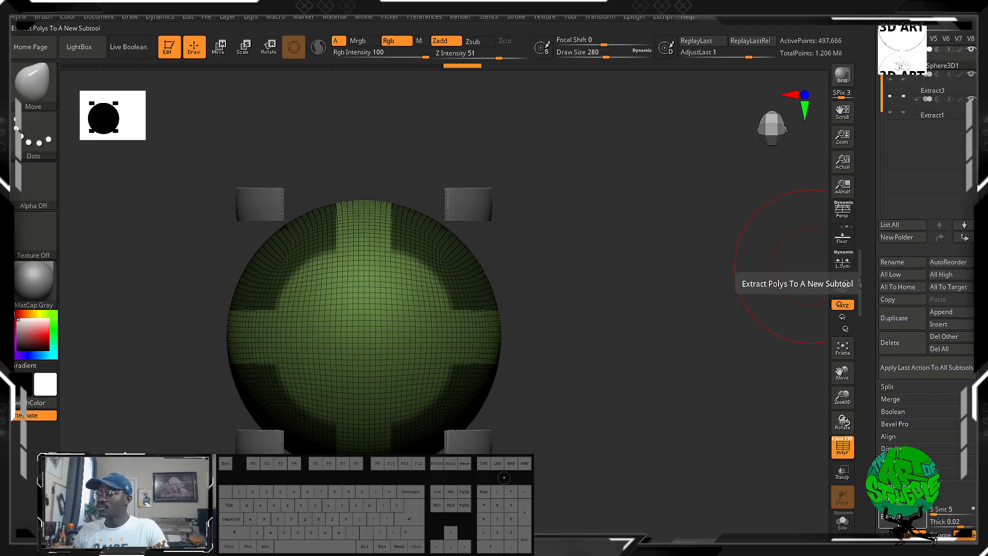
{"action": "left_click", "coordinate": [842, 286]}
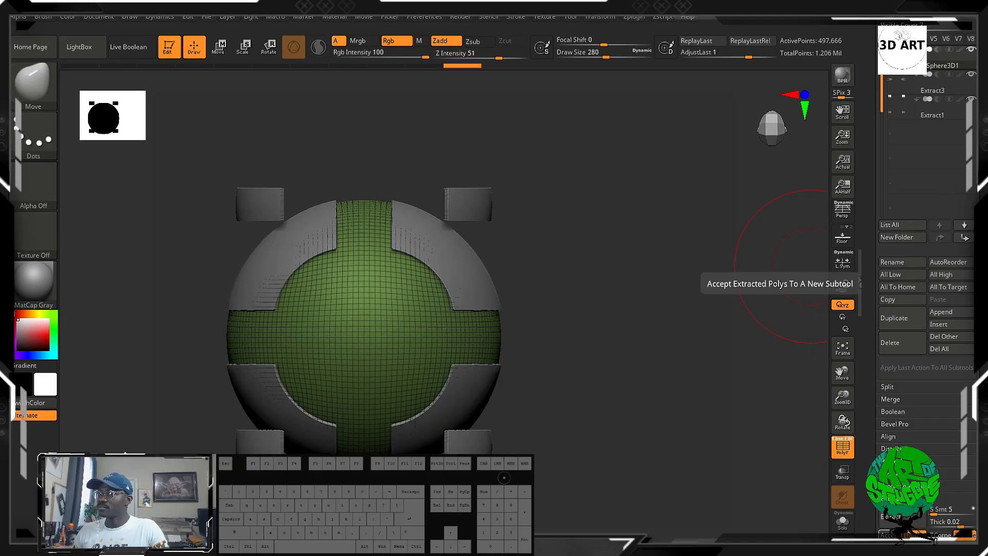
{"action": "left_click", "coordinate": [843, 285]}
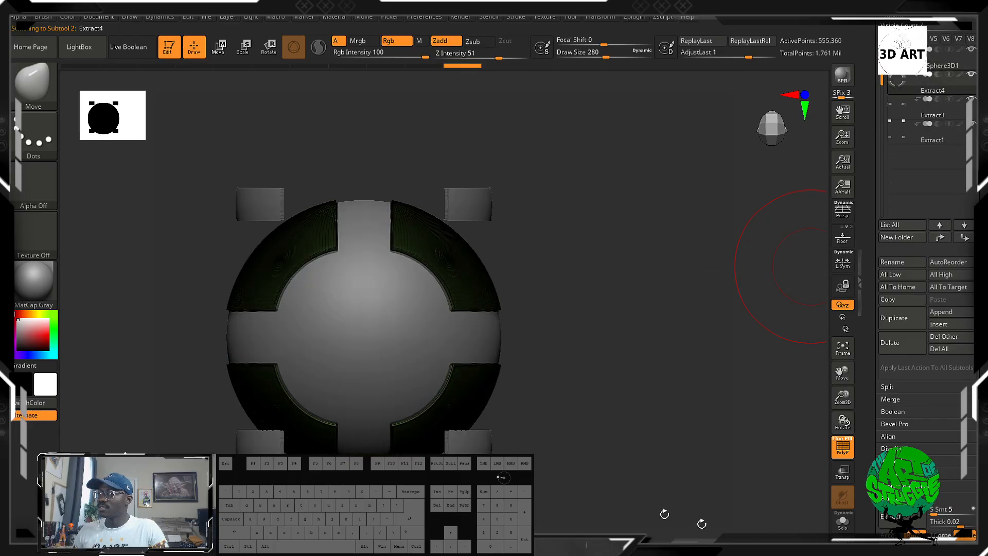
Inspect the edges of the extracted corner panels, toggle the visibility of Extract3, and select the Extract1 subtool.
{"action": "left_click_drag", "start_coordinate": [606, 373], "coordinate": [564, 382], "text": "shift"}
{"action": "left_click_drag", "start_coordinate": [717, 329], "coordinate": [691, 295], "text": "alt"}
{"action": "left_click_drag", "start_coordinate": [790, 329], "coordinate": [715, 360]}
{"action": "left_click_drag", "start_coordinate": [535, 341], "coordinate": [655, 316], "text": "alt"}
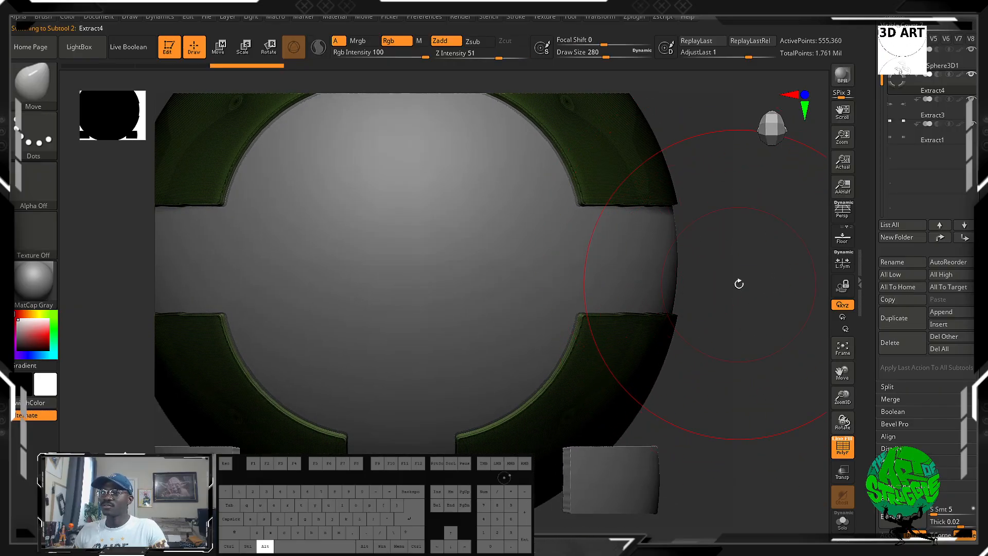
{"action": "left_click_drag", "start_coordinate": [739, 282], "coordinate": [818, 227]}
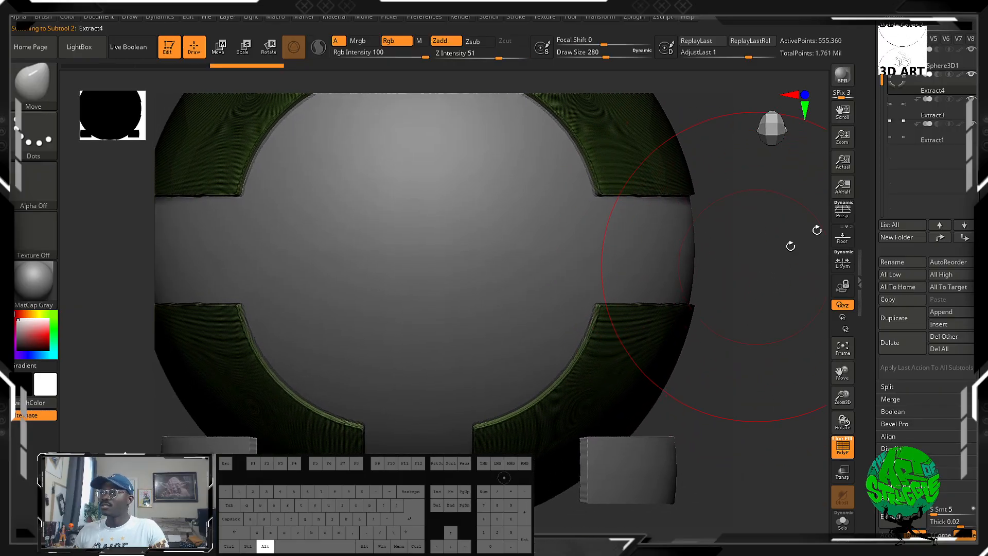
{"action": "left_click", "coordinate": [964, 103]}
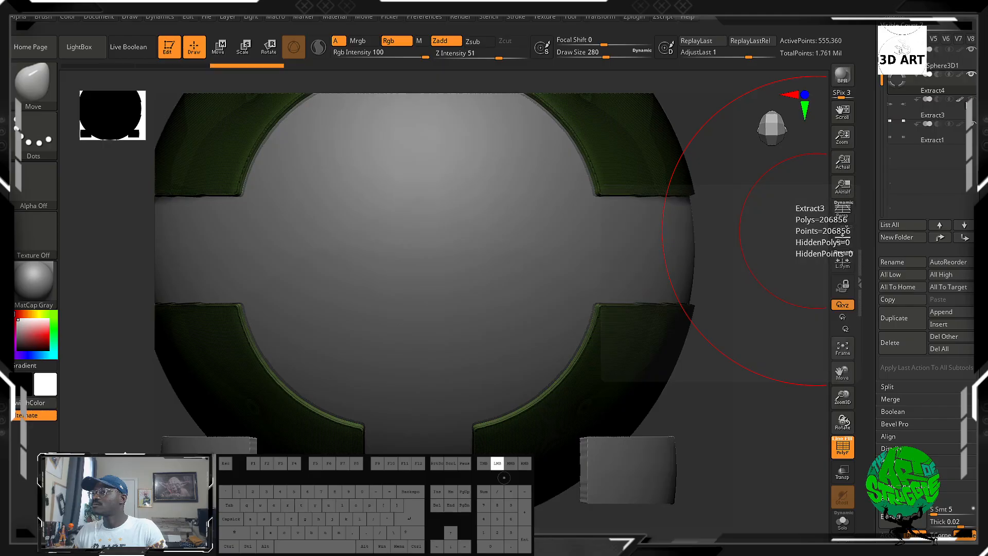
{"action": "left_click_drag", "start_coordinate": [718, 317], "coordinate": [617, 353], "text": "alt"}
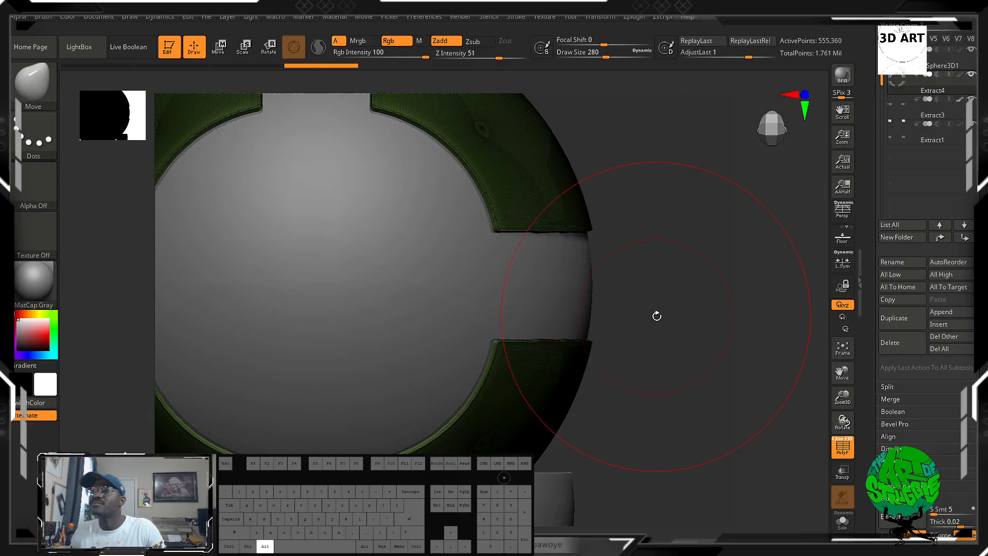
{"action": "key", "text": "f"}
{"action": "left_click", "coordinate": [930, 110]}
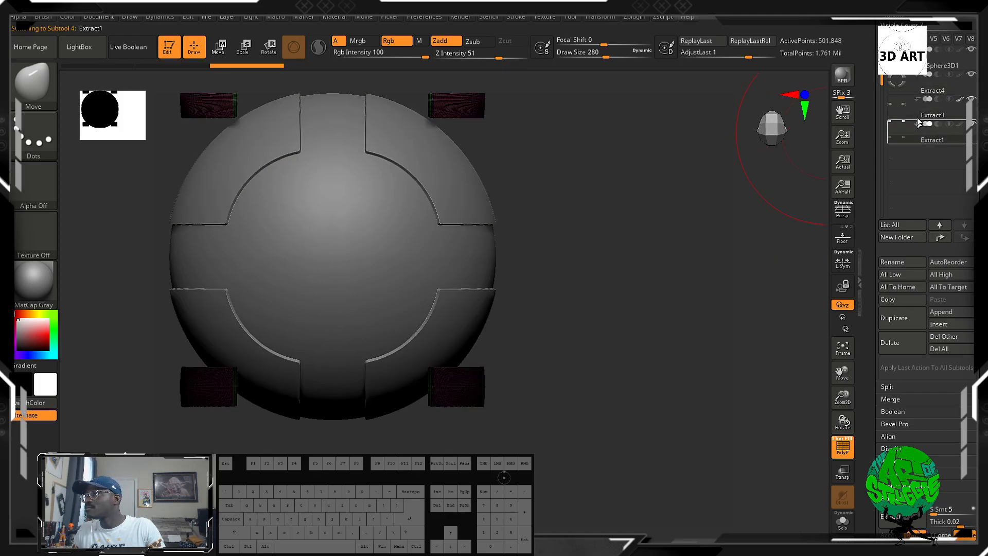
Select the main sphere subtool and mask a large circle at its centre.
{"action": "left_click", "coordinate": [928, 94]}
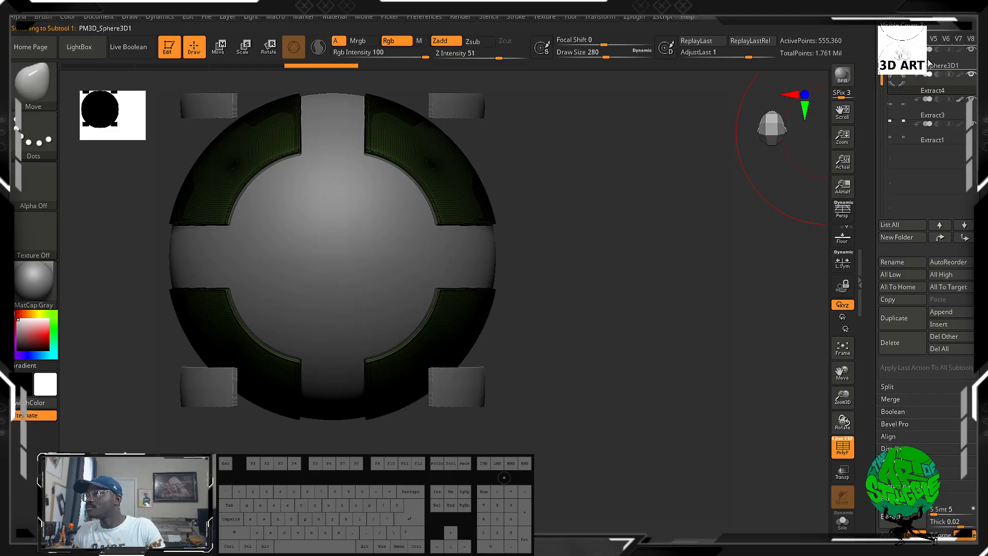
{"action": "mouse_move", "coordinate": [705, 254]}
{"action": "left_mouse_down"}
{"action": "mouse_move", "coordinate": [577, 259]}
{"action": "mouse_move", "coordinate": [637, 253]}
{"action": "left_mouse_up"}
{"action": "key", "text": "ctrl"}
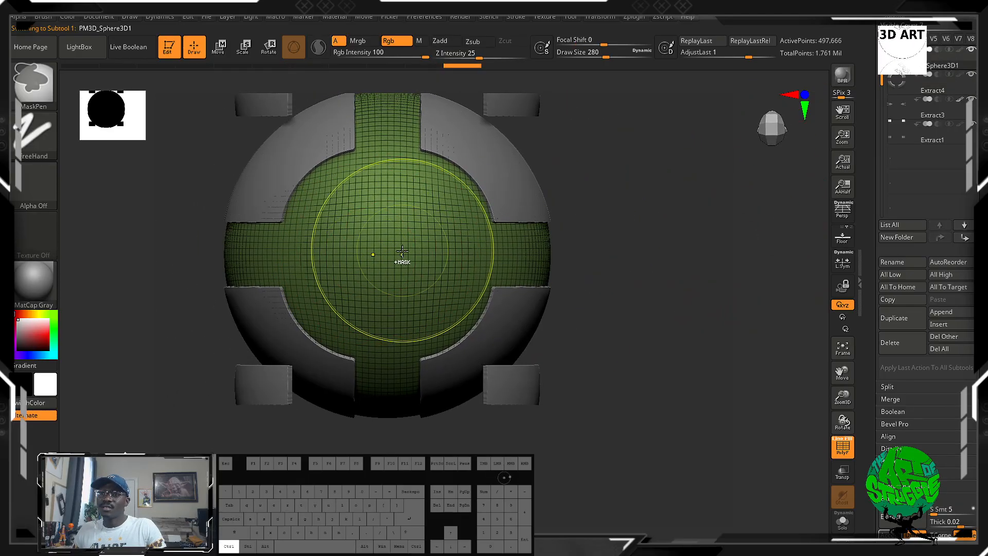
{"action": "left_click_drag", "start_coordinate": [387, 263], "coordinate": [391, 259], "text": "ctrl"}
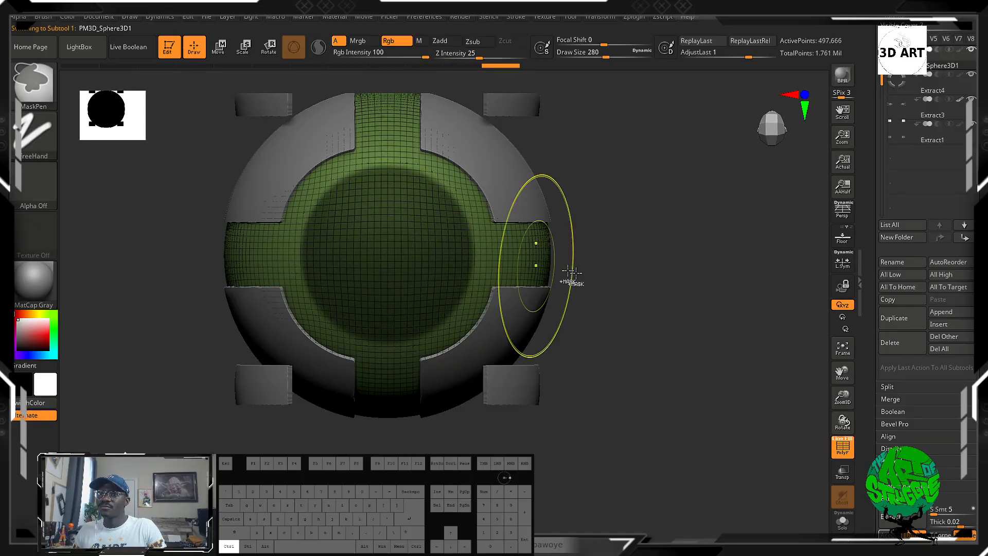
{"action": "mouse_move", "coordinate": [653, 317]}
{"action": "left_mouse_down"}
{"action": "mouse_move", "coordinate": [577, 321]}
{"action": "mouse_move", "coordinate": [651, 320]}
{"action": "left_mouse_up"}
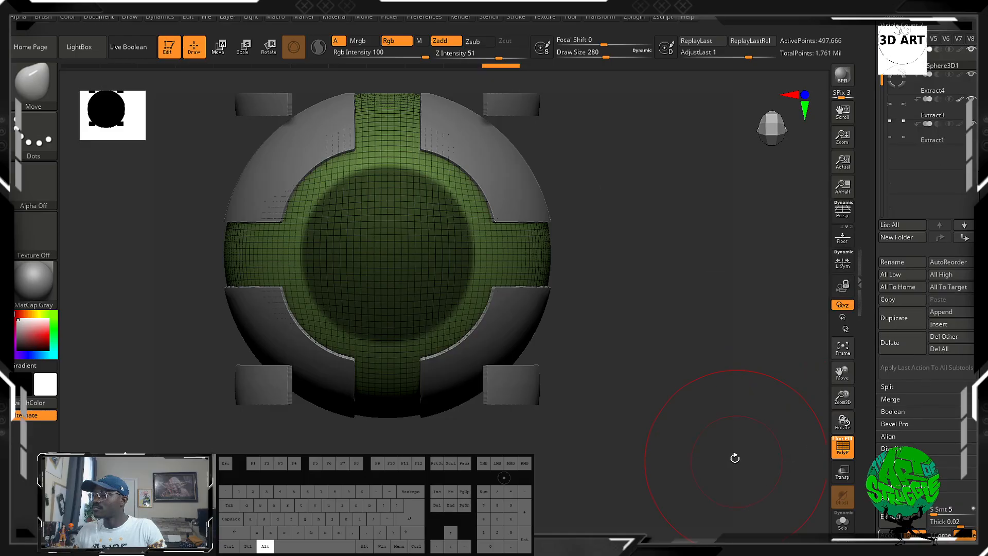
Extract the masked centre circle as a new subtool with S Smt 5 and Thick 0.02, and inspect it from several sides.
{"action": "left_click_drag", "start_coordinate": [734, 458], "coordinate": [738, 386], "text": "alt"}
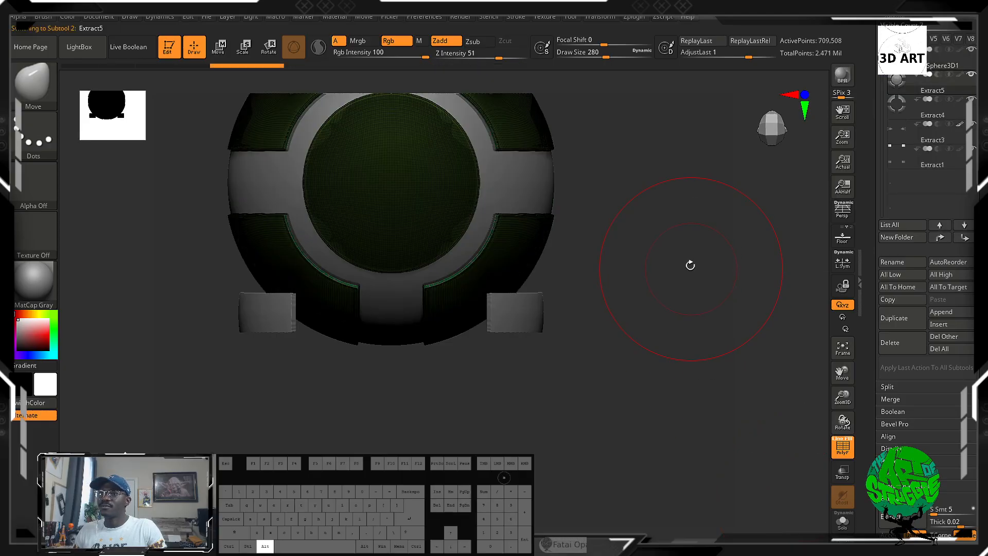
{"action": "left_click_drag", "start_coordinate": [689, 263], "coordinate": [690, 301]}
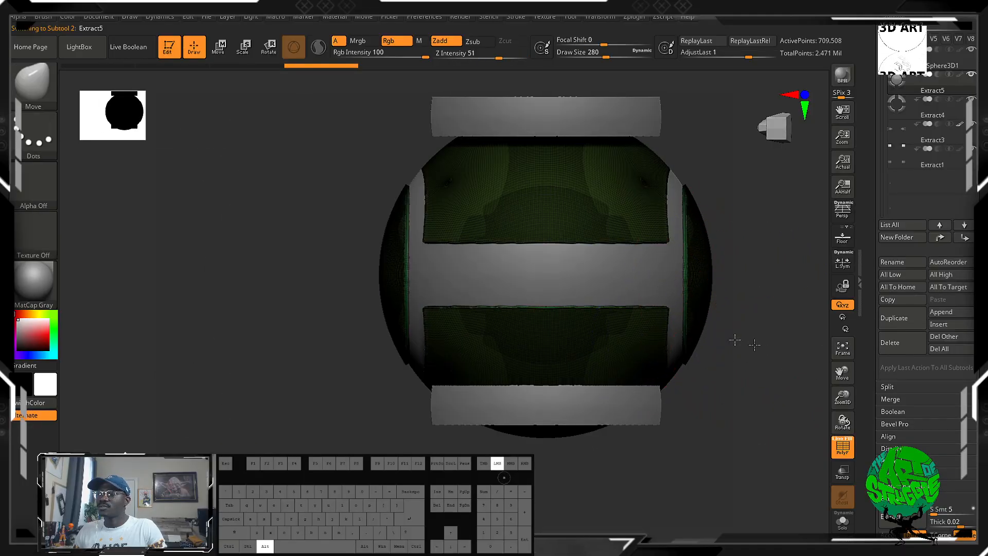
{"action": "left_click_drag", "start_coordinate": [738, 342], "coordinate": [614, 283], "text": "alt"}
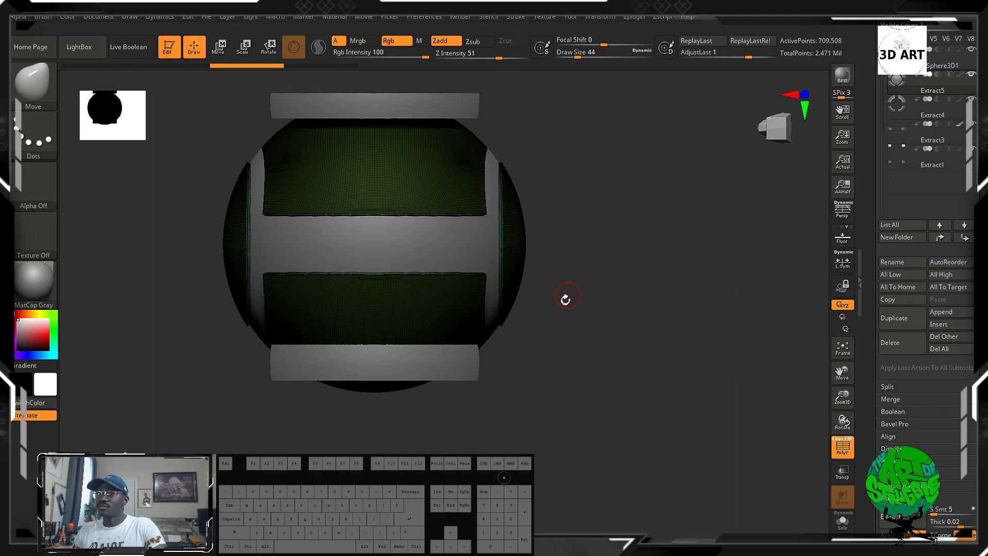
{"action": "left_click_drag", "start_coordinate": [565, 298], "coordinate": [596, 302]}
Reduce the Draw Size to 8, reselect the main sphere subtool and turn off the polyframe display.
{"action": "key", "text": "ctrl"}
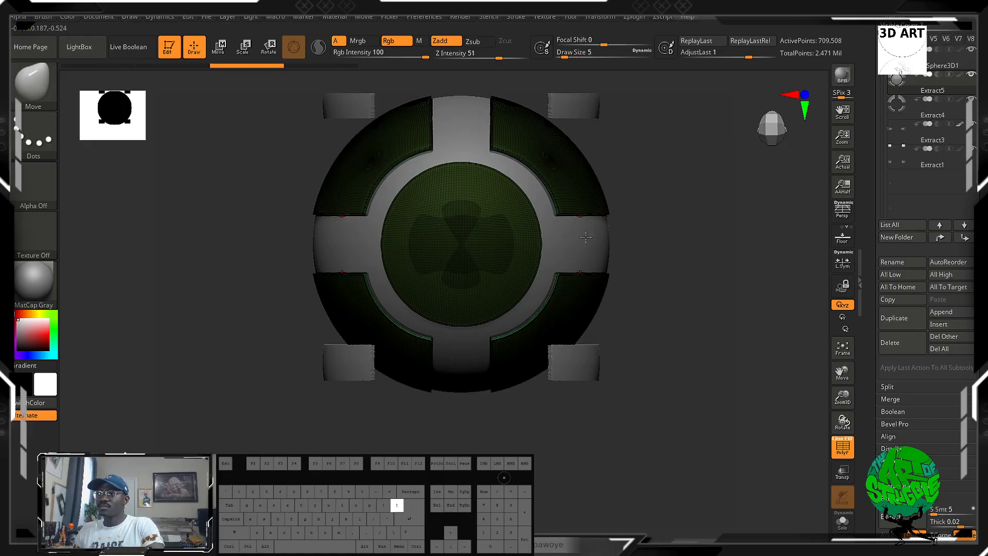
{"action": "mouse_move", "coordinate": [611, 235]}
{"action": "left_mouse_down", "text": "ctrl"}
{"action": "mouse_move", "coordinate": [580, 236]}
{"action": "mouse_move", "coordinate": [690, 258]}
{"action": "mouse_move", "coordinate": [662, 260]}
{"action": "mouse_move", "coordinate": [710, 330]}
{"action": "left_mouse_up", "text": "ctrl"}
{"action": "key", "text": "ctrl+z"}
{"action": "left_click", "coordinate": [569, 242], "text": "alt"}
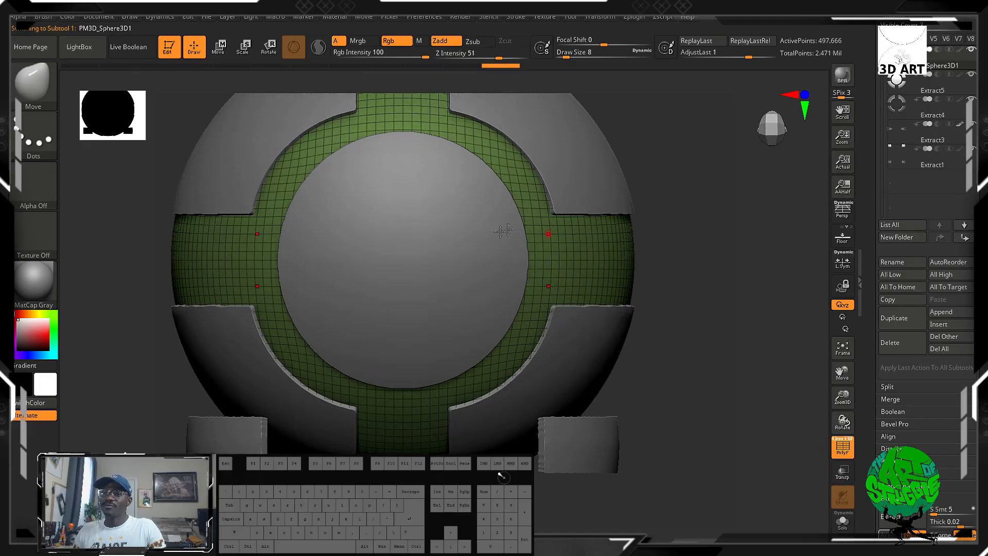
{"action": "left_click", "coordinate": [843, 449]}
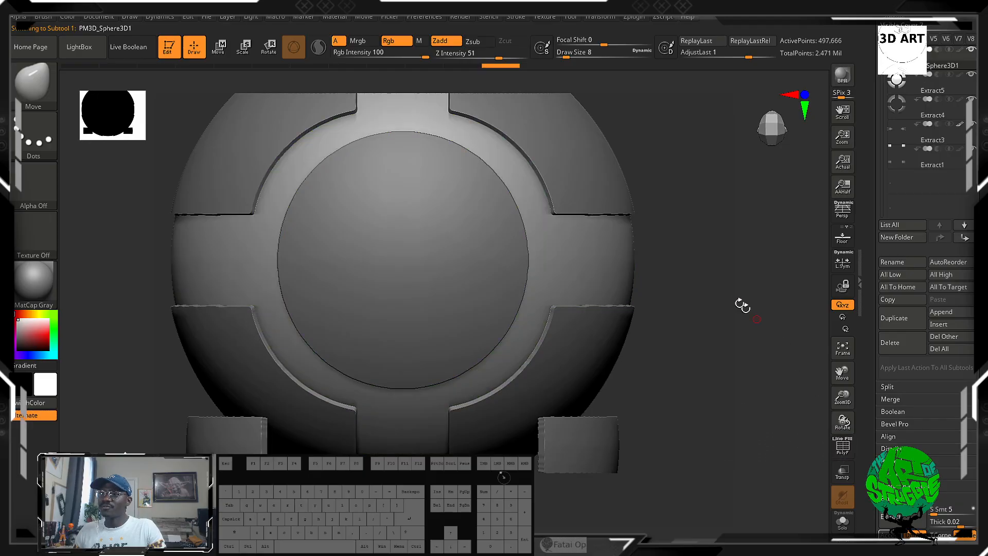
Mask thin straight stripes along the horizontal and vertical arms of the sphere's exposed cross, using rectangular masks.
{"action": "mouse_move", "coordinate": [647, 252]}
{"action": "left_mouse_down", "text": "ctrl"}
{"action": "mouse_move", "coordinate": [639, 238]}
{"action": "mouse_move", "coordinate": [556, 238]}
{"action": "mouse_move", "coordinate": [555, 249]}
{"action": "left_mouse_up", "text": "ctrl"}
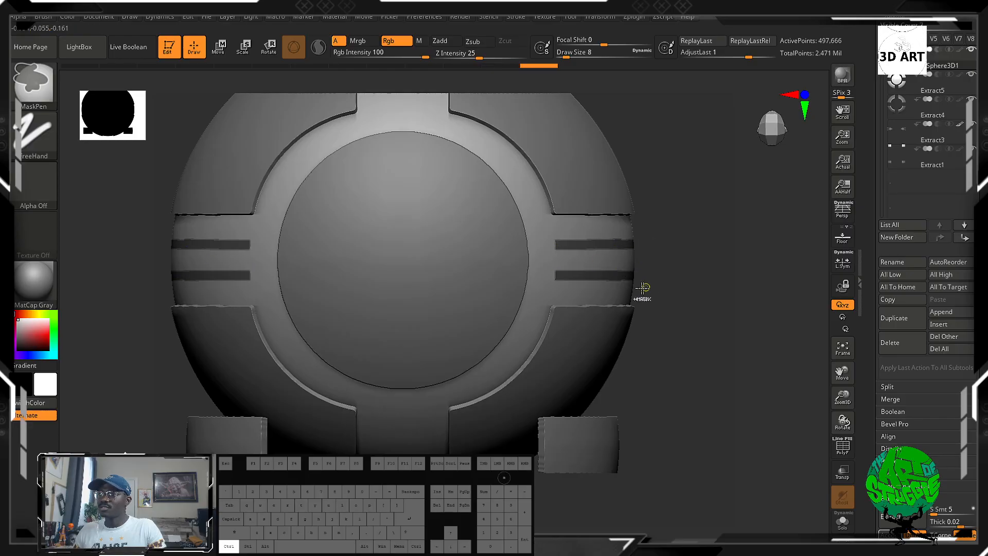
{"action": "left_click_drag", "start_coordinate": [523, 298], "coordinate": [518, 299], "text": "ctrl"}
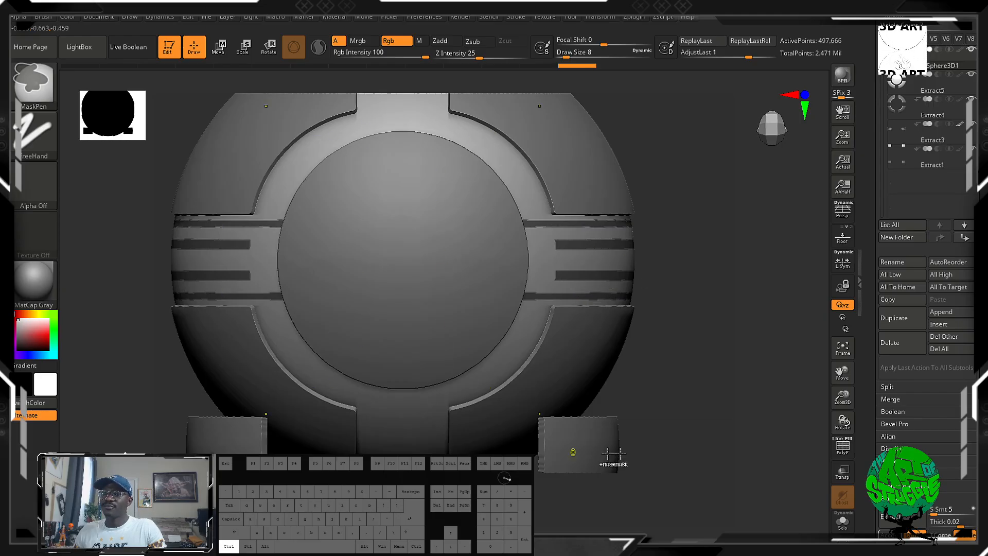
{"action": "mouse_move", "coordinate": [612, 453]}
{"action": "left_mouse_down"}
{"action": "mouse_move", "coordinate": [727, 341]}
{"action": "mouse_move", "coordinate": [722, 320]}
{"action": "left_mouse_up"}
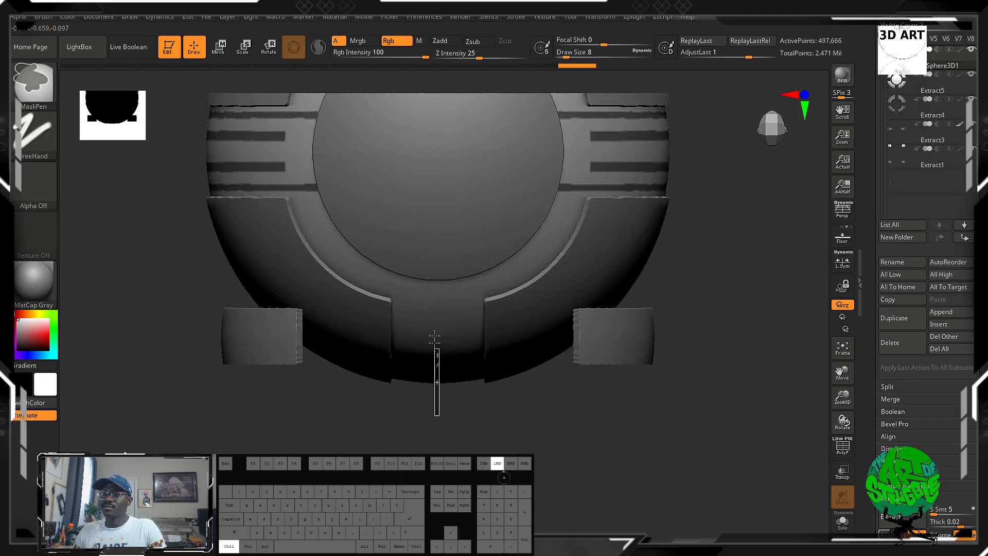
{"action": "left_click_drag", "start_coordinate": [434, 337], "coordinate": [432, 313], "text": "ctrl"}
{"action": "mouse_move", "coordinate": [462, 401]}
{"action": "left_mouse_down", "text": "shift"}
{"action": "mouse_move", "coordinate": [485, 434]}
{"action": "mouse_move", "coordinate": [477, 400]}
{"action": "left_mouse_up", "text": "shift"}
{"action": "left_click_drag", "start_coordinate": [470, 315], "coordinate": [467, 324], "text": "ctrl"}
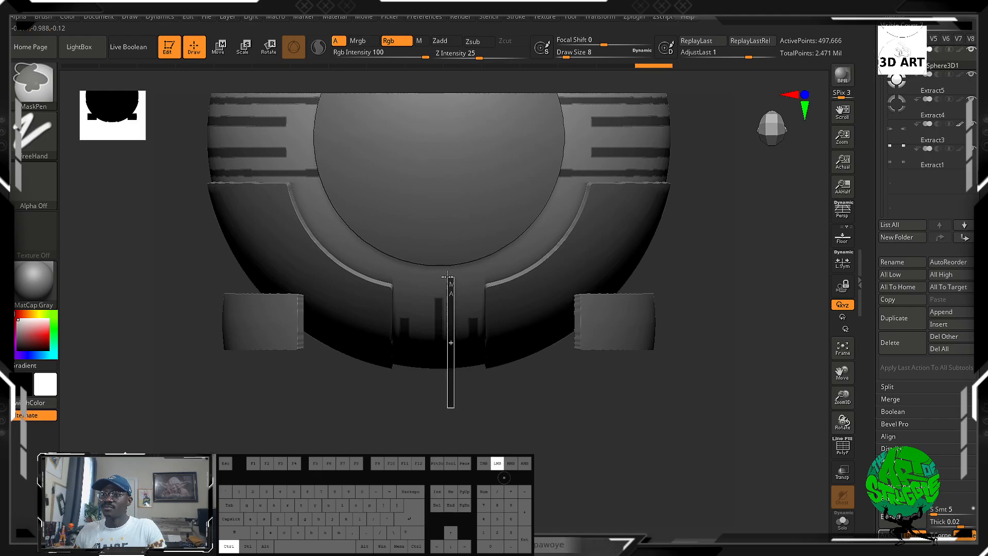
{"action": "left_click_drag", "start_coordinate": [446, 258], "coordinate": [446, 260], "text": "ctrl"}
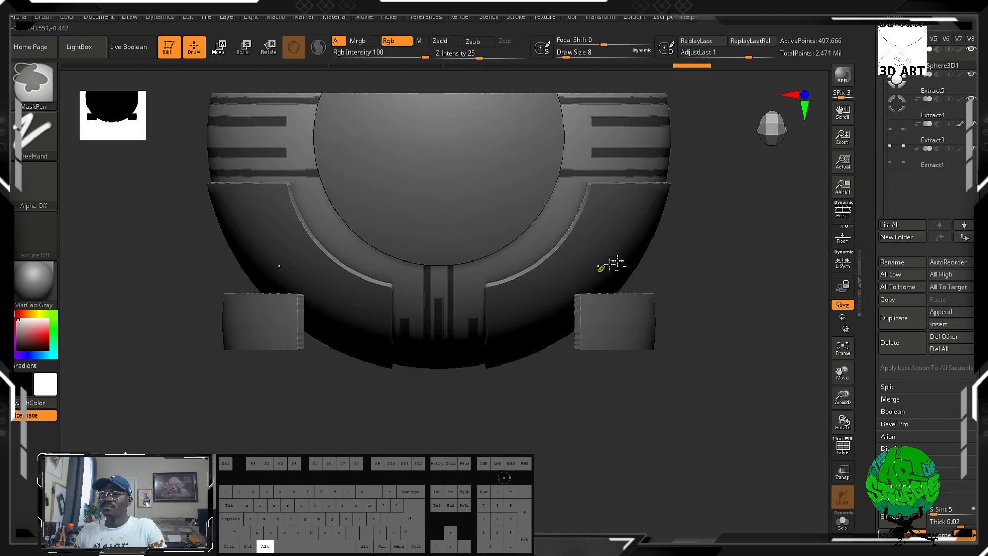
Mask thin vertical lines beside the outer edges of the corner panels in the sphere's side view.
{"action": "left_click_drag", "start_coordinate": [698, 196], "coordinate": [719, 404], "text": "alt"}
{"action": "left_click_drag", "start_coordinate": [744, 338], "coordinate": [697, 345], "text": "alt"}
{"action": "left_click_drag", "start_coordinate": [474, 352], "coordinate": [175, 371], "text": "shift"}
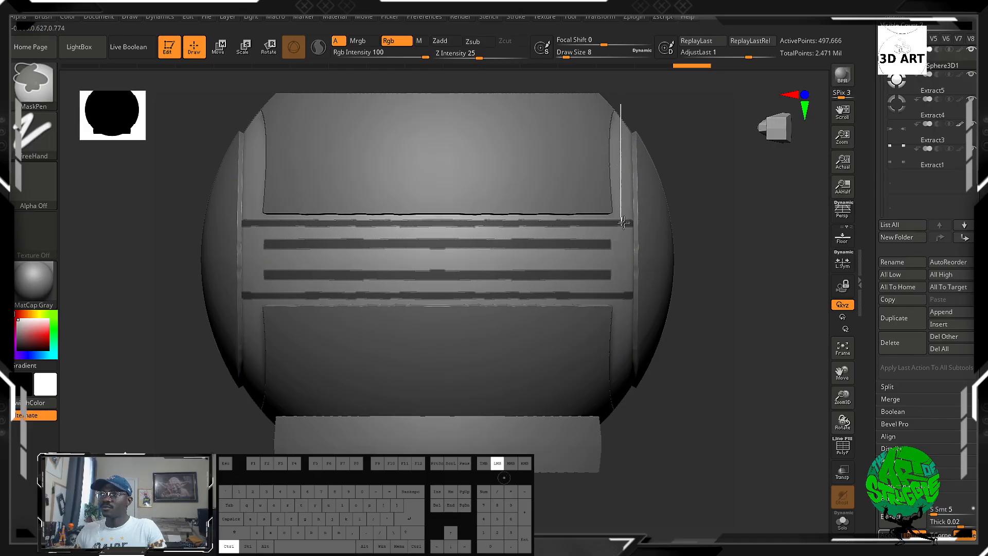
{"action": "left_click_drag", "start_coordinate": [624, 225], "coordinate": [624, 226], "text": "ctrl"}
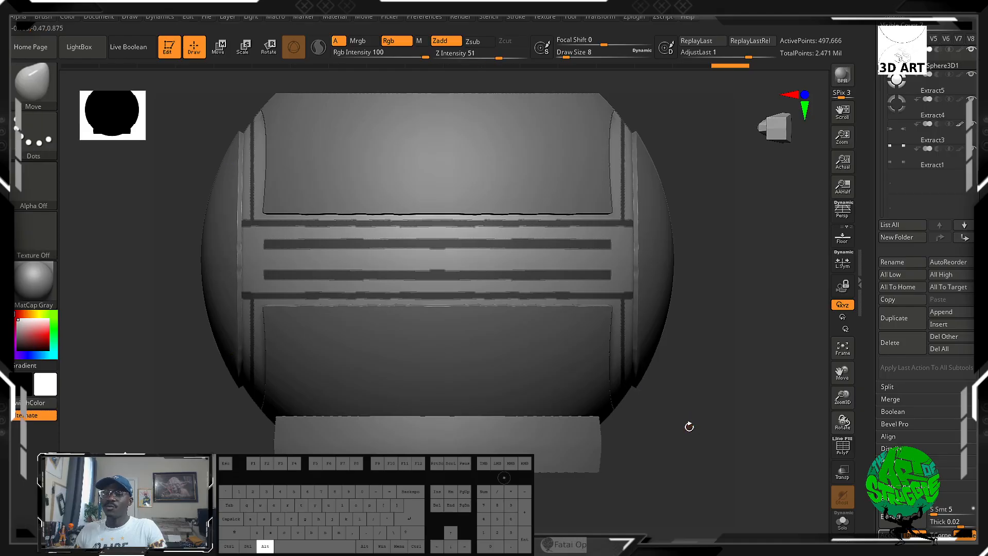
{"action": "left_click_drag", "start_coordinate": [687, 426], "coordinate": [689, 469], "text": "alt"}
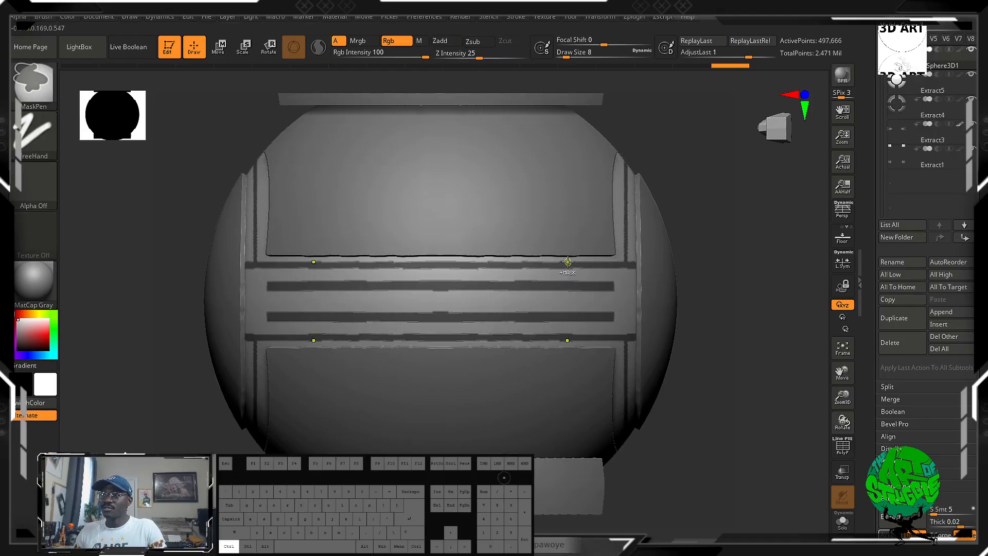
{"action": "key", "text": "ctrl+z"}
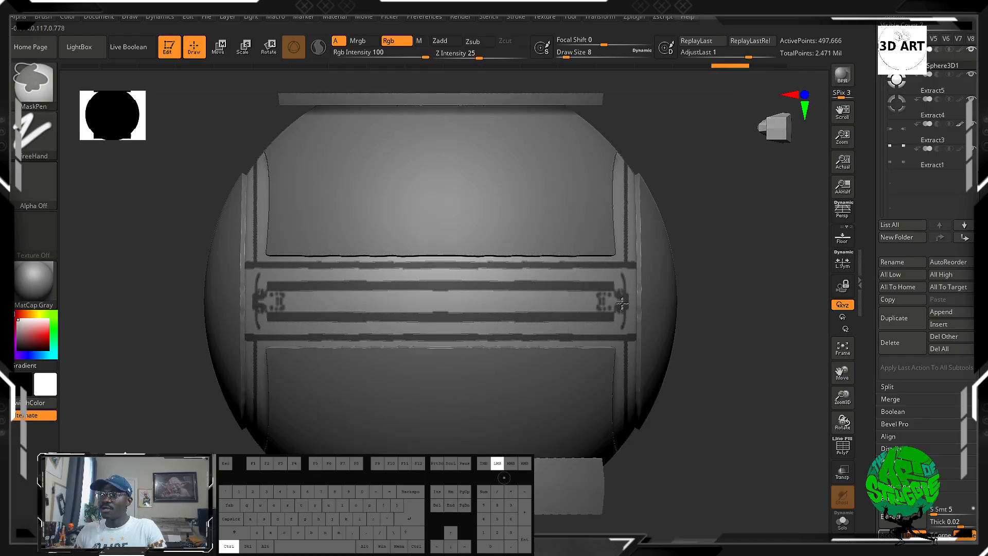
{"action": "left_click_drag", "start_coordinate": [622, 303], "coordinate": [622, 304], "text": "ctrl"}
{"action": "key", "text": "ctrl+z"}
{"action": "left_click_drag", "start_coordinate": [699, 267], "coordinate": [609, 299], "text": "ctrl"}
{"action": "key", "text": "ctrl+z"}
{"action": "left_click_drag", "start_coordinate": [719, 289], "coordinate": [611, 311], "text": "ctrl"}
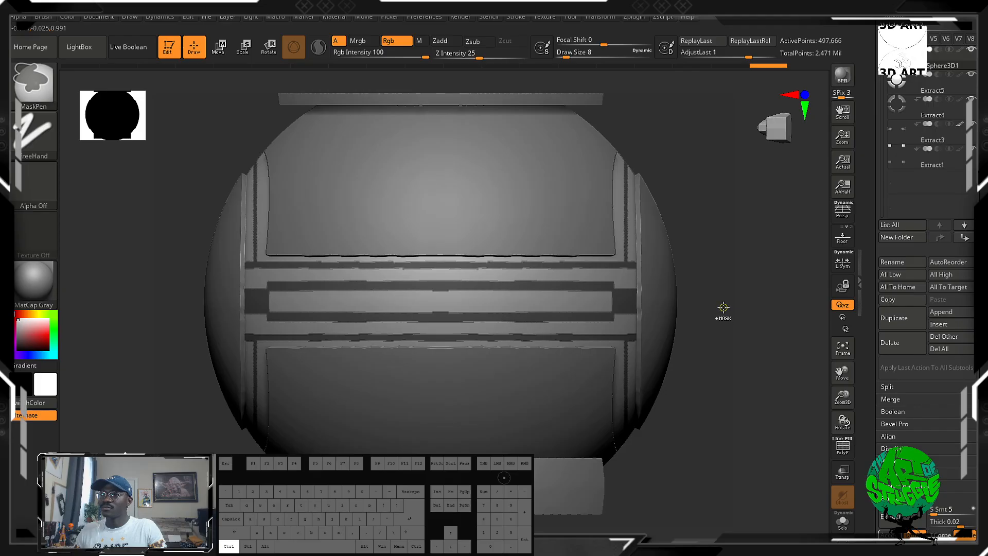
{"action": "key", "text": "ctrl+z"}
Mask a stripe along the middle of the sphere's side bands and a thin ring around the centre disc.
{"action": "left_click_drag", "start_coordinate": [697, 296], "coordinate": [502, 307], "text": "ctrl"}
{"action": "left_click_drag", "start_coordinate": [707, 316], "coordinate": [759, 329]}
{"action": "left_click_drag", "start_coordinate": [697, 274], "coordinate": [717, 402], "text": "alt"}
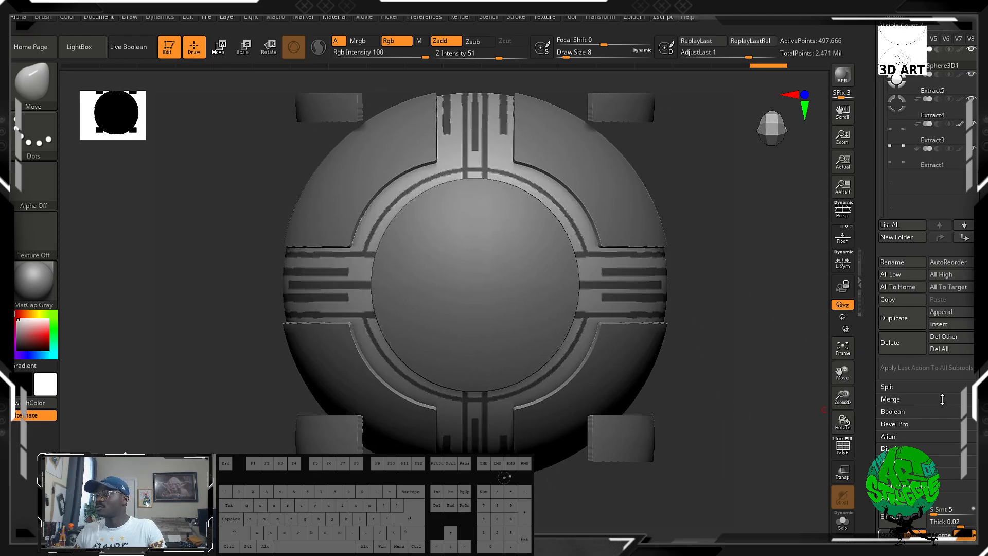
Invert the mask and apply an Inflate deformation of -5 to the unmasked stripes and ring.
{"action": "key", "text": "ctrl"}
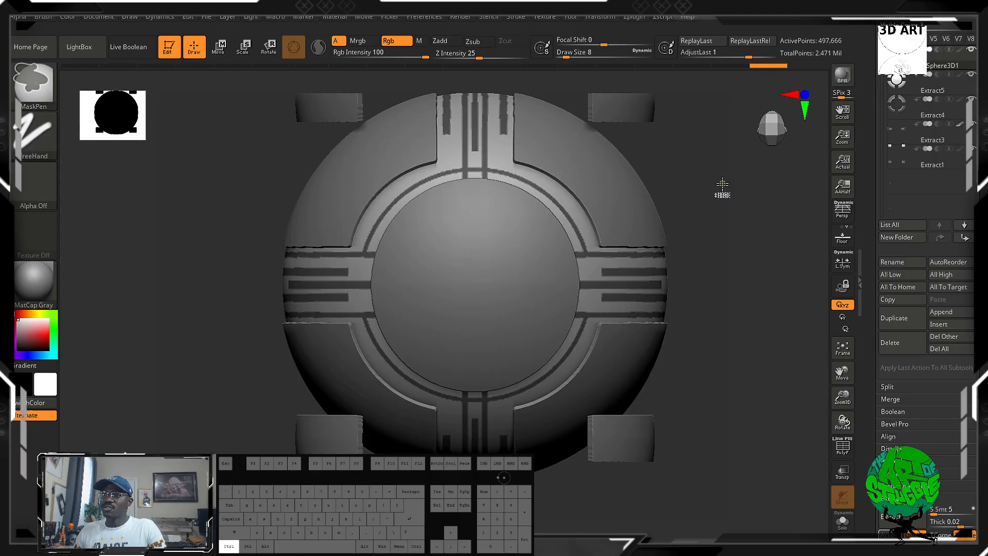
{"action": "left_click", "coordinate": [733, 256], "text": "ctrl"}
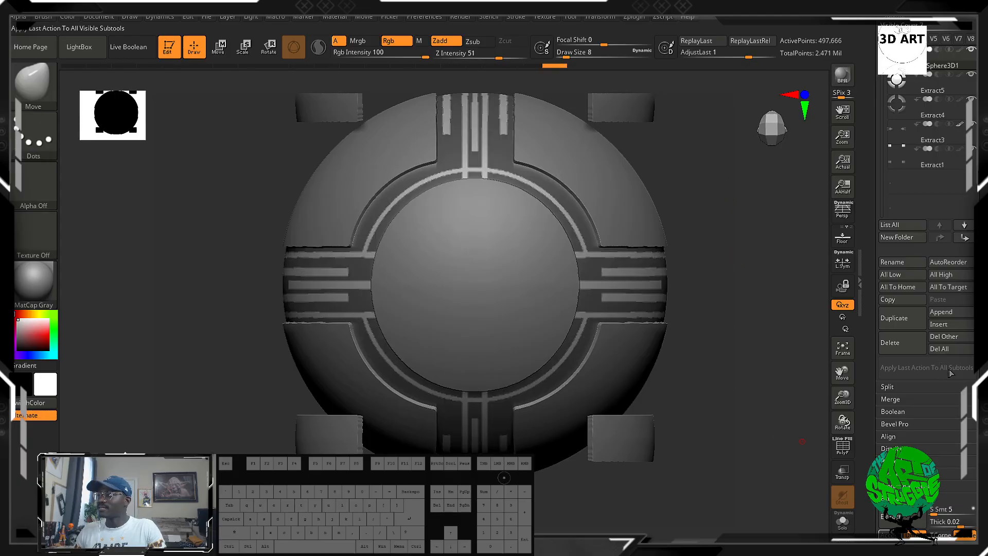
{"action": "mouse_move", "coordinate": [970, 452]}
{"action": "left_mouse_down"}
{"action": "mouse_move", "coordinate": [969, 93]}
{"action": "mouse_move", "coordinate": [970, 435]}
{"action": "left_mouse_up"}
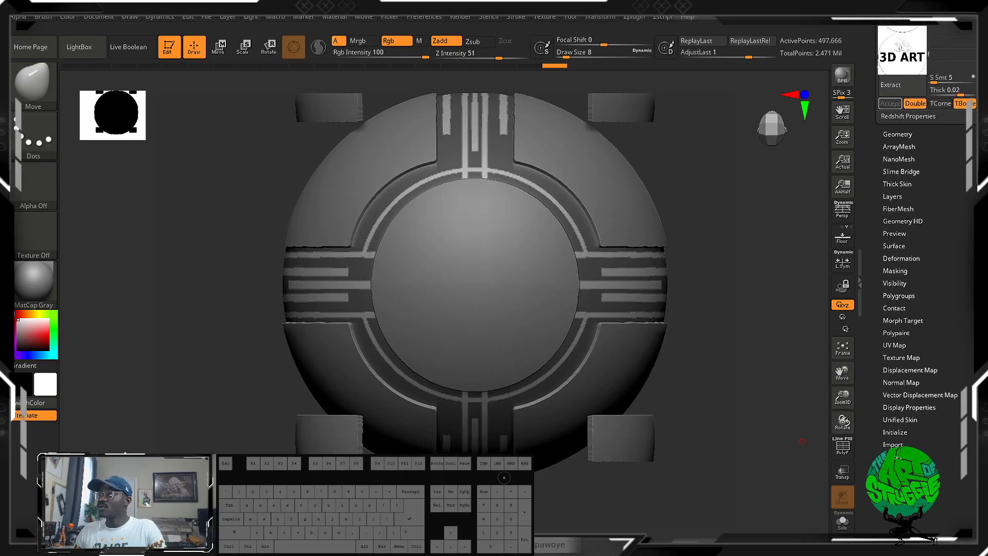
{"action": "left_click", "coordinate": [911, 259]}
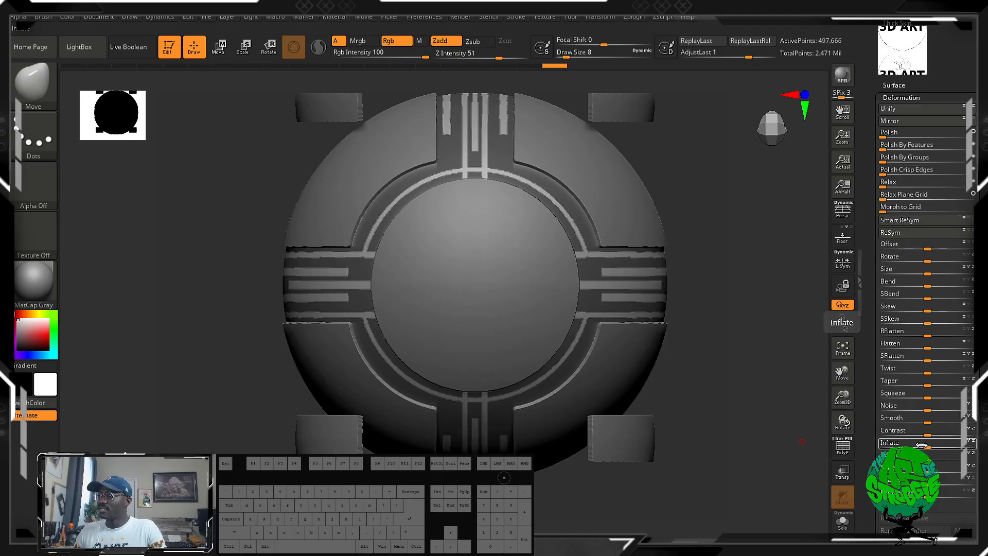
{"action": "left_click_drag", "start_coordinate": [921, 446], "coordinate": [922, 447]}
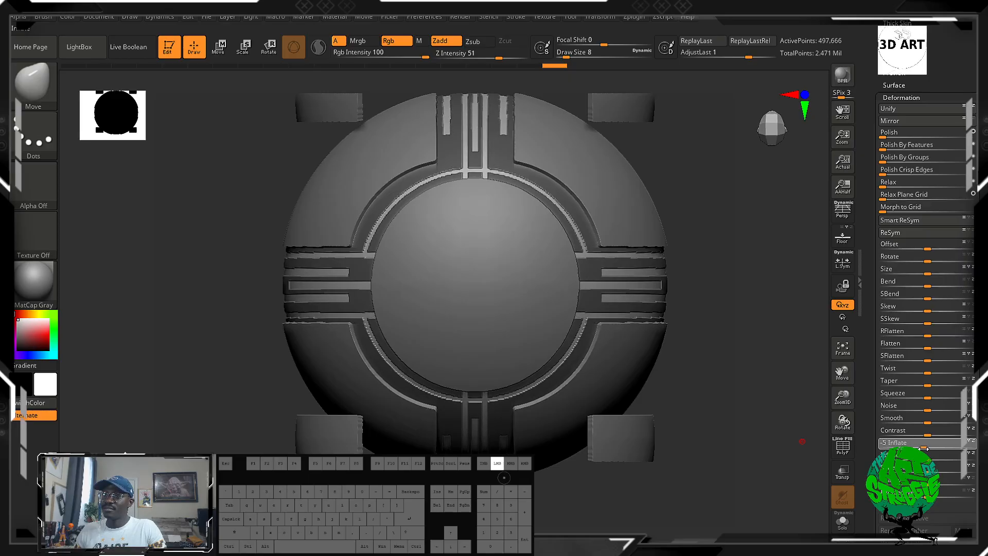
Clear the sphere's mask and examine the edges of the carved grooves around the centre disc and side bands up close.
{"action": "key", "text": "ctrl"}
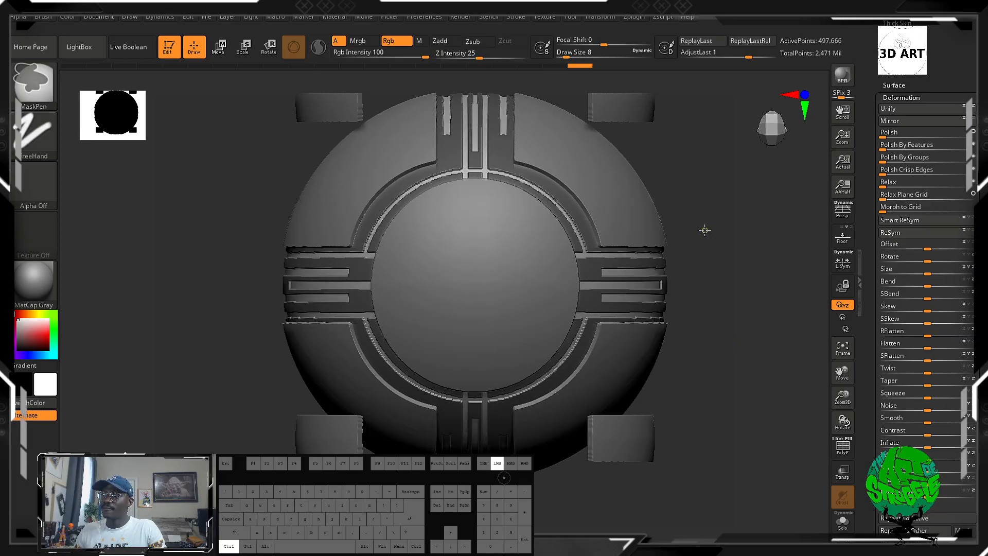
{"action": "left_click_drag", "start_coordinate": [704, 230], "coordinate": [740, 311], "text": "ctrl"}
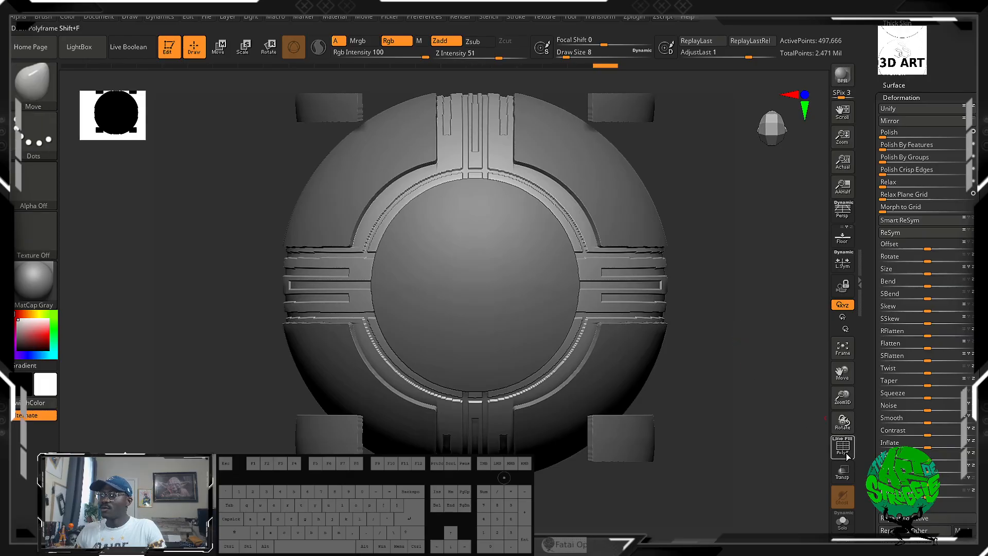
{"action": "left_click_drag", "start_coordinate": [773, 410], "coordinate": [650, 271]}
{"action": "left_click_drag", "start_coordinate": [637, 343], "coordinate": [703, 428], "text": "alt"}
{"action": "left_click_drag", "start_coordinate": [746, 251], "coordinate": [599, 278], "text": "alt"}
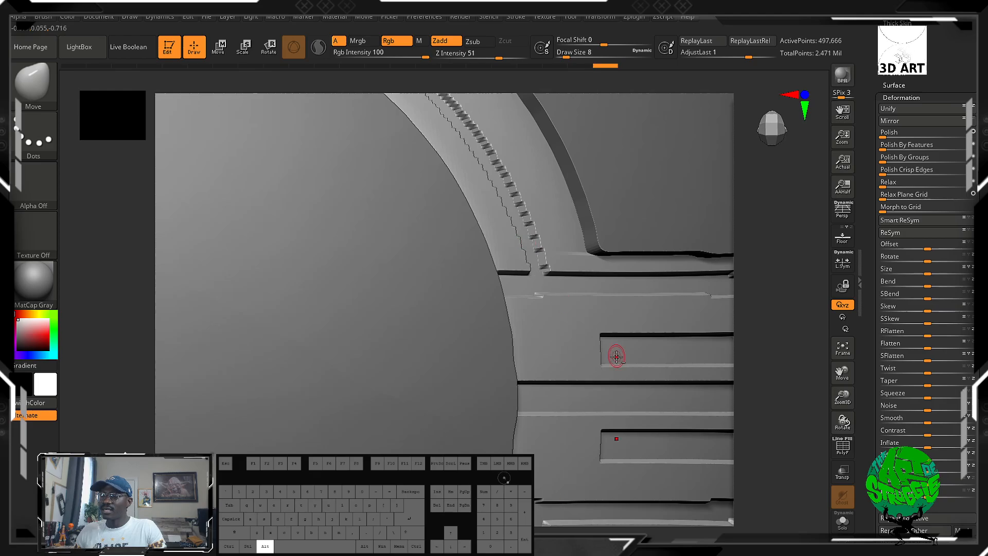
{"action": "left_click_drag", "start_coordinate": [715, 368], "coordinate": [807, 235], "text": "alt"}
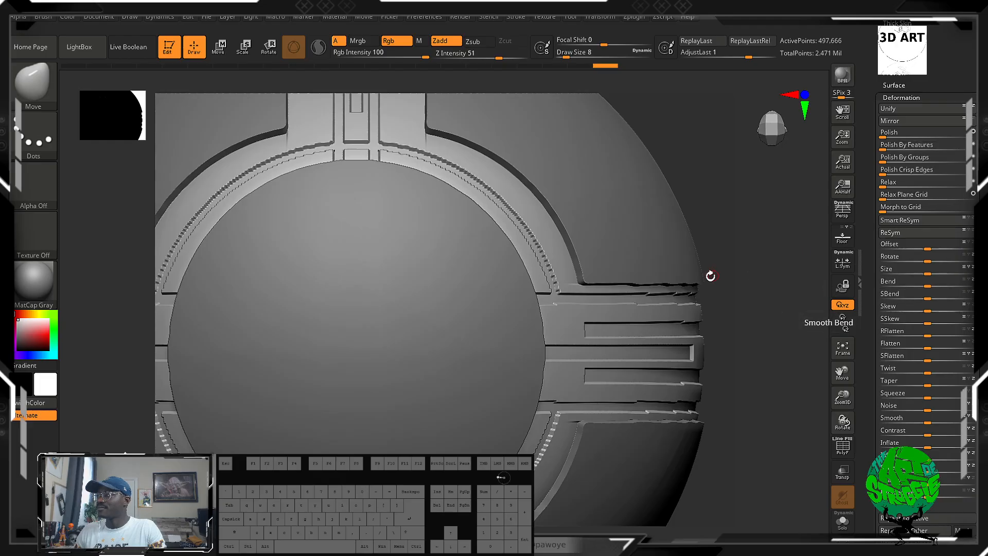
{"action": "left_click_drag", "start_coordinate": [723, 306], "coordinate": [681, 343], "text": "alt"}
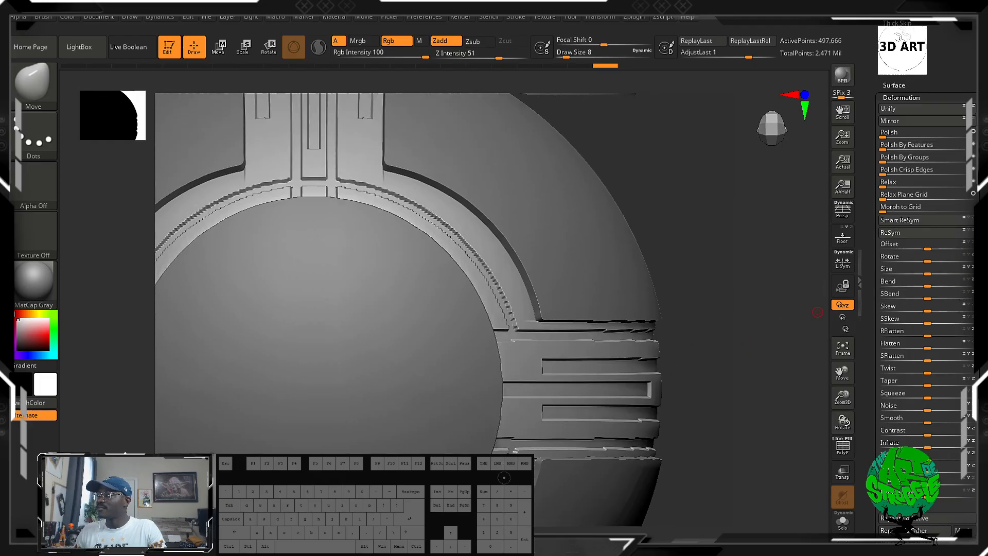
Try the Polish deformations on the sphere's carved grooves and undo them.
{"action": "left_click_drag", "start_coordinate": [979, 75], "coordinate": [980, 376]}
{"action": "scroll", "coordinate": [979, 373], "scroll_direction": "down", "scroll_amount": 5}
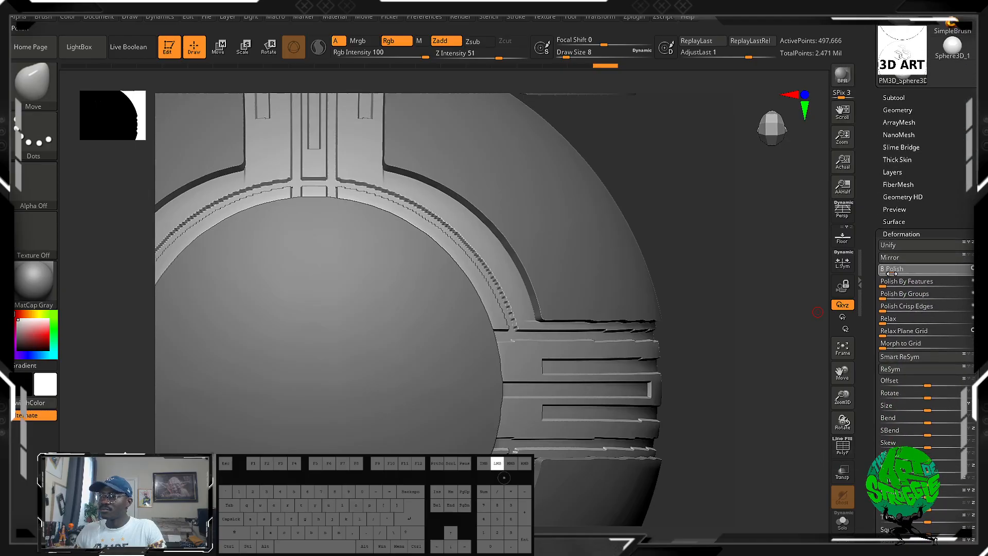
{"action": "left_click", "coordinate": [889, 273]}
{"action": "left_click_drag", "start_coordinate": [896, 283], "coordinate": [890, 308]}
{"action": "key", "text": "ctrl+z"}
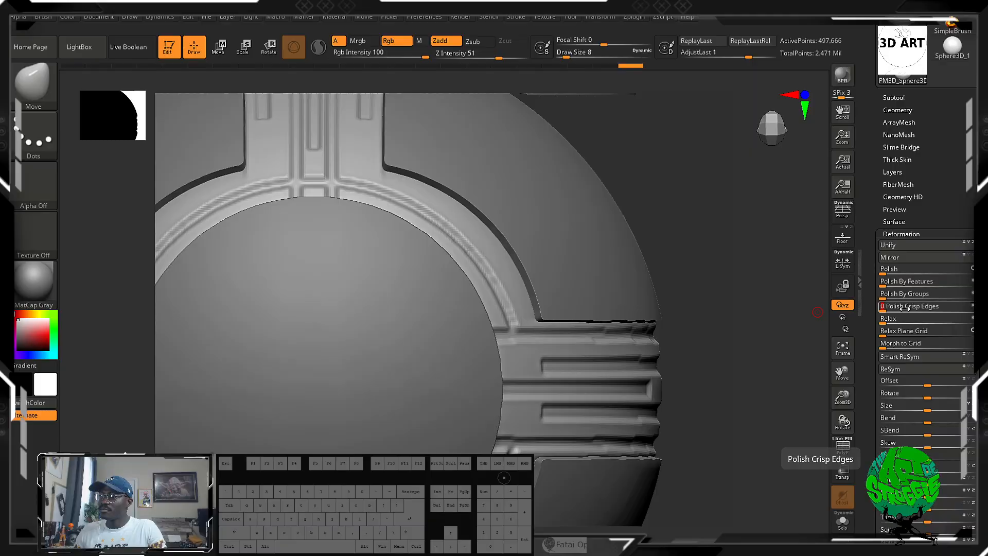
{"action": "key", "text": "ctrl+z"}
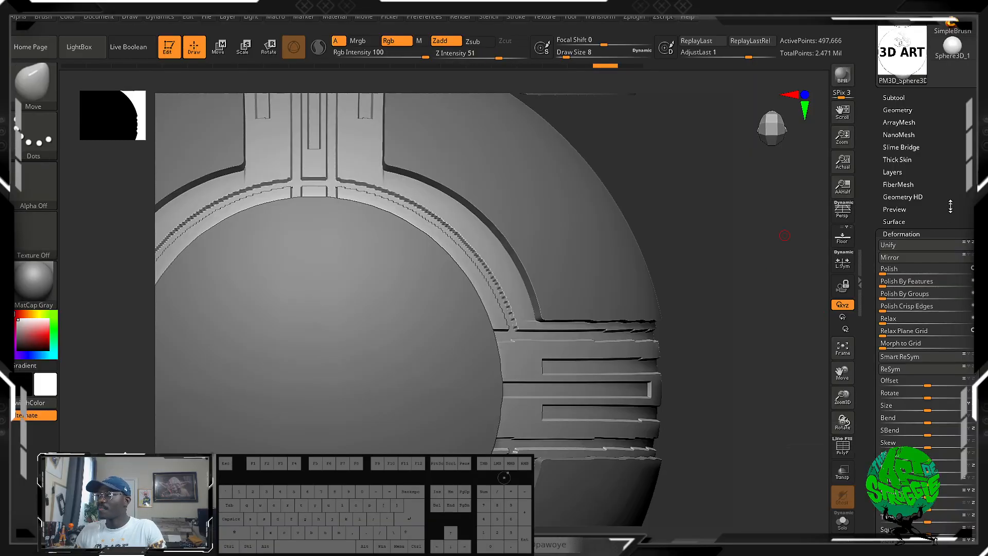
Try remeshing the sphere's carved bands with ZRemesher at the Same polygon count and undo it.
{"action": "left_click", "coordinate": [909, 110]}
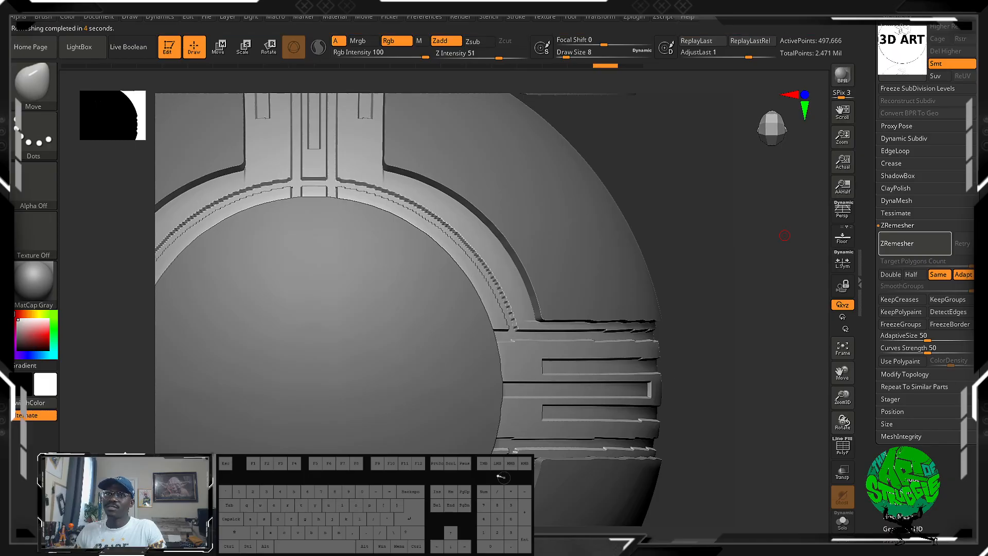
{"action": "left_click_drag", "start_coordinate": [735, 390], "coordinate": [759, 360]}
{"action": "key", "text": "ctrl+z"}
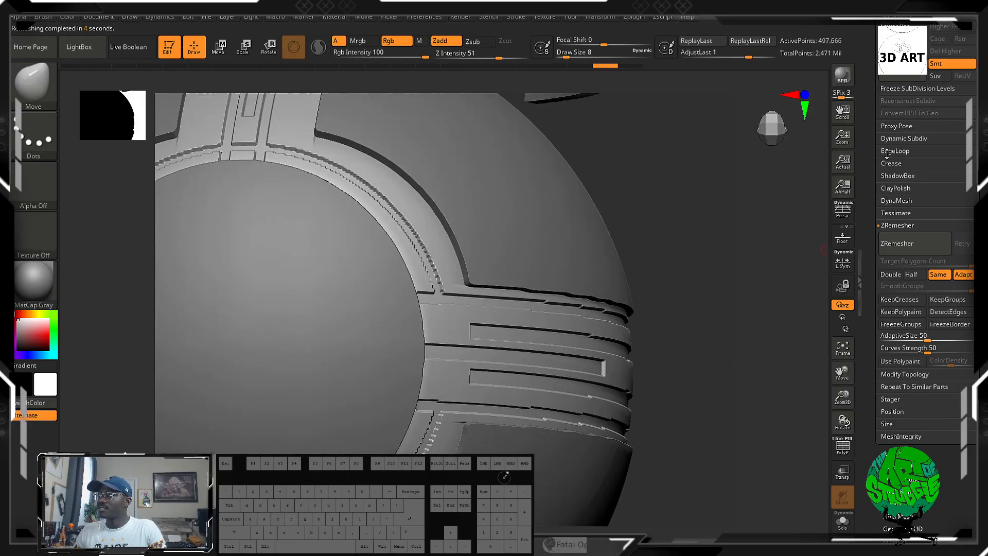
Try DynaMesh on the carved bands at resolutions 128 and 1536, freezing the subdivision levels, and undo both attempts.
{"action": "left_click", "coordinate": [897, 200]}
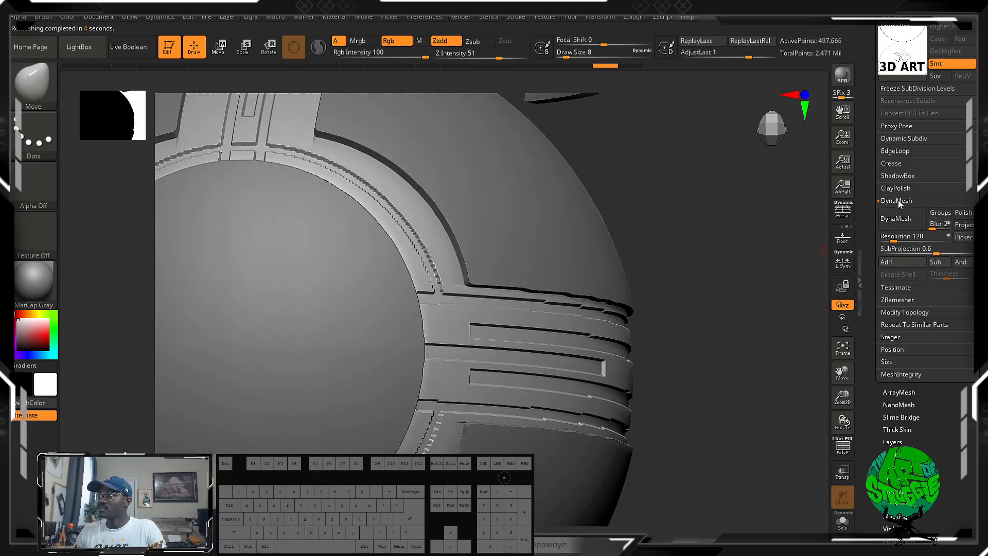
{"action": "left_click", "coordinate": [900, 228]}
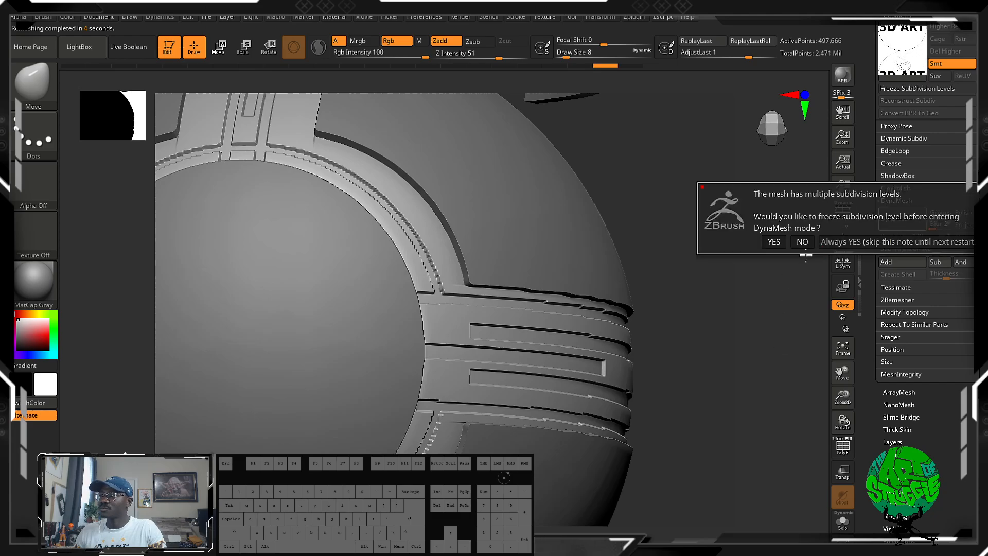
{"action": "left_click", "coordinate": [773, 243]}
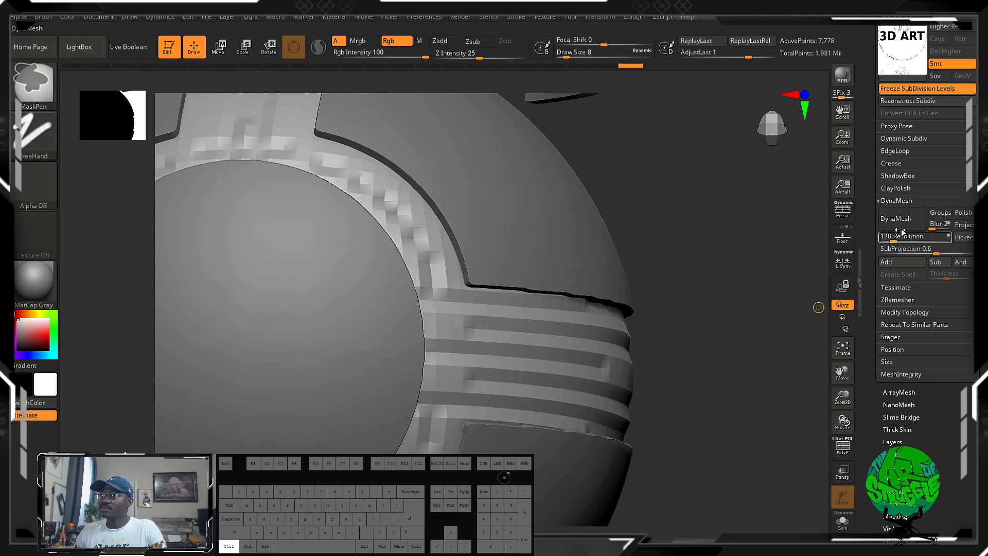
{"action": "key", "text": "ctrl+z"}
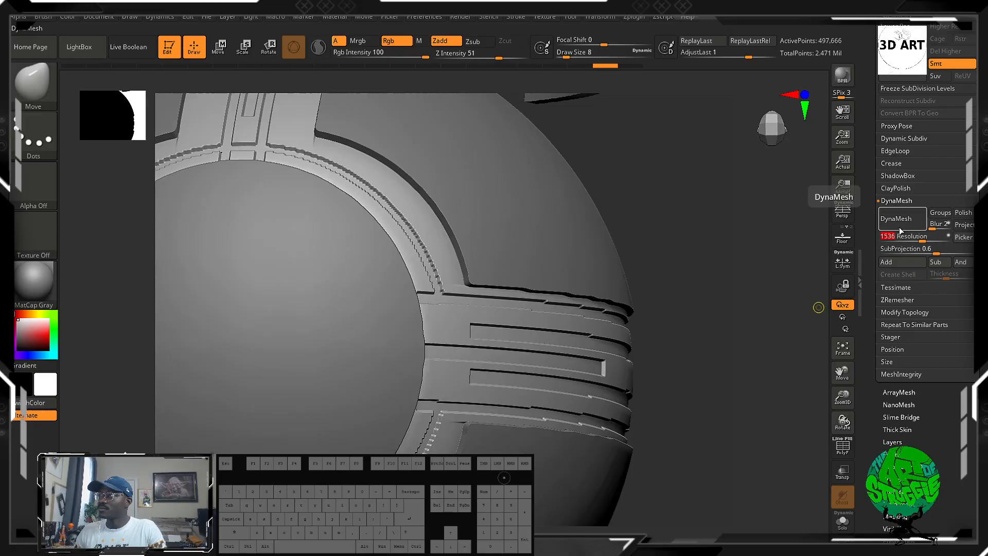
{"action": "left_click", "coordinate": [899, 227]}
{"action": "left_click", "coordinate": [802, 250]}
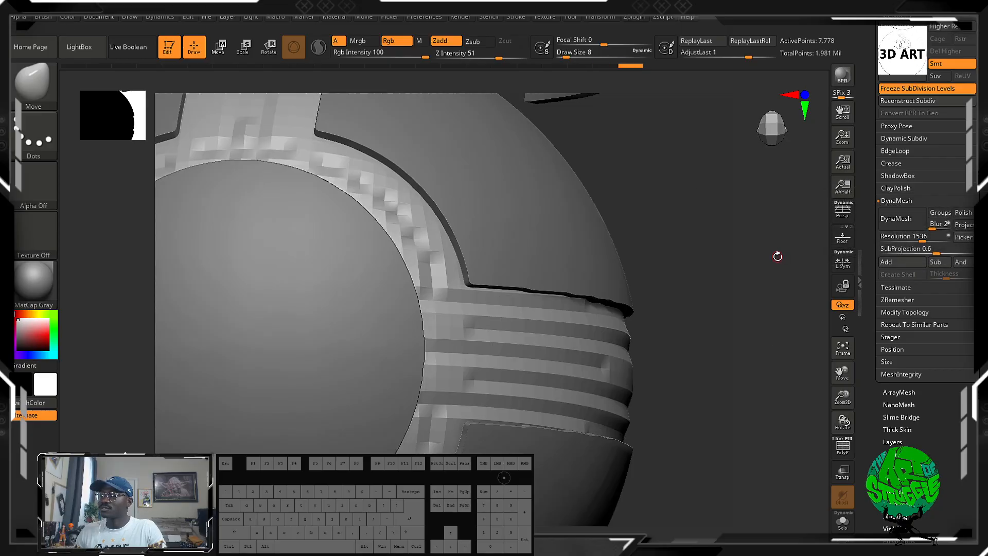
{"action": "key", "text": "ctrl+z"}
Remesh the carved bands using ZRemesher with the Double polygon count option.
{"action": "left_click", "coordinate": [903, 303]}
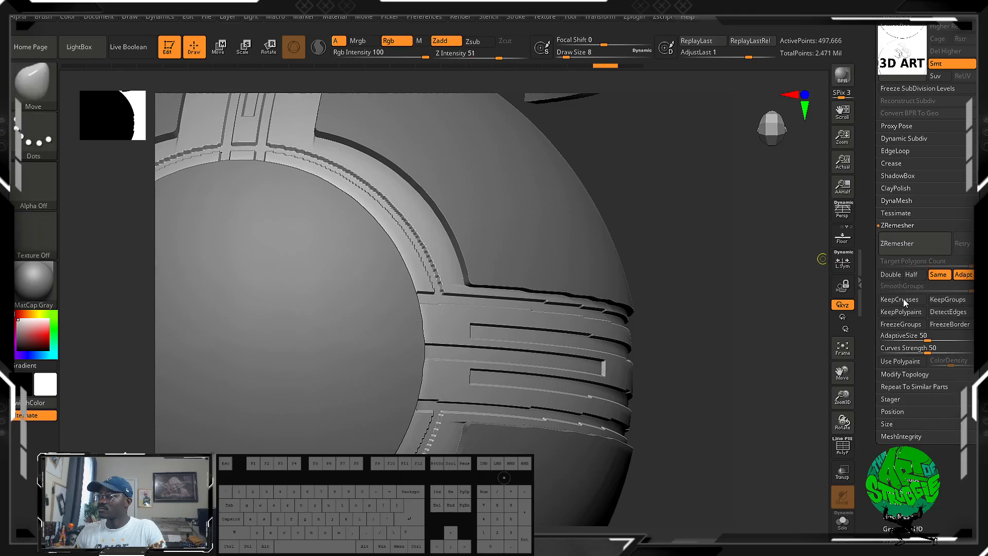
{"action": "left_click", "coordinate": [890, 276]}
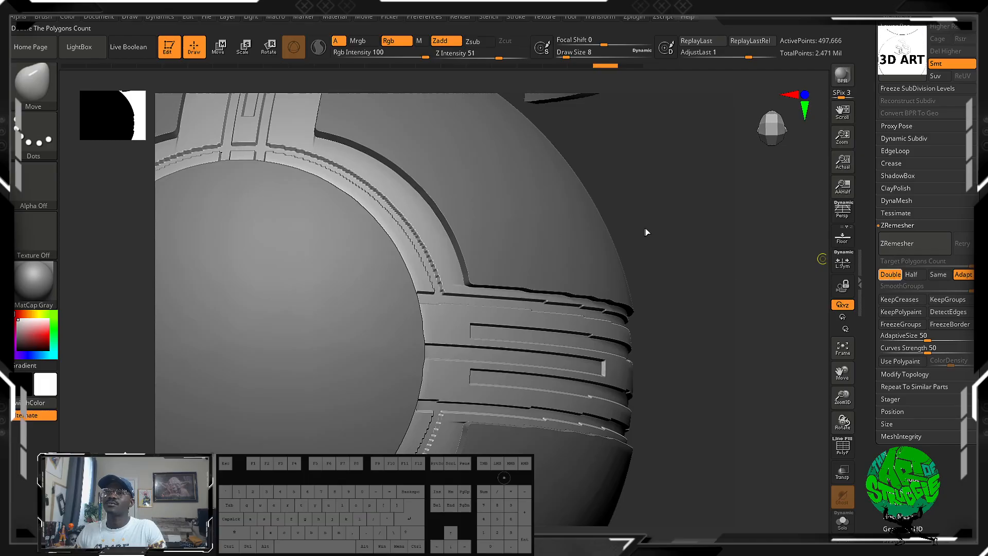
{"action": "left_click_drag", "start_coordinate": [669, 219], "coordinate": [692, 234]}
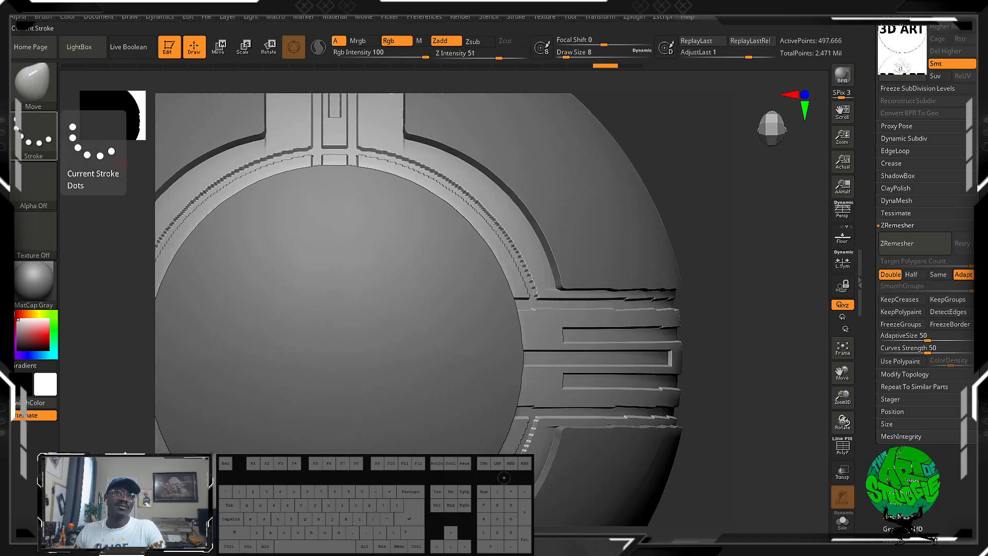
{"action": "left_click_drag", "start_coordinate": [741, 252], "coordinate": [822, 319], "text": "alt"}
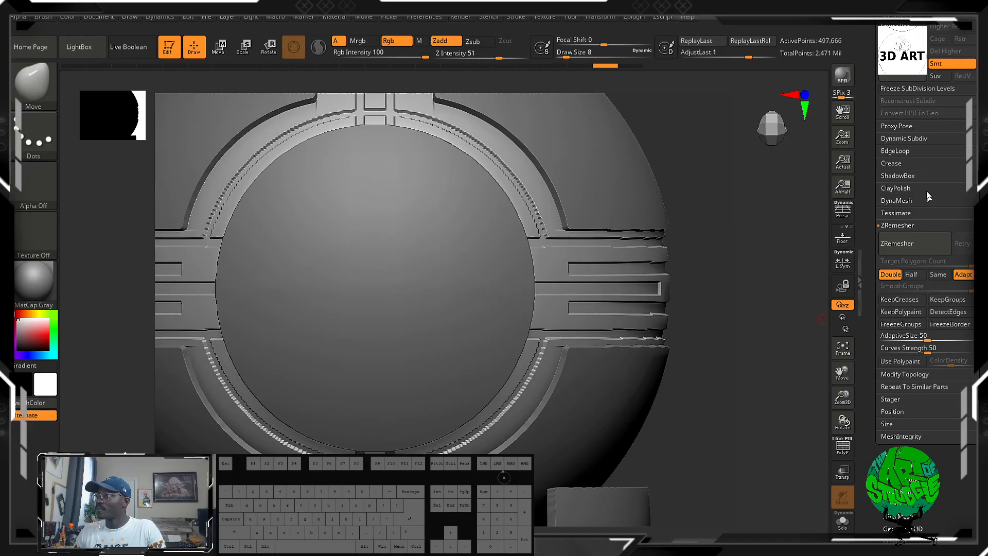
{"action": "left_click", "coordinate": [920, 243]}
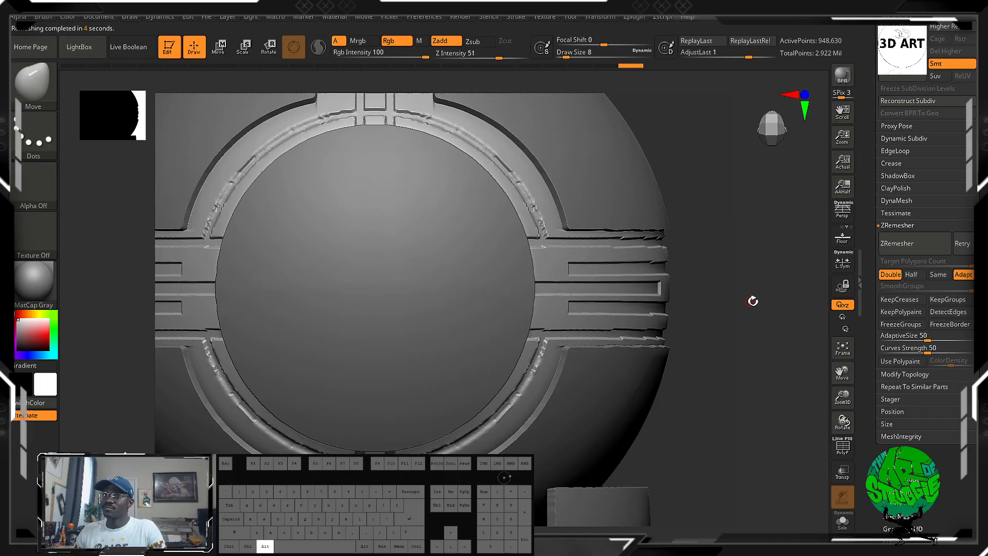
Apply a Polish By Features deformation to the remeshed bands and inspect the grooves.
{"action": "left_click_drag", "start_coordinate": [753, 300], "coordinate": [781, 335], "text": "alt"}
{"action": "left_click_drag", "start_coordinate": [966, 391], "coordinate": [965, 336]}
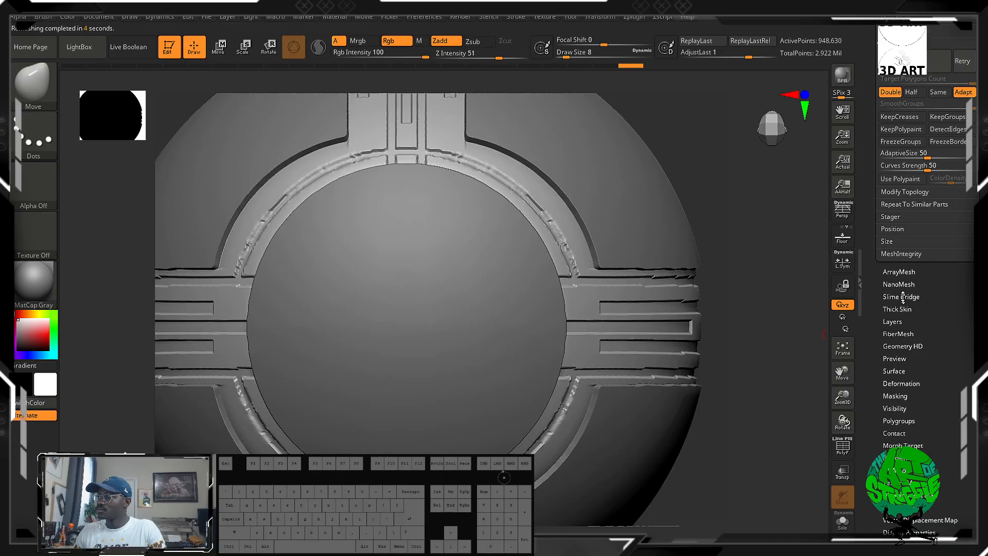
{"action": "left_click", "coordinate": [900, 384]}
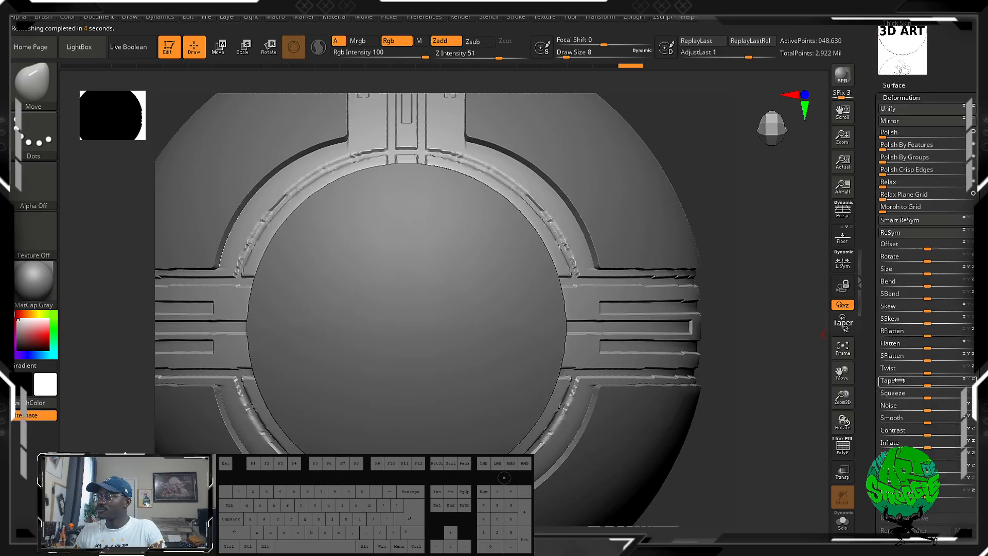
{"action": "left_click_drag", "start_coordinate": [885, 149], "coordinate": [921, 148]}
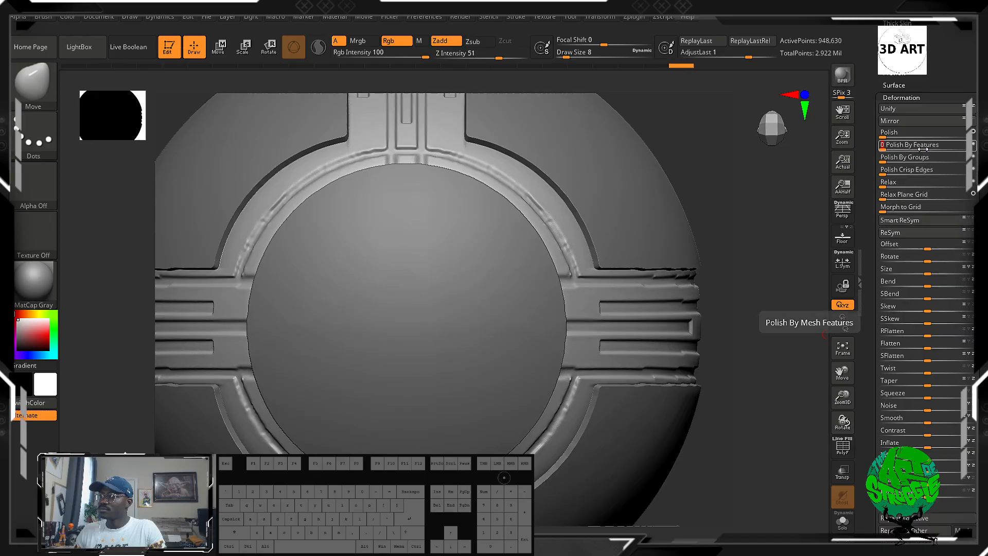
{"action": "key", "text": "shift"}
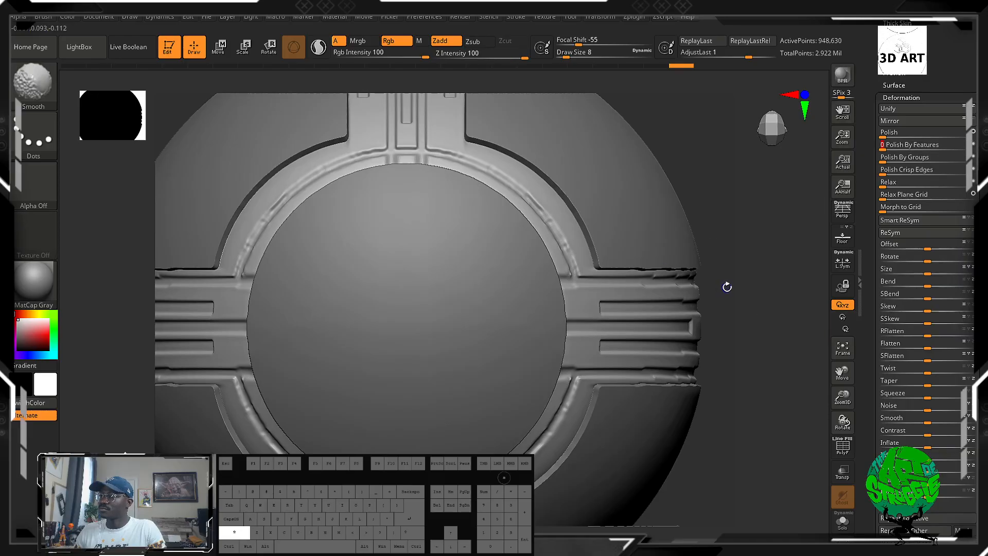
{"action": "key", "text": "ctrl"}
{"action": "mouse_move", "coordinate": [885, 174]}
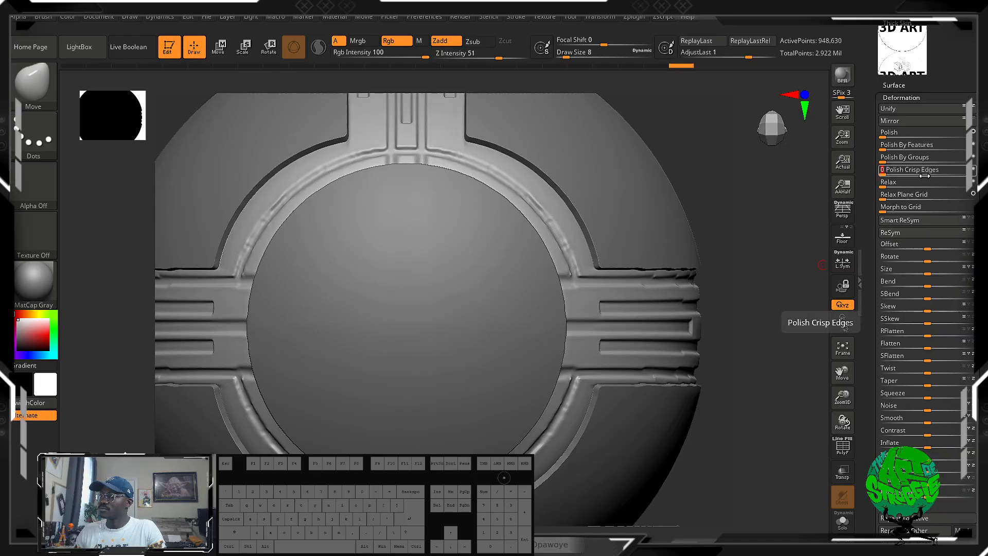
{"action": "key", "text": "alt"}
{"action": "mouse_move", "coordinate": [739, 297]}
{"action": "left_mouse_down", "text": "alt"}
{"action": "mouse_move", "coordinate": [734, 232]}
{"action": "mouse_move", "coordinate": [735, 295]}
{"action": "left_mouse_up", "text": "alt"}
{"action": "left_click_drag", "start_coordinate": [751, 280], "coordinate": [823, 209]}
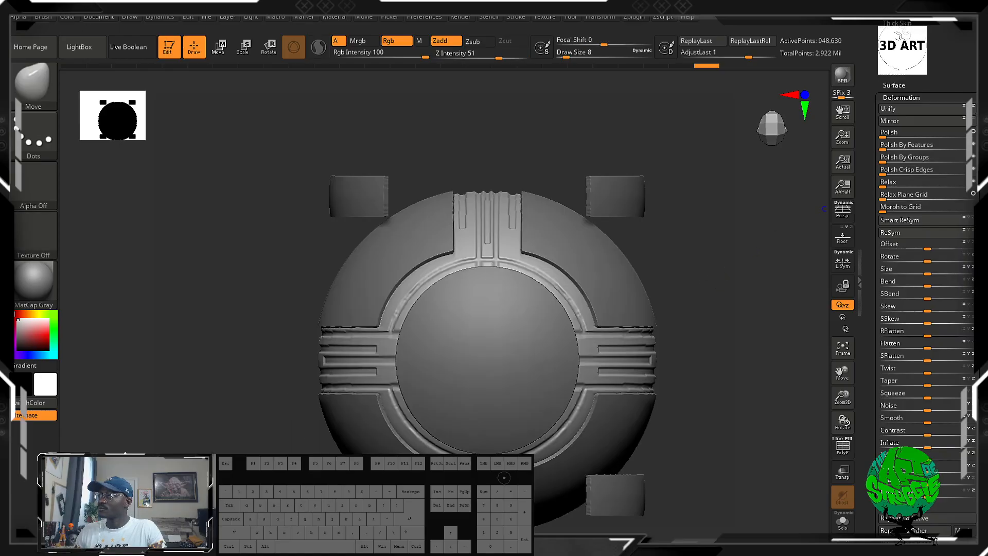
Check the bands' wireframe with Polyframe, hide it, and step back in the undo history to before the doubled remesh.
{"action": "scroll", "coordinate": [921, 206], "scroll_direction": "up", "scroll_amount": 5}
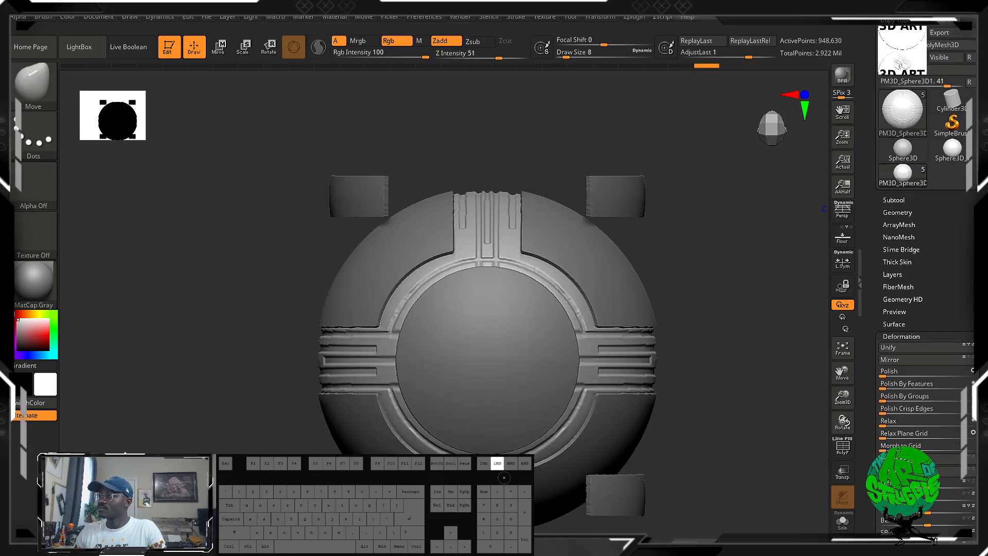
{"action": "left_click", "coordinate": [842, 447]}
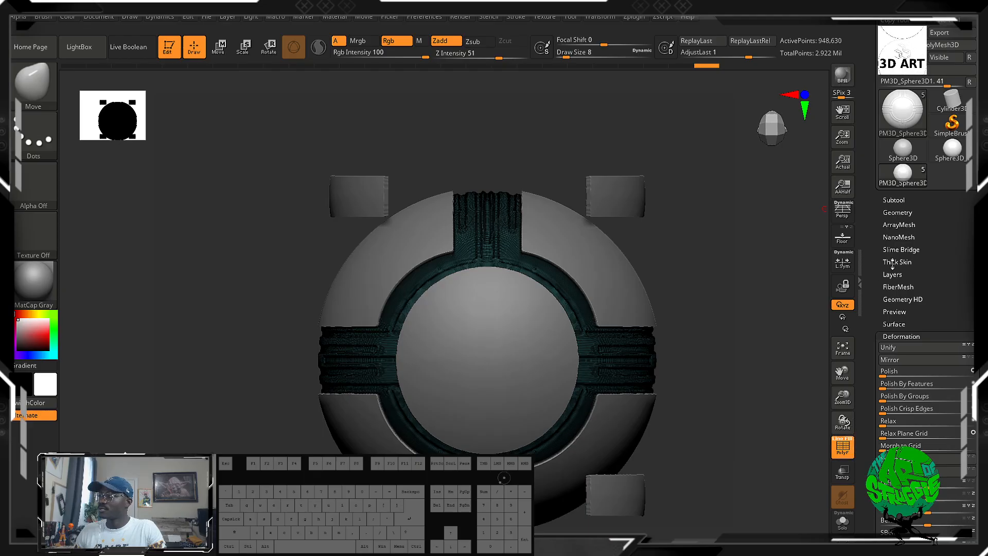
{"action": "left_click", "coordinate": [901, 213]}
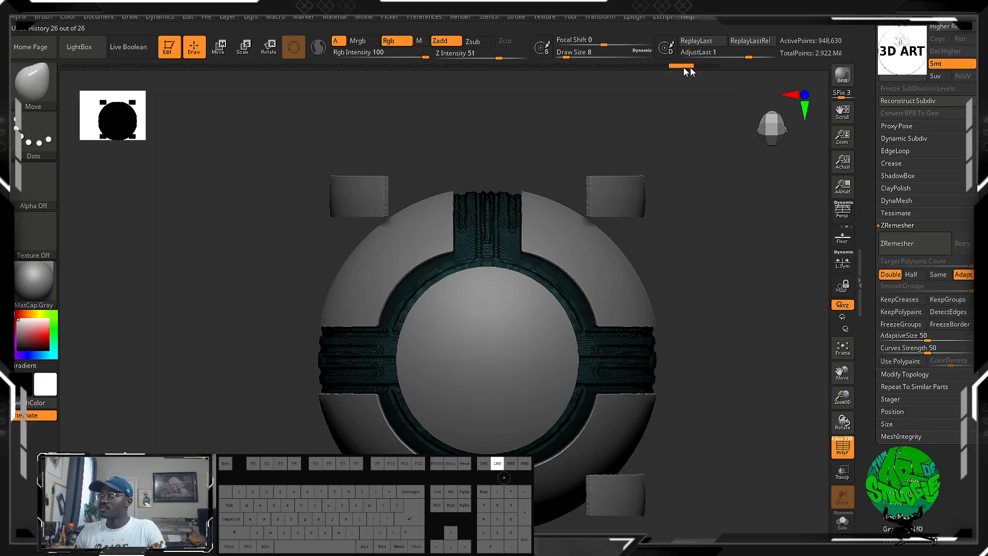
{"action": "left_click", "coordinate": [835, 443]}
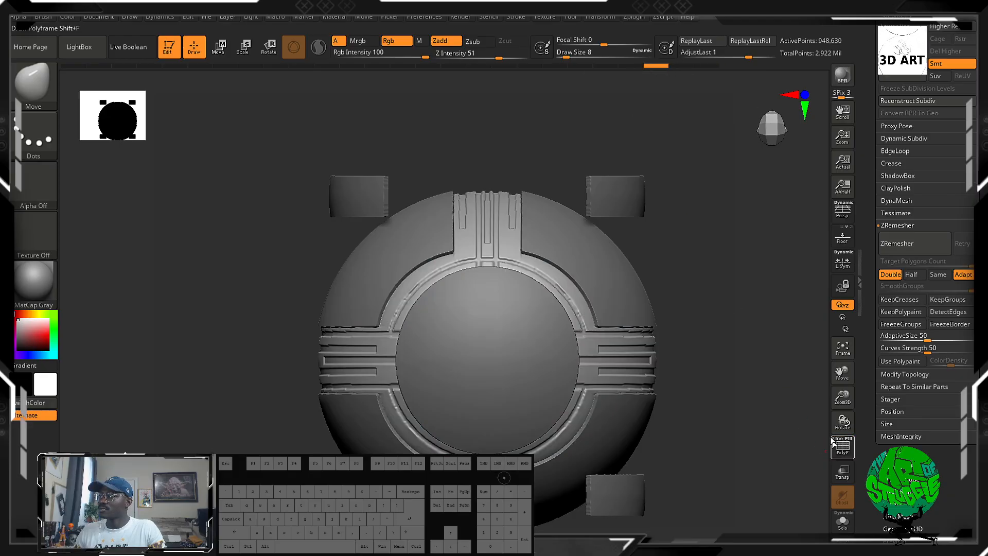
{"action": "left_click_drag", "start_coordinate": [629, 69], "coordinate": [611, 67]}
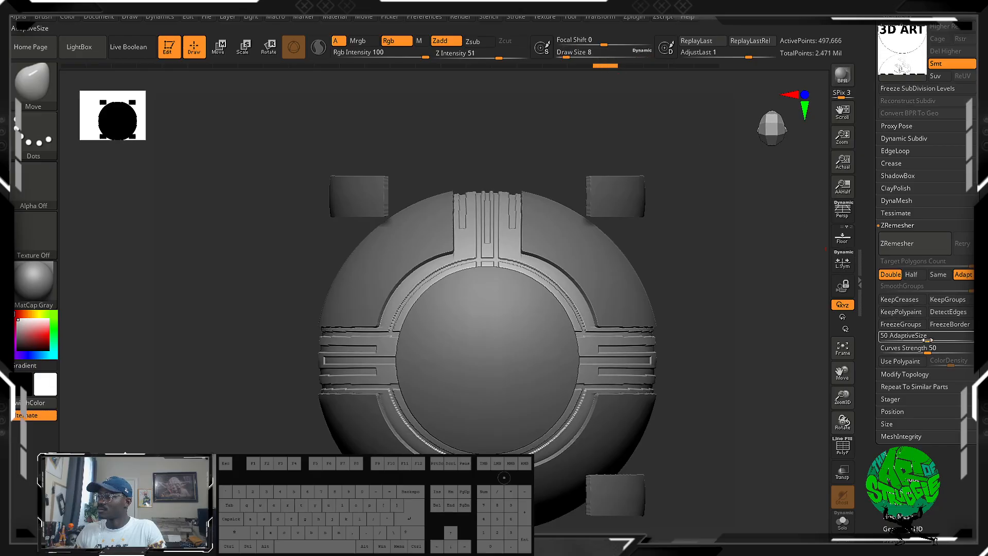
Remesh the carved bands using ZRemesher with DetectEdges, KeepCreases and the Same polygon count enabled.
{"action": "left_click", "coordinate": [948, 313]}
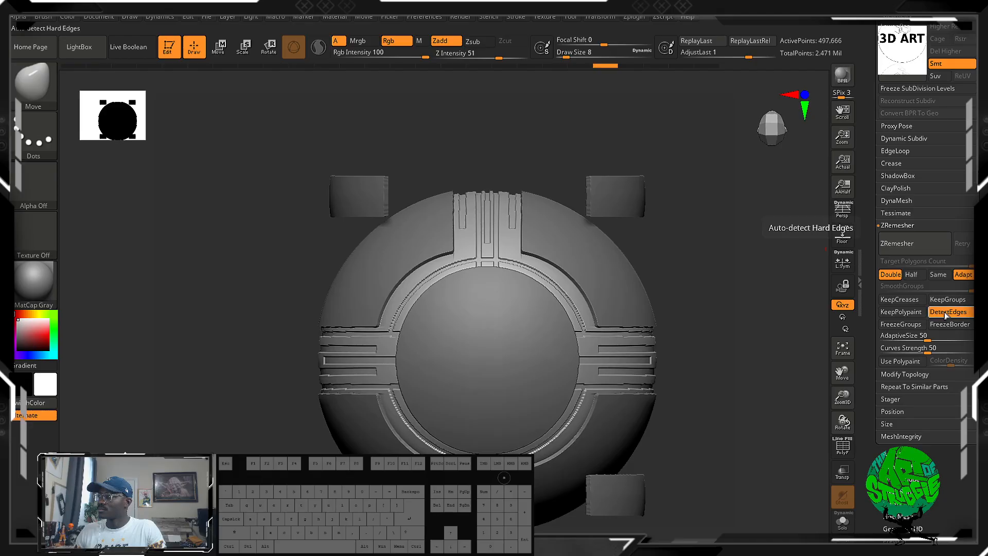
{"action": "left_click", "coordinate": [897, 301]}
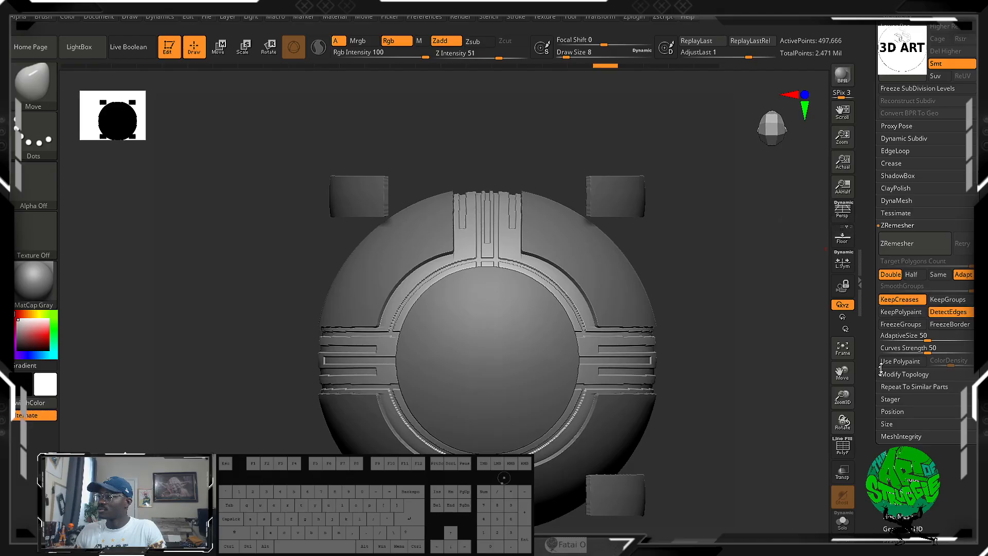
{"action": "left_click", "coordinate": [938, 274]}
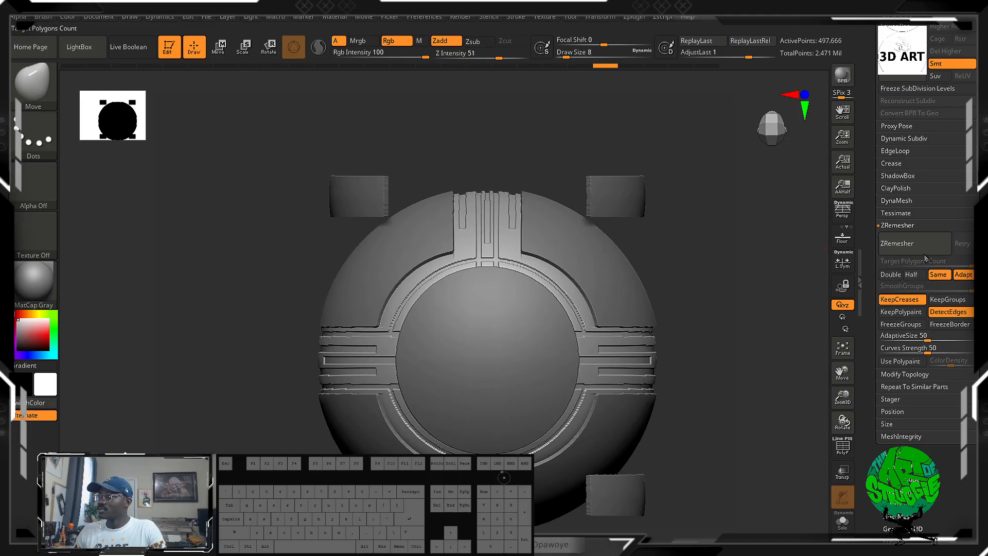
{"action": "left_click", "coordinate": [914, 243]}
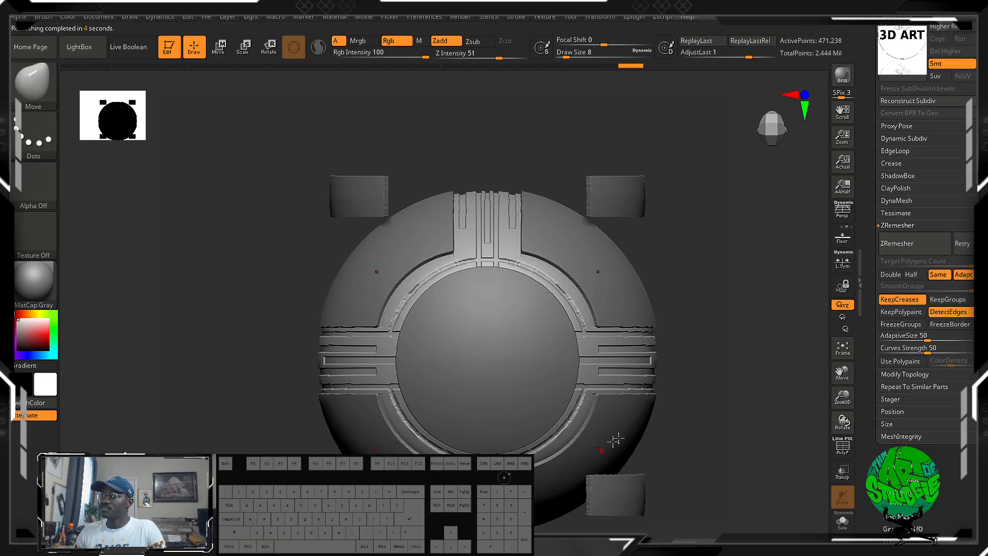
Subdivide the remeshed bands twice.
{"action": "left_click_drag", "start_coordinate": [705, 376], "coordinate": [711, 399], "text": "alt"}
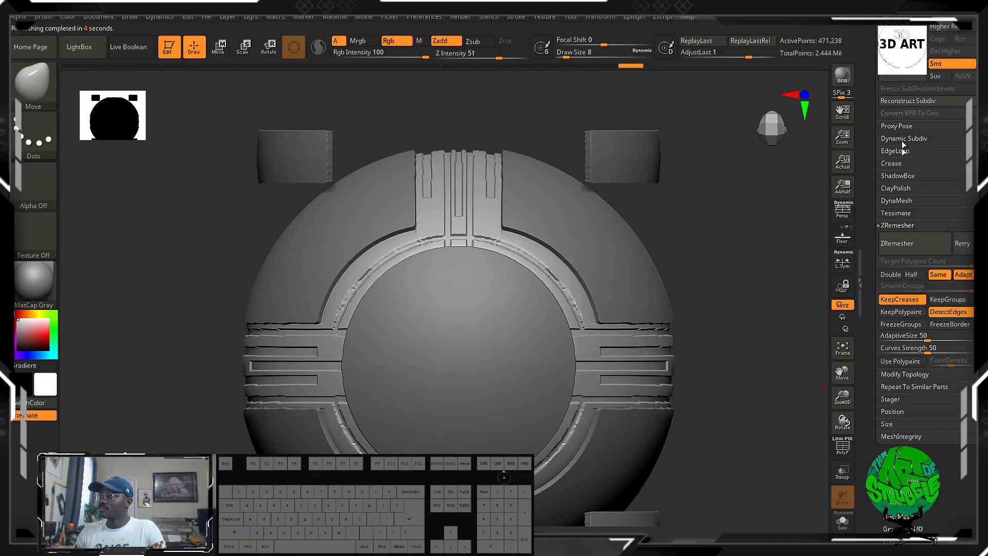
{"action": "left_click", "coordinate": [901, 70]}
{"action": "left_click", "coordinate": [901, 70]}
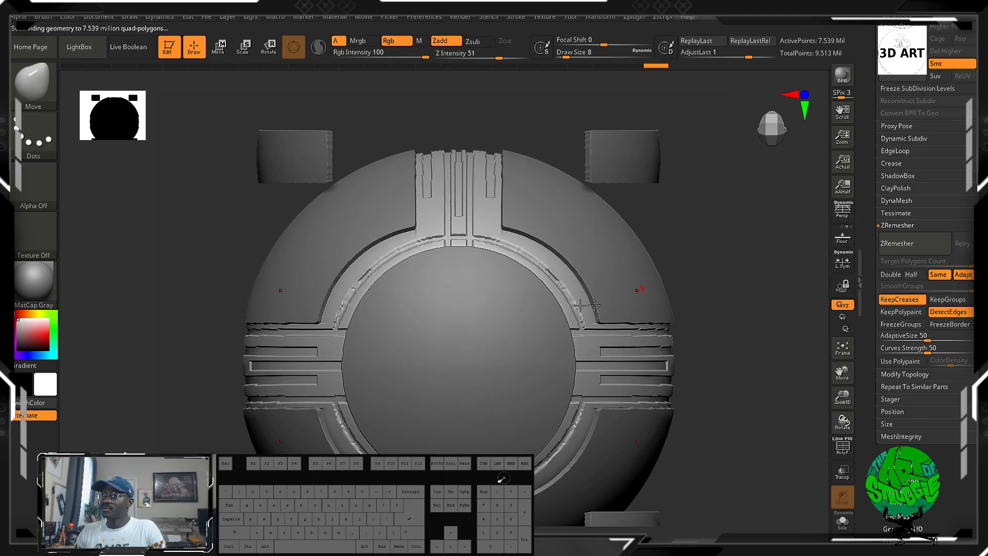
Enlarge the brush to draw size 82 and try strokes along the ring around the centre disc, undoing the last change.
{"action": "left_click_drag", "start_coordinate": [494, 245], "coordinate": [553, 281], "text": "shift"}
{"action": "key", "text": "bracketright"}
{"action": "key", "text": "bracketright"}
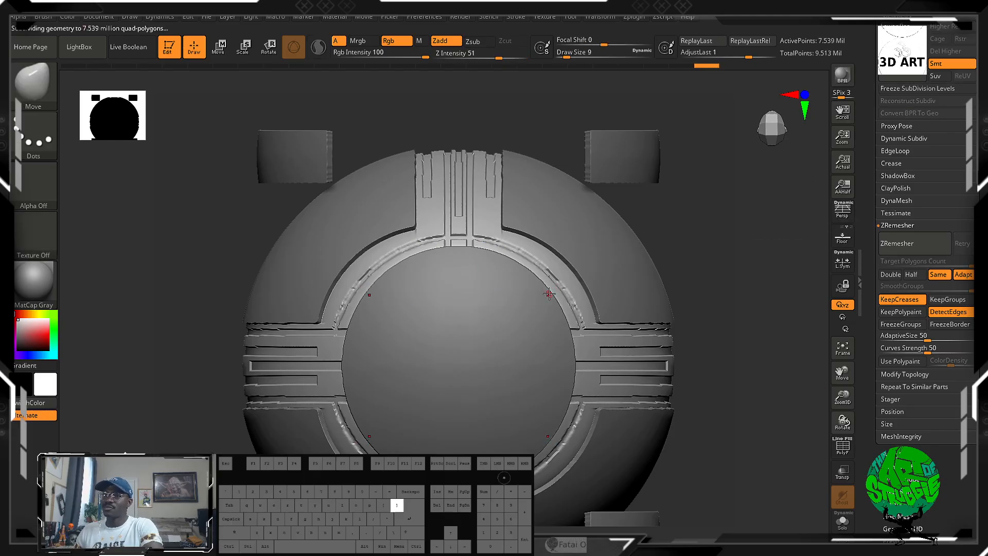
{"action": "key", "text": "bracketright"}
{"action": "key", "text": "bracketright"}
{"action": "key", "text": "bracketright"}
{"action": "key", "text": "bracketright"}
{"action": "mouse_move", "coordinate": [519, 261]}
{"action": "left_mouse_down", "text": "shift"}
{"action": "mouse_move", "coordinate": [590, 294]}
{"action": "mouse_move", "coordinate": [510, 233]}
{"action": "mouse_move", "coordinate": [571, 293]}
{"action": "mouse_move", "coordinate": [600, 350]}
{"action": "mouse_move", "coordinate": [629, 330]}
{"action": "mouse_move", "coordinate": [683, 323]}
{"action": "mouse_move", "coordinate": [591, 336]}
{"action": "mouse_move", "coordinate": [740, 340]}
{"action": "mouse_move", "coordinate": [743, 370]}
{"action": "left_mouse_up", "text": "shift"}
{"action": "key", "text": "ctrl+z"}
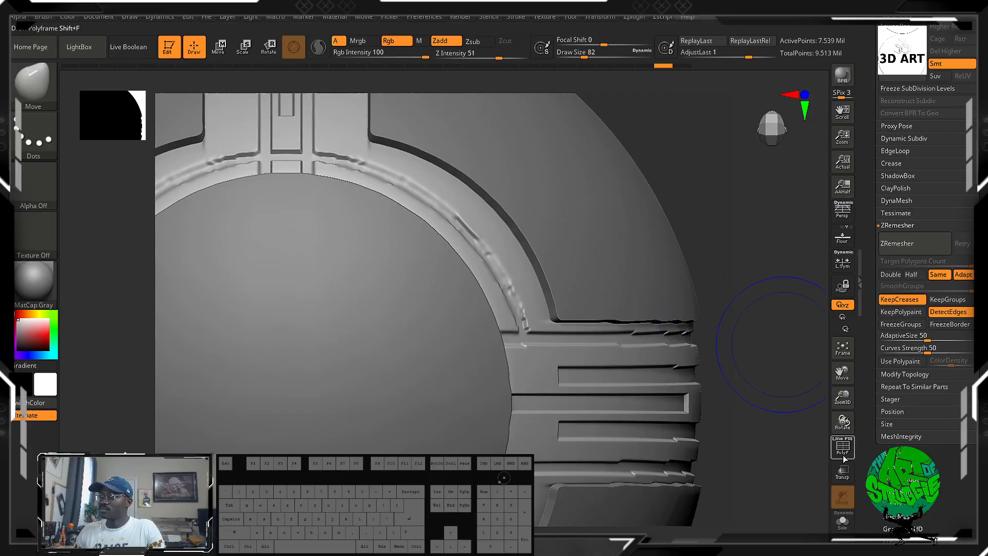
Smooth the carved ring and side-band grooves with the wireframe shown, and make the Extract5 panel subtool active.
{"action": "left_click", "coordinate": [843, 446]}
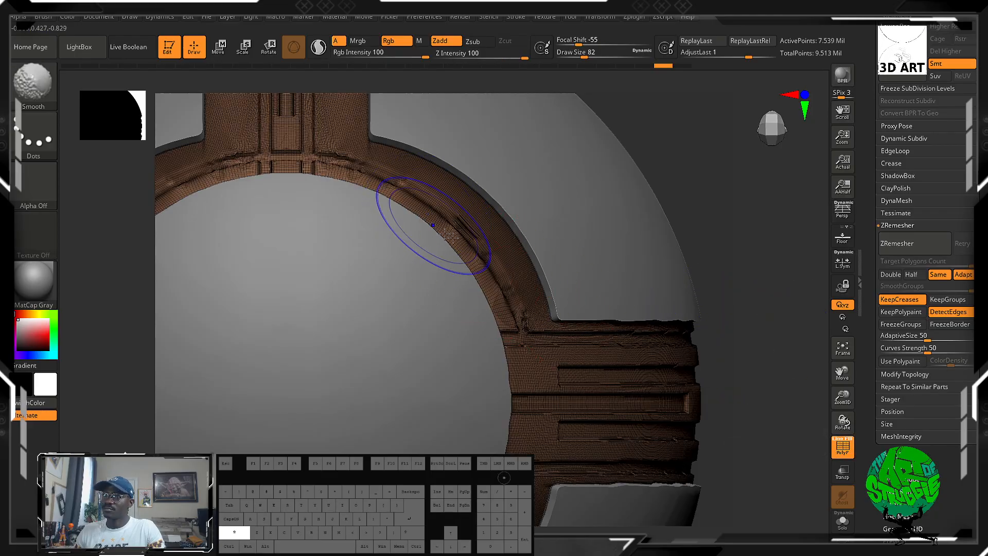
{"action": "mouse_move", "coordinate": [456, 219]}
{"action": "left_mouse_down", "text": "shift"}
{"action": "mouse_move", "coordinate": [476, 229]}
{"action": "mouse_move", "coordinate": [320, 142]}
{"action": "mouse_move", "coordinate": [306, 180]}
{"action": "left_mouse_up", "text": "shift"}
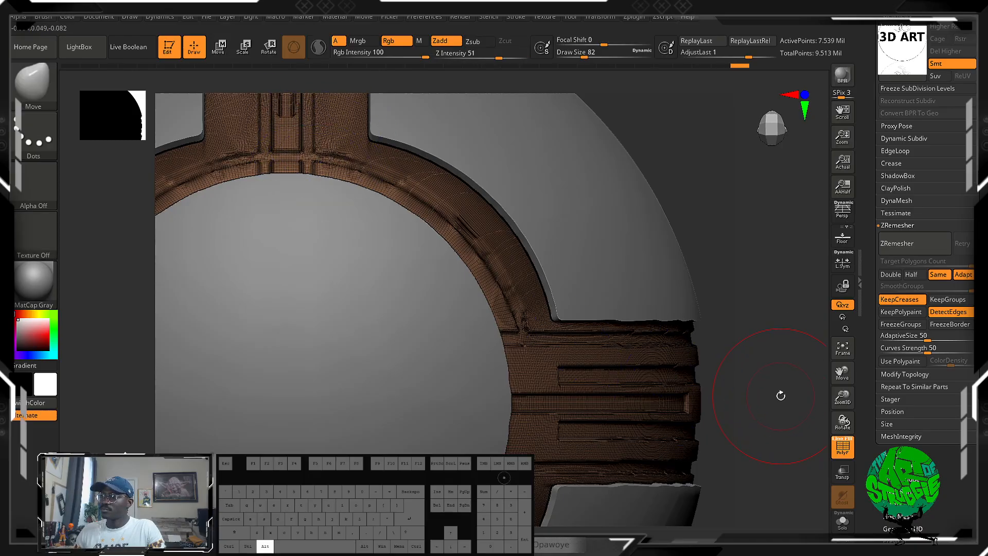
{"action": "left_click_drag", "start_coordinate": [778, 397], "coordinate": [726, 398]}
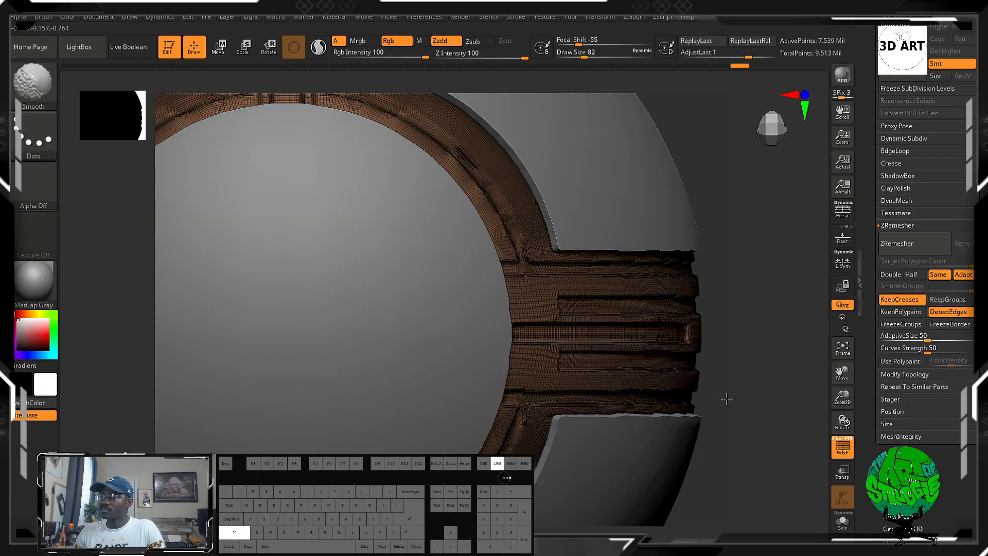
{"action": "mouse_move", "coordinate": [639, 399]}
{"action": "left_mouse_down", "text": "shift"}
{"action": "mouse_move", "coordinate": [643, 337]}
{"action": "mouse_move", "coordinate": [653, 334]}
{"action": "left_mouse_up", "text": "shift"}
{"action": "mouse_move", "coordinate": [768, 363]}
{"action": "left_mouse_down", "text": "alt"}
{"action": "mouse_move", "coordinate": [767, 324]}
{"action": "mouse_move", "coordinate": [767, 359]}
{"action": "left_mouse_up", "text": "alt"}
{"action": "left_click", "coordinate": [664, 206], "text": "alt"}
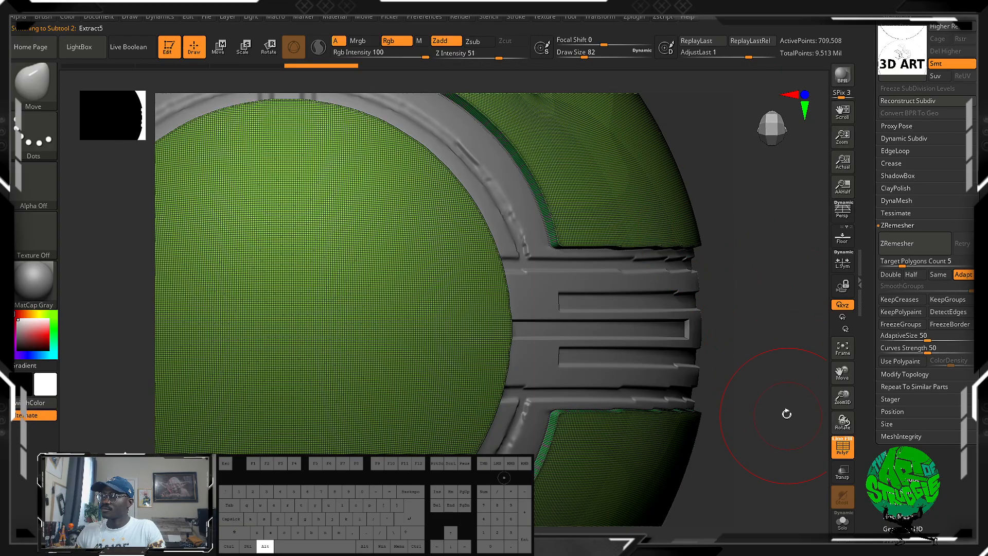
Frame the model and set the masking brush to MaskCurve.
{"action": "key", "text": "f"}
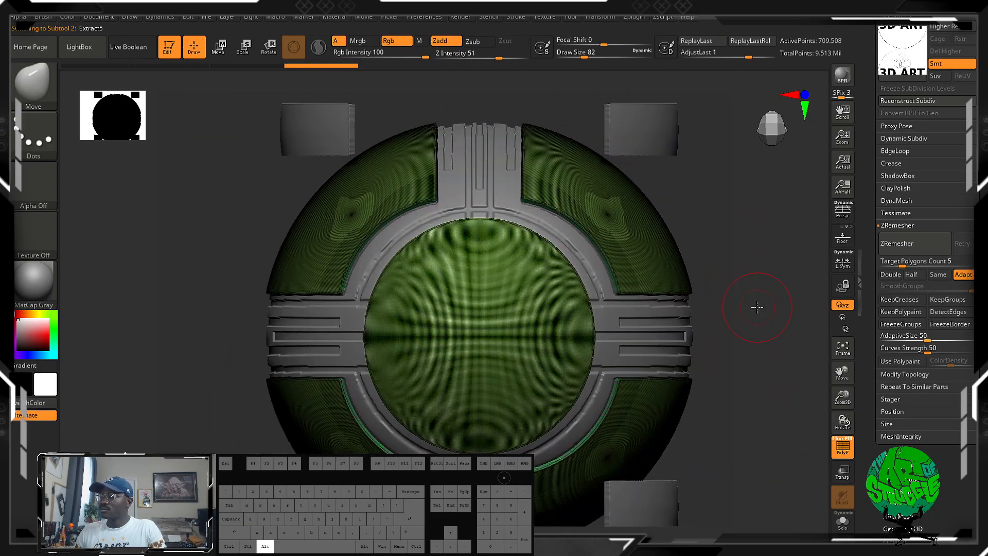
{"action": "key", "text": "ctrl+shift"}
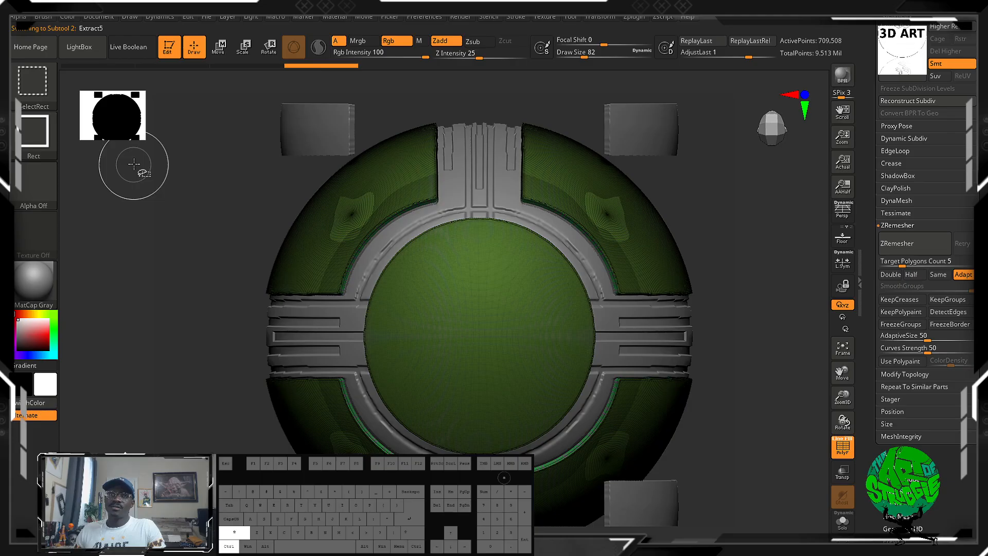
{"action": "left_click", "coordinate": [41, 98], "text": "ctrl"}
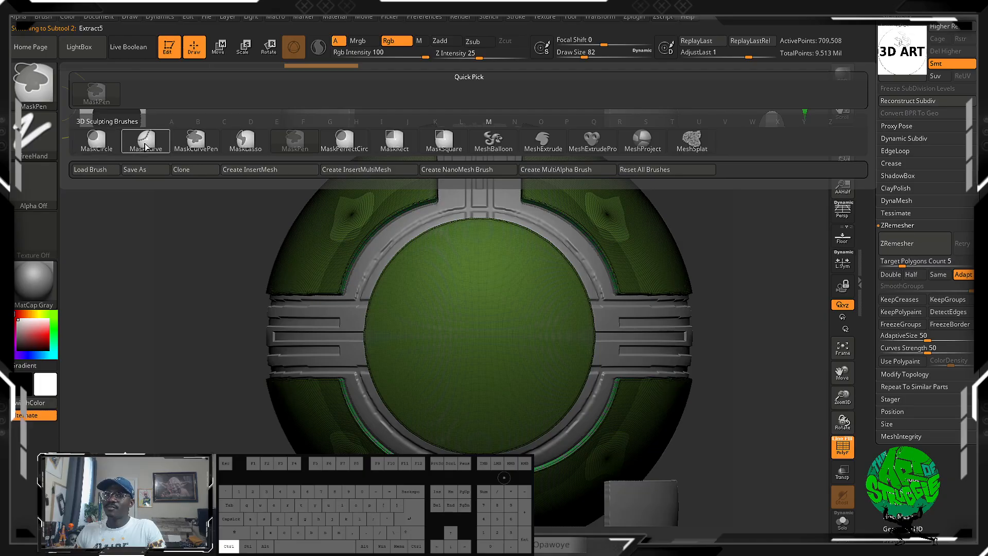
{"action": "mouse_move", "coordinate": [153, 147]}
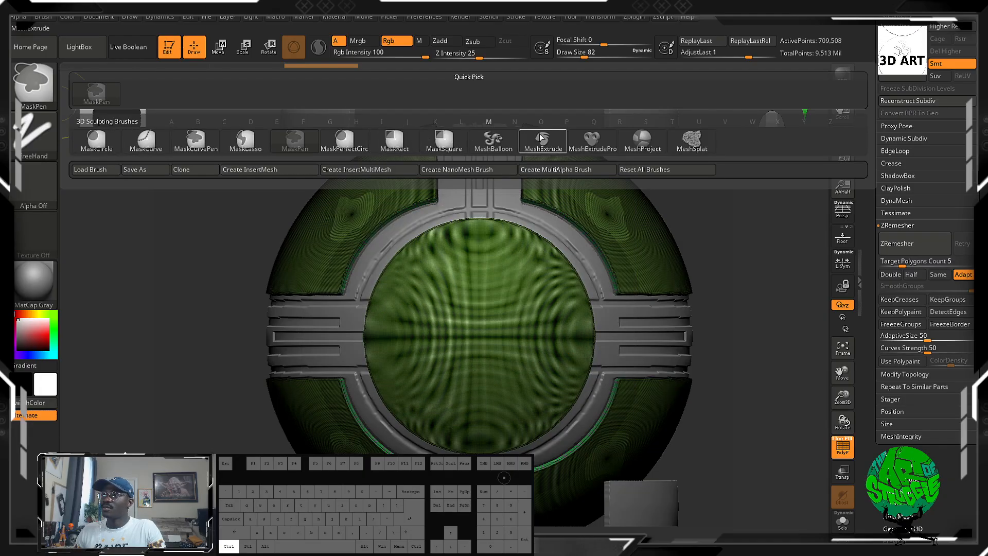
{"action": "left_click", "coordinate": [138, 146], "text": "ctrl"}
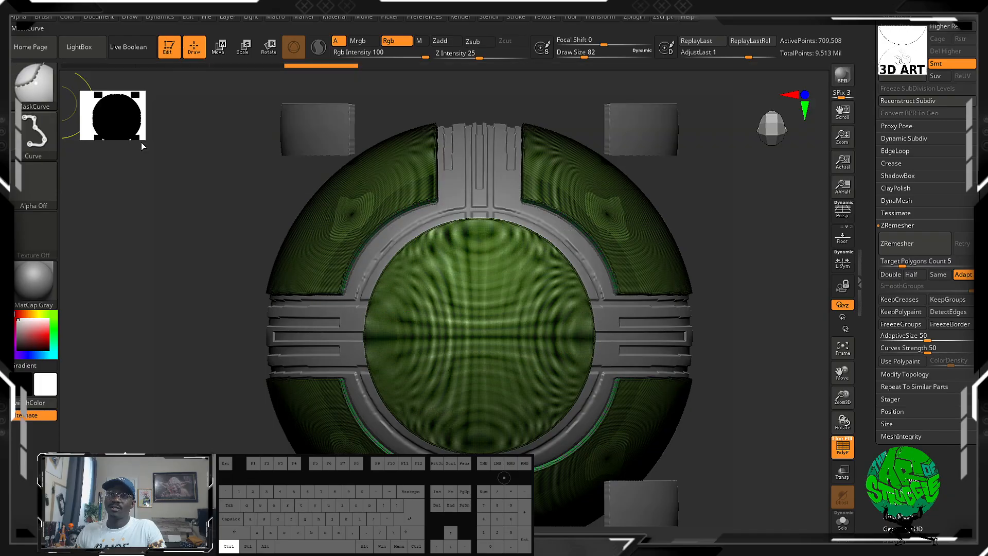
Hide the wireframe and make the Extract1 corner-block subtool active.
{"action": "left_click", "coordinate": [845, 452]}
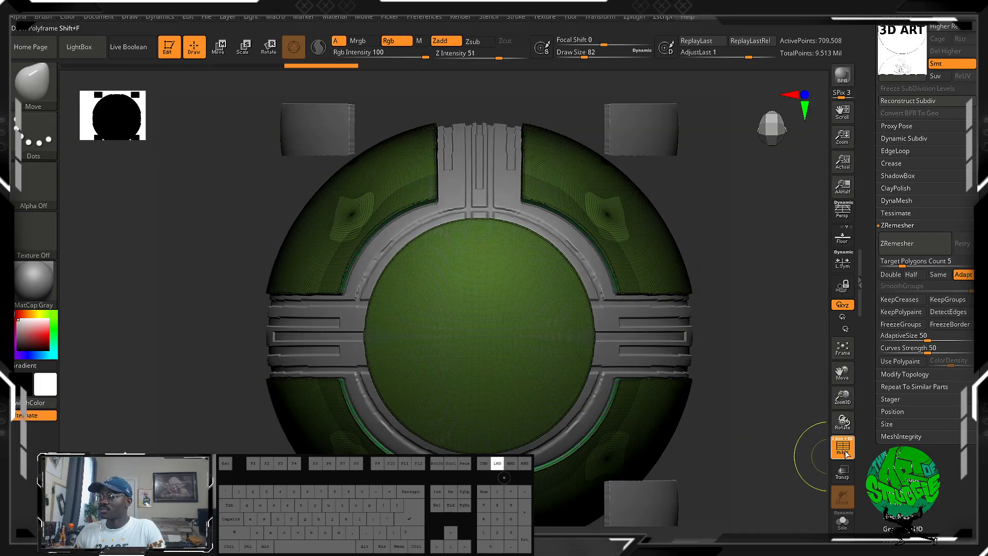
{"action": "right_click_drag", "start_coordinate": [782, 286], "coordinate": [775, 377], "text": "ctrl+shift"}
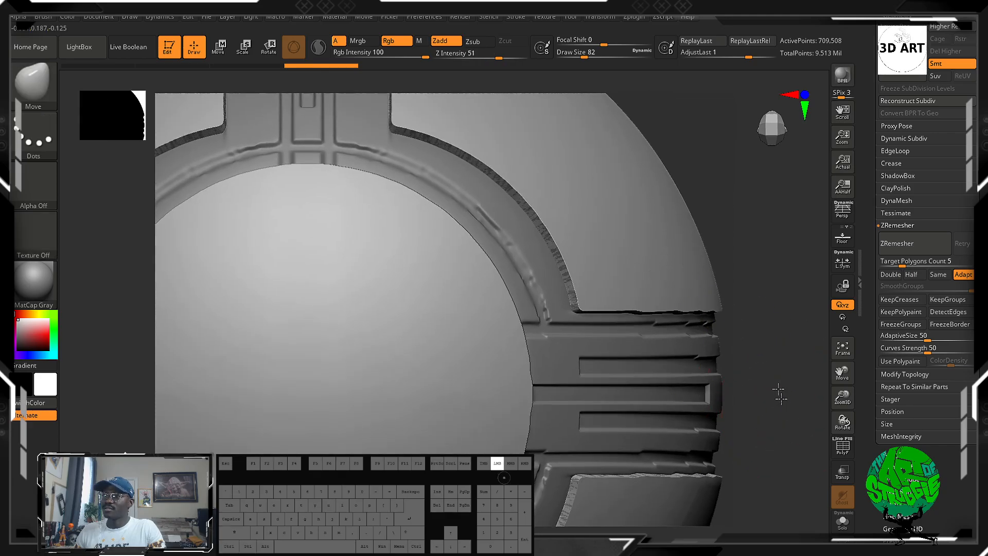
{"action": "key", "text": "f"}
{"action": "left_click", "coordinate": [672, 176], "text": "alt"}
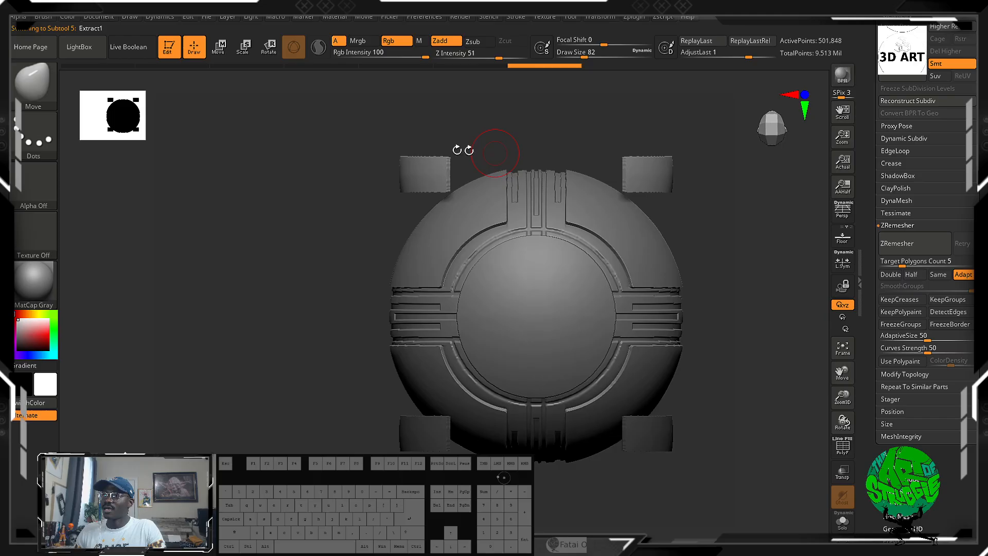
Set the selection brush to ClipCurve and clip the upper corner blocks' jagged top edges with a straight horizontal line.
{"action": "mouse_move", "coordinate": [589, 159]}
{"action": "left_mouse_down", "text": "alt"}
{"action": "mouse_move", "coordinate": [600, 187]}
{"action": "mouse_move", "coordinate": [624, 206]}
{"action": "mouse_move", "coordinate": [648, 272]}
{"action": "mouse_move", "coordinate": [602, 176]}
{"action": "mouse_move", "coordinate": [558, 205]}
{"action": "left_mouse_up", "text": "alt"}
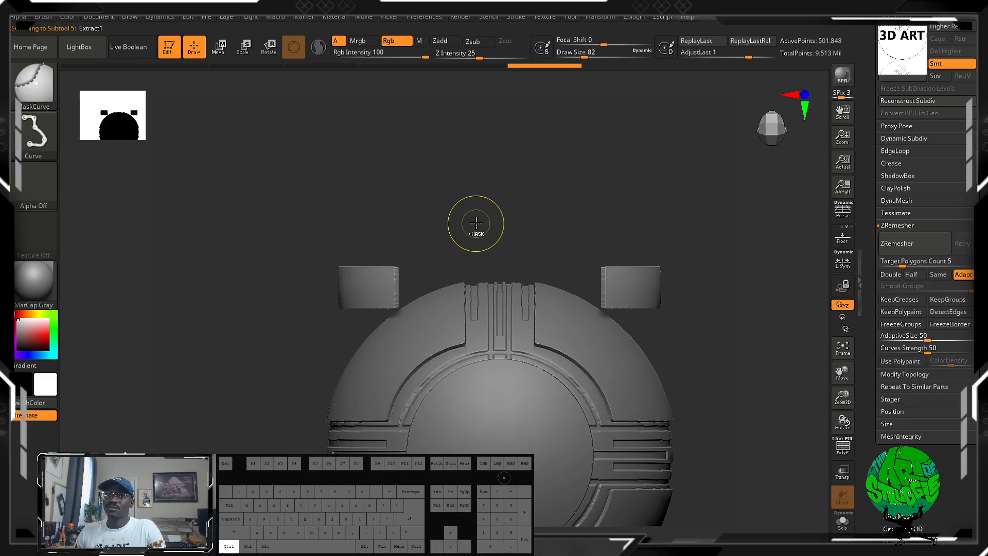
{"action": "left_click", "coordinate": [21, 88], "text": "ctrl+shift"}
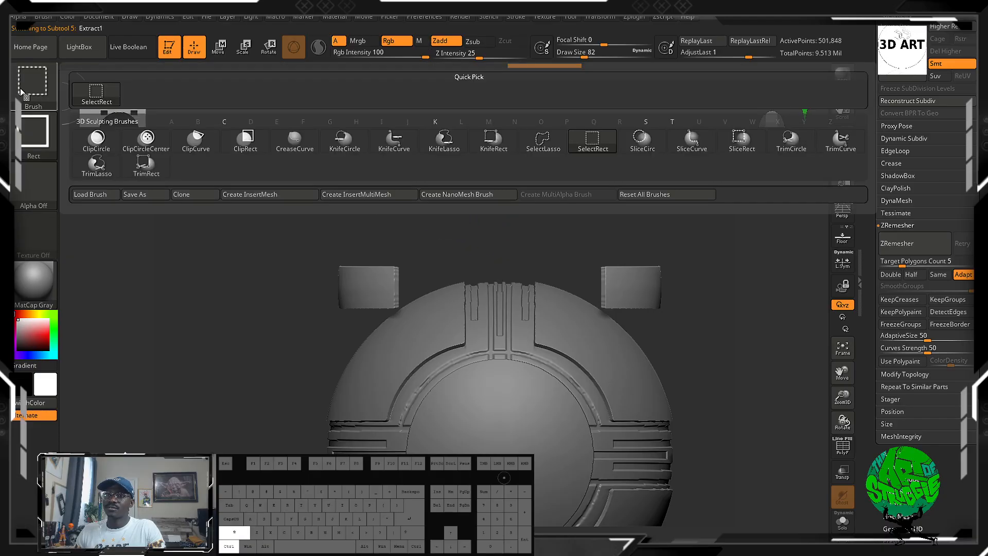
{"action": "left_click", "coordinate": [200, 145]}
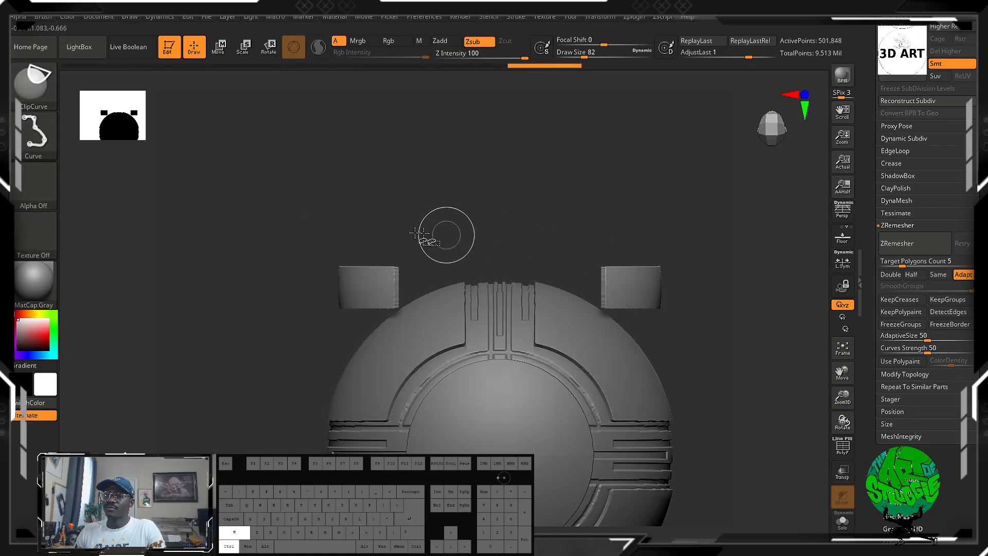
{"action": "left_click_drag", "start_coordinate": [268, 240], "coordinate": [444, 277], "text": "ctrl+shift"}
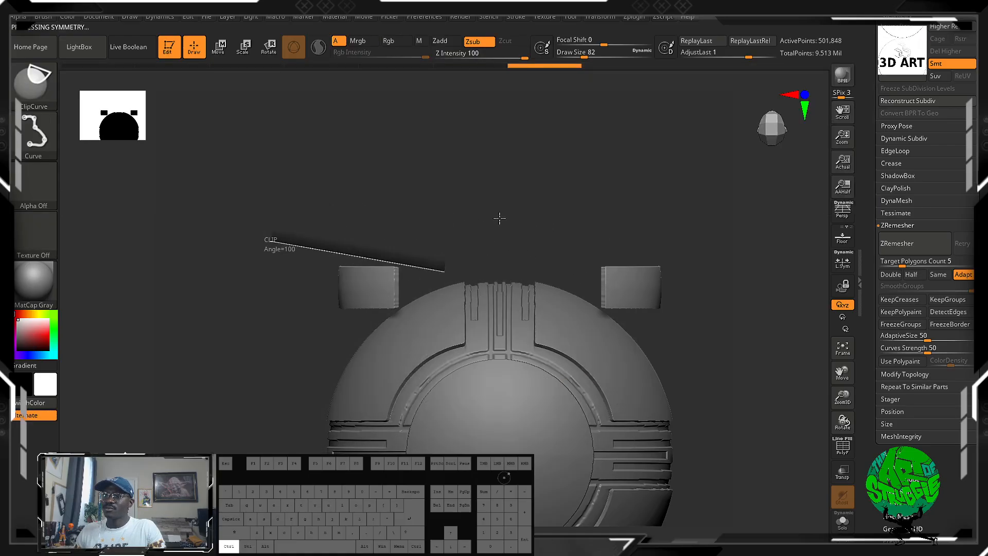
{"action": "mouse_move", "coordinate": [499, 218]}
{"action": "left_mouse_down", "text": "ctrl+shift"}
{"action": "mouse_move", "coordinate": [491, 252]}
{"action": "mouse_move", "coordinate": [489, 242]}
{"action": "left_mouse_up", "text": "ctrl+shift"}
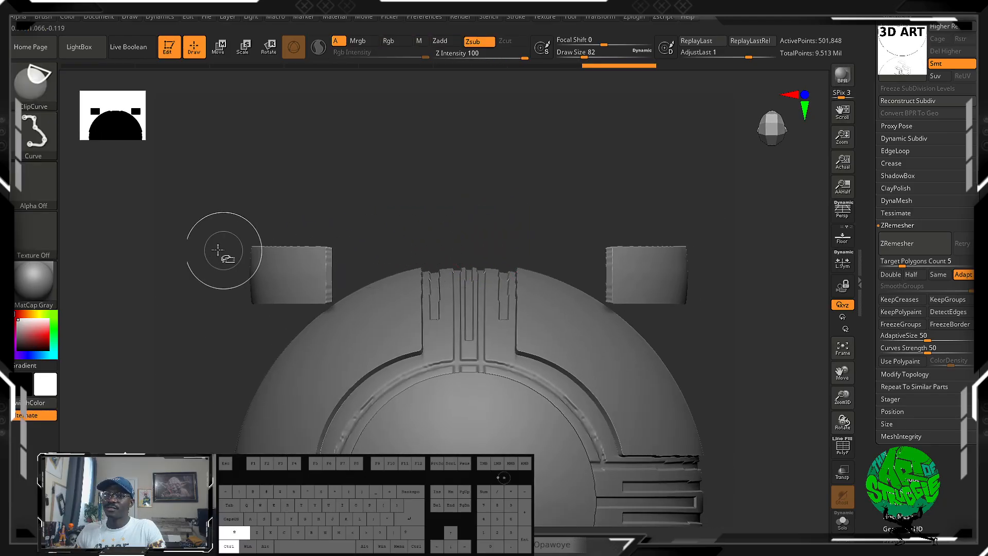
{"action": "left_click_drag", "start_coordinate": [200, 255], "coordinate": [790, 256], "text": "ctrl+shift"}
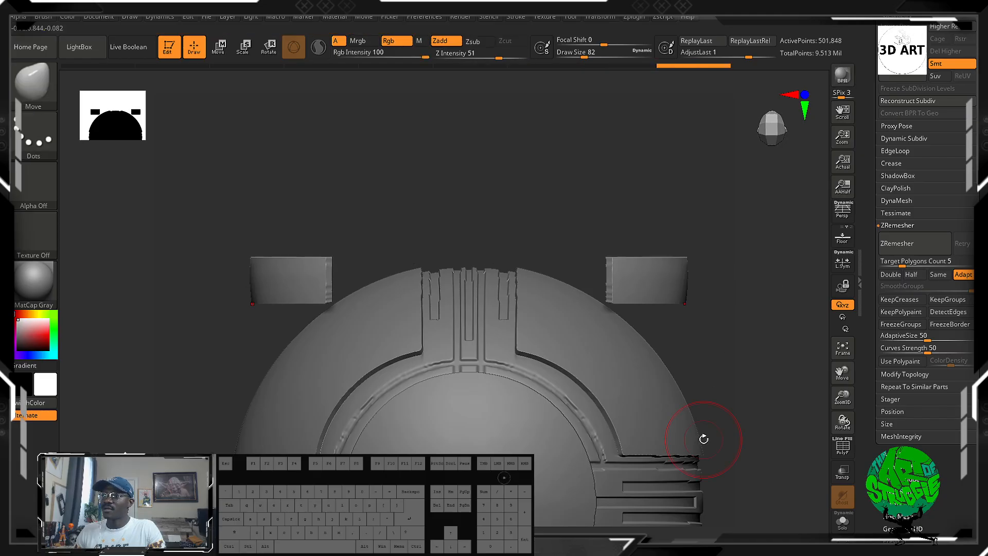
Clip the lower corner blocks' bottom edges with a straight horizontal ClipCurve line.
{"action": "left_click_drag", "start_coordinate": [721, 333], "coordinate": [667, 234]}
{"action": "mouse_move", "coordinate": [573, 425]}
{"action": "left_mouse_down", "text": "alt"}
{"action": "mouse_move", "coordinate": [570, 373]}
{"action": "mouse_move", "coordinate": [599, 445]}
{"action": "mouse_move", "coordinate": [637, 397]}
{"action": "mouse_move", "coordinate": [647, 424]}
{"action": "mouse_move", "coordinate": [623, 309]}
{"action": "mouse_move", "coordinate": [618, 329]}
{"action": "left_mouse_up", "text": "alt"}
{"action": "left_click", "coordinate": [613, 415], "text": "ctrl"}
{"action": "left_click_drag", "start_coordinate": [602, 411], "coordinate": [662, 403], "text": "shift"}
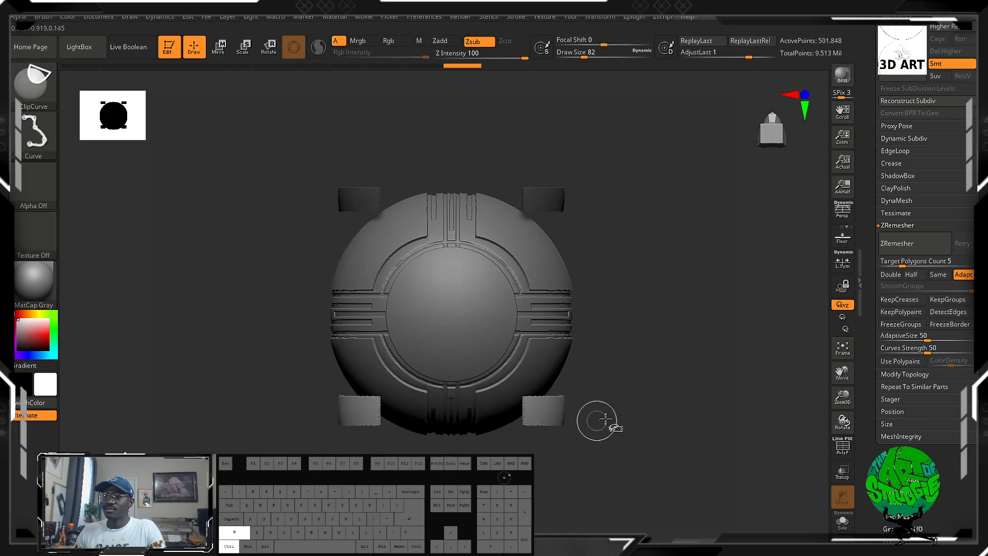
{"action": "left_click_drag", "start_coordinate": [489, 417], "coordinate": [272, 421], "text": "ctrl+shift"}
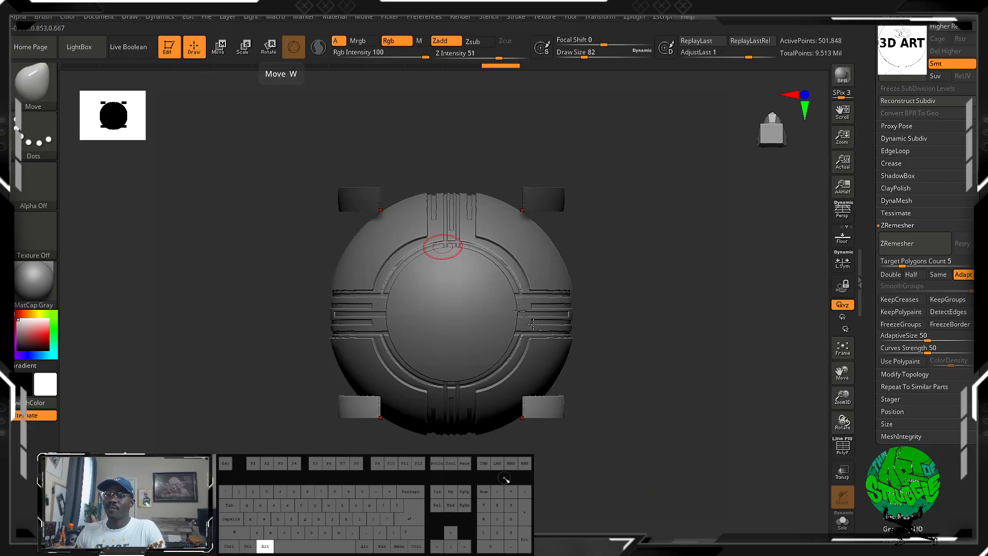
Show the wireframe and examine the polygons along the clipped edges and corners of the blocks.
{"action": "left_click_drag", "start_coordinate": [621, 431], "coordinate": [576, 540], "text": "alt"}
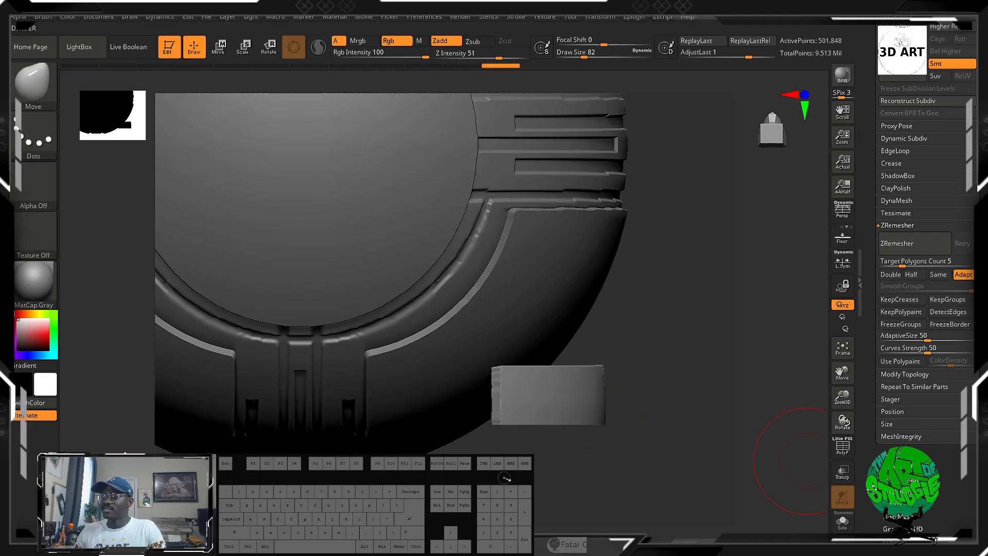
{"action": "left_click_drag", "start_coordinate": [658, 453], "coordinate": [651, 517], "text": "alt"}
{"action": "left_click", "coordinate": [851, 451]}
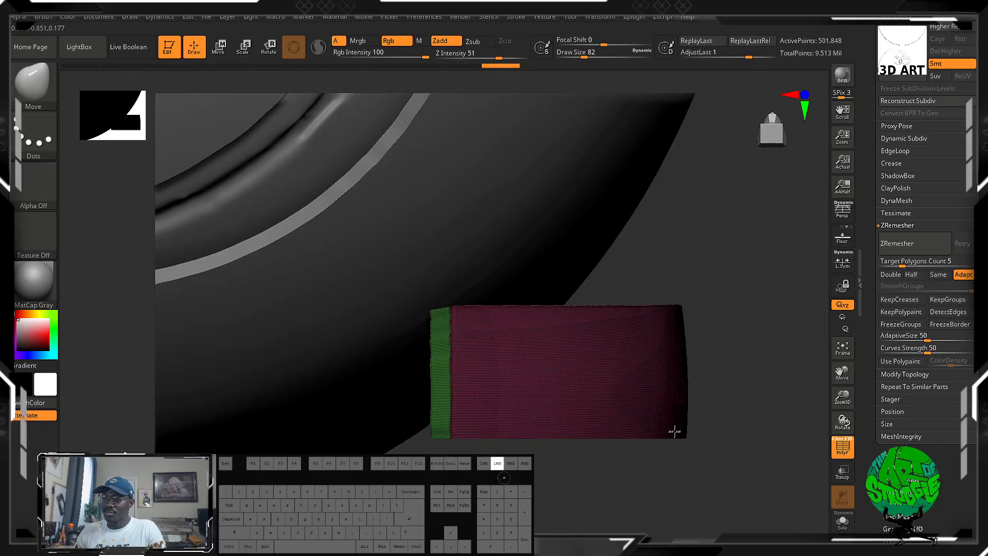
{"action": "left_click_drag", "start_coordinate": [717, 427], "coordinate": [489, 203]}
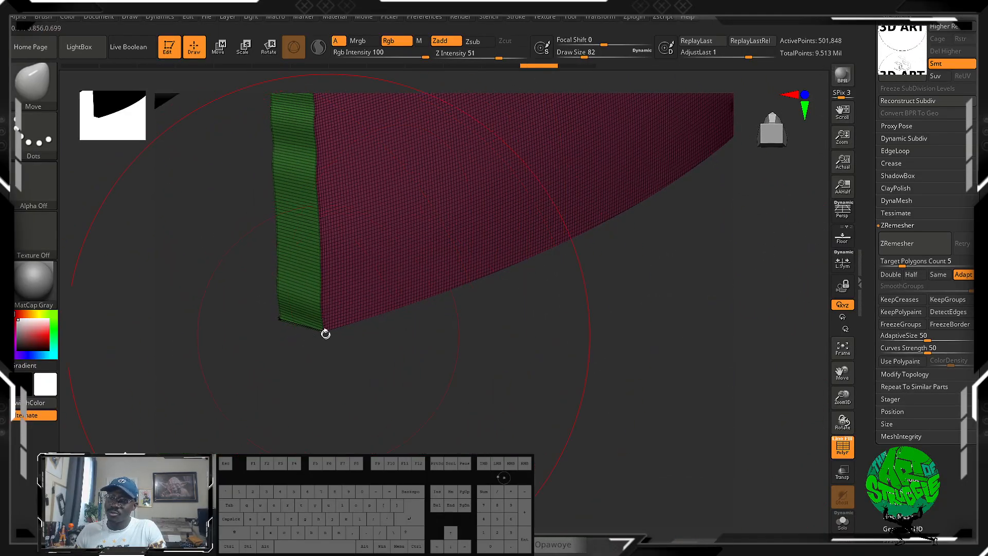
{"action": "left_click_drag", "start_coordinate": [323, 343], "coordinate": [844, 373], "text": "alt"}
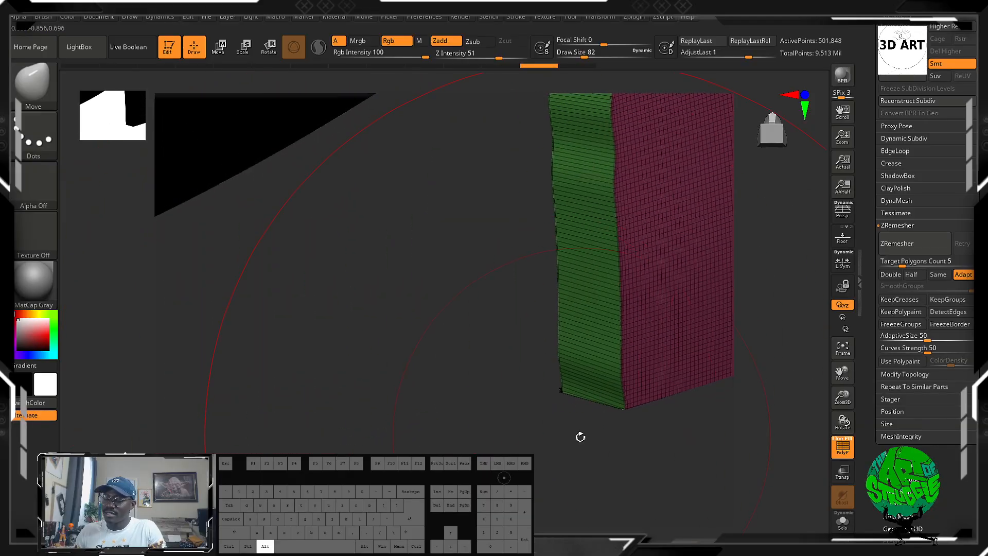
{"action": "left_click_drag", "start_coordinate": [580, 436], "coordinate": [609, 115], "text": "alt"}
{"action": "left_click_drag", "start_coordinate": [565, 335], "coordinate": [502, 189], "text": "alt"}
{"action": "key", "text": "f"}
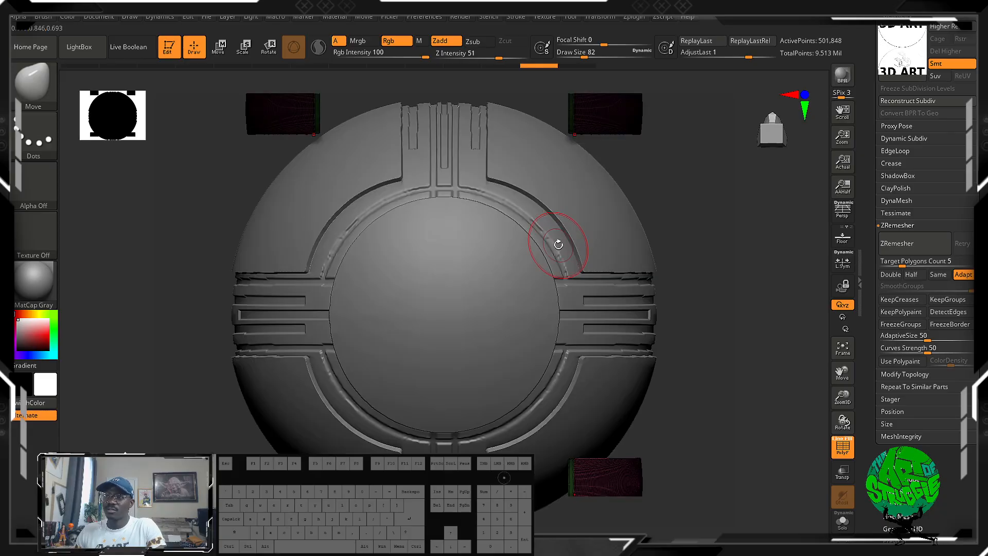
{"action": "left_click_drag", "start_coordinate": [683, 313], "coordinate": [686, 249]}
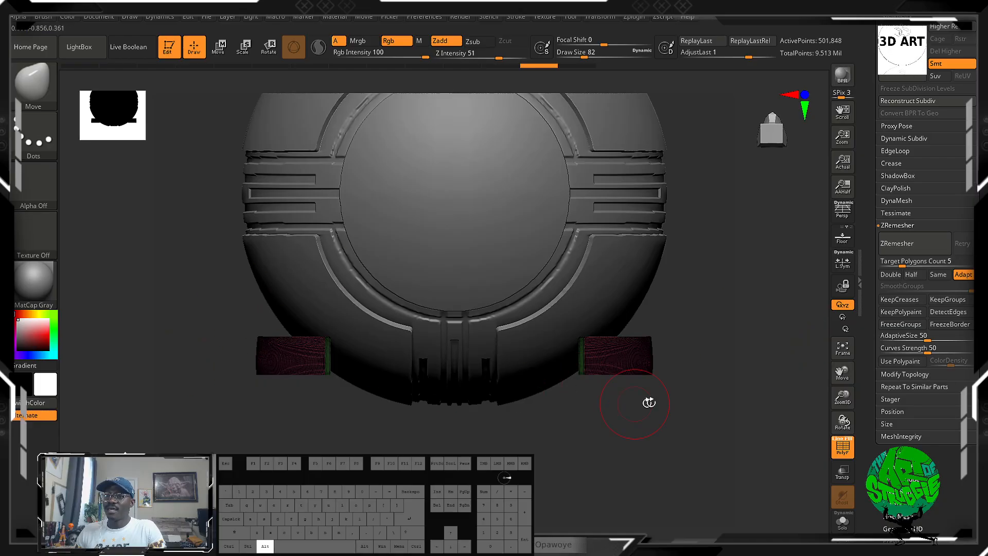
{"action": "left_click_drag", "start_coordinate": [747, 335], "coordinate": [697, 359]}
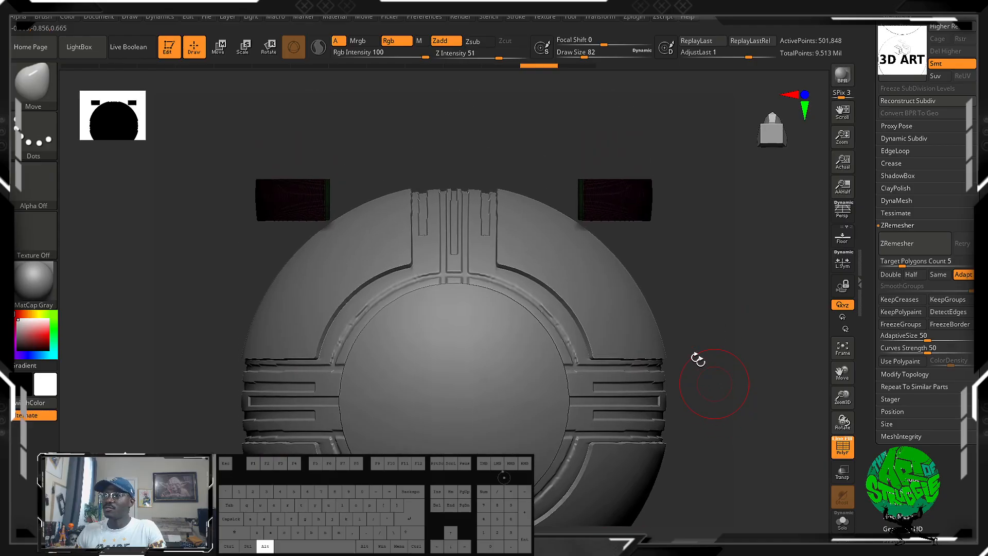
{"action": "left_click_drag", "start_coordinate": [679, 231], "coordinate": [653, 336]}
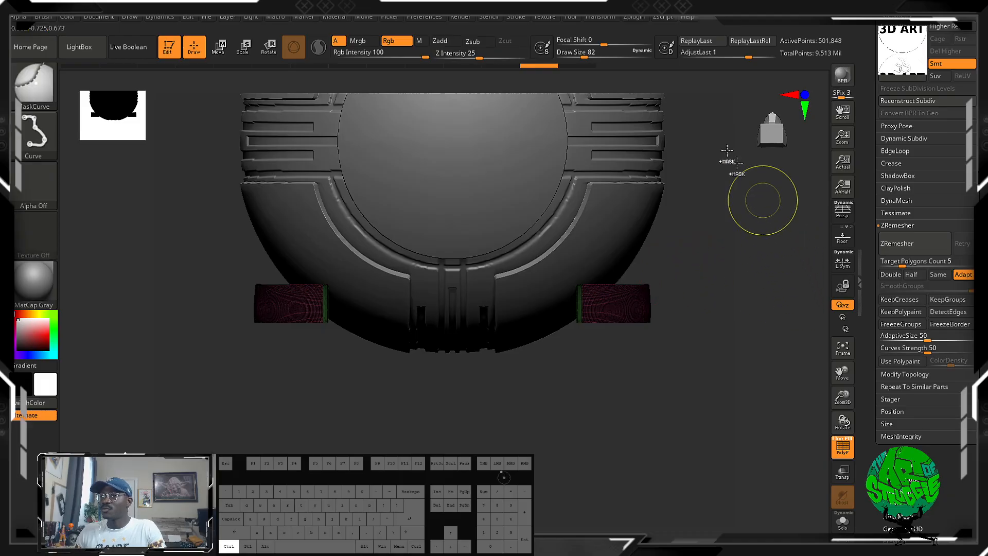
Step back through the undo history to before the block clipping and hide the wireframe.
{"action": "mouse_move", "coordinate": [507, 66]}
{"action": "left_mouse_down"}
{"action": "mouse_move", "coordinate": [412, 73]}
{"action": "mouse_move", "coordinate": [458, 74]}
{"action": "left_mouse_up"}
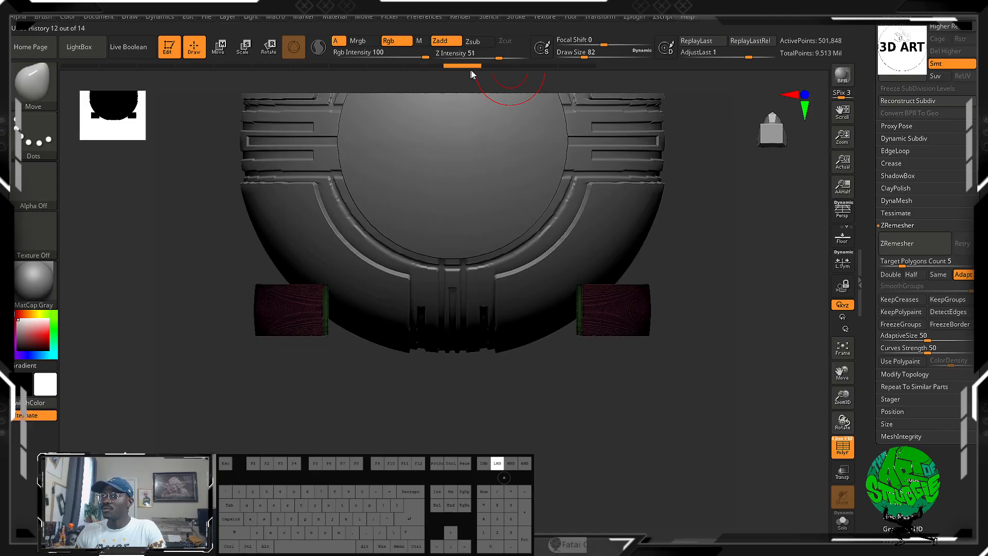
{"action": "left_click_drag", "start_coordinate": [700, 315], "coordinate": [682, 427], "text": "alt"}
{"action": "left_click", "coordinate": [621, 431], "text": "ctrl"}
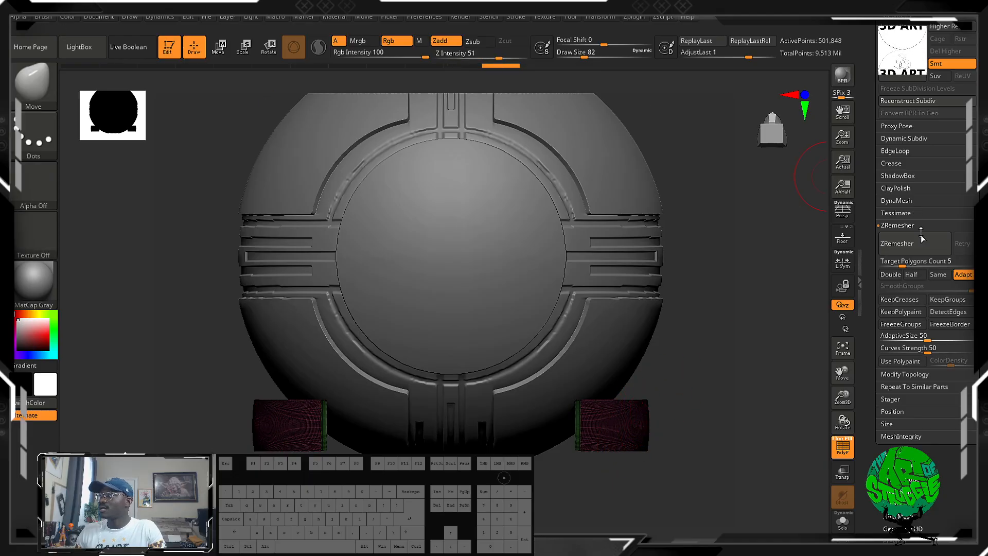
{"action": "left_click", "coordinate": [842, 447]}
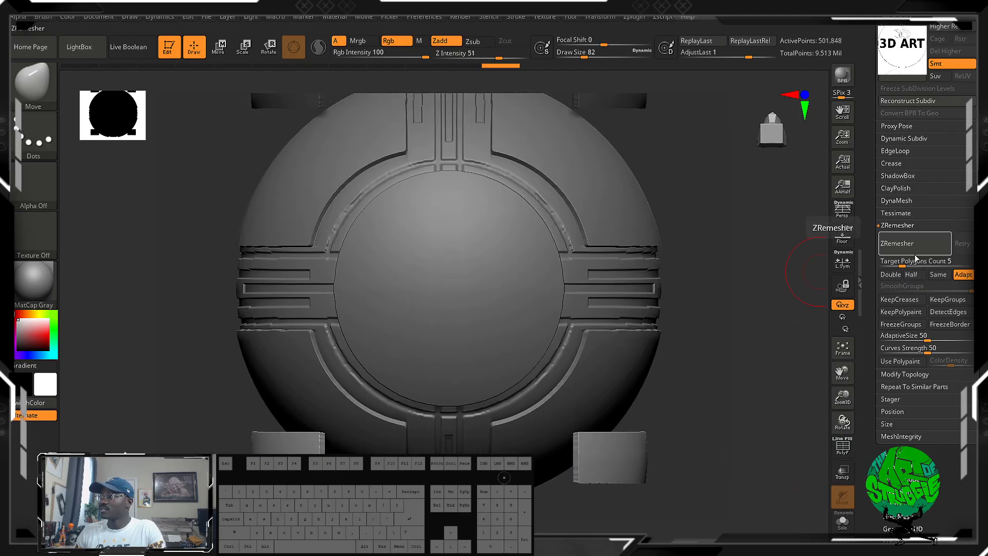
Remesh the corner blocks using ZRemesher with the Same polygon count enabled, and show their wireframe.
{"action": "left_click", "coordinate": [938, 274]}
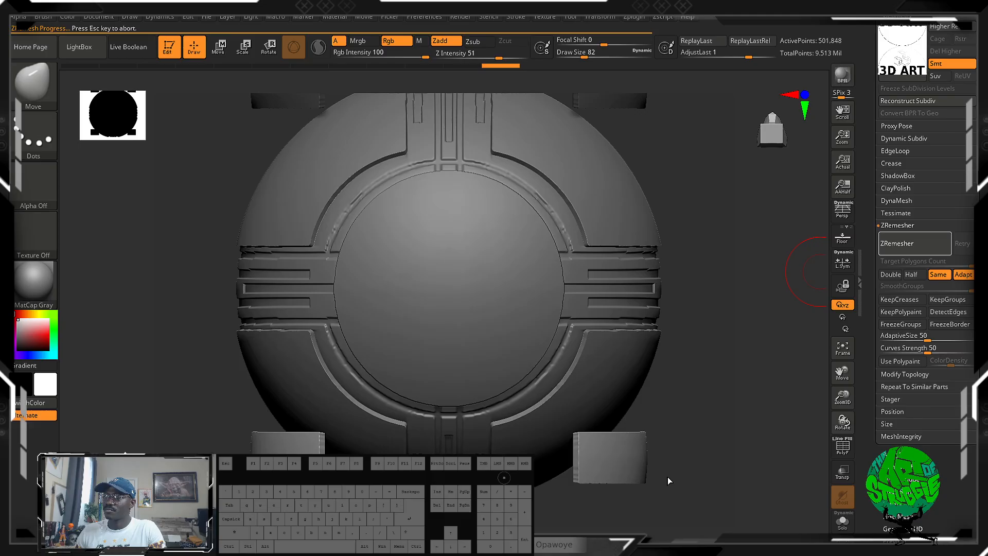
{"action": "left_click_drag", "start_coordinate": [688, 472], "coordinate": [794, 440], "text": "alt"}
{"action": "left_click_drag", "start_coordinate": [752, 375], "coordinate": [799, 316]}
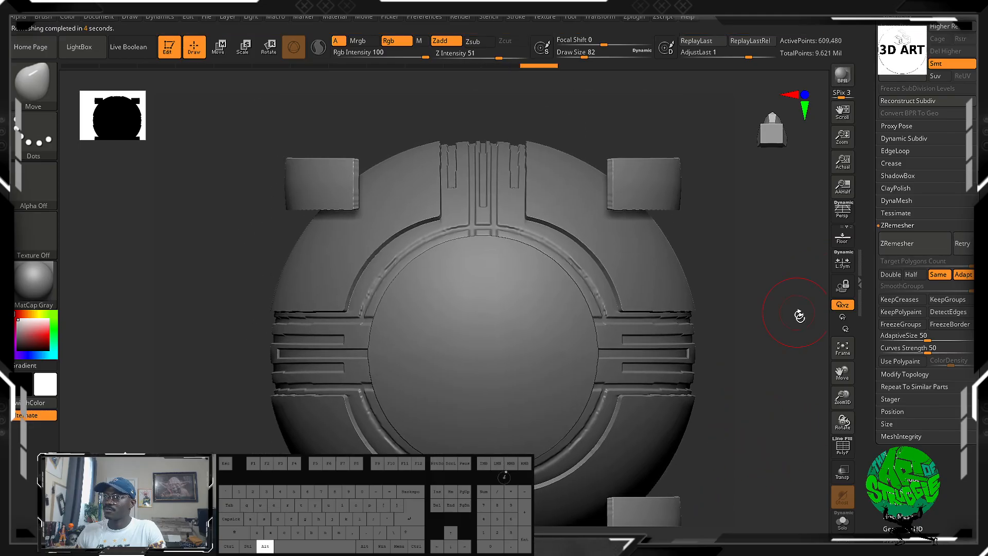
{"action": "left_click", "coordinate": [848, 455]}
Flatten the narrow side face of a lower corner block with the Polish brush at draw size 14, and hide the wireframe.
{"action": "left_click_drag", "start_coordinate": [796, 445], "coordinate": [767, 278], "text": "alt"}
{"action": "left_click_drag", "start_coordinate": [692, 338], "coordinate": [617, 468], "text": "alt"}
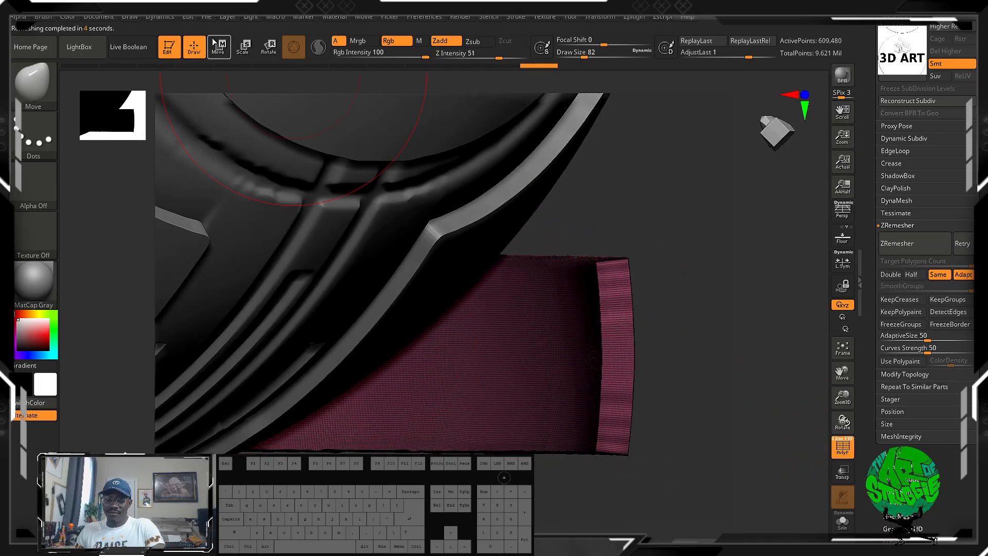
{"action": "key", "text": "b"}
{"action": "key", "text": "p"}
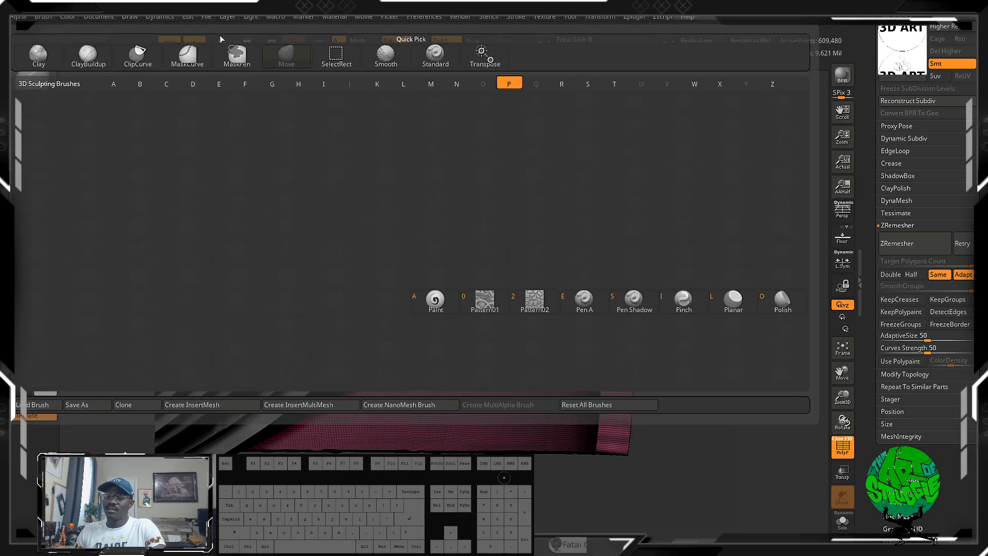
{"action": "key", "text": "o"}
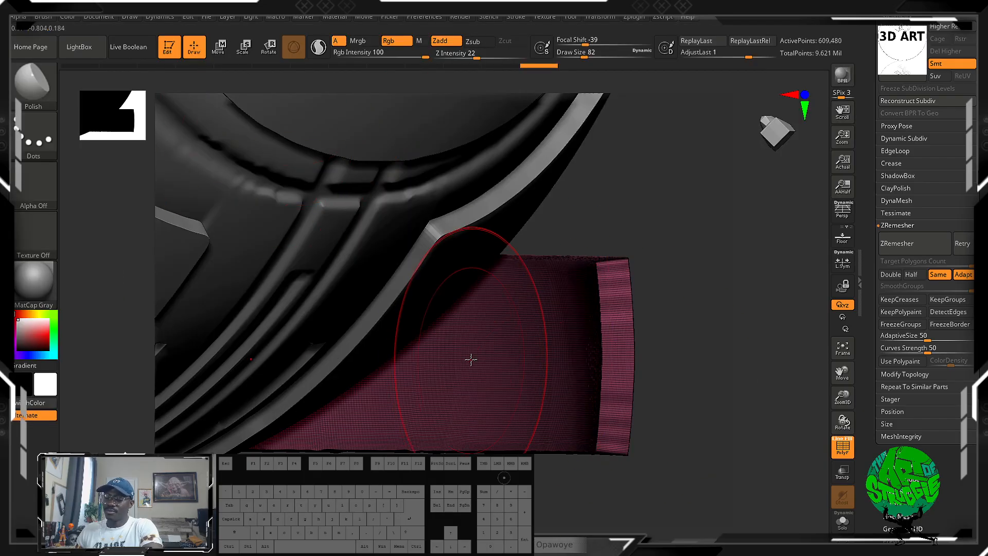
{"action": "key", "text": "bracketleft"}
{"action": "key", "text": "bracketleft"}
{"action": "left_click_drag", "start_coordinate": [615, 298], "coordinate": [613, 307]}
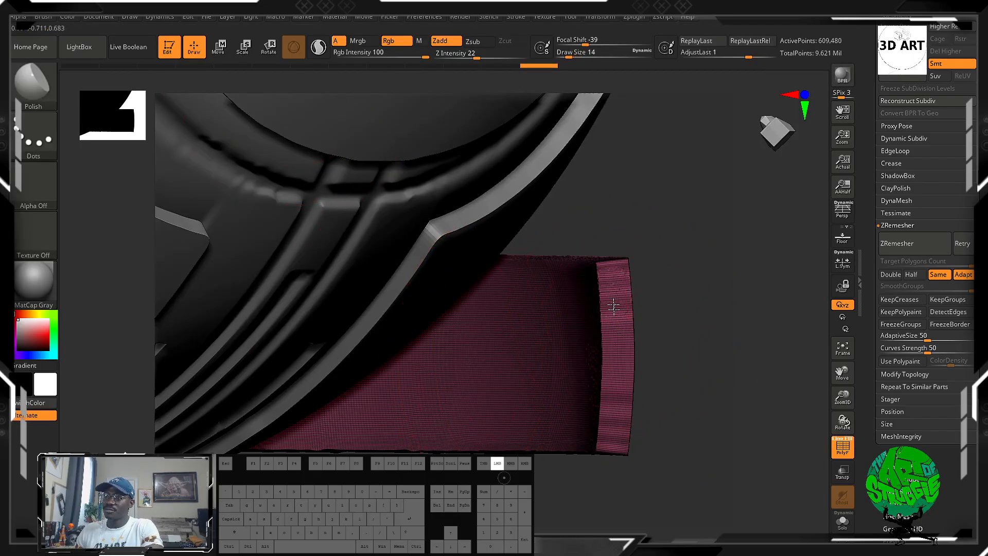
{"action": "left_click_drag", "start_coordinate": [607, 433], "coordinate": [612, 427]}
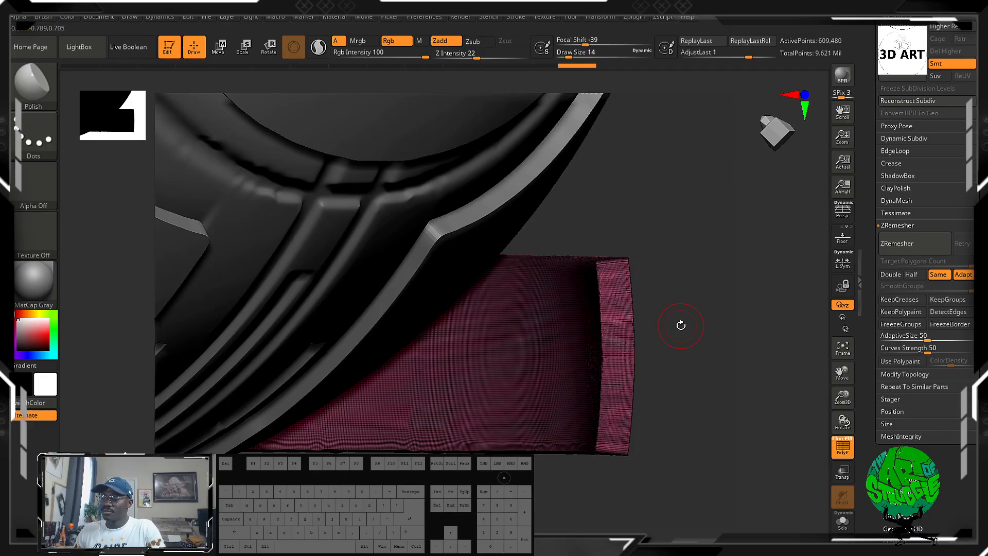
{"action": "left_click", "coordinate": [836, 458]}
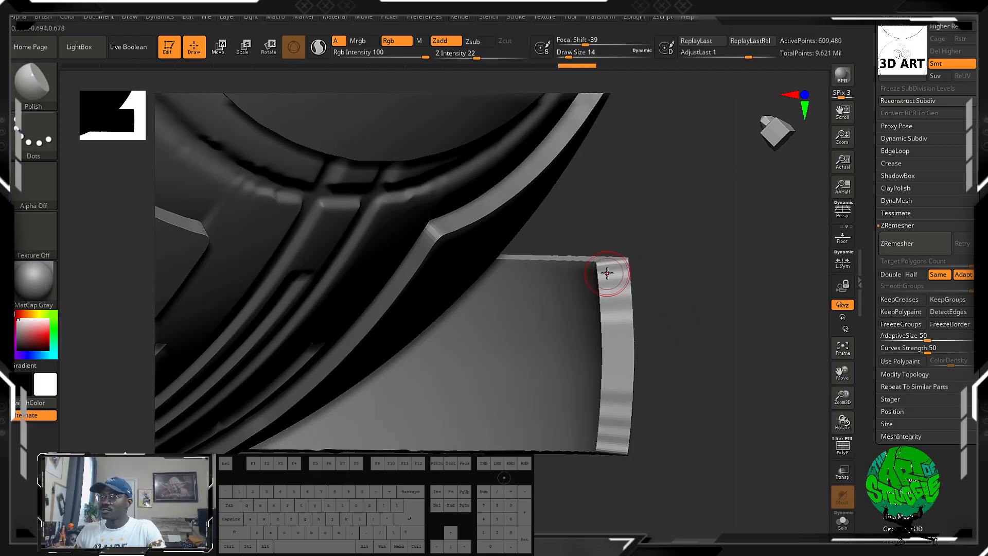
Even out the lower corner block's narrow side face with the Flatten brush at draw size 14, and smooth it.
{"action": "left_click_drag", "start_coordinate": [611, 349], "coordinate": [612, 345]}
{"action": "key", "text": "b"}
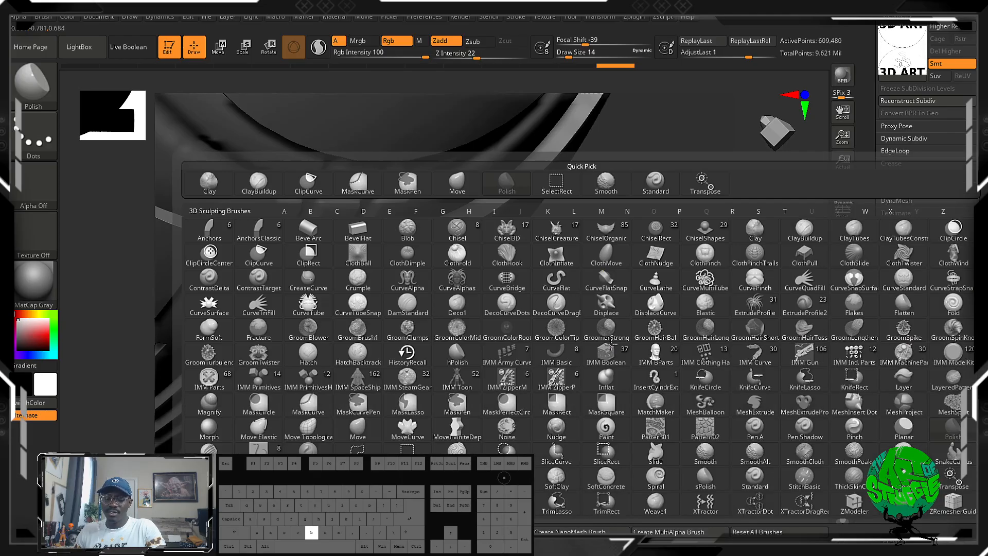
{"action": "key", "text": "f"}
{"action": "key", "text": "l"}
{"action": "left_click_drag", "start_coordinate": [618, 324], "coordinate": [615, 332]}
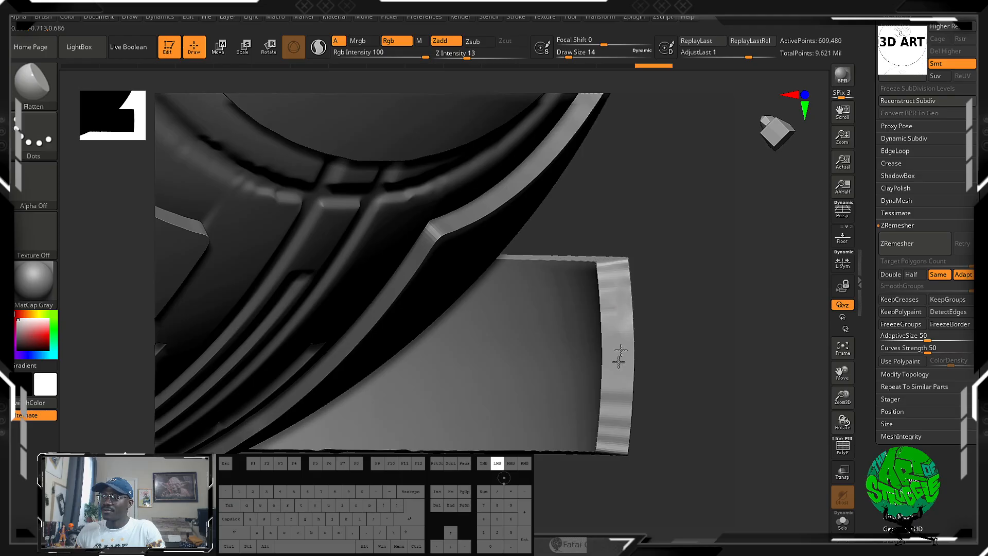
{"action": "left_click_drag", "start_coordinate": [614, 393], "coordinate": [613, 377]}
{"action": "mouse_move", "coordinate": [613, 445]}
{"action": "left_mouse_down"}
{"action": "mouse_move", "coordinate": [617, 404]}
{"action": "mouse_move", "coordinate": [611, 440]}
{"action": "mouse_move", "coordinate": [614, 421]}
{"action": "left_mouse_up"}
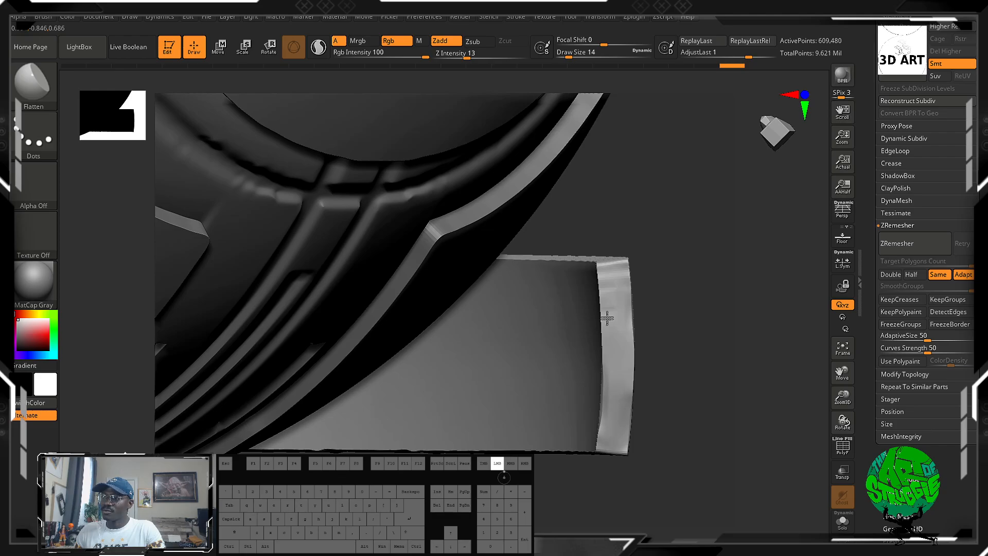
{"action": "left_click_drag", "start_coordinate": [607, 318], "coordinate": [605, 462]}
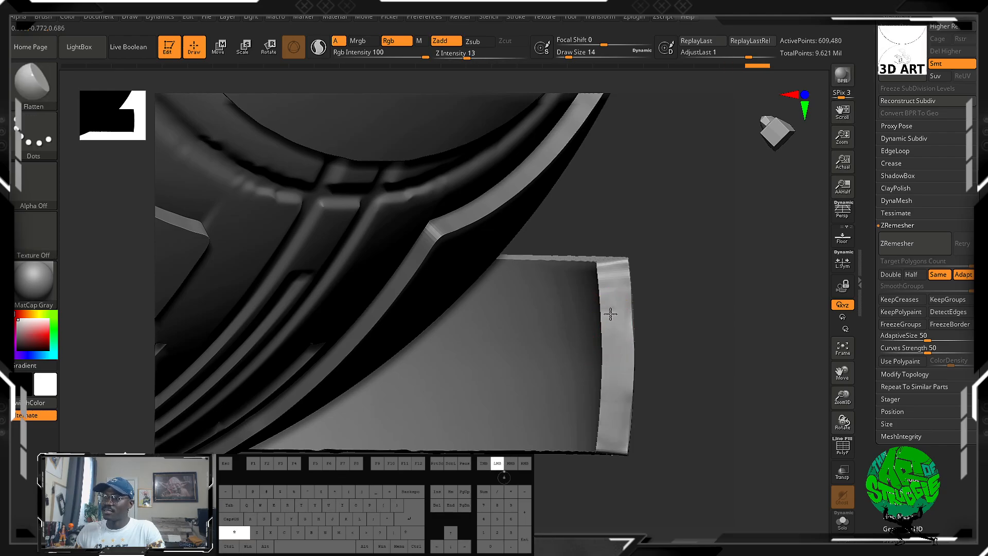
{"action": "left_click_drag", "start_coordinate": [610, 306], "coordinate": [625, 366], "text": "shift"}
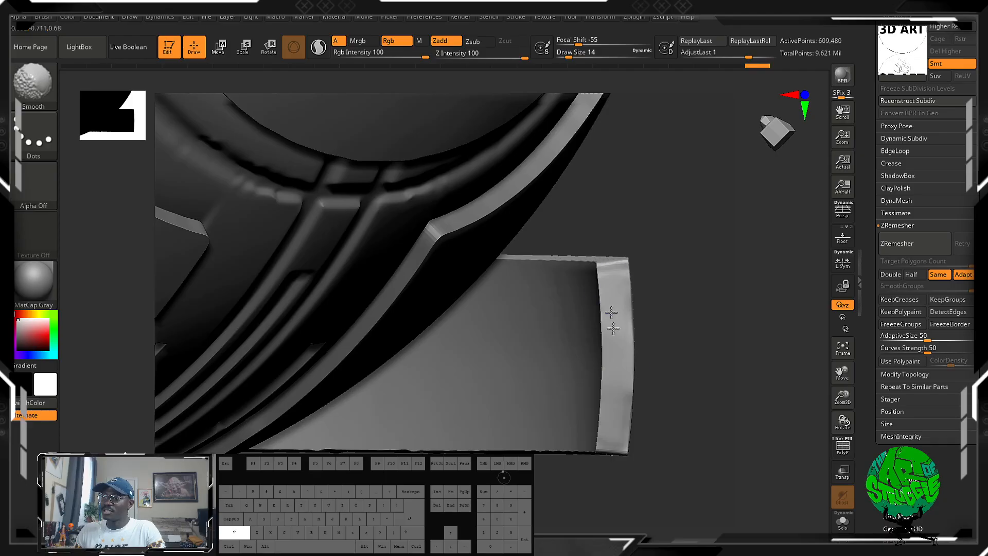
{"action": "left_click_drag", "start_coordinate": [611, 313], "coordinate": [619, 370], "text": "shift"}
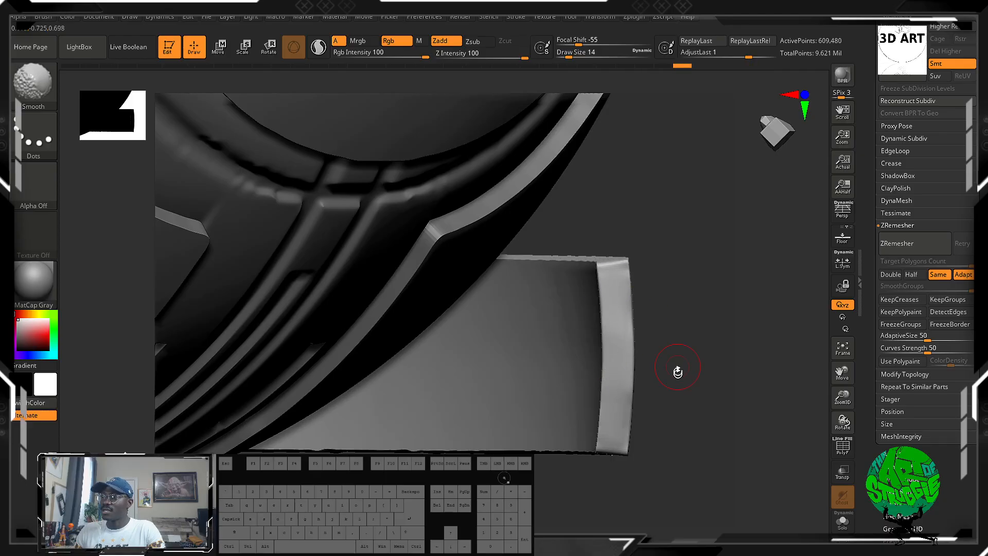
Level the same narrow side face of the corner block down to its lower corner with the Planar brush.
{"action": "mouse_move", "coordinate": [679, 372]}
{"action": "left_mouse_down"}
{"action": "mouse_move", "coordinate": [655, 354]}
{"action": "mouse_move", "coordinate": [618, 371]}
{"action": "mouse_move", "coordinate": [650, 360]}
{"action": "mouse_move", "coordinate": [634, 355]}
{"action": "left_mouse_up"}
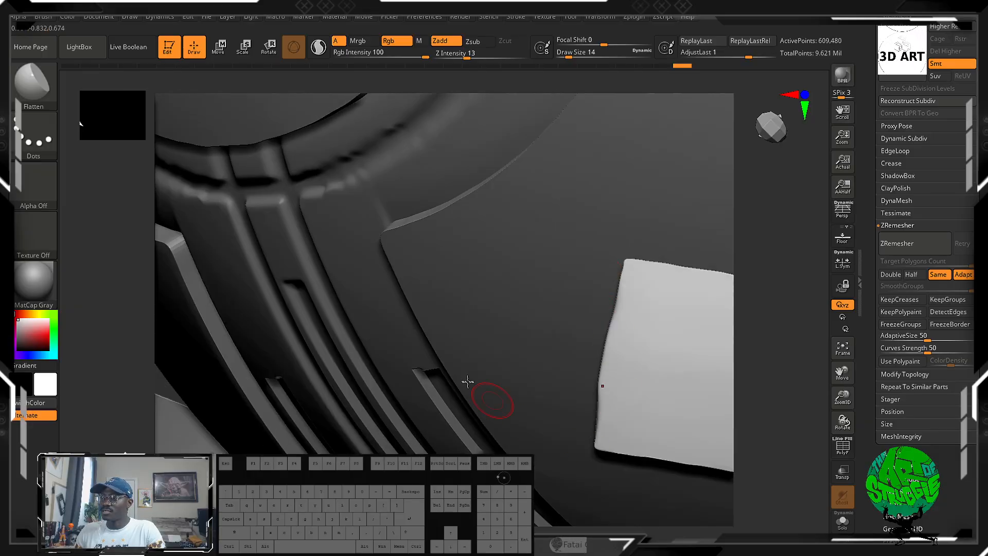
{"action": "left_click_drag", "start_coordinate": [756, 370], "coordinate": [773, 412]}
{"action": "left_click_drag", "start_coordinate": [593, 482], "coordinate": [504, 461]}
{"action": "key", "text": "b"}
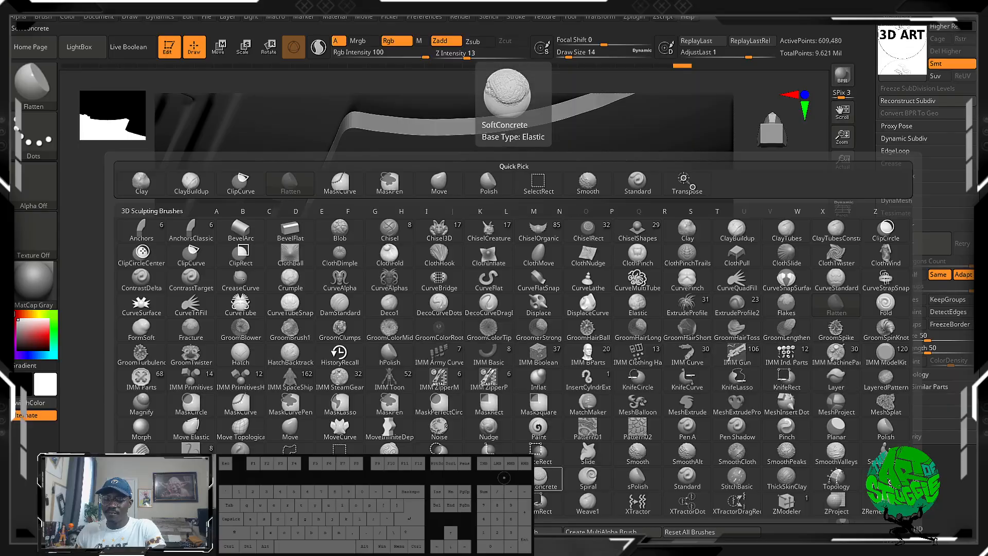
{"action": "key", "text": "p"}
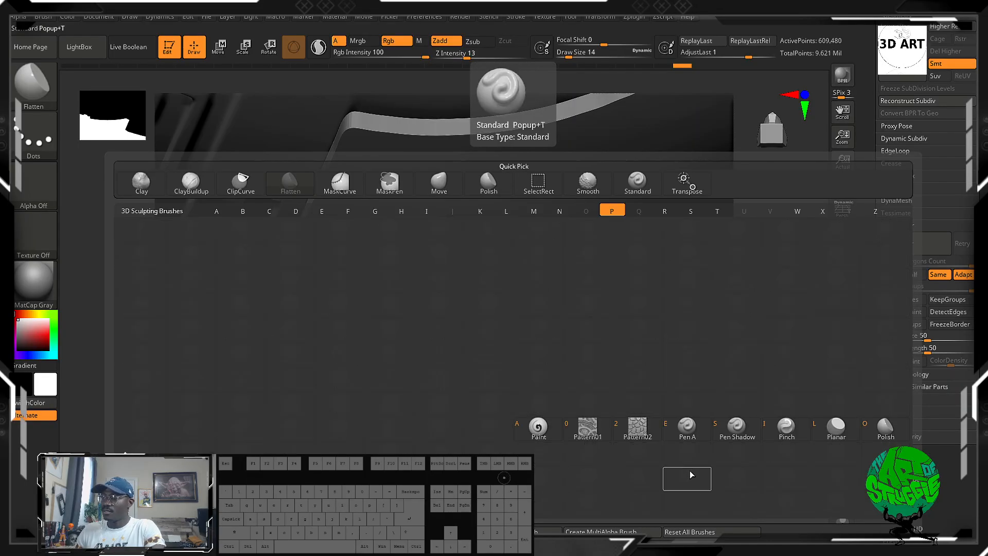
{"action": "left_click", "coordinate": [836, 429]}
{"action": "left_click_drag", "start_coordinate": [625, 444], "coordinate": [628, 284]}
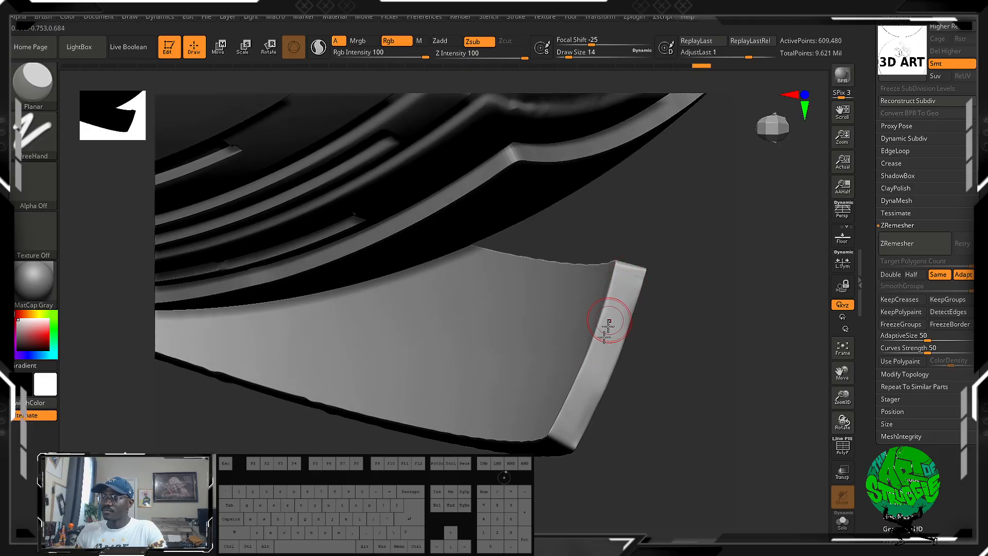
{"action": "left_click_drag", "start_coordinate": [560, 434], "coordinate": [555, 442]}
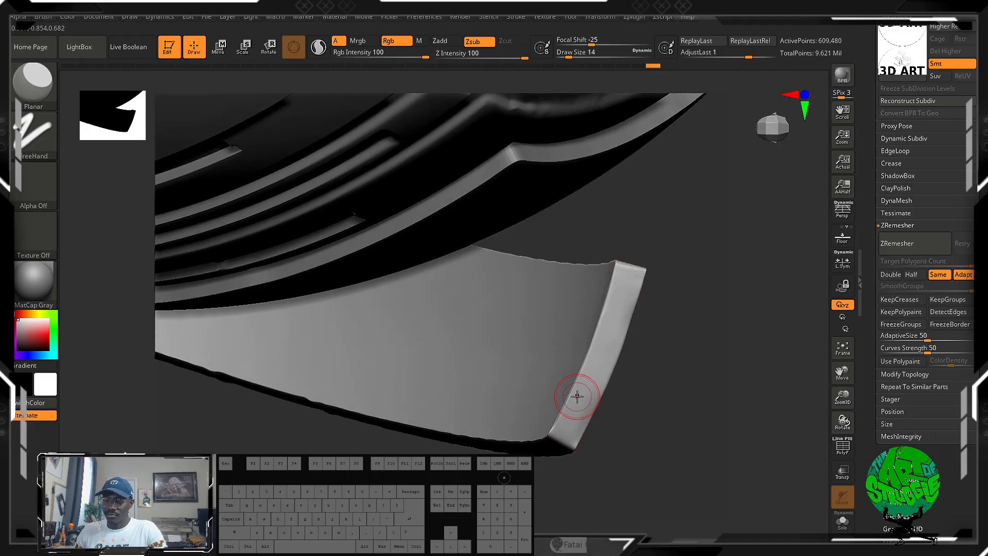
{"action": "left_click_drag", "start_coordinate": [578, 397], "coordinate": [548, 444]}
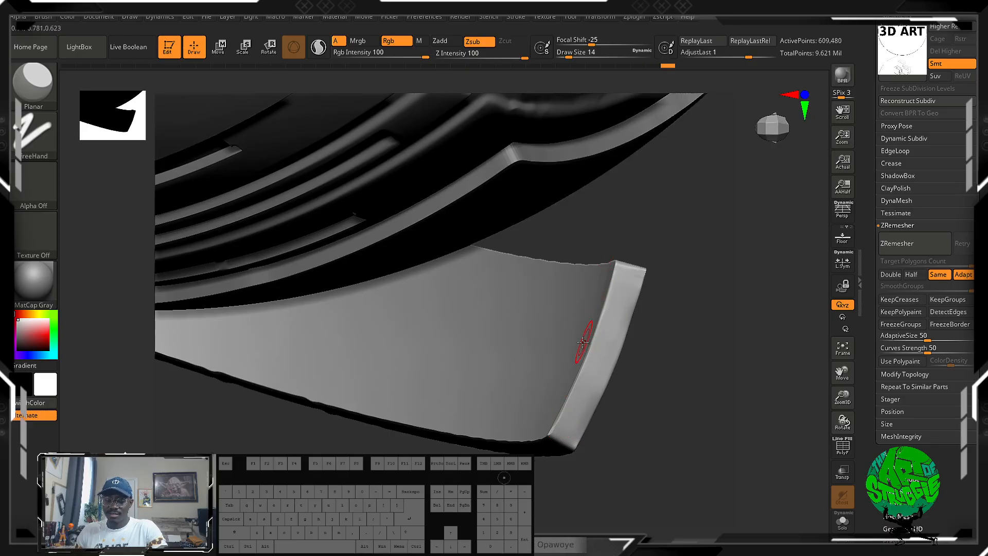
Flatten and smooth the corner block's narrow side face using the Flatten brush at draw size 46.
{"action": "key", "text": "b"}
{"action": "key", "text": "f"}
{"action": "key", "text": "a"}
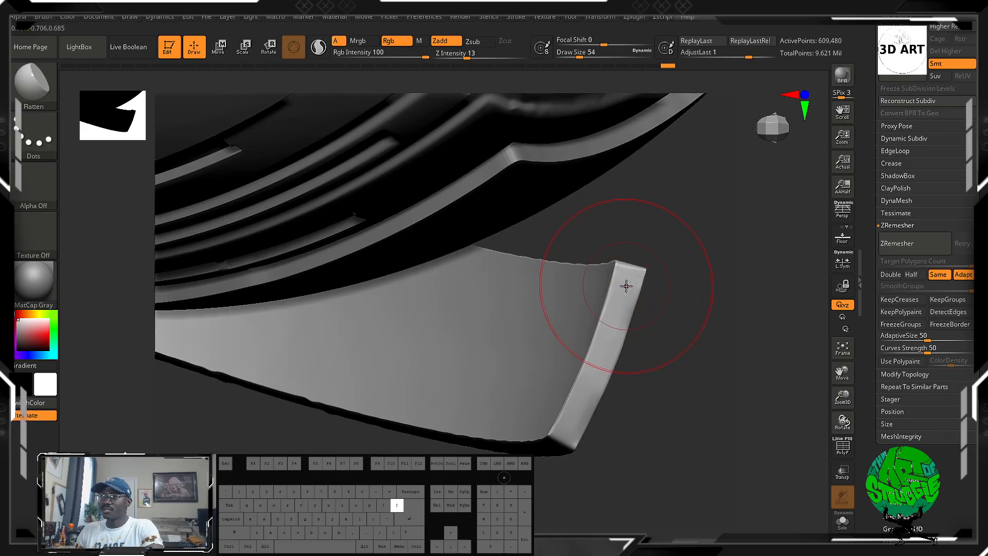
{"action": "key", "text": "bracketleft"}
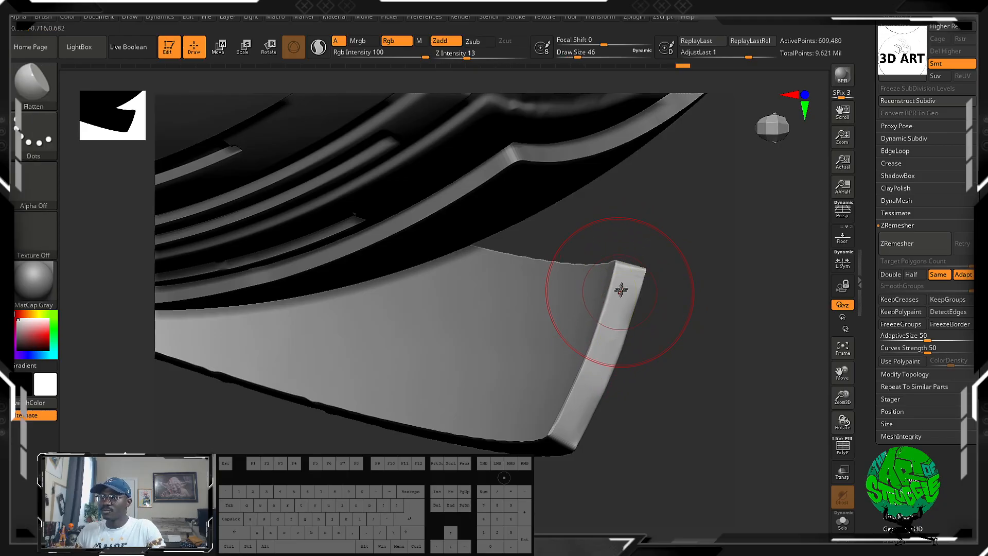
{"action": "left_click_drag", "start_coordinate": [623, 282], "coordinate": [593, 369], "text": "shift"}
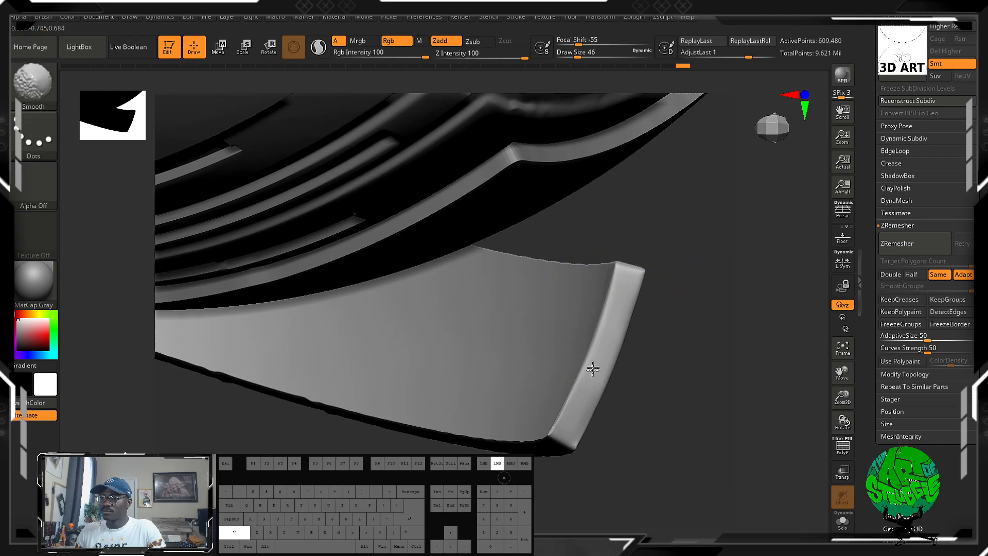
{"action": "mouse_move", "coordinate": [627, 260]}
{"action": "left_mouse_down"}
{"action": "mouse_move", "coordinate": [662, 371]}
{"action": "mouse_move", "coordinate": [651, 345]}
{"action": "mouse_move", "coordinate": [596, 316]}
{"action": "mouse_move", "coordinate": [622, 313]}
{"action": "mouse_move", "coordinate": [613, 375]}
{"action": "mouse_move", "coordinate": [627, 384]}
{"action": "mouse_move", "coordinate": [657, 458]}
{"action": "mouse_move", "coordinate": [624, 379]}
{"action": "mouse_move", "coordinate": [501, 448]}
{"action": "mouse_move", "coordinate": [473, 287]}
{"action": "mouse_move", "coordinate": [591, 377]}
{"action": "mouse_move", "coordinate": [609, 452]}
{"action": "mouse_move", "coordinate": [624, 353]}
{"action": "left_mouse_up"}
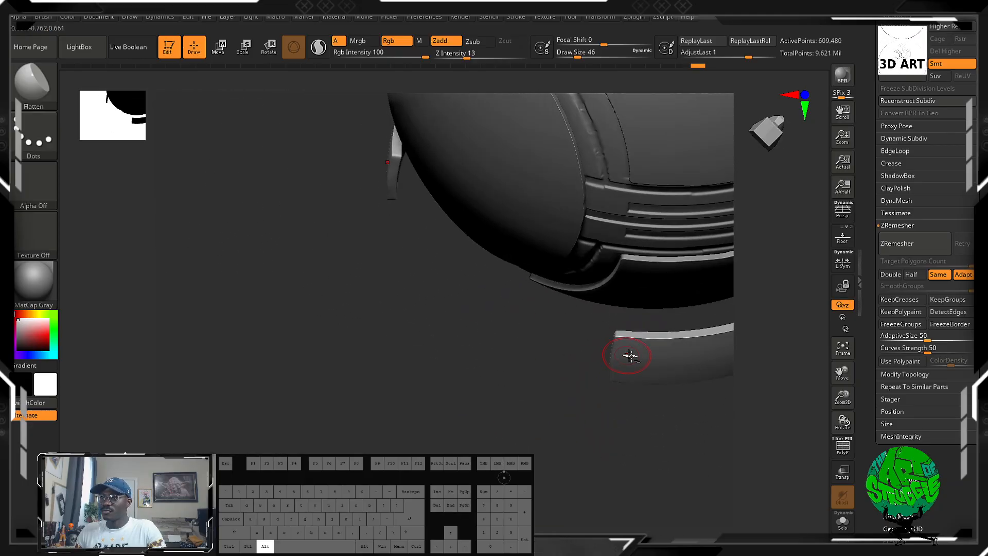
Clip the outer end of the lower corner block straight with a slightly slanted ClipCurve line.
{"action": "key", "text": "ctrl+shift"}
{"action": "key", "text": "ctrl+alt"}
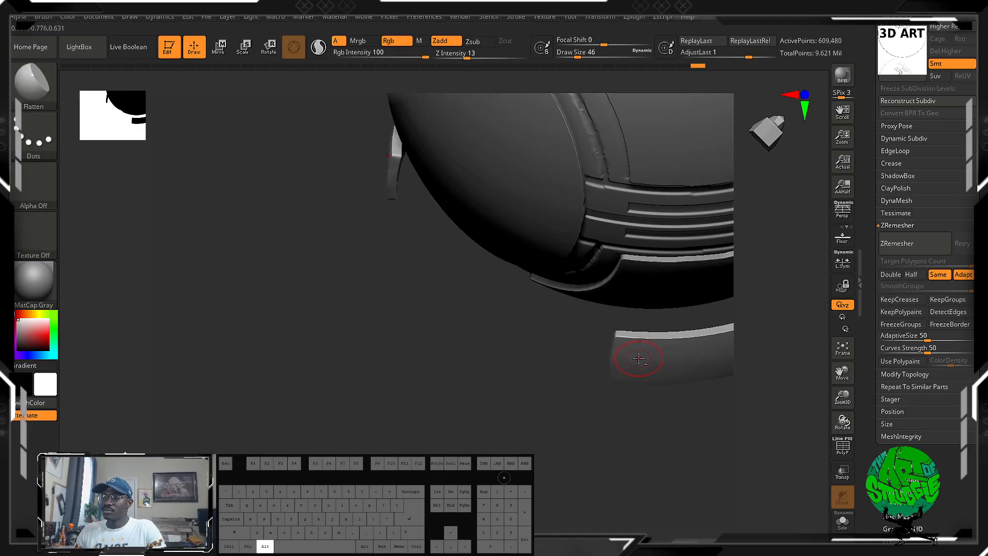
{"action": "key", "text": "ctrl+shift"}
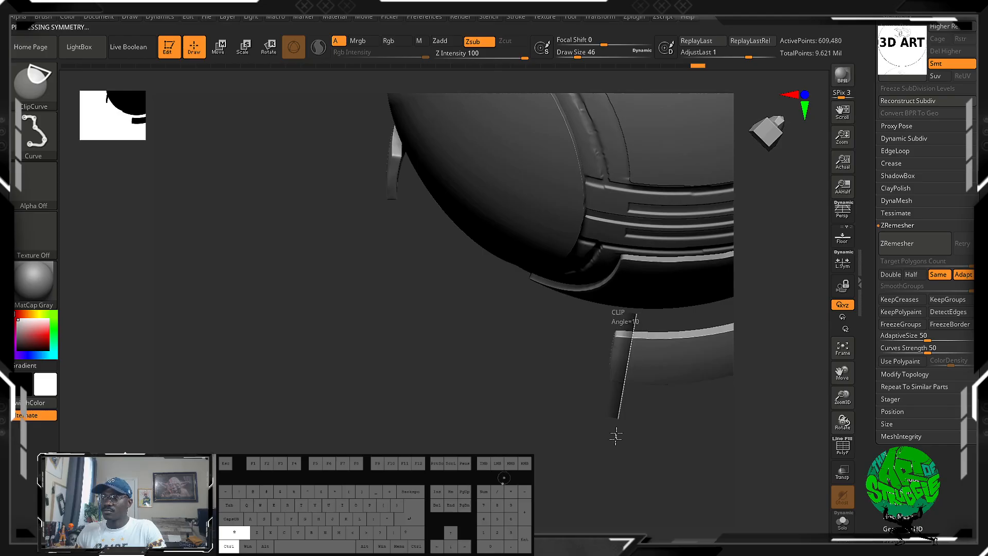
{"action": "mouse_move", "coordinate": [576, 463]}
{"action": "left_mouse_down"}
{"action": "mouse_move", "coordinate": [547, 359]}
{"action": "mouse_move", "coordinate": [558, 326]}
{"action": "mouse_move", "coordinate": [585, 332]}
{"action": "mouse_move", "coordinate": [562, 414]}
{"action": "mouse_move", "coordinate": [654, 467]}
{"action": "mouse_move", "coordinate": [669, 303]}
{"action": "mouse_move", "coordinate": [717, 249]}
{"action": "mouse_move", "coordinate": [710, 280]}
{"action": "mouse_move", "coordinate": [738, 337]}
{"action": "mouse_move", "coordinate": [753, 221]}
{"action": "mouse_move", "coordinate": [706, 177]}
{"action": "mouse_move", "coordinate": [640, 192]}
{"action": "left_mouse_up"}
Inspect the clipped corner blocks up close and the whole model from the side and front.
{"action": "left_click_drag", "start_coordinate": [577, 178], "coordinate": [663, 508], "text": "alt"}
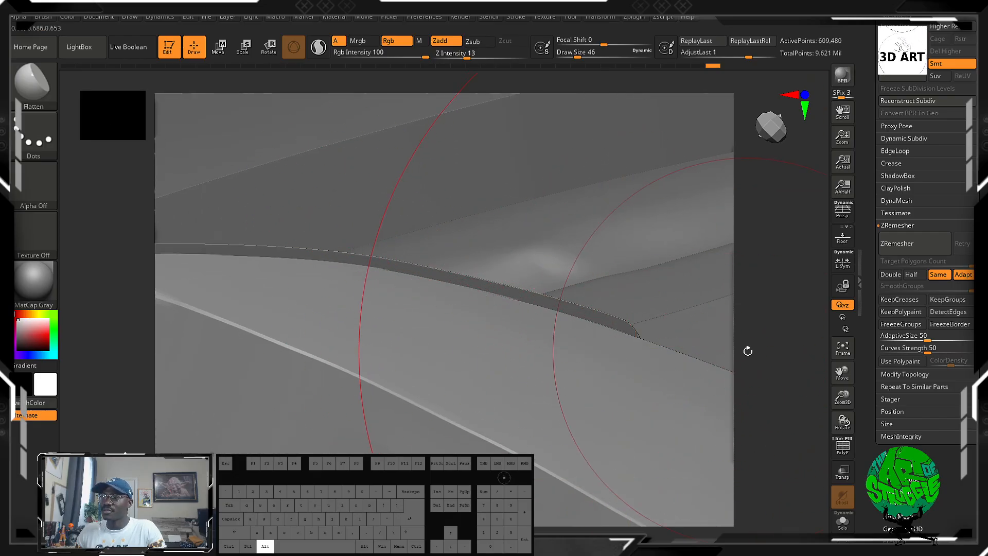
{"action": "left_click_drag", "start_coordinate": [748, 350], "coordinate": [730, 170], "text": "alt"}
{"action": "left_click_drag", "start_coordinate": [557, 173], "coordinate": [547, 328]}
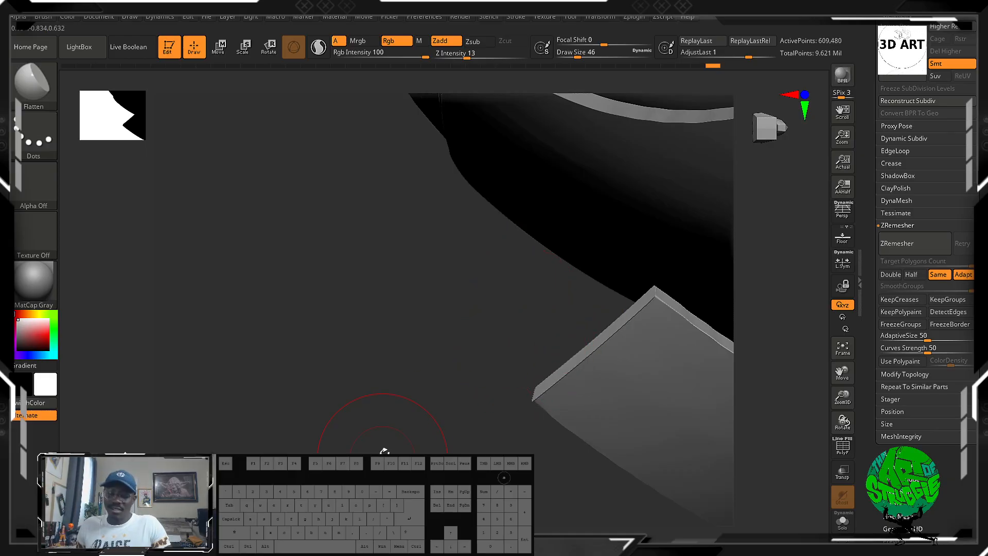
{"action": "left_click_drag", "start_coordinate": [383, 451], "coordinate": [609, 530]}
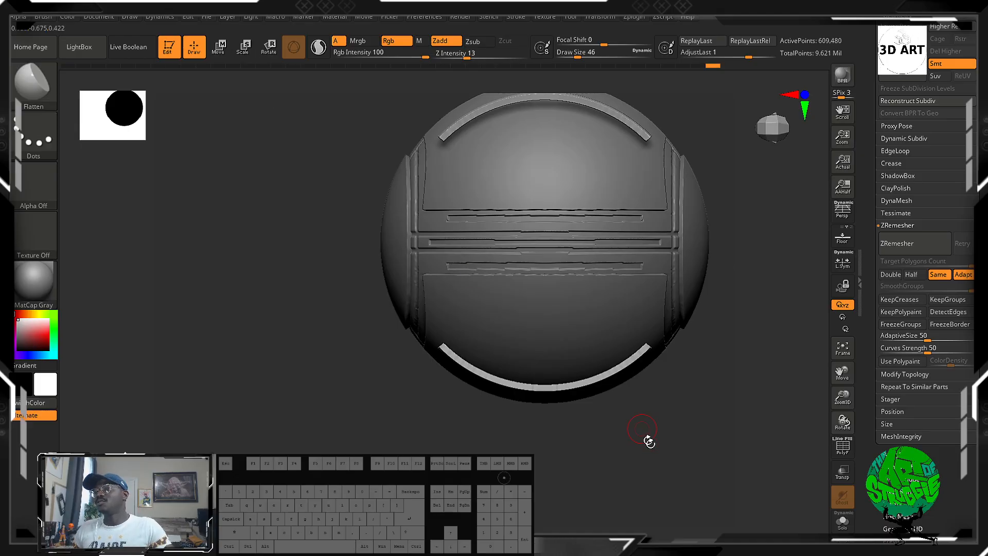
{"action": "left_click_drag", "start_coordinate": [679, 406], "coordinate": [261, 384], "text": "alt"}
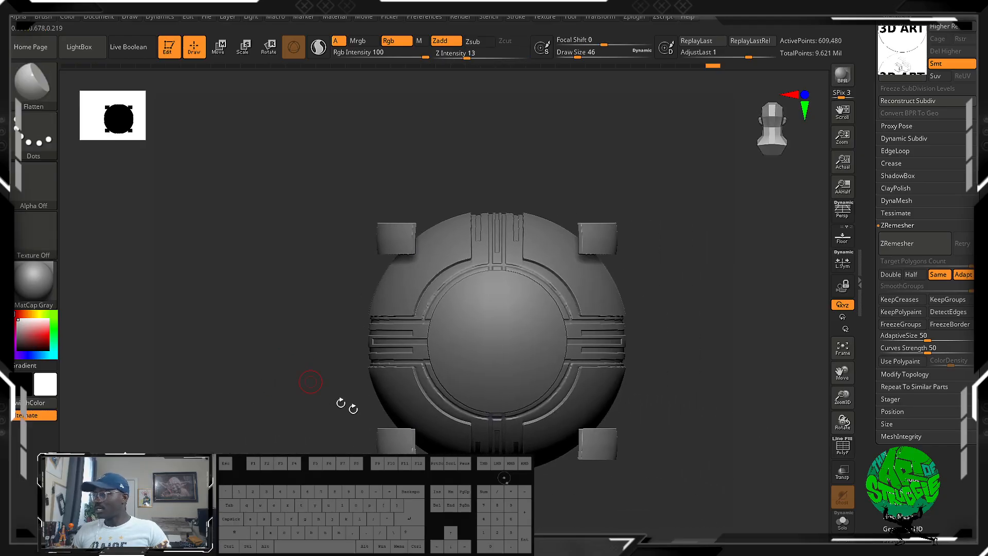
{"action": "left_click_drag", "start_coordinate": [744, 389], "coordinate": [715, 399], "text": "alt"}
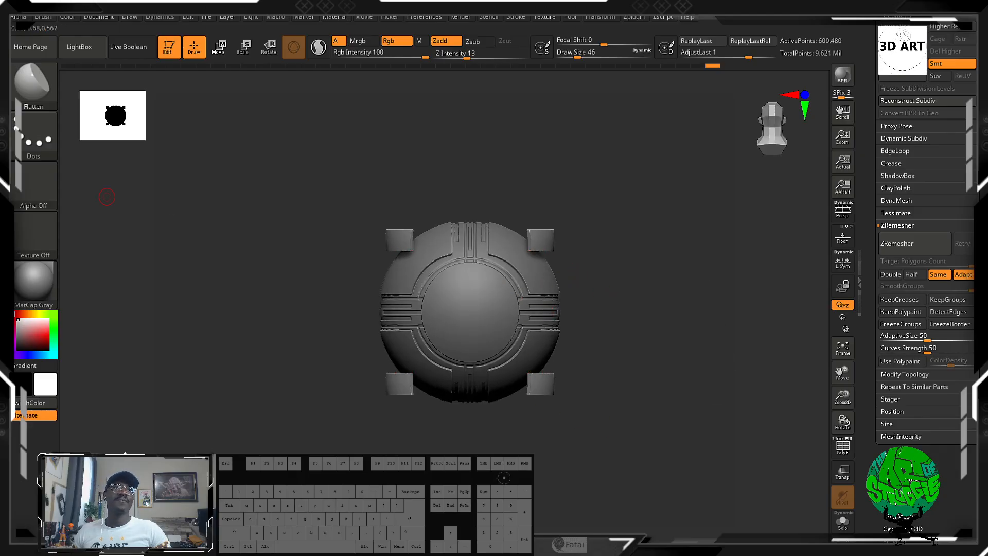
{"action": "left_click_drag", "start_coordinate": [622, 293], "coordinate": [557, 292], "text": "alt"}
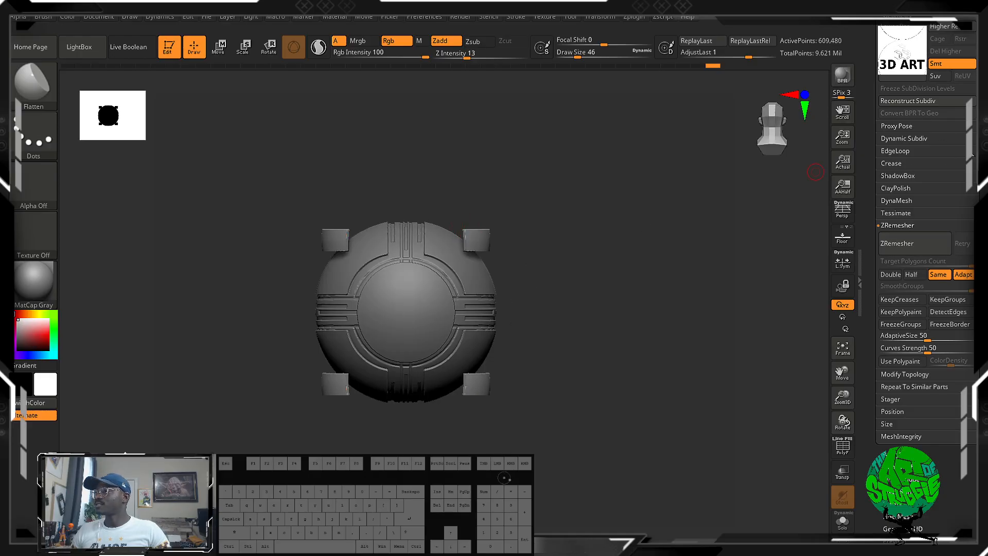
Open the subtool list, hide the main sphere and examine the extracted pieces on their own.
{"action": "scroll", "coordinate": [918, 88], "scroll_direction": "up", "scroll_amount": 5}
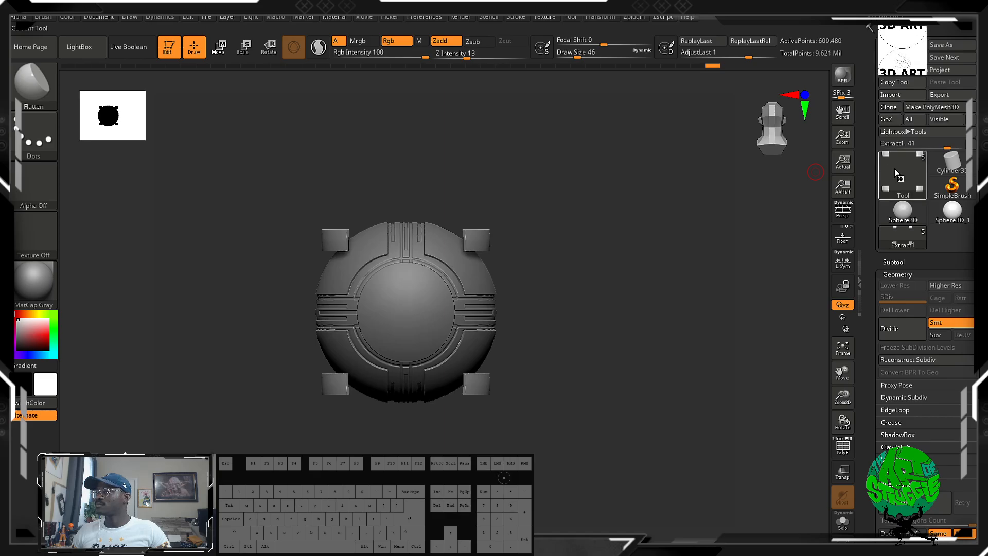
{"action": "left_click", "coordinate": [894, 262]}
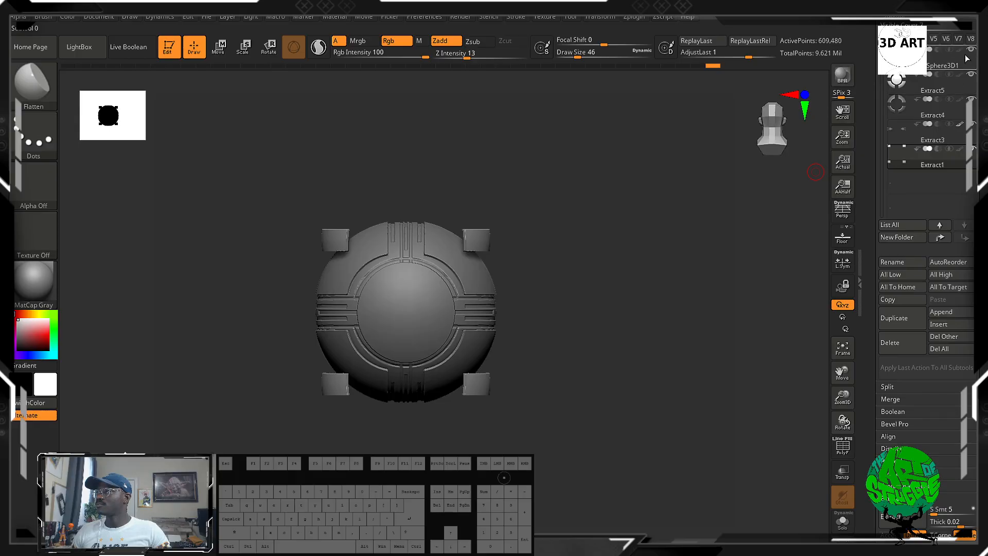
{"action": "left_click_drag", "start_coordinate": [666, 324], "coordinate": [646, 382]}
{"action": "left_click_drag", "start_coordinate": [579, 293], "coordinate": [613, 388]}
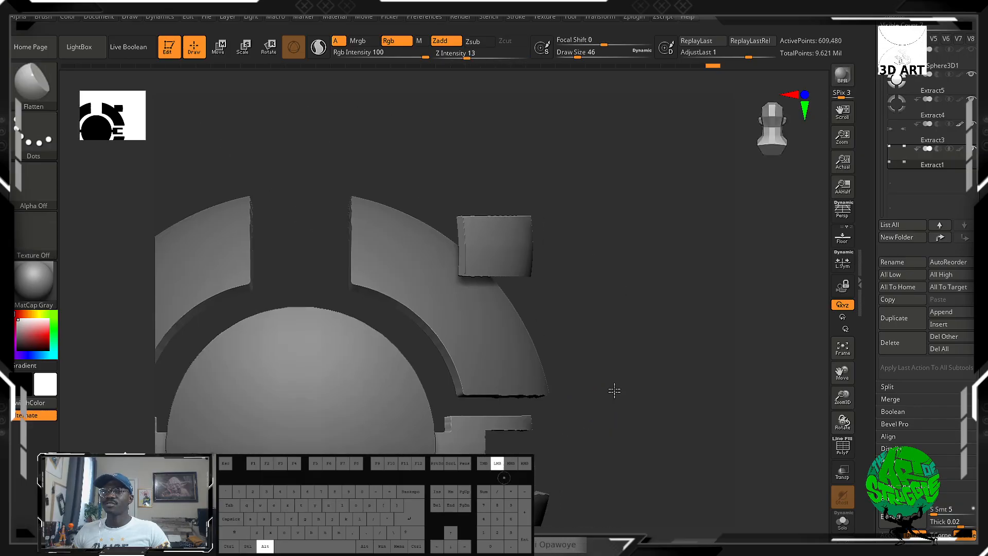
{"action": "key", "text": "f"}
Hide the extracted pieces and make PM3D_Sphere3D1 the active subtool, leaving only the paneled sphere shown.
{"action": "left_click", "coordinate": [928, 162]}
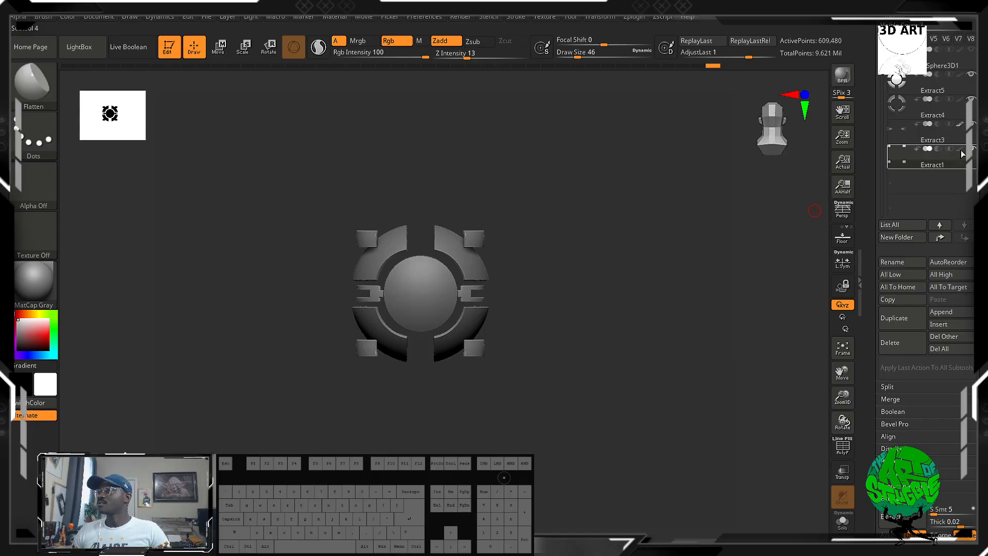
{"action": "left_click", "coordinate": [971, 124]}
{"action": "left_click_drag", "start_coordinate": [976, 127], "coordinate": [976, 345]}
{"action": "left_click", "coordinate": [971, 292]}
{"action": "left_click", "coordinate": [915, 246]}
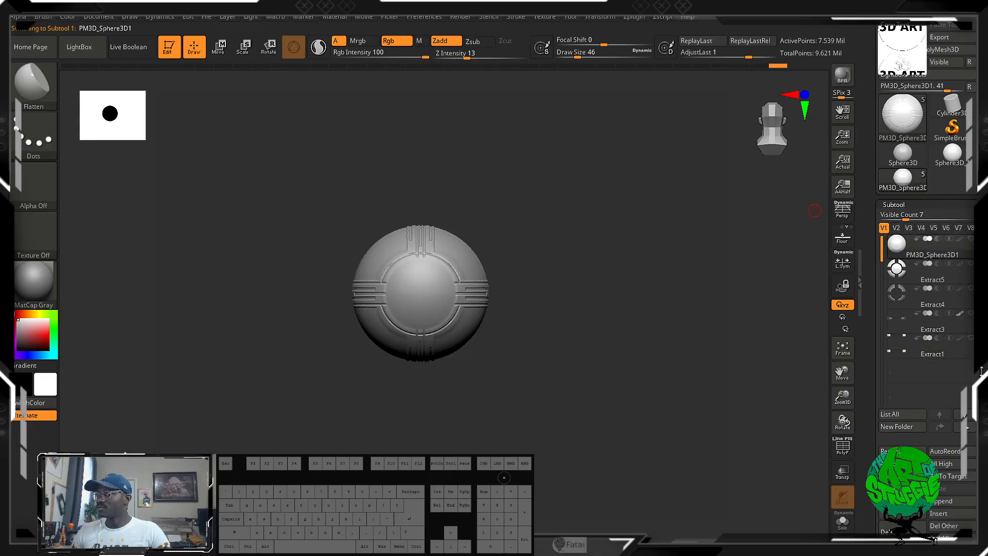
{"action": "left_click_drag", "start_coordinate": [587, 343], "coordinate": [531, 388]}
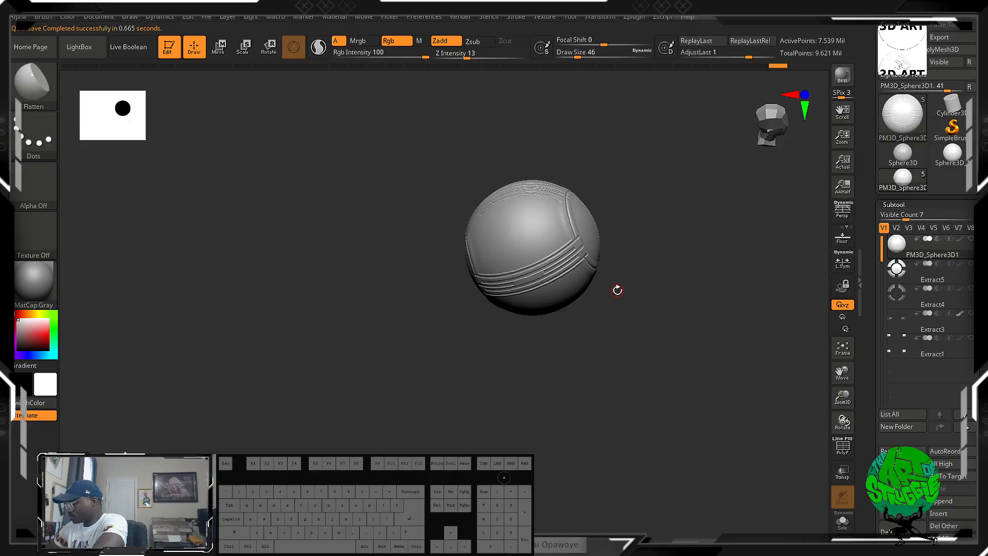
{"action": "scroll", "coordinate": [617, 290], "scroll_direction": "up", "scroll_amount": 1}
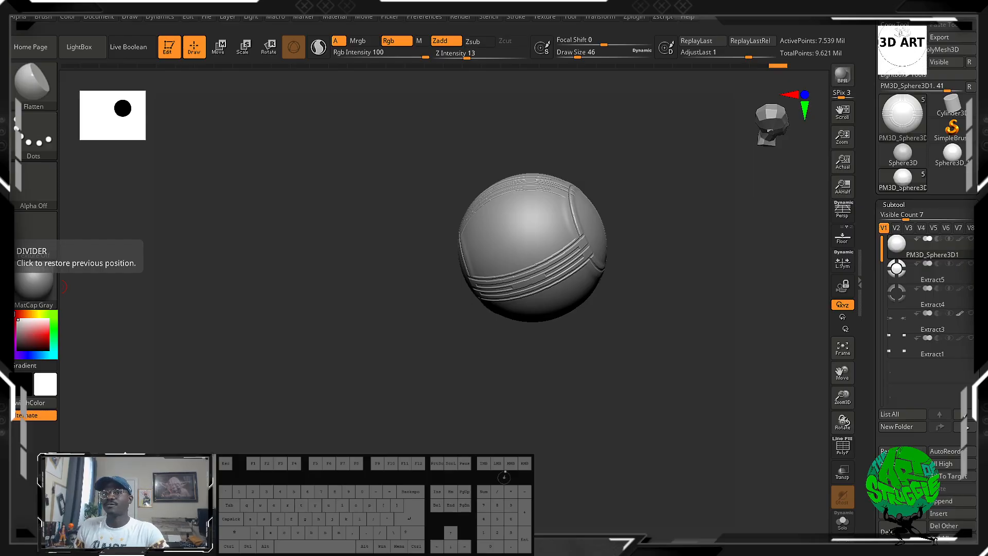
{"action": "left_click_drag", "start_coordinate": [616, 394], "coordinate": [591, 380]}
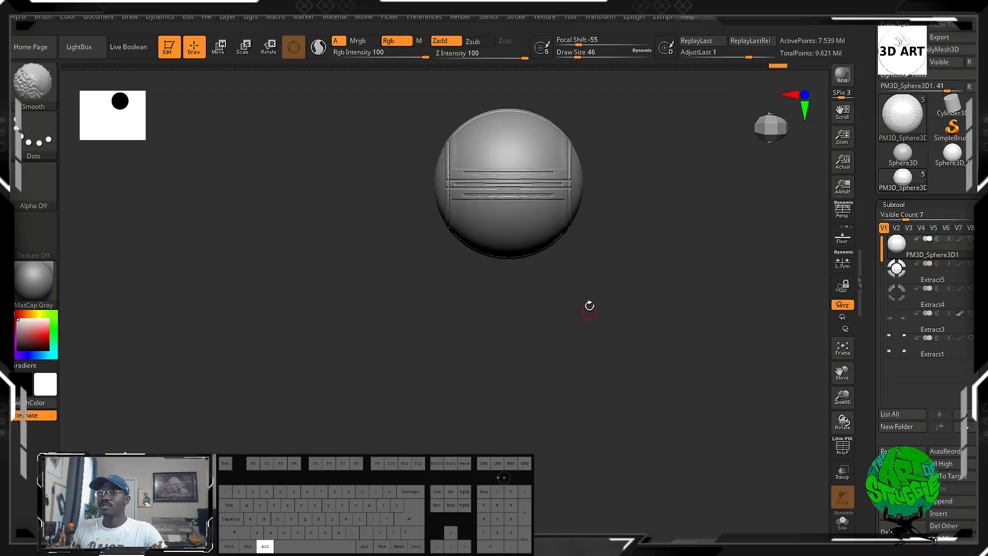
{"action": "left_click_drag", "start_coordinate": [589, 307], "coordinate": [541, 353], "text": "alt"}
{"action": "left_click_drag", "start_coordinate": [593, 286], "coordinate": [566, 331], "text": "alt"}
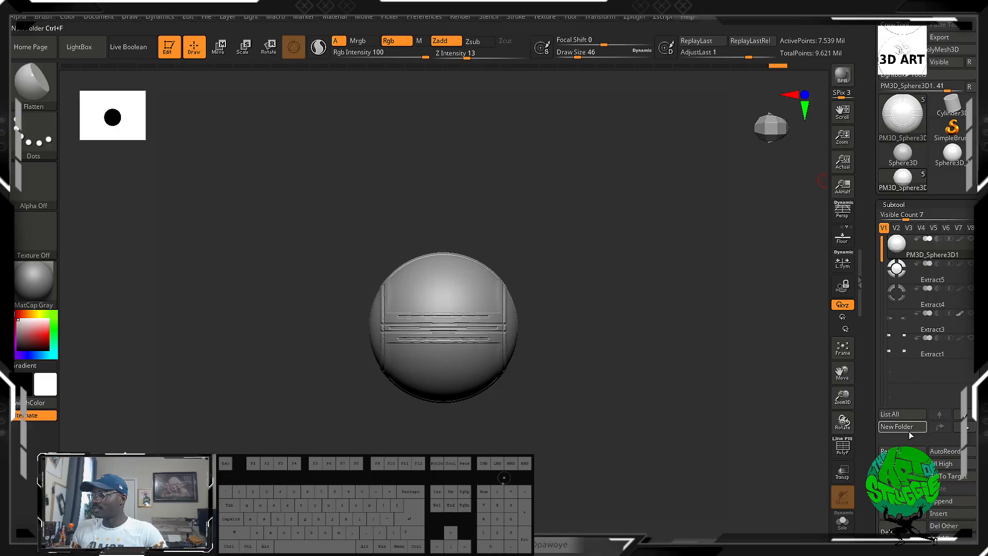
Append a ZSphere to the subtool list from the 3D meshes.
{"action": "left_click", "coordinate": [952, 500]}
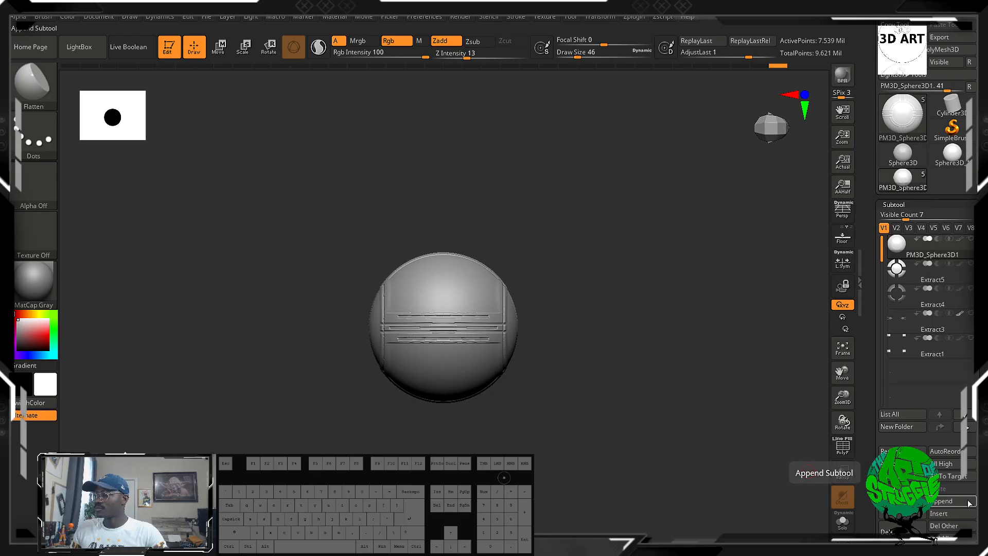
{"action": "left_click", "coordinate": [961, 501]}
{"action": "left_click", "coordinate": [953, 501]}
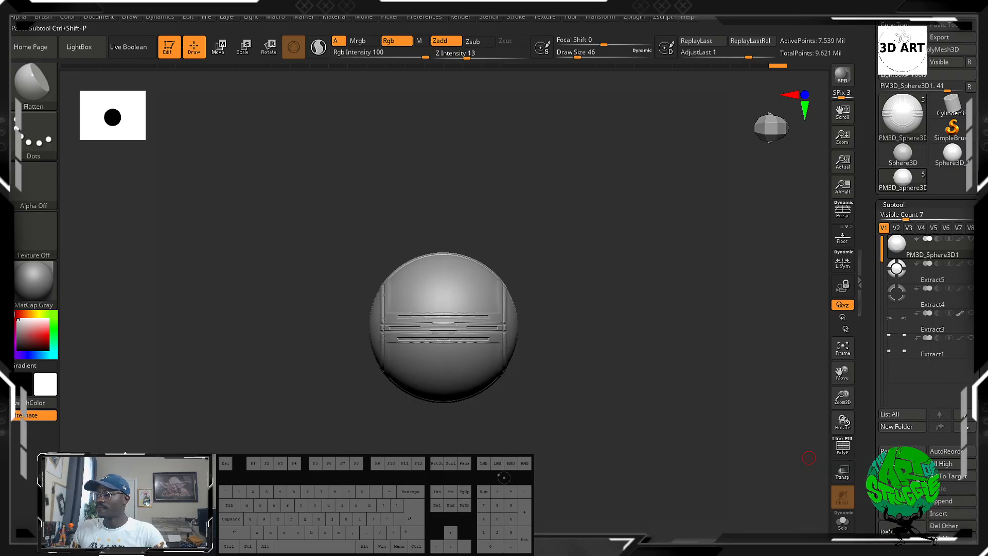
{"action": "left_click", "coordinate": [952, 500]}
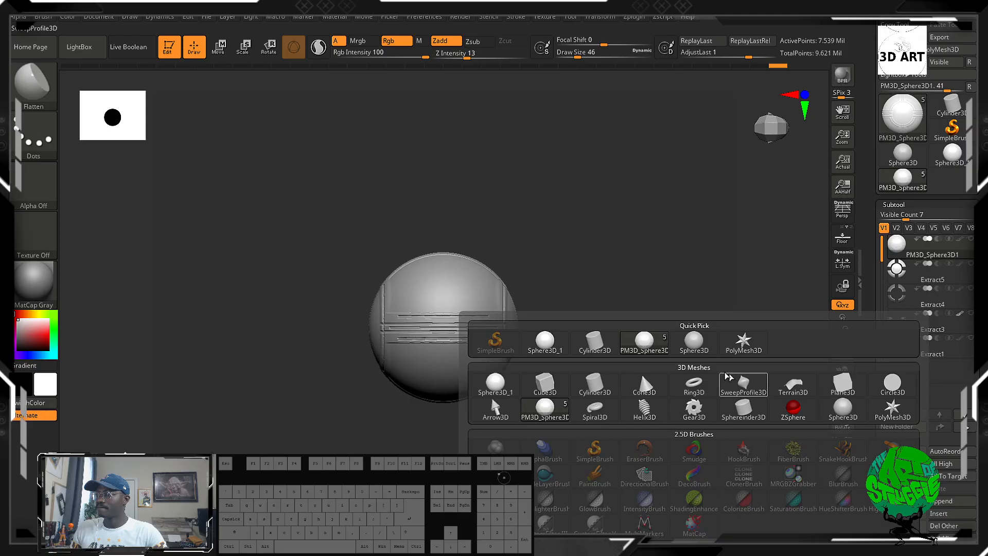
{"action": "mouse_move", "coordinate": [693, 349]}
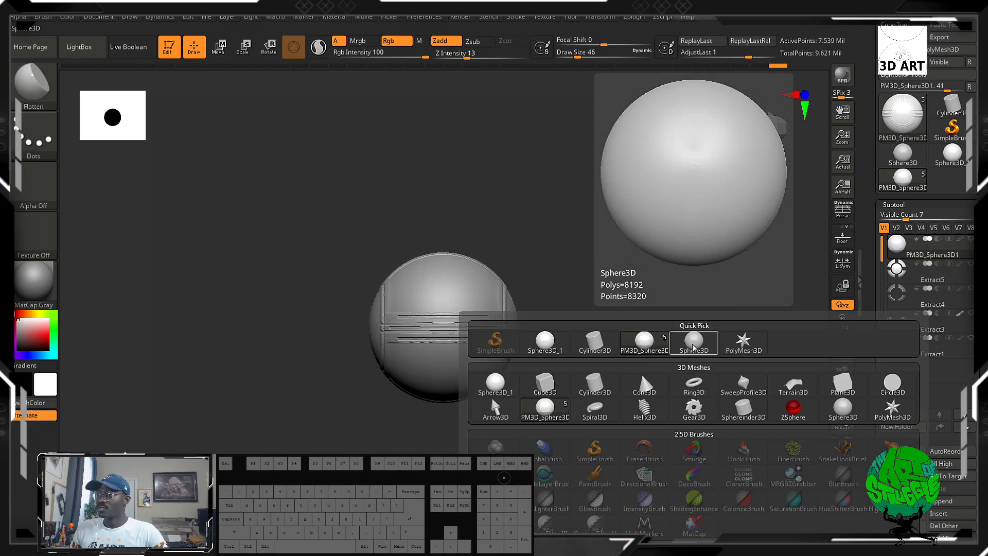
{"action": "mouse_move", "coordinate": [508, 387]}
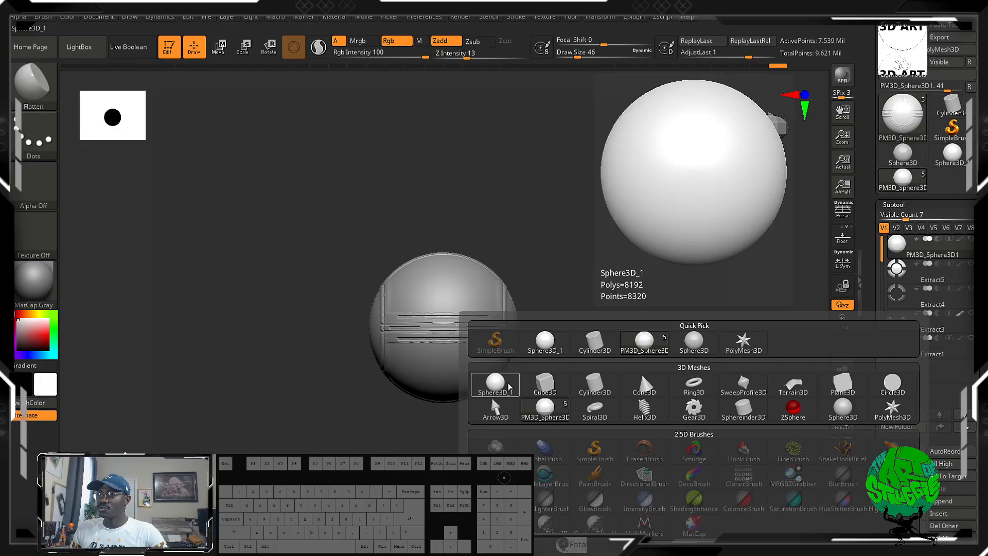
{"action": "mouse_move", "coordinate": [842, 411]}
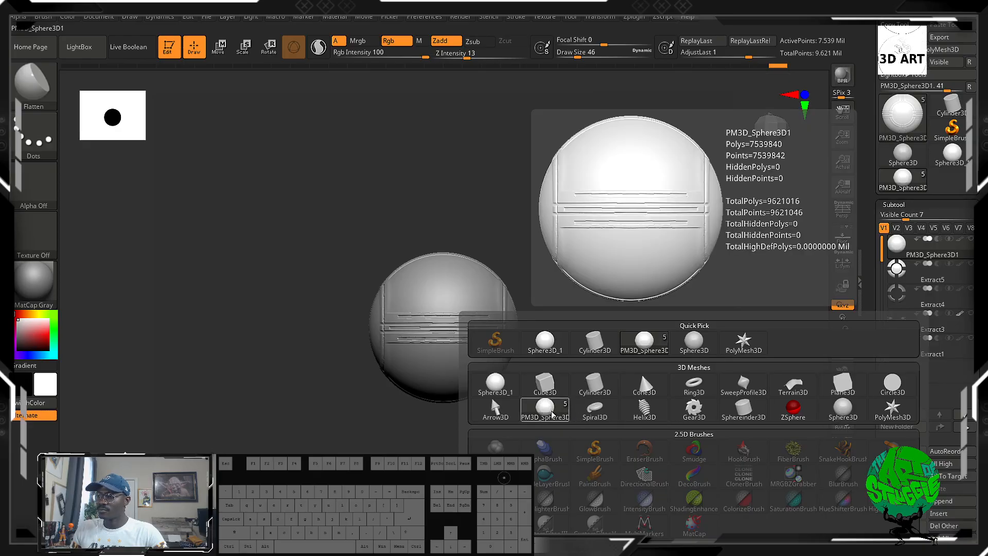
{"action": "left_click", "coordinate": [792, 410]}
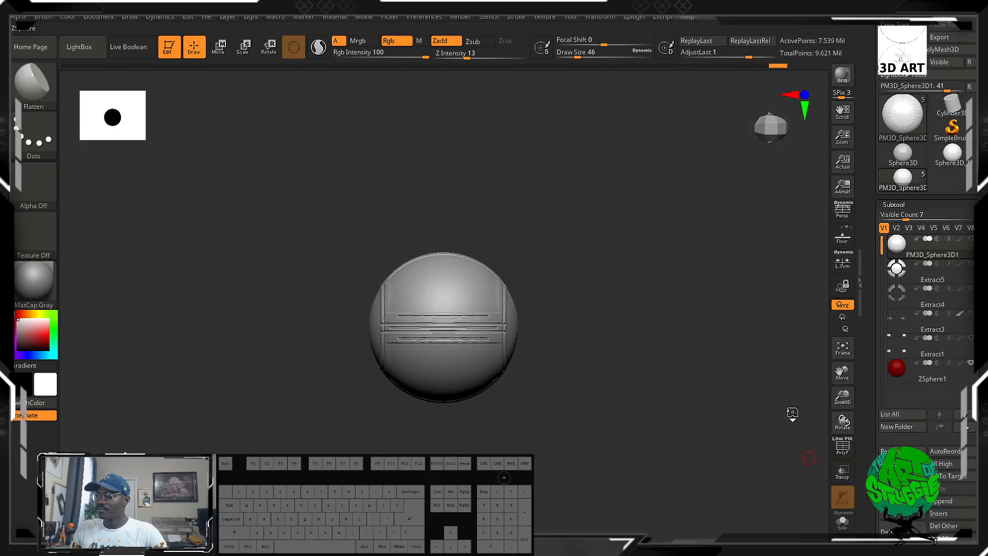
Make the ZSphere1 subtool active and frame it from the front.
{"action": "left_click", "coordinate": [937, 379]}
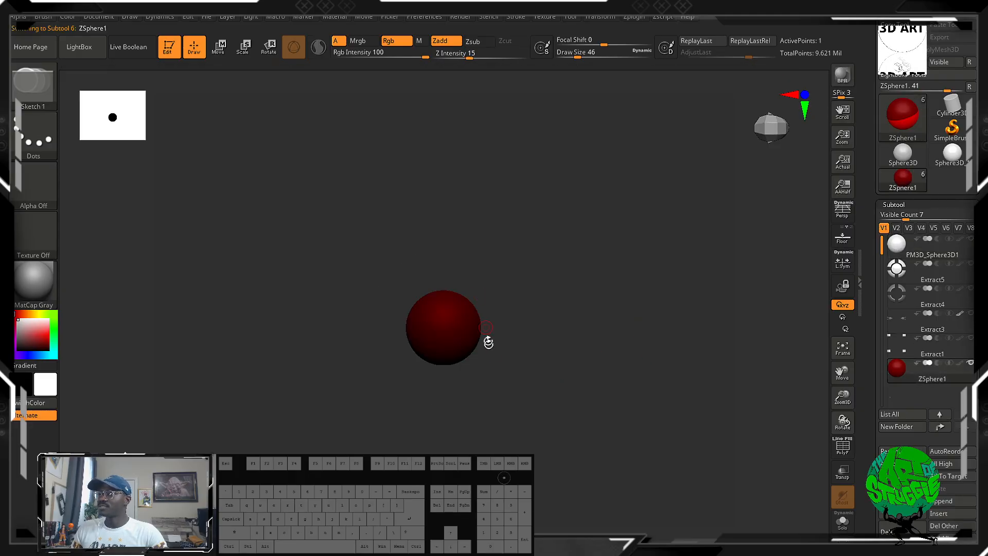
{"action": "left_click_drag", "start_coordinate": [493, 335], "coordinate": [543, 442], "text": "alt"}
{"action": "left_click_drag", "start_coordinate": [669, 294], "coordinate": [540, 360], "text": "alt"}
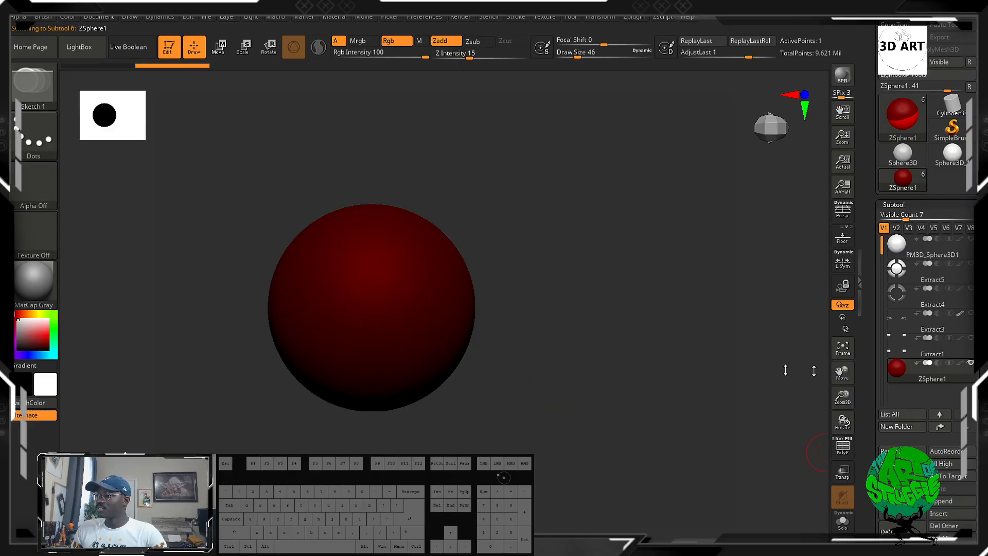
{"action": "left_click_drag", "start_coordinate": [446, 415], "coordinate": [516, 428]}
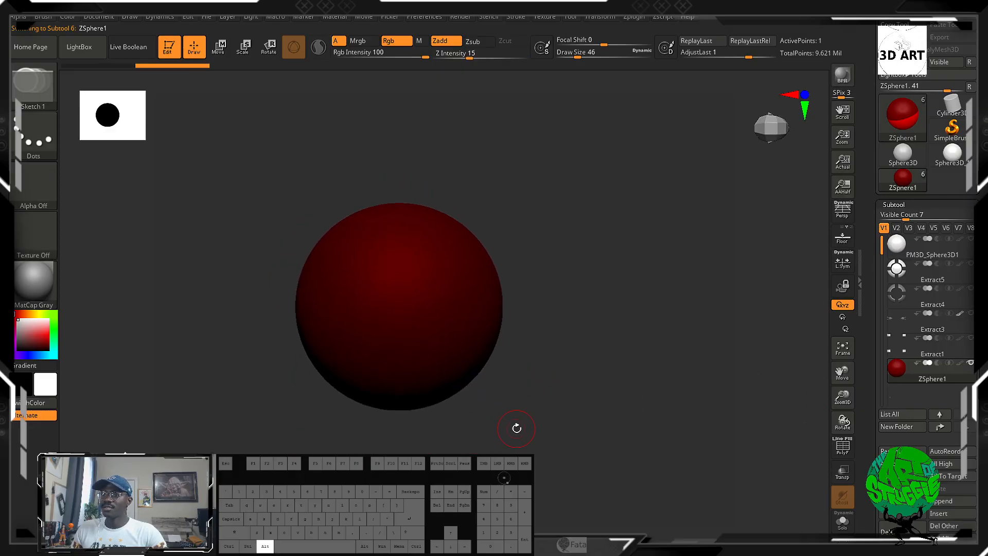
{"action": "left_click_drag", "start_coordinate": [612, 285], "coordinate": [578, 291], "text": "shift"}
{"action": "left_click_drag", "start_coordinate": [566, 411], "coordinate": [566, 226], "text": "alt"}
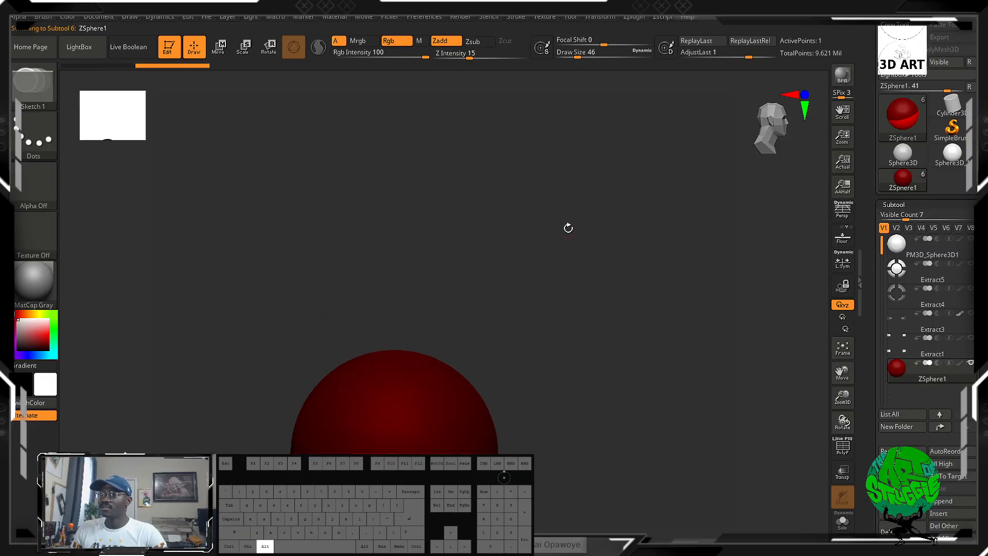
{"action": "left_click_drag", "start_coordinate": [520, 495], "coordinate": [512, 357], "text": "alt"}
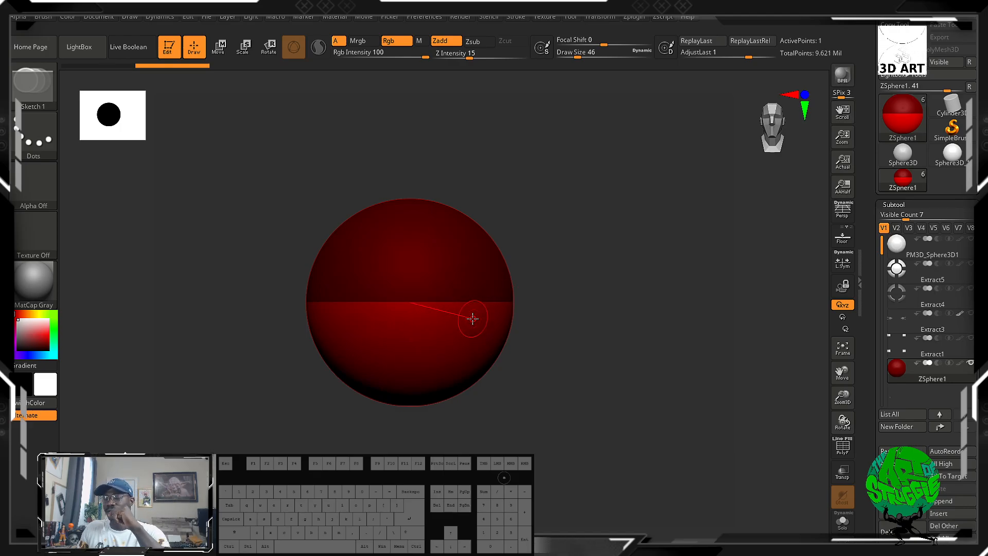
Try growing a child ZSphere from the side of the root sphere and moving it outward, and undo both changes.
{"action": "mouse_move", "coordinate": [466, 280]}
{"action": "left_mouse_down"}
{"action": "mouse_move", "coordinate": [503, 308]}
{"action": "mouse_move", "coordinate": [515, 338]}
{"action": "left_mouse_up"}
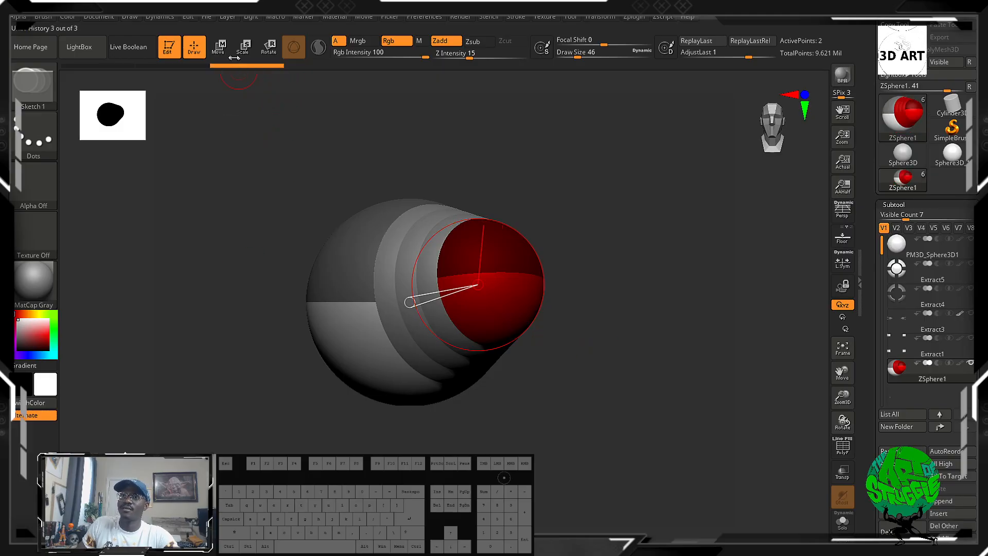
{"action": "key", "text": "w"}
{"action": "mouse_move", "coordinate": [557, 282]}
{"action": "left_mouse_down"}
{"action": "mouse_move", "coordinate": [418, 305]}
{"action": "mouse_move", "coordinate": [465, 298]}
{"action": "mouse_move", "coordinate": [426, 227]}
{"action": "mouse_move", "coordinate": [406, 359]}
{"action": "mouse_move", "coordinate": [510, 266]}
{"action": "mouse_move", "coordinate": [540, 300]}
{"action": "mouse_move", "coordinate": [452, 283]}
{"action": "mouse_move", "coordinate": [558, 249]}
{"action": "mouse_move", "coordinate": [582, 288]}
{"action": "mouse_move", "coordinate": [579, 281]}
{"action": "left_mouse_up"}
{"action": "key", "text": "ctrl+z"}
{"action": "key", "text": "ctrl+z"}
Shift the root ZSphere around in Move mode and return to Draw mode.
{"action": "left_click_drag", "start_coordinate": [450, 296], "coordinate": [507, 294], "text": "shift"}
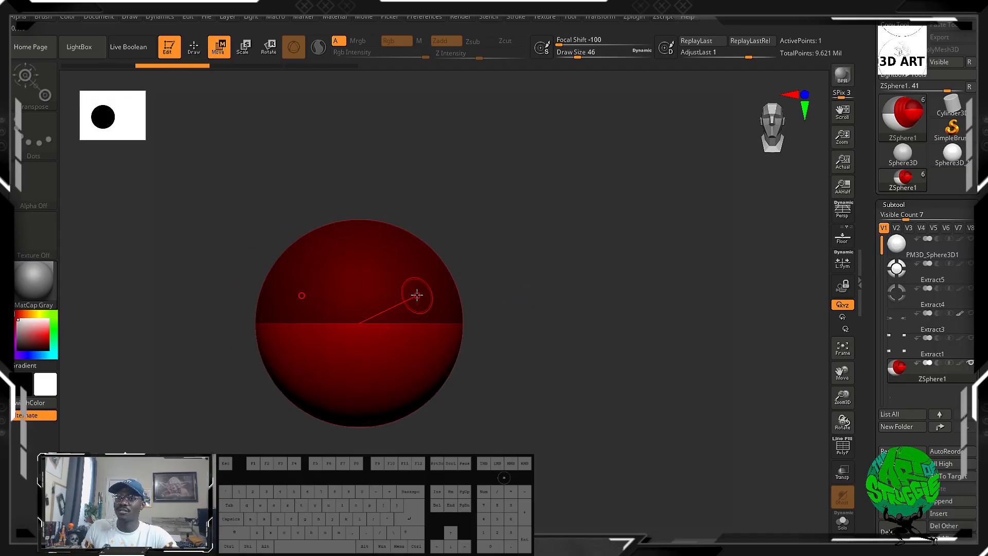
{"action": "left_click_drag", "start_coordinate": [418, 299], "coordinate": [446, 286]}
{"action": "left_click_drag", "start_coordinate": [513, 281], "coordinate": [534, 216], "text": "alt"}
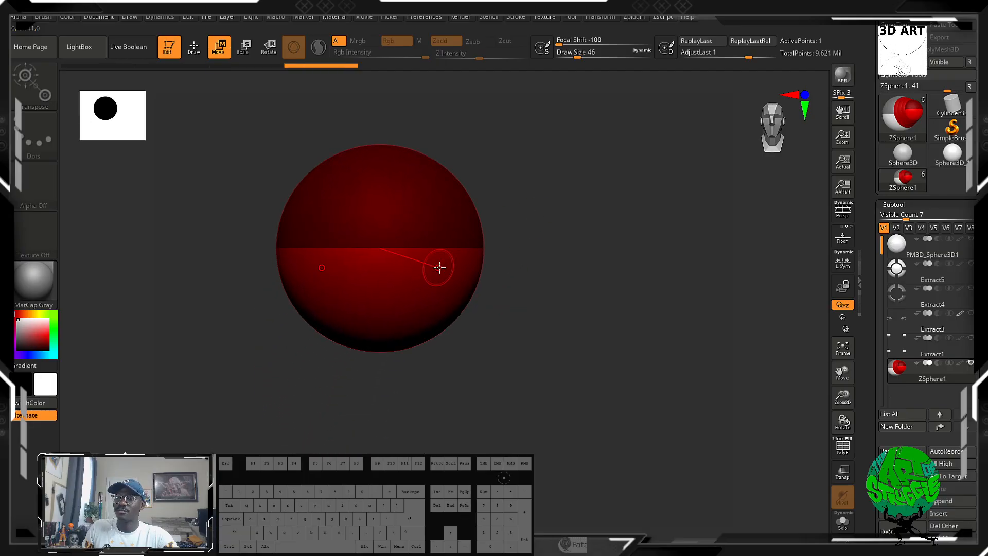
{"action": "mouse_move", "coordinate": [440, 267]}
{"action": "left_mouse_down"}
{"action": "mouse_move", "coordinate": [447, 285]}
{"action": "mouse_move", "coordinate": [443, 269]}
{"action": "left_mouse_up"}
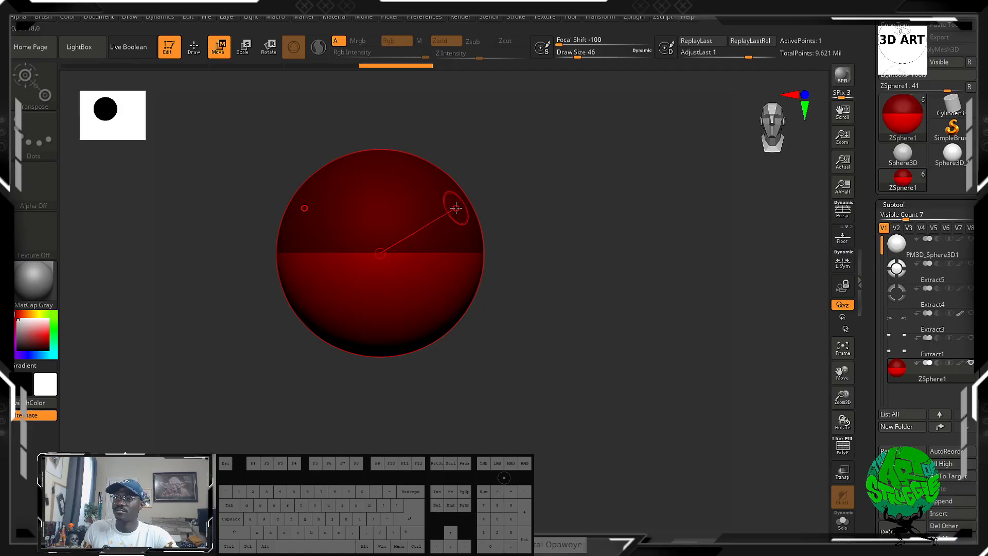
{"action": "mouse_move", "coordinate": [456, 208]}
{"action": "left_mouse_down"}
{"action": "mouse_move", "coordinate": [448, 230]}
{"action": "mouse_move", "coordinate": [465, 242]}
{"action": "mouse_move", "coordinate": [469, 233]}
{"action": "mouse_move", "coordinate": [456, 255]}
{"action": "mouse_move", "coordinate": [447, 237]}
{"action": "left_mouse_up"}
{"action": "left_click", "coordinate": [193, 46]}
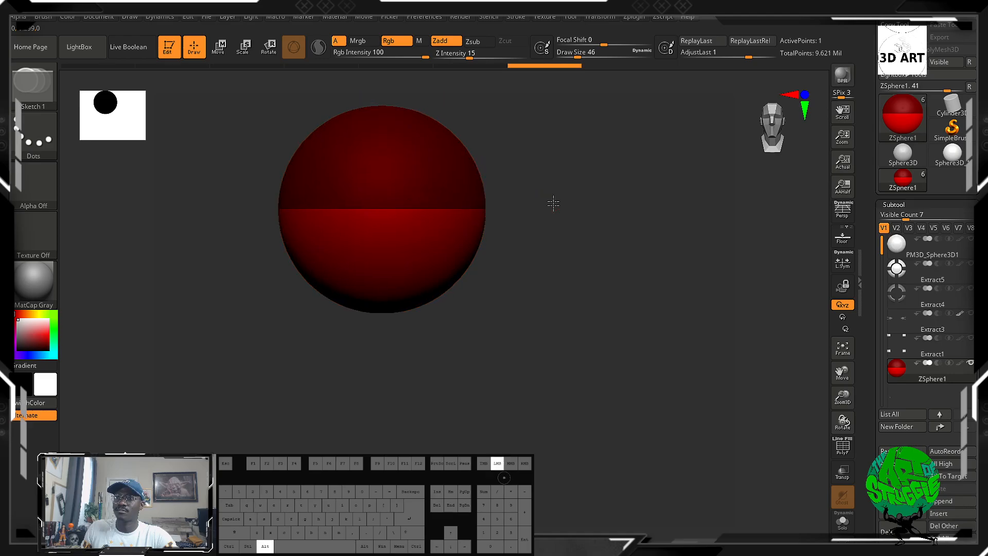
{"action": "left_click_drag", "start_coordinate": [434, 302], "coordinate": [444, 326]}
{"action": "mouse_move", "coordinate": [581, 359]}
{"action": "left_mouse_down"}
{"action": "mouse_move", "coordinate": [506, 373]}
{"action": "mouse_move", "coordinate": [580, 371]}
{"action": "left_mouse_up"}
{"action": "key", "text": "ctrl+z"}
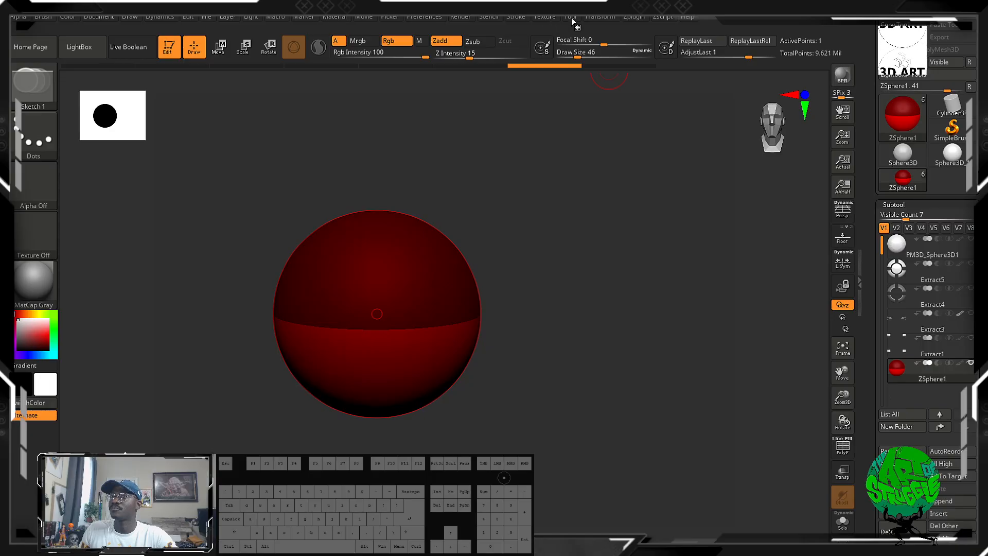
Try Y and Z symmetry alongside X, growing mirrored child ZSpheres around the root and repositioning them.
{"action": "left_click", "coordinate": [571, 18]}
{"action": "left_click", "coordinate": [600, 17]}
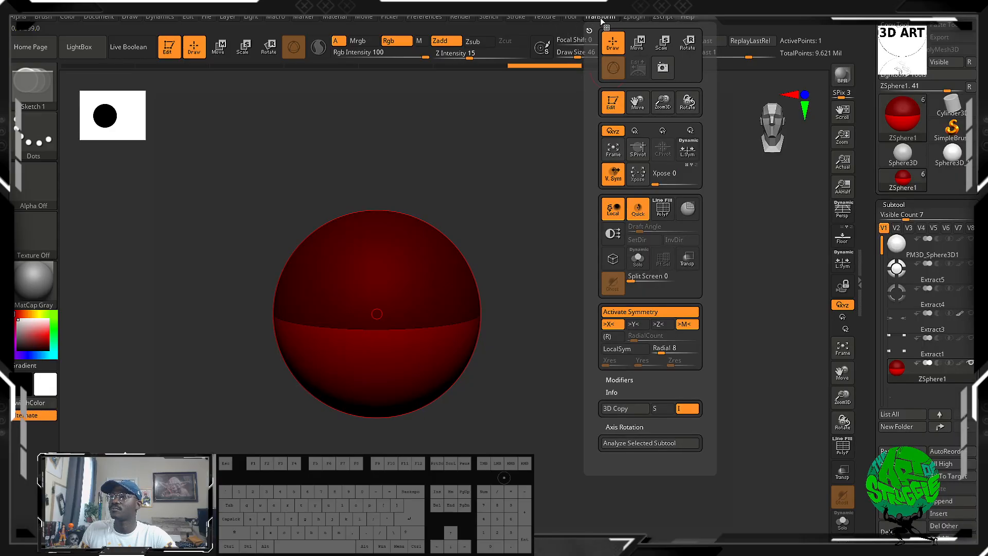
{"action": "left_click", "coordinate": [637, 324]}
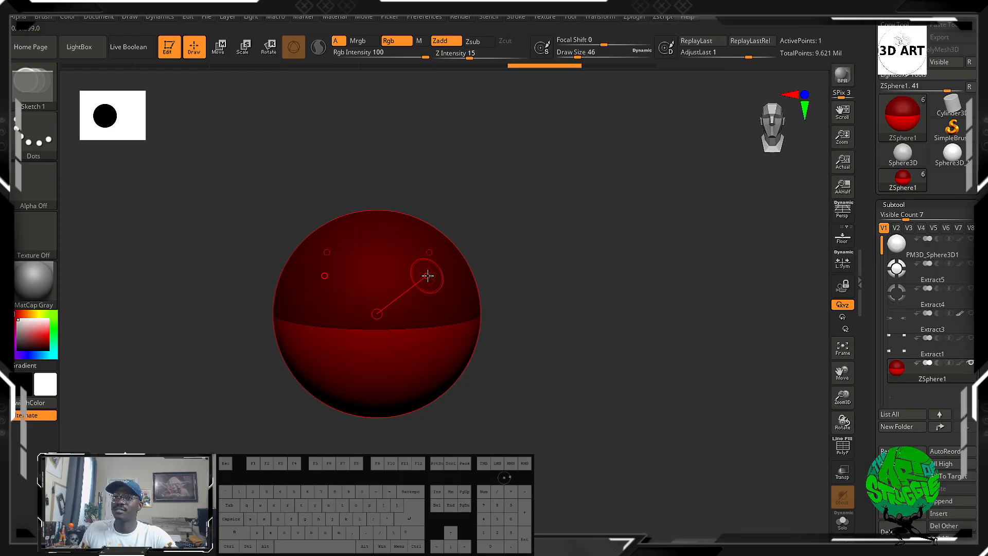
{"action": "left_click_drag", "start_coordinate": [440, 286], "coordinate": [454, 314]}
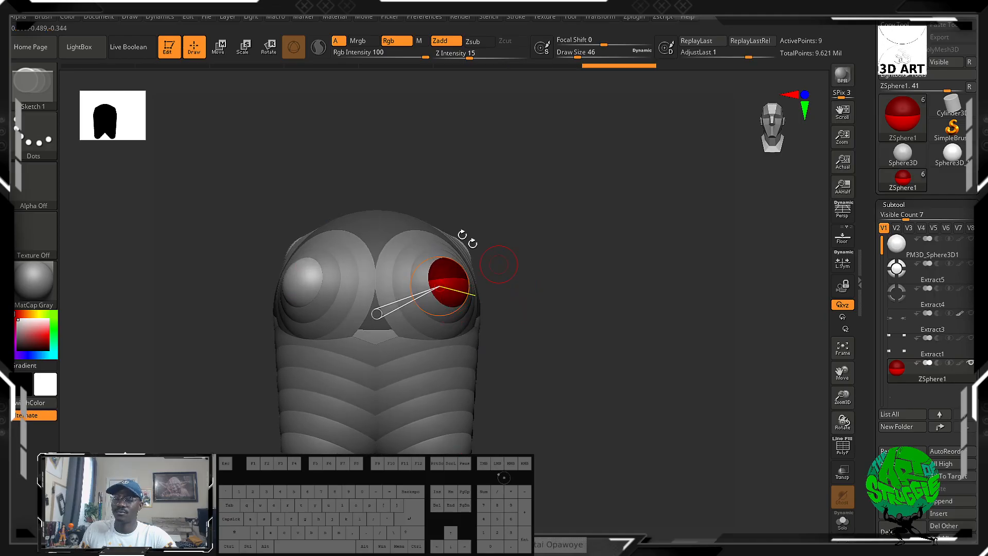
{"action": "left_click", "coordinate": [220, 49]}
{"action": "left_click_drag", "start_coordinate": [544, 252], "coordinate": [480, 266]}
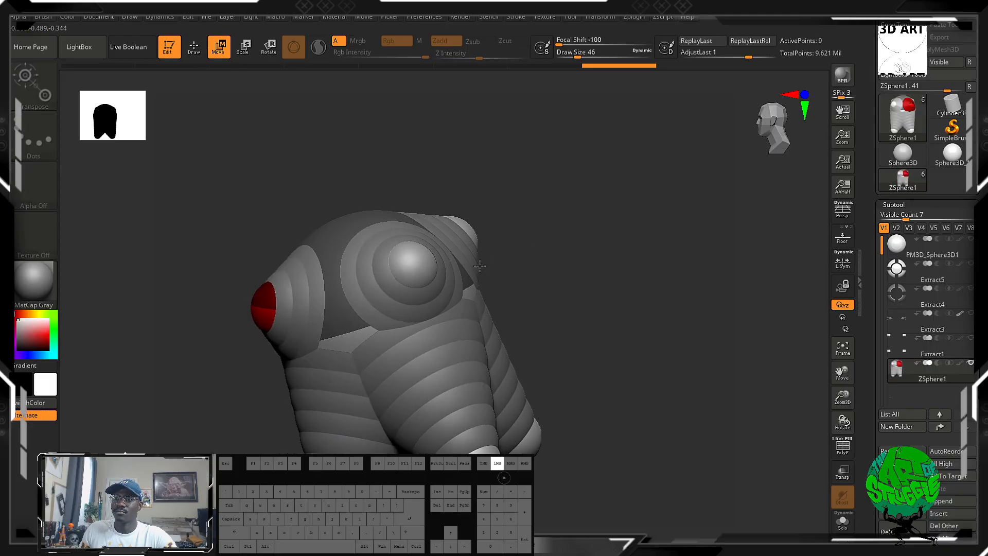
{"action": "left_click_drag", "start_coordinate": [419, 260], "coordinate": [288, 308]}
Turn off Y and Z symmetry and undo the mirrored child ZSpheres back to the single root sphere.
{"action": "left_click", "coordinate": [601, 18]}
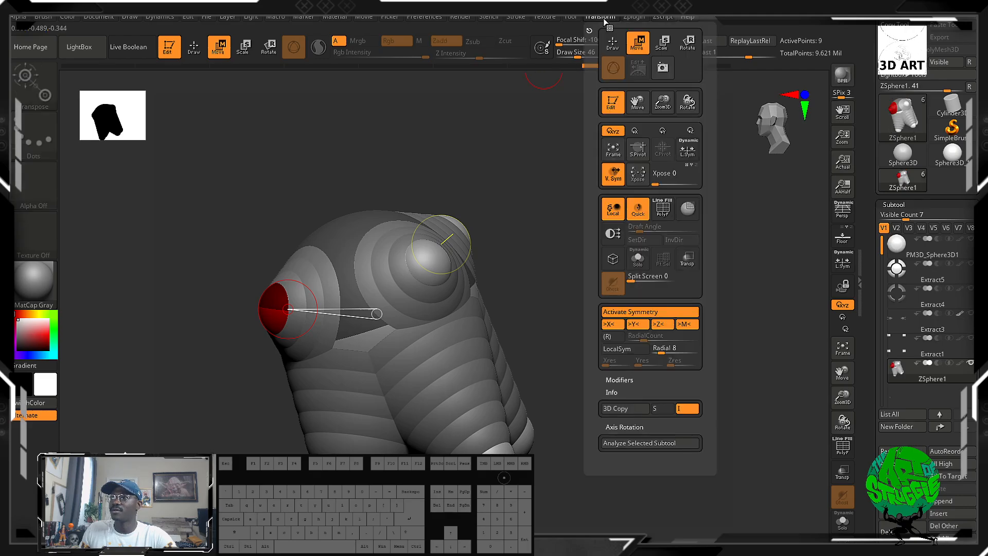
{"action": "left_click", "coordinate": [633, 328]}
{"action": "left_click", "coordinate": [667, 329]}
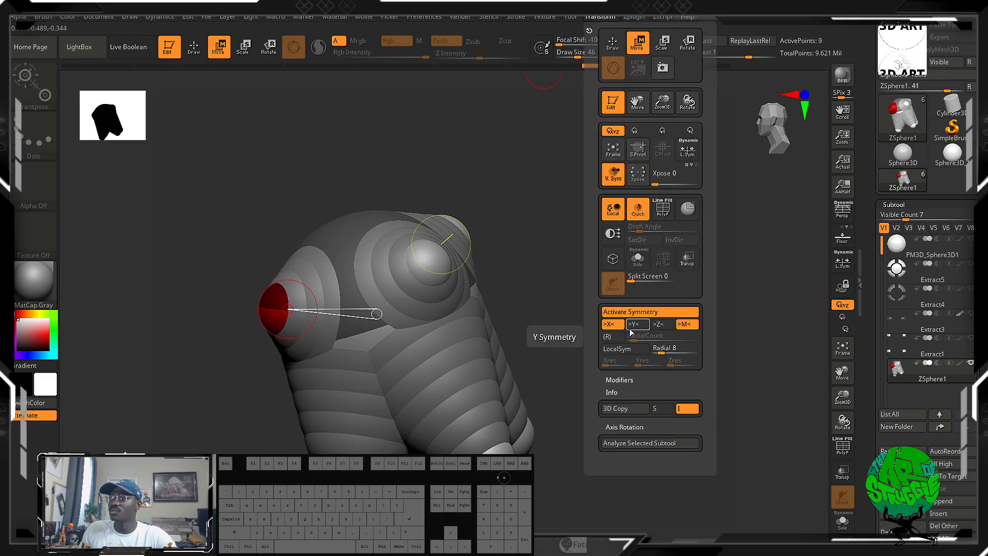
{"action": "key", "text": "ctrl+z"}
{"action": "mouse_move", "coordinate": [560, 292]}
{"action": "left_mouse_down"}
{"action": "mouse_move", "coordinate": [554, 298]}
{"action": "mouse_move", "coordinate": [561, 295]}
{"action": "left_mouse_up"}
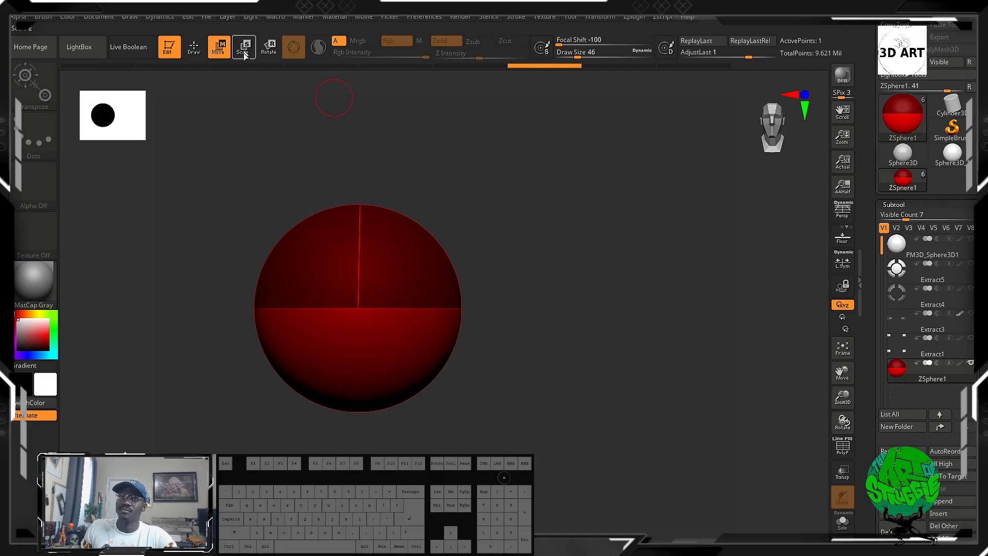
Draw an X-symmetric pair of child ZSpheres on the root's upper sides and move them outward and up like shoulders.
{"action": "key", "text": "q"}
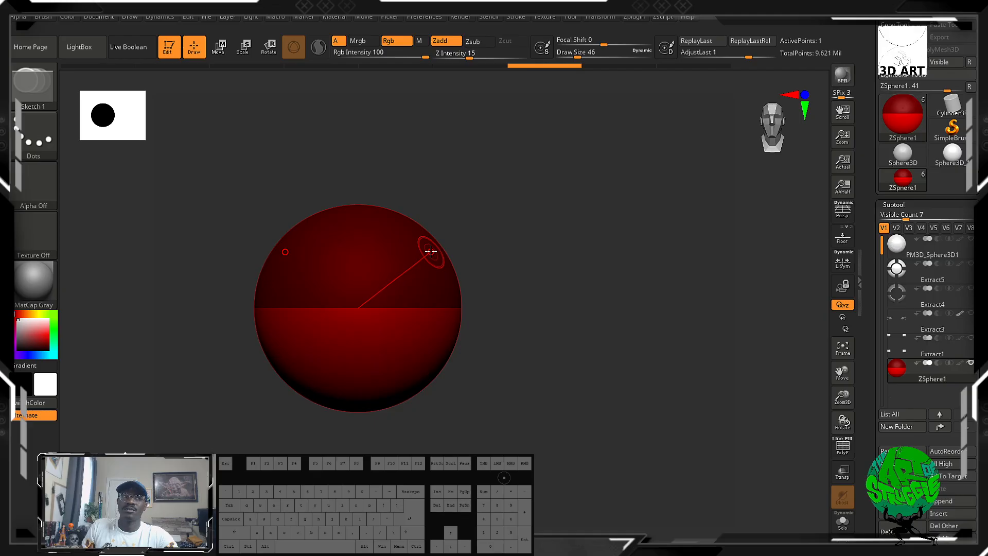
{"action": "left_click_drag", "start_coordinate": [431, 254], "coordinate": [496, 309]}
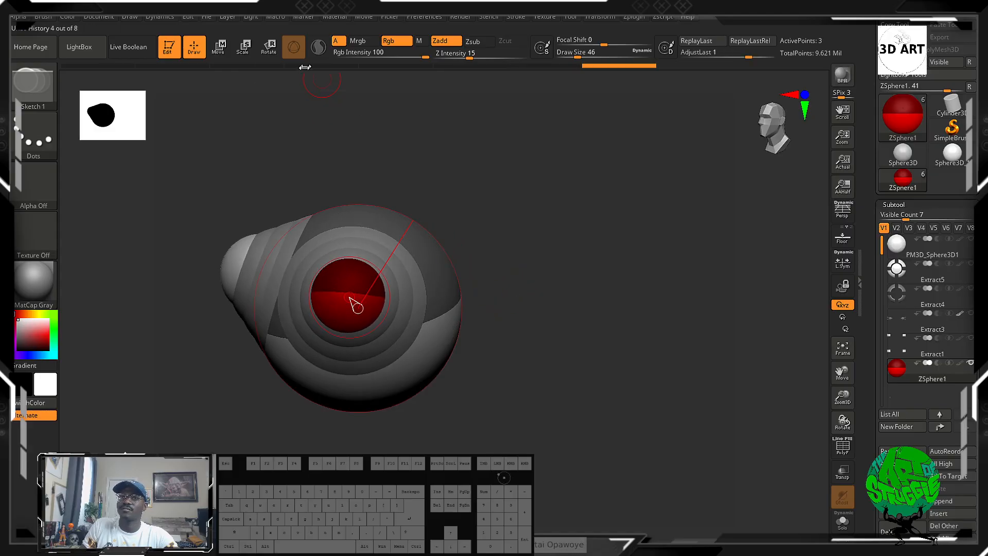
{"action": "key", "text": "w"}
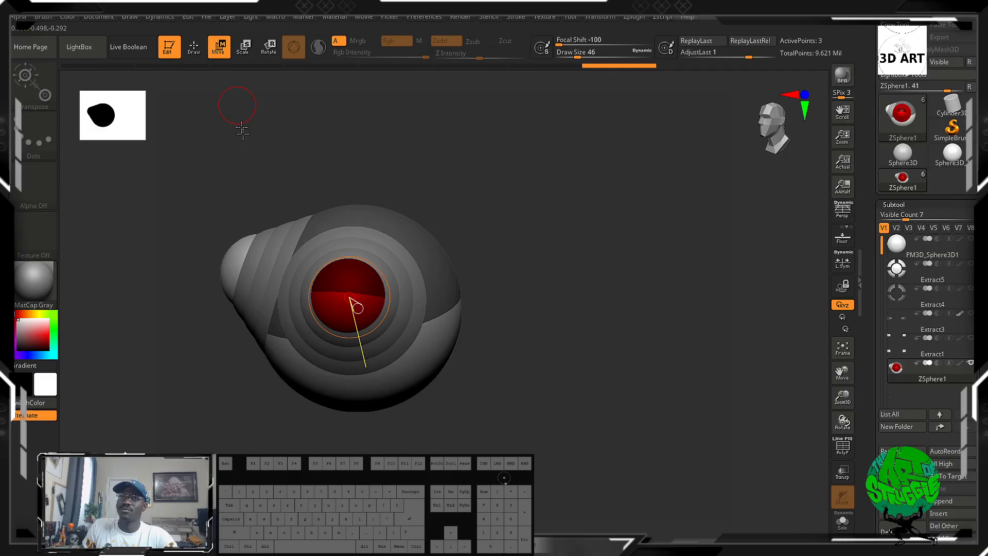
{"action": "left_click_drag", "start_coordinate": [323, 284], "coordinate": [421, 278]}
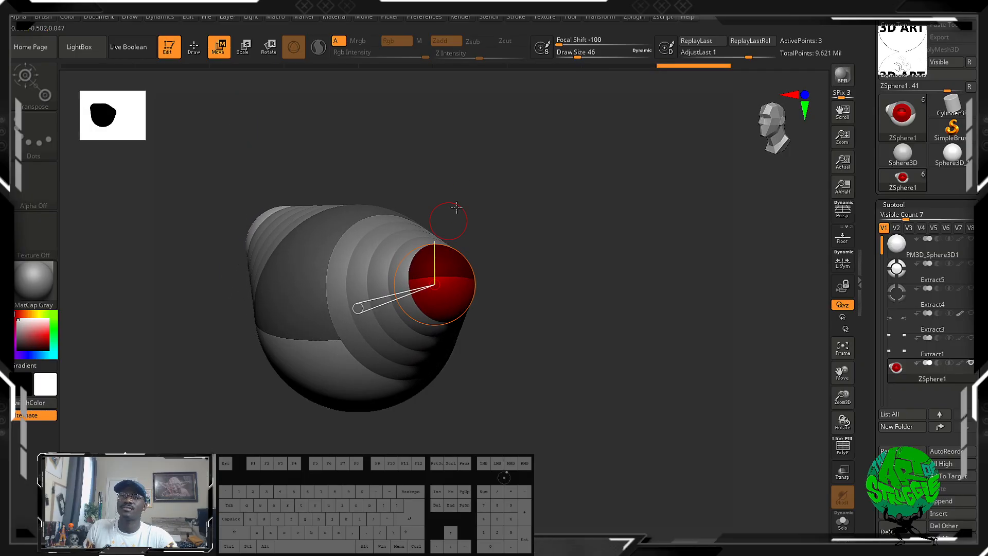
{"action": "left_click_drag", "start_coordinate": [462, 196], "coordinate": [487, 175]}
{"action": "left_click_drag", "start_coordinate": [469, 226], "coordinate": [504, 138], "text": "alt"}
Draw a single large child ZSphere on the centre line at the underside of the root.
{"action": "key", "text": "q"}
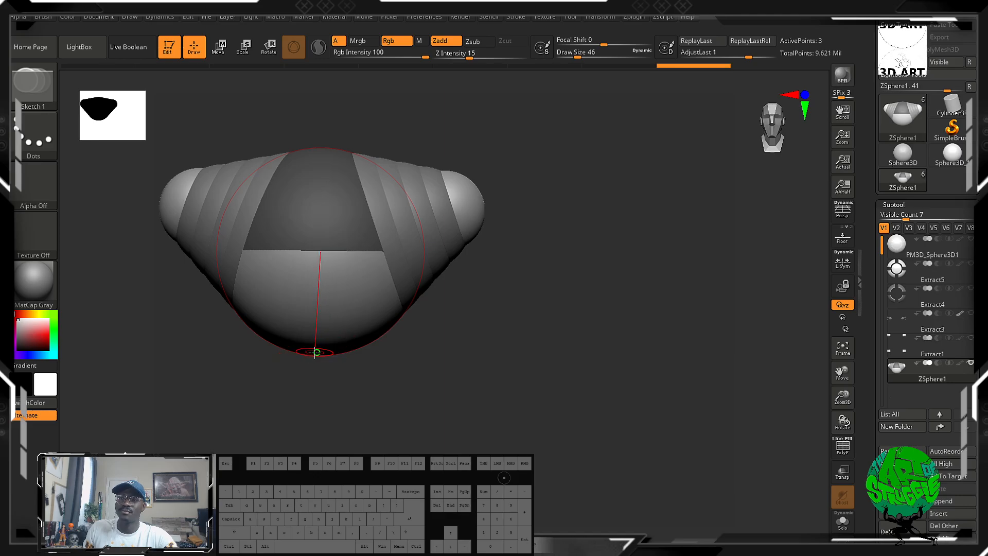
{"action": "left_click_drag", "start_coordinate": [405, 370], "coordinate": [405, 311], "text": "shift"}
{"action": "left_click_drag", "start_coordinate": [384, 403], "coordinate": [385, 341]}
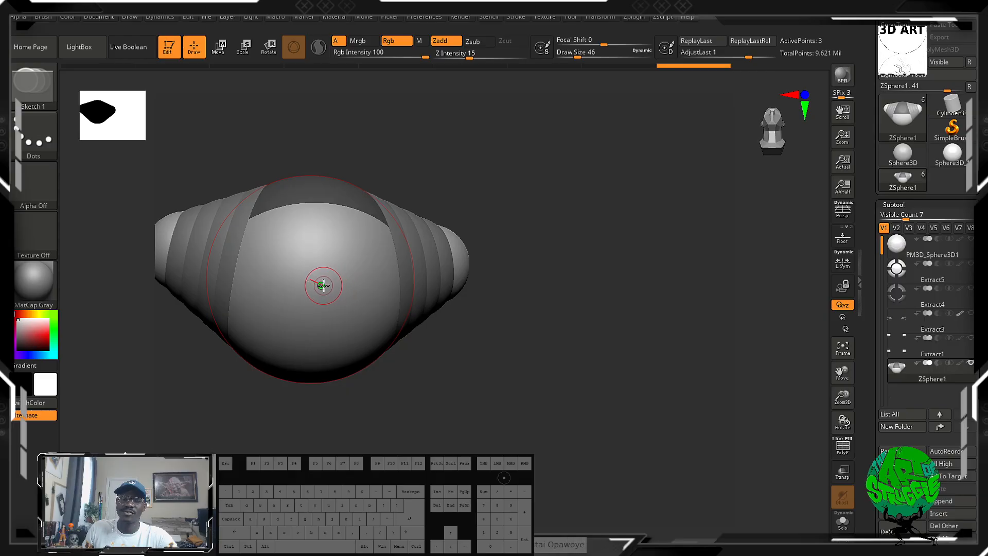
{"action": "left_click_drag", "start_coordinate": [321, 287], "coordinate": [359, 348]}
{"action": "left_click_drag", "start_coordinate": [460, 189], "coordinate": [450, 252]}
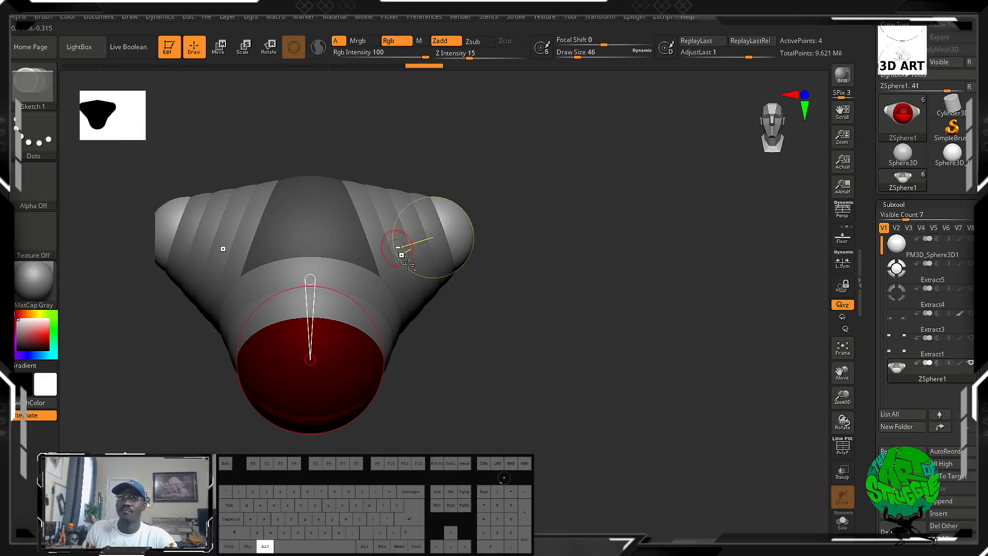
Move the large lower ZSphere away from the root, down along the centre line, to lengthen the torso.
{"action": "left_click_drag", "start_coordinate": [471, 355], "coordinate": [598, 288], "text": "alt"}
{"action": "left_click_drag", "start_coordinate": [481, 374], "coordinate": [461, 367]}
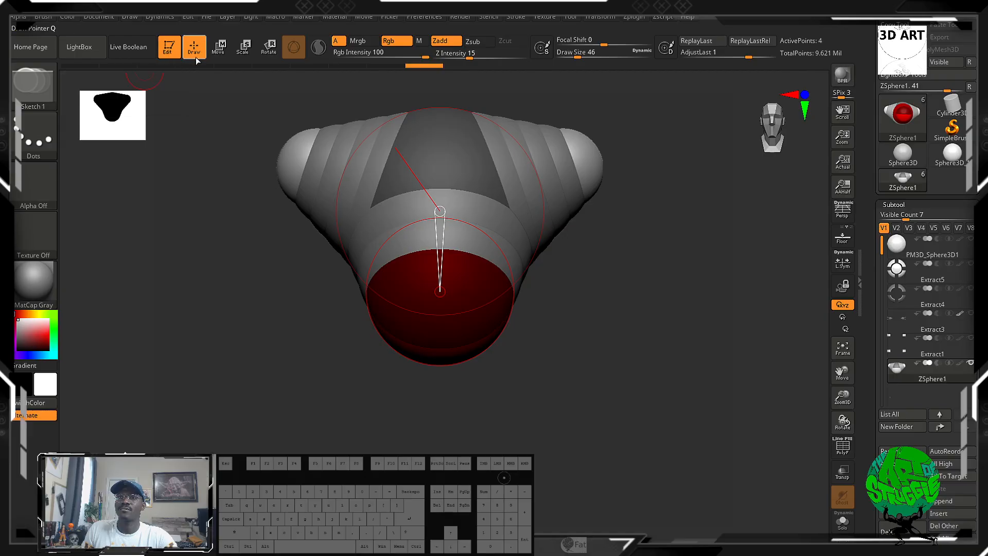
{"action": "left_click", "coordinate": [218, 46]}
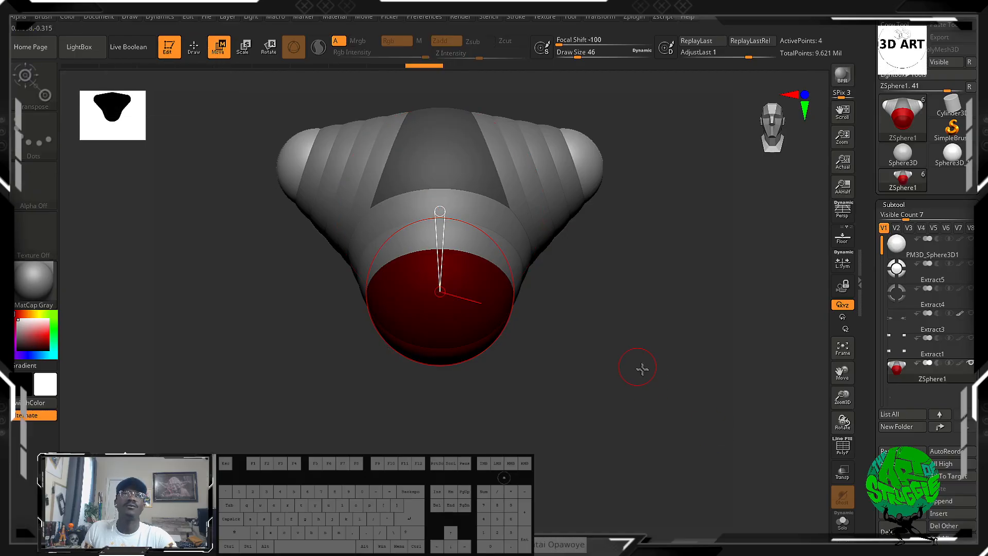
{"action": "left_click_drag", "start_coordinate": [642, 369], "coordinate": [600, 365]}
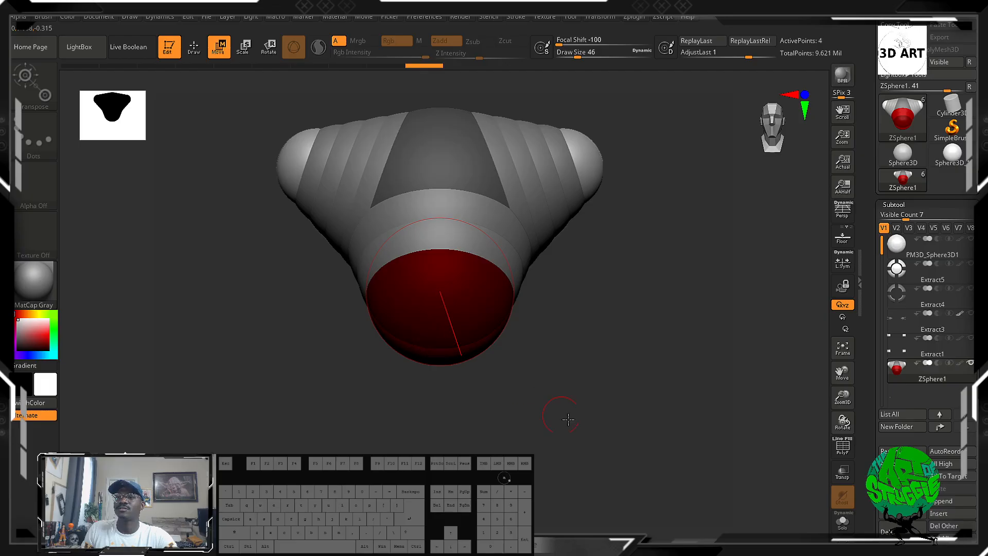
{"action": "left_click_drag", "start_coordinate": [567, 419], "coordinate": [308, 159]}
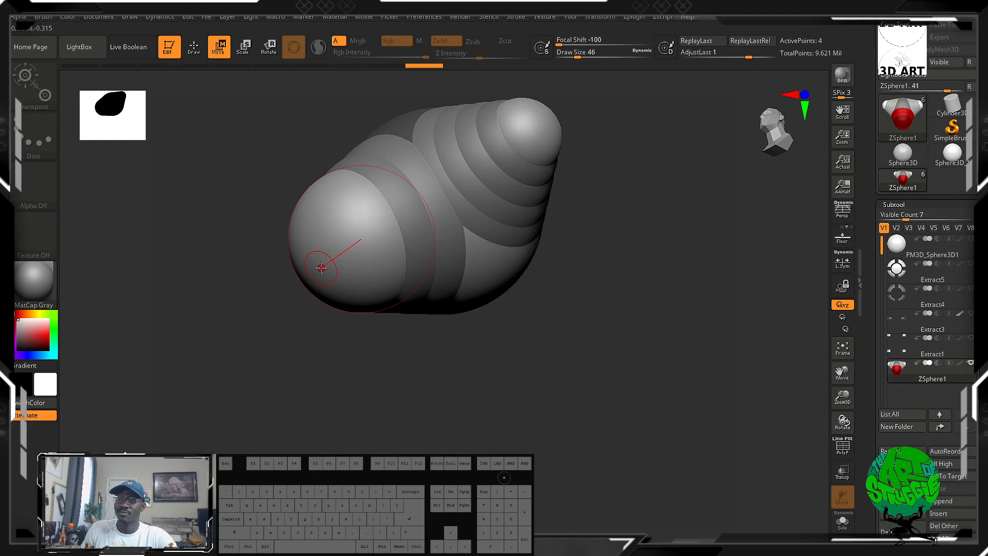
{"action": "left_click_drag", "start_coordinate": [321, 267], "coordinate": [375, 330]}
{"action": "left_click_drag", "start_coordinate": [553, 388], "coordinate": [575, 381]}
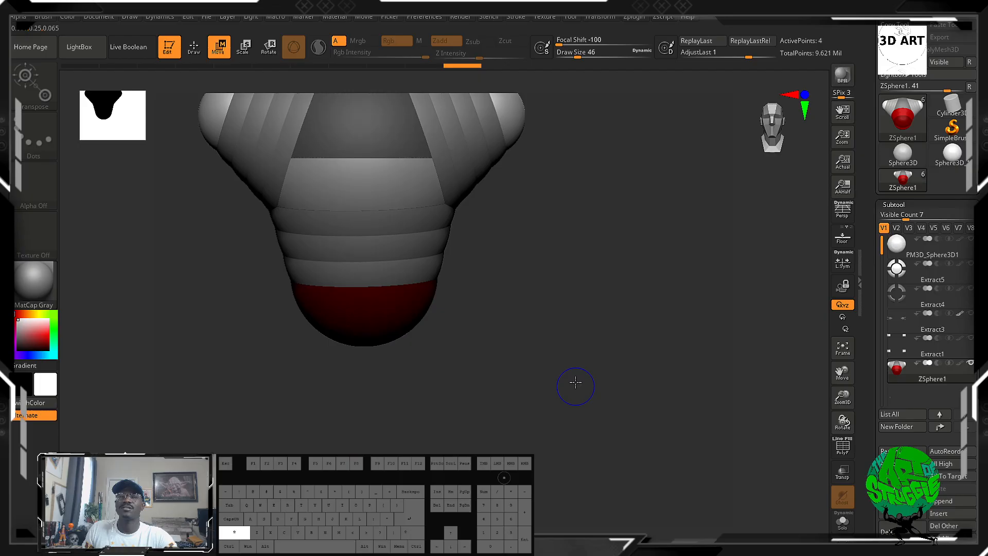
Try to reposition one shoulder ZSphere at the outer end of the torso's upper side.
{"action": "left_click_drag", "start_coordinate": [547, 302], "coordinate": [574, 395], "text": "alt"}
{"action": "left_click_drag", "start_coordinate": [558, 319], "coordinate": [555, 350], "text": "alt"}
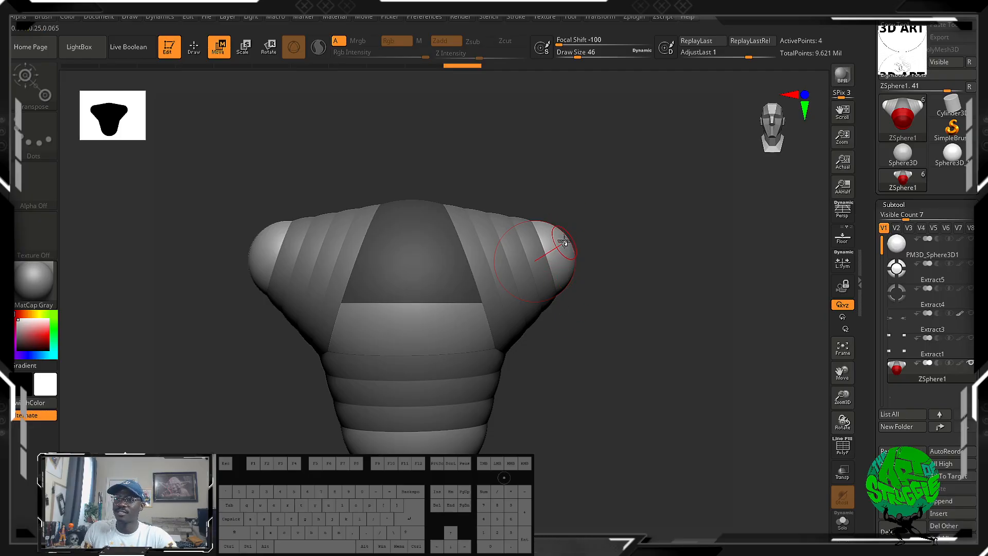
{"action": "mouse_move", "coordinate": [564, 240]}
{"action": "left_mouse_down"}
{"action": "mouse_move", "coordinate": [565, 308]}
{"action": "mouse_move", "coordinate": [556, 273]}
{"action": "mouse_move", "coordinate": [566, 266]}
{"action": "mouse_move", "coordinate": [573, 221]}
{"action": "left_mouse_up"}
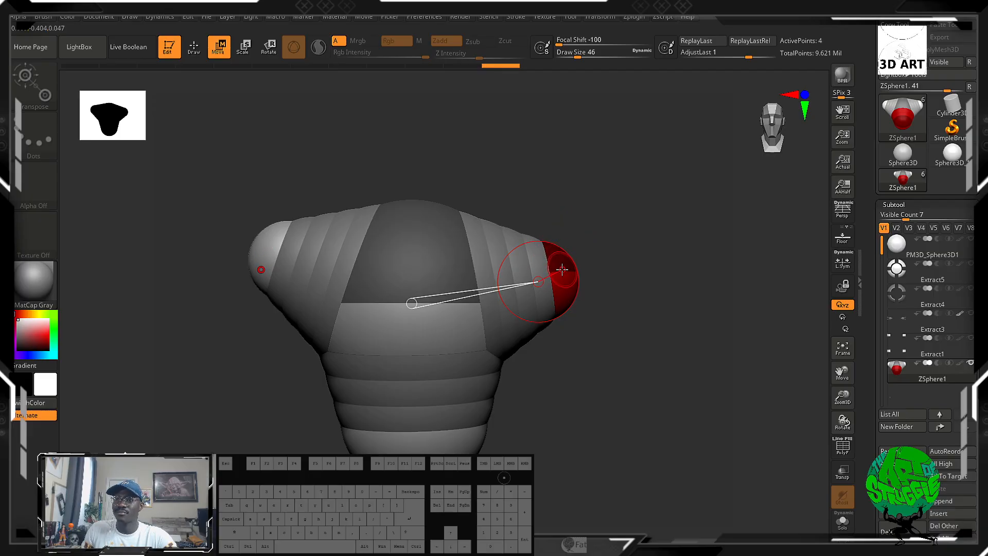
{"action": "left_click_drag", "start_coordinate": [562, 268], "coordinate": [567, 242]}
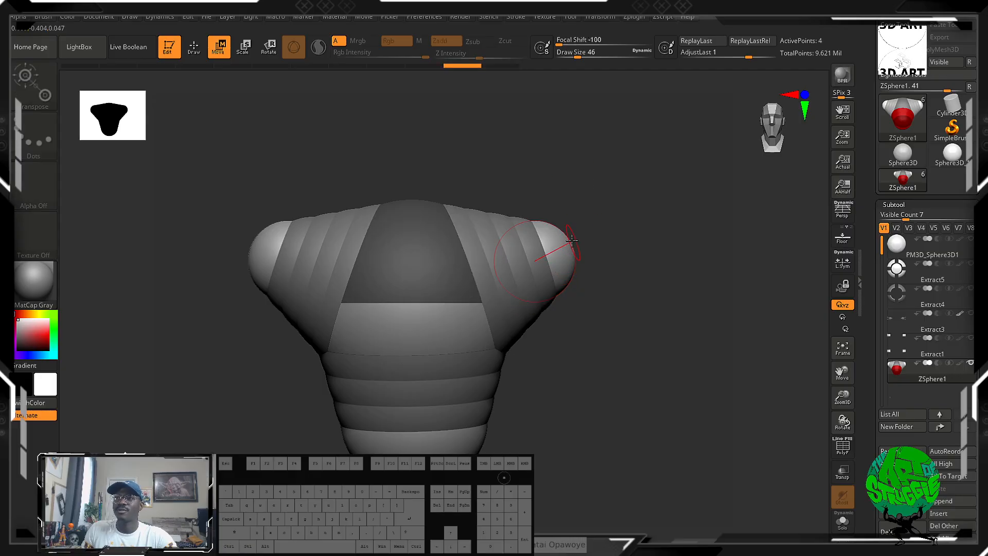
{"action": "left_click_drag", "start_coordinate": [624, 260], "coordinate": [603, 260]}
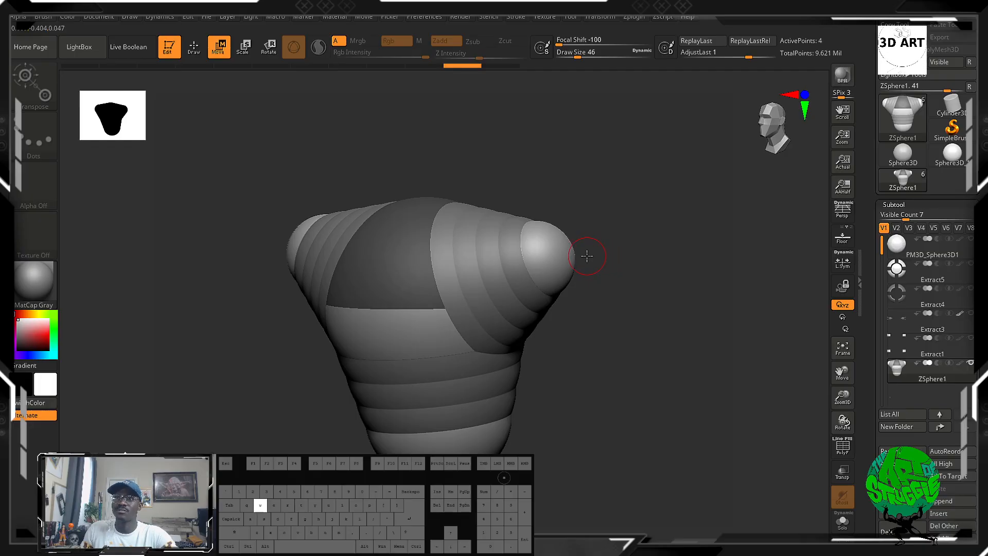
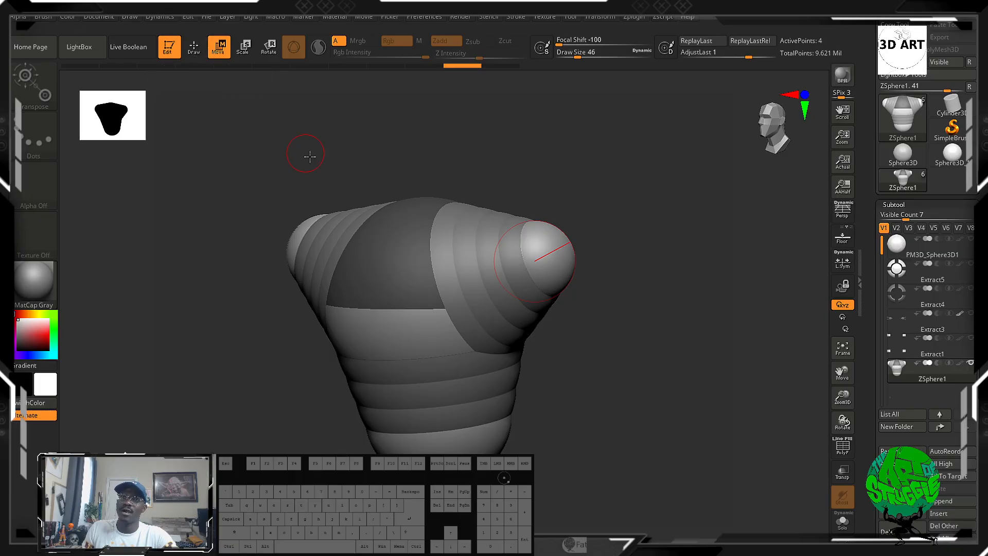
Switch through the Draw, Move, Scale and Rotate modes on the ZSphere torso.
{"action": "key", "text": "q"}
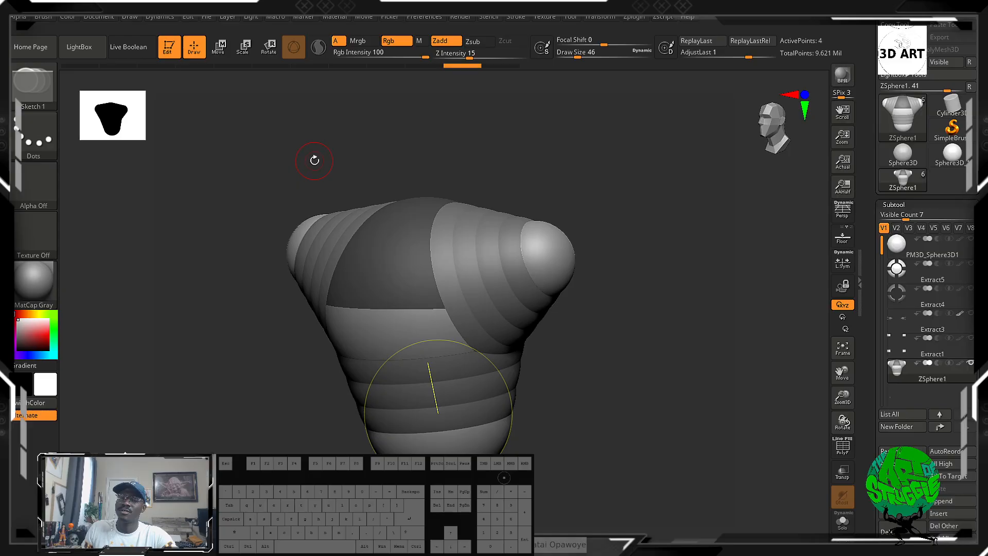
{"action": "key", "text": "w"}
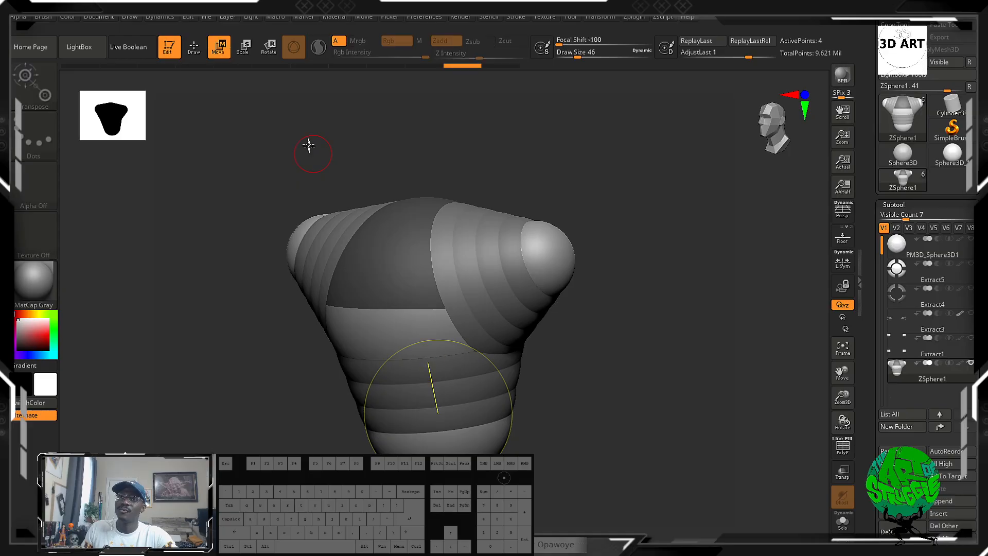
{"action": "left_click", "coordinate": [242, 47]}
{"action": "key", "text": "r"}
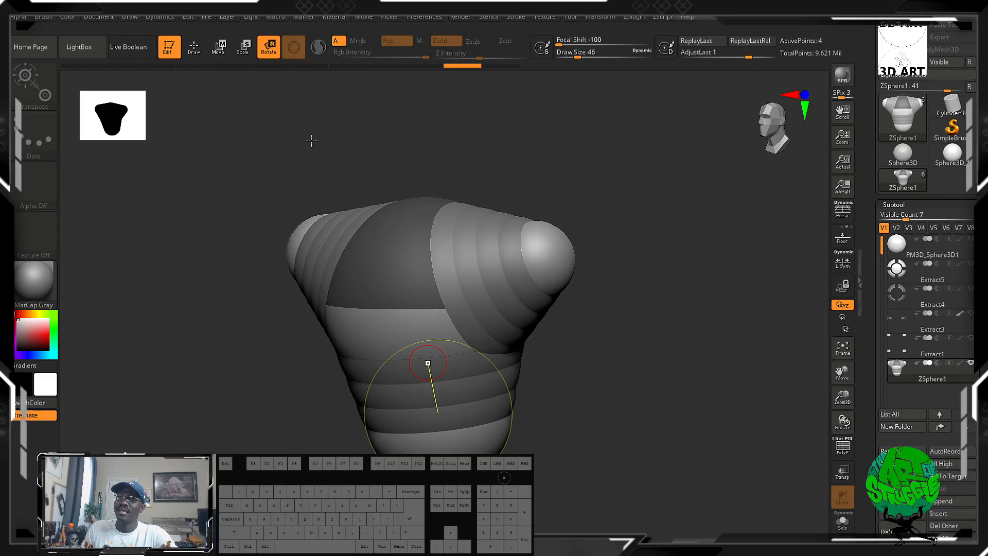
{"action": "left_click_drag", "start_coordinate": [534, 260], "coordinate": [520, 339]}
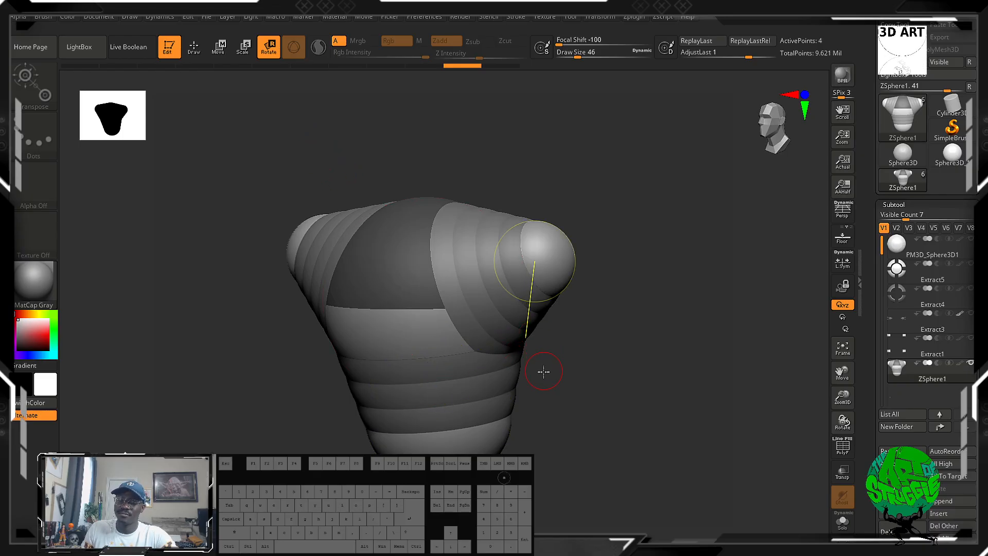
{"action": "left_click_drag", "start_coordinate": [544, 372], "coordinate": [540, 276]}
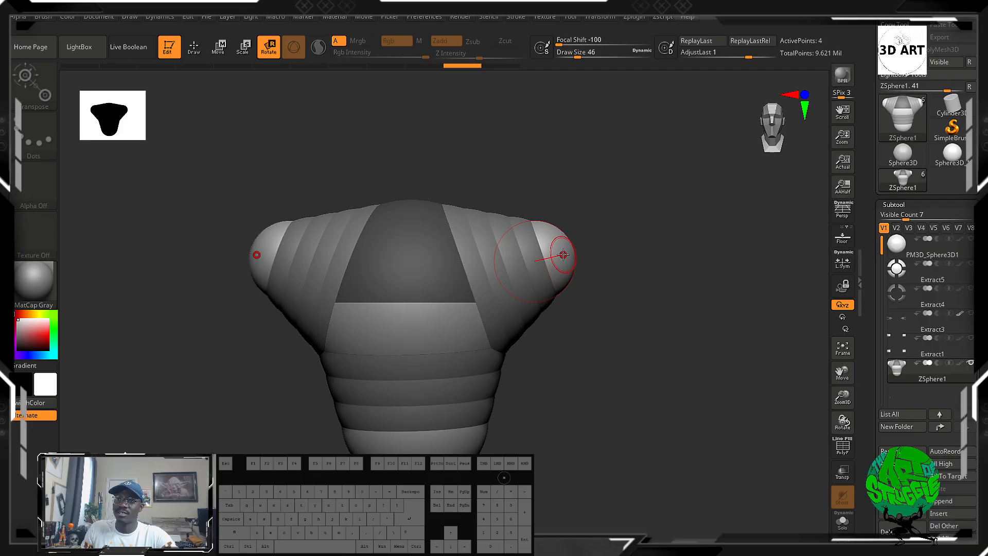
Draw a mirrored pair of smaller child ZSpheres on the outer ends of the two shoulders.
{"action": "key", "text": "q"}
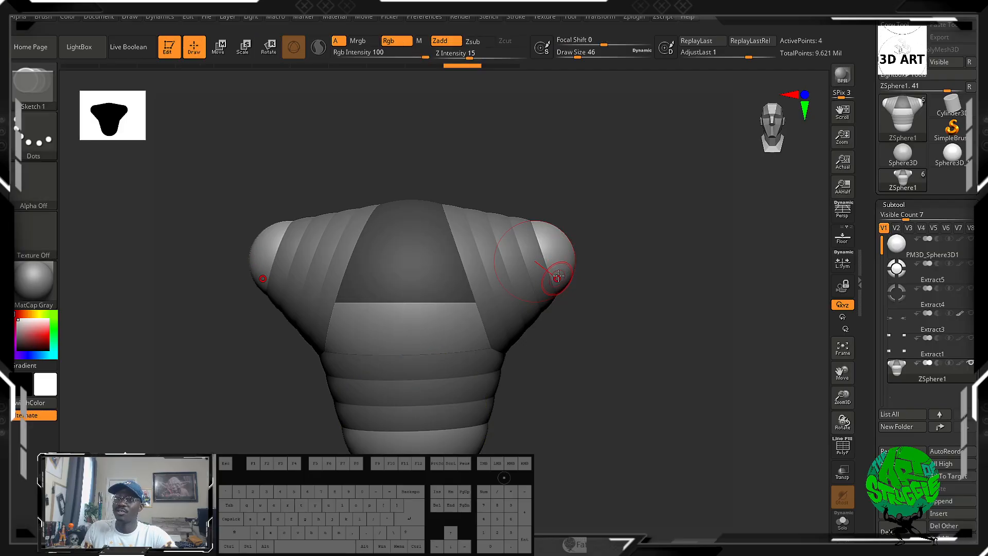
{"action": "left_click_drag", "start_coordinate": [637, 295], "coordinate": [599, 270]}
{"action": "mouse_move", "coordinate": [548, 451]}
{"action": "left_mouse_down"}
{"action": "mouse_move", "coordinate": [497, 448]}
{"action": "mouse_move", "coordinate": [570, 440]}
{"action": "left_mouse_up"}
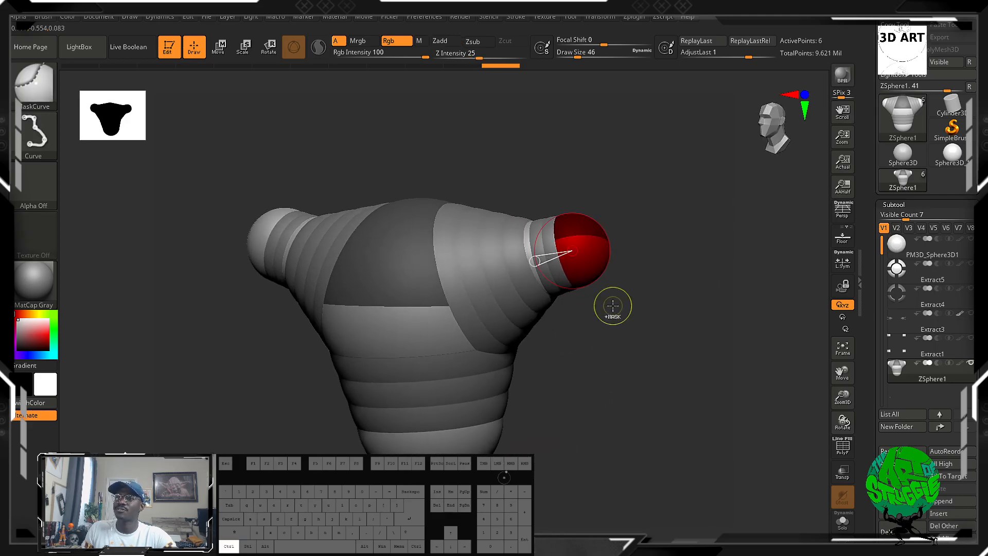
{"action": "left_click_drag", "start_coordinate": [604, 246], "coordinate": [626, 274], "text": "ctrl"}
{"action": "key", "text": "ctrl+z"}
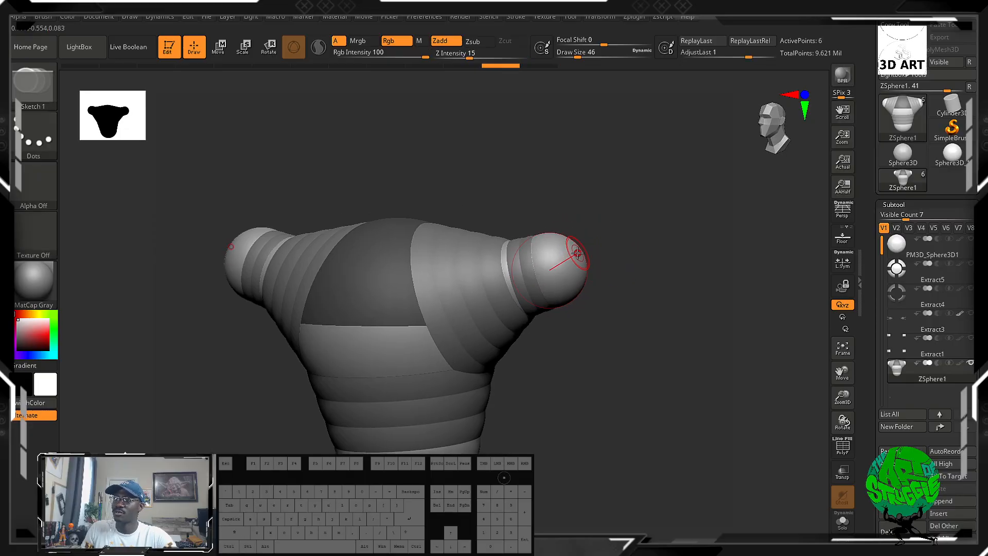
Add another mirrored pair of ZSpheres at the arm ends and pull them outward and upward.
{"action": "left_click", "coordinate": [576, 255], "text": "shift"}
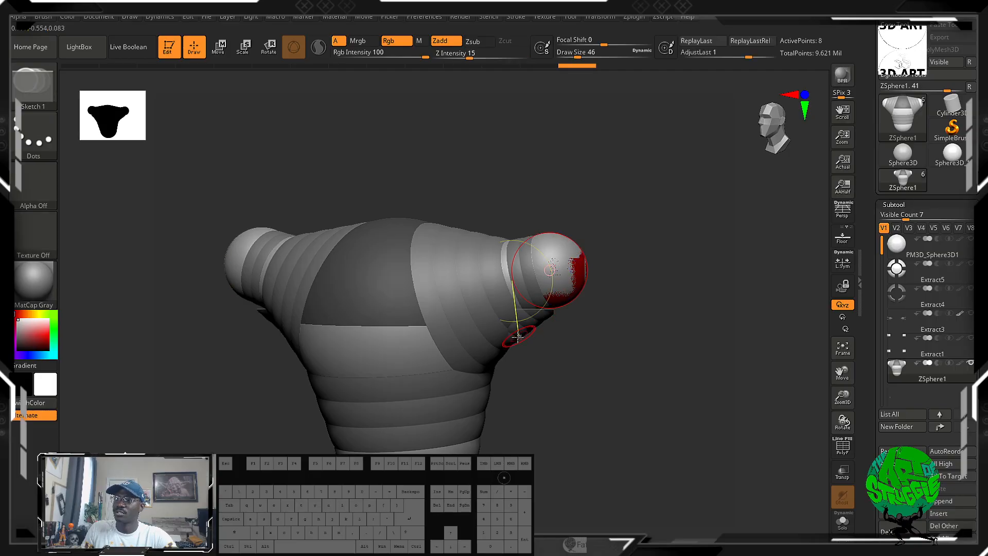
{"action": "left_click_drag", "start_coordinate": [582, 387], "coordinate": [643, 360]}
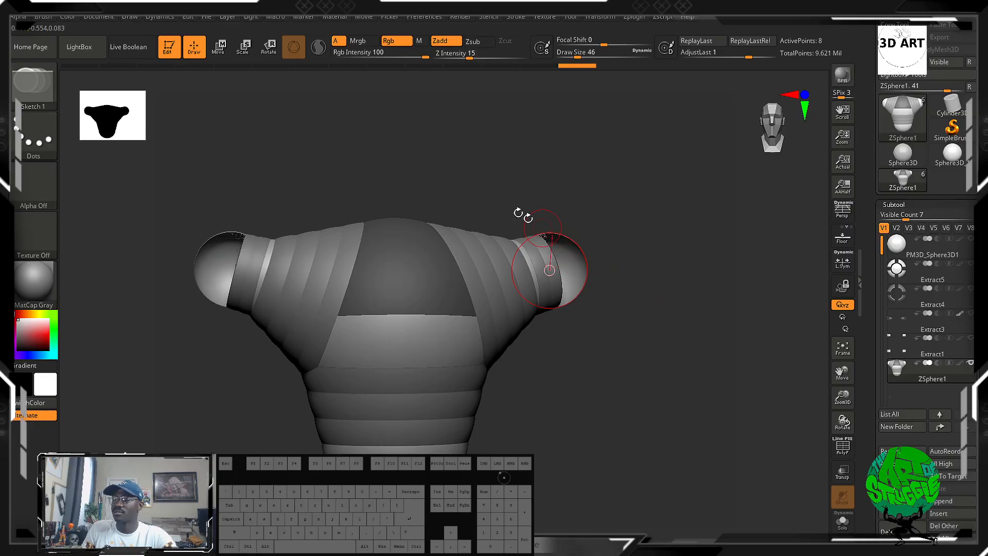
{"action": "key", "text": "w"}
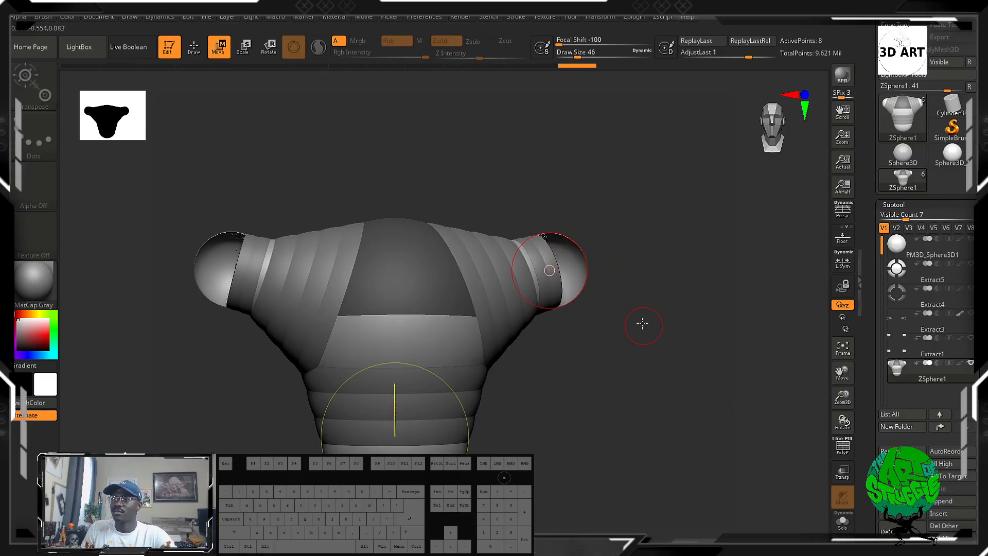
{"action": "left_click_drag", "start_coordinate": [580, 278], "coordinate": [722, 254]}
{"action": "key", "text": "ctrl+z"}
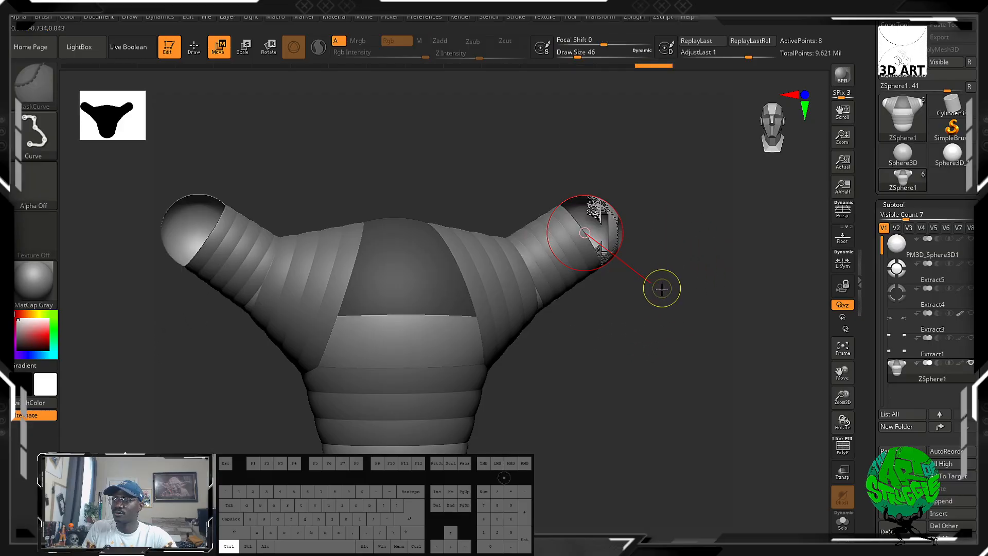
Move the end ZSpheres outward and down to stretch both arms away from the shoulders.
{"action": "left_click_drag", "start_coordinate": [578, 273], "coordinate": [646, 252]}
{"action": "left_click_drag", "start_coordinate": [625, 409], "coordinate": [636, 449]}
{"action": "left_click_drag", "start_coordinate": [676, 308], "coordinate": [562, 269]}
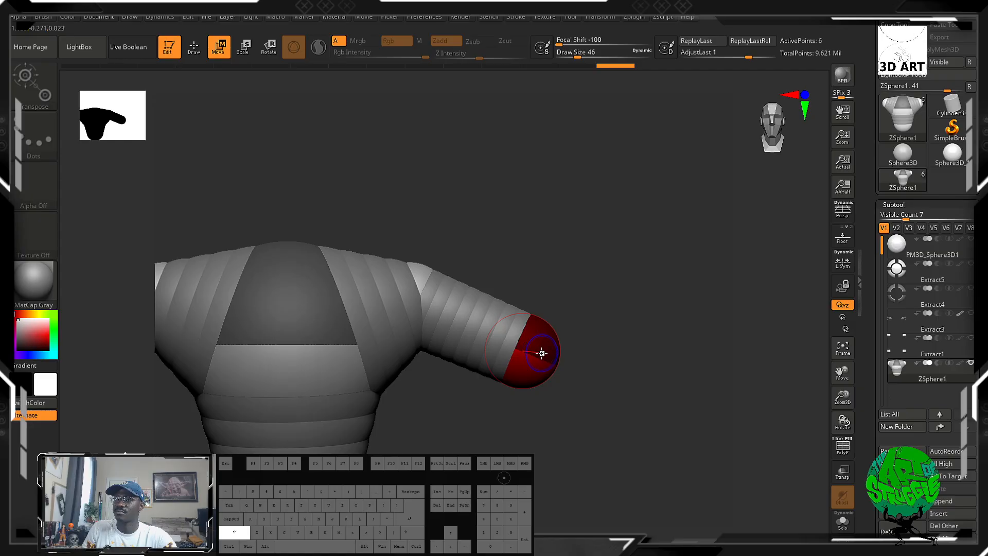
{"action": "left_click_drag", "start_coordinate": [542, 353], "coordinate": [520, 392]}
{"action": "key", "text": "ctrl+z"}
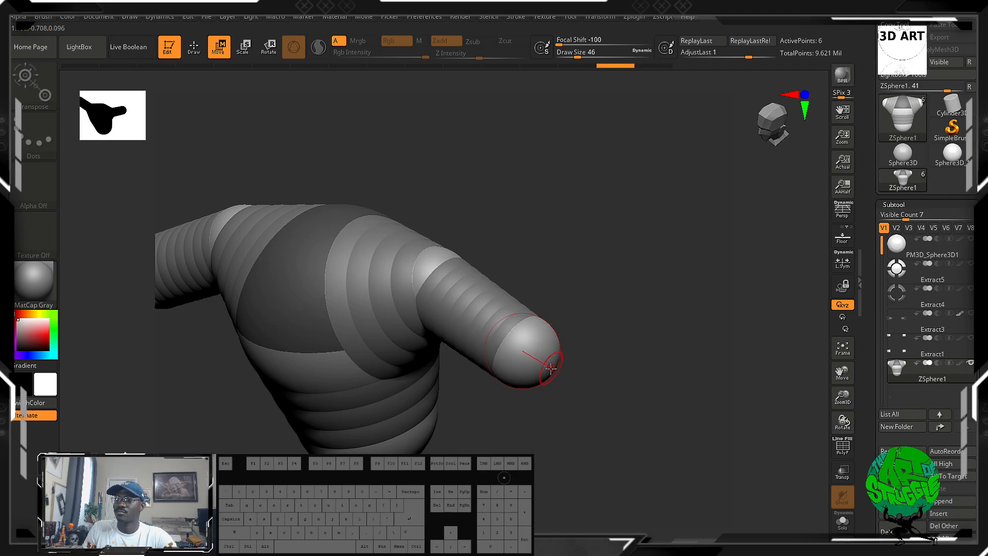
Try drawing extra mirrored child ZSpheres on the arm around the shoulder joint, undoing the attempts.
{"action": "key", "text": "shift+a"}
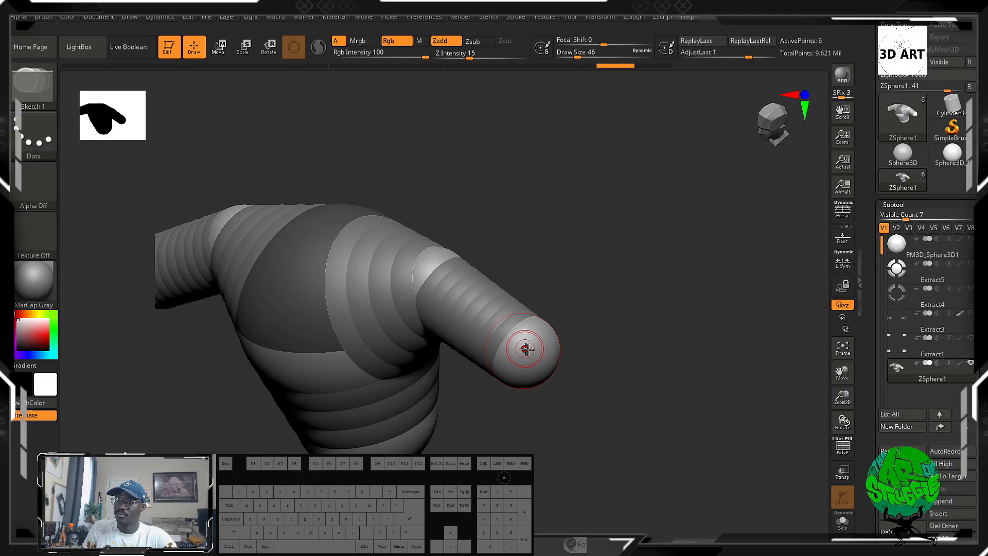
{"action": "left_click_drag", "start_coordinate": [526, 348], "coordinate": [552, 370], "text": "shift"}
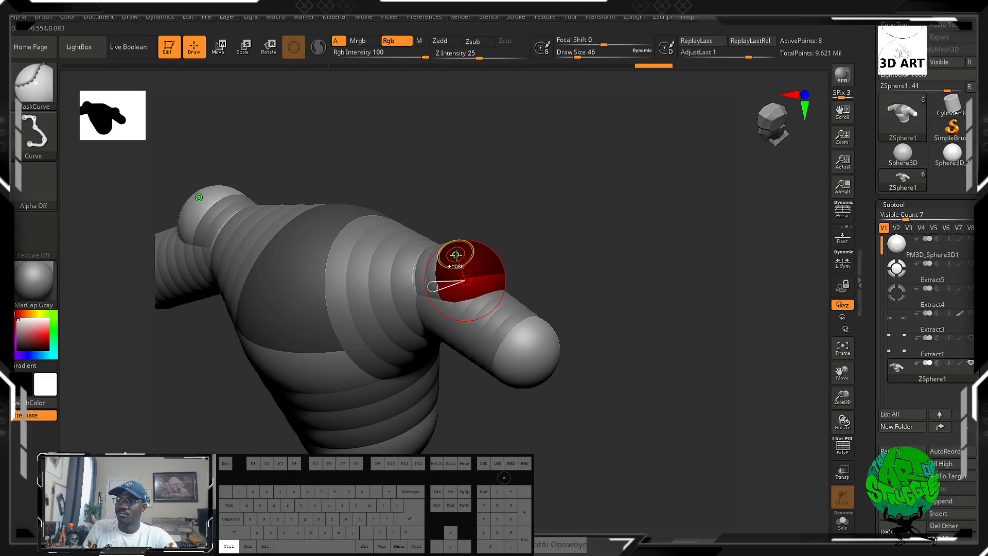
{"action": "key", "text": "ctrl+z"}
{"action": "left_click", "coordinate": [532, 361], "text": "alt"}
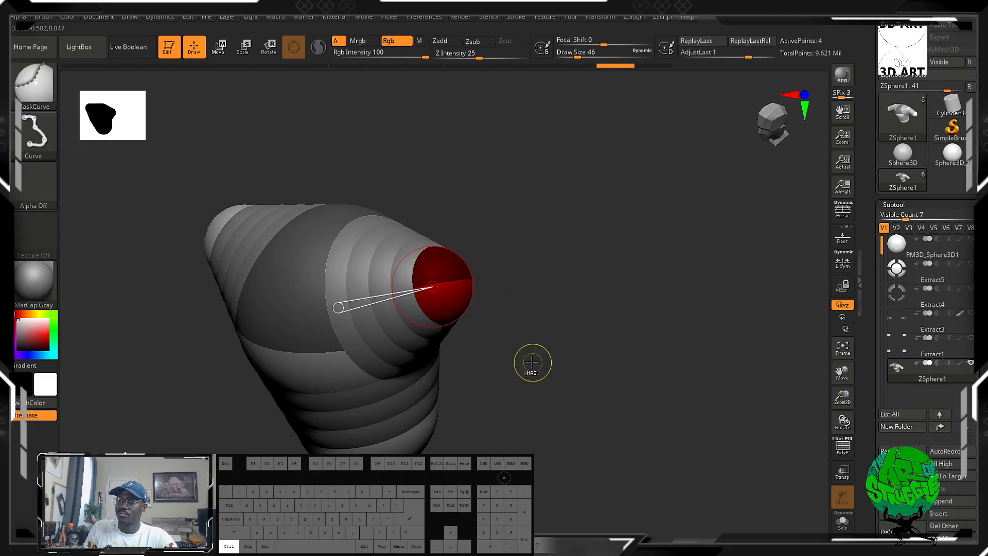
{"action": "key", "text": "ctrl+shift+z"}
{"action": "left_click", "coordinate": [525, 356], "text": "ctrl"}
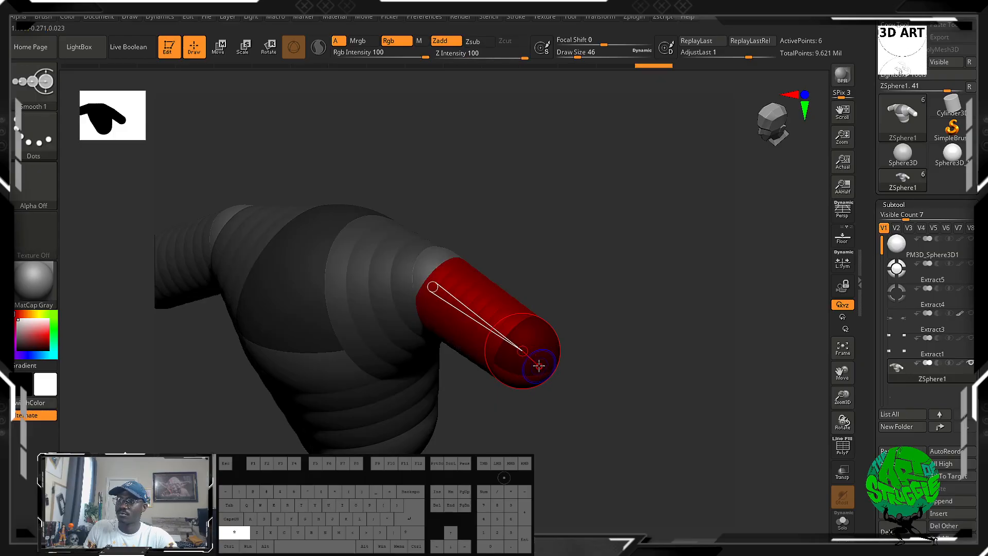
{"action": "left_click", "coordinate": [539, 366], "text": "shift"}
{"action": "key", "text": "ctrl+z"}
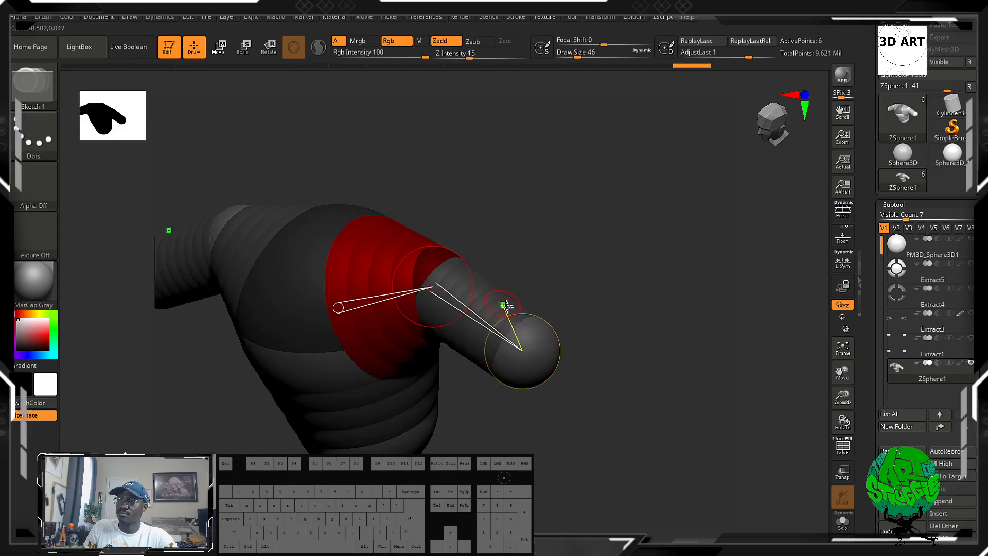
{"action": "left_click_drag", "start_coordinate": [561, 388], "coordinate": [589, 331]}
Undo the arm ZSpheres and step through the history to the torso with only its shoulders and lower body.
{"action": "key", "text": "ctrl+z"}
{"action": "key", "text": "ctrl+z"}
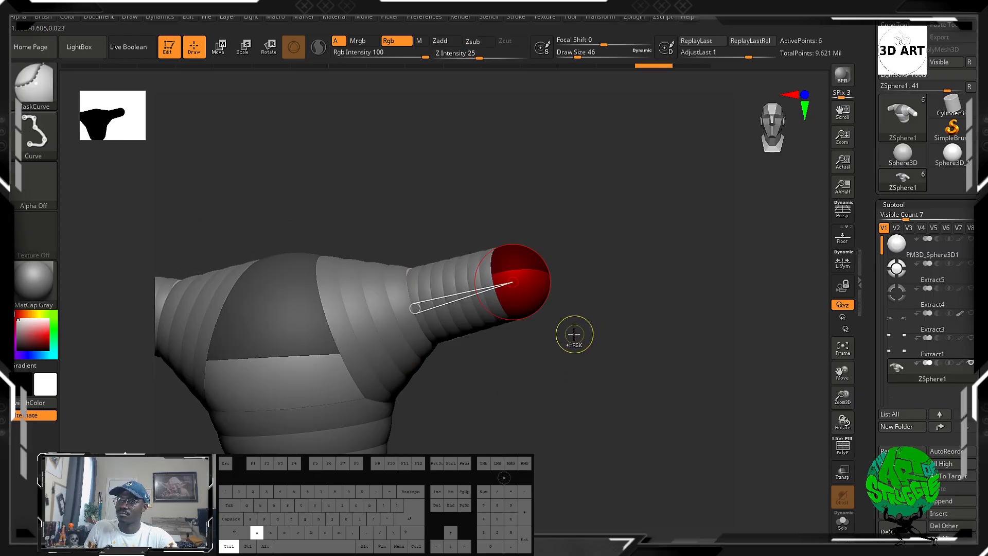
{"action": "key", "text": "ctrl+z"}
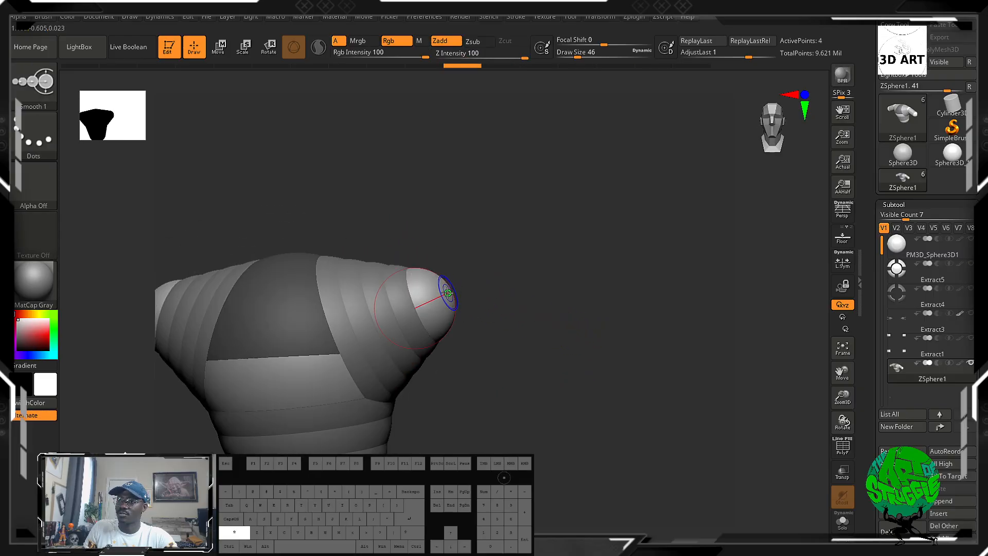
{"action": "key", "text": "ctrl+z"}
{"action": "key", "text": "ctrl+z"}
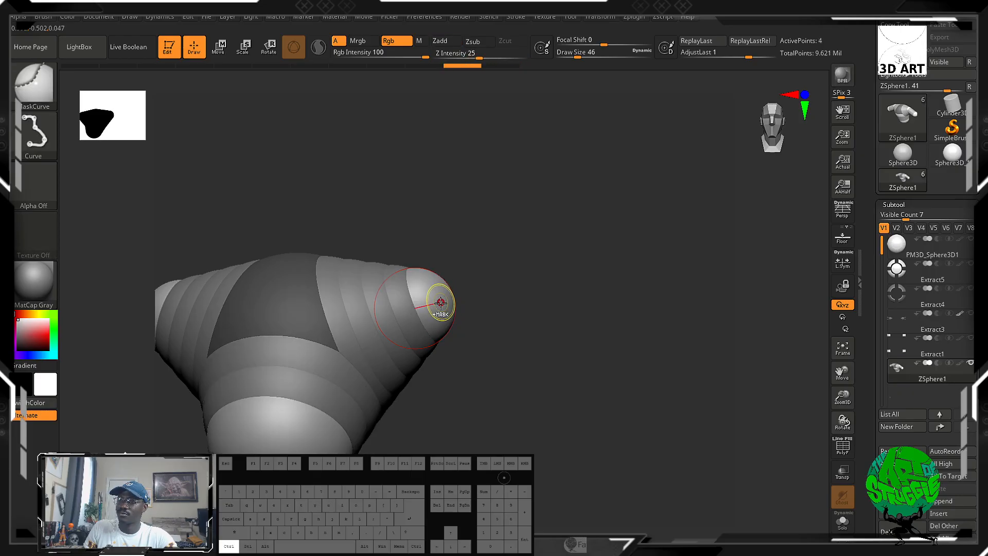
{"action": "key", "text": "ctrl+z"}
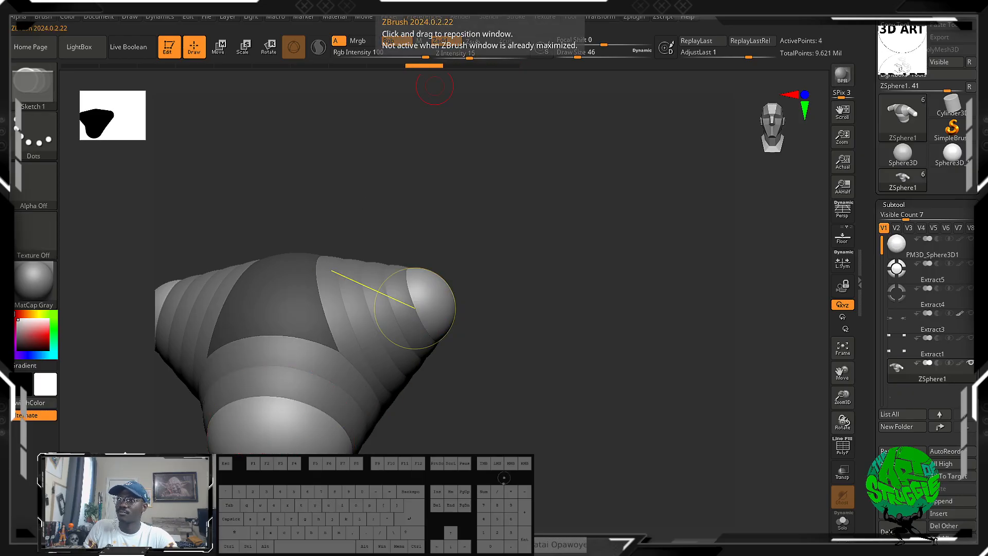
{"action": "left_click_drag", "start_coordinate": [449, 65], "coordinate": [502, 68]}
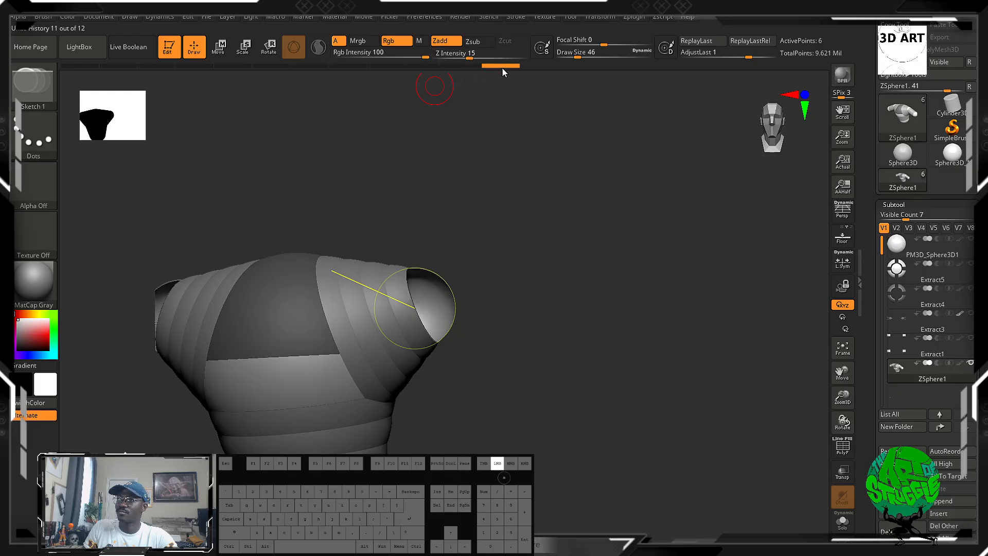
{"action": "key", "text": "ctrl+z"}
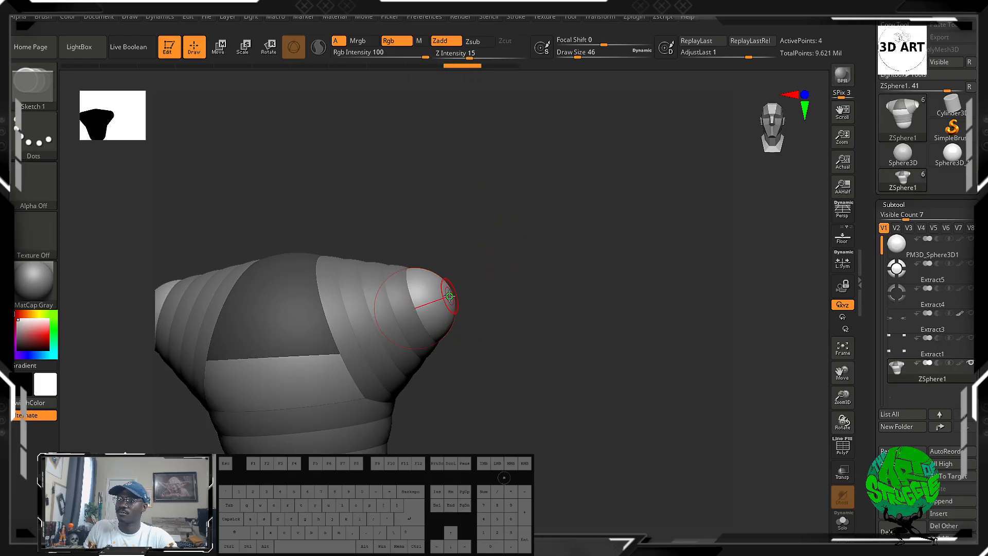
Draw a mirrored pair of child ZSpheres on the shoulders' outer ends and move them away to start the arms.
{"action": "mouse_move", "coordinate": [464, 298]}
{"action": "left_mouse_down"}
{"action": "mouse_move", "coordinate": [493, 296]}
{"action": "mouse_move", "coordinate": [482, 298]}
{"action": "left_mouse_up"}
{"action": "left_click_drag", "start_coordinate": [596, 262], "coordinate": [506, 300]}
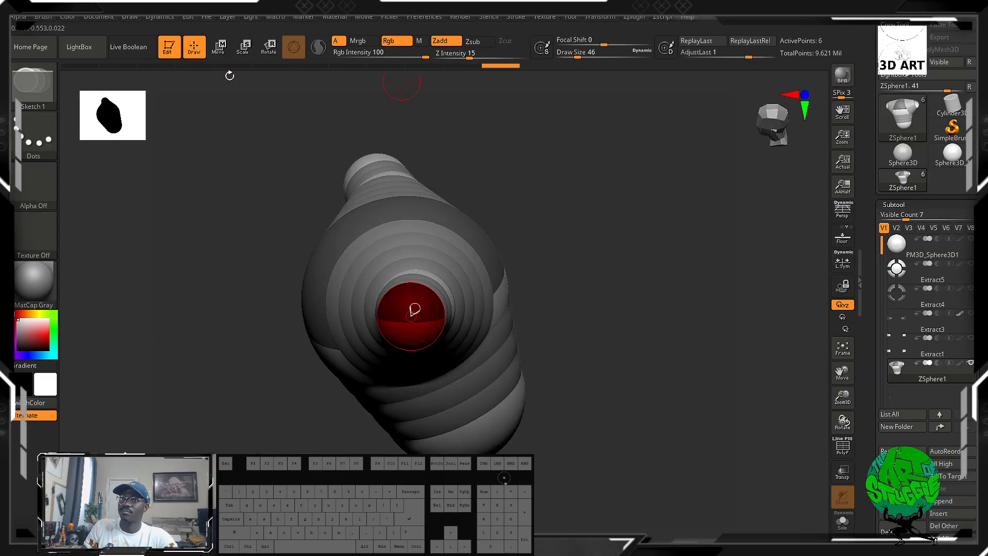
{"action": "key", "text": "w"}
{"action": "mouse_move", "coordinate": [415, 310]}
{"action": "left_mouse_down"}
{"action": "mouse_move", "coordinate": [425, 326]}
{"action": "mouse_move", "coordinate": [453, 326]}
{"action": "mouse_move", "coordinate": [450, 337]}
{"action": "left_mouse_up"}
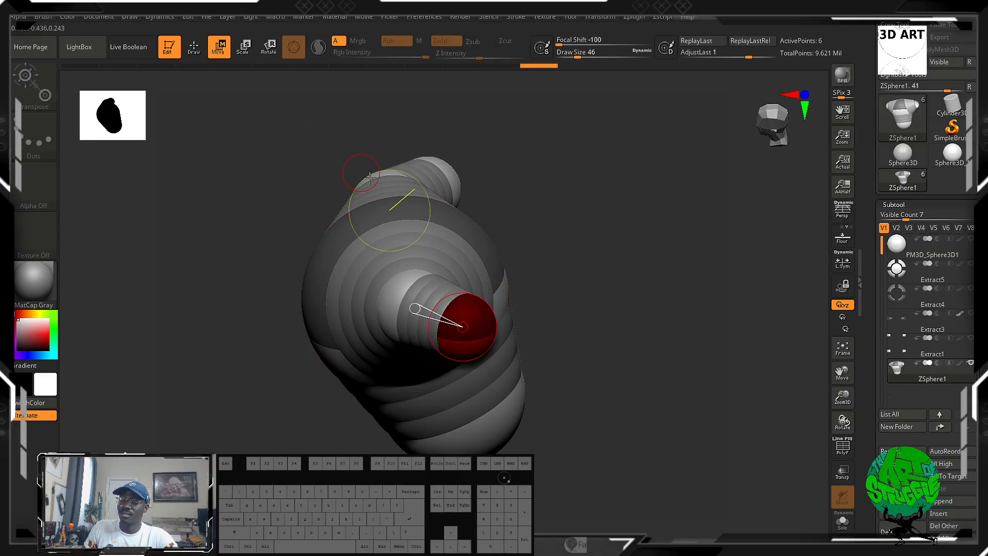
Scale up the mirrored ZSpheres at the ends of the arms.
{"action": "key", "text": "r"}
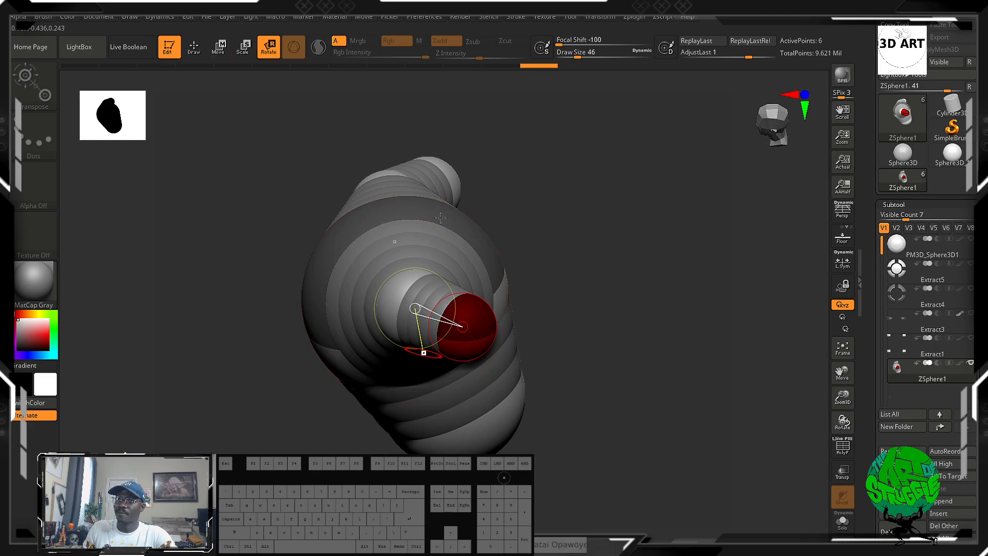
{"action": "key", "text": "e"}
{"action": "left_click_drag", "start_coordinate": [465, 309], "coordinate": [498, 409]}
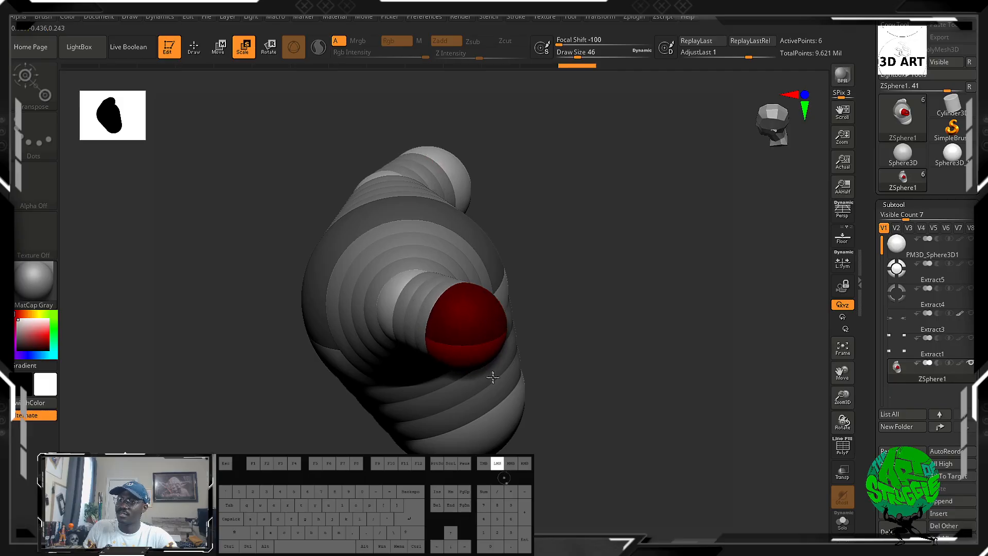
Scale up the mirrored shoulder ZSpheres between the root and the arm ends.
{"action": "left_click_drag", "start_coordinate": [530, 360], "coordinate": [673, 297]}
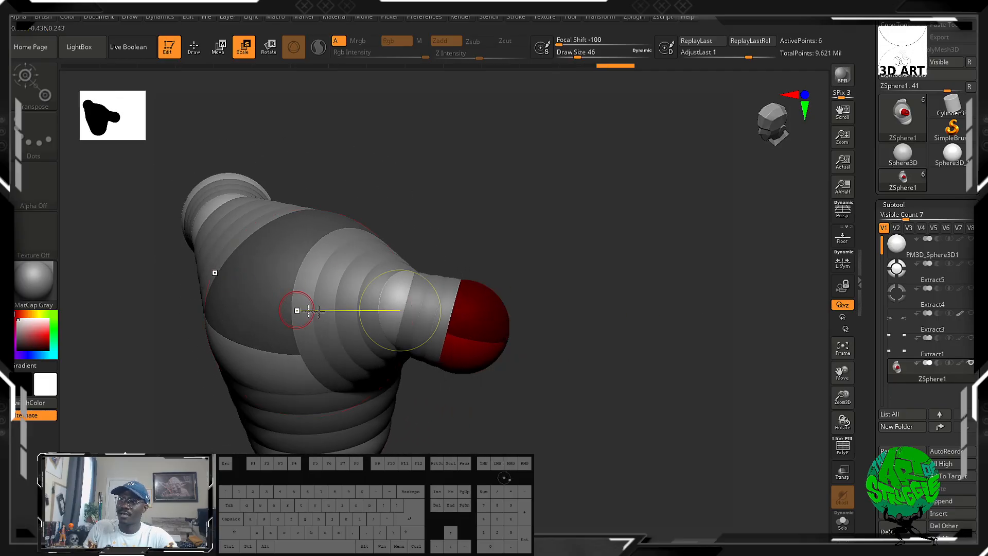
{"action": "mouse_move", "coordinate": [383, 298]}
{"action": "left_mouse_down"}
{"action": "mouse_move", "coordinate": [430, 434]}
{"action": "mouse_move", "coordinate": [431, 426]}
{"action": "left_mouse_up"}
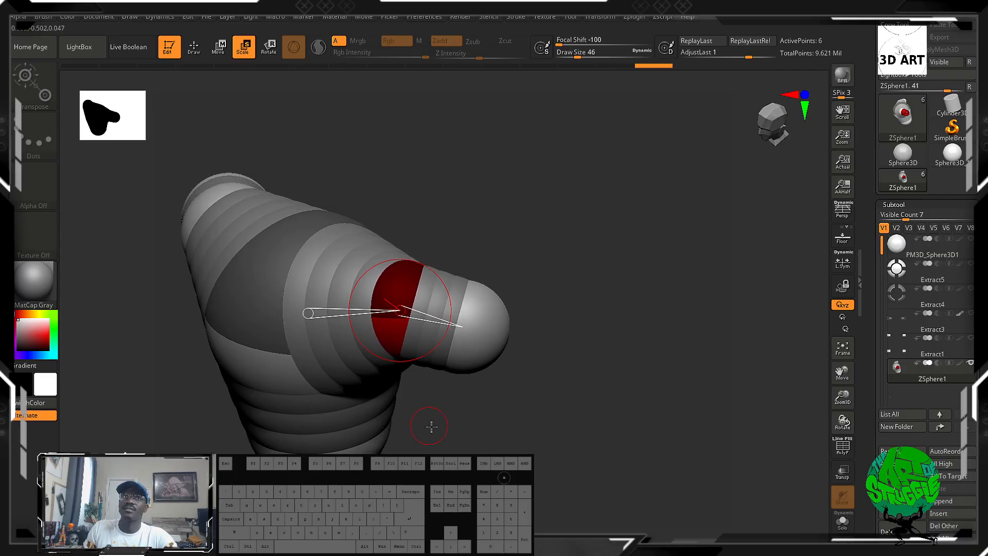
{"action": "left_click", "coordinate": [495, 343]}
Draw a single large child ZSphere on the centre line at the upper side of the root, like a neck.
{"action": "left_click_drag", "start_coordinate": [540, 381], "coordinate": [657, 415]}
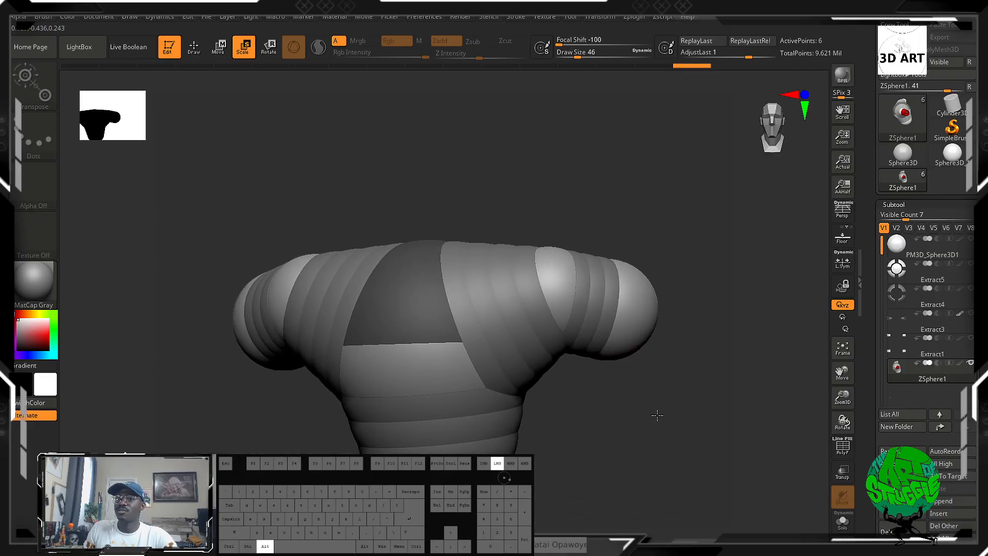
{"action": "left_click_drag", "start_coordinate": [576, 420], "coordinate": [593, 226], "text": "alt"}
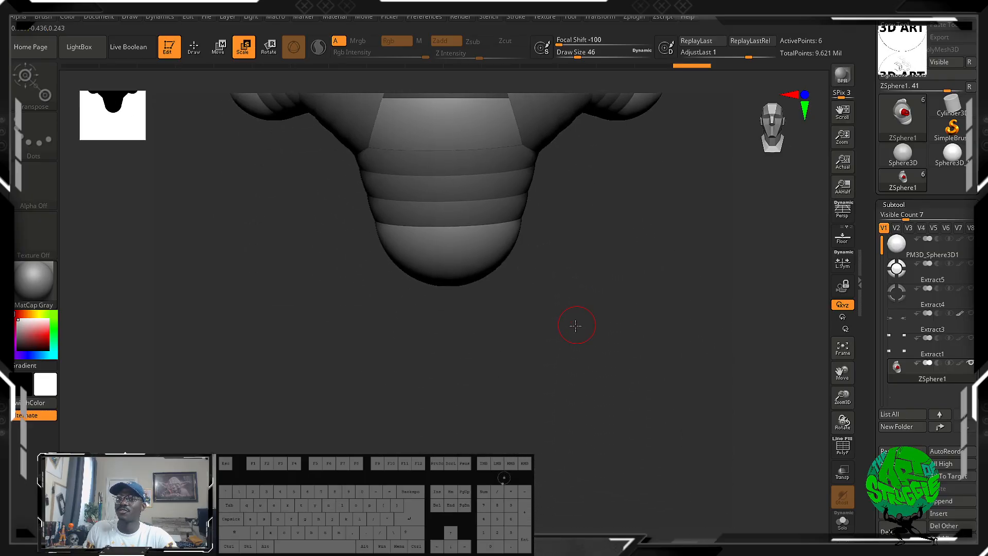
{"action": "left_click_drag", "start_coordinate": [576, 325], "coordinate": [564, 434], "text": "alt"}
{"action": "left_click_drag", "start_coordinate": [616, 147], "coordinate": [459, 78]}
{"action": "left_click", "coordinate": [193, 46]}
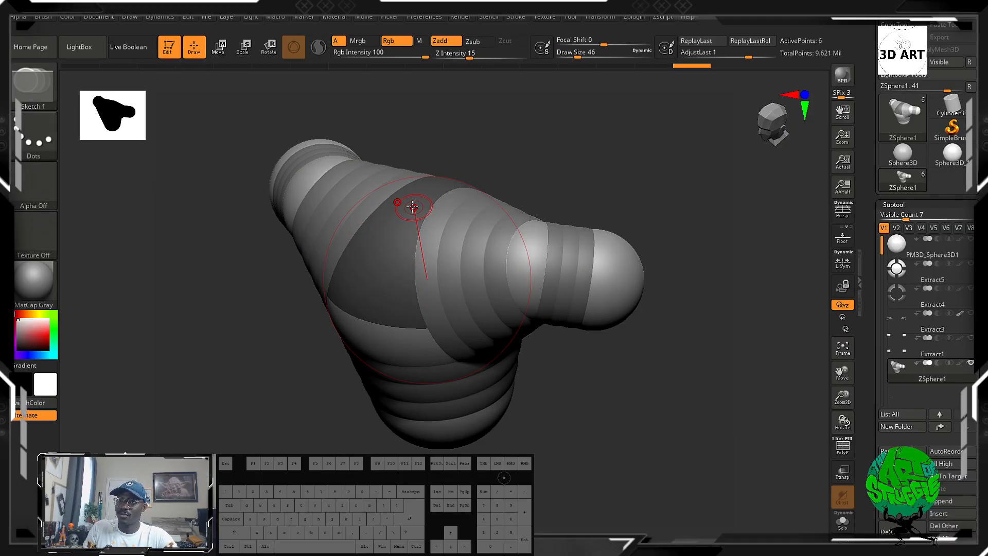
{"action": "left_click_drag", "start_coordinate": [406, 203], "coordinate": [459, 242]}
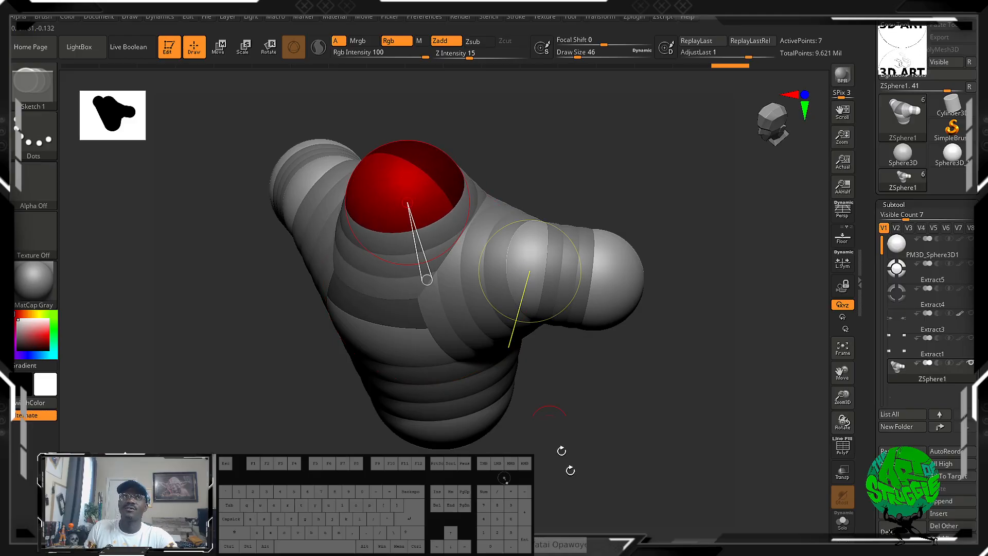
{"action": "mouse_move", "coordinate": [619, 509]}
{"action": "left_mouse_down"}
{"action": "mouse_move", "coordinate": [624, 473]}
{"action": "mouse_move", "coordinate": [580, 379]}
{"action": "mouse_move", "coordinate": [680, 268]}
{"action": "mouse_move", "coordinate": [667, 407]}
{"action": "left_mouse_up"}
{"action": "left_click_drag", "start_coordinate": [339, 297], "coordinate": [350, 294], "text": "shift"}
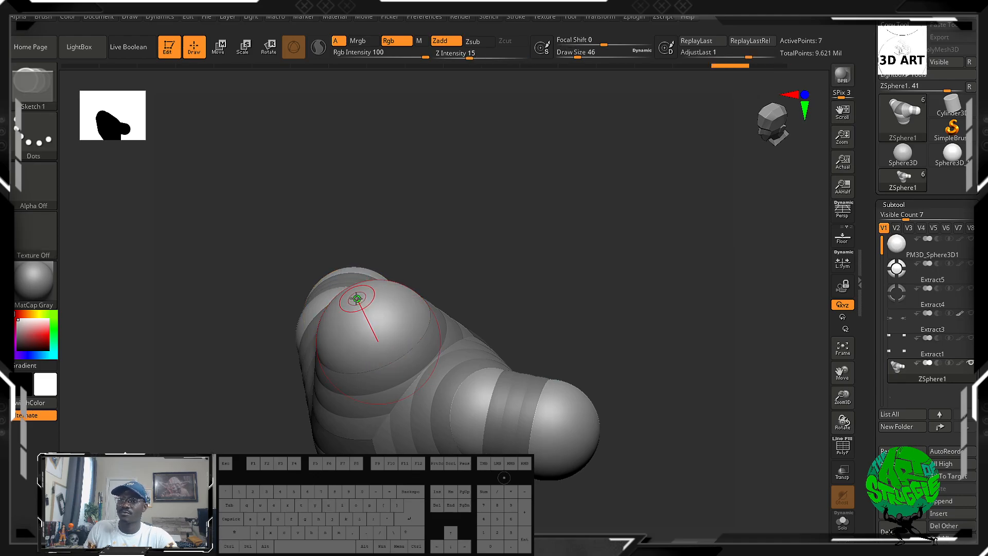
{"action": "mouse_move", "coordinate": [356, 297]}
{"action": "left_mouse_down", "text": "shift"}
{"action": "mouse_move", "coordinate": [359, 286]}
{"action": "mouse_move", "coordinate": [360, 294]}
{"action": "left_mouse_up", "text": "shift"}
{"action": "key", "text": "ctrl"}
{"action": "left_click", "coordinate": [359, 294], "text": "ctrl+alt"}
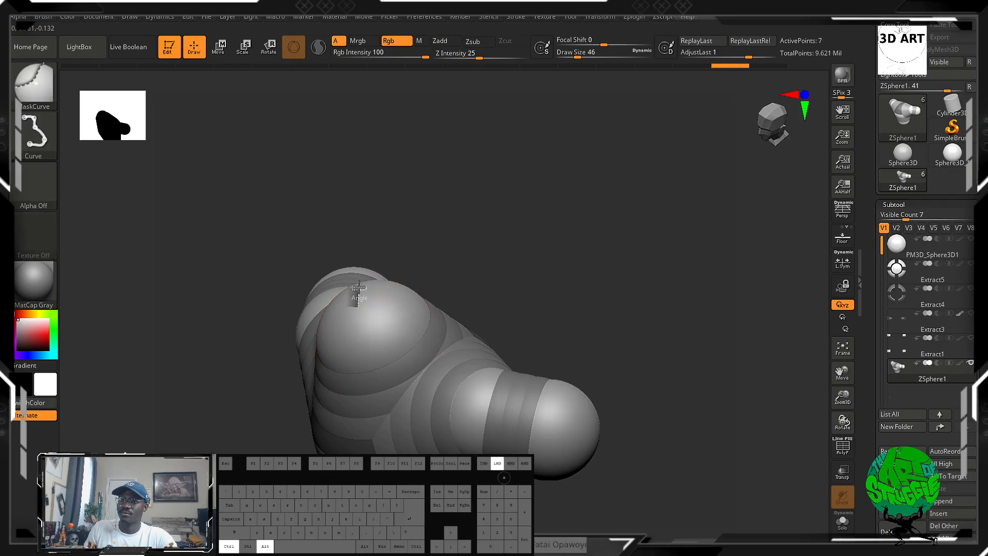
{"action": "key", "text": "ctrl+z"}
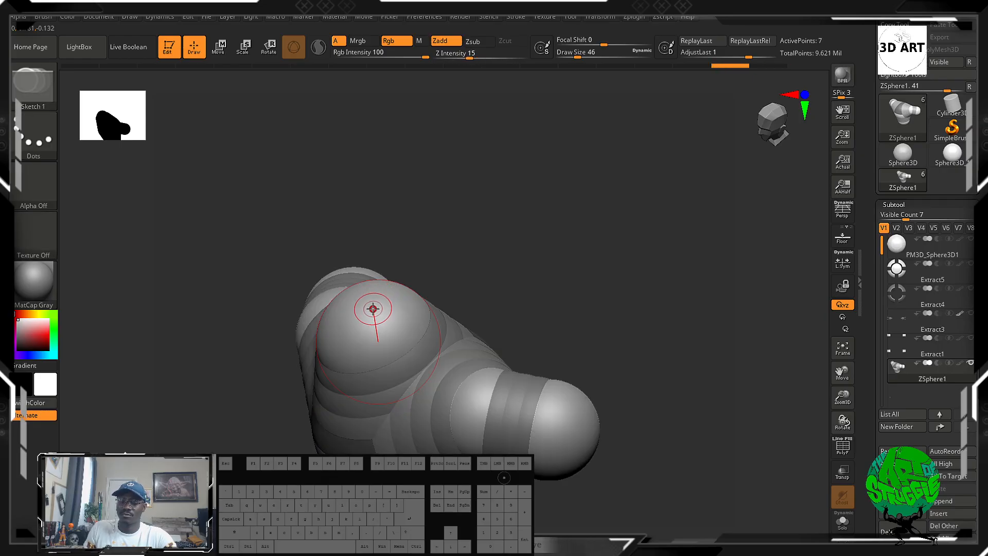
Draw two child ZSpheres in succession on the centre line at the upper end of the neck.
{"action": "left_click_drag", "start_coordinate": [448, 251], "coordinate": [485, 237]}
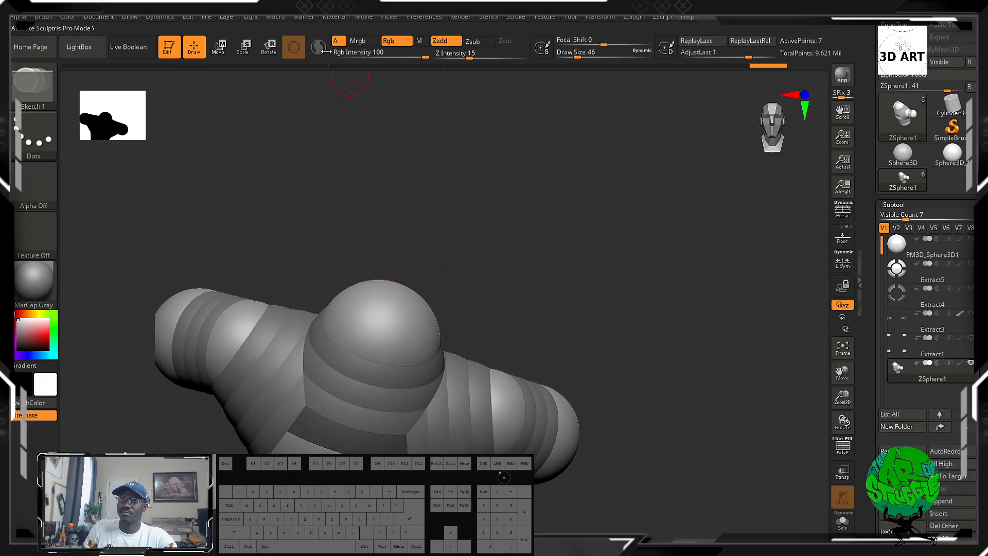
{"action": "left_click_drag", "start_coordinate": [436, 262], "coordinate": [432, 255]}
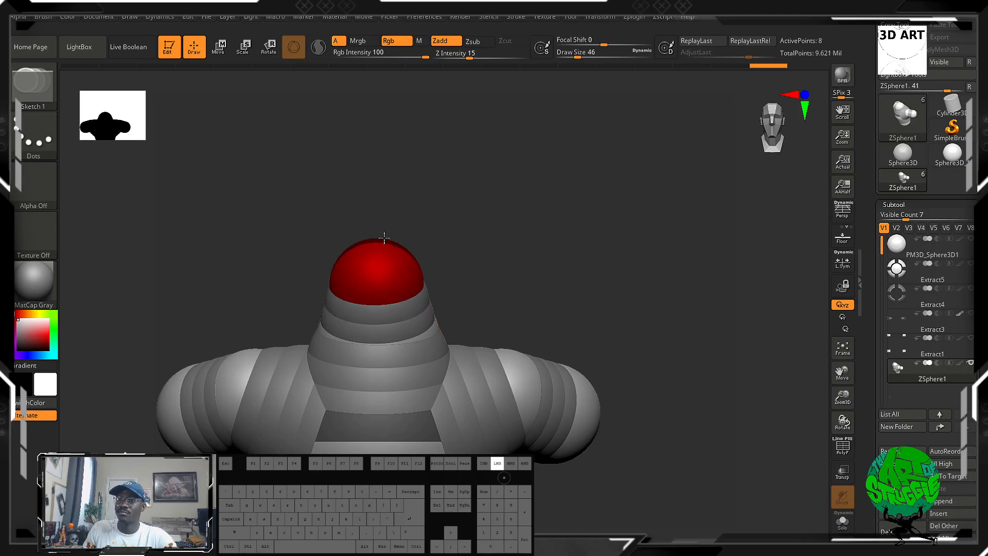
{"action": "left_click_drag", "start_coordinate": [383, 240], "coordinate": [438, 254]}
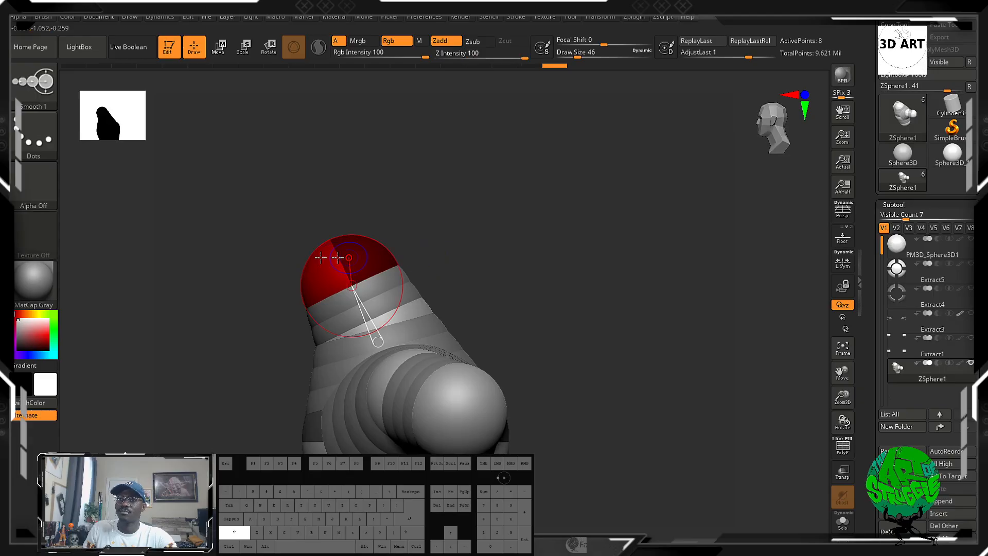
{"action": "left_click_drag", "start_coordinate": [388, 218], "coordinate": [411, 216]}
{"action": "mouse_move", "coordinate": [345, 236]}
{"action": "left_mouse_down"}
{"action": "mouse_move", "coordinate": [396, 271]}
{"action": "mouse_move", "coordinate": [390, 265]}
{"action": "left_mouse_up"}
{"action": "left_click_drag", "start_coordinate": [501, 211], "coordinate": [543, 270]}
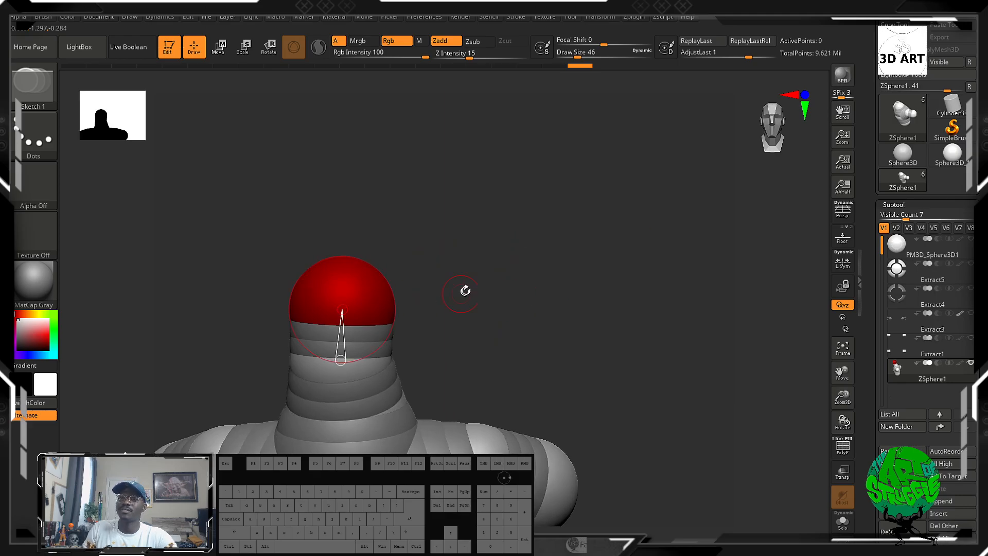
Move the topmost neck ZSphere slightly upward along the centre line to lengthen the neck.
{"action": "left_click_drag", "start_coordinate": [465, 290], "coordinate": [485, 287]}
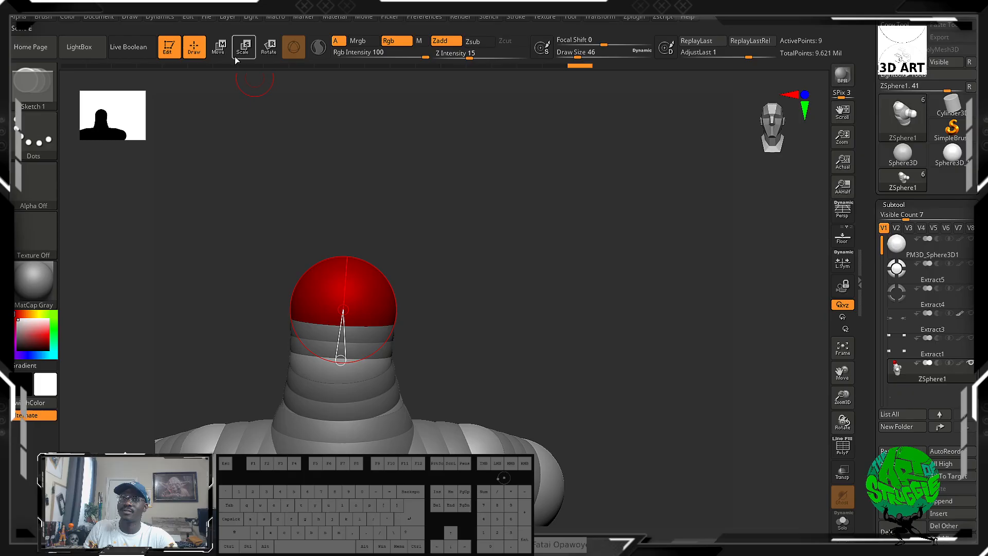
{"action": "key", "text": "w"}
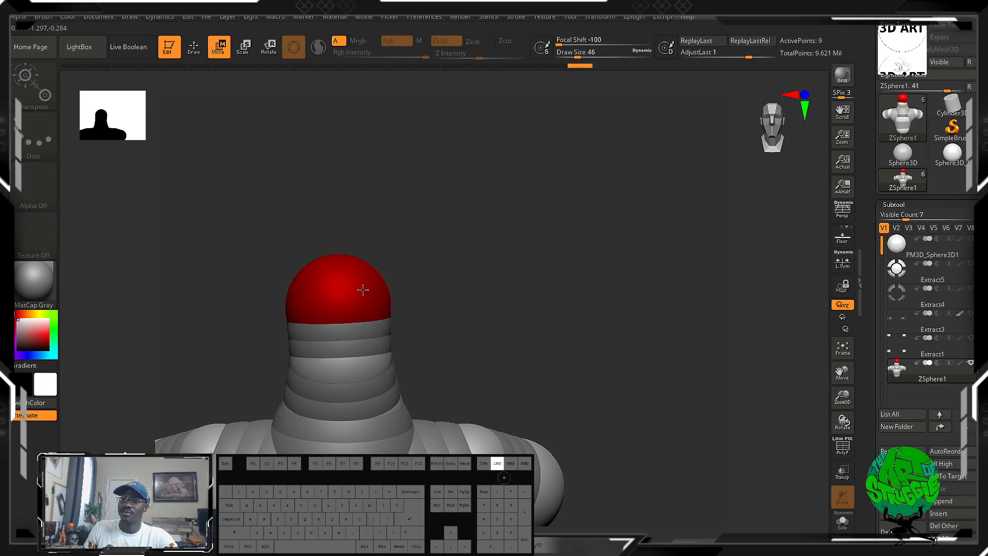
{"action": "mouse_move", "coordinate": [459, 350]}
{"action": "left_mouse_down"}
{"action": "mouse_move", "coordinate": [386, 353]}
{"action": "mouse_move", "coordinate": [458, 347]}
{"action": "left_mouse_up"}
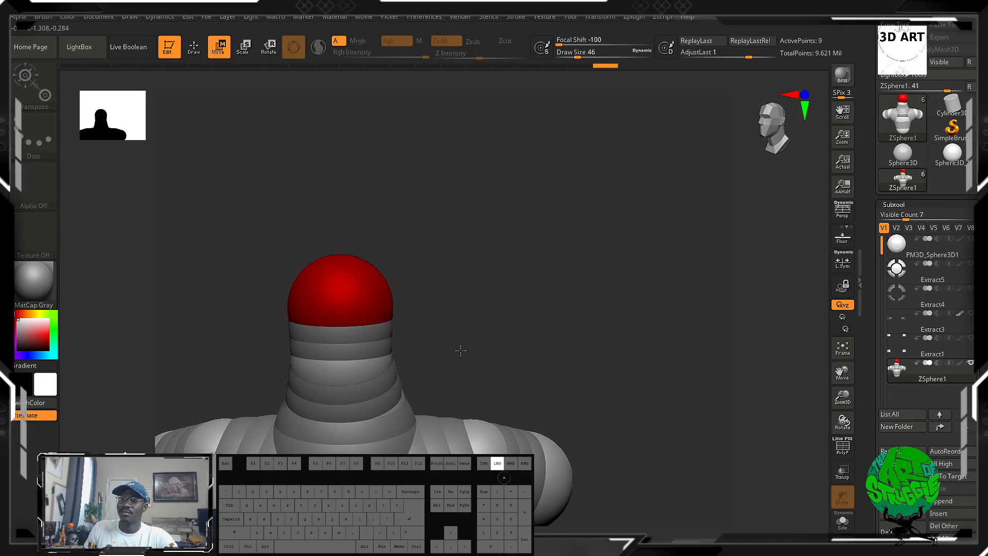
{"action": "mouse_move", "coordinate": [348, 371]}
{"action": "left_mouse_down"}
{"action": "mouse_move", "coordinate": [331, 375]}
{"action": "mouse_move", "coordinate": [354, 364]}
{"action": "left_mouse_up"}
{"action": "left_click_drag", "start_coordinate": [495, 318], "coordinate": [505, 289], "text": "shift"}
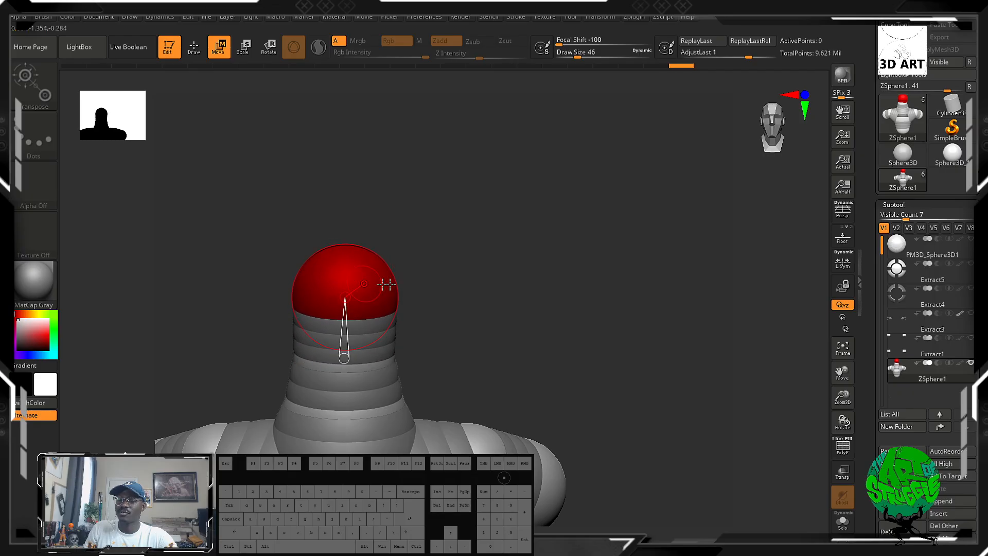
{"action": "left_click_drag", "start_coordinate": [456, 307], "coordinate": [385, 312]}
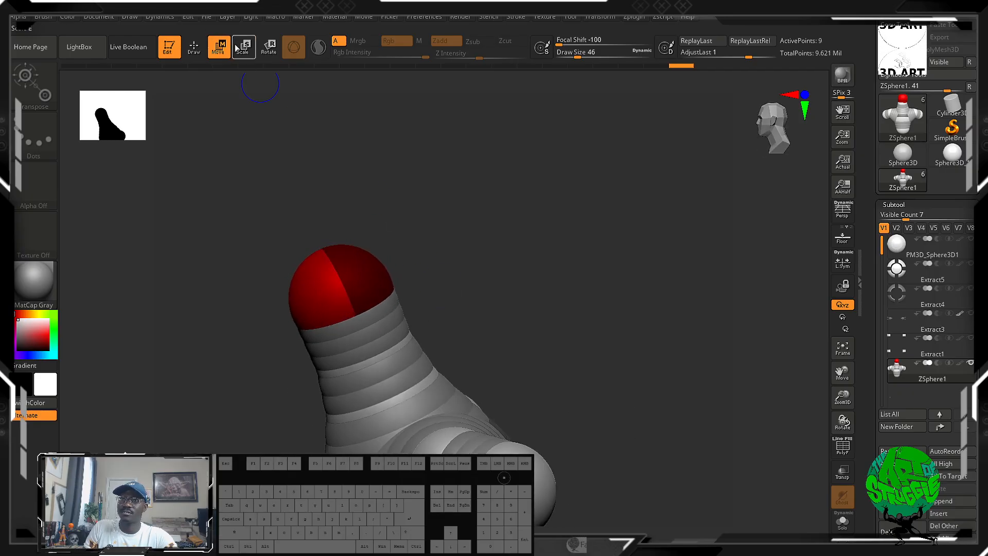
{"action": "left_click", "coordinate": [198, 51]}
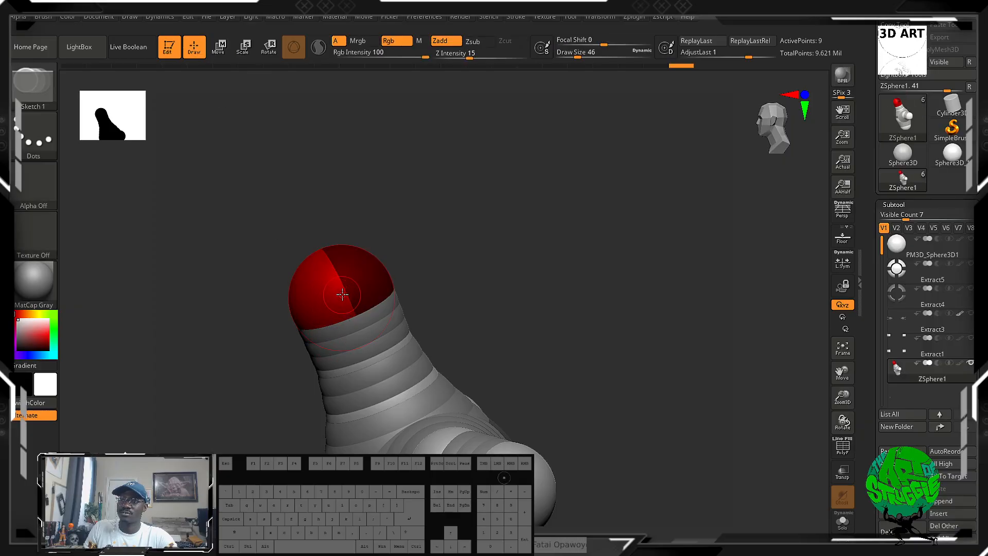
{"action": "left_click_drag", "start_coordinate": [342, 294], "coordinate": [378, 311]}
{"action": "left_click_drag", "start_coordinate": [535, 196], "coordinate": [609, 198]}
{"action": "key", "text": "ctrl+z"}
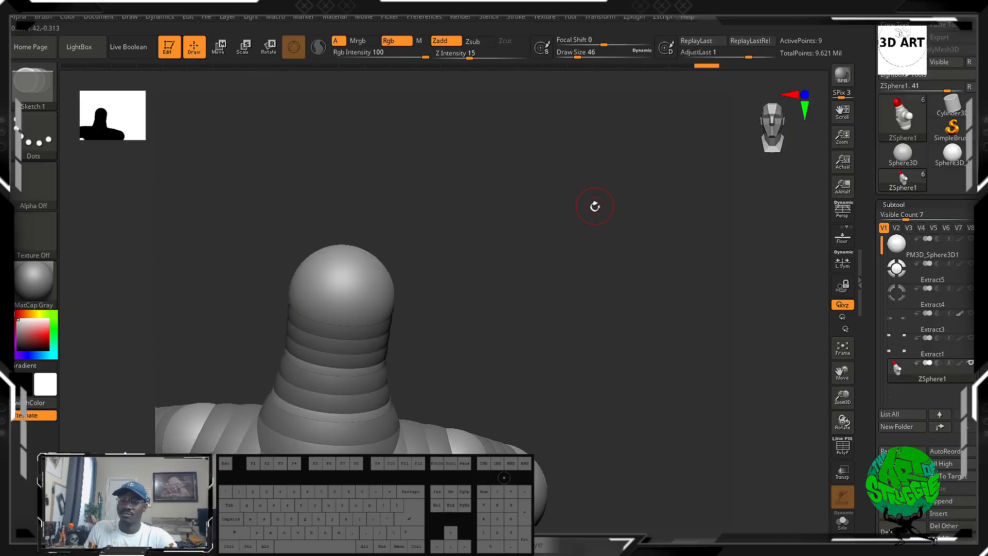
Draw a mirrored pair of small child ZSpheres on the ends of both arms.
{"action": "left_click_drag", "start_coordinate": [527, 218], "coordinate": [493, 233]}
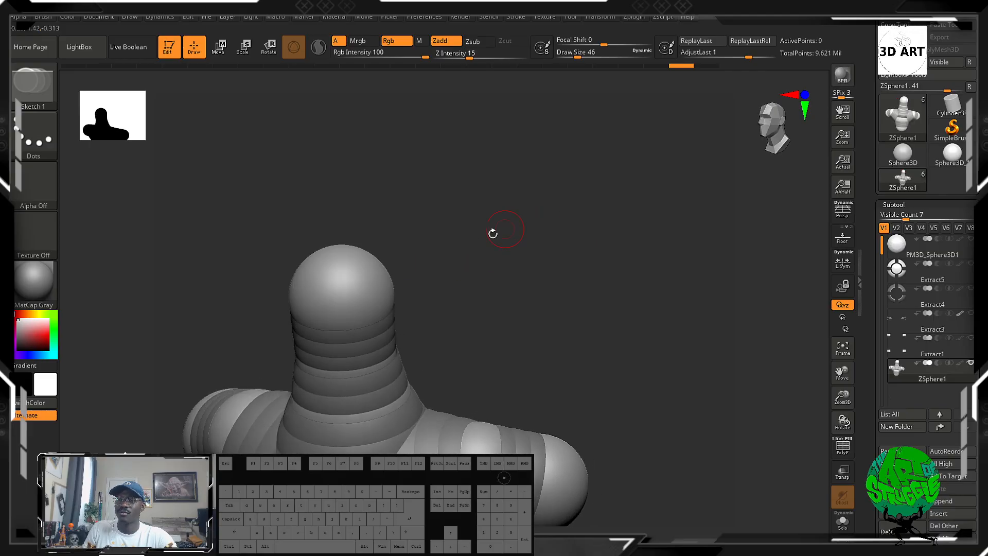
{"action": "left_click_drag", "start_coordinate": [378, 287], "coordinate": [414, 303]}
{"action": "mouse_move", "coordinate": [495, 286]}
{"action": "left_mouse_down"}
{"action": "mouse_move", "coordinate": [535, 237]}
{"action": "mouse_move", "coordinate": [540, 276]}
{"action": "mouse_move", "coordinate": [437, 302]}
{"action": "mouse_move", "coordinate": [495, 283]}
{"action": "mouse_move", "coordinate": [571, 110]}
{"action": "mouse_move", "coordinate": [617, 277]}
{"action": "mouse_move", "coordinate": [644, 205]}
{"action": "mouse_move", "coordinate": [653, 209]}
{"action": "mouse_move", "coordinate": [620, 262]}
{"action": "mouse_move", "coordinate": [609, 260]}
{"action": "left_mouse_up"}
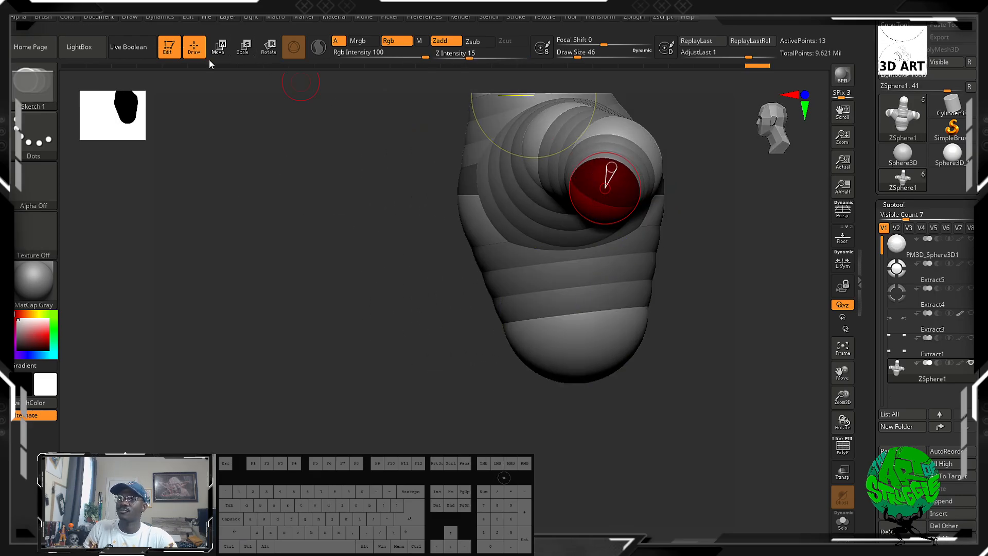
Move the mirrored ZSpheres at the arm ends down and outward to extend both arms.
{"action": "left_click", "coordinate": [219, 48]}
{"action": "mouse_move", "coordinate": [607, 185]}
{"action": "left_mouse_down"}
{"action": "mouse_move", "coordinate": [635, 223]}
{"action": "mouse_move", "coordinate": [626, 236]}
{"action": "mouse_move", "coordinate": [661, 335]}
{"action": "left_mouse_up"}
{"action": "left_click_drag", "start_coordinate": [736, 154], "coordinate": [794, 173], "text": "shift"}
{"action": "left_click_drag", "start_coordinate": [659, 190], "coordinate": [666, 181], "text": "alt"}
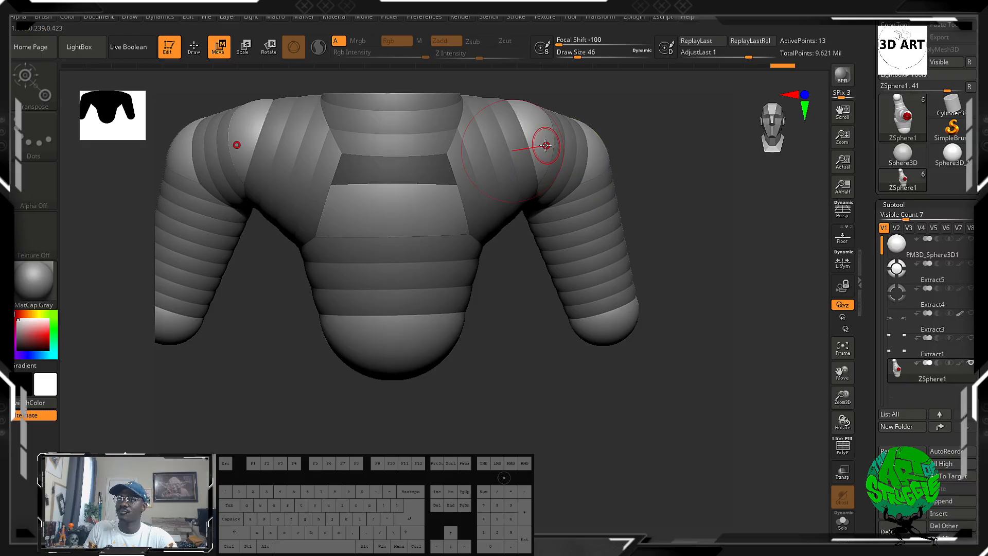
Move the mirrored ZSpheres at the bend of the arms slightly downward to round off the shoulders.
{"action": "left_click_drag", "start_coordinate": [545, 145], "coordinate": [590, 164]}
{"action": "left_click_drag", "start_coordinate": [708, 232], "coordinate": [695, 233]}
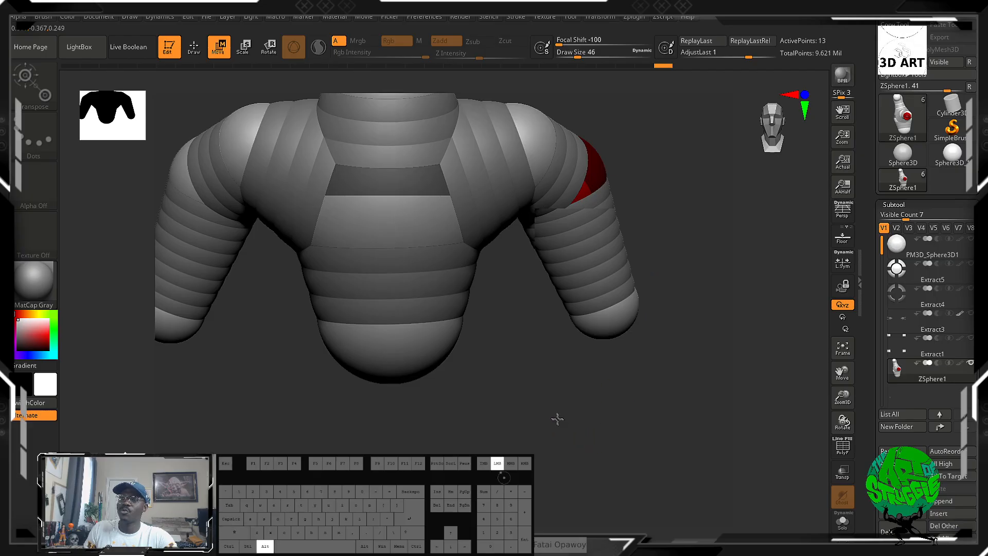
{"action": "left_click_drag", "start_coordinate": [557, 418], "coordinate": [645, 415], "text": "alt"}
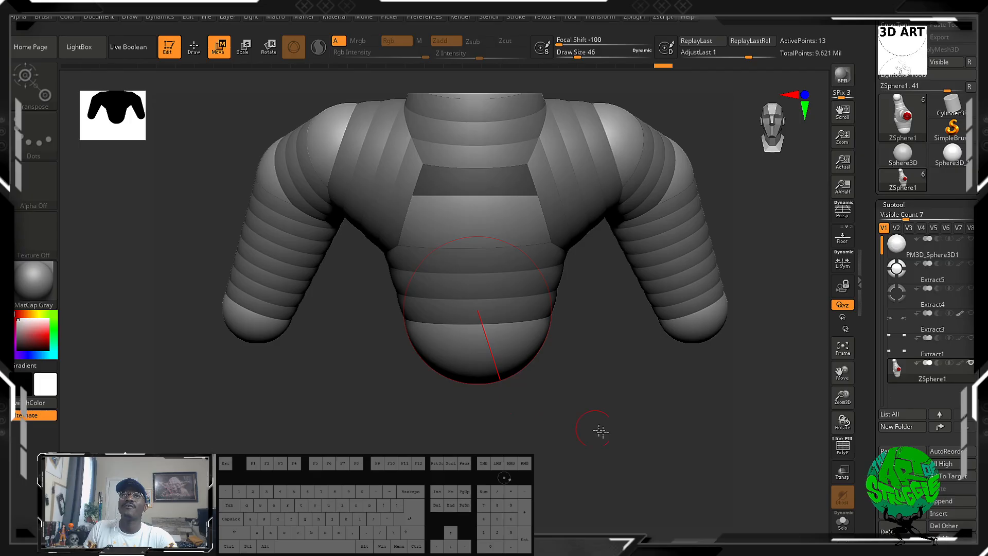
{"action": "mouse_move", "coordinate": [601, 431]}
{"action": "left_mouse_down"}
{"action": "mouse_move", "coordinate": [578, 443]}
{"action": "mouse_move", "coordinate": [613, 426]}
{"action": "mouse_move", "coordinate": [593, 430]}
{"action": "left_mouse_up"}
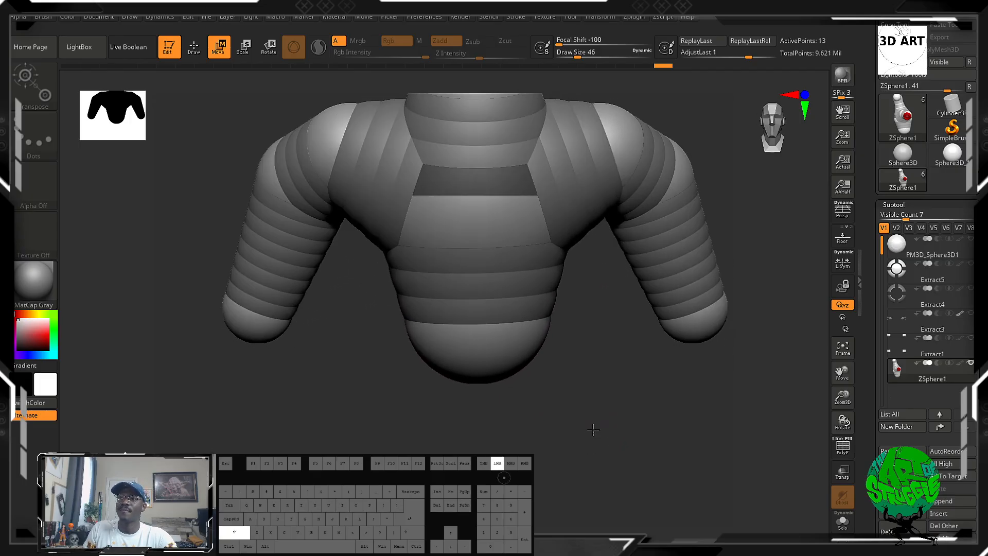
Move the ZSphere at the bottom of the torso downward to lengthen the torso.
{"action": "left_click_drag", "start_coordinate": [567, 354], "coordinate": [523, 391], "text": "alt"}
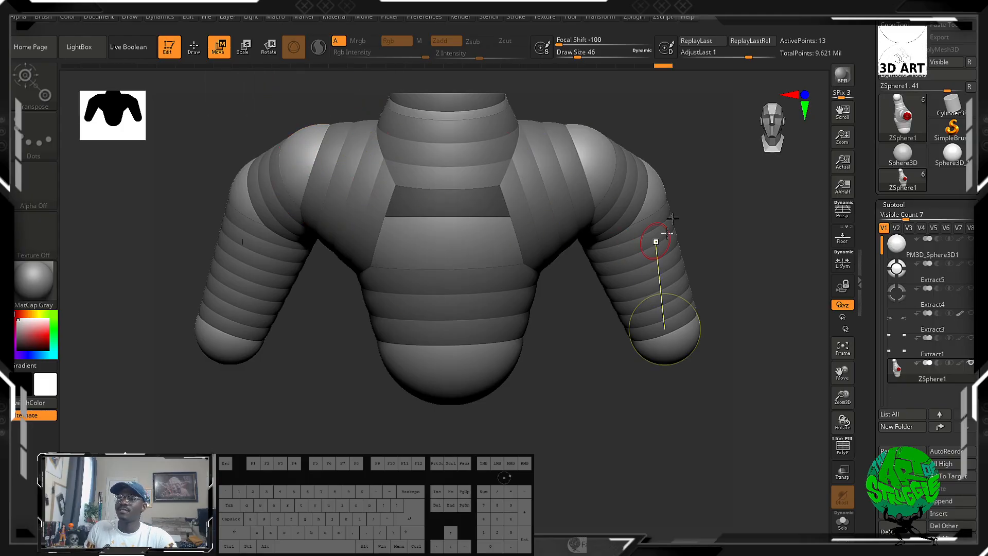
{"action": "left_click_drag", "start_coordinate": [677, 205], "coordinate": [674, 205]}
{"action": "left_click_drag", "start_coordinate": [733, 222], "coordinate": [470, 279]}
{"action": "left_click_drag", "start_coordinate": [605, 435], "coordinate": [591, 430]}
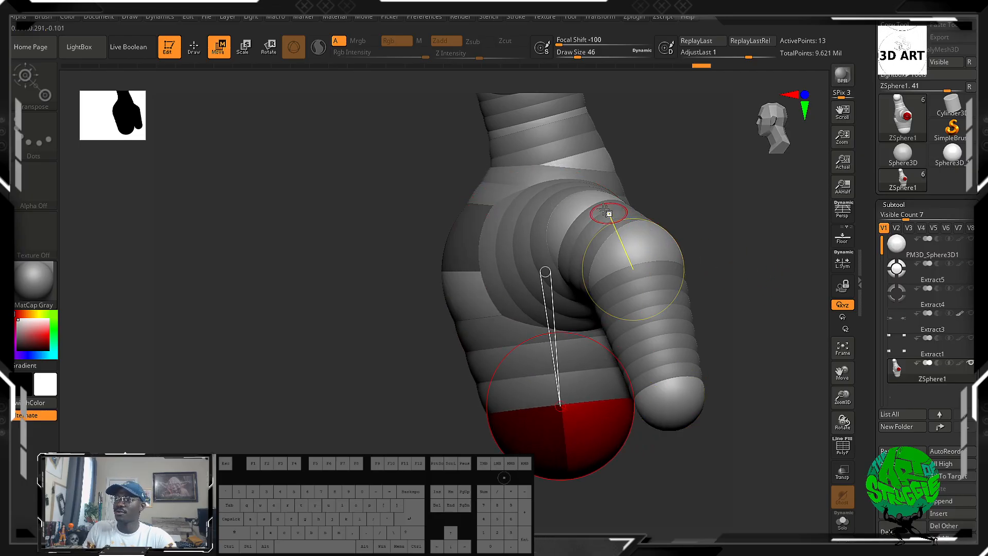
Lower the mirrored elbow ZSpheres and pull the arm ends further down in side view to lengthen both arms.
{"action": "left_click_drag", "start_coordinate": [598, 212], "coordinate": [606, 225]}
{"action": "left_click_drag", "start_coordinate": [655, 250], "coordinate": [662, 273]}
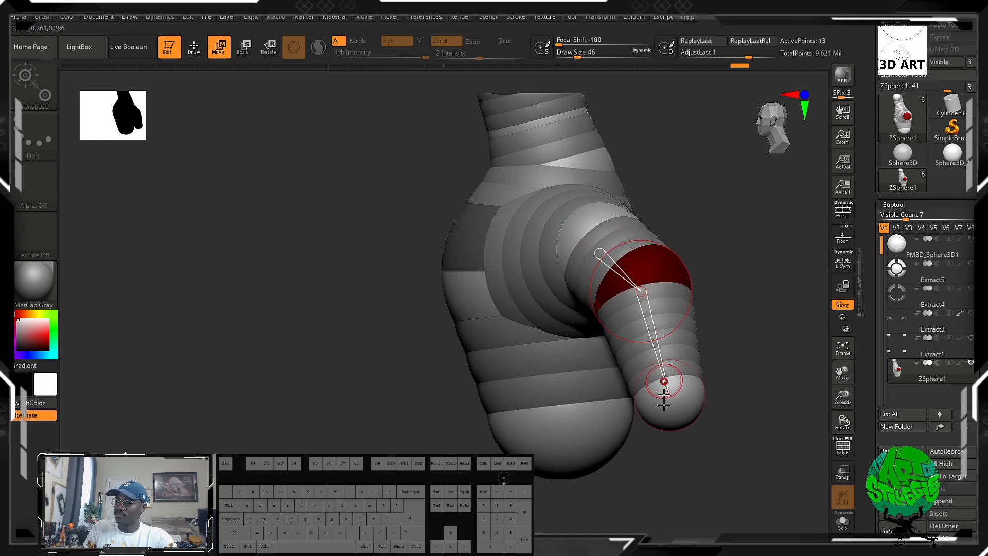
{"action": "left_click_drag", "start_coordinate": [663, 396], "coordinate": [679, 447]}
{"action": "left_click_drag", "start_coordinate": [739, 274], "coordinate": [765, 249], "text": "shift"}
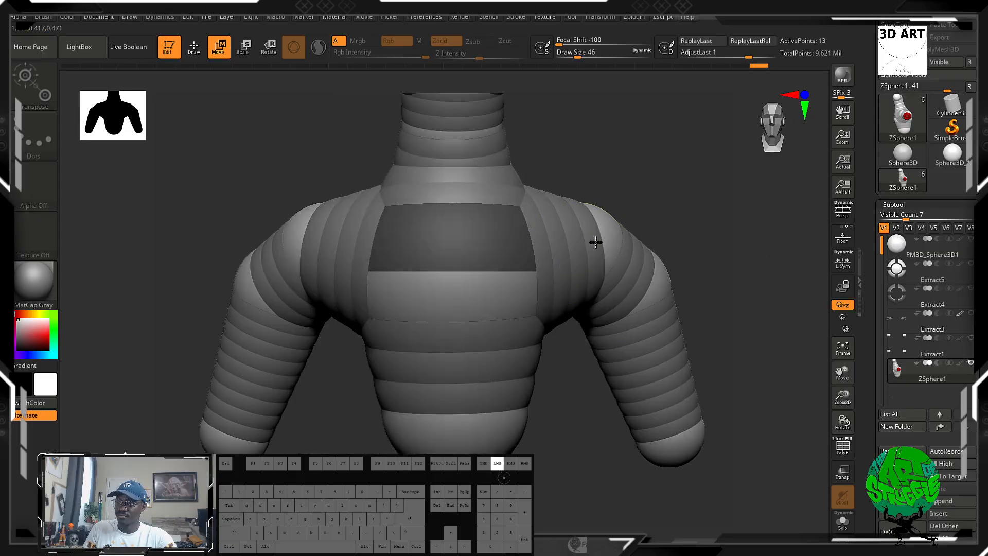
Pull the mirrored outer shoulder ZSpheres inward and move the elbow ZSpheres further down the arms.
{"action": "left_click_drag", "start_coordinate": [595, 242], "coordinate": [602, 248]}
{"action": "left_click_drag", "start_coordinate": [724, 227], "coordinate": [689, 239]}
{"action": "left_click_drag", "start_coordinate": [676, 231], "coordinate": [690, 228]}
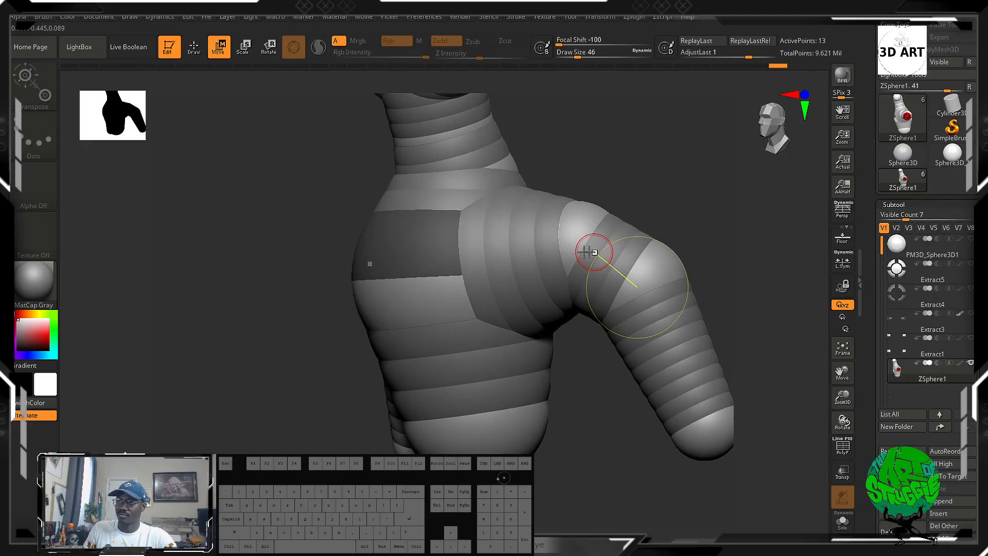
{"action": "left_click_drag", "start_coordinate": [585, 235], "coordinate": [580, 237]}
{"action": "left_click_drag", "start_coordinate": [650, 283], "coordinate": [658, 318]}
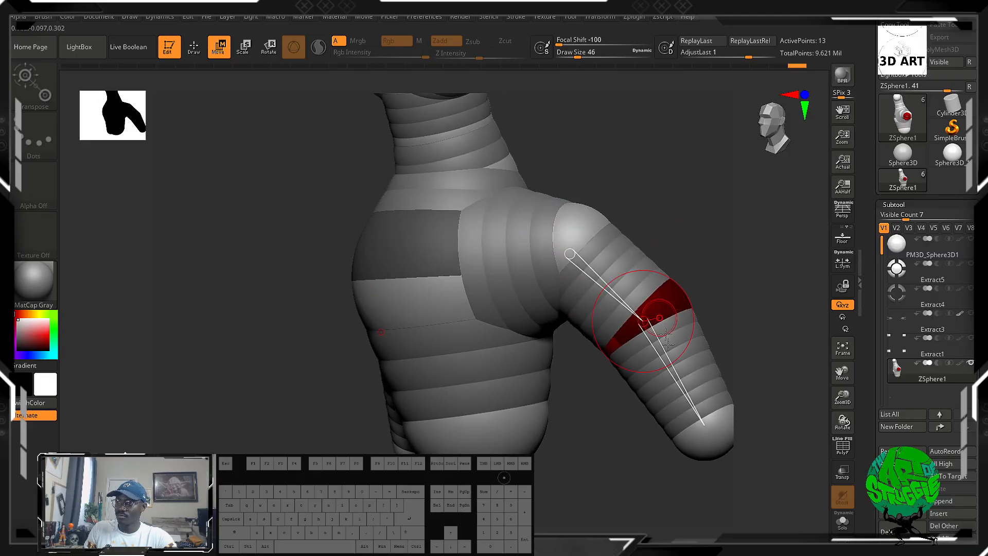
Lower the mirrored ZSpheres at the arm ends and move the elbows inward so the arms hang straighter.
{"action": "left_click_drag", "start_coordinate": [568, 456], "coordinate": [642, 412]}
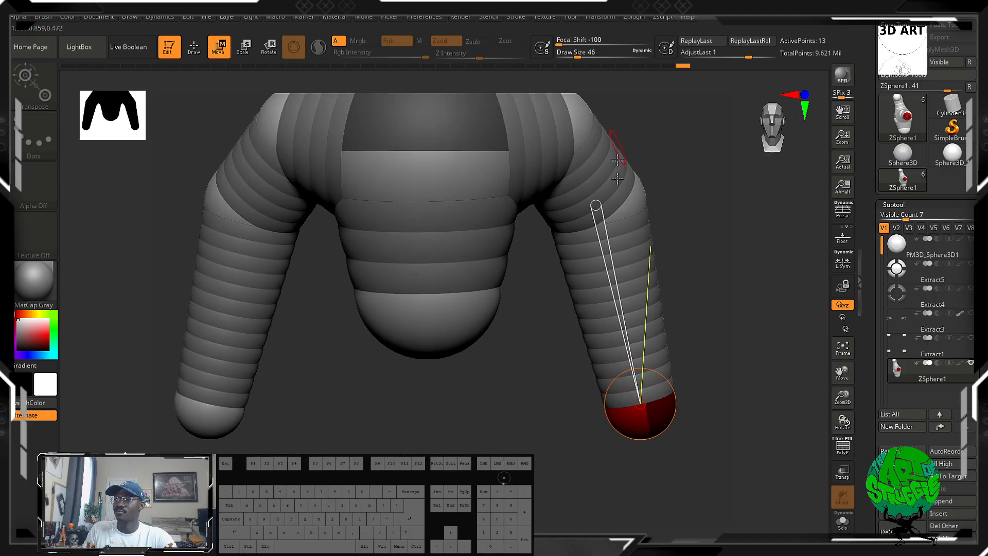
{"action": "left_click_drag", "start_coordinate": [633, 197], "coordinate": [608, 213]}
{"action": "left_click_drag", "start_coordinate": [678, 231], "coordinate": [694, 227]}
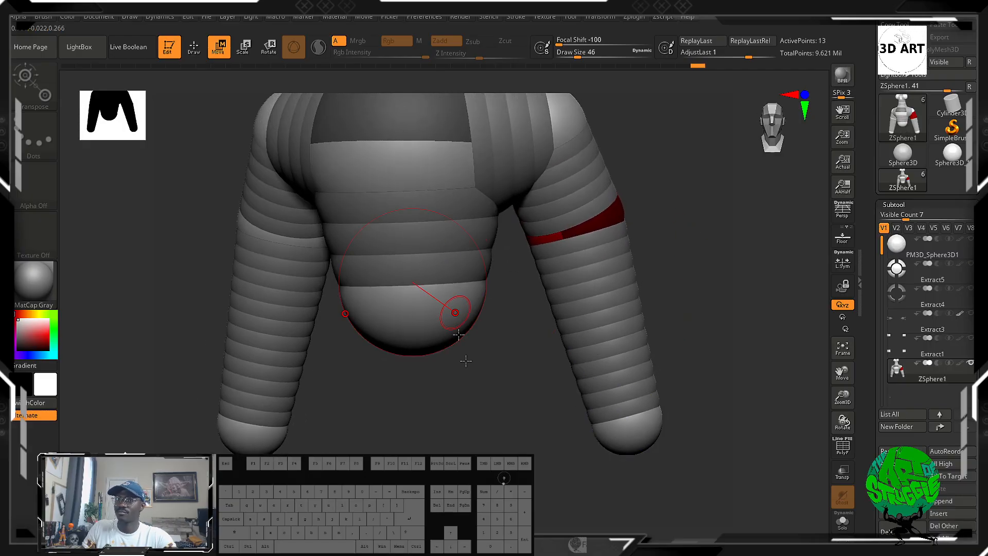
{"action": "left_click_drag", "start_coordinate": [652, 438], "coordinate": [653, 427]}
Draw a large child ZSphere on the centre line at the underside of the torso to form the pelvis.
{"action": "left_click_drag", "start_coordinate": [509, 404], "coordinate": [440, 395]}
{"action": "mouse_move", "coordinate": [495, 471]}
{"action": "left_mouse_down"}
{"action": "mouse_move", "coordinate": [466, 458]}
{"action": "mouse_move", "coordinate": [491, 455]}
{"action": "left_mouse_up"}
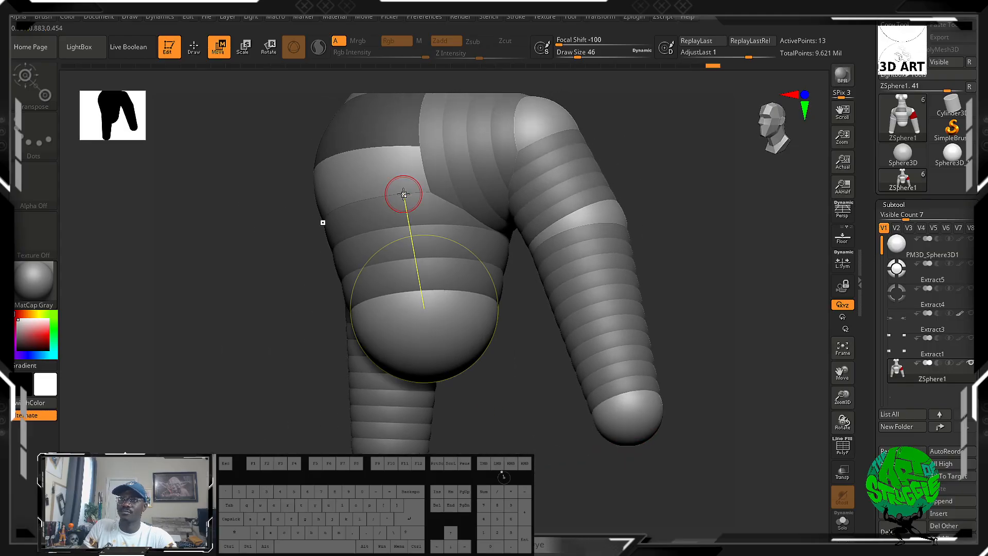
{"action": "key", "text": "q"}
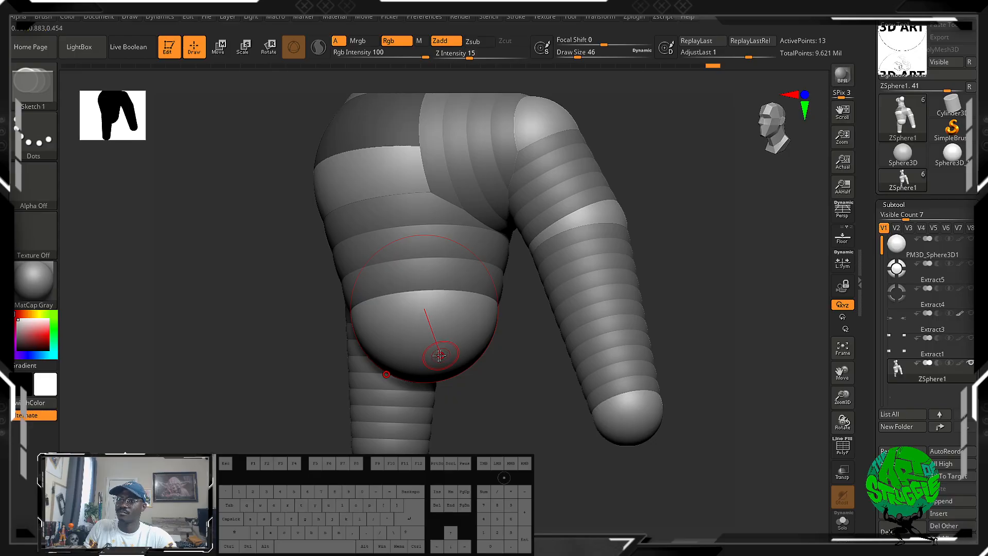
{"action": "mouse_move", "coordinate": [407, 374]}
{"action": "left_mouse_down"}
{"action": "mouse_move", "coordinate": [404, 386]}
{"action": "mouse_move", "coordinate": [443, 425]}
{"action": "left_mouse_up"}
Draw a mirrored pair of child ZSpheres on the underside of the pelvis to start the hips.
{"action": "left_click_drag", "start_coordinate": [535, 453], "coordinate": [568, 455]}
{"action": "left_click_drag", "start_coordinate": [467, 413], "coordinate": [497, 444]}
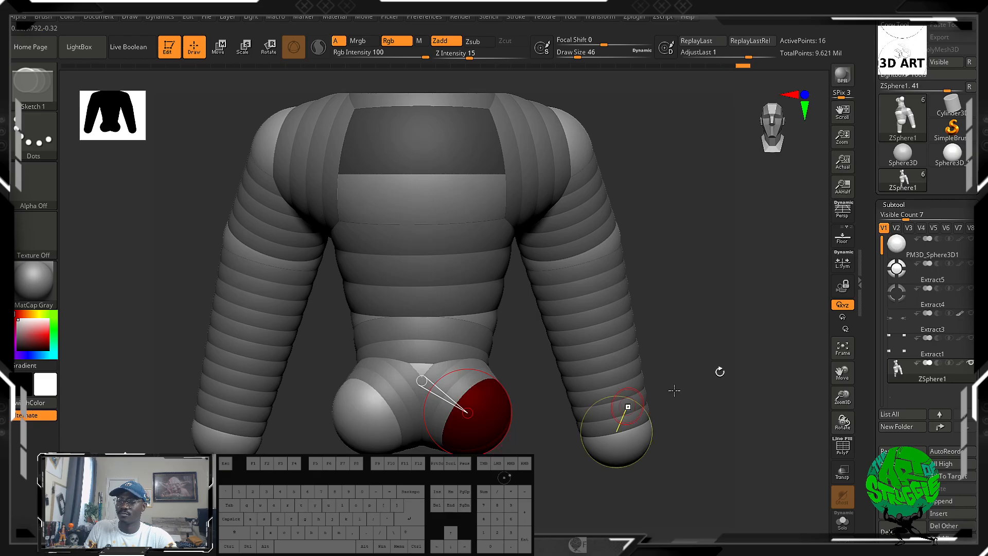
{"action": "left_click_drag", "start_coordinate": [718, 372], "coordinate": [718, 341]}
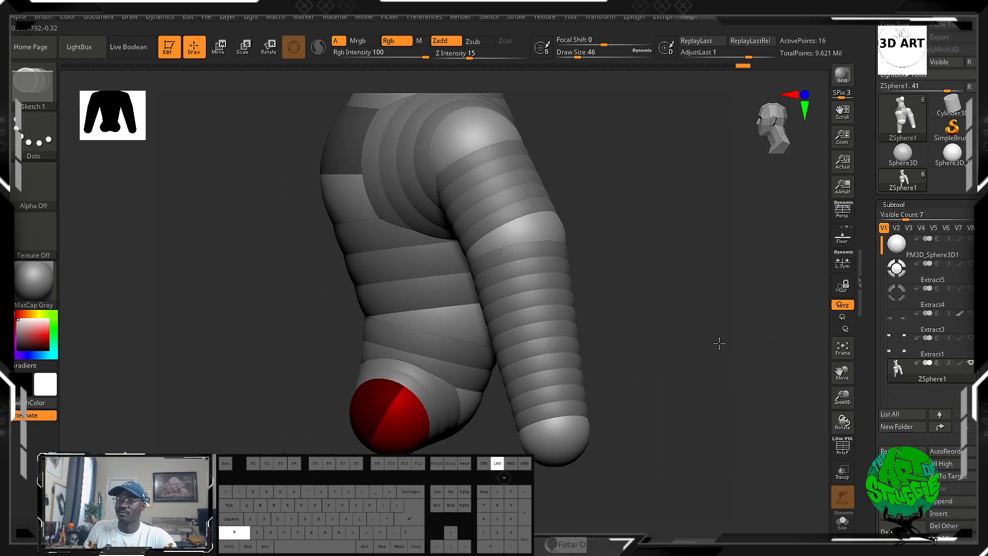
{"action": "left_click", "coordinate": [444, 332]}
{"action": "key", "text": "ctrl+z"}
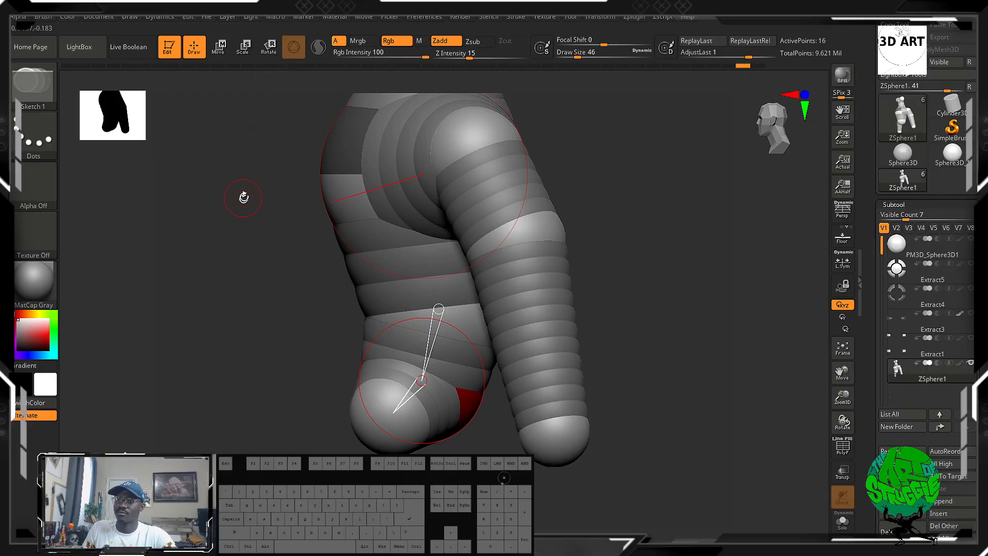
{"action": "left_click", "coordinate": [431, 328]}
{"action": "key", "text": "ctrl+z"}
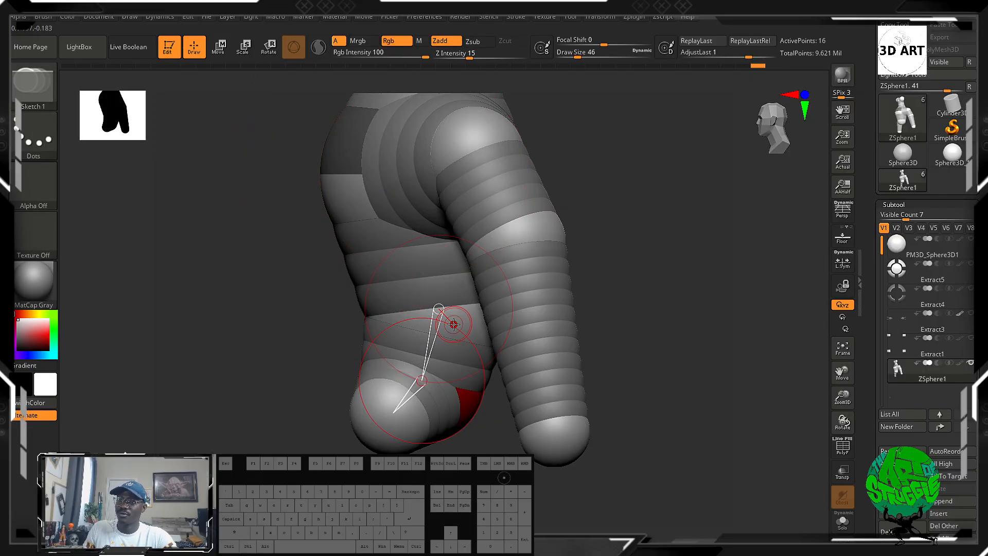
Move the lower torso ZSphere slightly forward and the mirrored hip ZSpheres back, as seen in side view.
{"action": "key", "text": "w"}
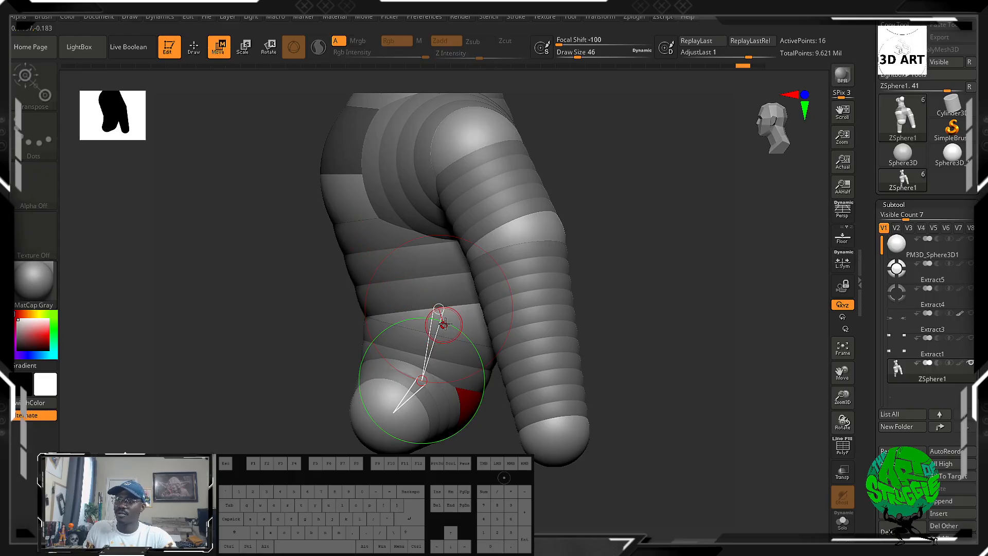
{"action": "left_click_drag", "start_coordinate": [443, 325], "coordinate": [431, 324]}
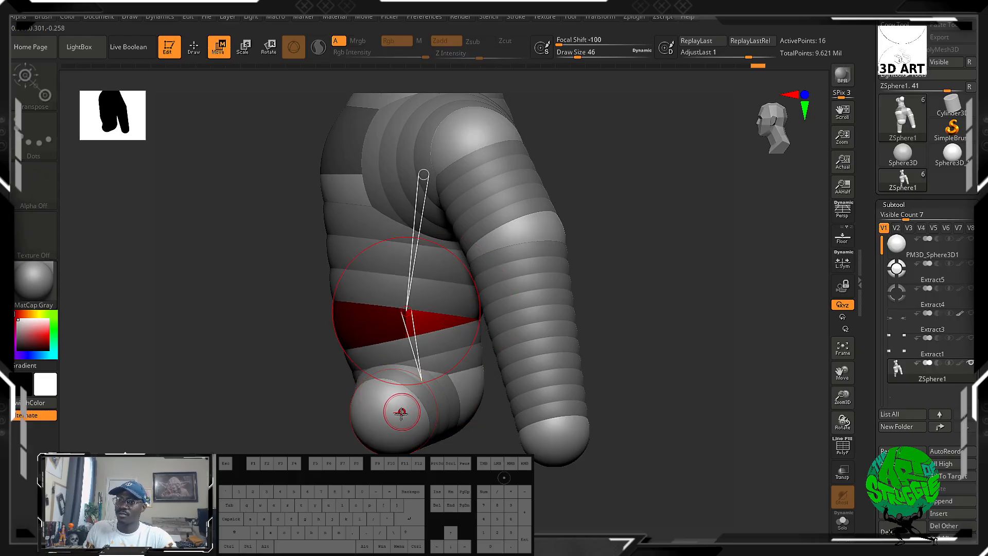
{"action": "left_click_drag", "start_coordinate": [395, 415], "coordinate": [426, 420]}
{"action": "left_click_drag", "start_coordinate": [216, 412], "coordinate": [290, 412]}
{"action": "left_click_drag", "start_coordinate": [444, 429], "coordinate": [426, 336], "text": "alt"}
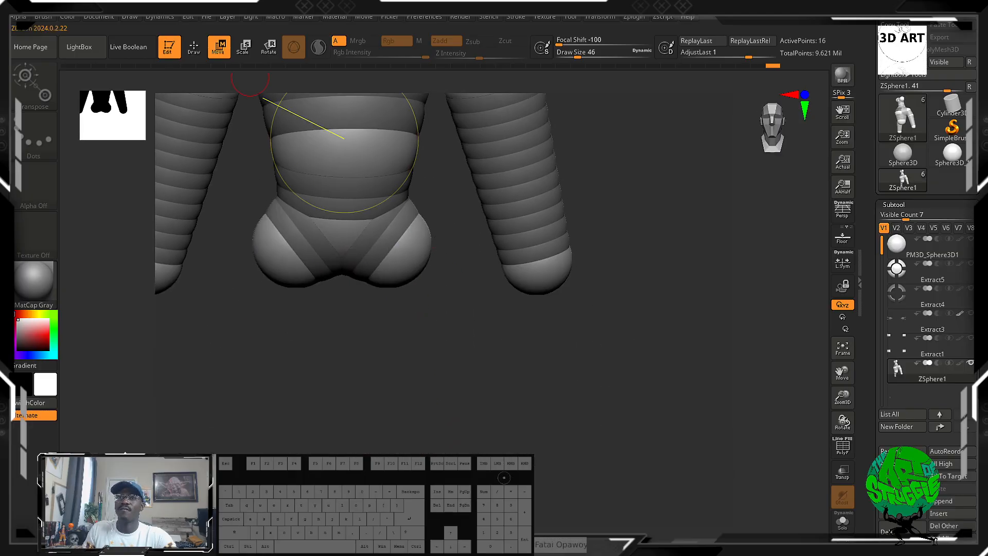
Draw a mirrored pair of child ZSpheres on the undersides of the hips and pull them down to form the thighs.
{"action": "key", "text": "q"}
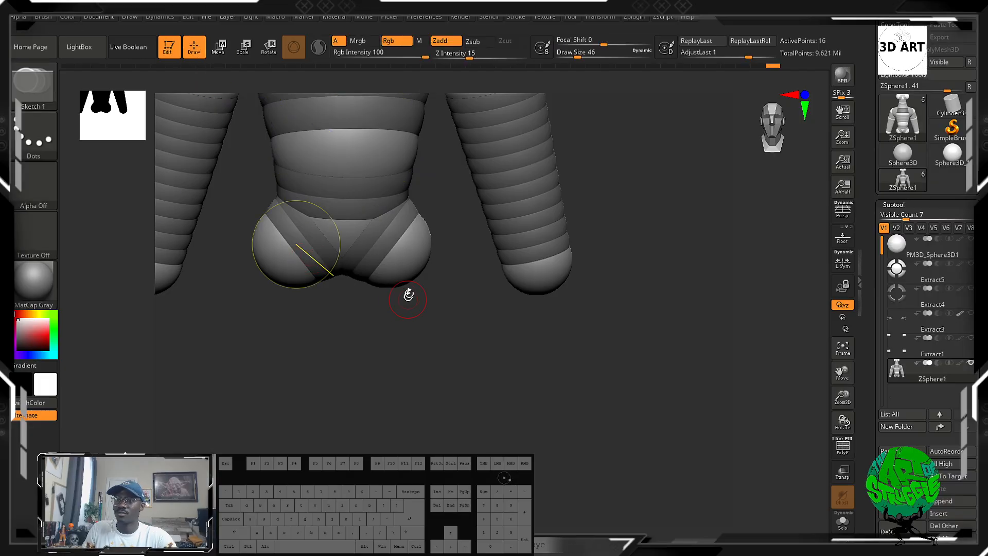
{"action": "mouse_move", "coordinate": [419, 329]}
{"action": "left_mouse_down"}
{"action": "mouse_move", "coordinate": [456, 386]}
{"action": "mouse_move", "coordinate": [420, 371]}
{"action": "left_mouse_up"}
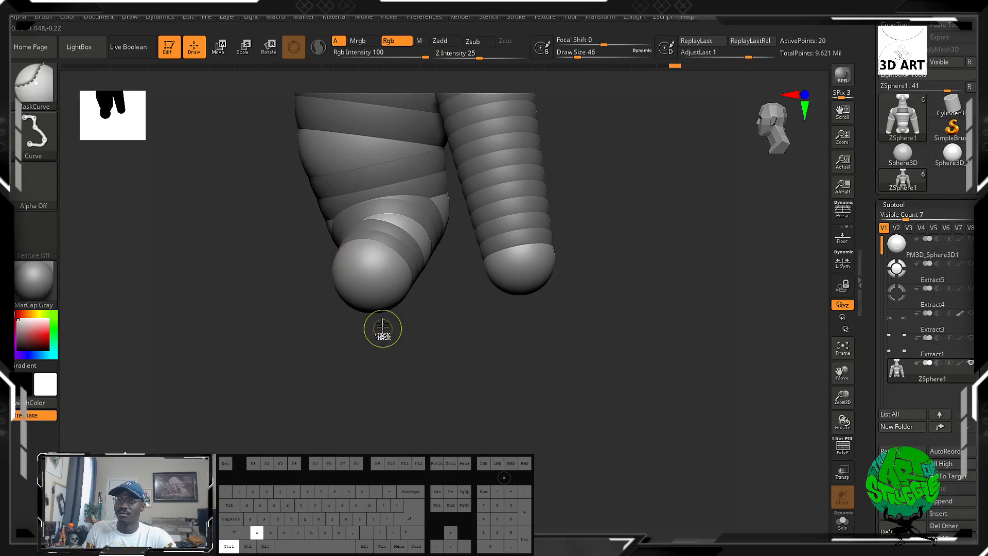
{"action": "left_click", "coordinate": [218, 48]}
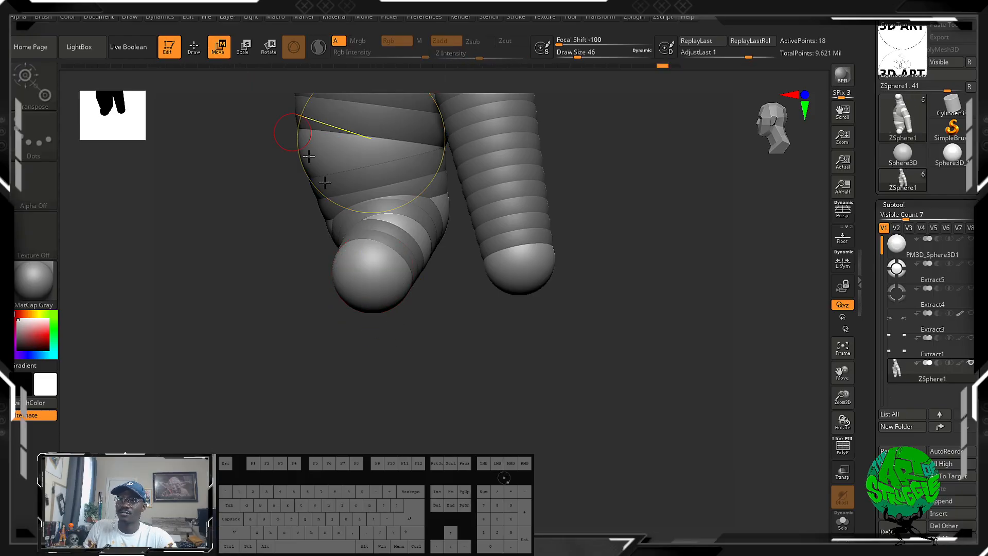
{"action": "left_click_drag", "start_coordinate": [378, 292], "coordinate": [413, 406]}
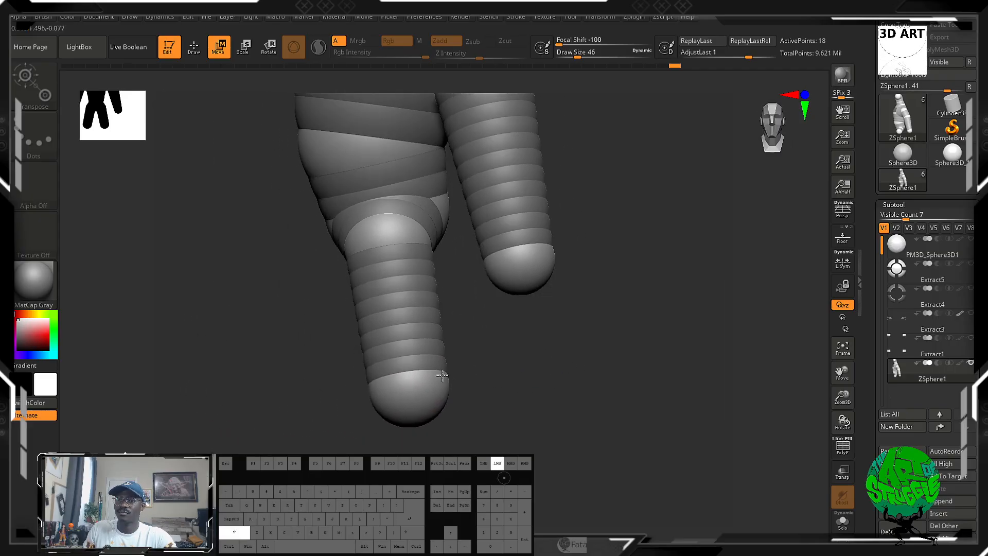
{"action": "mouse_move", "coordinate": [381, 230]}
{"action": "left_mouse_down"}
{"action": "mouse_move", "coordinate": [368, 236]}
{"action": "mouse_move", "coordinate": [380, 237]}
{"action": "left_mouse_up"}
Draw mirrored child ZSpheres on the ends of the thighs and move them down and back to form bent lower legs.
{"action": "left_click_drag", "start_coordinate": [498, 467], "coordinate": [504, 343], "text": "alt"}
{"action": "left_click_drag", "start_coordinate": [402, 325], "coordinate": [470, 388]}
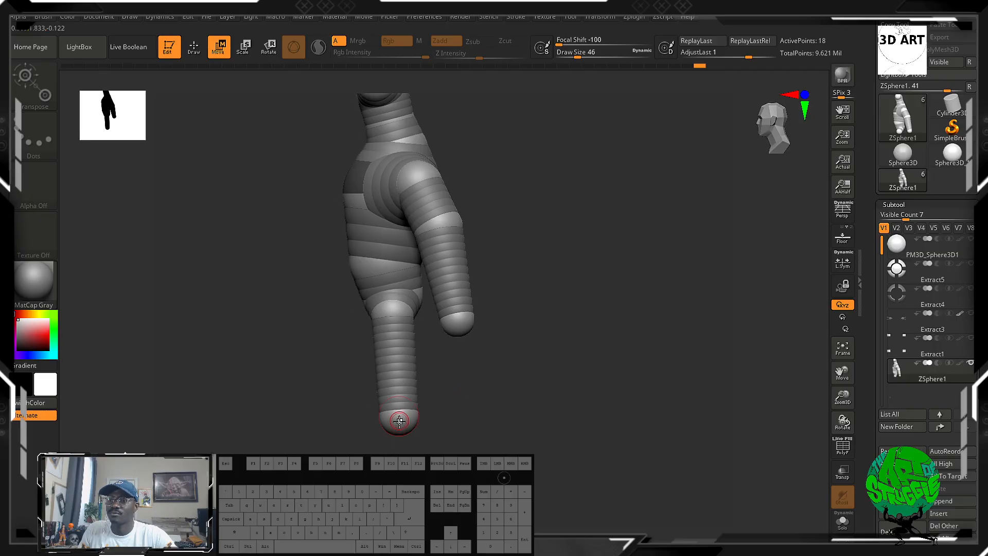
{"action": "mouse_move", "coordinate": [454, 426]}
{"action": "left_mouse_down"}
{"action": "mouse_move", "coordinate": [474, 415]}
{"action": "mouse_move", "coordinate": [470, 422]}
{"action": "mouse_move", "coordinate": [463, 412]}
{"action": "left_mouse_up"}
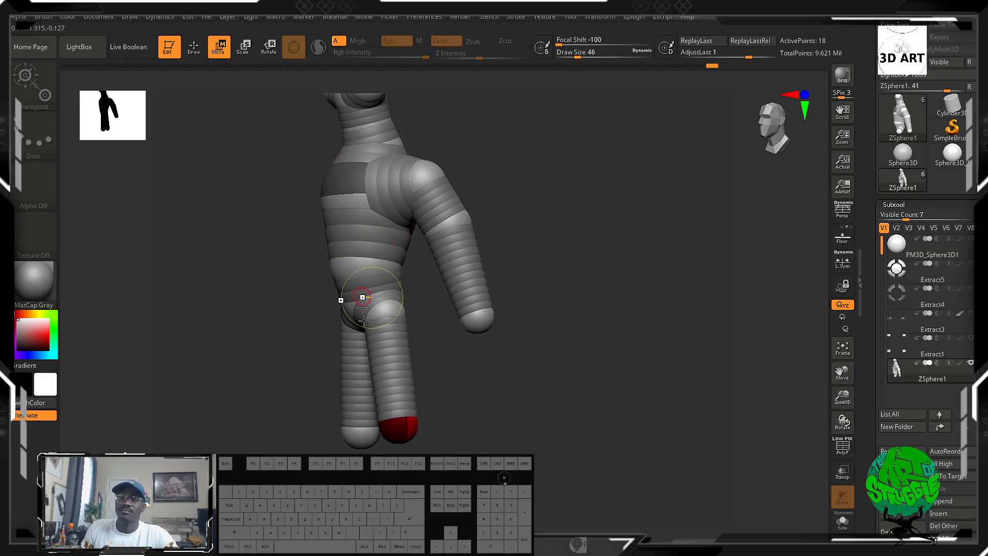
{"action": "left_click_drag", "start_coordinate": [396, 410], "coordinate": [451, 320], "text": "alt"}
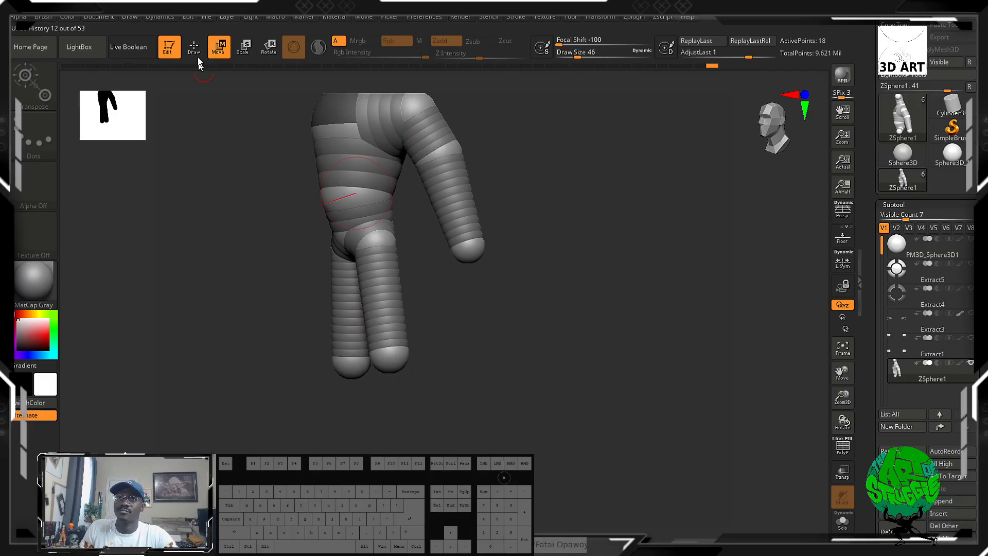
{"action": "left_click", "coordinate": [194, 47]}
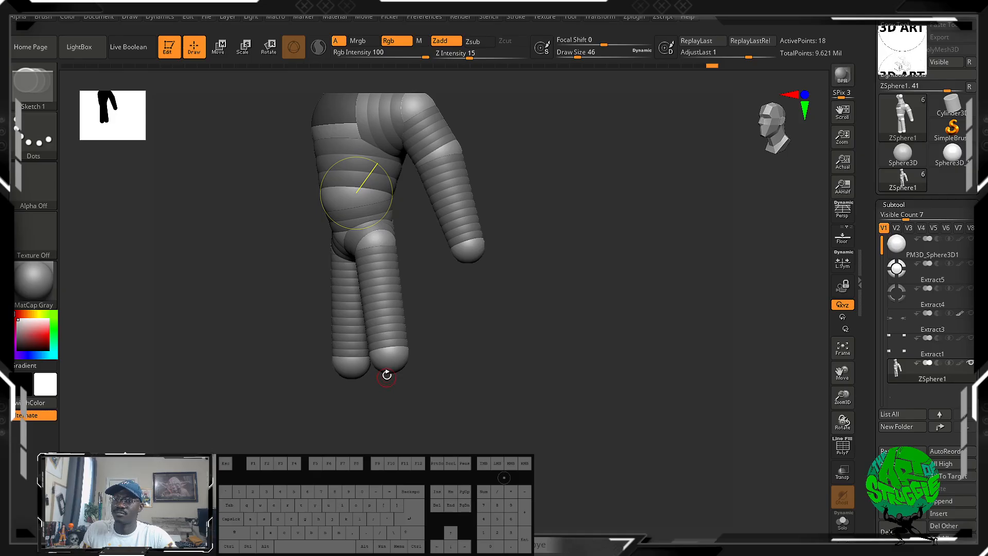
{"action": "left_click_drag", "start_coordinate": [389, 371], "coordinate": [395, 389]}
{"action": "left_click_drag", "start_coordinate": [435, 384], "coordinate": [423, 383], "text": "shift"}
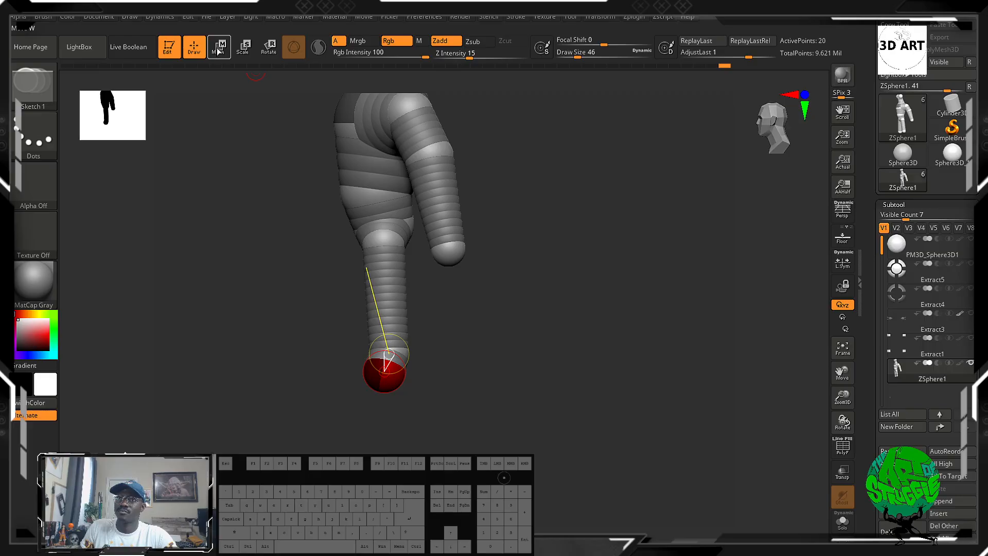
{"action": "left_click", "coordinate": [218, 48]}
{"action": "left_click_drag", "start_coordinate": [385, 384], "coordinate": [417, 415]}
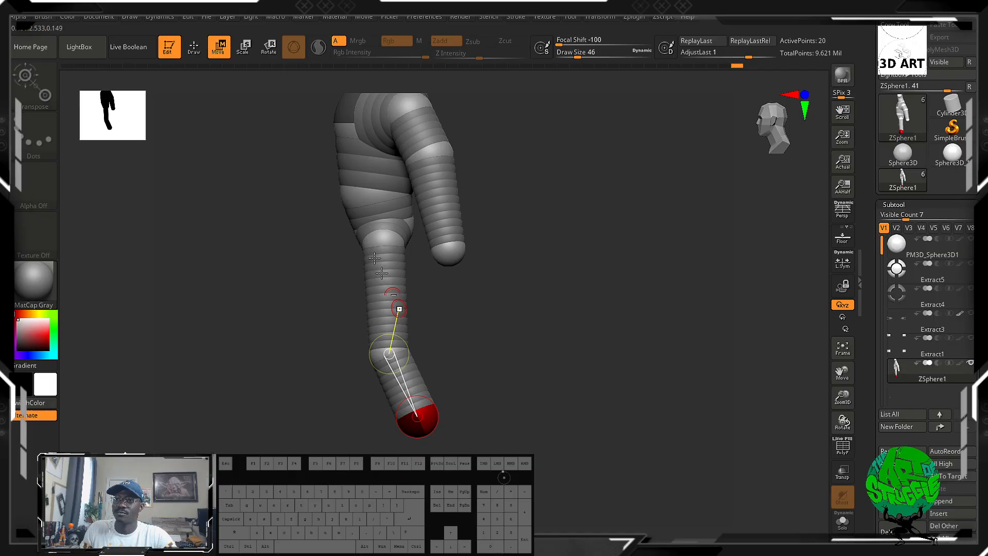
Draw another mirrored pair of child ZSpheres at the leg ends and move them straight down to add a third leg segment.
{"action": "left_click", "coordinate": [194, 46]}
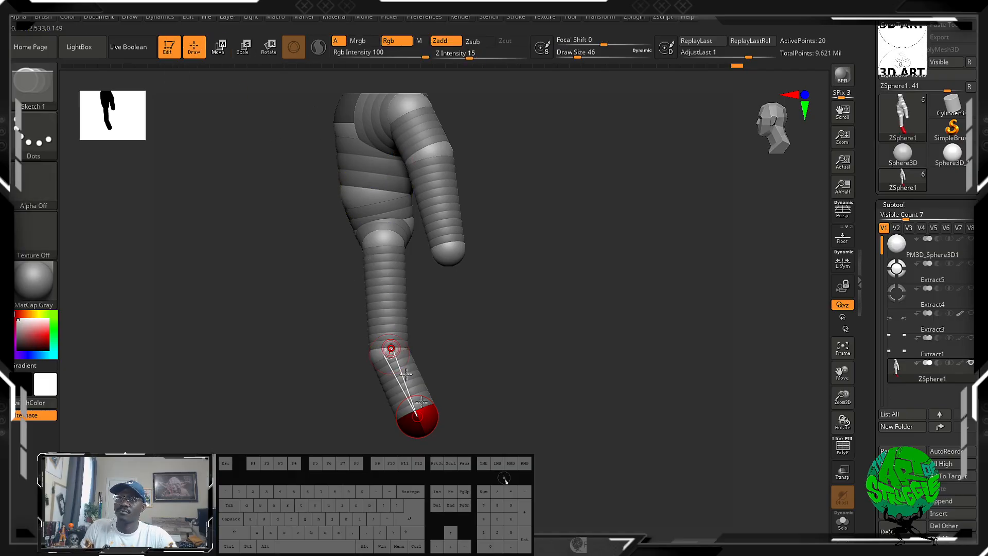
{"action": "left_click_drag", "start_coordinate": [431, 439], "coordinate": [483, 426], "text": "shift"}
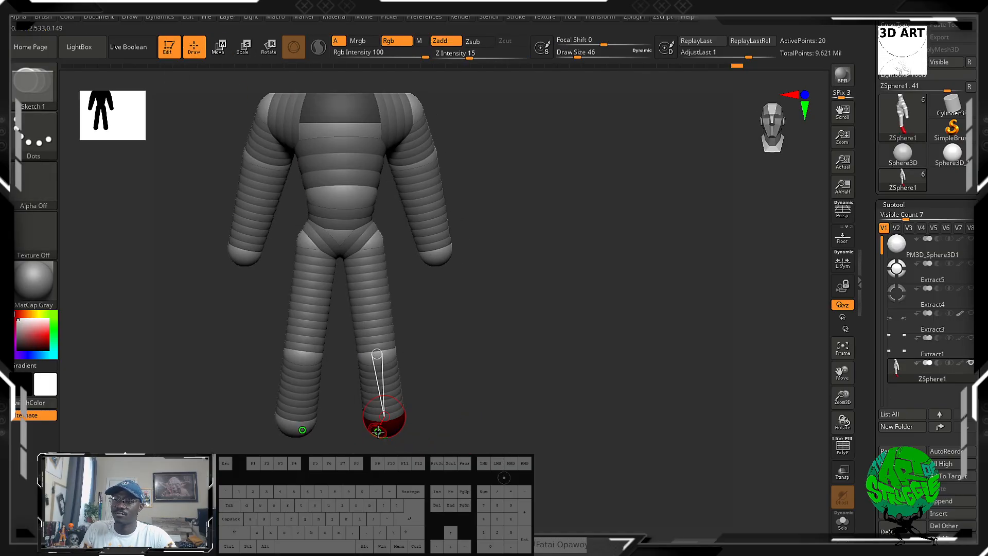
{"action": "mouse_move", "coordinate": [381, 432]}
{"action": "left_mouse_down"}
{"action": "mouse_move", "coordinate": [385, 460]}
{"action": "mouse_move", "coordinate": [390, 448]}
{"action": "left_mouse_up"}
{"action": "left_click_drag", "start_coordinate": [470, 438], "coordinate": [424, 434], "text": "shift"}
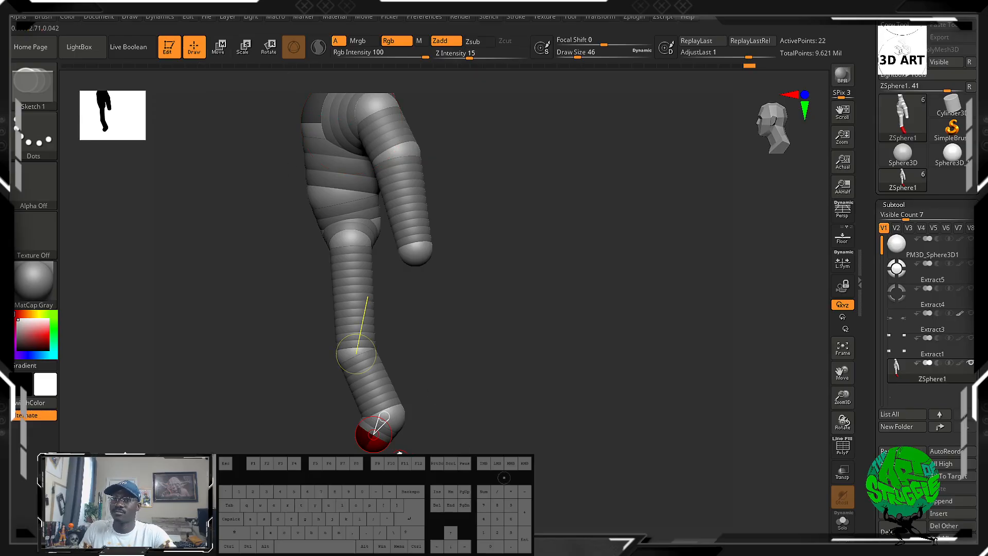
{"action": "key", "text": "w"}
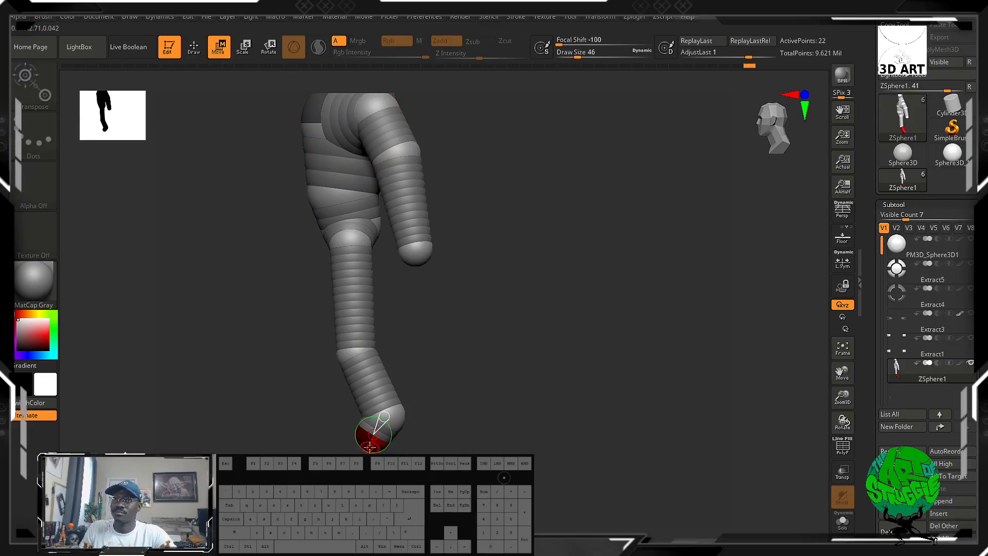
{"action": "left_click_drag", "start_coordinate": [578, 374], "coordinate": [576, 249], "text": "alt"}
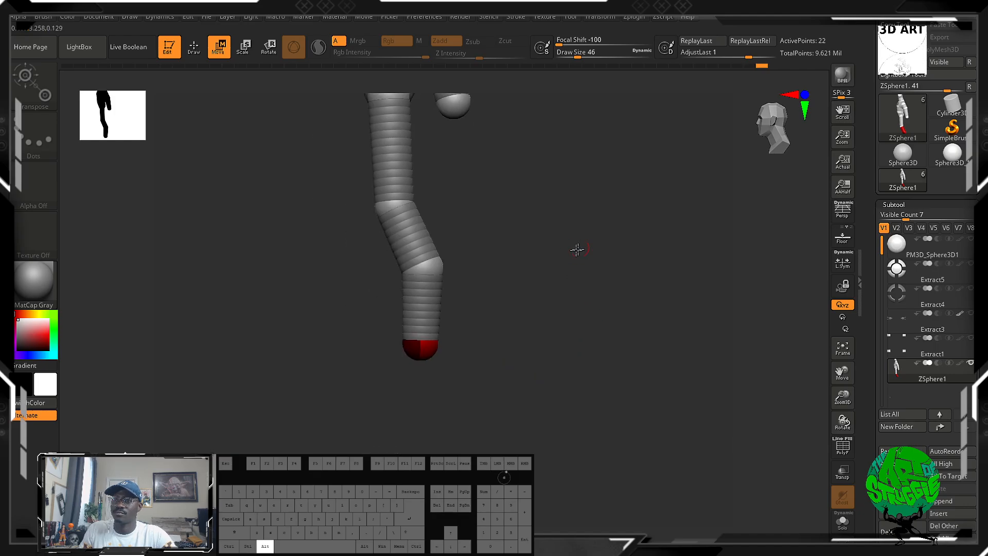
{"action": "left_click_drag", "start_coordinate": [422, 349], "coordinate": [425, 378]}
Nudge the mirrored joint ZSpheres above the lowest leg segment slightly downward and the knee ZSpheres slightly forward.
{"action": "left_click_drag", "start_coordinate": [466, 340], "coordinate": [534, 337]}
{"action": "mouse_move", "coordinate": [441, 271]}
{"action": "left_mouse_down"}
{"action": "mouse_move", "coordinate": [425, 274]}
{"action": "mouse_move", "coordinate": [453, 276]}
{"action": "mouse_move", "coordinate": [435, 280]}
{"action": "left_mouse_up"}
{"action": "left_click_drag", "start_coordinate": [486, 289], "coordinate": [462, 271]}
{"action": "left_click_drag", "start_coordinate": [423, 204], "coordinate": [416, 207]}
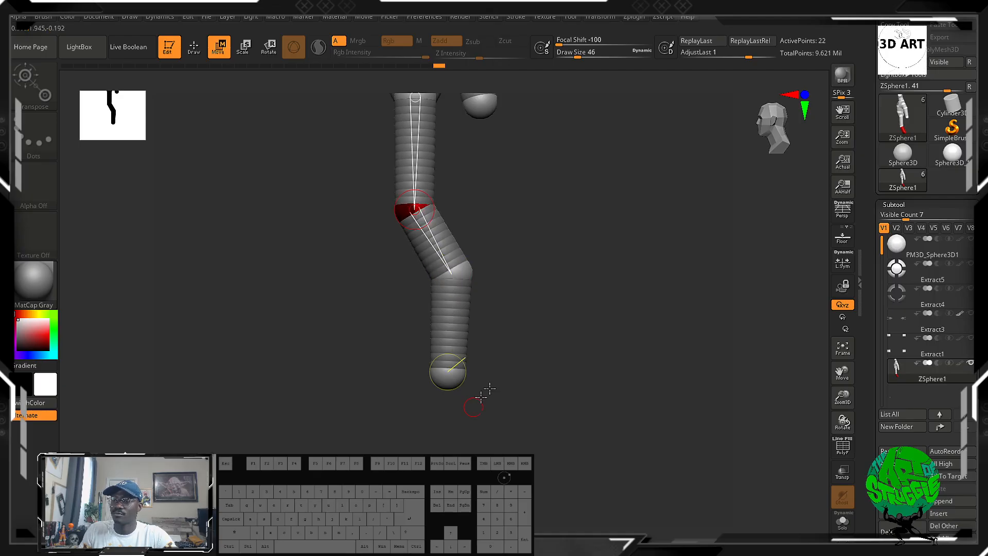
Lengthen the arms by moving the mirrored arm-end ZSpheres down to knee level and lowering the elbow ZSpheres.
{"action": "left_click_drag", "start_coordinate": [494, 384], "coordinate": [562, 357]}
{"action": "left_click_drag", "start_coordinate": [516, 159], "coordinate": [555, 330], "text": "alt"}
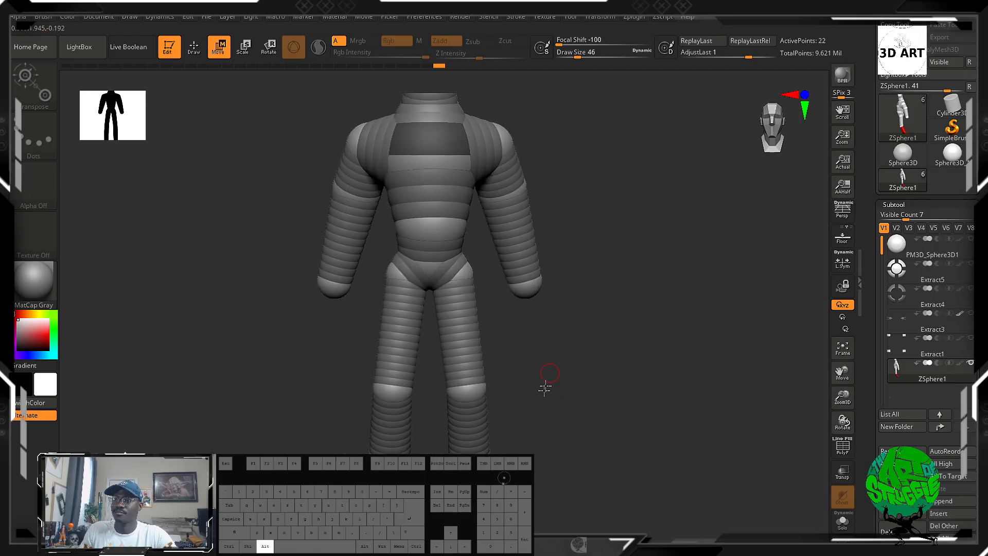
{"action": "left_click_drag", "start_coordinate": [545, 387], "coordinate": [564, 350], "text": "alt"}
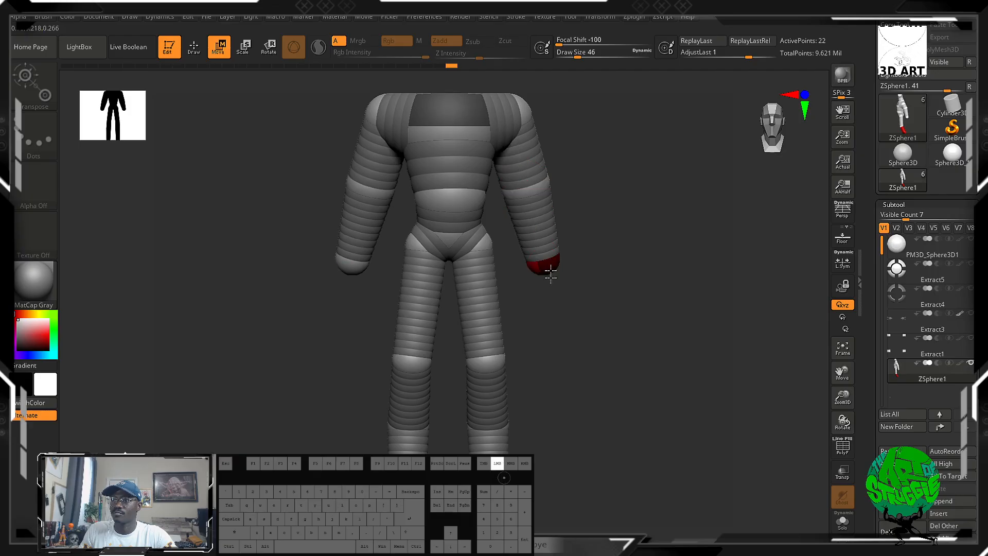
{"action": "left_click_drag", "start_coordinate": [547, 270], "coordinate": [544, 351]}
{"action": "left_click_drag", "start_coordinate": [531, 196], "coordinate": [533, 221]}
{"action": "left_click_drag", "start_coordinate": [630, 260], "coordinate": [610, 257]}
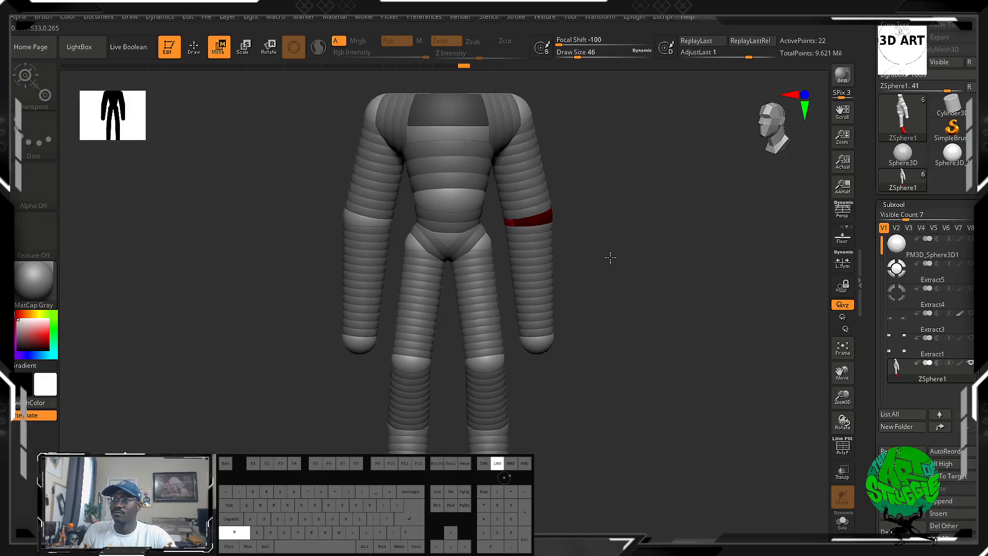
{"action": "left_click_drag", "start_coordinate": [541, 221], "coordinate": [548, 217]}
{"action": "left_click_drag", "start_coordinate": [640, 267], "coordinate": [575, 254]}
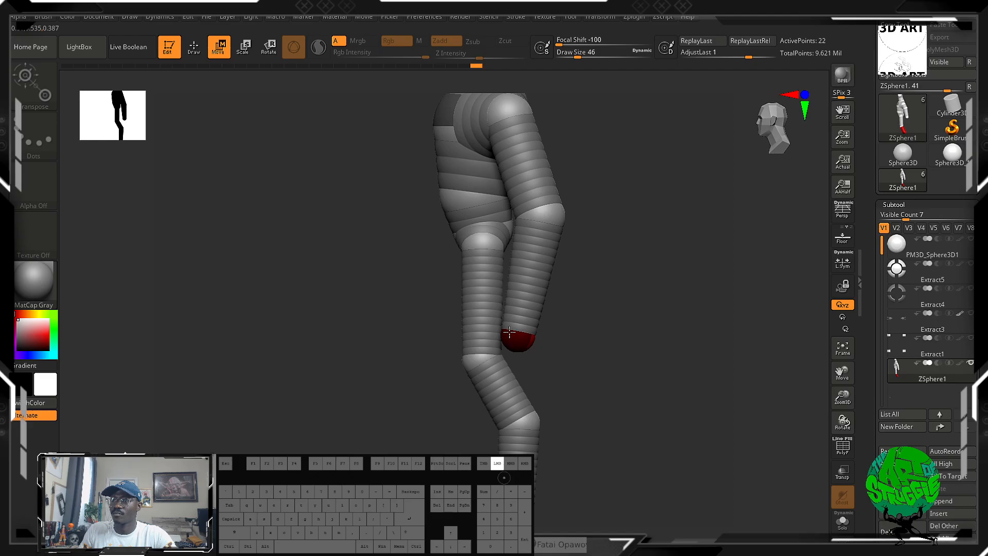
Draw mirrored child ZSpheres at the leg ends and a further pair in front of them to start the feet.
{"action": "left_click_drag", "start_coordinate": [613, 272], "coordinate": [603, 376], "text": "shift"}
{"action": "left_click_drag", "start_coordinate": [635, 411], "coordinate": [593, 277], "text": "alt"}
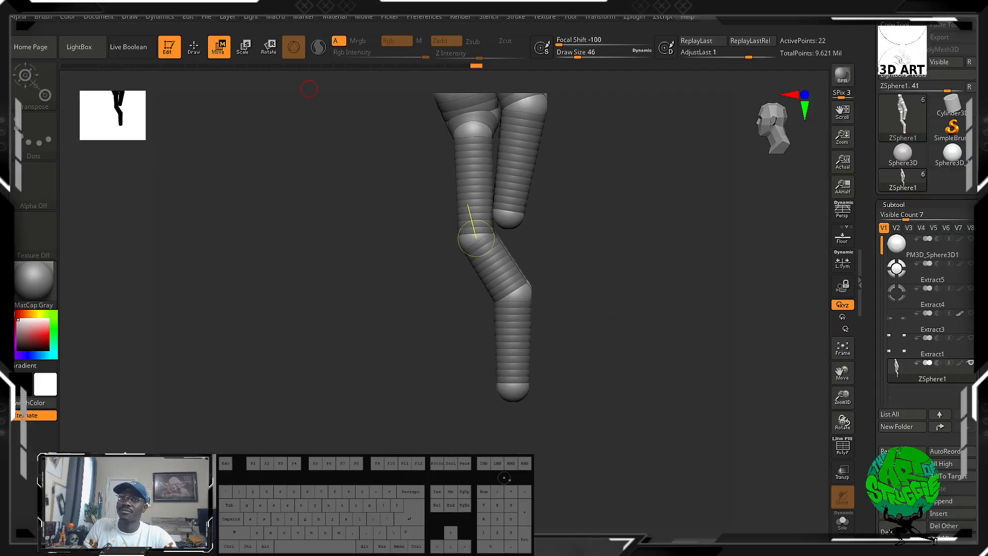
{"action": "left_click", "coordinate": [194, 48]}
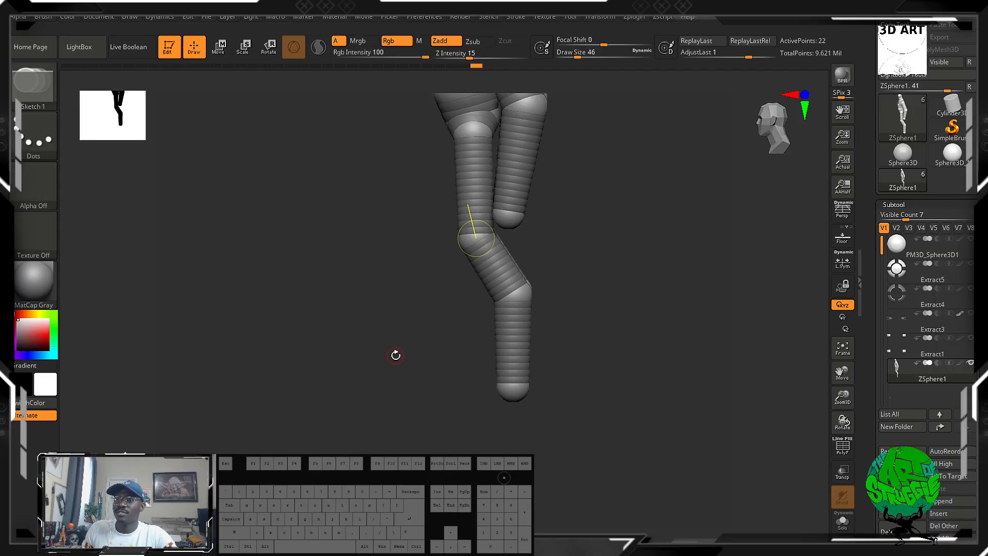
{"action": "left_click_drag", "start_coordinate": [529, 423], "coordinate": [426, 378]}
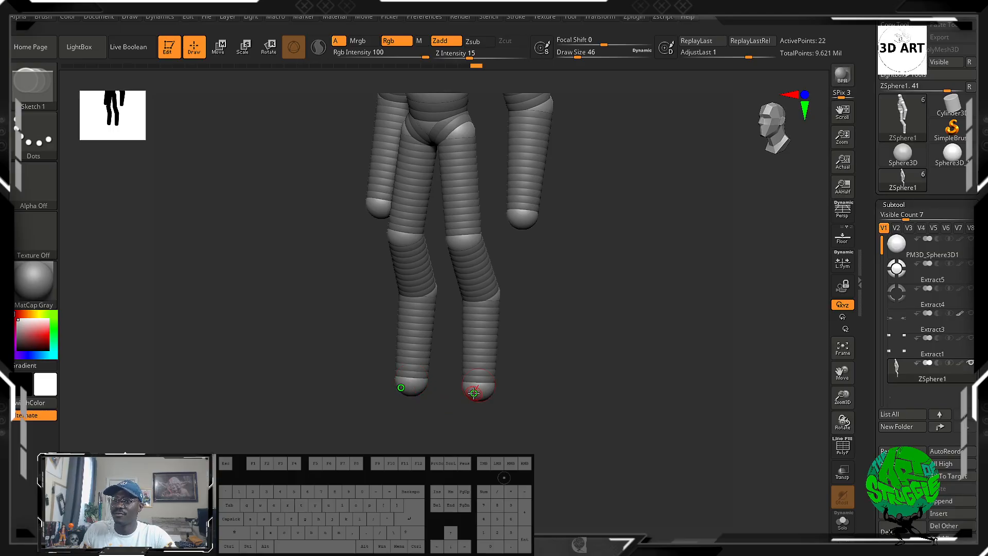
{"action": "mouse_move", "coordinate": [474, 400]}
{"action": "left_mouse_down"}
{"action": "mouse_move", "coordinate": [509, 412]}
{"action": "mouse_move", "coordinate": [479, 412]}
{"action": "left_mouse_up"}
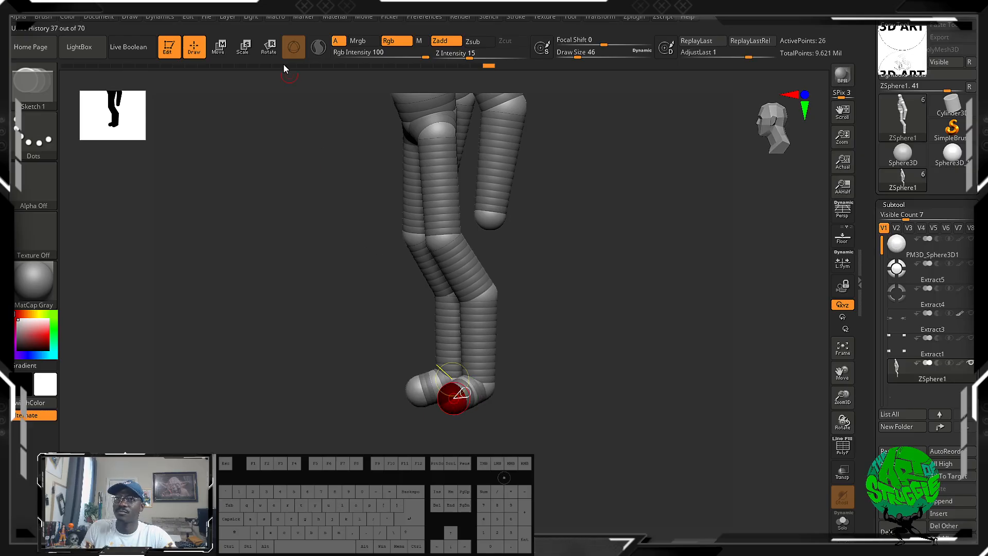
Pull the mirrored toe ZSpheres forward and reposition the foot ZSpheres to shape long feet.
{"action": "left_click", "coordinate": [222, 51]}
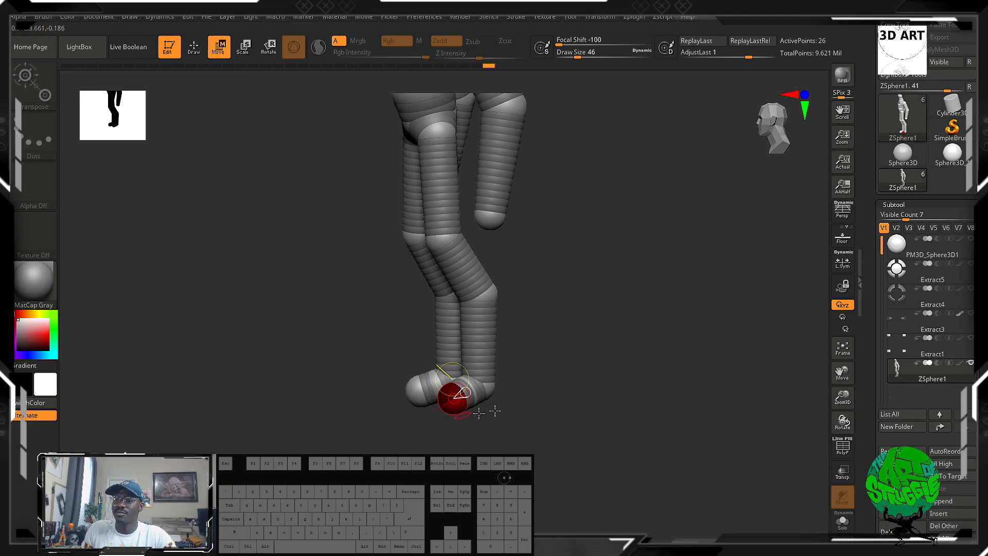
{"action": "left_click_drag", "start_coordinate": [479, 412], "coordinate": [506, 442]}
{"action": "left_click_drag", "start_coordinate": [503, 365], "coordinate": [556, 392]}
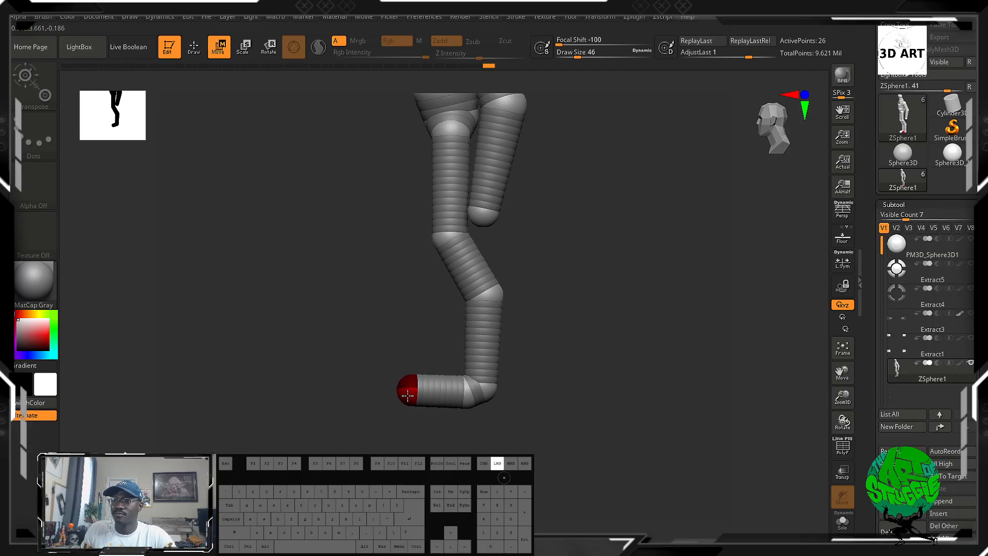
{"action": "left_click_drag", "start_coordinate": [590, 349], "coordinate": [637, 348], "text": "shift"}
{"action": "left_click_drag", "start_coordinate": [494, 348], "coordinate": [477, 376]}
{"action": "left_click_drag", "start_coordinate": [485, 391], "coordinate": [452, 386]}
{"action": "mouse_move", "coordinate": [556, 362]}
{"action": "left_mouse_down"}
{"action": "mouse_move", "coordinate": [603, 356]}
{"action": "mouse_move", "coordinate": [559, 349]}
{"action": "left_mouse_up"}
Reposition the head and neck ZSpheres so the neck juts forward, and review the whole figure from several sides.
{"action": "left_click_drag", "start_coordinate": [534, 200], "coordinate": [476, 195], "text": "alt"}
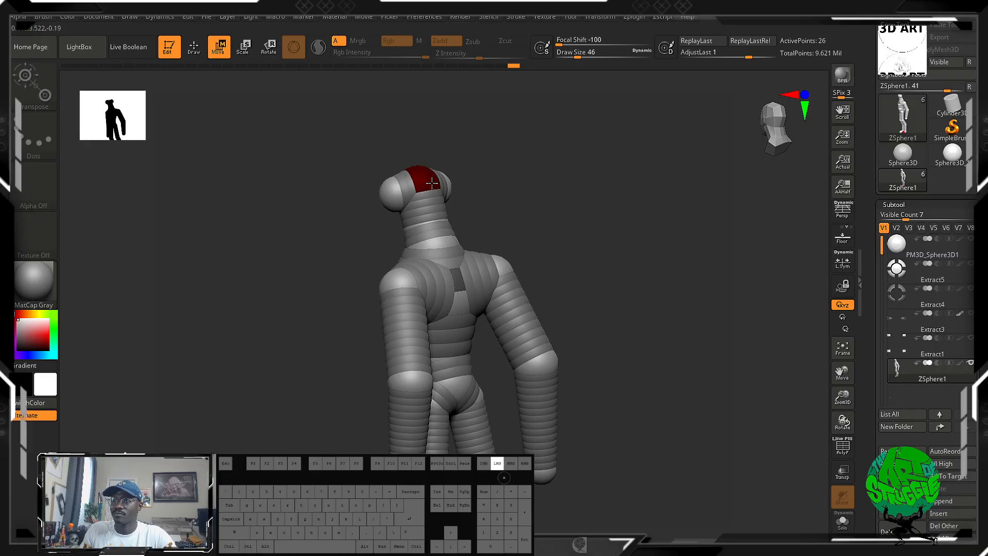
{"action": "left_click_drag", "start_coordinate": [537, 205], "coordinate": [611, 205], "text": "shift"}
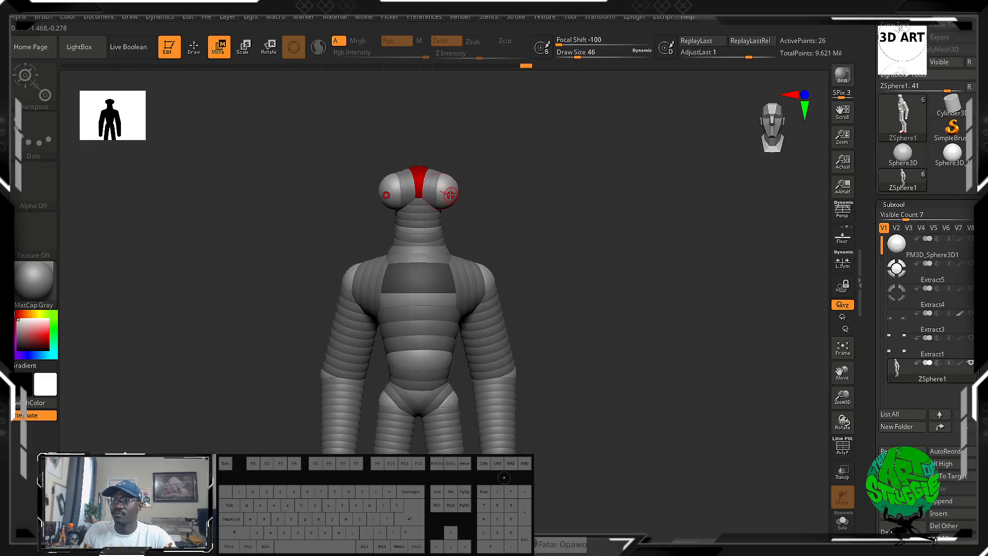
{"action": "left_click_drag", "start_coordinate": [496, 232], "coordinate": [473, 233]}
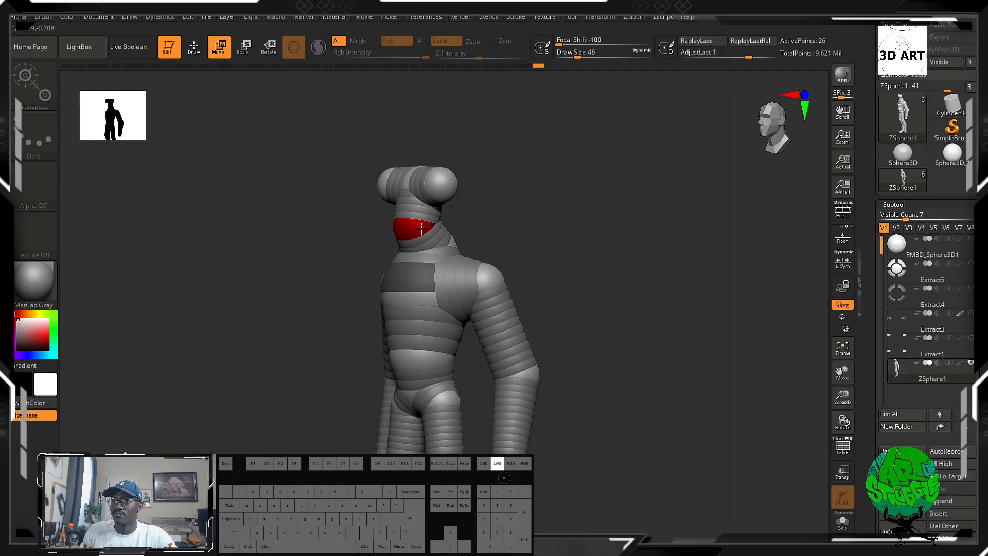
{"action": "left_click_drag", "start_coordinate": [535, 216], "coordinate": [581, 211]}
{"action": "left_click_drag", "start_coordinate": [528, 253], "coordinate": [428, 203], "text": "alt"}
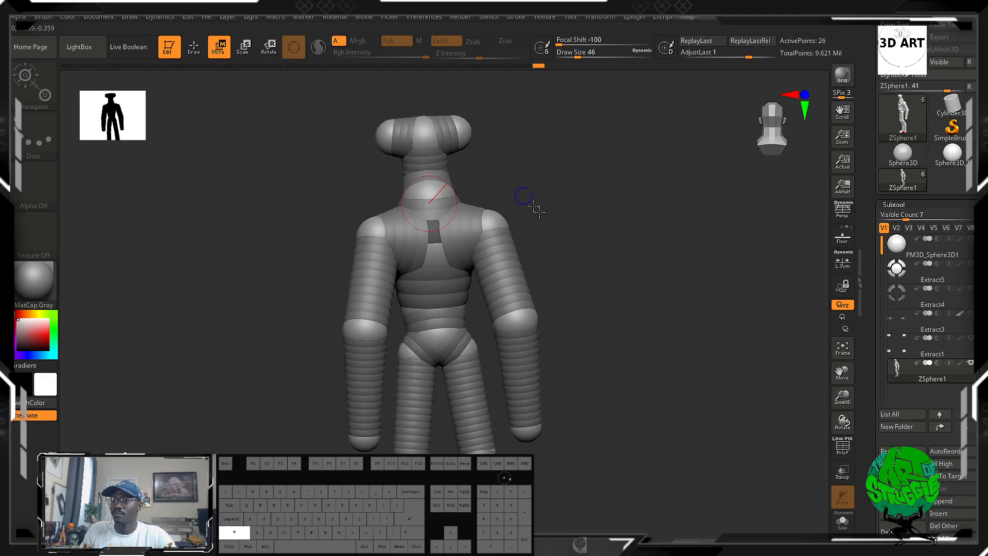
{"action": "left_click_drag", "start_coordinate": [536, 210], "coordinate": [580, 228], "text": "alt"}
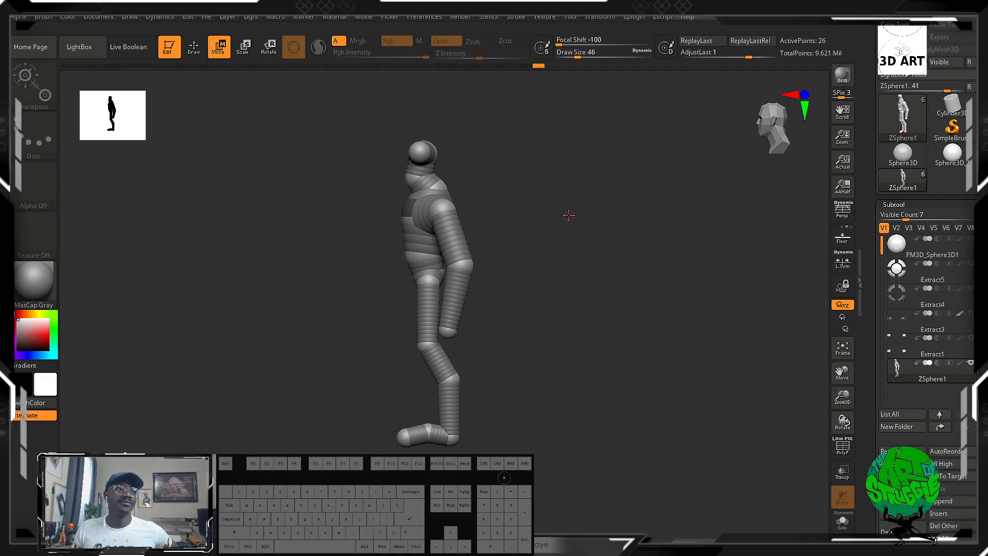
{"action": "left_click_drag", "start_coordinate": [615, 278], "coordinate": [603, 226]}
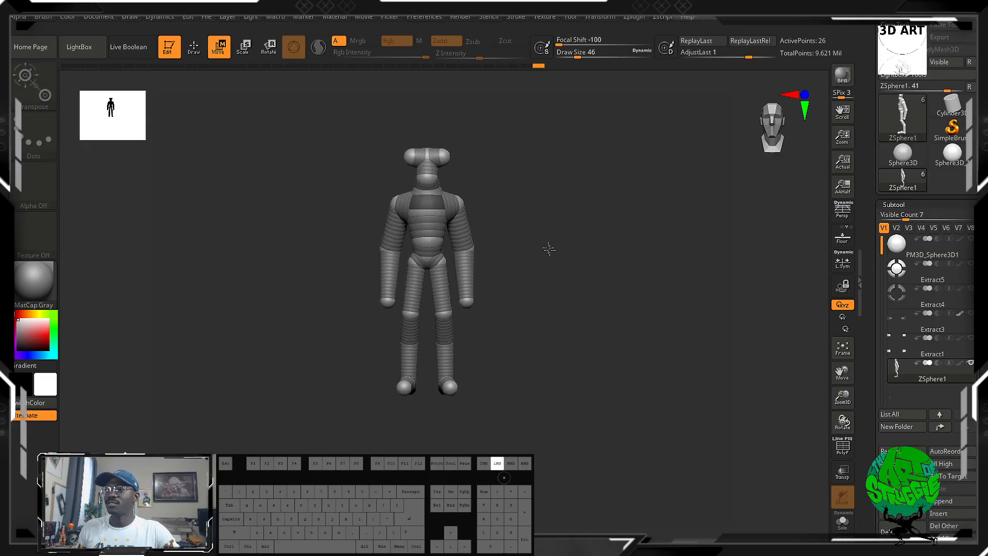
Insert a ZSphere across the mid-torso and draw mirrored ZSpheres with end children on its sides to start a second arm pair.
{"action": "left_click_drag", "start_coordinate": [548, 249], "coordinate": [539, 220]}
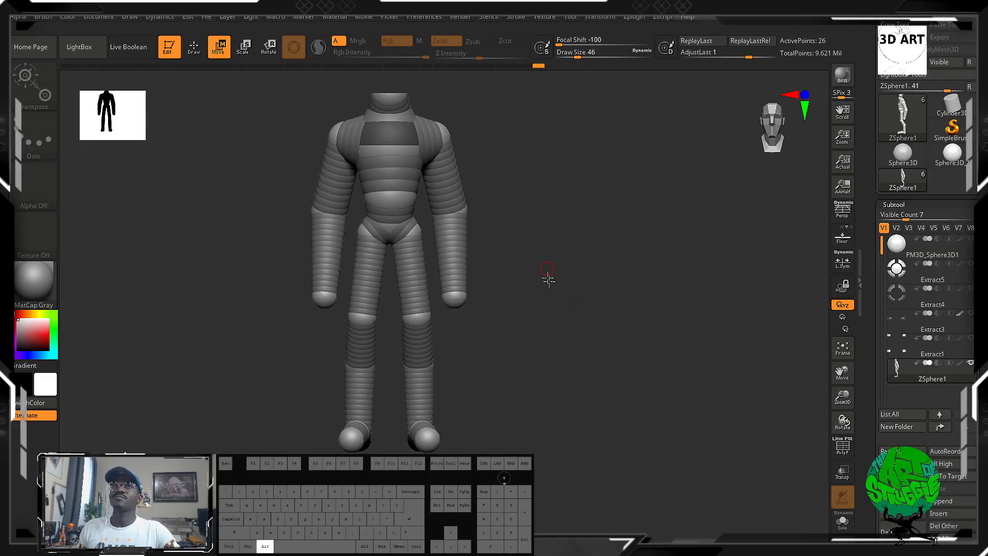
{"action": "left_click_drag", "start_coordinate": [547, 278], "coordinate": [552, 227], "text": "alt"}
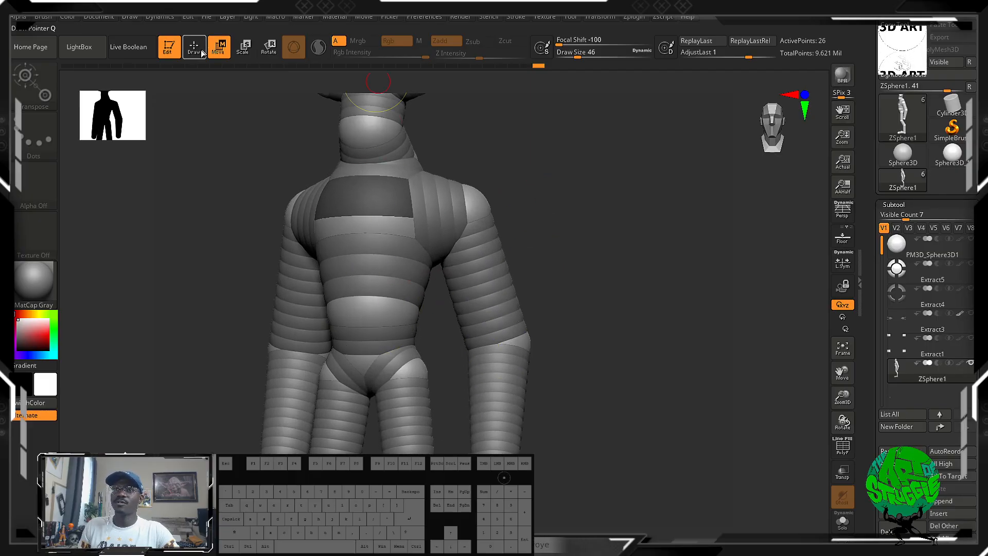
{"action": "left_click", "coordinate": [194, 47]}
{"action": "left_click_drag", "start_coordinate": [324, 289], "coordinate": [424, 279]}
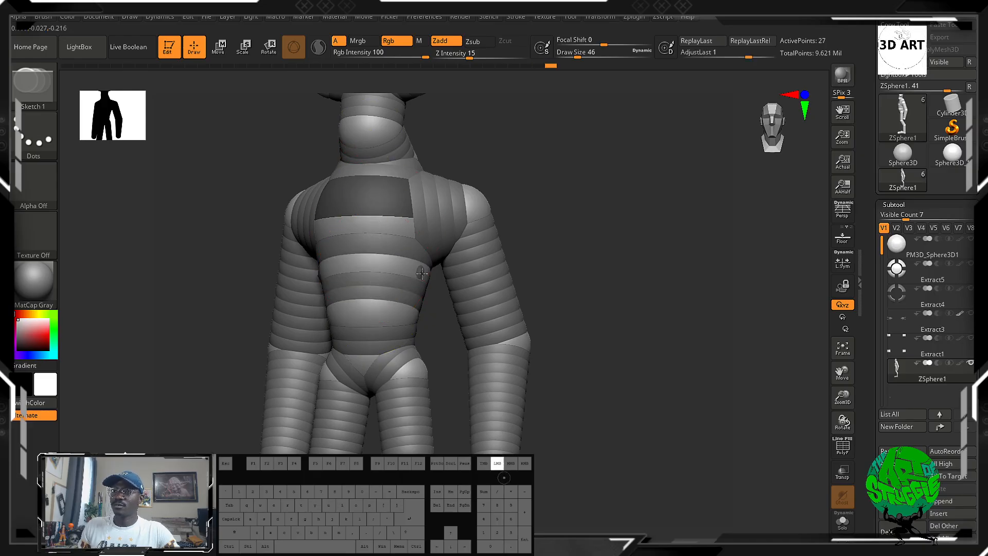
{"action": "left_click_drag", "start_coordinate": [427, 270], "coordinate": [436, 283]}
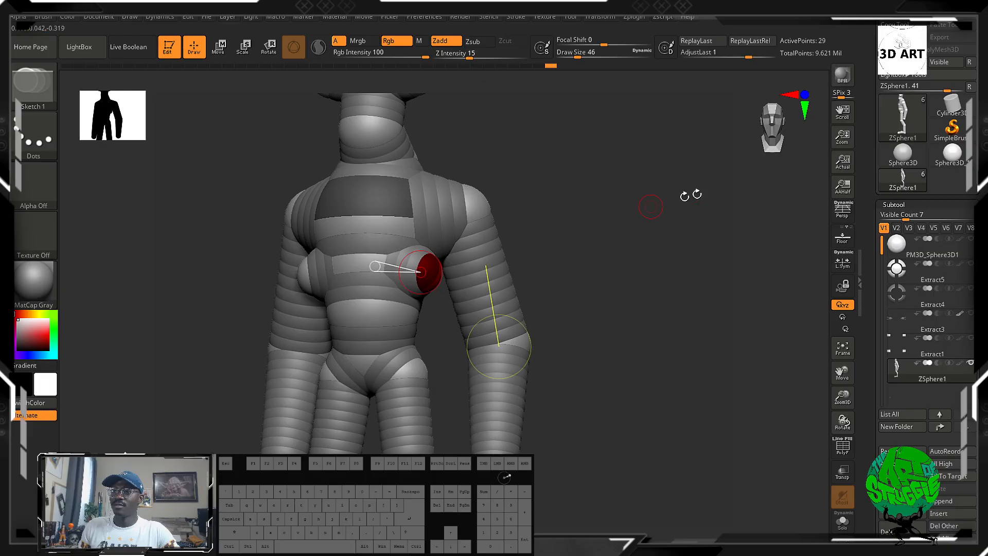
{"action": "left_click_drag", "start_coordinate": [653, 205], "coordinate": [702, 227]}
{"action": "left_click_drag", "start_coordinate": [421, 290], "coordinate": [433, 291]}
{"action": "left_click_drag", "start_coordinate": [772, 206], "coordinate": [708, 176]}
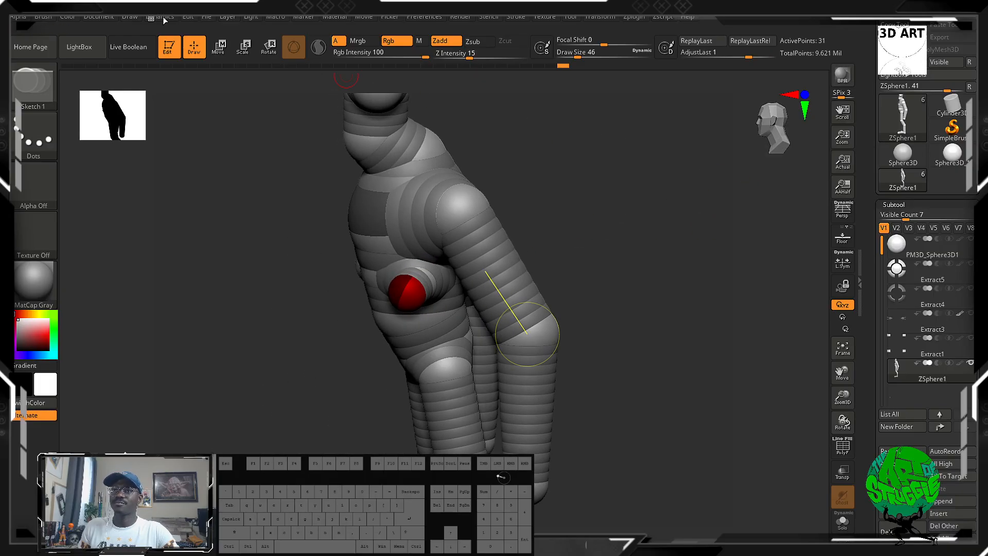
Pull the new mirrored end ZSpheres down and outward to form the upper segments of the second arms.
{"action": "left_click", "coordinate": [212, 56]}
{"action": "left_click", "coordinate": [430, 352]}
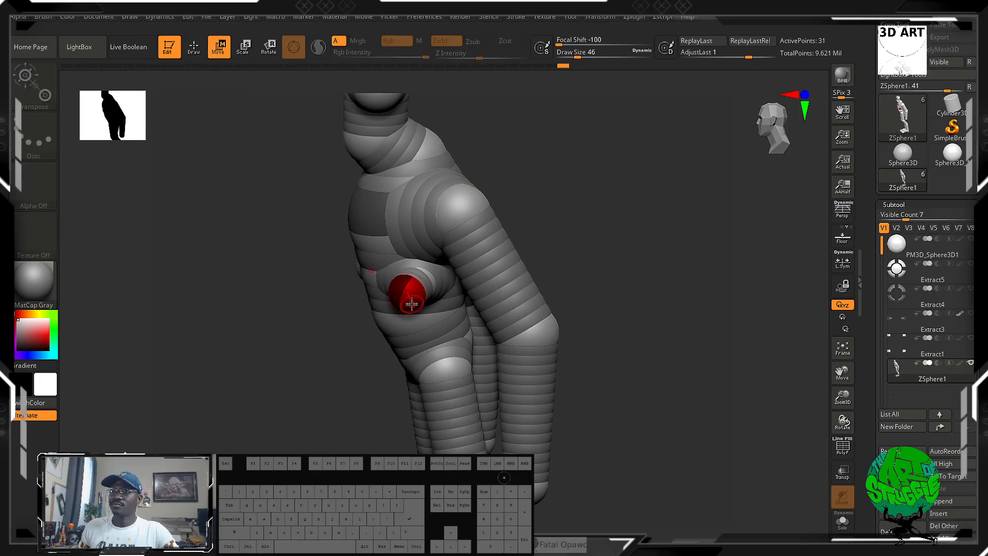
{"action": "left_click_drag", "start_coordinate": [411, 304], "coordinate": [442, 336]}
{"action": "left_click_drag", "start_coordinate": [684, 205], "coordinate": [717, 173], "text": "shift"}
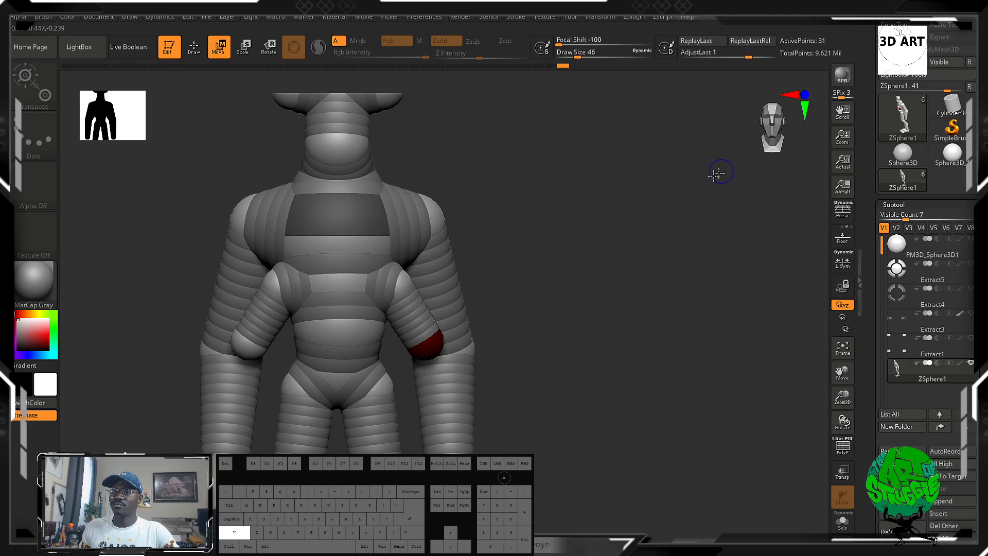
{"action": "left_click_drag", "start_coordinate": [587, 303], "coordinate": [535, 286]}
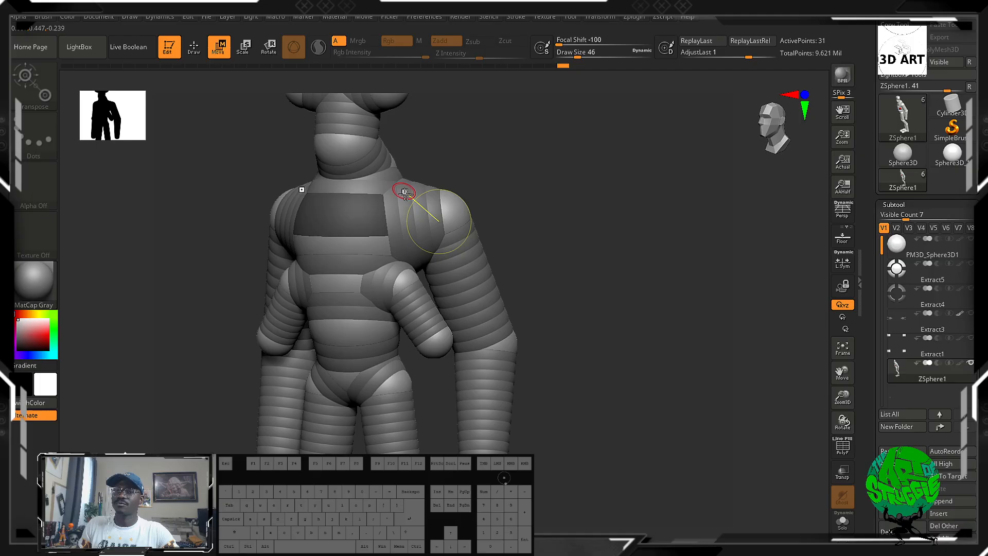
Draw mirrored child ZSpheres at the second arms' ends and pull them down to form the forearms.
{"action": "key", "text": "q"}
{"action": "left_click", "coordinate": [442, 354]}
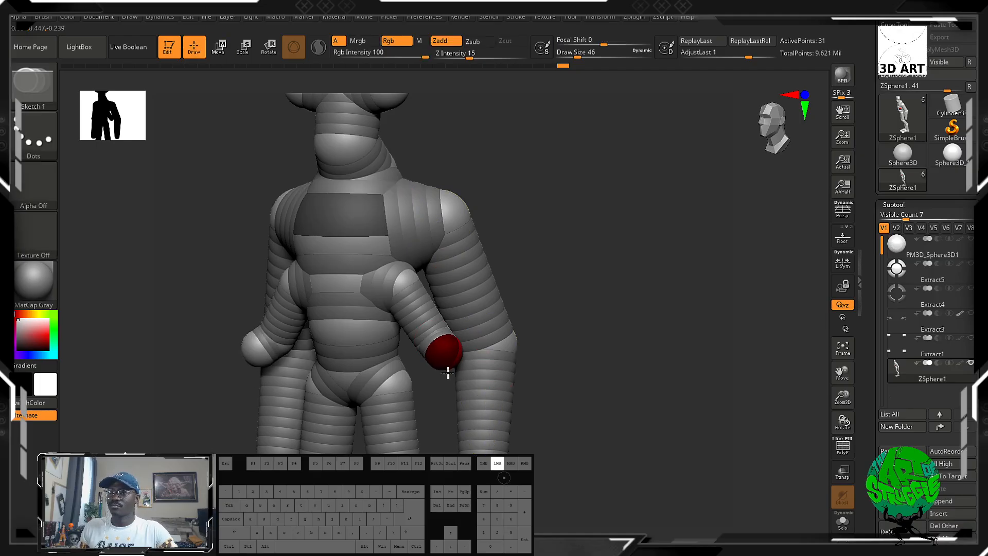
{"action": "left_click_drag", "start_coordinate": [569, 342], "coordinate": [533, 314]}
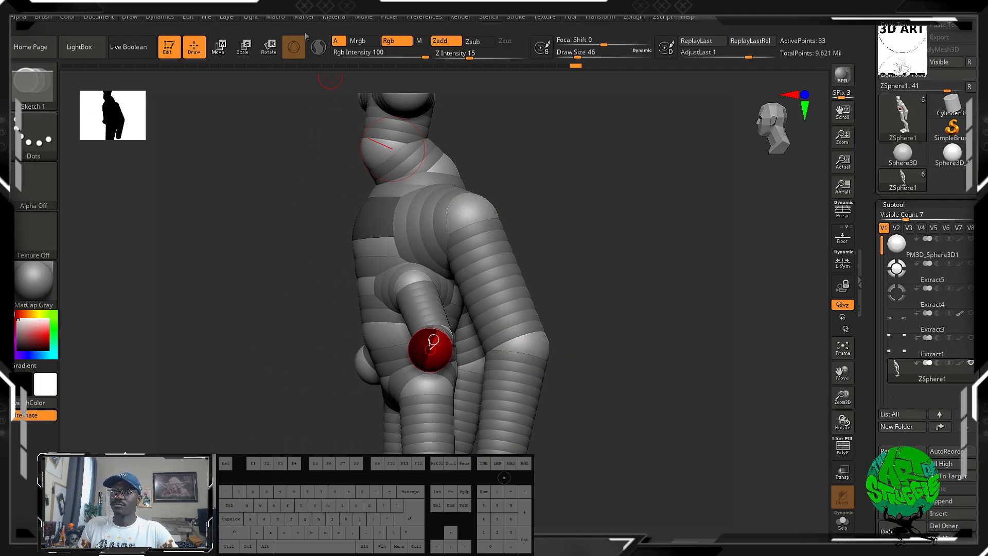
{"action": "left_click", "coordinate": [218, 48]}
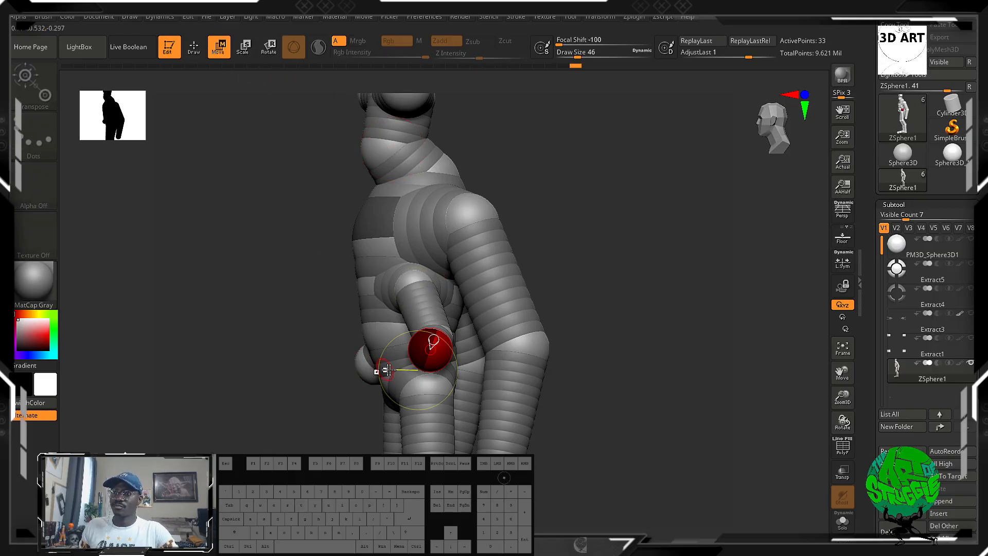
{"action": "left_click_drag", "start_coordinate": [422, 347], "coordinate": [427, 399]}
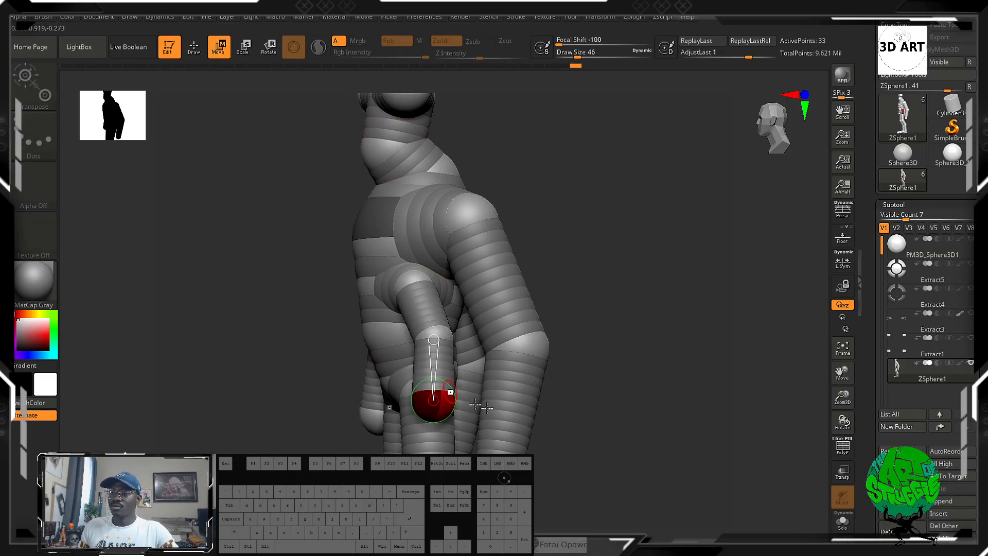
{"action": "left_click_drag", "start_coordinate": [647, 438], "coordinate": [696, 359], "text": "alt"}
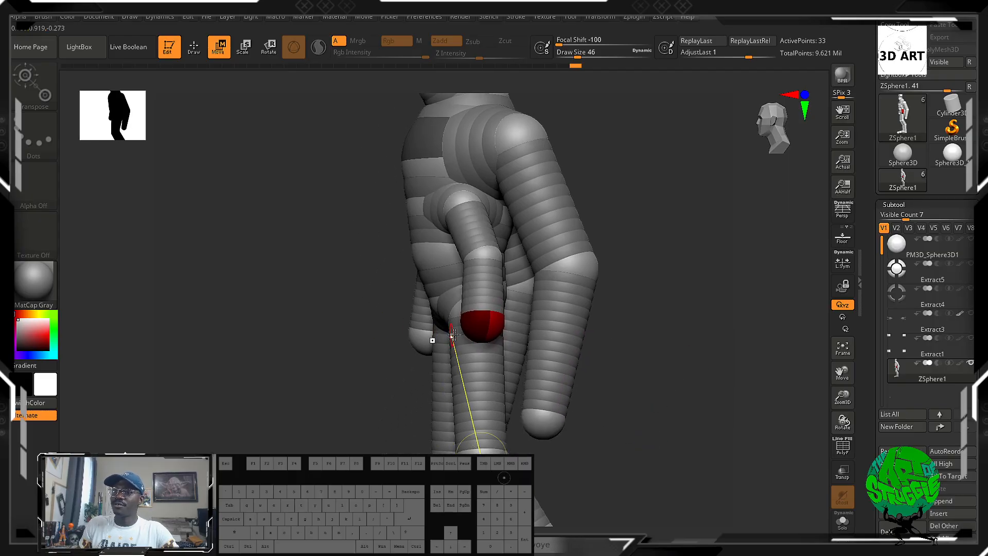
{"action": "left_click_drag", "start_coordinate": [472, 328], "coordinate": [470, 350]}
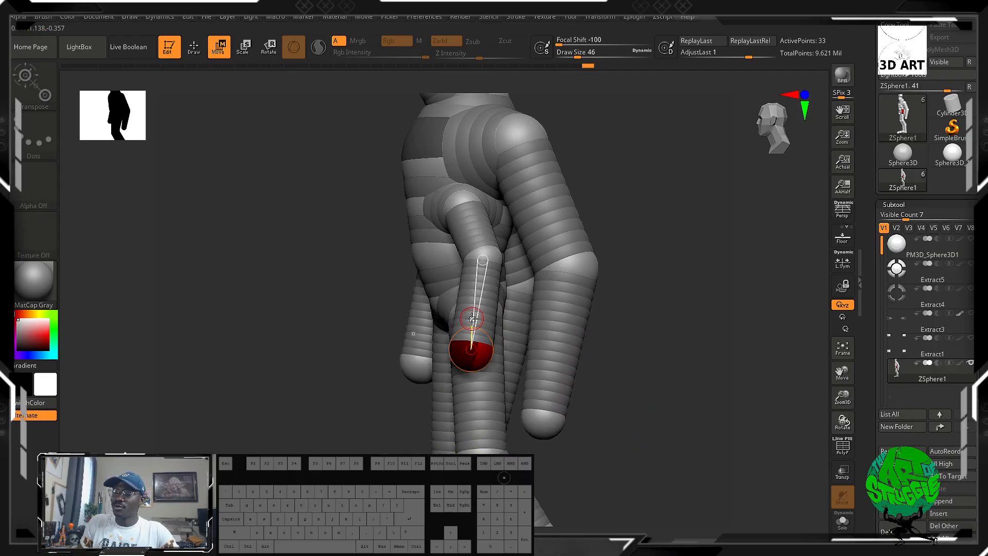
Move the second arms' elbow and shoulder ZSpheres backward and adjust their end ZSpheres slightly lower.
{"action": "left_click_drag", "start_coordinate": [482, 258], "coordinate": [498, 266]}
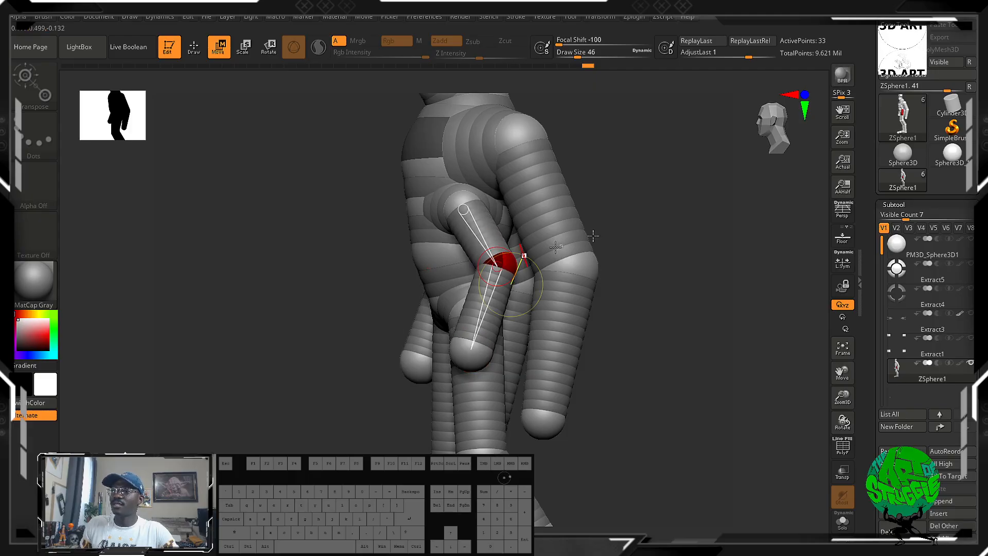
{"action": "left_click_drag", "start_coordinate": [784, 301], "coordinate": [696, 301]}
{"action": "left_click_drag", "start_coordinate": [622, 308], "coordinate": [680, 264], "text": "alt"}
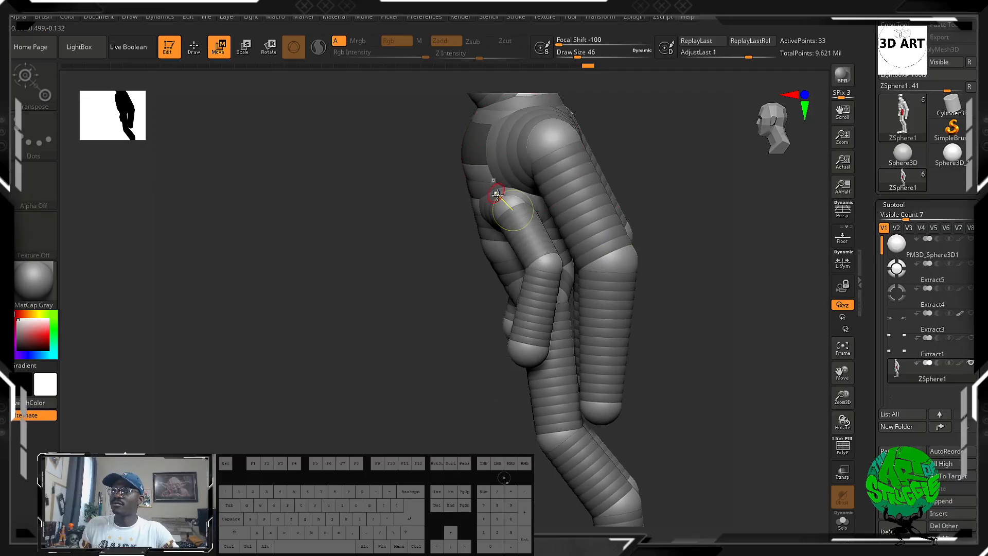
{"action": "left_click_drag", "start_coordinate": [504, 203], "coordinate": [523, 207]}
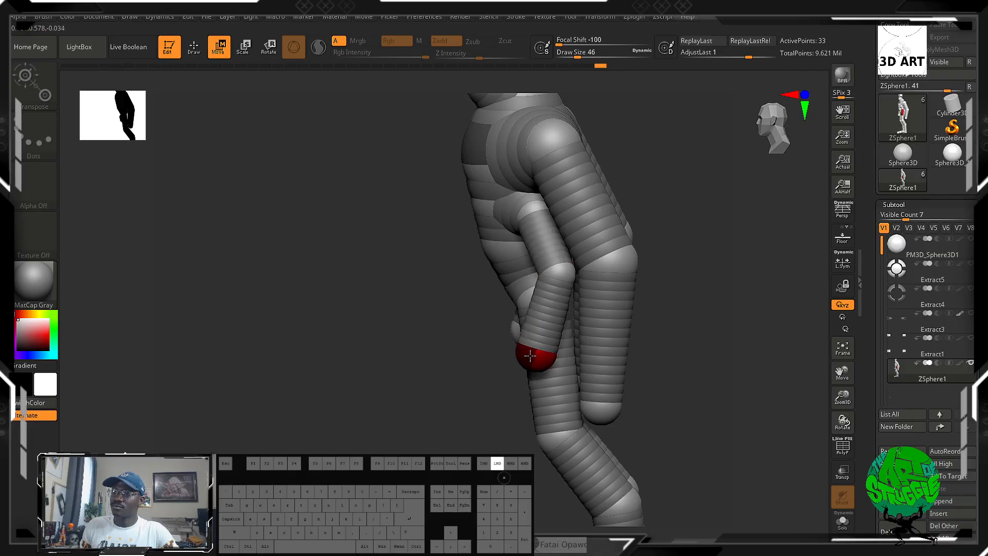
{"action": "left_click_drag", "start_coordinate": [806, 354], "coordinate": [743, 320]}
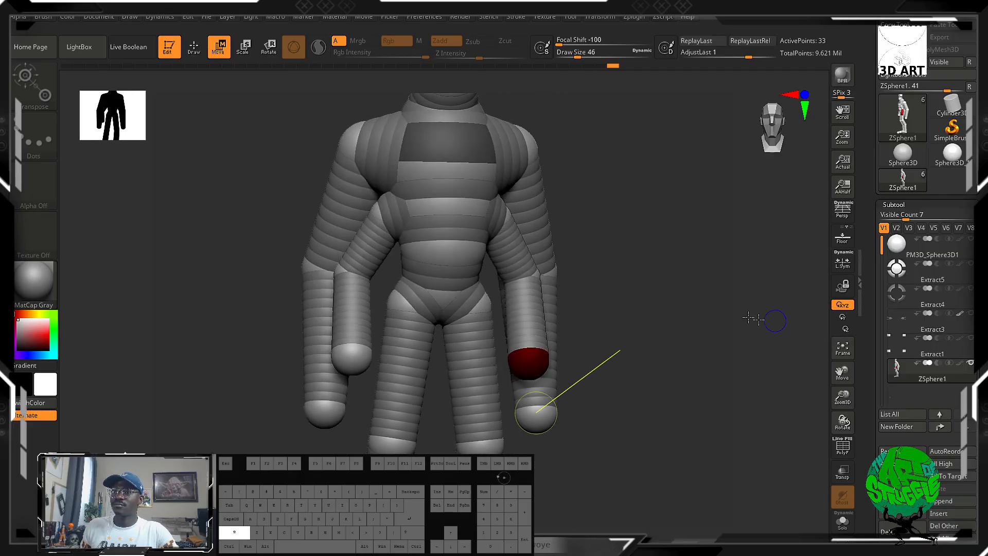
{"action": "left_click_drag", "start_coordinate": [671, 277], "coordinate": [631, 343], "text": "alt"}
{"action": "left_click_drag", "start_coordinate": [627, 296], "coordinate": [647, 211], "text": "alt"}
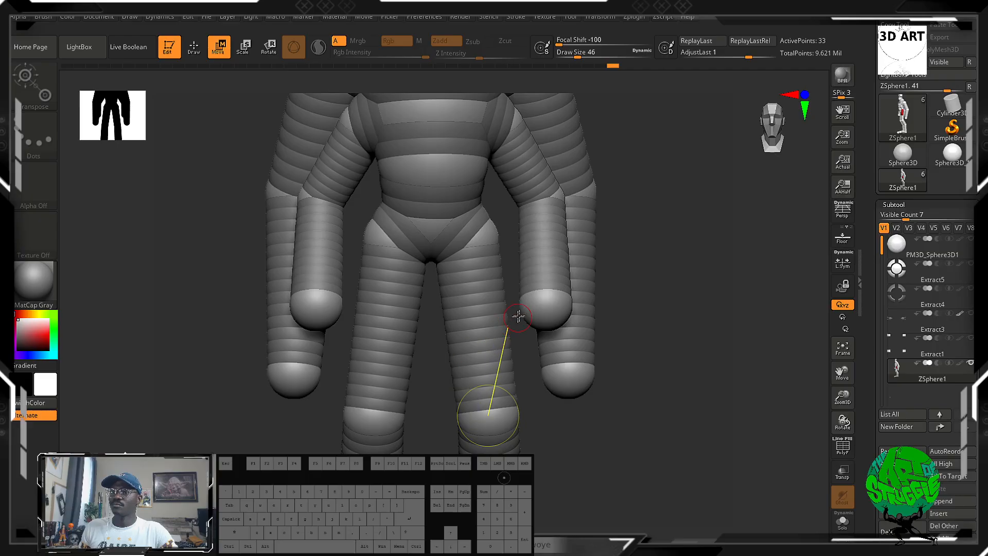
{"action": "left_click_drag", "start_coordinate": [543, 317], "coordinate": [543, 328]}
{"action": "left_click_drag", "start_coordinate": [728, 259], "coordinate": [710, 371]}
Adjust the position of the mid-torso ZSphere between the second pair of arms.
{"action": "mouse_move", "coordinate": [693, 300]}
{"action": "left_mouse_down"}
{"action": "mouse_move", "coordinate": [682, 293]}
{"action": "mouse_move", "coordinate": [711, 295]}
{"action": "mouse_move", "coordinate": [615, 258]}
{"action": "left_mouse_up"}
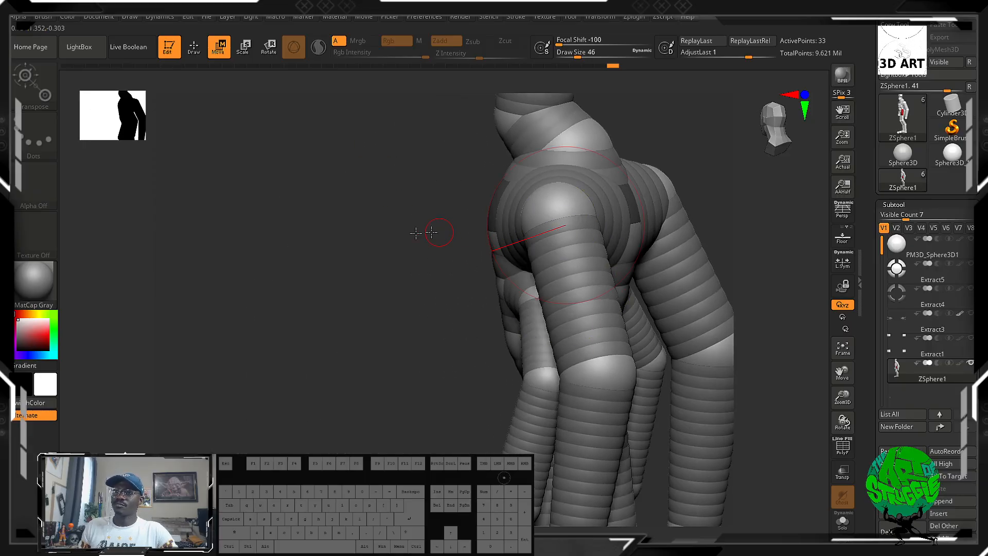
{"action": "left_click_drag", "start_coordinate": [415, 232], "coordinate": [415, 240]}
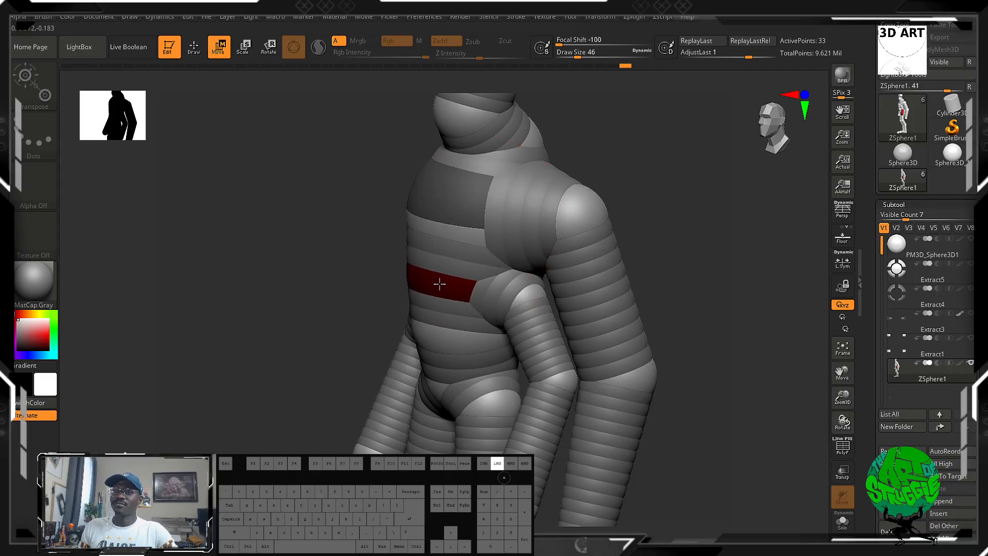
{"action": "left_click_drag", "start_coordinate": [303, 255], "coordinate": [360, 257], "text": "shift"}
Adjust the positions of the central head ZSphere and the neck ZSphere above the shoulders.
{"action": "left_click_drag", "start_coordinate": [732, 298], "coordinate": [708, 340], "text": "alt"}
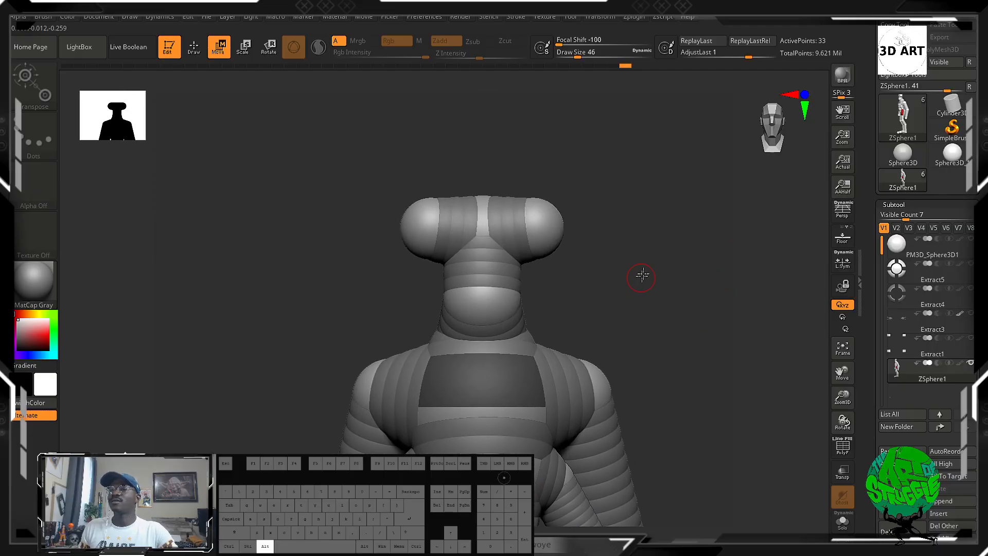
{"action": "left_click_drag", "start_coordinate": [641, 276], "coordinate": [629, 293], "text": "alt"}
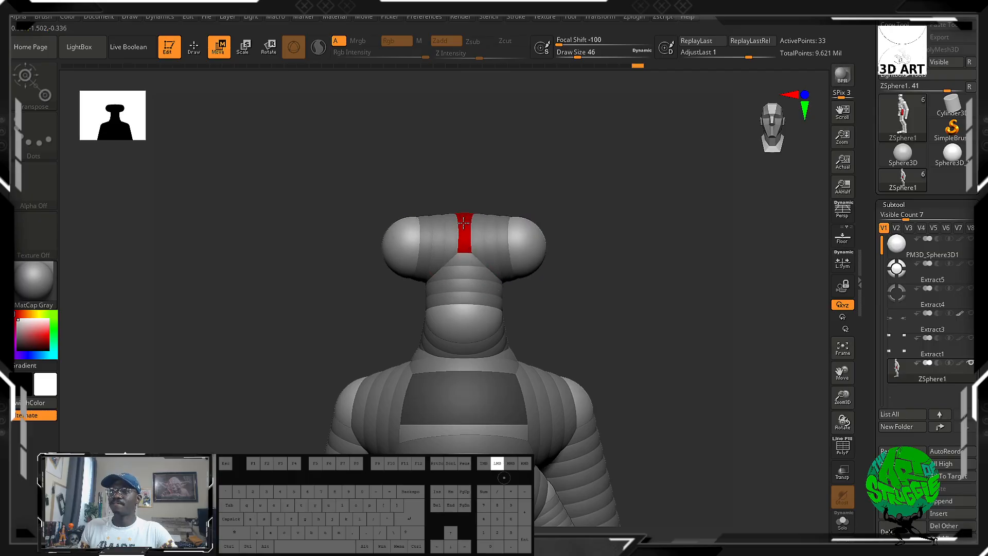
{"action": "left_click_drag", "start_coordinate": [563, 243], "coordinate": [486, 225]}
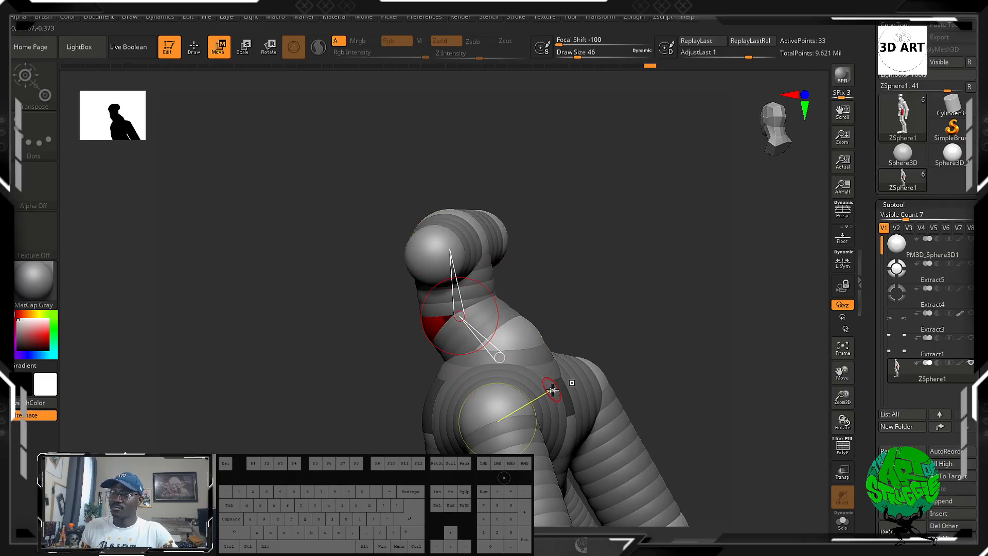
{"action": "left_click_drag", "start_coordinate": [561, 395], "coordinate": [650, 314]}
{"action": "left_click_drag", "start_coordinate": [529, 375], "coordinate": [539, 374]}
Try lowering the mirrored knee ZSpheres and spreading them outward.
{"action": "left_click_drag", "start_coordinate": [596, 272], "coordinate": [460, 309]}
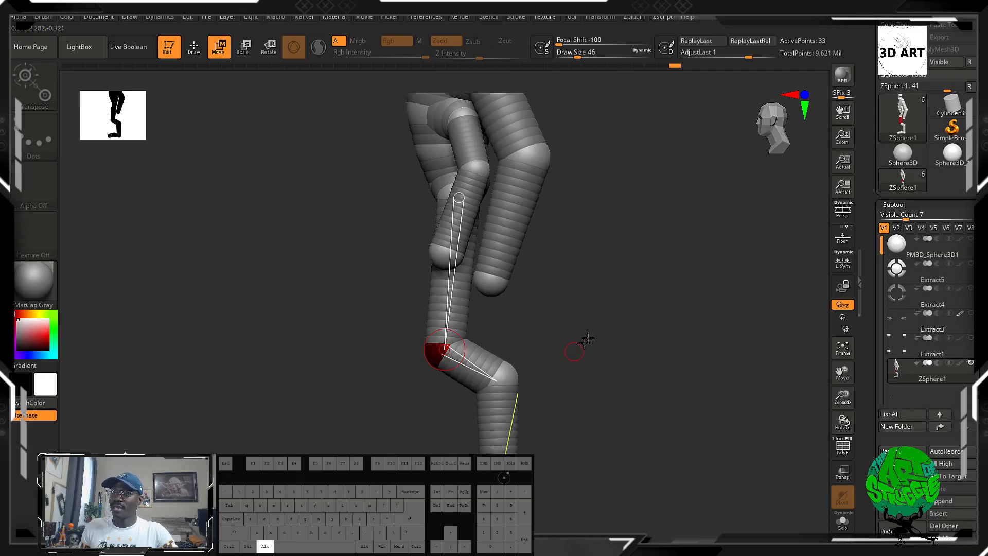
{"action": "left_click_drag", "start_coordinate": [587, 339], "coordinate": [589, 352], "text": "alt"}
{"action": "left_click_drag", "start_coordinate": [438, 362], "coordinate": [449, 362]}
{"action": "left_click_drag", "start_coordinate": [567, 400], "coordinate": [611, 404]}
{"action": "mouse_move", "coordinate": [460, 364]}
{"action": "left_mouse_down"}
{"action": "mouse_move", "coordinate": [460, 385]}
{"action": "mouse_move", "coordinate": [469, 377]}
{"action": "left_mouse_up"}
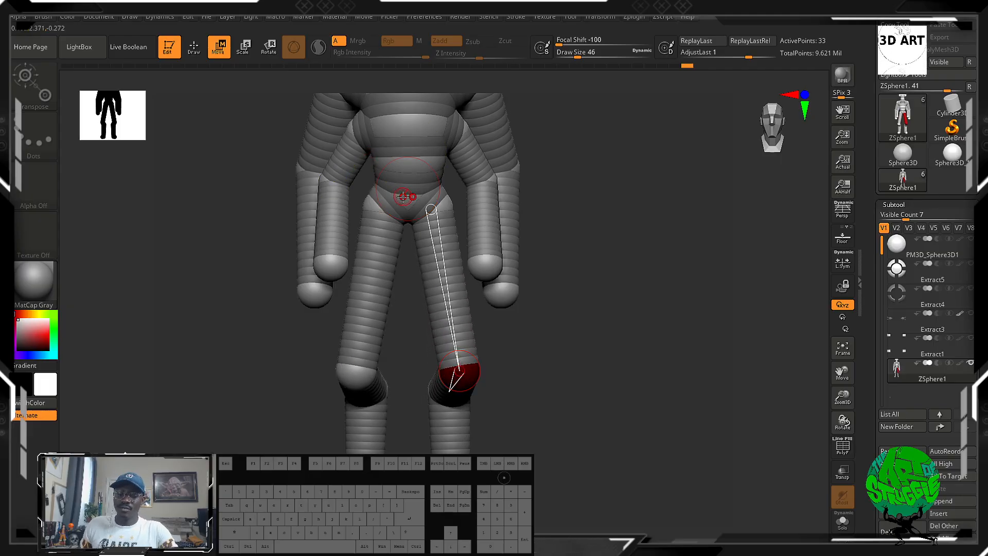
Try adding mirrored mid-thigh ZSpheres and raising the rear leg joints backward, and undo the leg changes.
{"action": "key", "text": "q"}
{"action": "left_click", "coordinate": [444, 276]}
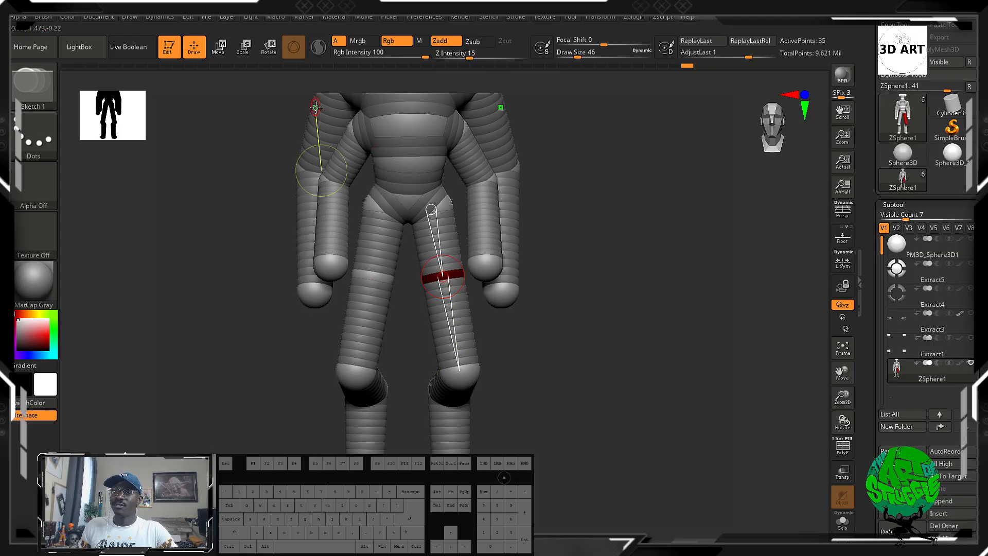
{"action": "key", "text": "r"}
{"action": "key", "text": "e"}
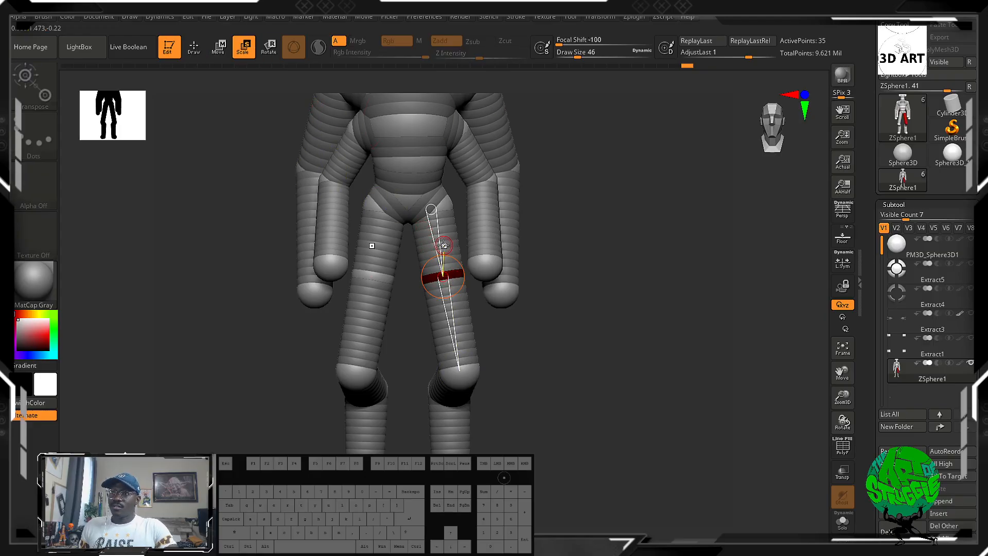
{"action": "left_click_drag", "start_coordinate": [457, 266], "coordinate": [503, 376]}
{"action": "left_click_drag", "start_coordinate": [570, 341], "coordinate": [470, 332]}
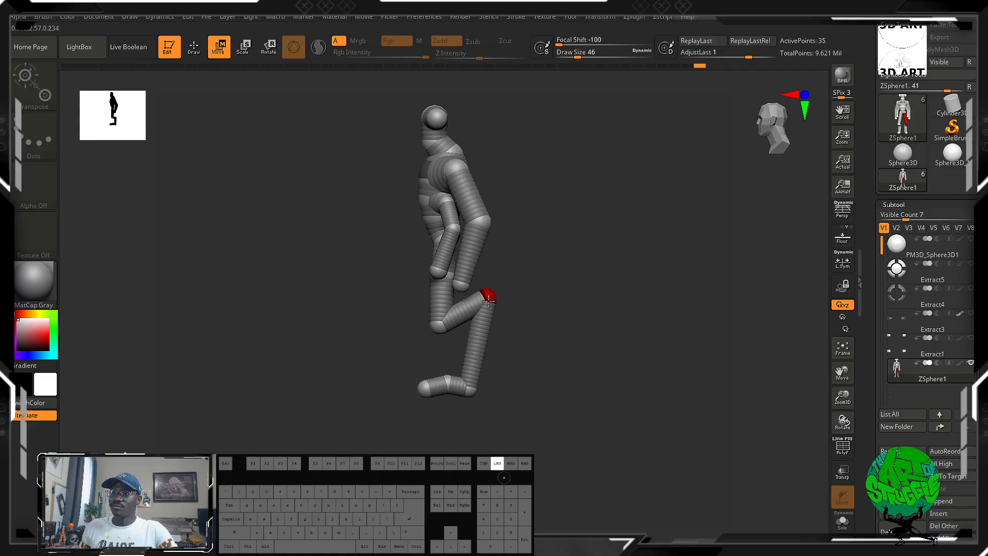
{"action": "key", "text": "ctrl+z"}
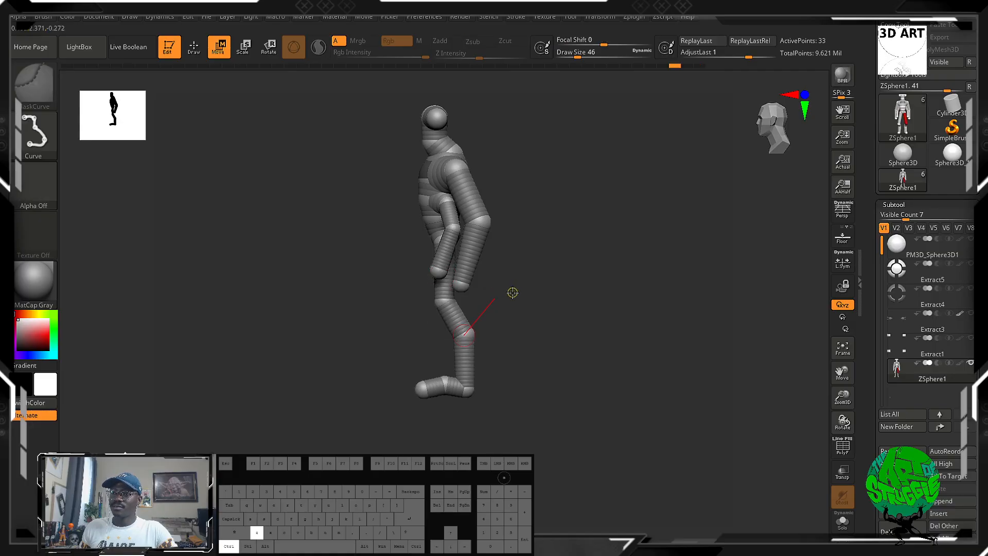
Try pulling the upper-chest ZSphere backward, undo the move, and review the figure from the front.
{"action": "left_click_drag", "start_coordinate": [513, 292], "coordinate": [609, 355]}
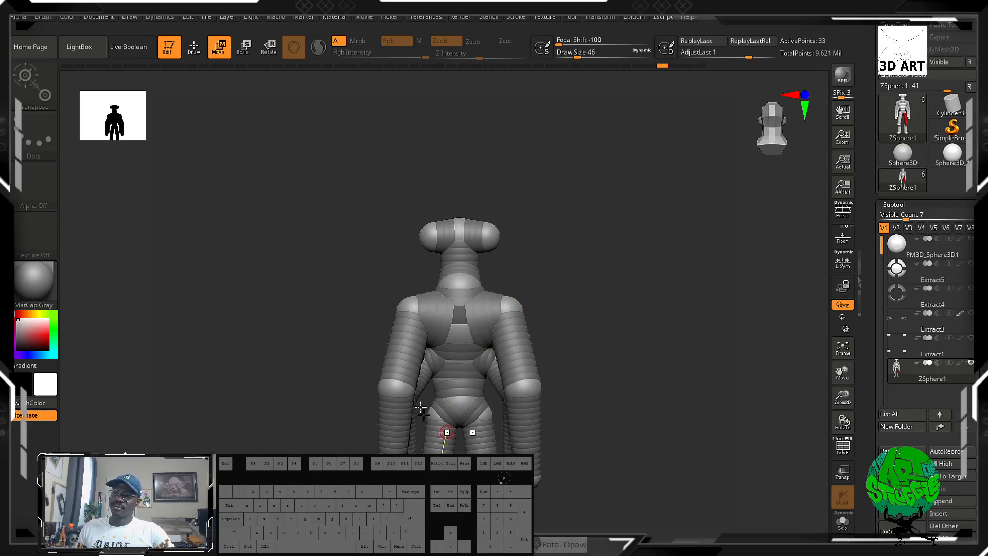
{"action": "left_click_drag", "start_coordinate": [555, 335], "coordinate": [559, 251]}
{"action": "left_click_drag", "start_coordinate": [553, 192], "coordinate": [584, 273]}
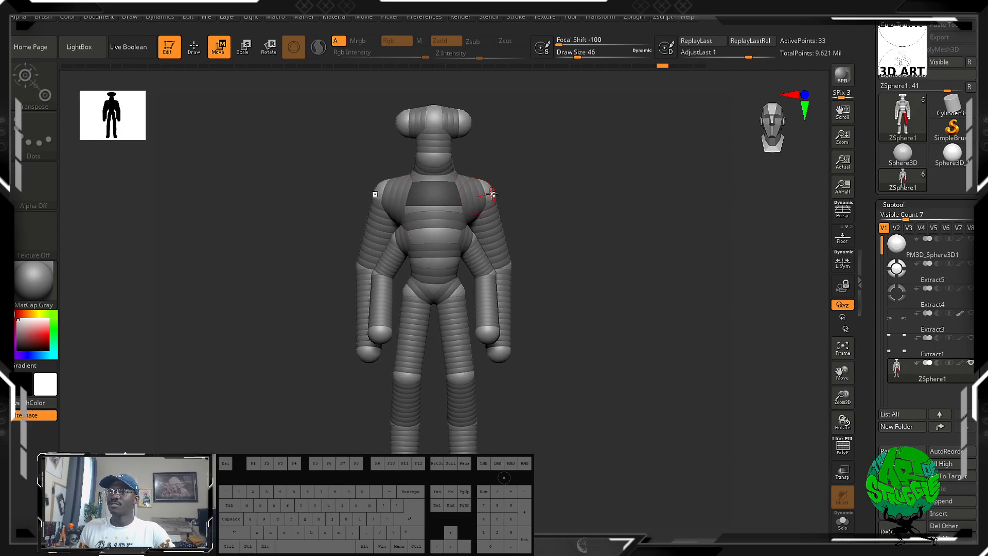
{"action": "left_click_drag", "start_coordinate": [538, 195], "coordinate": [377, 162]}
{"action": "left_click_drag", "start_coordinate": [378, 204], "coordinate": [373, 207]}
{"action": "left_click_drag", "start_coordinate": [372, 209], "coordinate": [399, 195]}
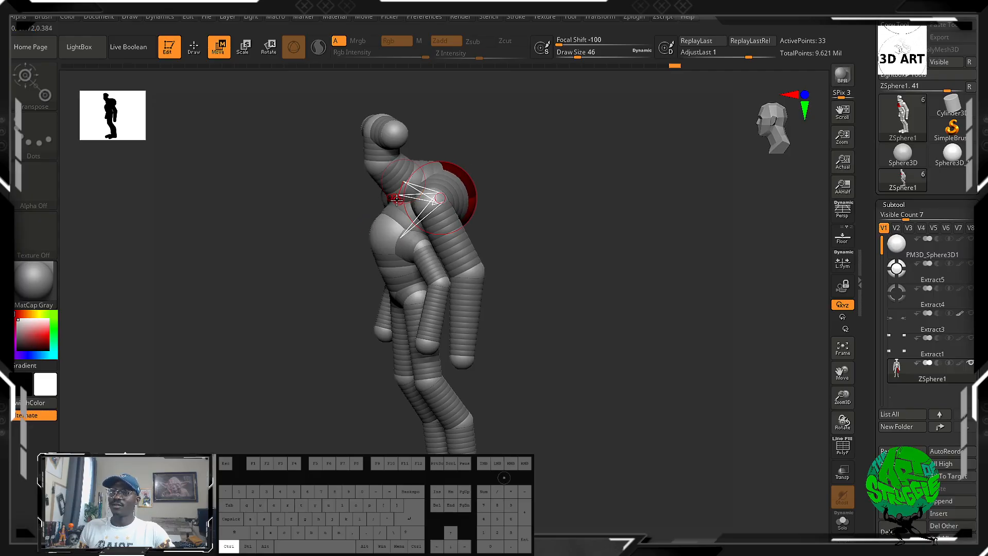
{"action": "key", "text": "ctrl+z"}
{"action": "left_click_drag", "start_coordinate": [490, 209], "coordinate": [566, 201]}
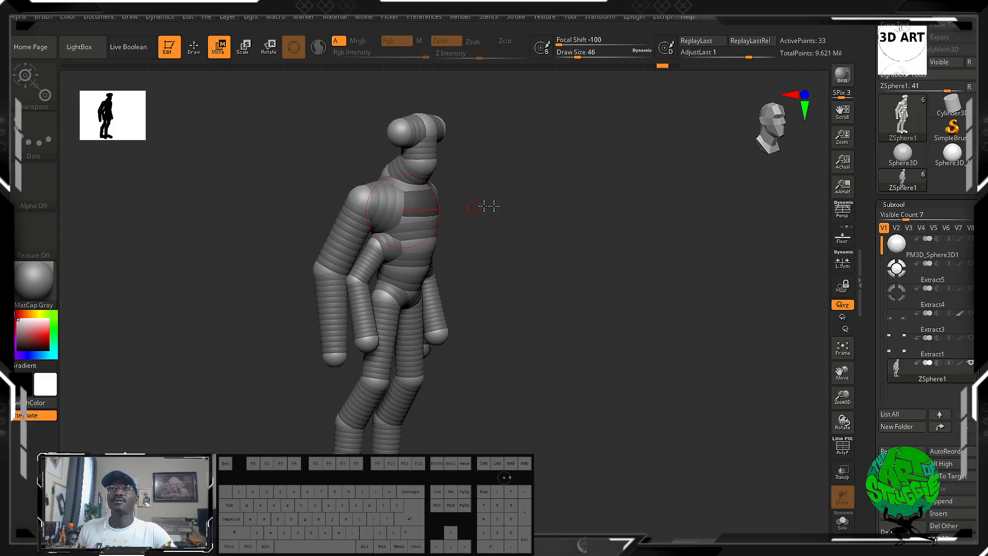
{"action": "mouse_move", "coordinate": [523, 202]}
{"action": "left_mouse_down"}
{"action": "mouse_move", "coordinate": [488, 216]}
{"action": "mouse_move", "coordinate": [520, 202]}
{"action": "left_mouse_up"}
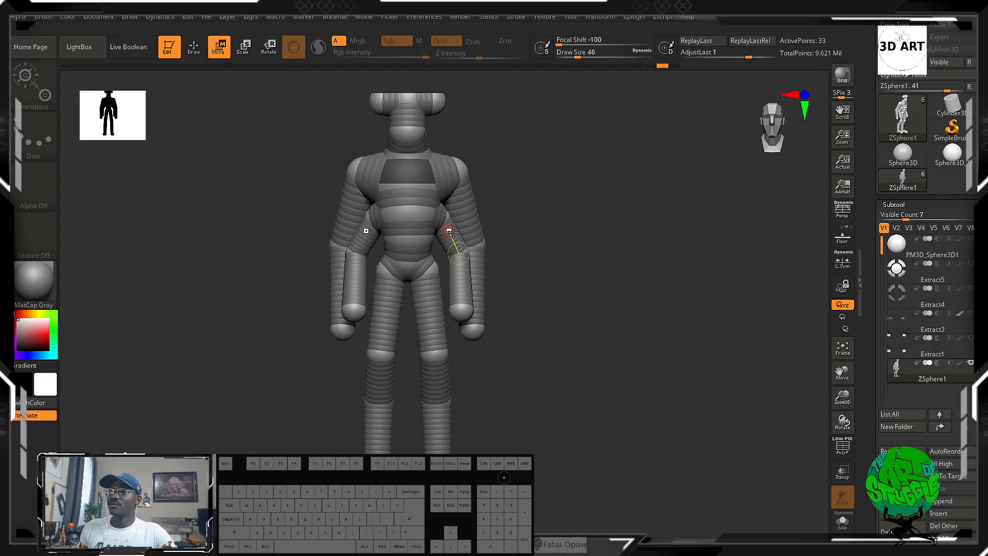
Preview the four-armed ZSphere figure as an adaptive skin mesh.
{"action": "left_click_drag", "start_coordinate": [467, 252], "coordinate": [507, 235]}
{"action": "left_click_drag", "start_coordinate": [699, 346], "coordinate": [695, 378], "text": "shift"}
{"action": "left_click_drag", "start_coordinate": [591, 366], "coordinate": [580, 392], "text": "alt"}
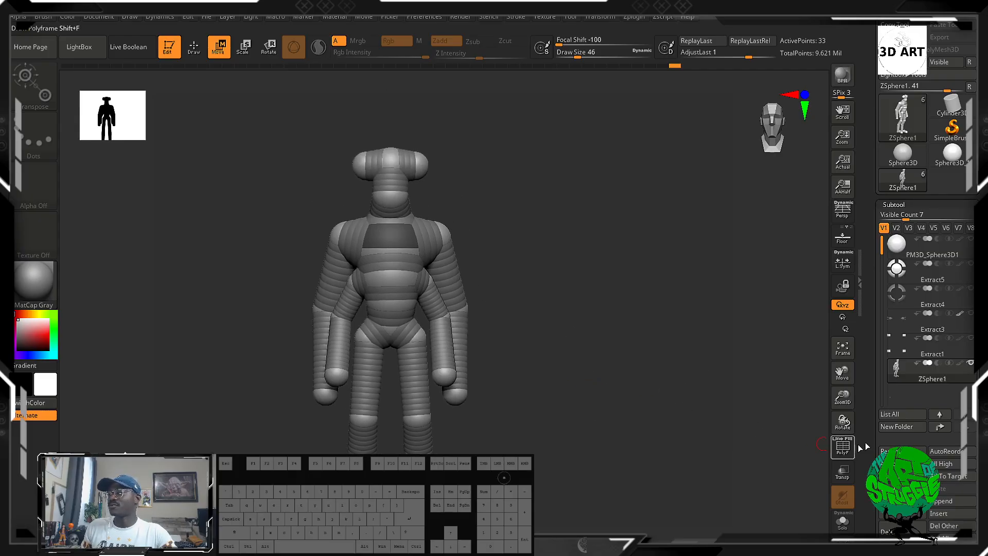
{"action": "left_click_drag", "start_coordinate": [967, 437], "coordinate": [967, 120]}
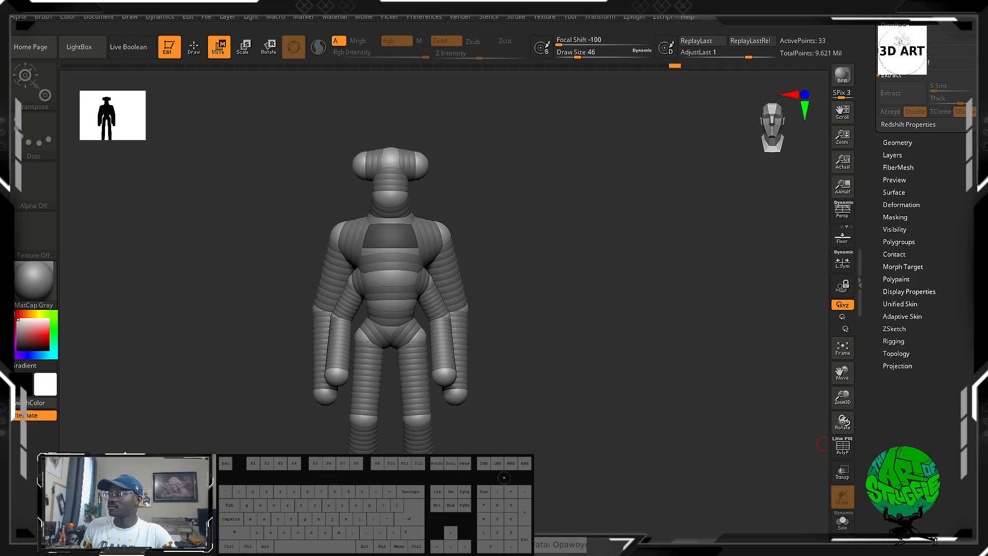
{"action": "left_click", "coordinate": [904, 316]}
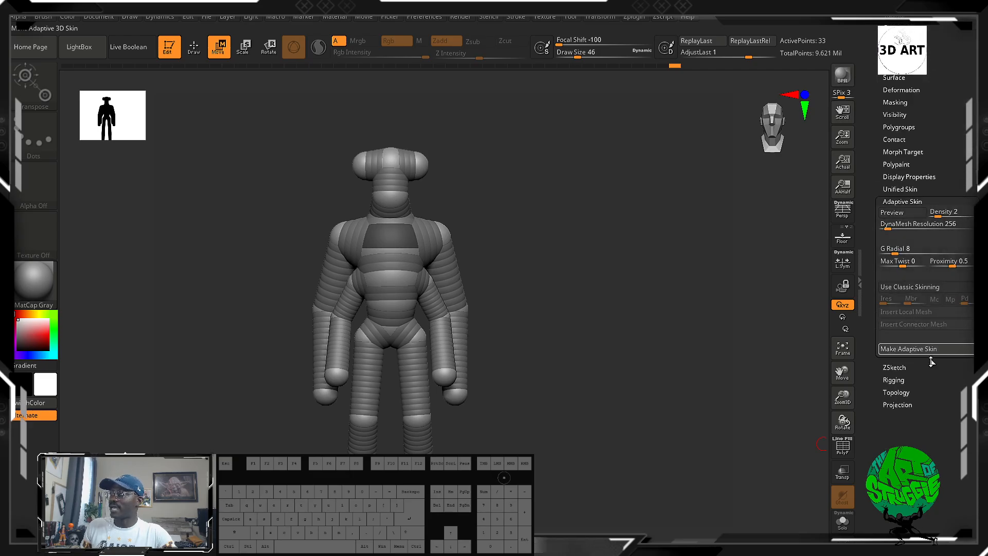
{"action": "left_click", "coordinate": [915, 188]}
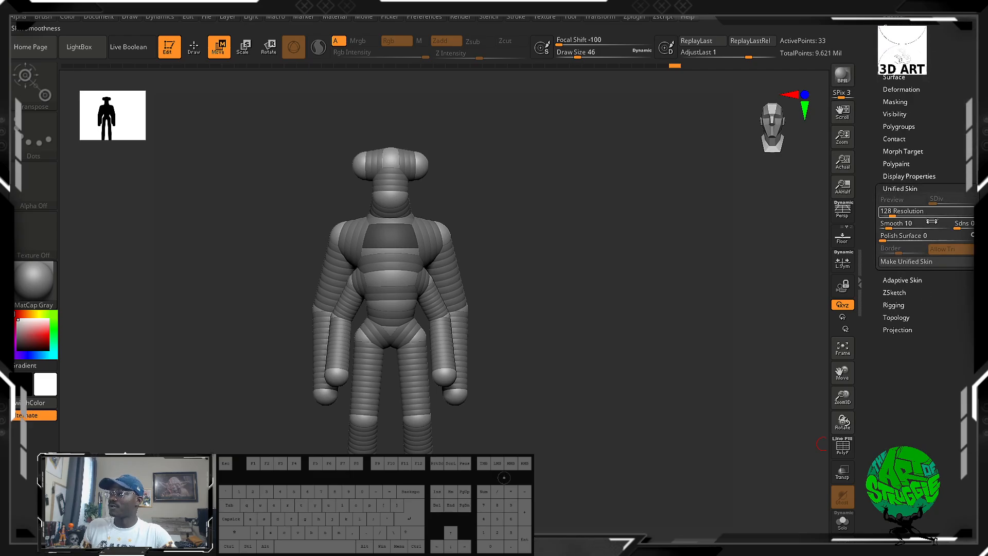
{"action": "left_click", "coordinate": [901, 280]}
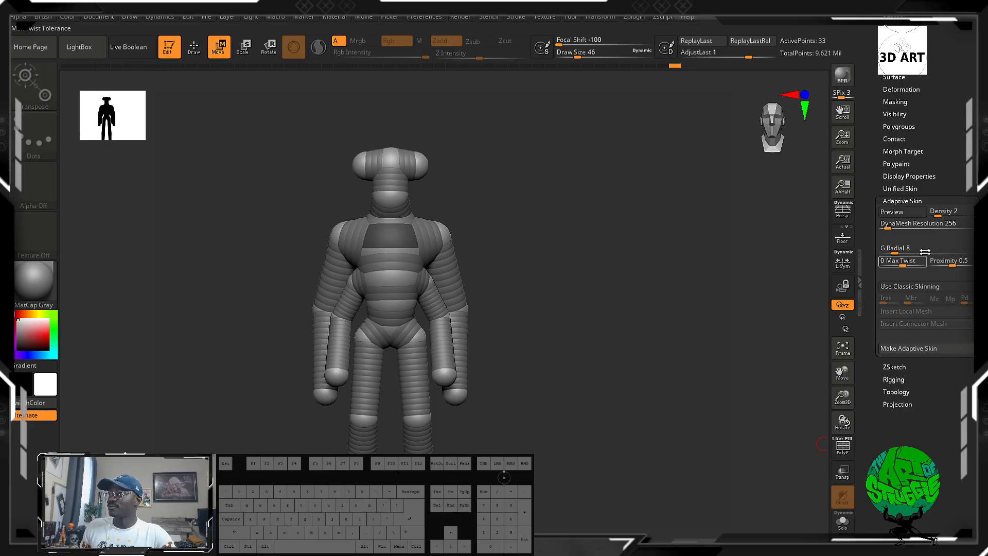
{"action": "left_click", "coordinate": [892, 212]}
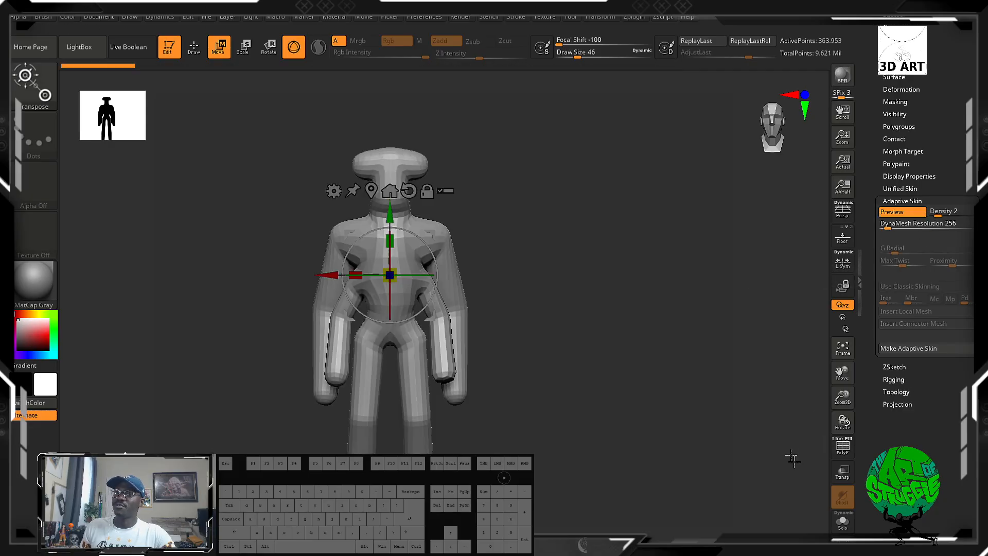
Display the polyframe wireframe to inspect the skinned torso up close, and turn the adaptive skin preview off.
{"action": "left_click_drag", "start_coordinate": [682, 356], "coordinate": [599, 347]}
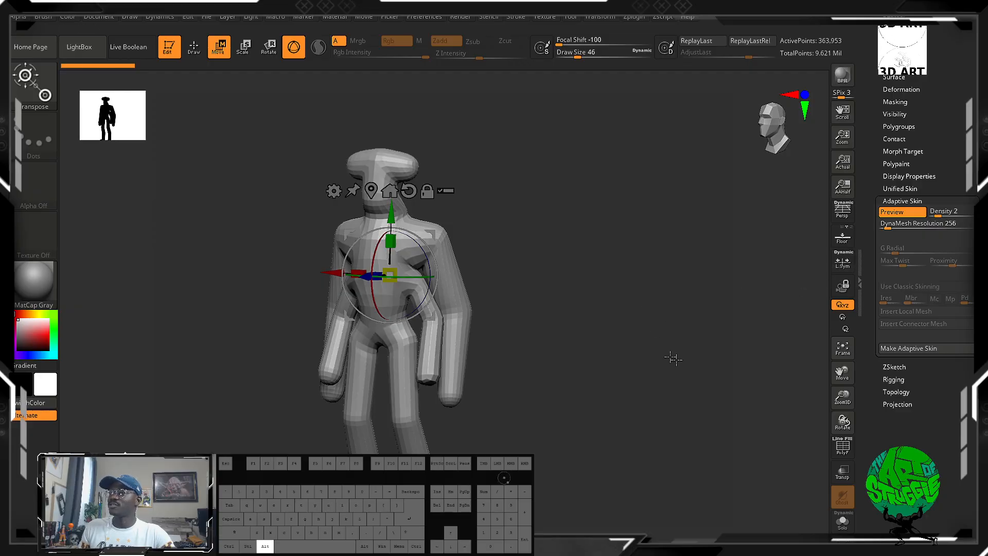
{"action": "left_click", "coordinate": [835, 455]}
{"action": "scroll", "coordinate": [595, 247], "scroll_direction": "up", "scroll_amount": 8}
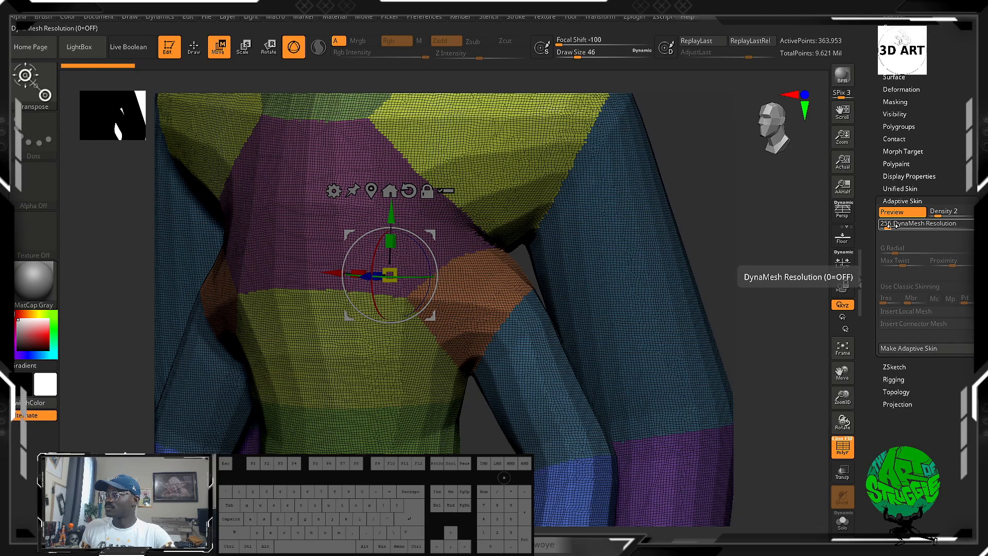
{"action": "left_click", "coordinate": [900, 188]}
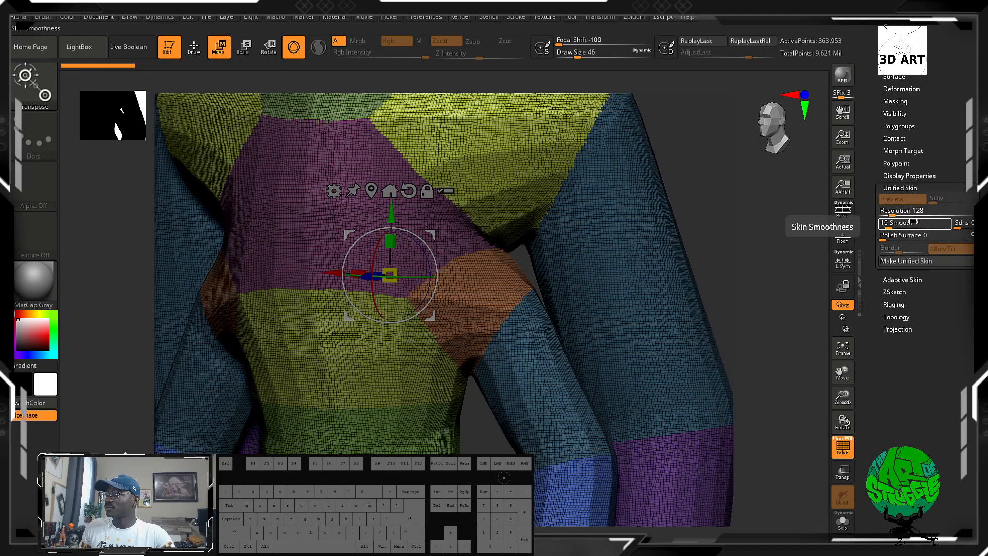
{"action": "left_click", "coordinate": [905, 280]}
{"action": "left_click", "coordinate": [910, 213]}
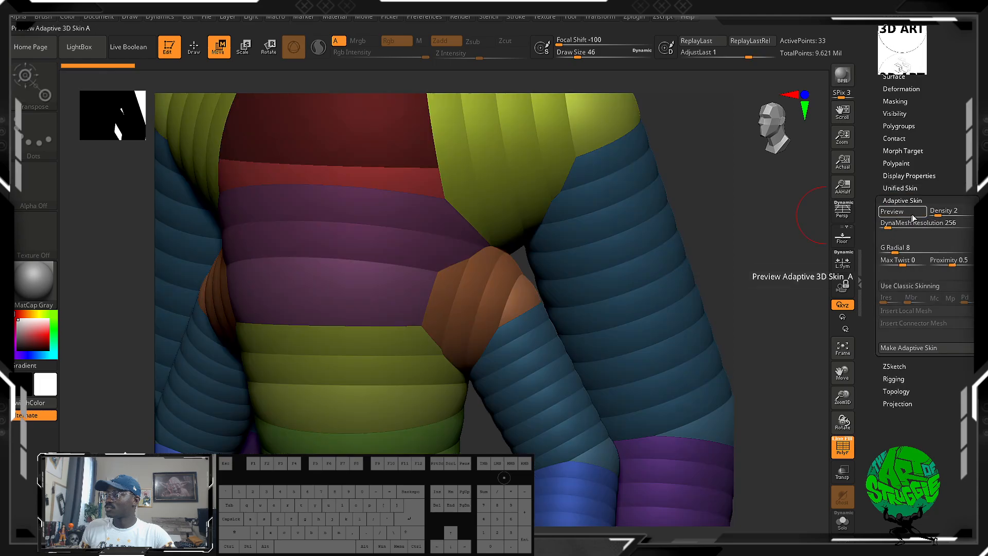
Set the Unified Skin resolution to 112 and make a unified skin from the ZSphere figure.
{"action": "left_click", "coordinate": [904, 189]}
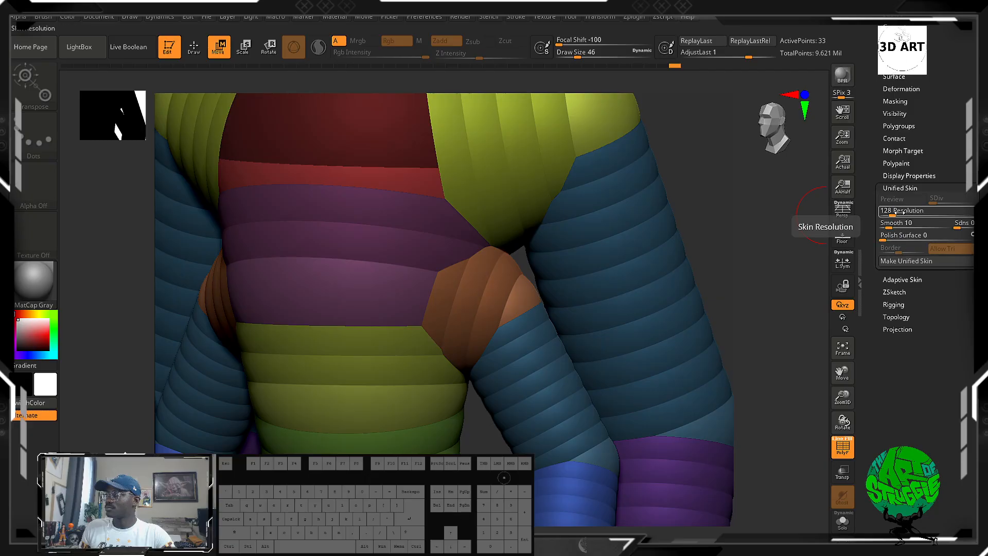
{"action": "left_click_drag", "start_coordinate": [895, 211], "coordinate": [898, 211]}
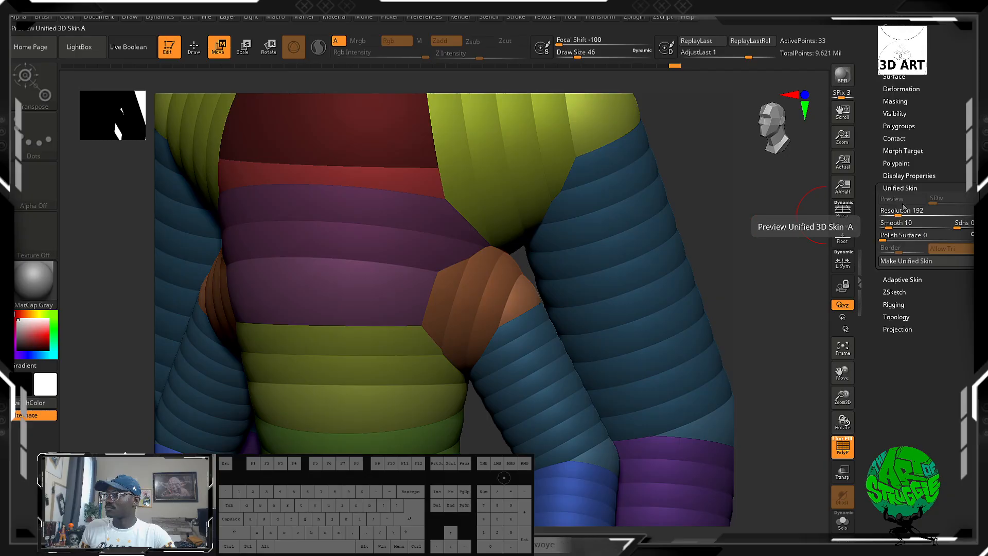
{"action": "left_click", "coordinate": [902, 207]}
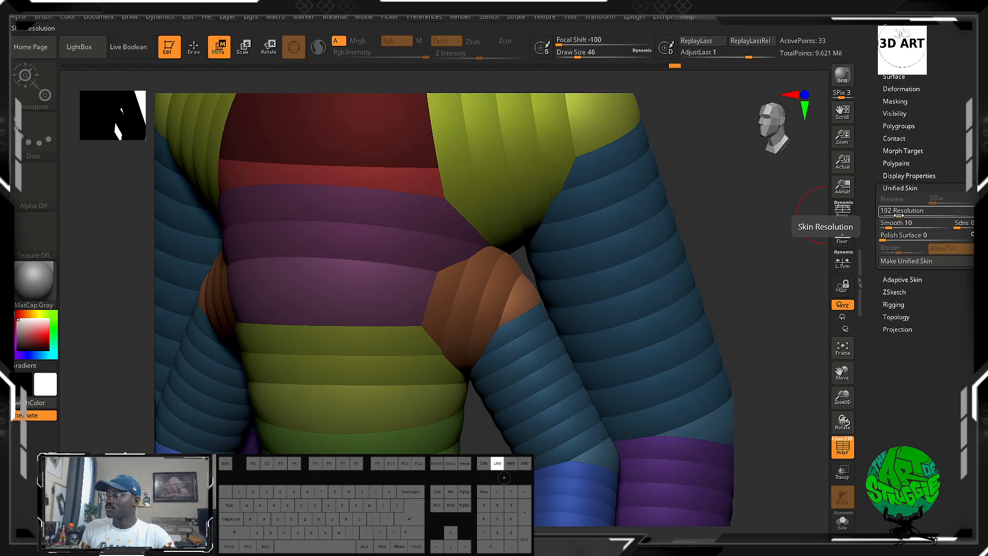
{"action": "left_click", "coordinate": [891, 216]}
{"action": "left_click", "coordinate": [891, 261]}
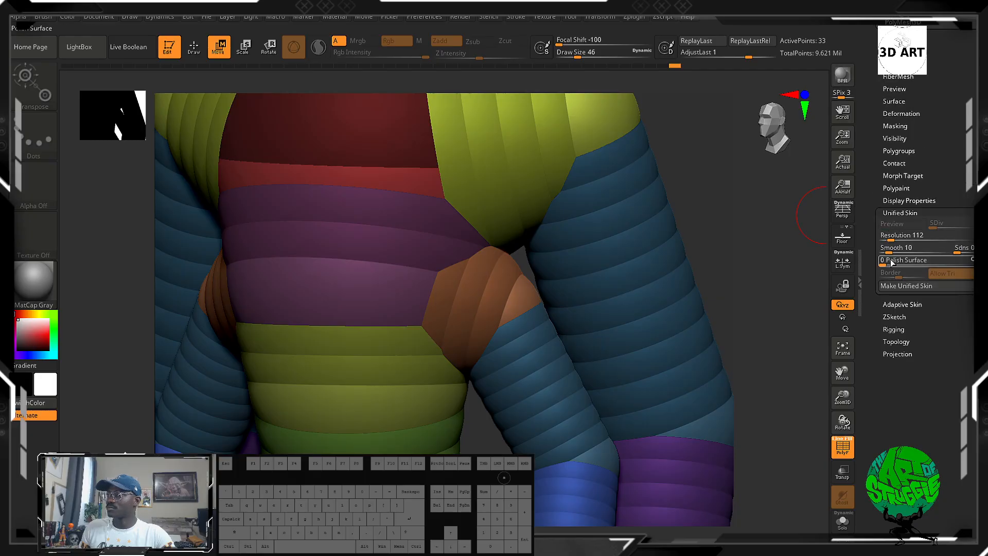
Set the adaptive skin's DynaMesh resolution to 144 and density to 1, and preview the mesh.
{"action": "left_click", "coordinate": [901, 304]}
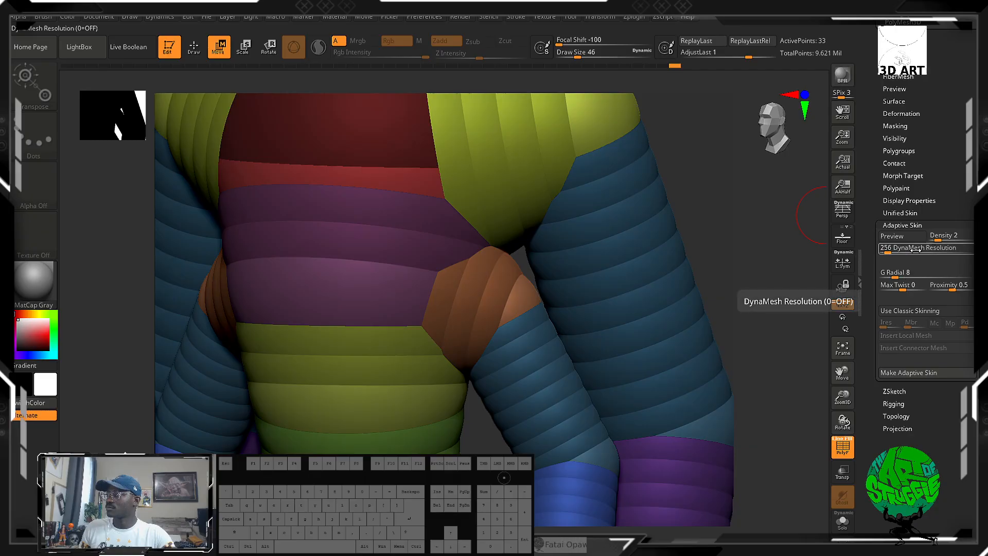
{"action": "left_click_drag", "start_coordinate": [898, 249], "coordinate": [886, 249]}
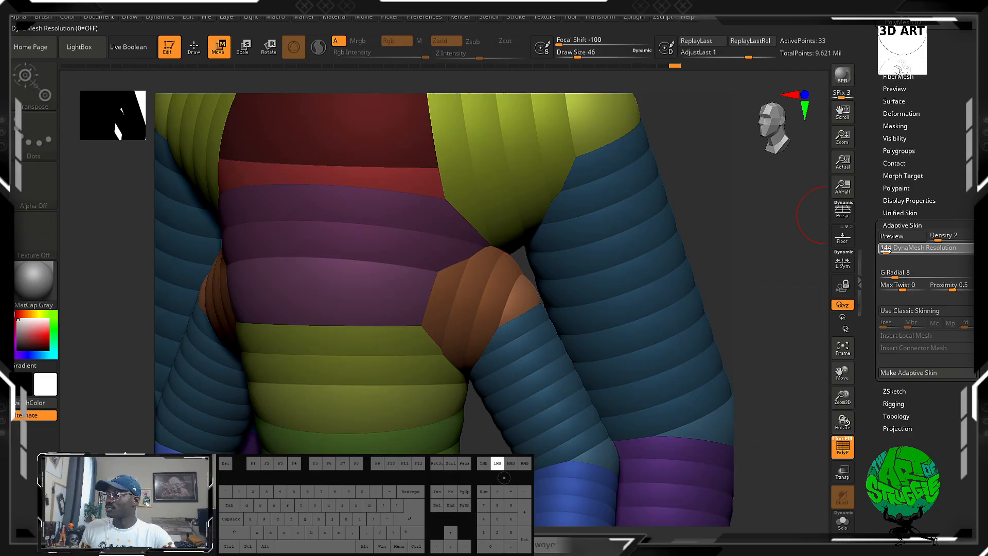
{"action": "left_click", "coordinate": [886, 251]}
{"action": "left_click", "coordinate": [926, 244]}
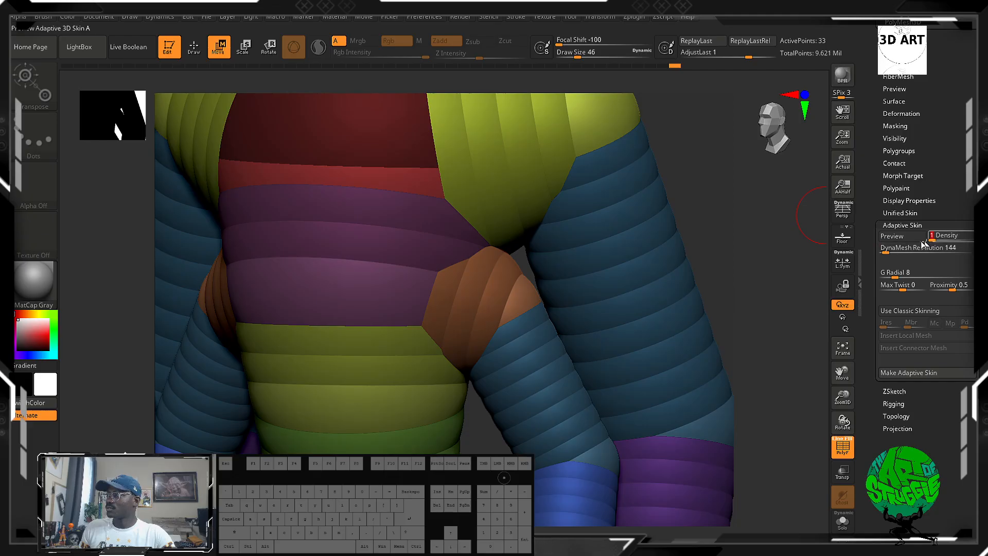
{"action": "left_click", "coordinate": [905, 237]}
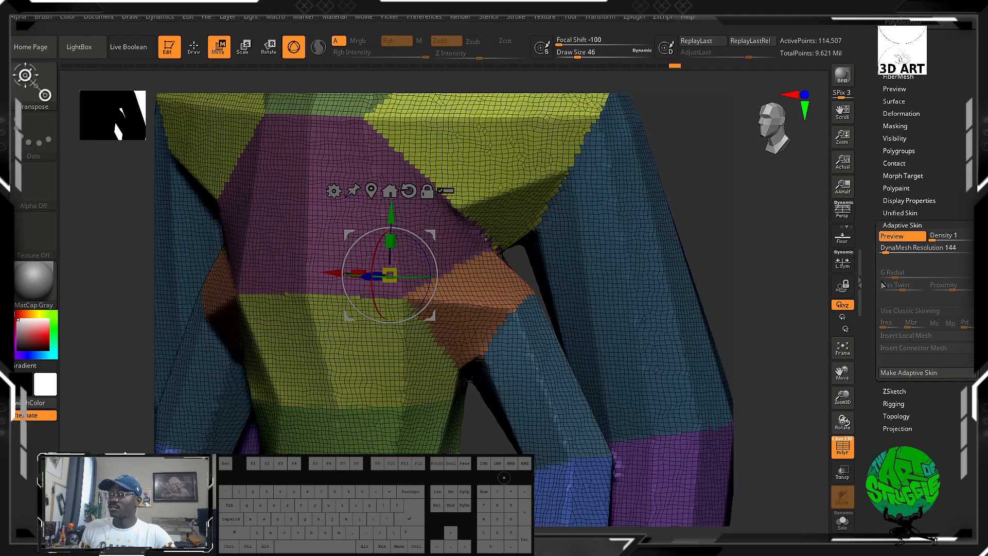
Set the adaptive skin density to 2 and G Radial to 6, previewing the mesh with the new values.
{"action": "left_click", "coordinate": [924, 242]}
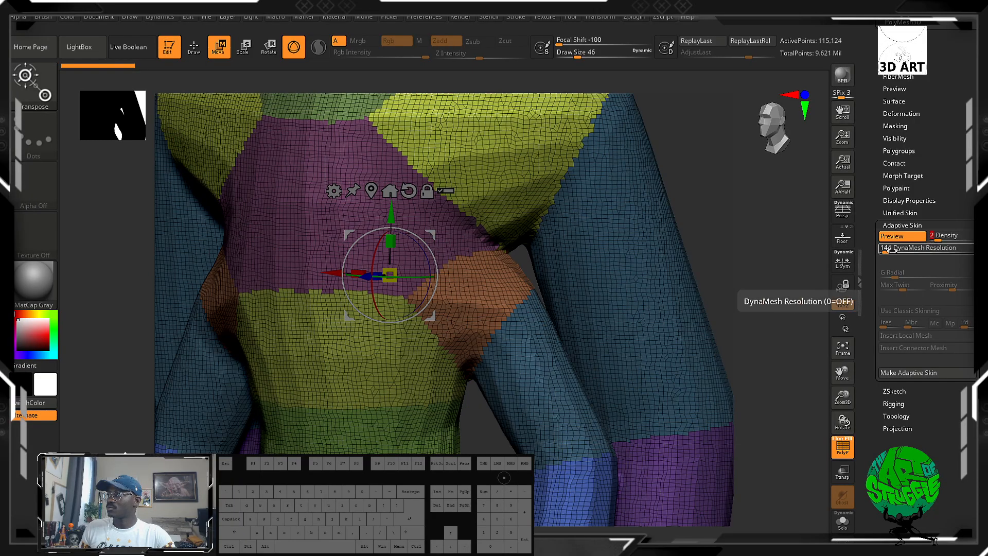
{"action": "key", "text": "a"}
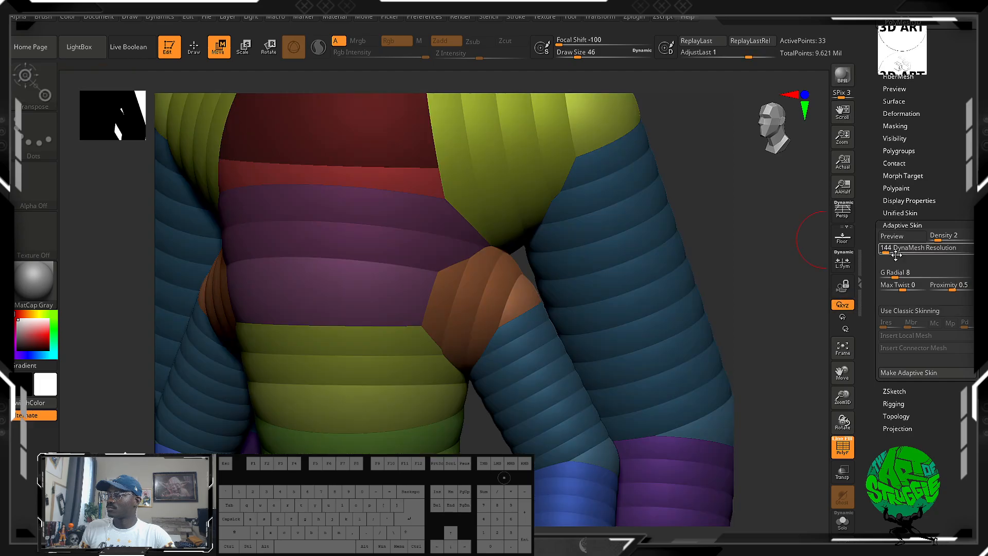
{"action": "left_click", "coordinate": [890, 275]}
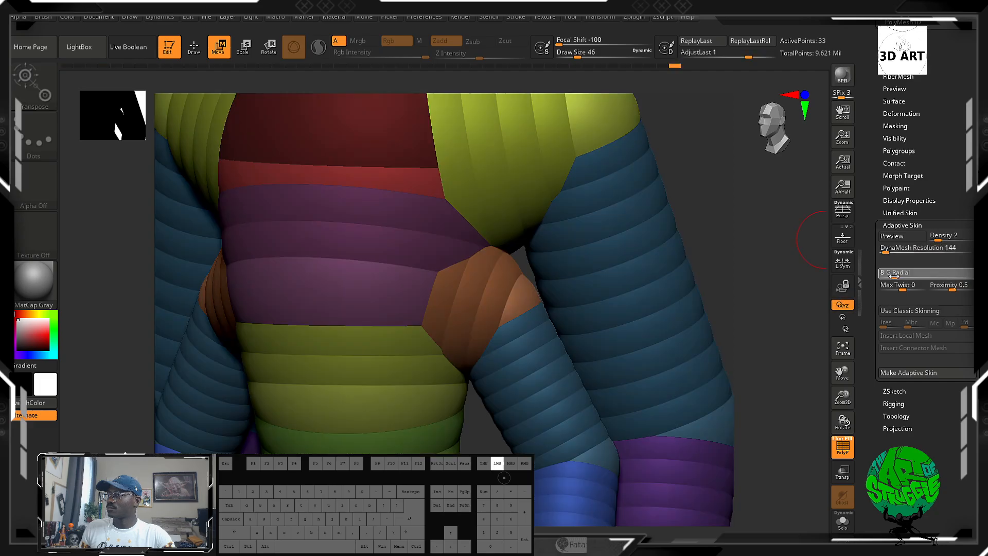
{"action": "left_click", "coordinate": [901, 237]}
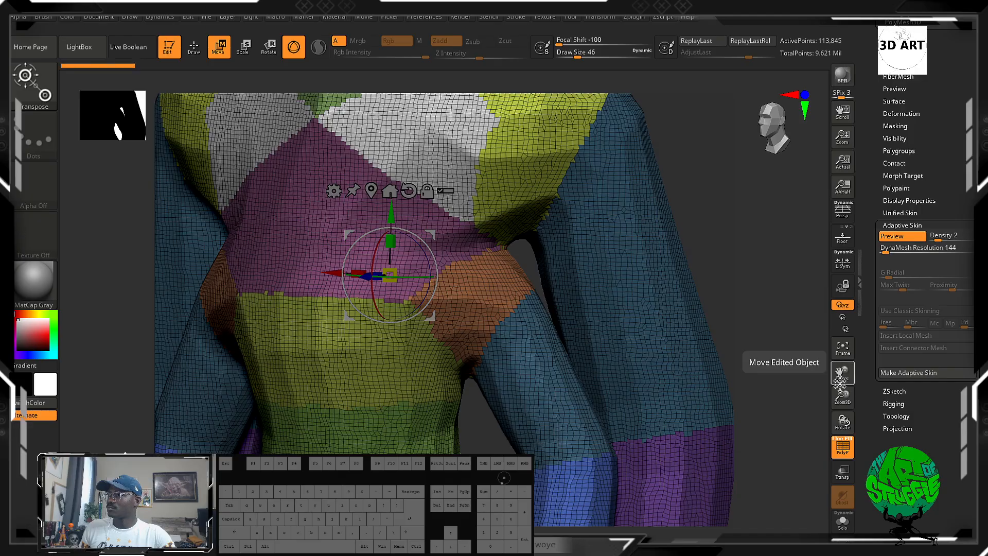
{"action": "left_click_drag", "start_coordinate": [777, 306], "coordinate": [757, 319]}
{"action": "key", "text": "a"}
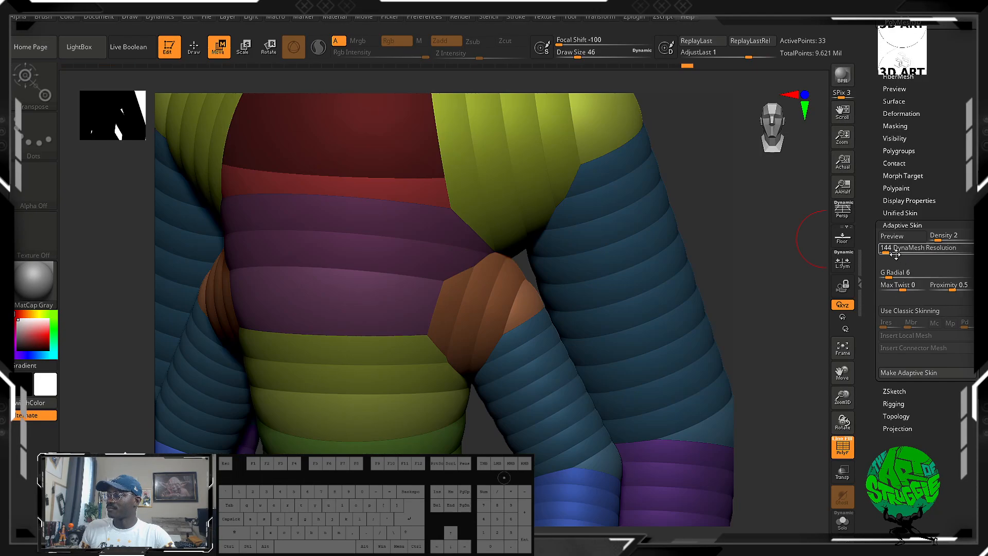
Lower the adaptive skin's DynaMesh resolution to 112 and check its preview.
{"action": "left_click", "coordinate": [891, 251]}
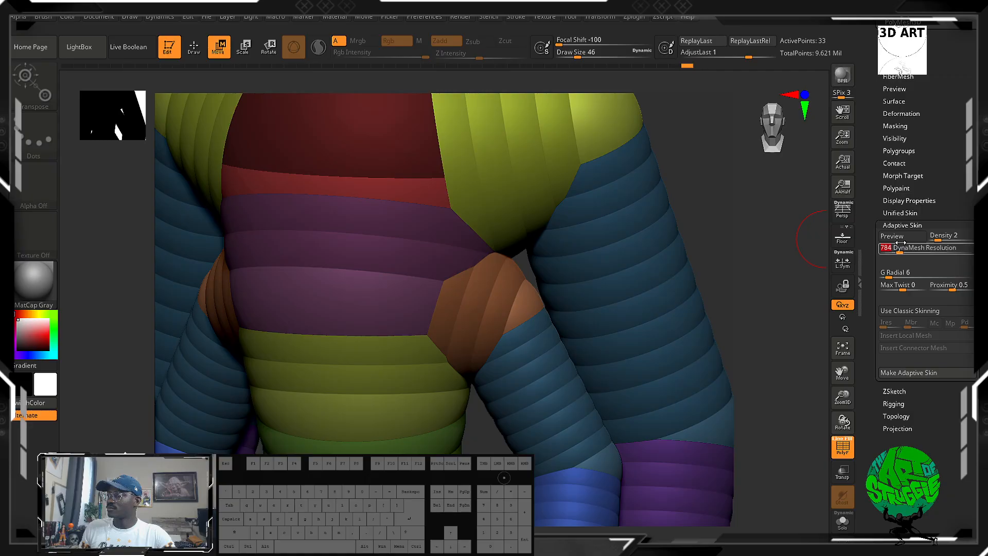
{"action": "left_click_drag", "start_coordinate": [894, 250], "coordinate": [885, 249]}
{"action": "key", "text": "a"}
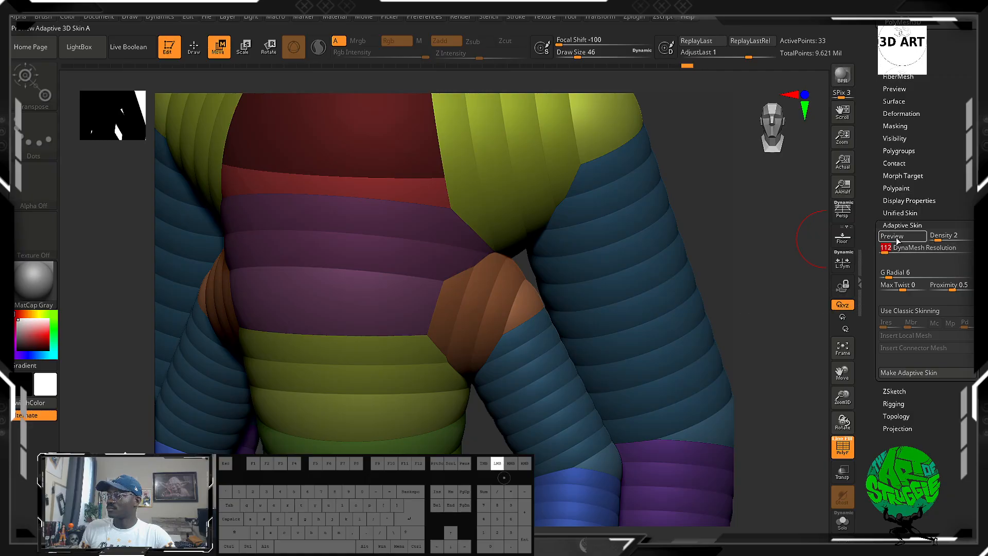
{"action": "left_click", "coordinate": [900, 236]}
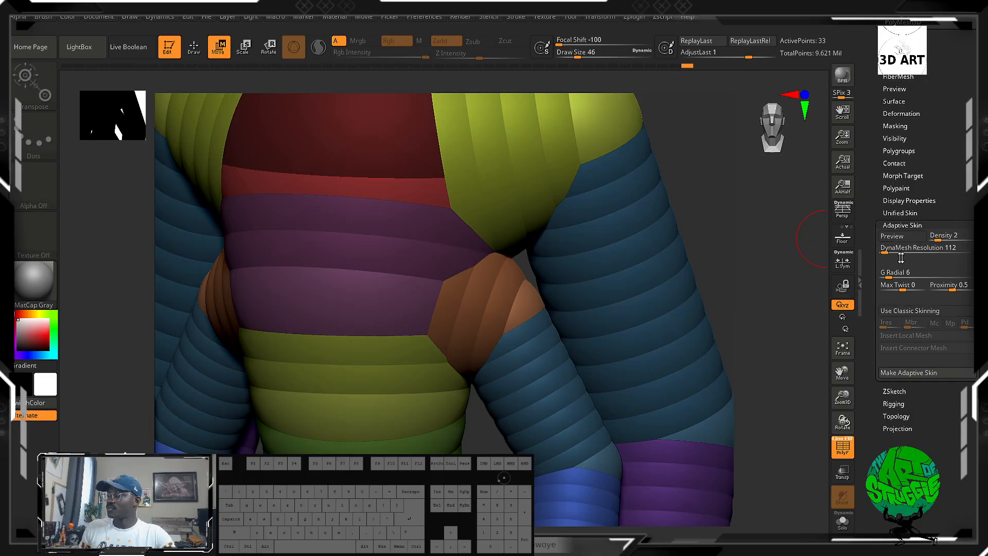
Enable Use Classic Skinning for the adaptive skin, preview the result, and return to the ZSpheres.
{"action": "left_click", "coordinate": [906, 310]}
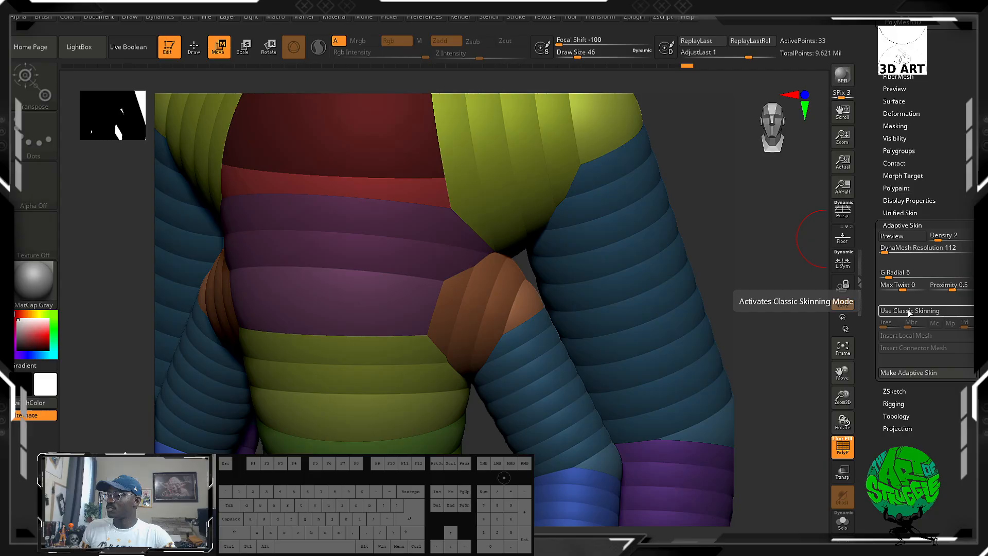
{"action": "left_click", "coordinate": [906, 237]}
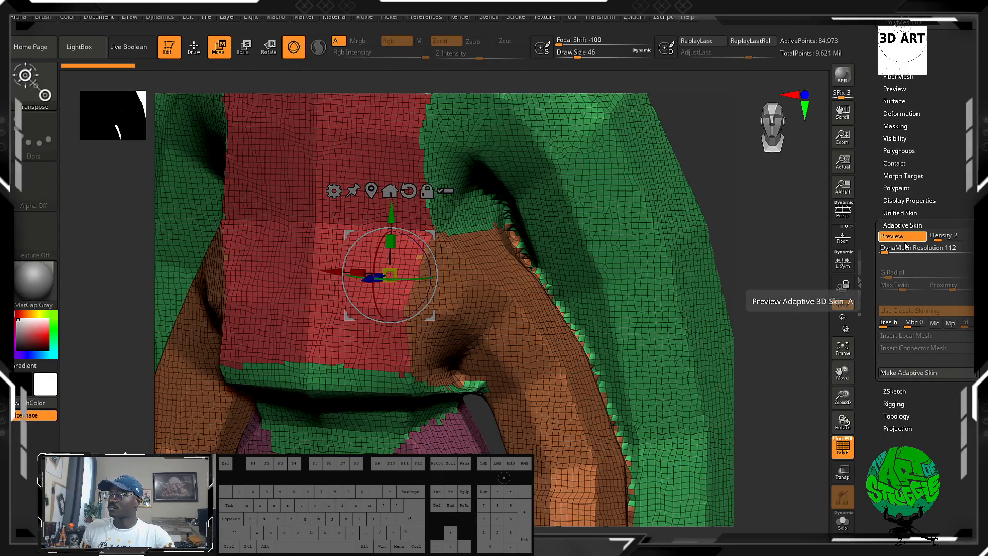
{"action": "key", "text": "a"}
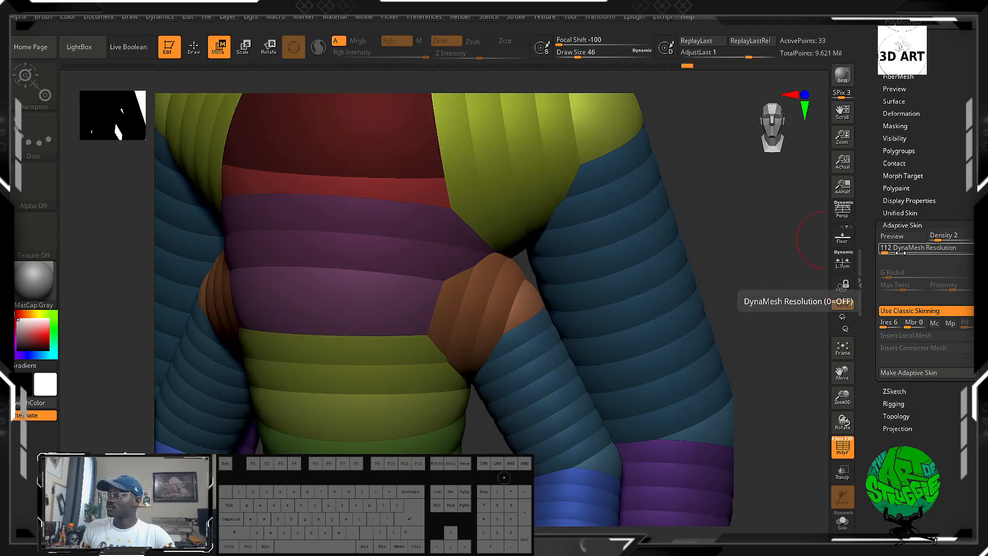
Set the Unified Skin resolution to 176 and smoothness to 13, and make a second unified skin.
{"action": "left_click", "coordinate": [901, 213]}
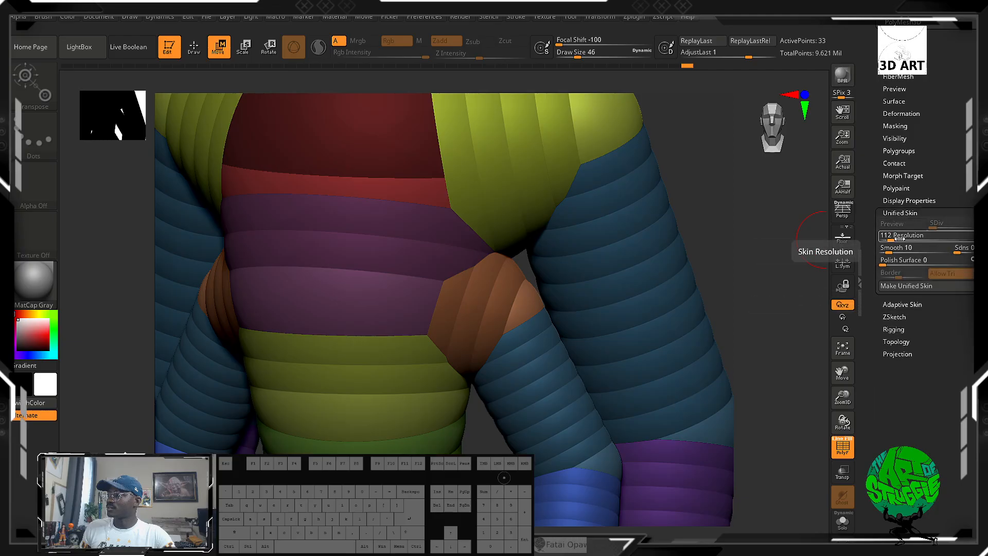
{"action": "left_click", "coordinate": [896, 239]}
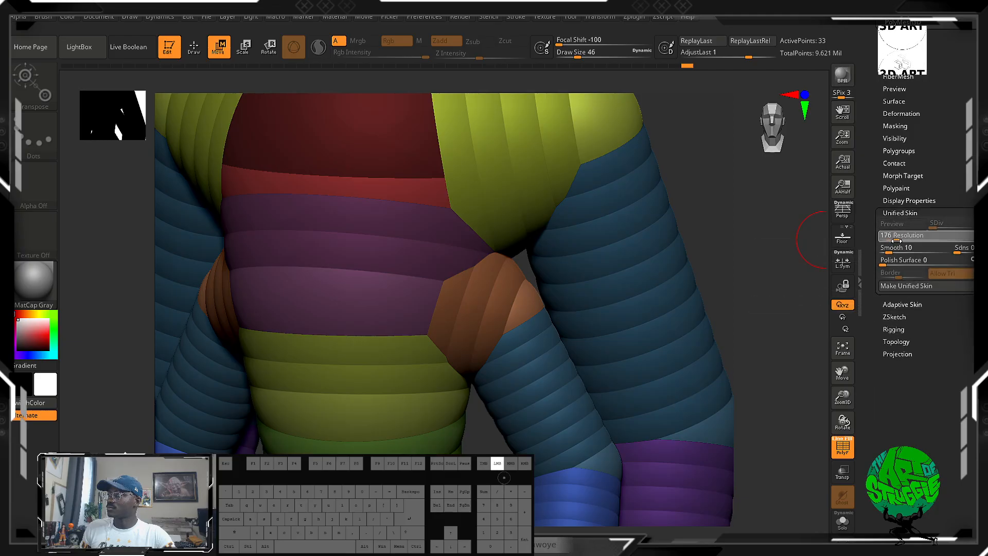
{"action": "left_click", "coordinate": [891, 251]}
{"action": "left_click", "coordinate": [893, 250]}
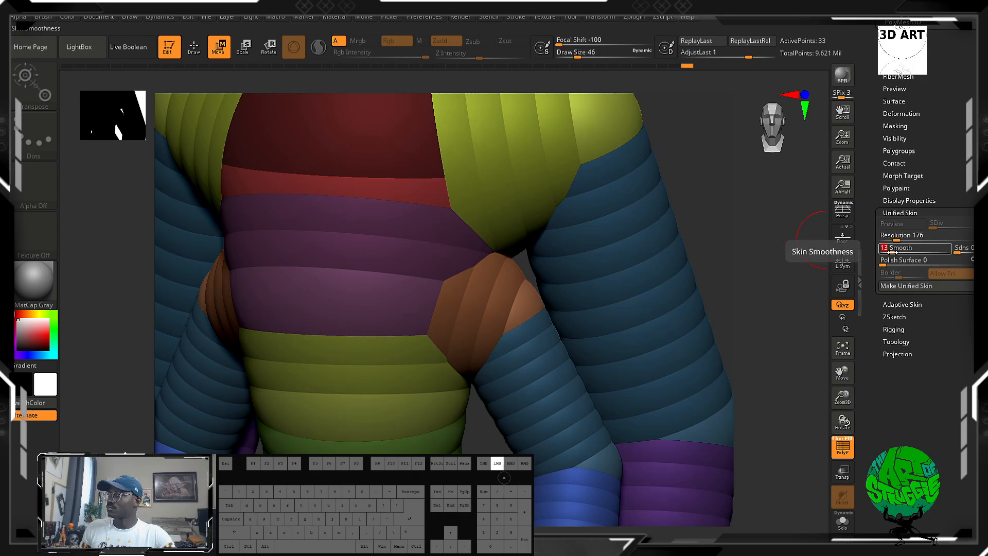
Open the first and second generated unified skin meshes in turn to compare their topology.
{"action": "left_click_drag", "start_coordinate": [936, 177], "coordinate": [925, 256]}
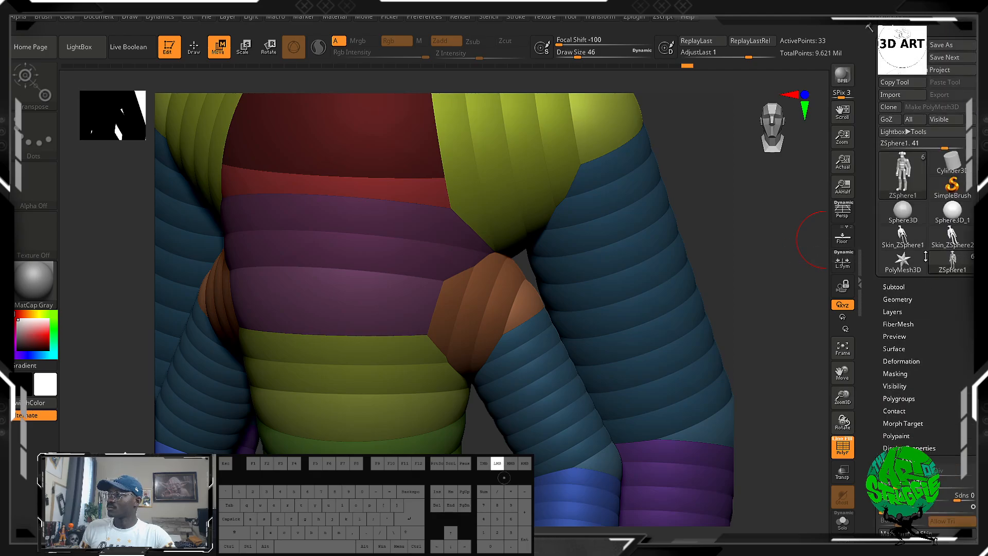
{"action": "left_click", "coordinate": [908, 241]}
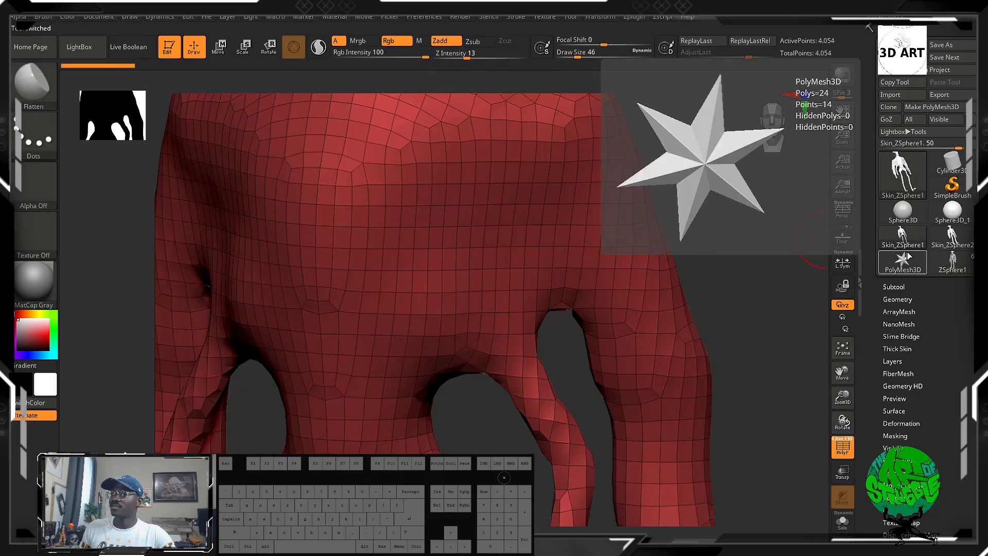
{"action": "left_click", "coordinate": [948, 243]}
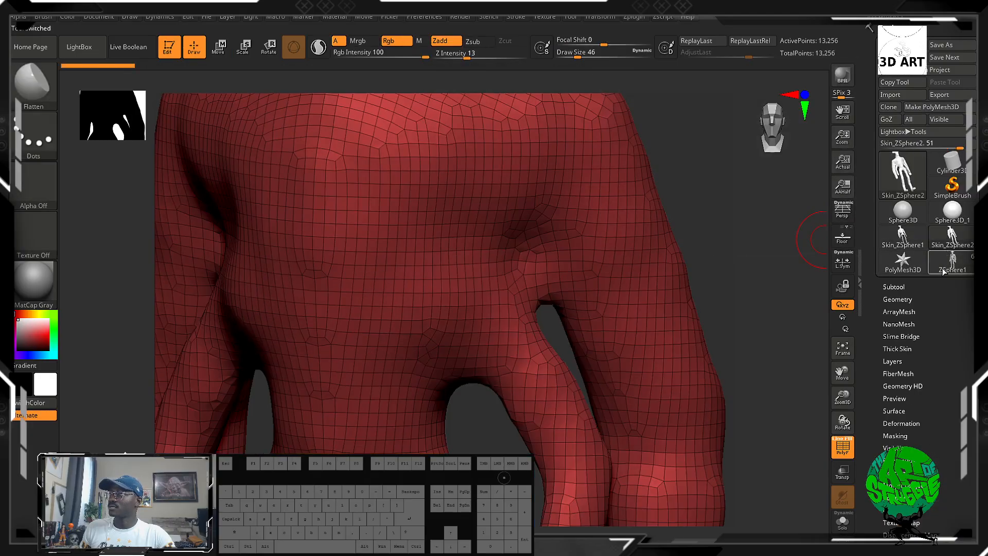
Reopen the first unified skin mesh to view its whole figure, and return to the ZSphere figure.
{"action": "left_click", "coordinate": [944, 272]}
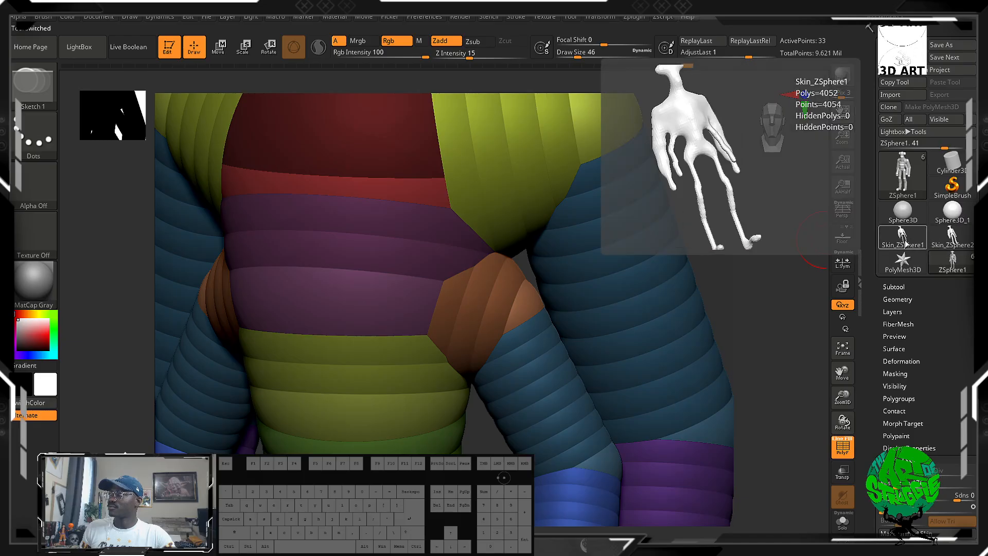
{"action": "left_click", "coordinate": [906, 244]}
{"action": "left_click_drag", "start_coordinate": [760, 261], "coordinate": [760, 282]}
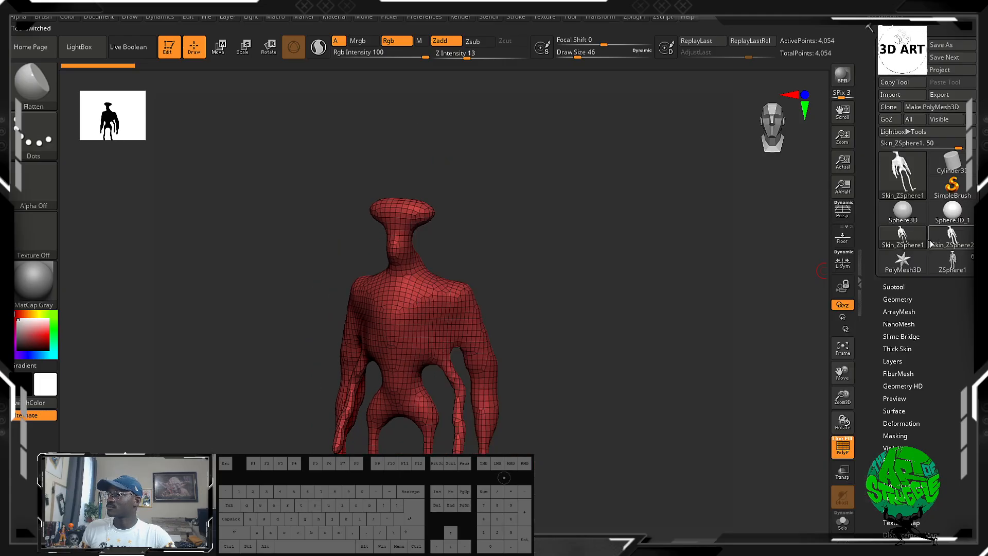
{"action": "left_click", "coordinate": [956, 221]}
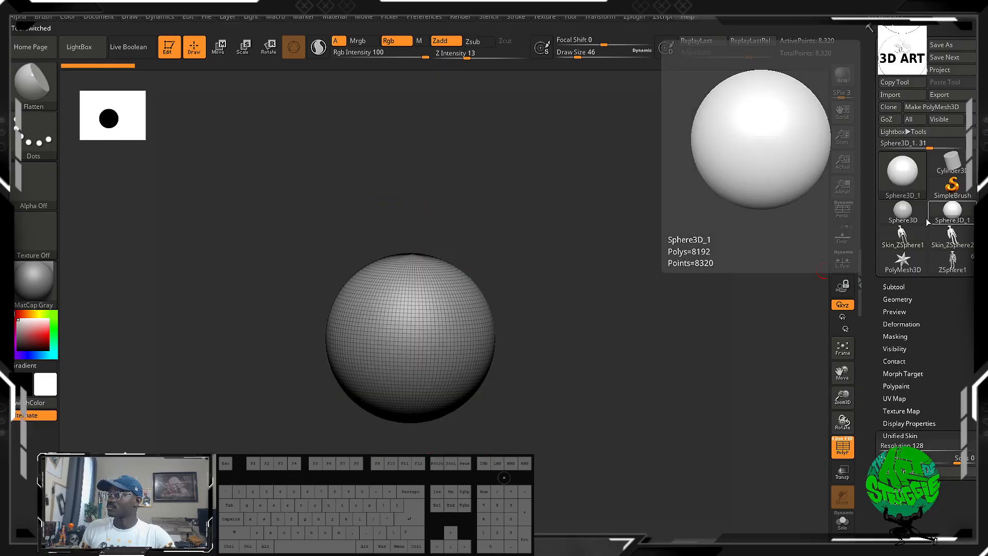
{"action": "left_click", "coordinate": [952, 259]}
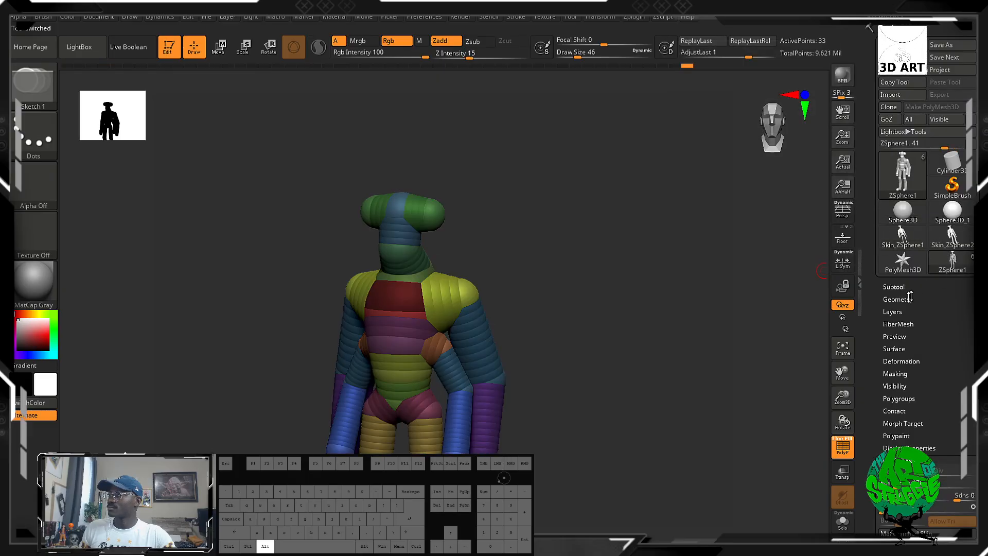
Set the Unified Skin smoothness to 29 and Polish Surface to 9, and make a third unified skin.
{"action": "mouse_move", "coordinate": [636, 283]}
{"action": "left_mouse_down", "text": "alt"}
{"action": "mouse_move", "coordinate": [629, 218]}
{"action": "mouse_move", "coordinate": [648, 270]}
{"action": "left_mouse_up", "text": "alt"}
{"action": "left_click_drag", "start_coordinate": [936, 380], "coordinate": [936, 366]}
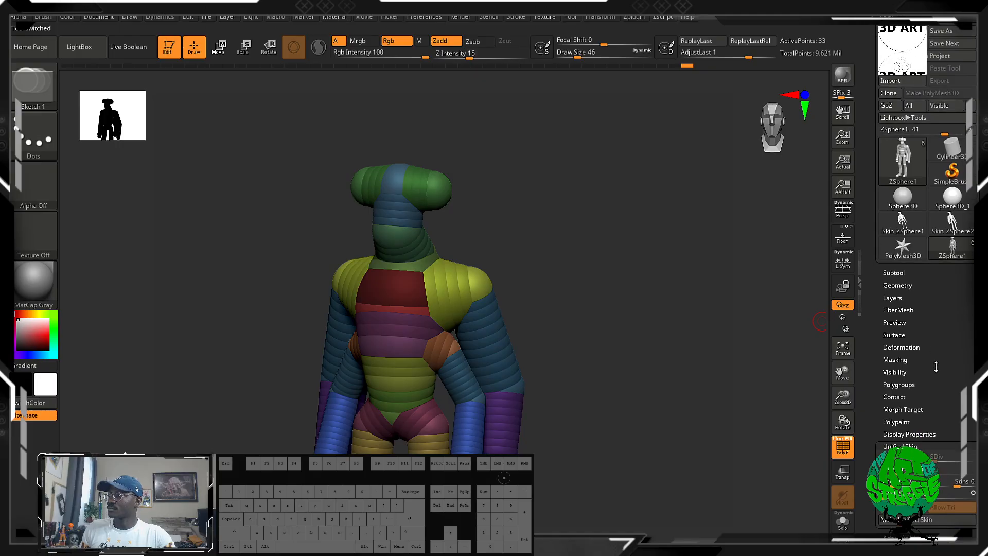
{"action": "left_click_drag", "start_coordinate": [964, 431], "coordinate": [964, 359]}
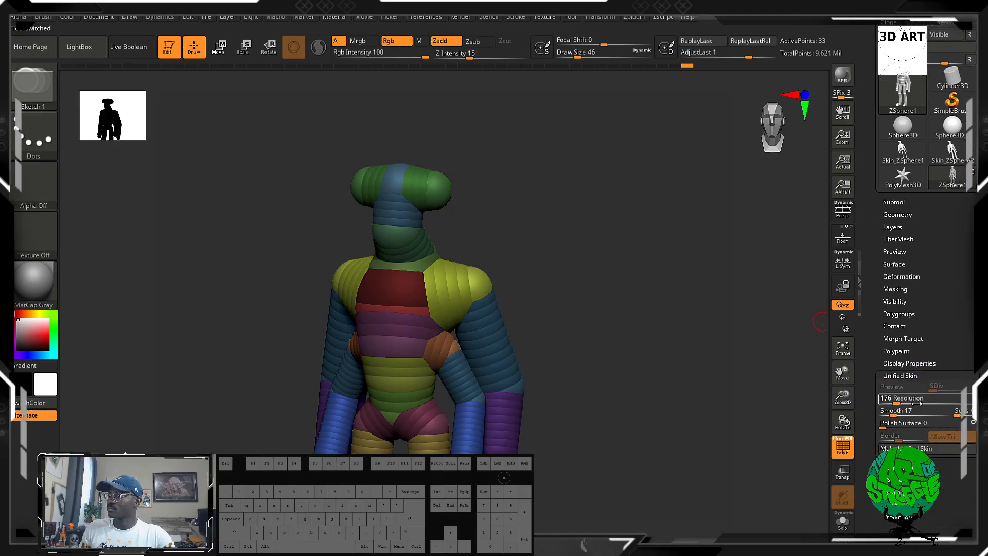
{"action": "left_click", "coordinate": [890, 423]}
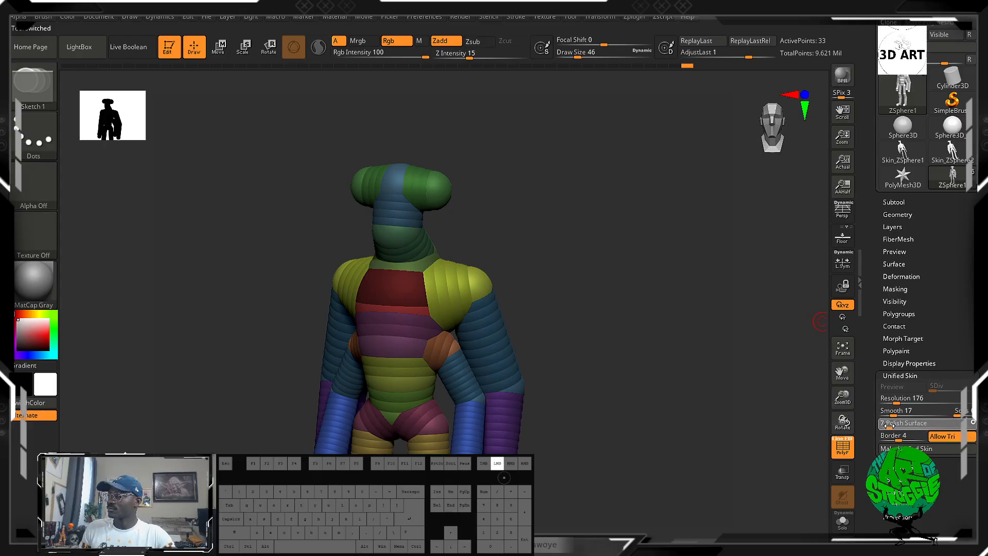
{"action": "left_click_drag", "start_coordinate": [889, 425], "coordinate": [908, 424]}
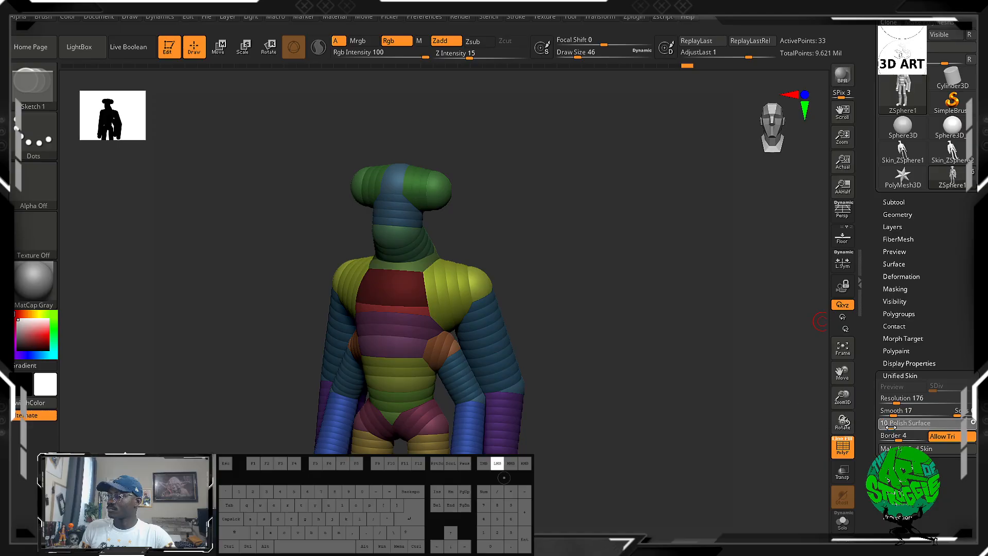
{"action": "left_click", "coordinate": [900, 407]}
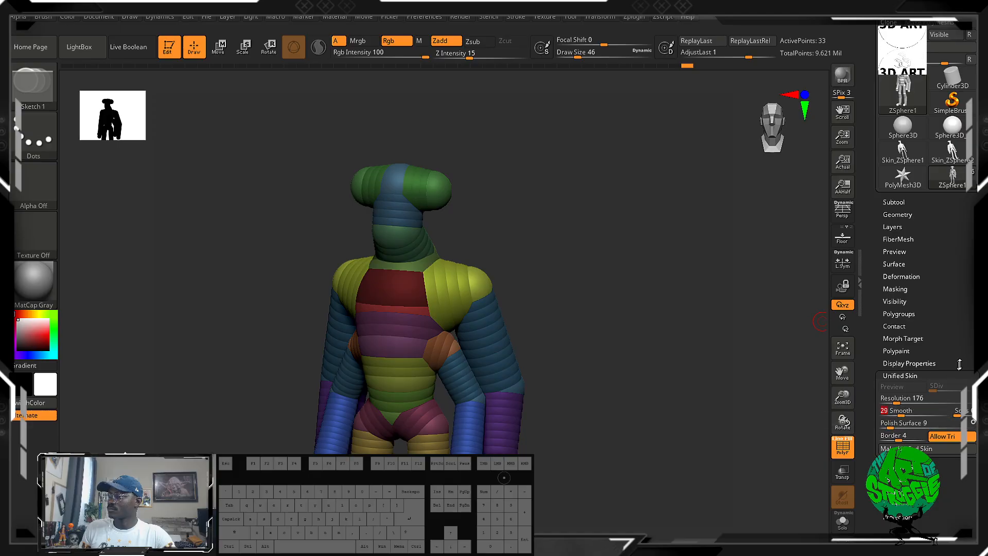
{"action": "left_click_drag", "start_coordinate": [960, 364], "coordinate": [960, 332]}
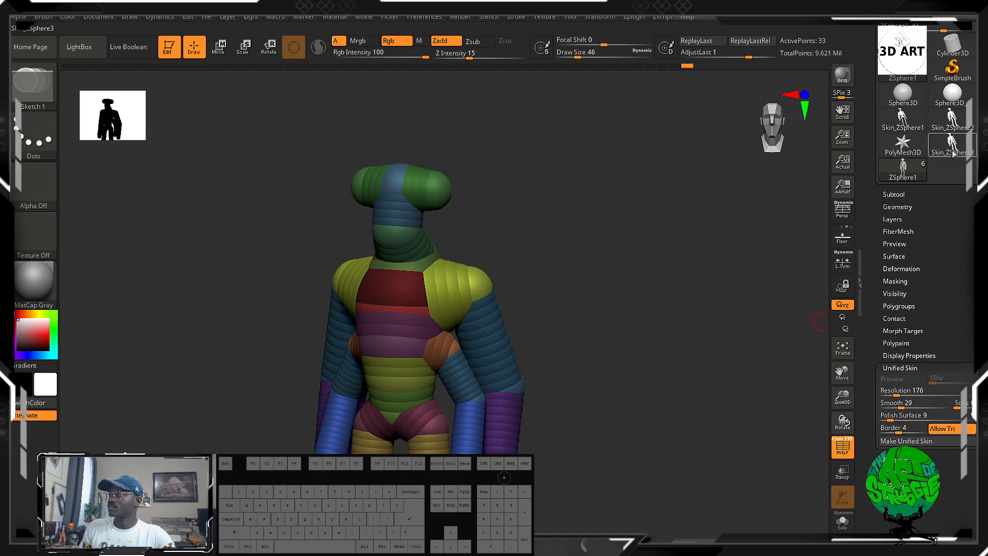
Open the third unified skin mesh, and set its Unified Skin resolution to 160 and smoothness to 15.
{"action": "left_click", "coordinate": [952, 153]}
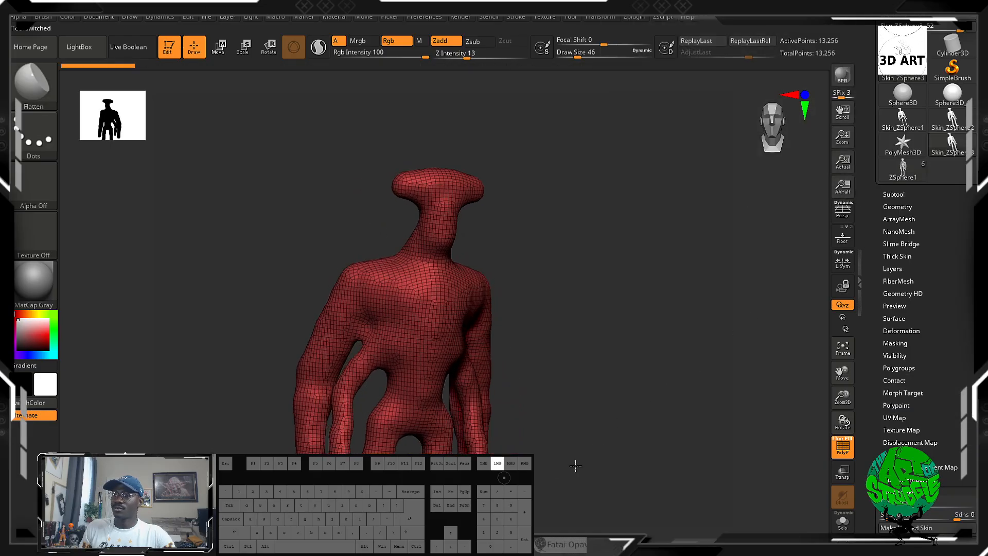
{"action": "mouse_move", "coordinate": [575, 465]}
{"action": "left_mouse_down"}
{"action": "mouse_move", "coordinate": [588, 459]}
{"action": "mouse_move", "coordinate": [598, 468]}
{"action": "mouse_move", "coordinate": [602, 249]}
{"action": "mouse_move", "coordinate": [587, 360]}
{"action": "mouse_move", "coordinate": [531, 392]}
{"action": "mouse_move", "coordinate": [597, 381]}
{"action": "left_mouse_up"}
{"action": "left_click_drag", "start_coordinate": [968, 478], "coordinate": [971, 368]}
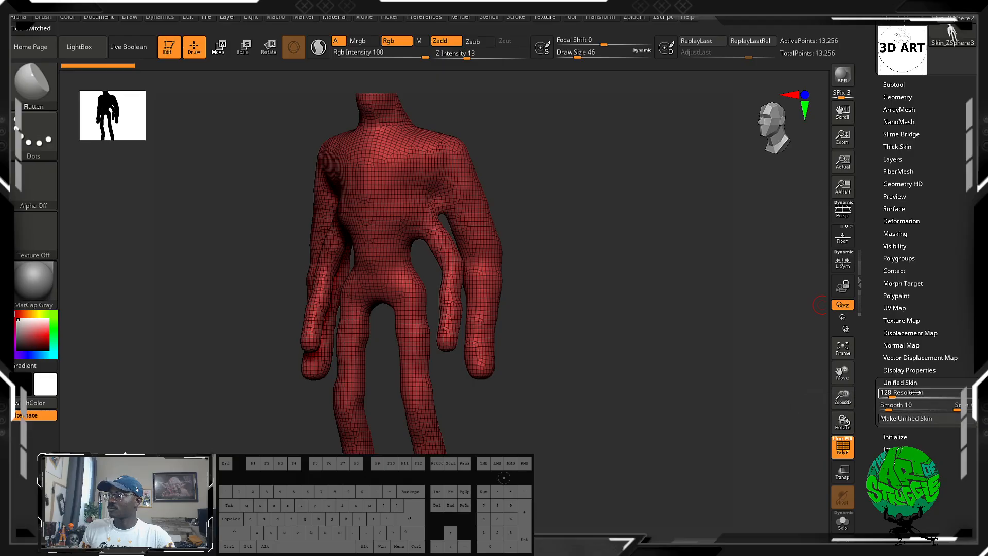
{"action": "left_click_drag", "start_coordinate": [895, 397], "coordinate": [898, 405]}
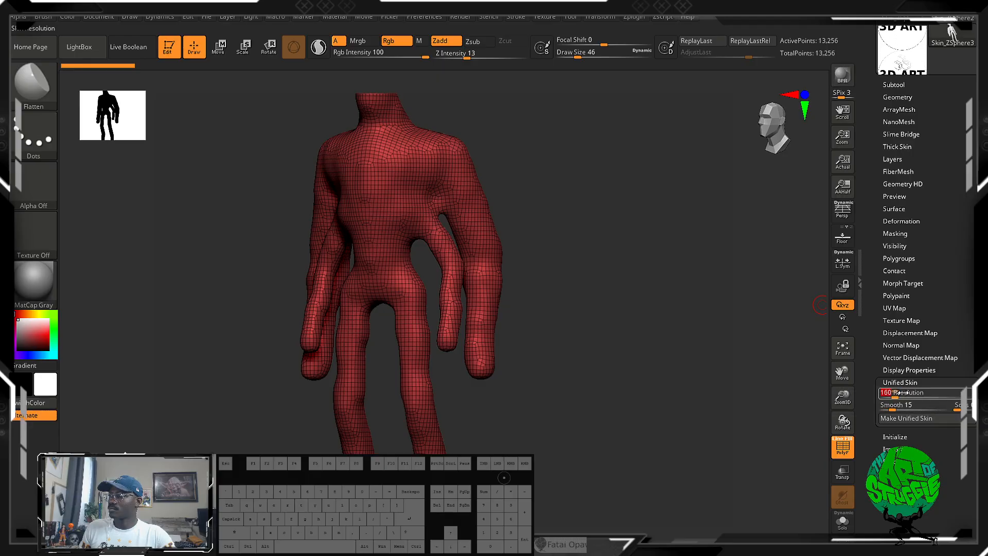
{"action": "left_click_drag", "start_coordinate": [898, 394], "coordinate": [904, 394]}
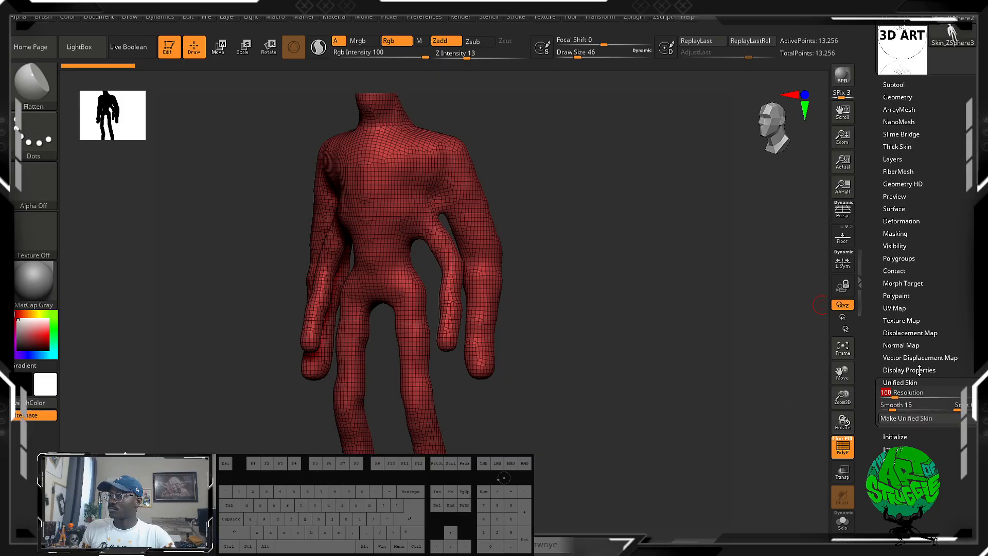
Return to the ZSphere figure and preview its adaptive skin with classic skinning.
{"action": "left_click_drag", "start_coordinate": [963, 257], "coordinate": [956, 307]}
{"action": "left_click", "coordinate": [910, 184]}
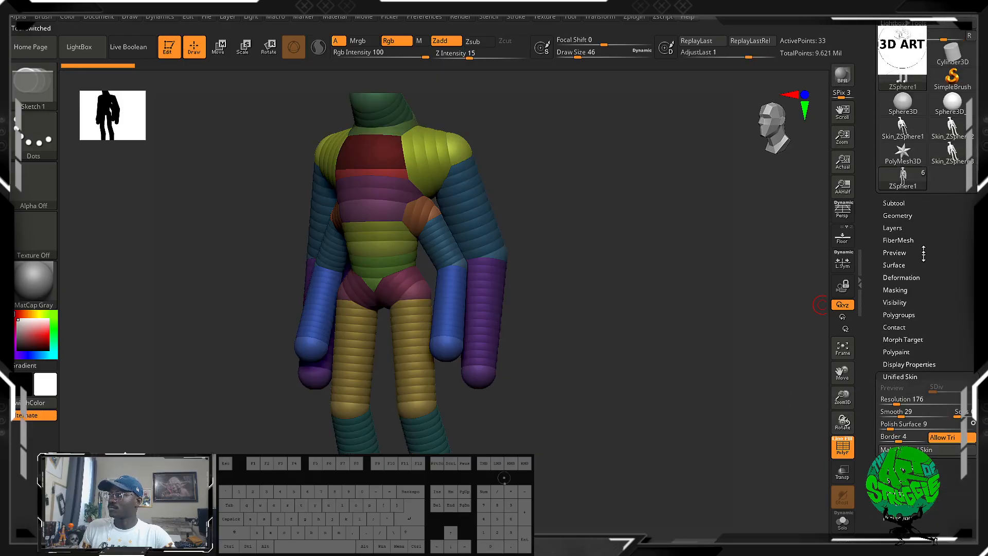
{"action": "left_click", "coordinate": [915, 468]}
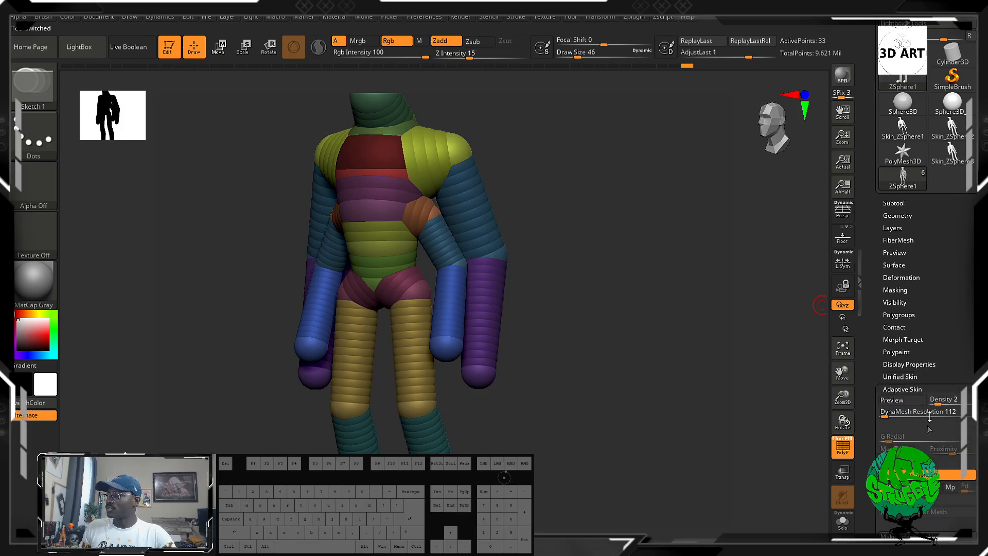
{"action": "left_click_drag", "start_coordinate": [952, 354], "coordinate": [966, 309]}
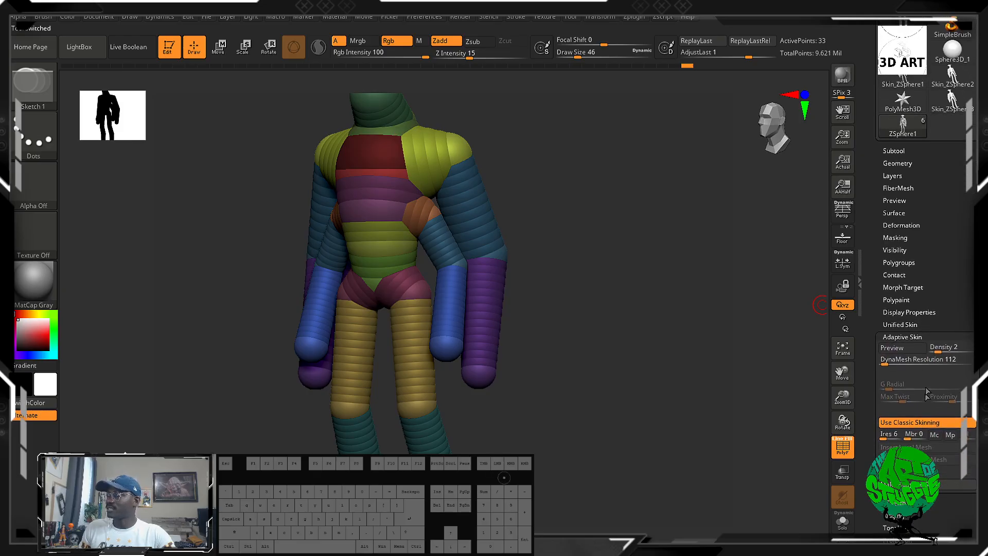
{"action": "left_click", "coordinate": [912, 351]}
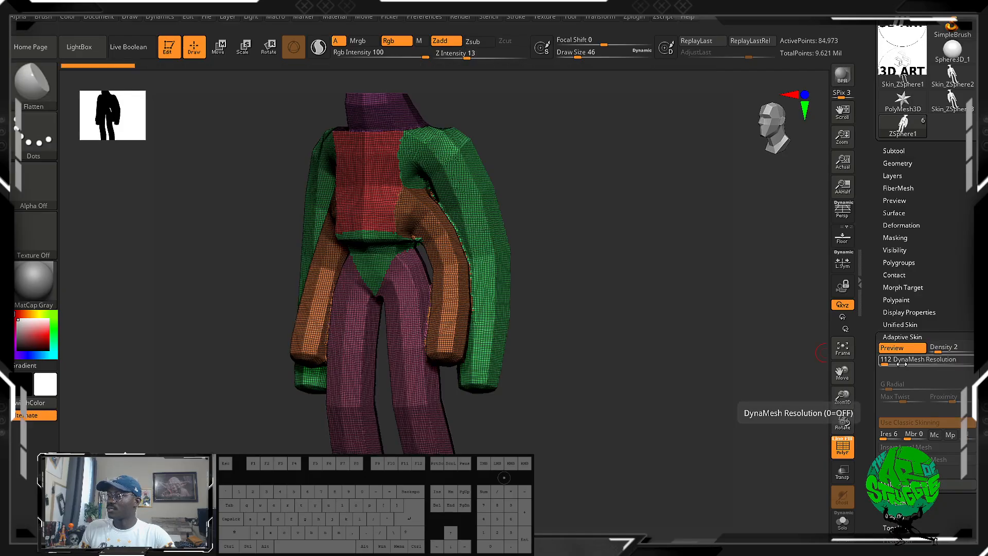
Raise the adaptive skin's DynaMesh resolution to 816, preview the result, and return to the ZSpheres.
{"action": "left_click", "coordinate": [899, 360]}
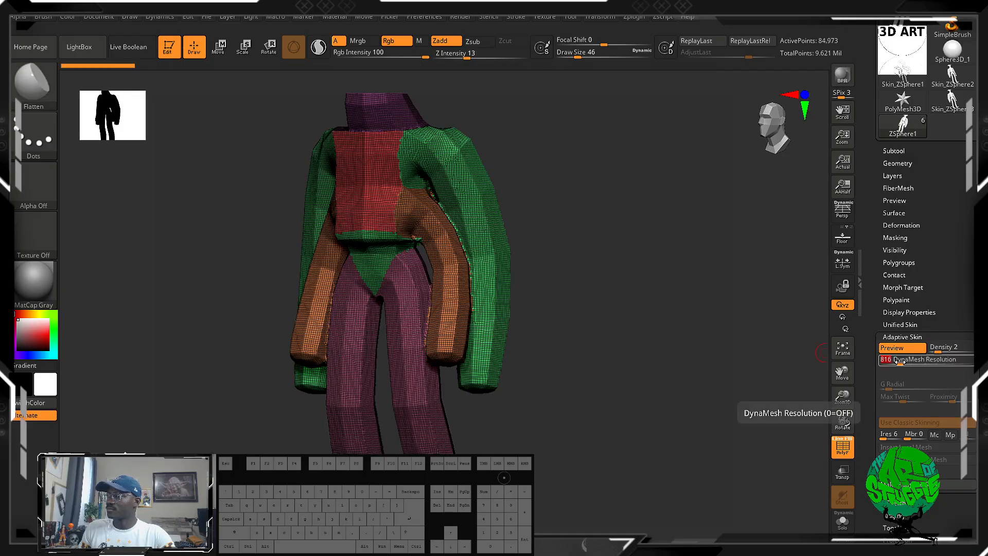
{"action": "left_click", "coordinate": [903, 349]}
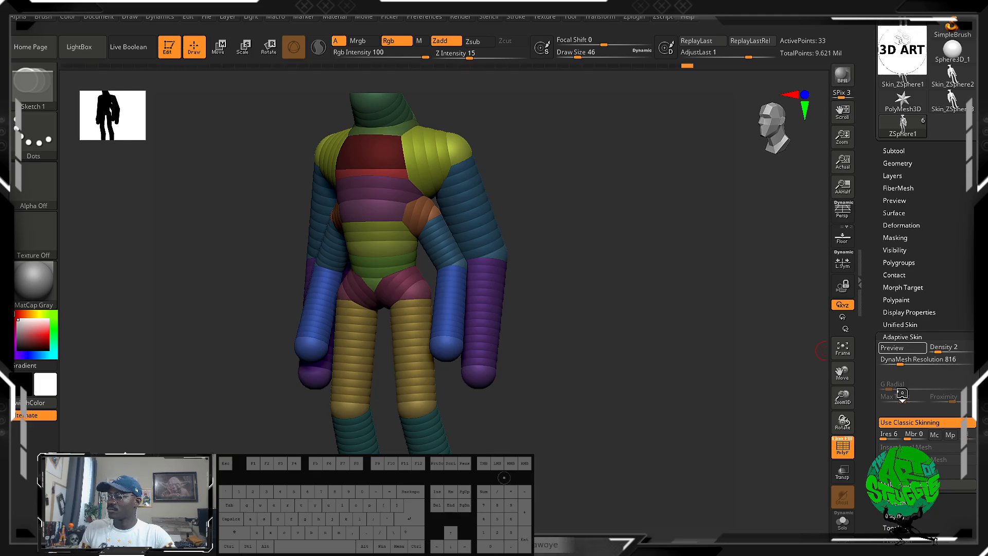
{"action": "key", "text": "a"}
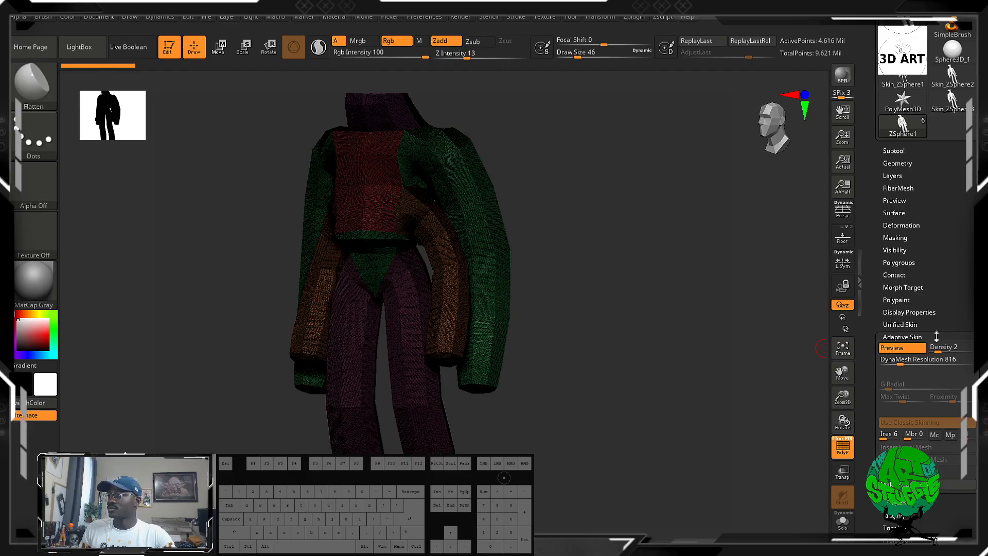
{"action": "left_click", "coordinate": [901, 347]}
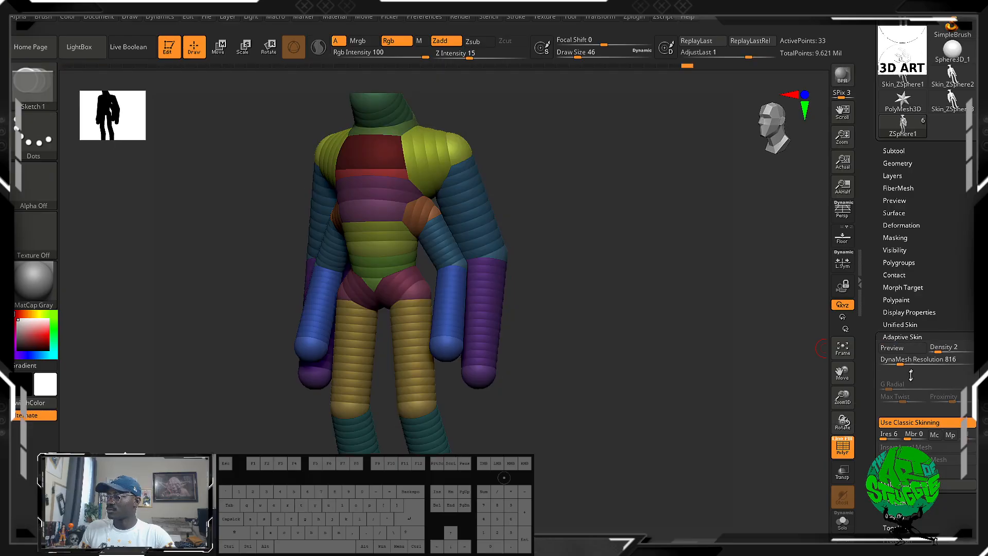
Disable Use Classic Skinning, set the DynaMesh resolution to 288, and preview the adaptive skin close up at the torso.
{"action": "left_click", "coordinate": [906, 422]}
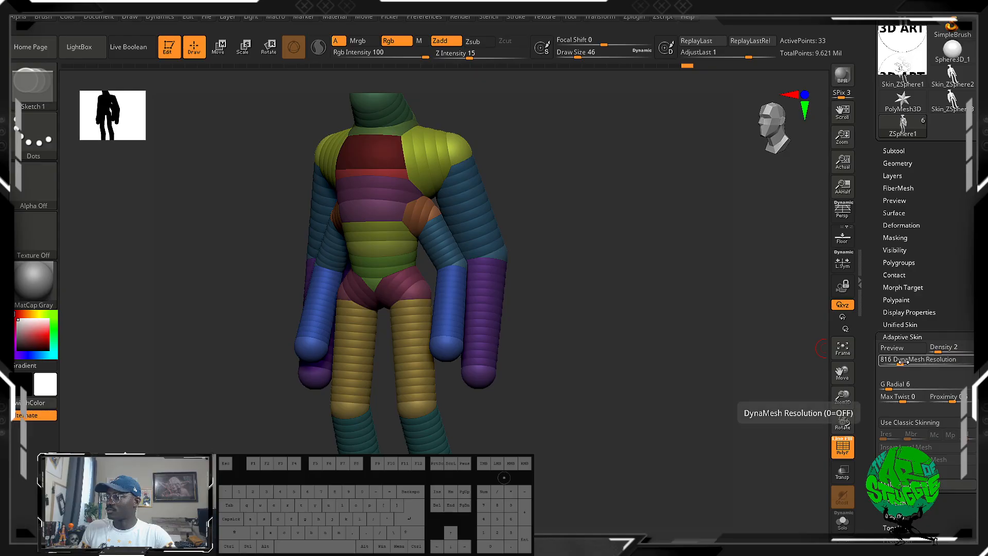
{"action": "left_click_drag", "start_coordinate": [904, 364], "coordinate": [895, 364]}
{"action": "left_click", "coordinate": [892, 347]}
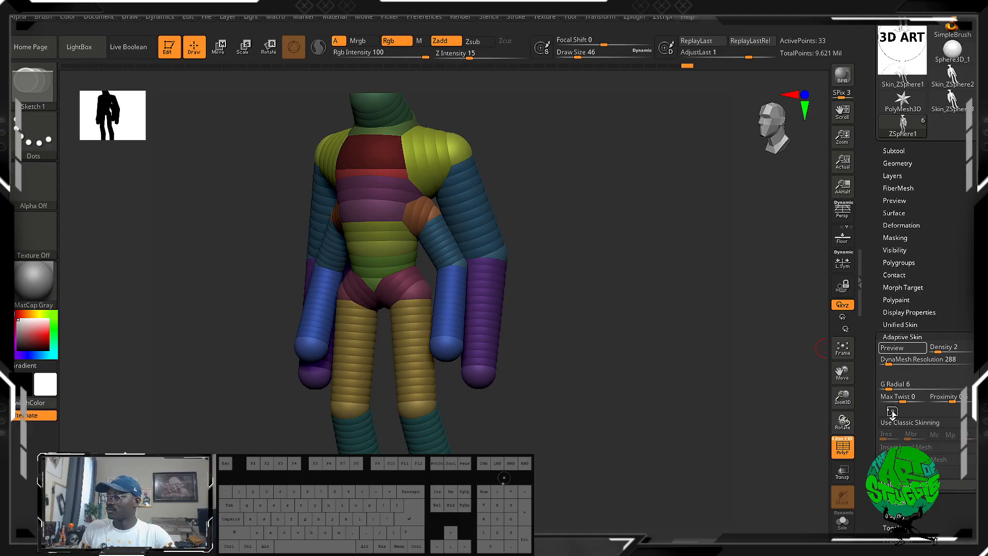
{"action": "left_click_drag", "start_coordinate": [545, 256], "coordinate": [592, 551], "text": "alt"}
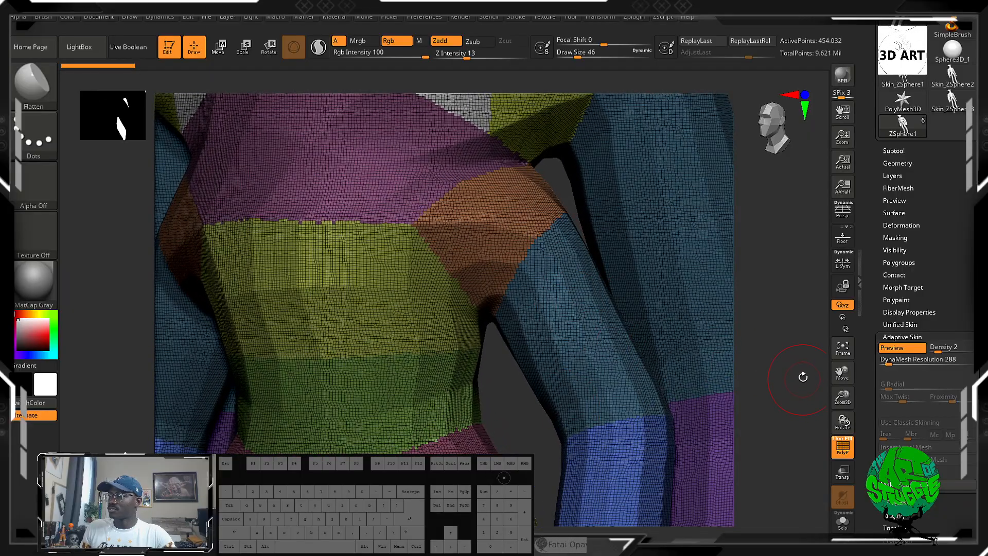
{"action": "left_click_drag", "start_coordinate": [800, 379], "coordinate": [808, 394]}
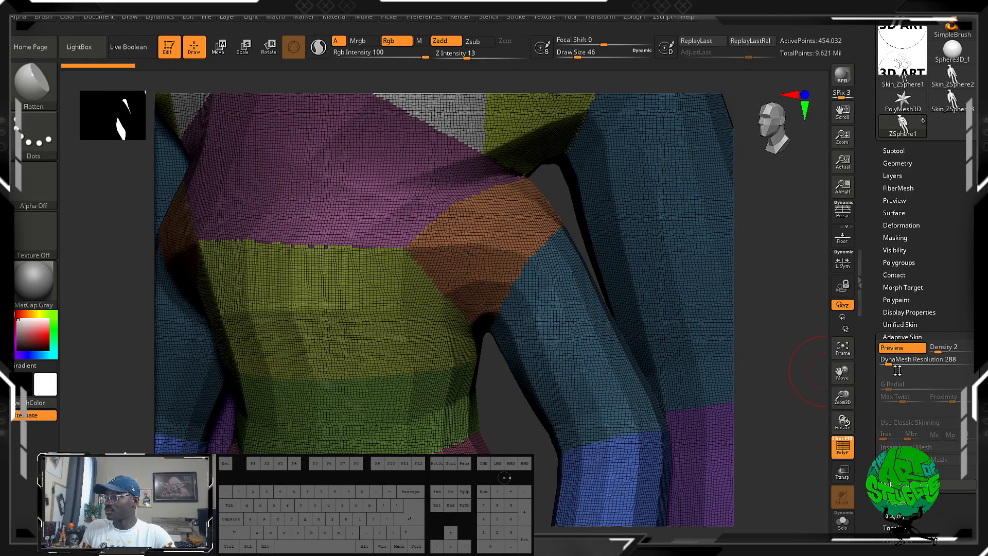
Lower the adaptive skin's density to 1 and check the previewed mesh.
{"action": "left_click", "coordinate": [932, 352]}
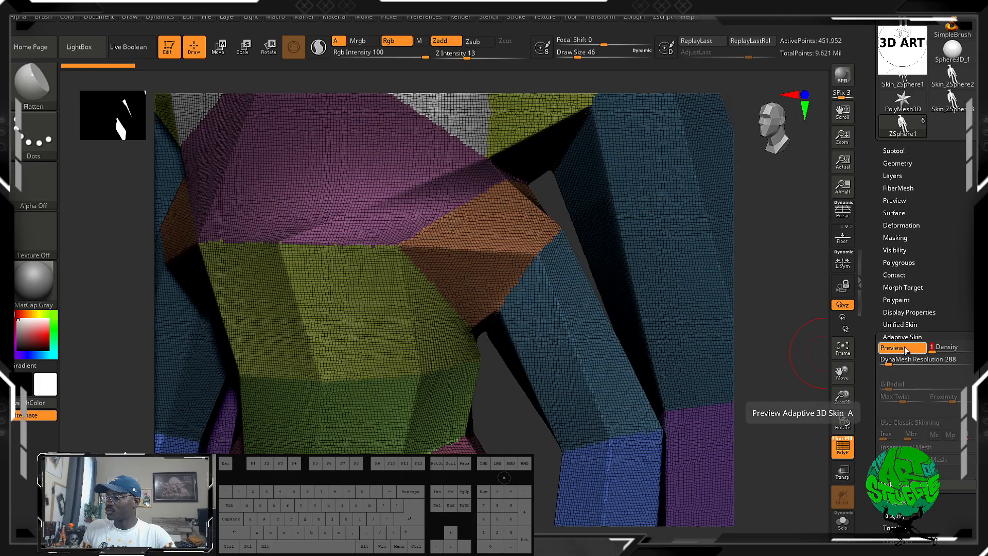
{"action": "left_click", "coordinate": [916, 350]}
{"action": "left_click", "coordinate": [917, 350]}
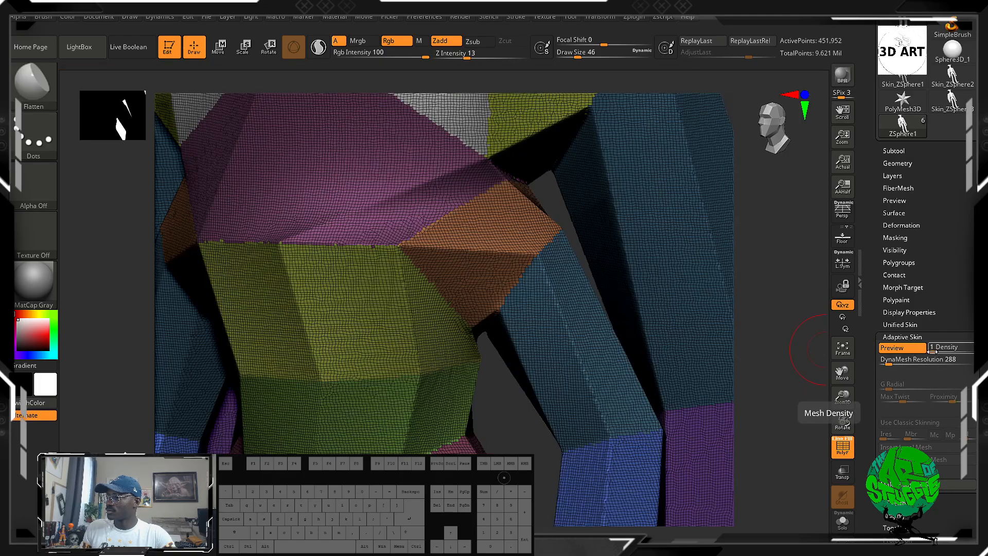
Try DynaMesh resolutions of 0, 704 and 1408 for the adaptive skin, and settle on 384 with the preview off.
{"action": "left_click", "coordinate": [883, 364]}
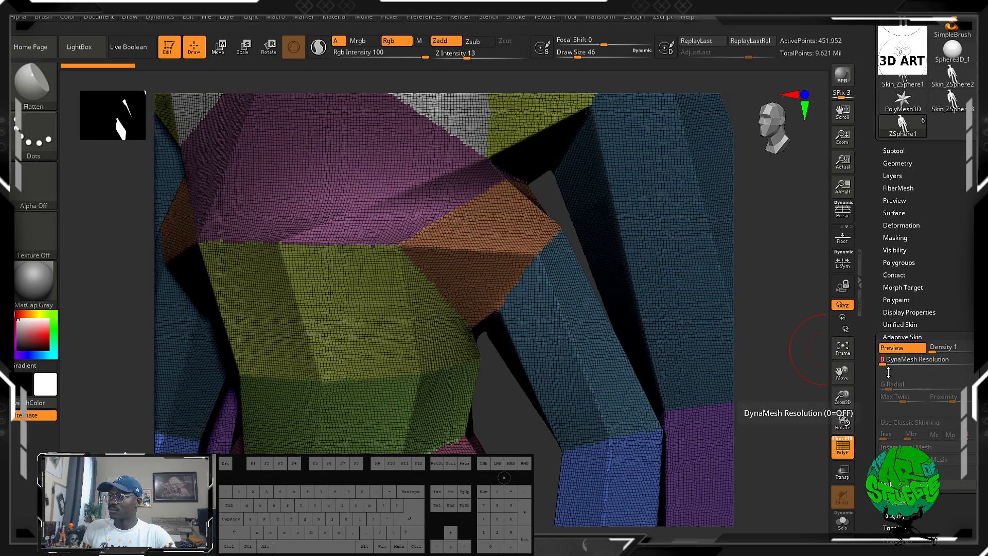
{"action": "type", "text": "704"}
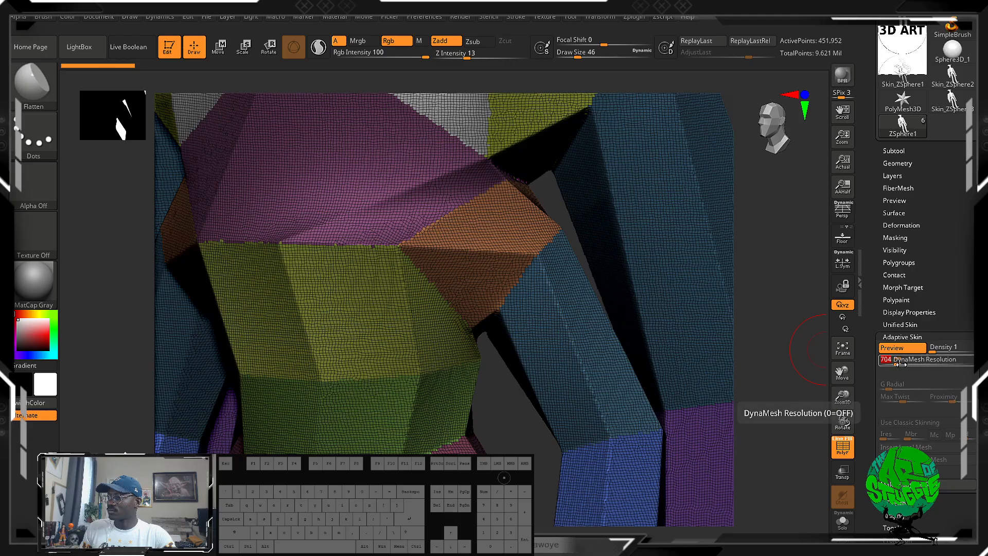
{"action": "left_click", "coordinate": [911, 365]}
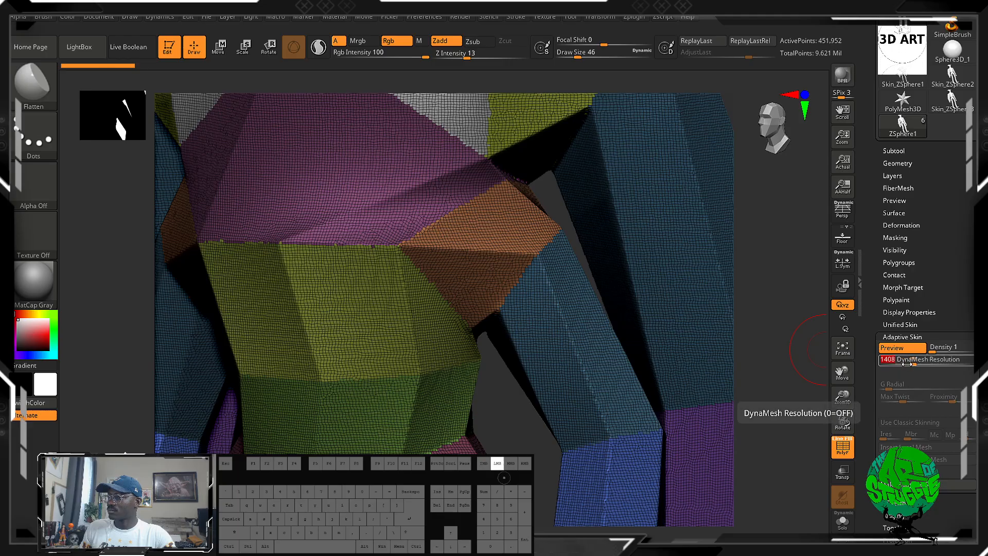
{"action": "left_click", "coordinate": [902, 350]}
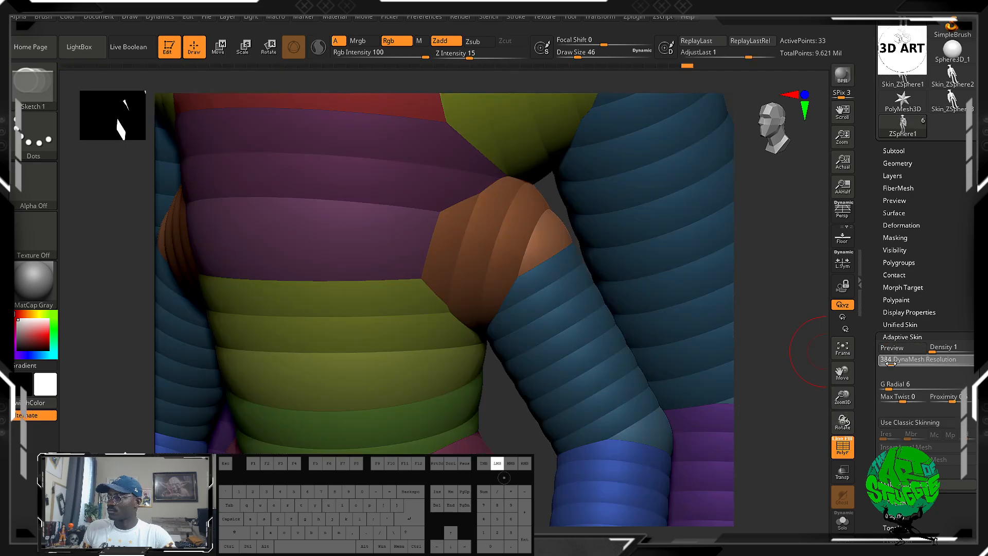
{"action": "type", "text": "384"}
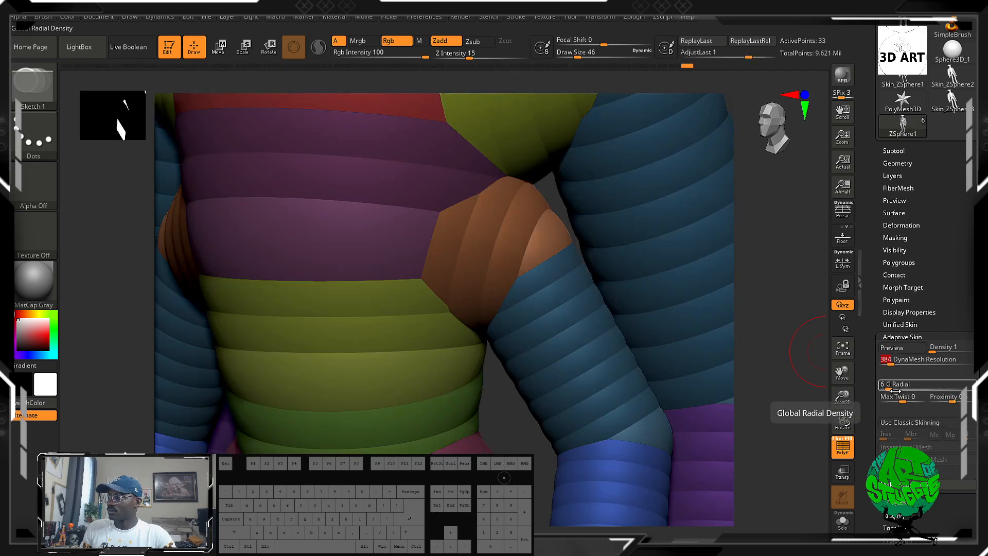
Adjust the adaptive skin's Proximity, set G Radial to 10, and preview the mesh.
{"action": "left_click_drag", "start_coordinate": [949, 400], "coordinate": [954, 396]}
{"action": "left_click", "coordinate": [901, 387]}
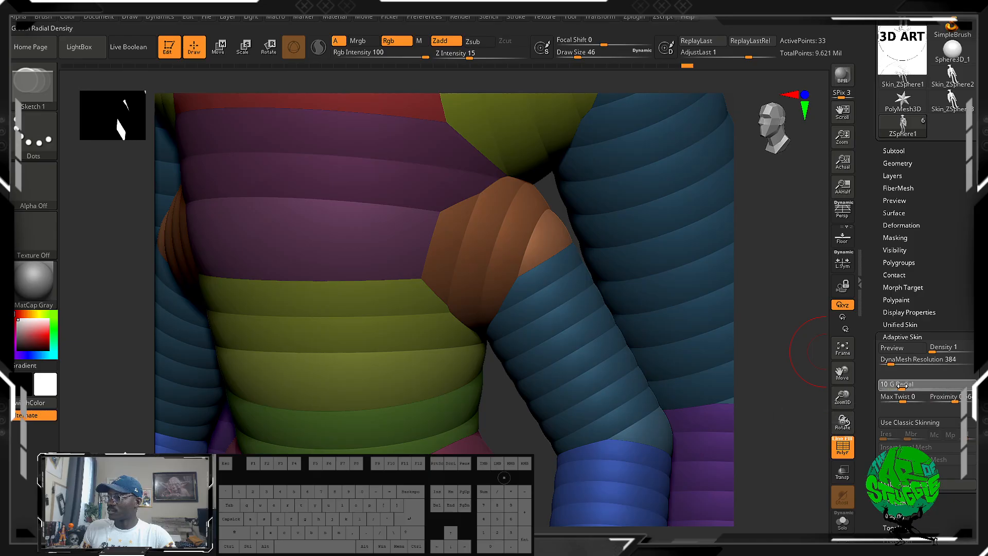
{"action": "left_click", "coordinate": [904, 353]}
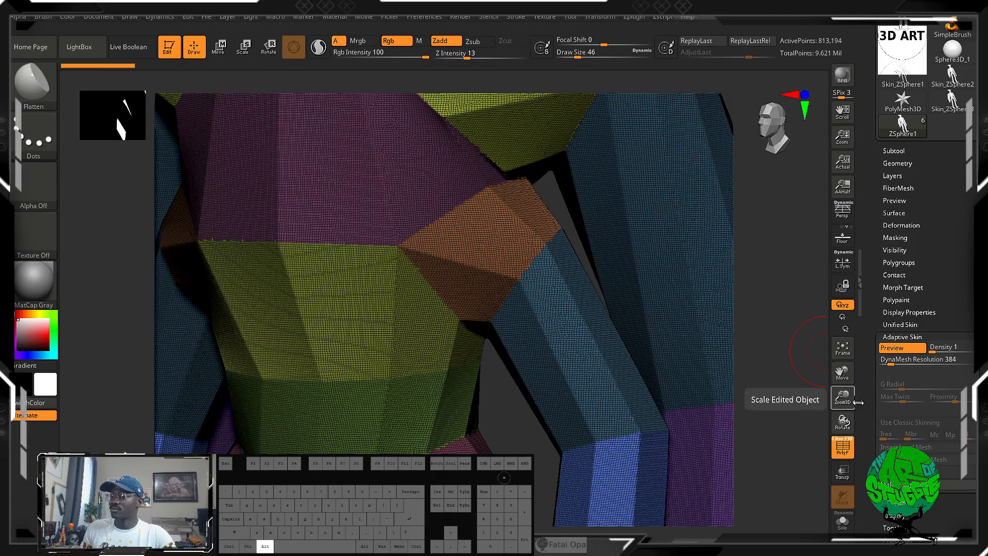
Set the adaptive skin's density to 3 and preview the smoother mesh from the front.
{"action": "key", "text": "a"}
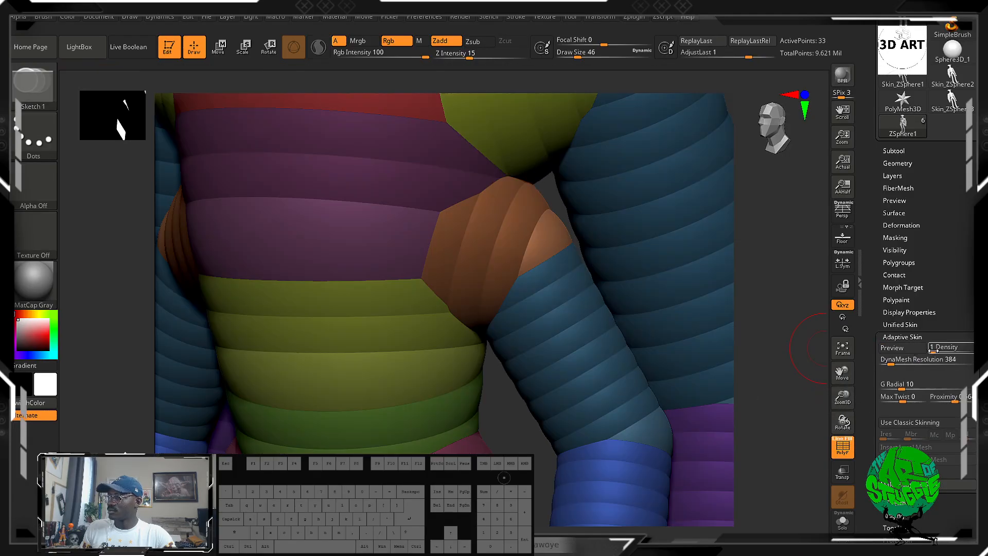
{"action": "left_click_drag", "start_coordinate": [933, 349], "coordinate": [944, 350]}
{"action": "left_click", "coordinate": [906, 349]}
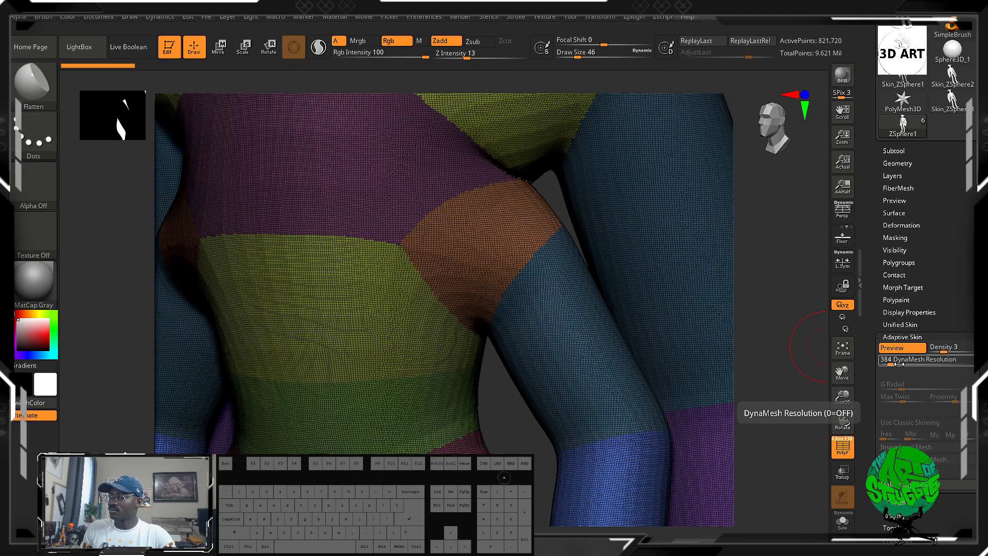
{"action": "left_click_drag", "start_coordinate": [789, 388], "coordinate": [679, 414], "text": "alt"}
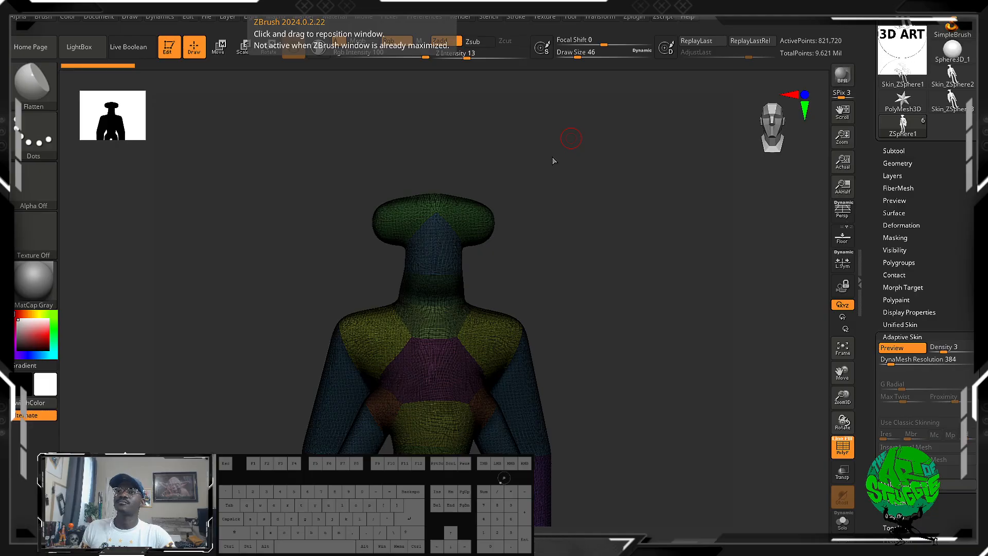
Hide the polyframe on the previewed adaptive skin and inspect the whole figure from an angle.
{"action": "left_click_drag", "start_coordinate": [575, 269], "coordinate": [530, 216], "text": "alt"}
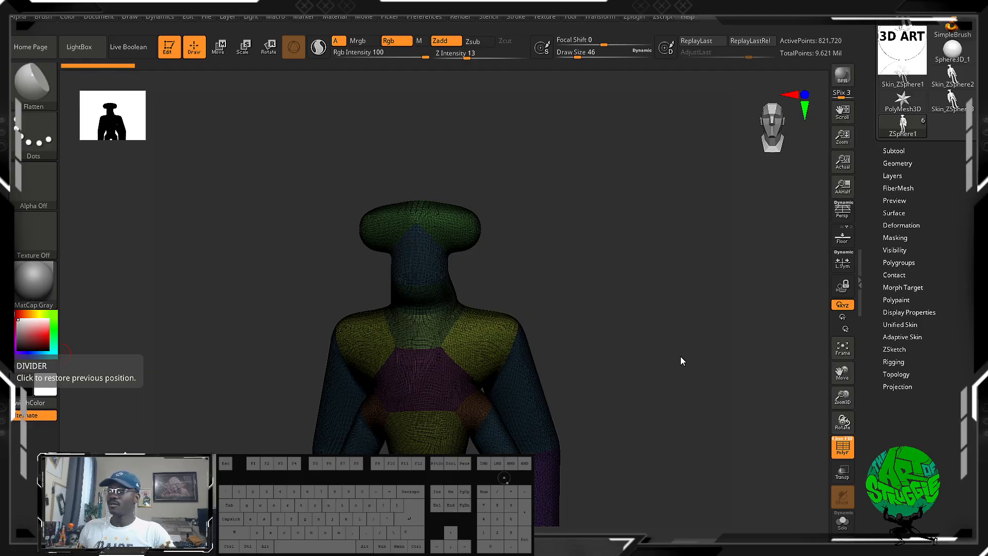
{"action": "left_click_drag", "start_coordinate": [681, 360], "coordinate": [493, 420]}
{"action": "left_click", "coordinate": [842, 447]}
{"action": "mouse_move", "coordinate": [610, 302]}
{"action": "left_mouse_down"}
{"action": "mouse_move", "coordinate": [543, 299]}
{"action": "mouse_move", "coordinate": [610, 285]}
{"action": "mouse_move", "coordinate": [616, 332]}
{"action": "mouse_move", "coordinate": [604, 280]}
{"action": "mouse_move", "coordinate": [668, 399]}
{"action": "mouse_move", "coordinate": [677, 363]}
{"action": "mouse_move", "coordinate": [595, 375]}
{"action": "mouse_move", "coordinate": [558, 355]}
{"action": "mouse_move", "coordinate": [728, 348]}
{"action": "mouse_move", "coordinate": [710, 349]}
{"action": "left_mouse_up"}
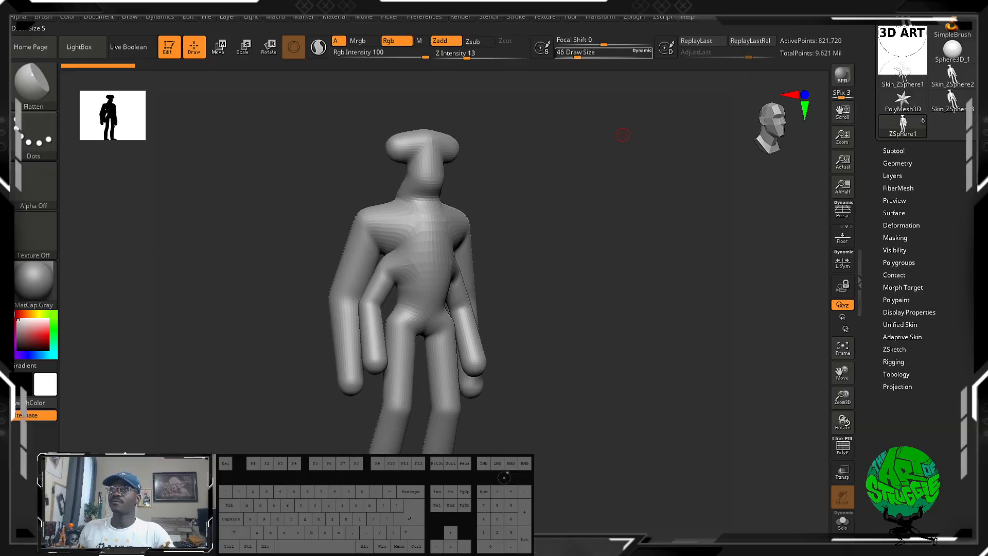